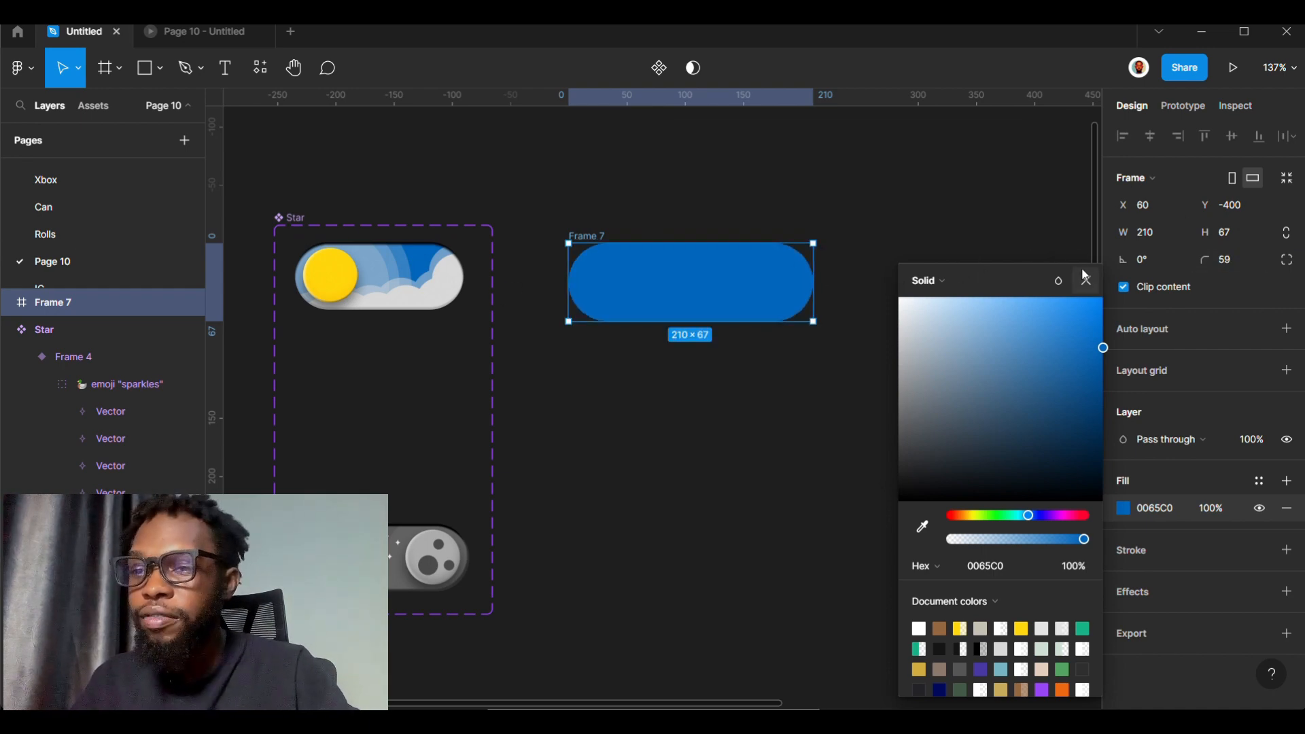
- Create a 100 × 100 ellipse with locked proportions and move it into the left part of the blue pill frame
left_click(823, 214)
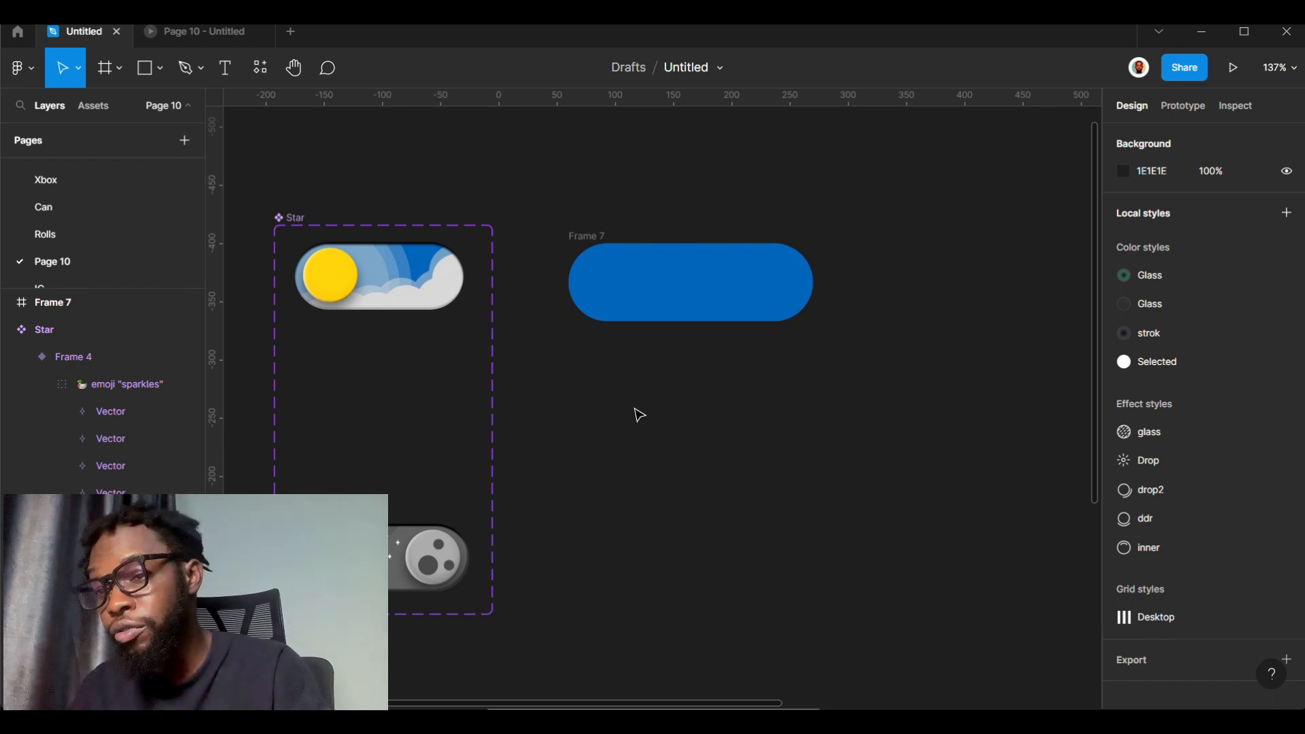
key("o")
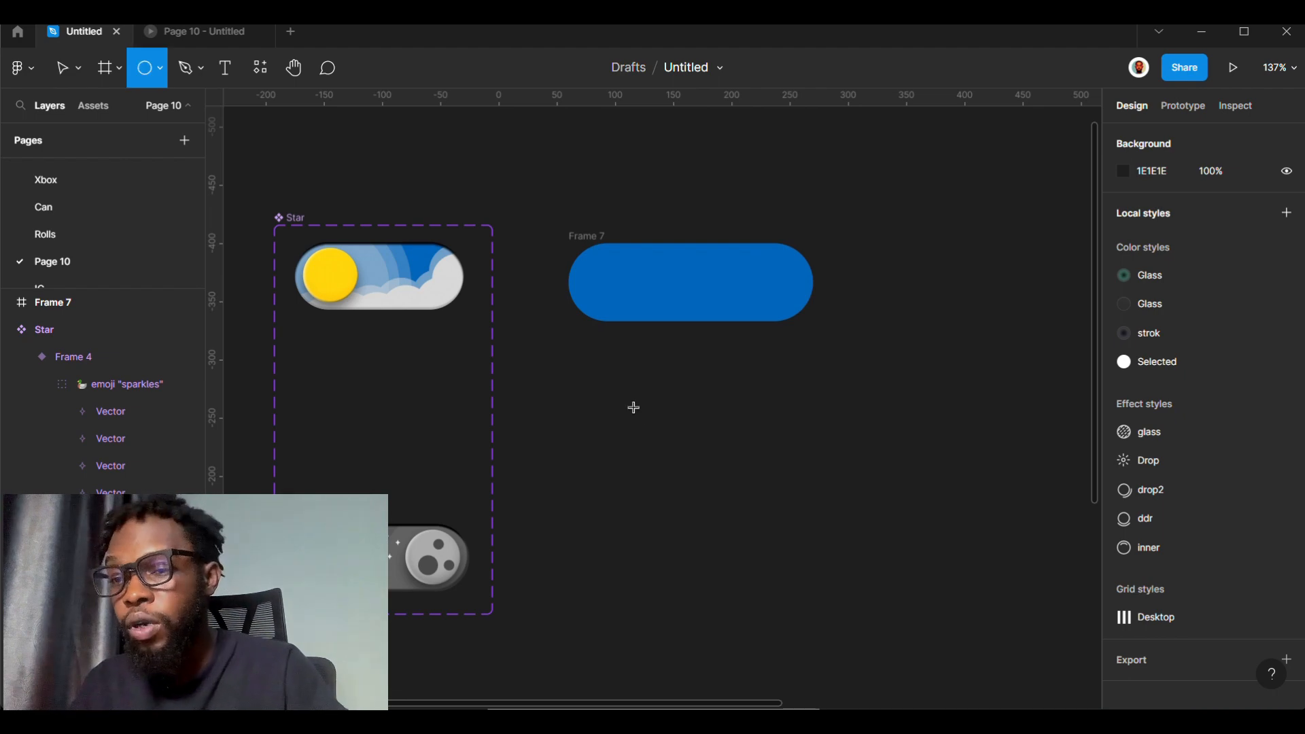
left_click(634, 407)
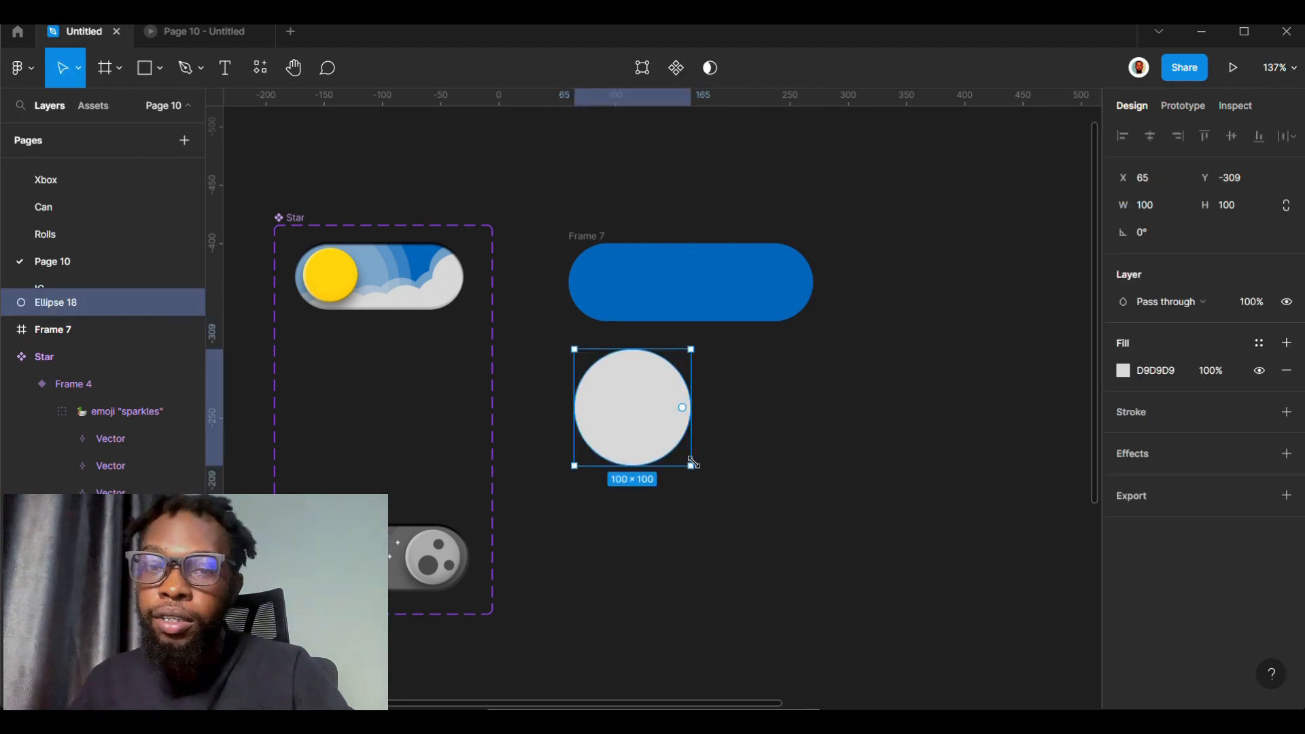
left_click(1294, 208)
left_click_drag(637, 439, 635, 302)
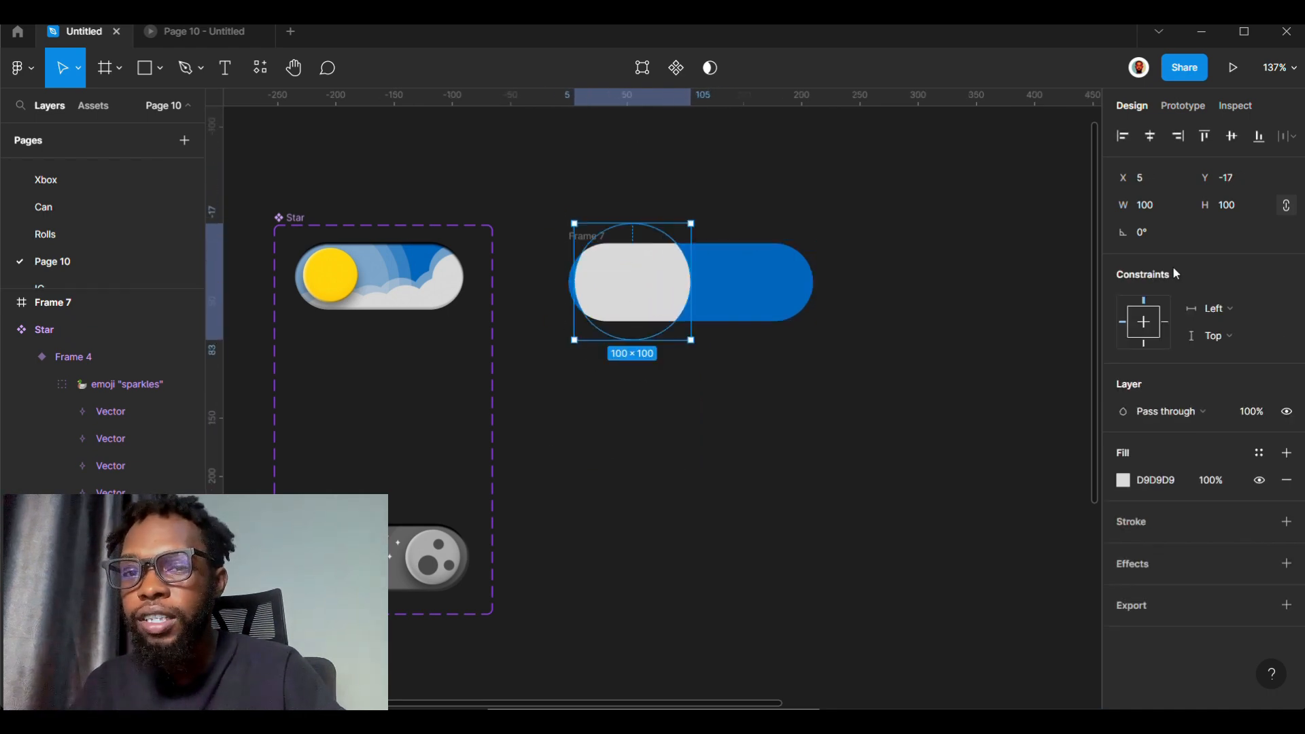
- Resize the circle to 50 × 50 and place it at X 6, Y 9 inside the left end of the pill frame
left_click(1128, 206)
type("48")
key("Return")
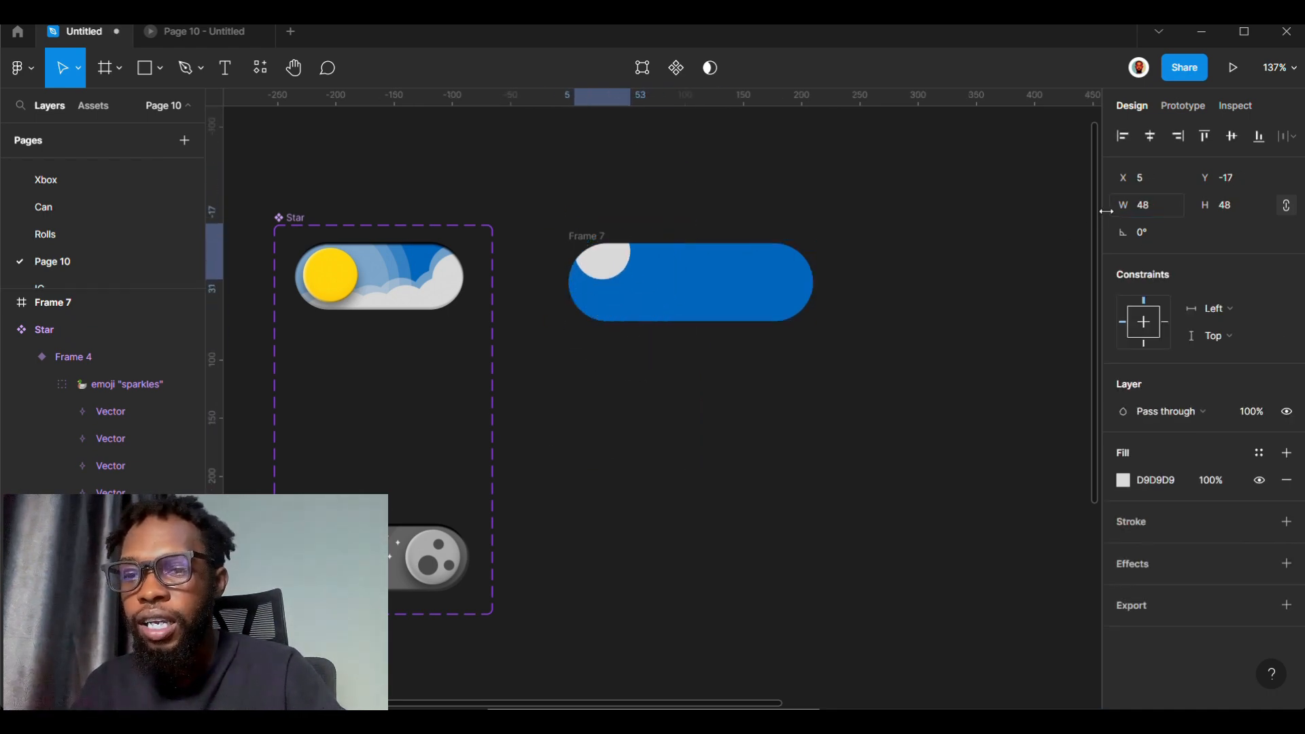
left_click_drag(612, 269, 621, 299)
scroll(620, 265, "up", 6)
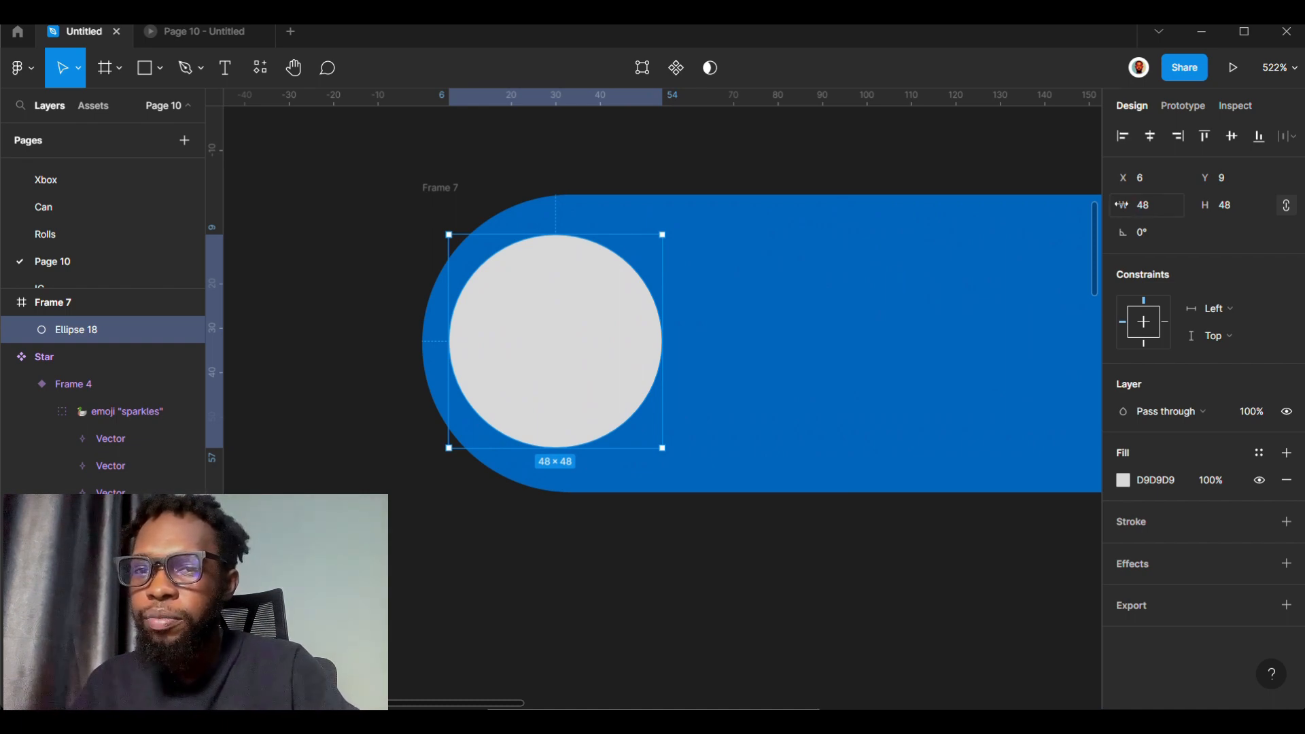
left_click_drag(1121, 204, 1125, 205)
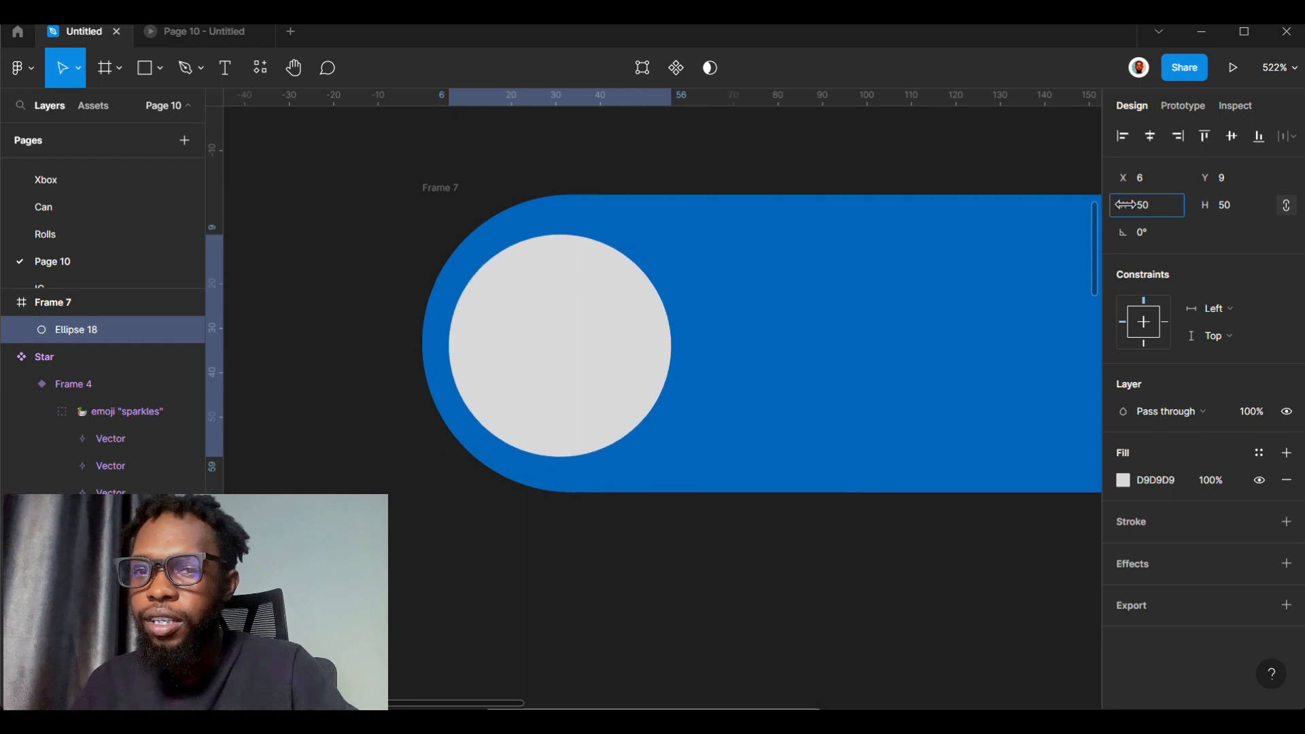
scroll(811, 301, "right", 3)
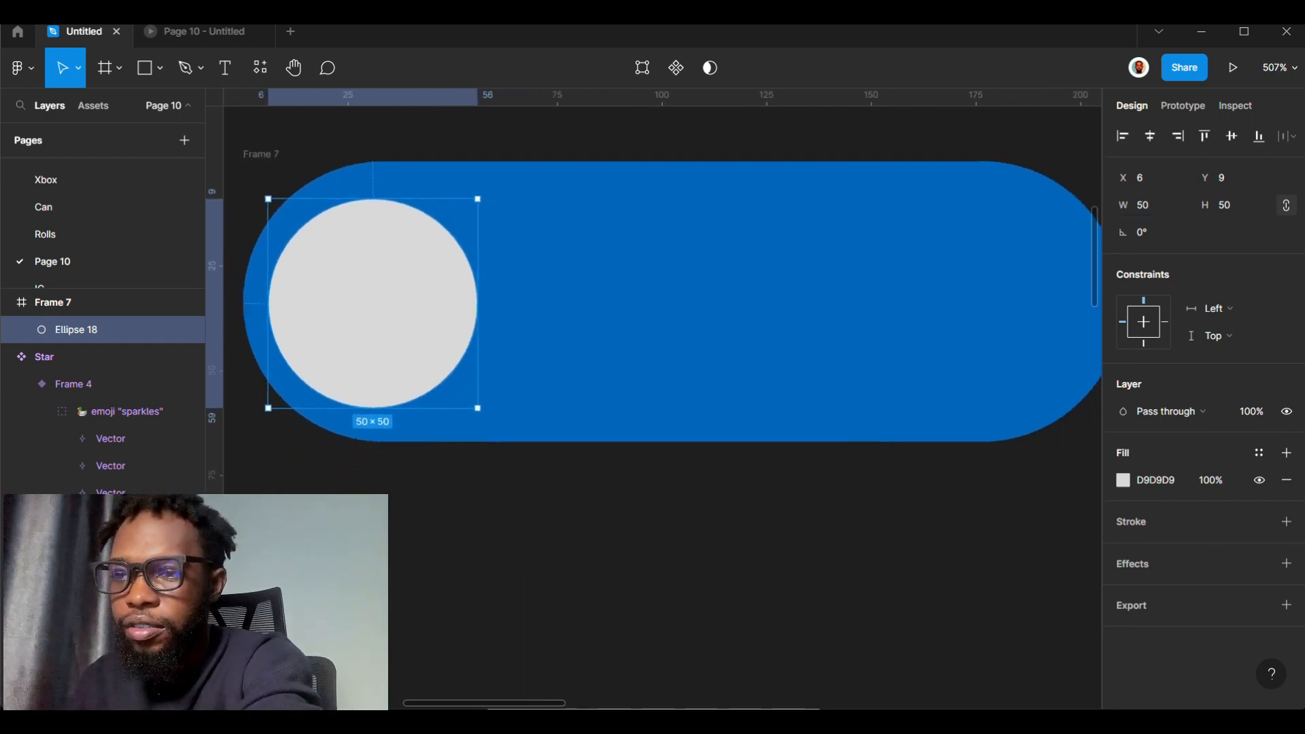
- Change the circle's fill to the yellow document color FFD700
scroll(501, 360, "down", 3)
scroll(639, 315, "down", 3)
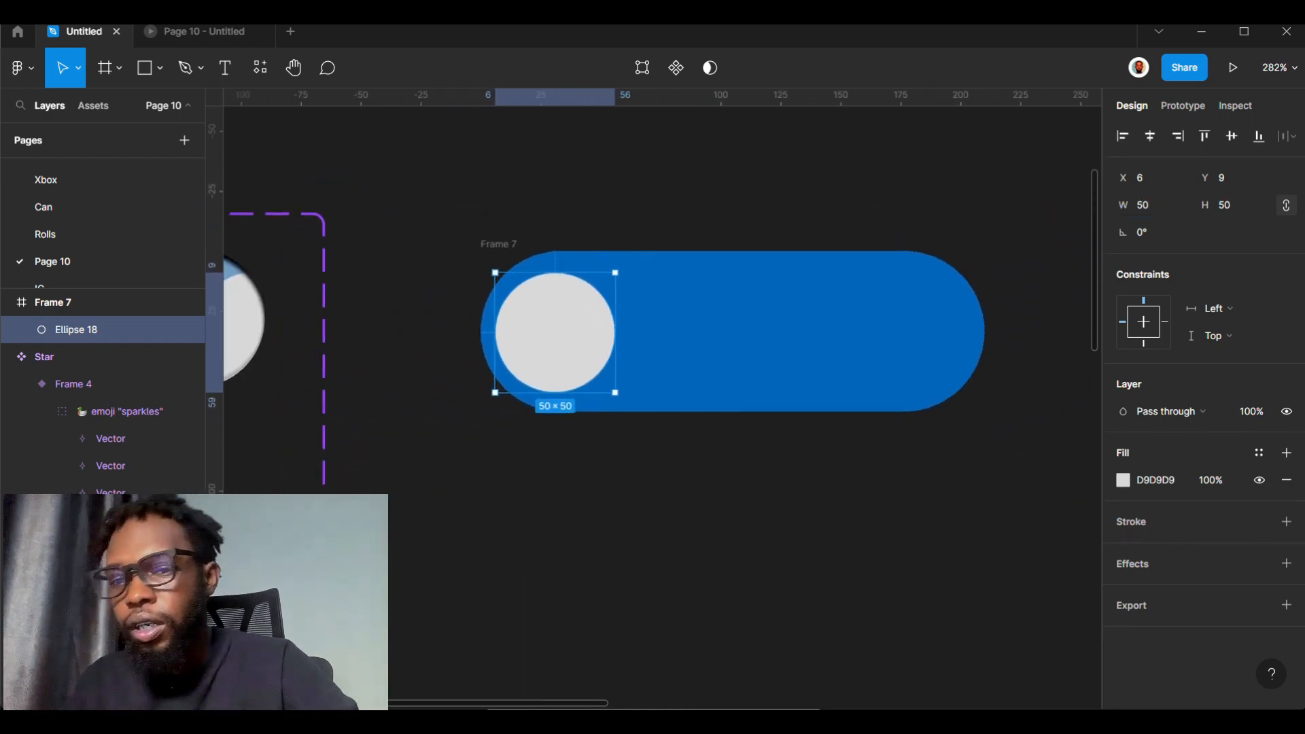
left_click(1123, 480)
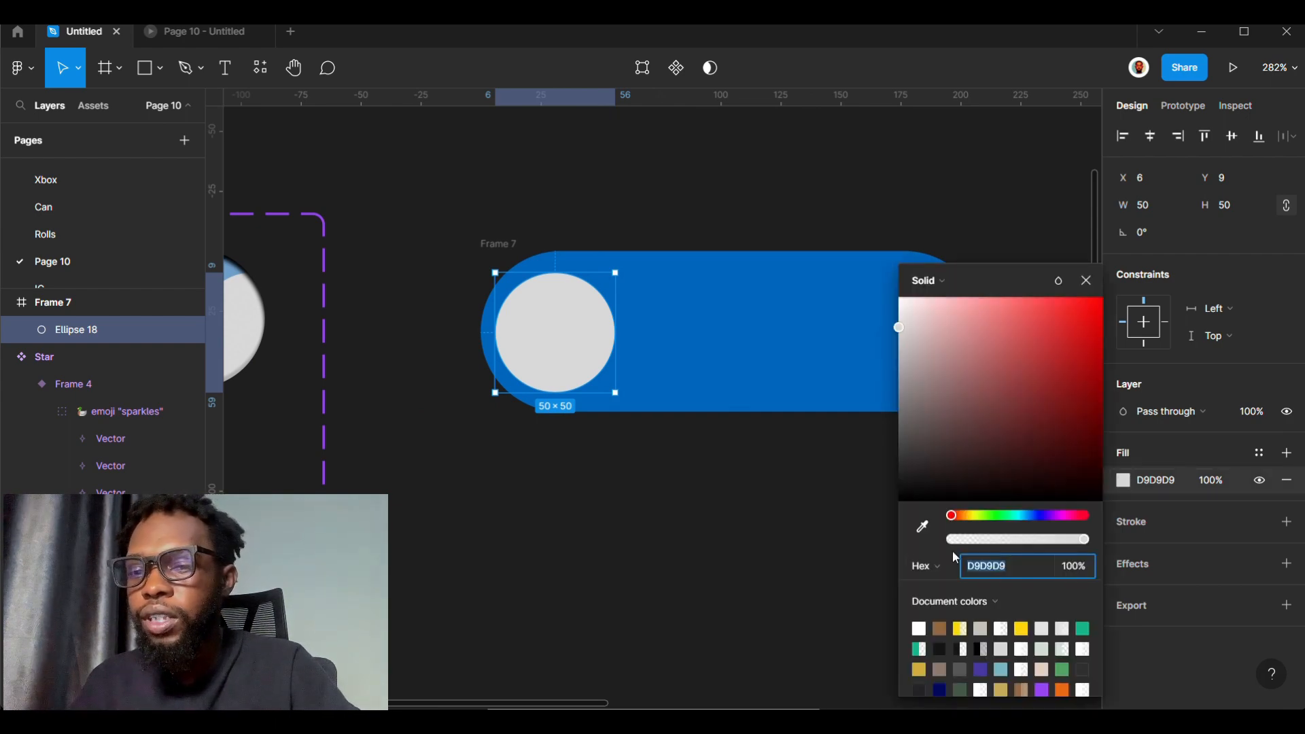
left_click(1021, 628)
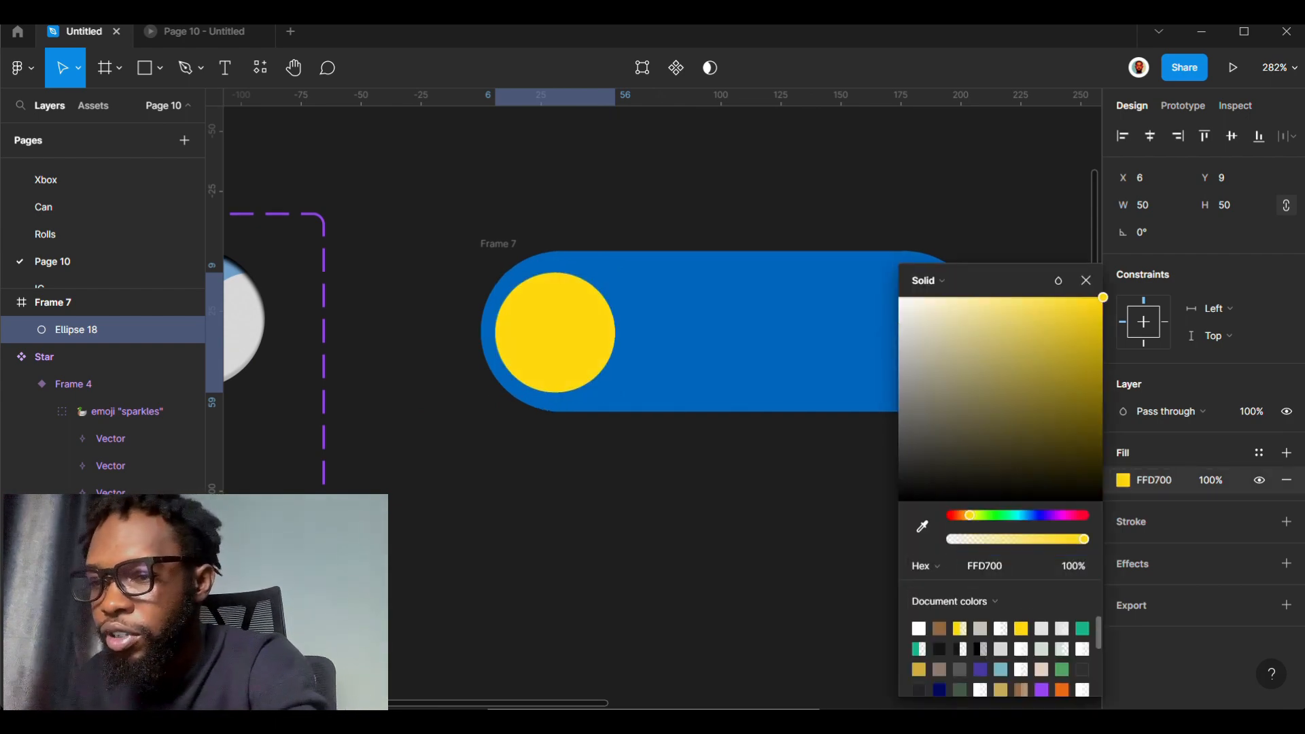
- Add an inner shadow effect to the yellow circle with a Y offset of 2
scroll(965, 372, "down", 5)
scroll(460, 327, "up", 10)
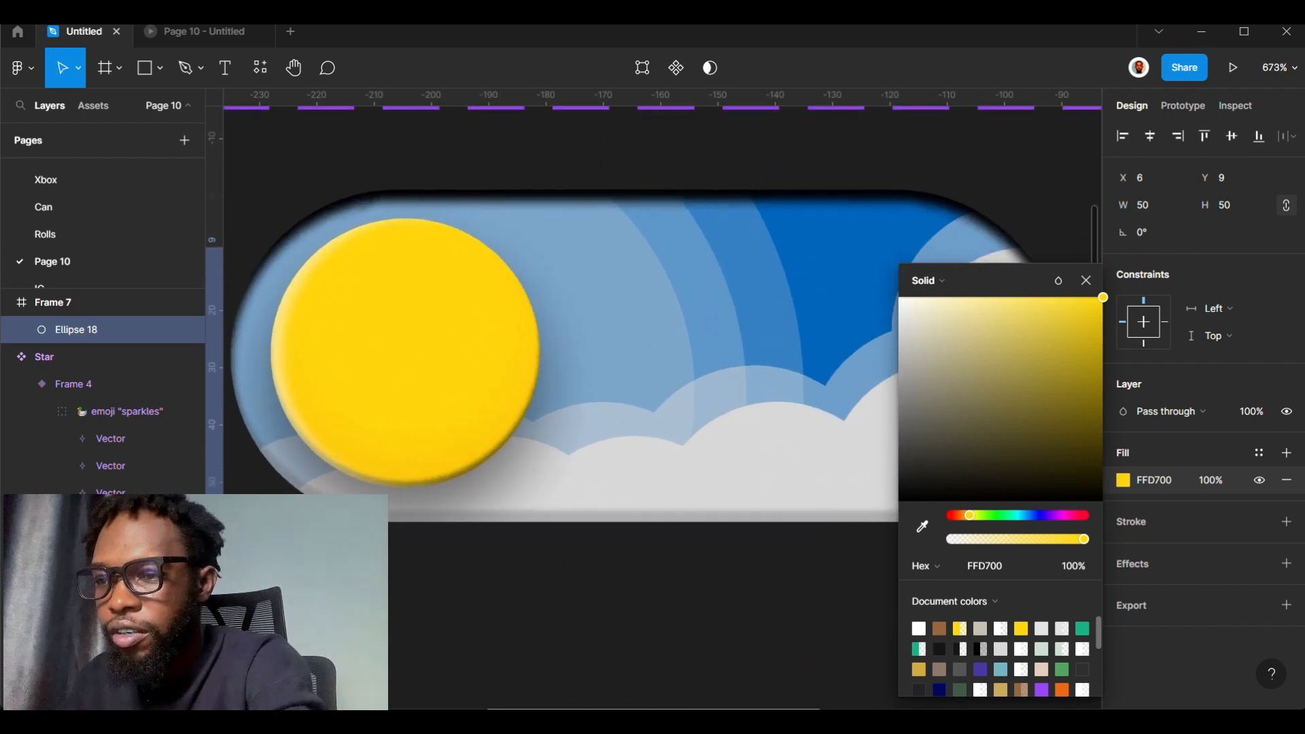
scroll(652, 401, "down", 10)
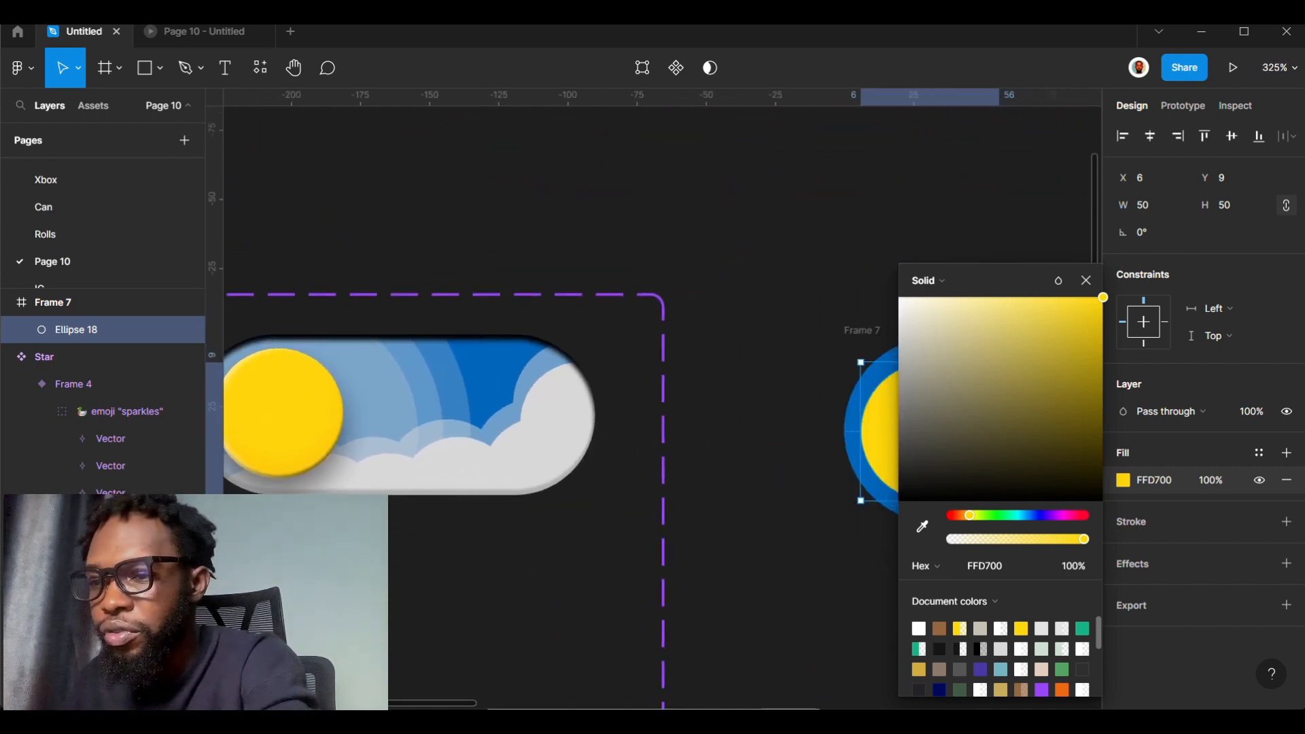
scroll(865, 518, "up", 3)
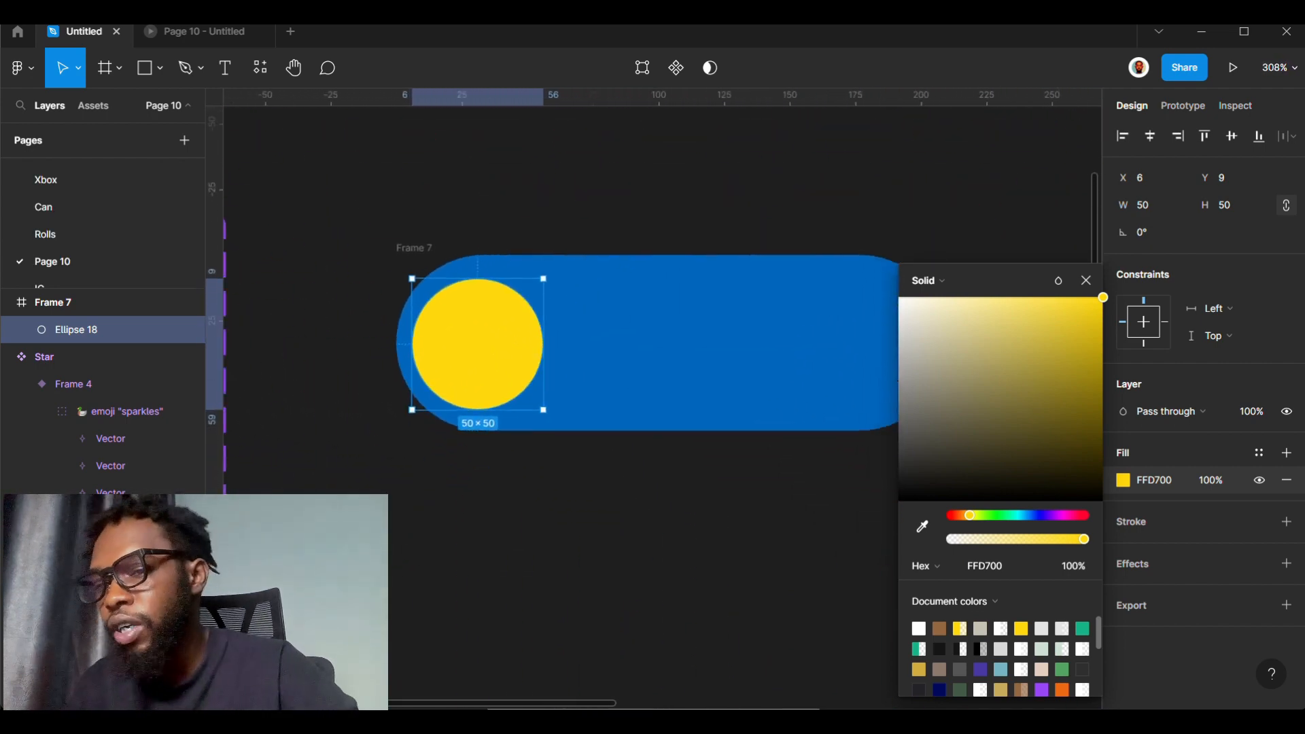
left_click(1287, 571)
left_click(1197, 591)
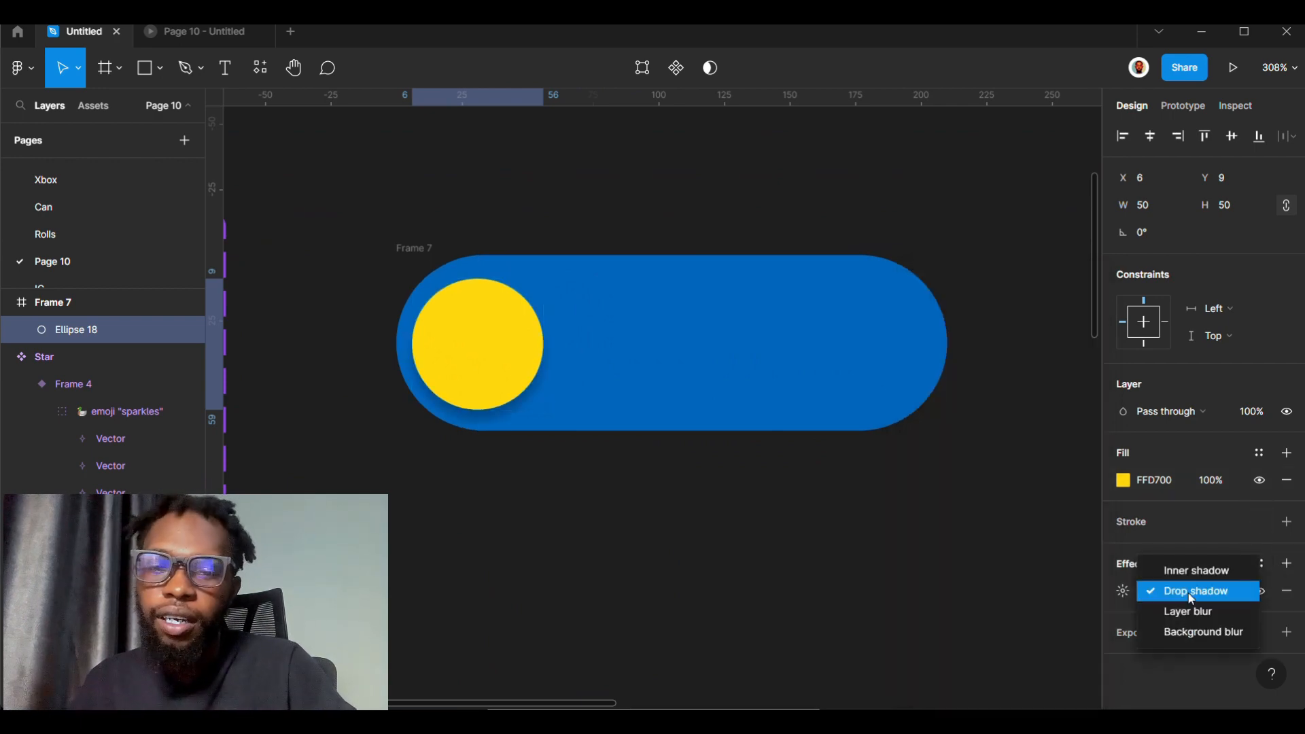
left_click(1203, 571)
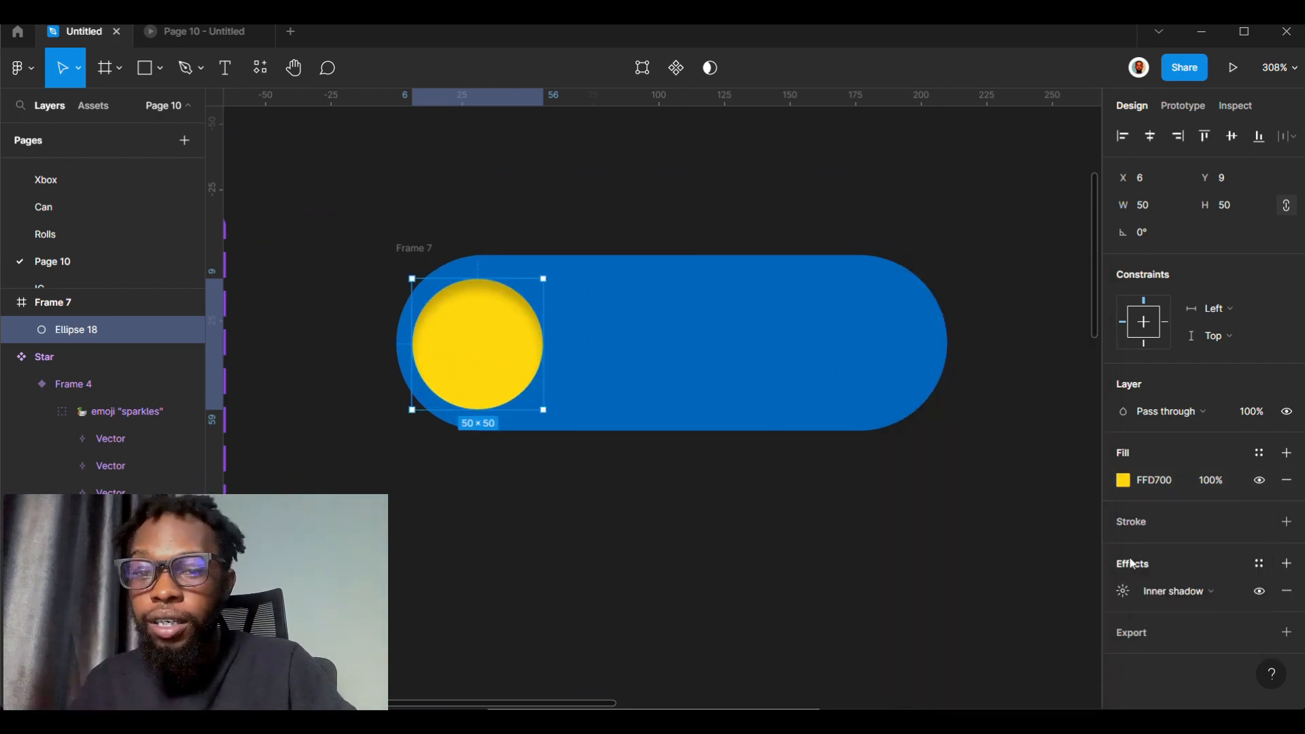
left_click(1123, 594)
left_click(968, 631)
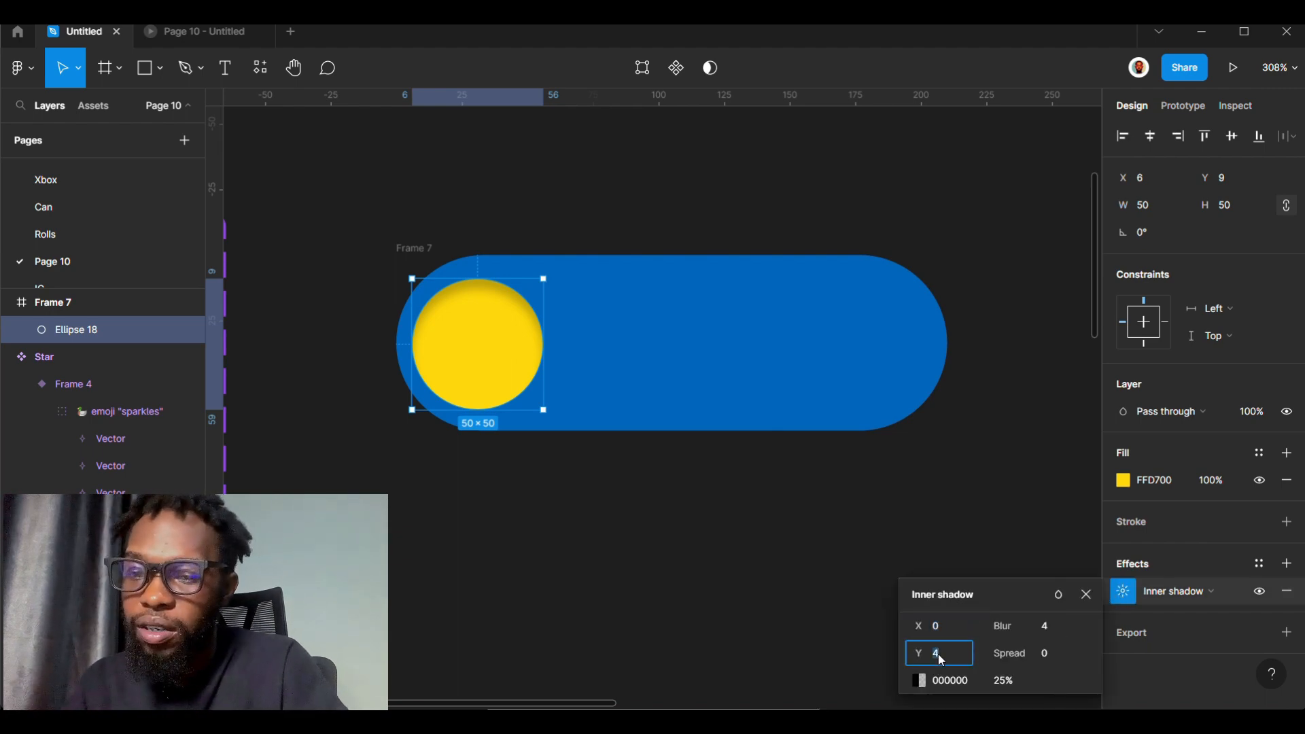
- Set the circle's inner shadow color to pale yellow FFF1A6 at 100% opacity
left_click(919, 680)
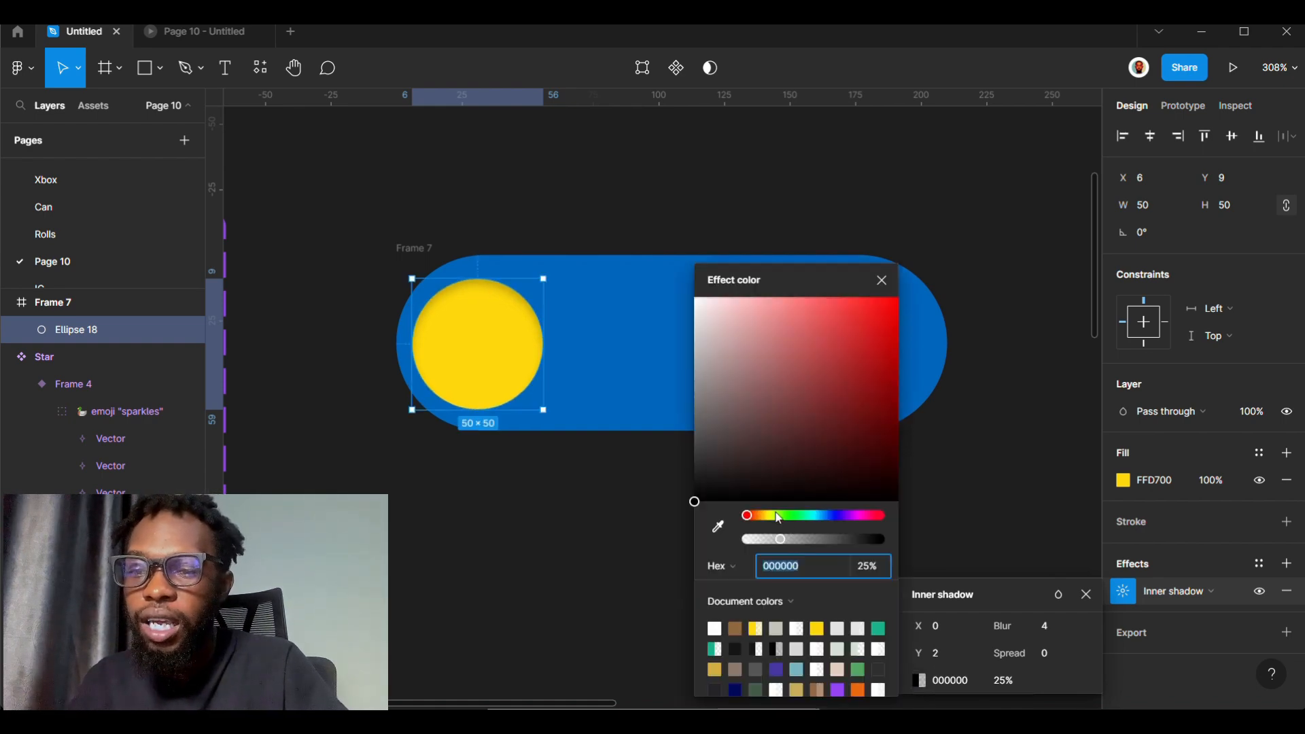
left_click(773, 516)
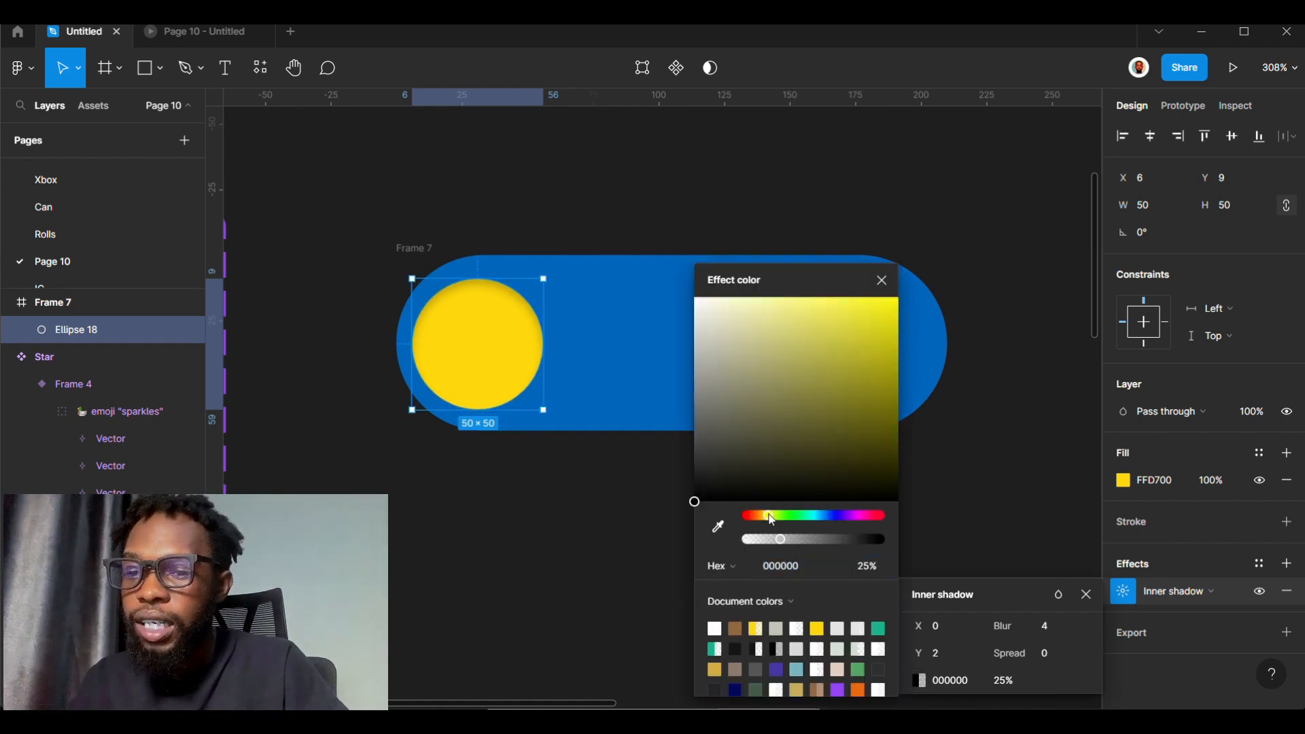
left_click(816, 629)
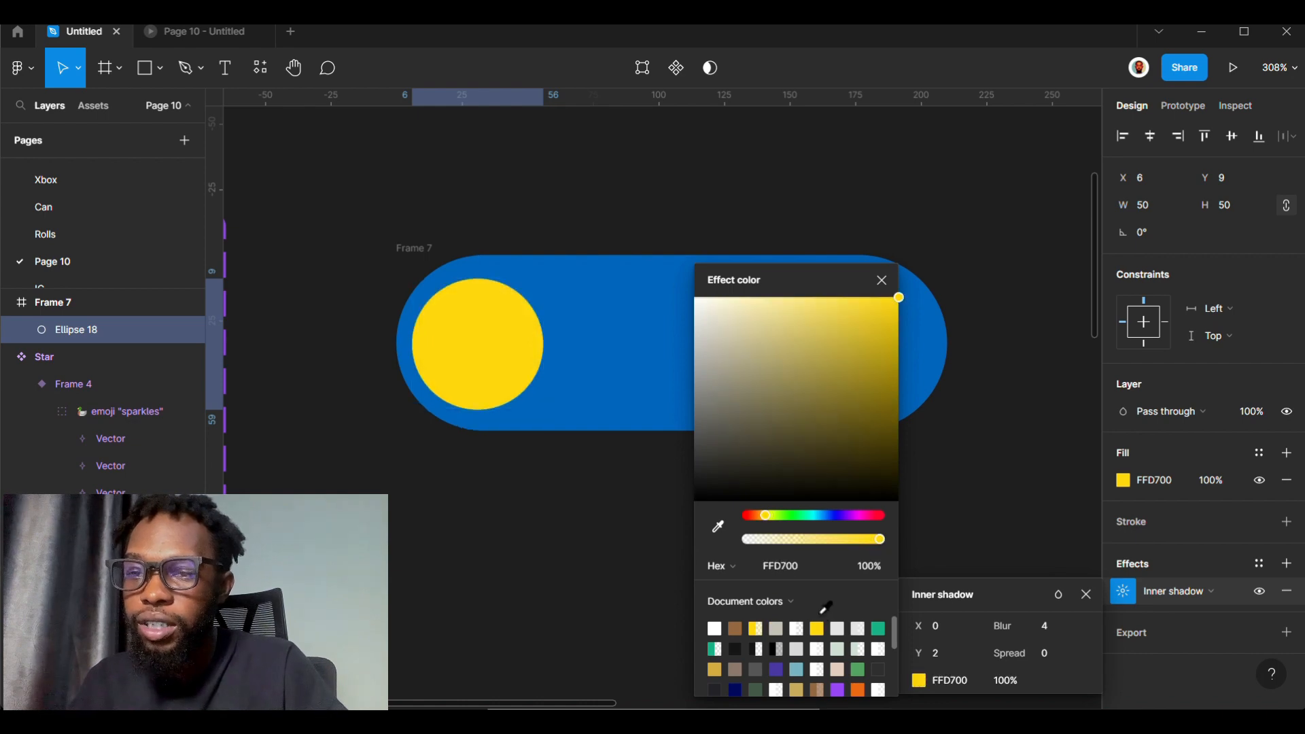
left_click_drag(887, 311, 773, 324)
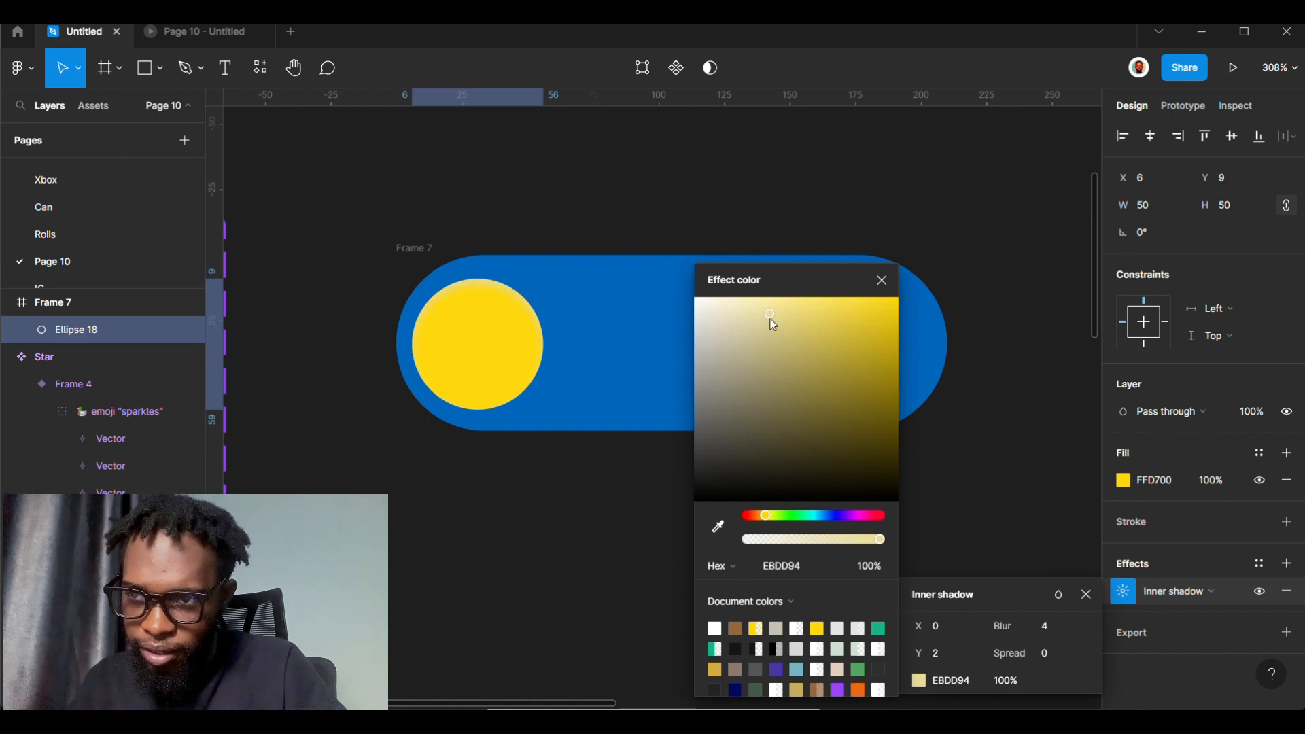
scroll(465, 365, "up", 3)
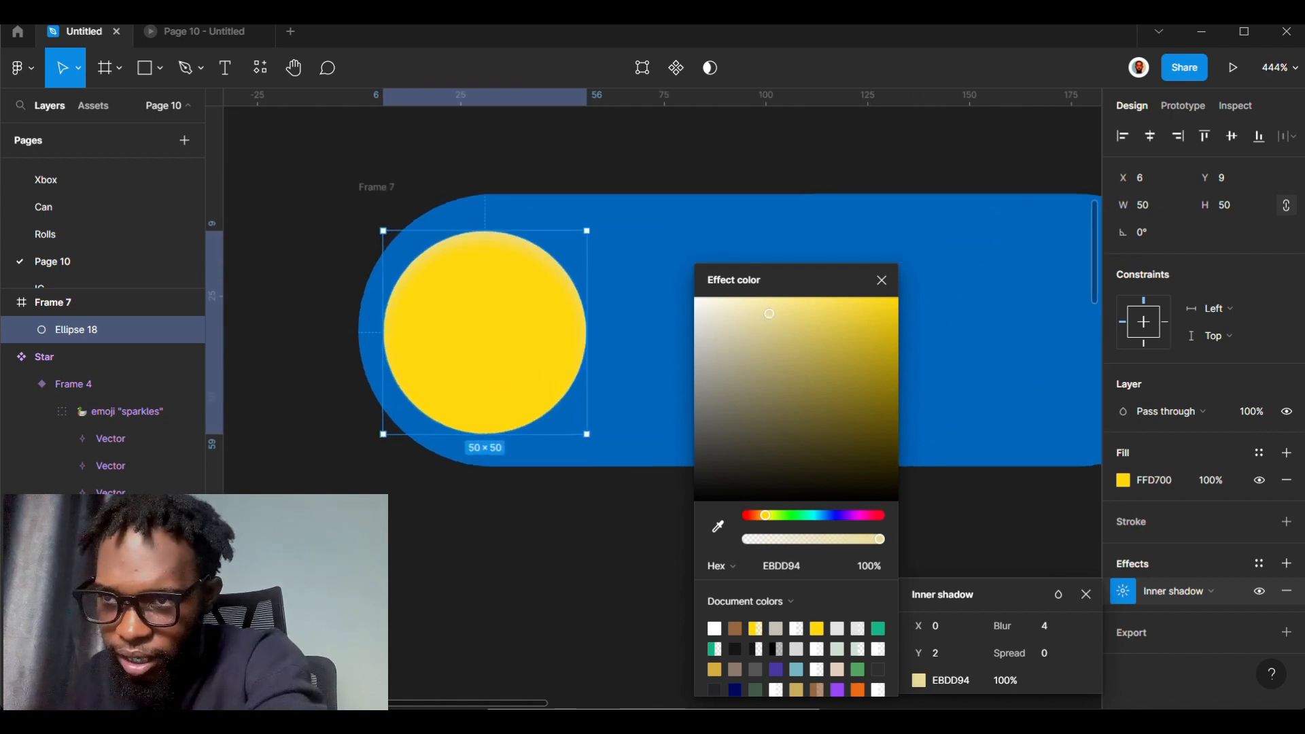
scroll(498, 346, "up", 4)
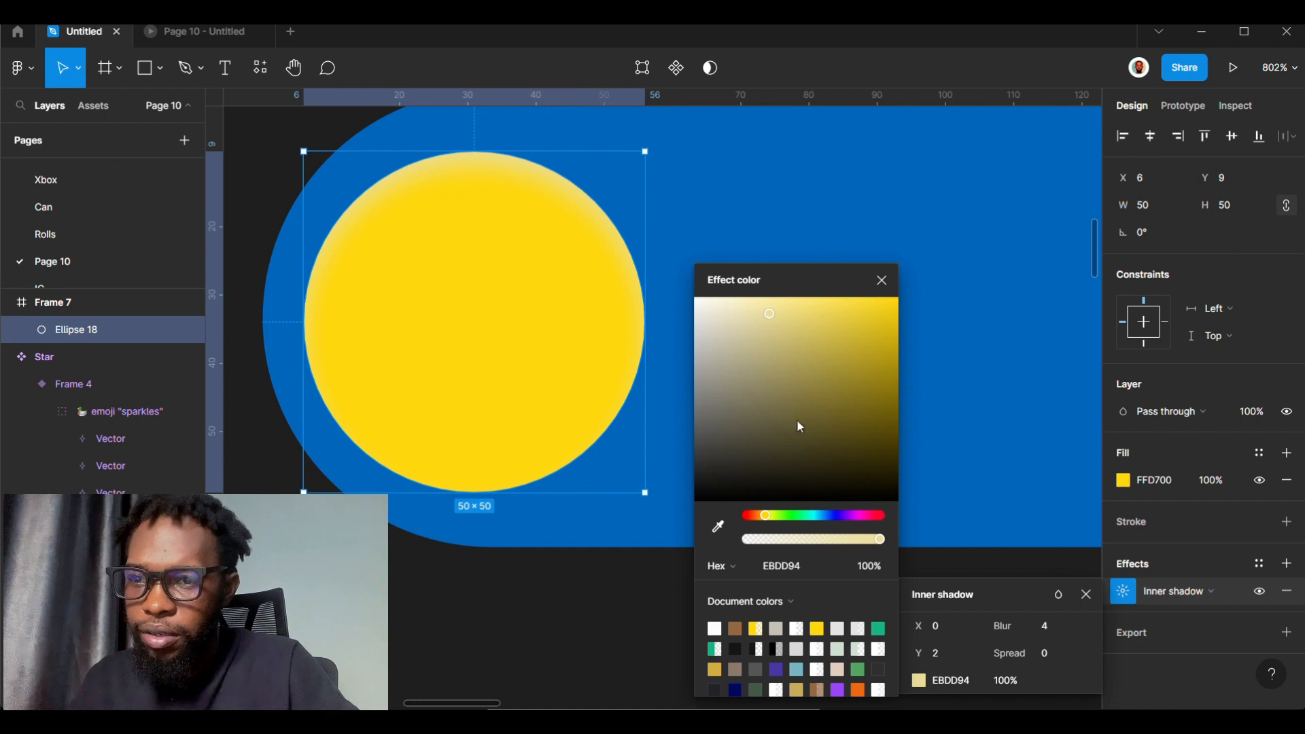
left_click_drag(769, 319, 765, 291)
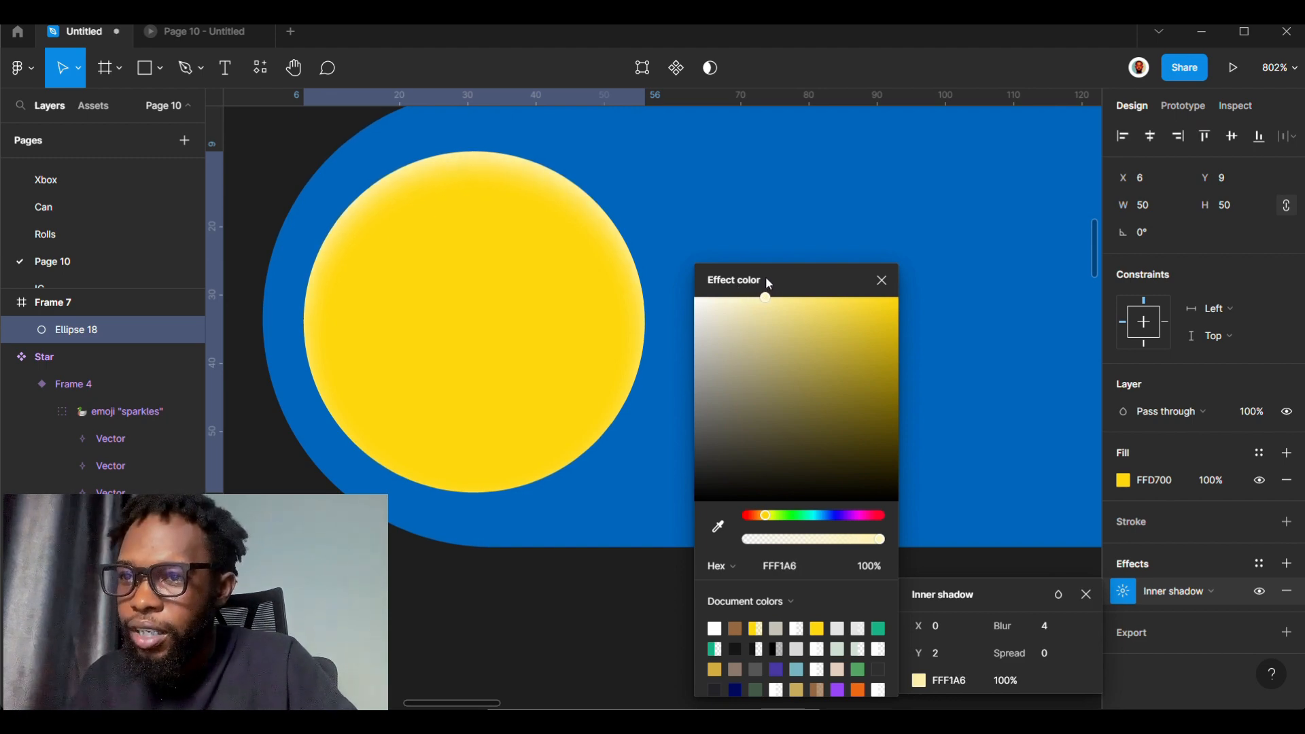
left_click(882, 281)
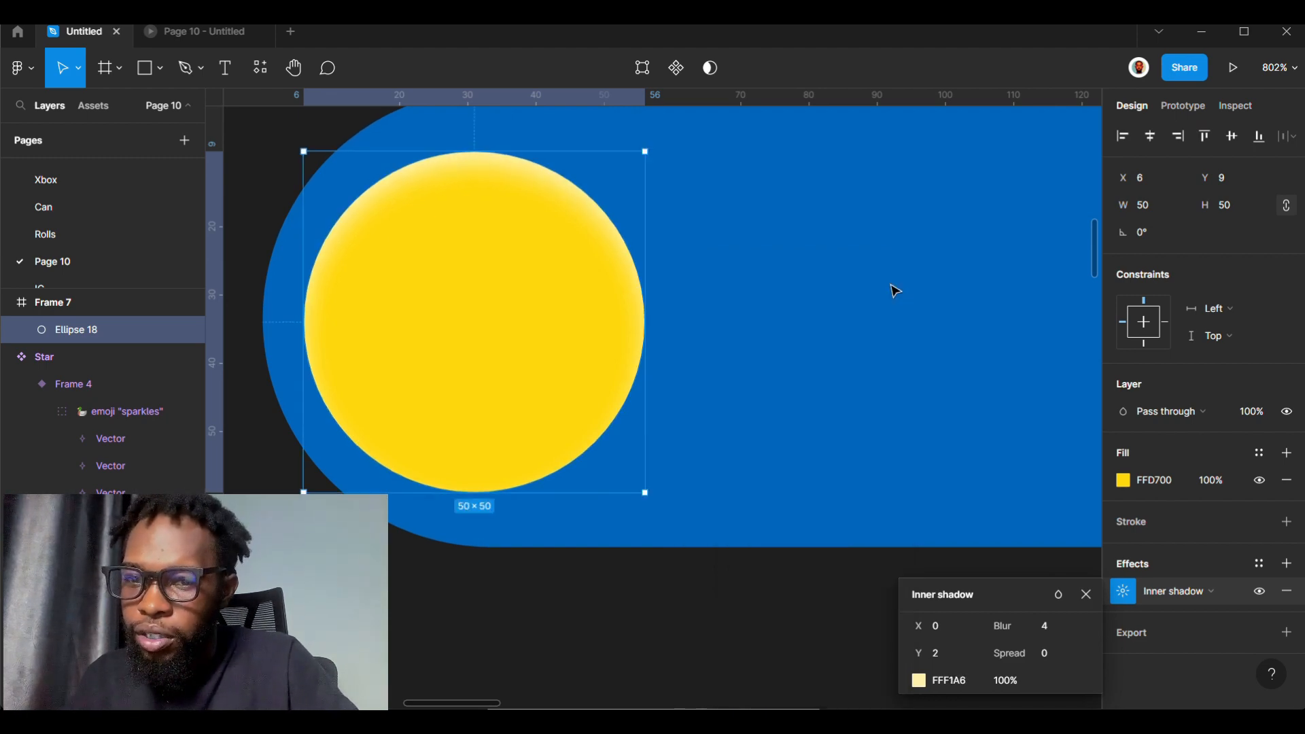
- Add a second inner shadow to the circle with a Y offset of -2 and a blur of 1
left_click(1288, 565)
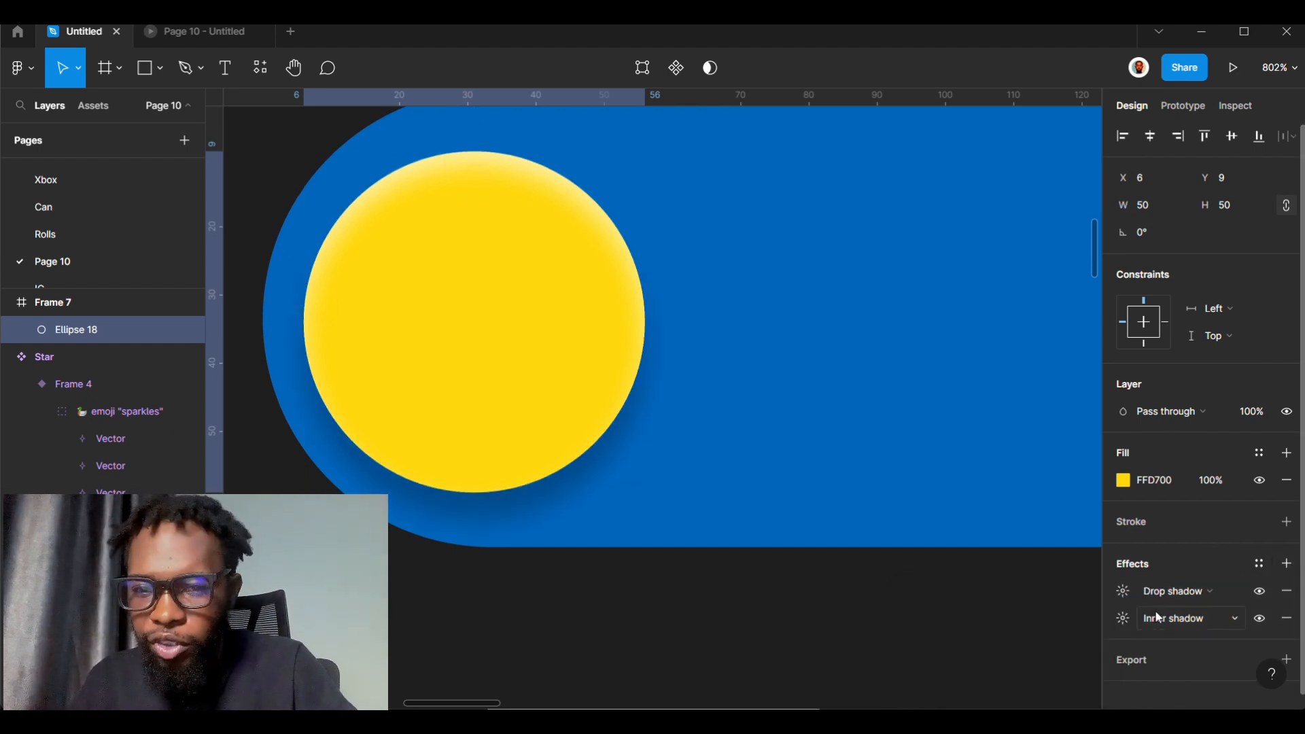
left_click(1191, 592)
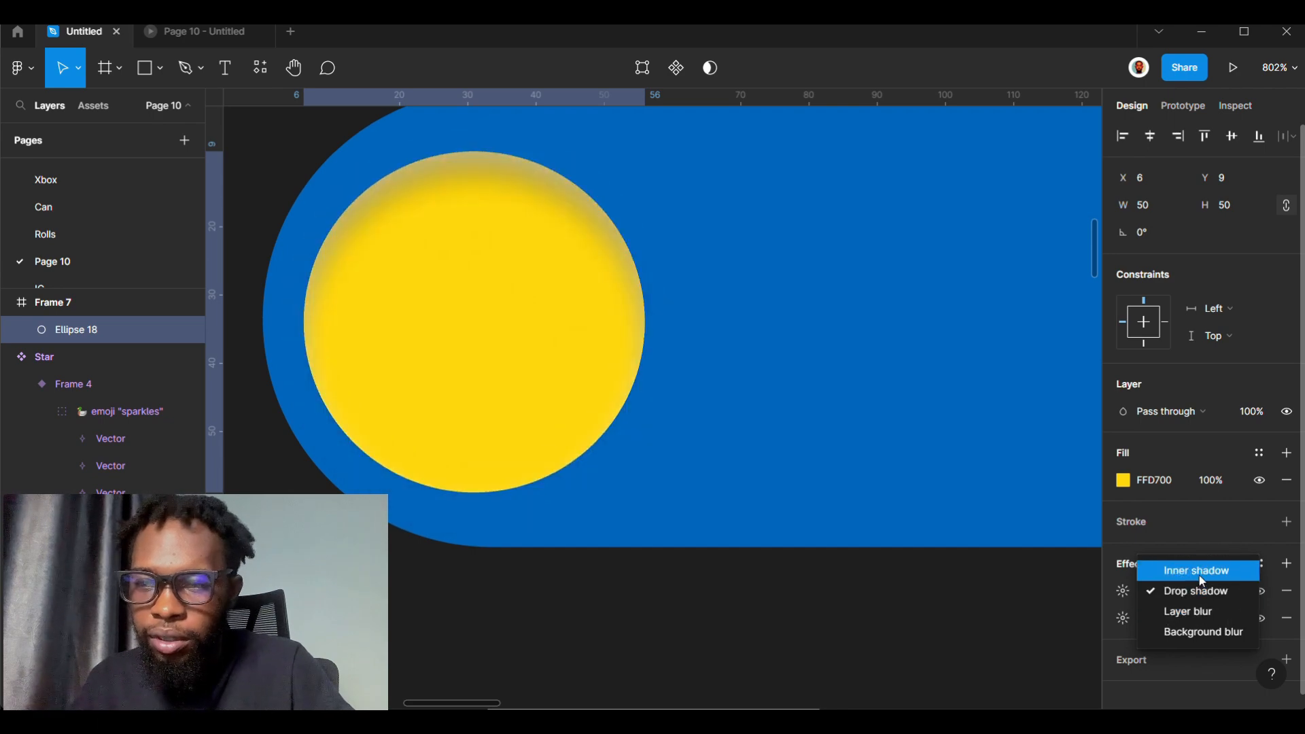
left_click(1199, 575)
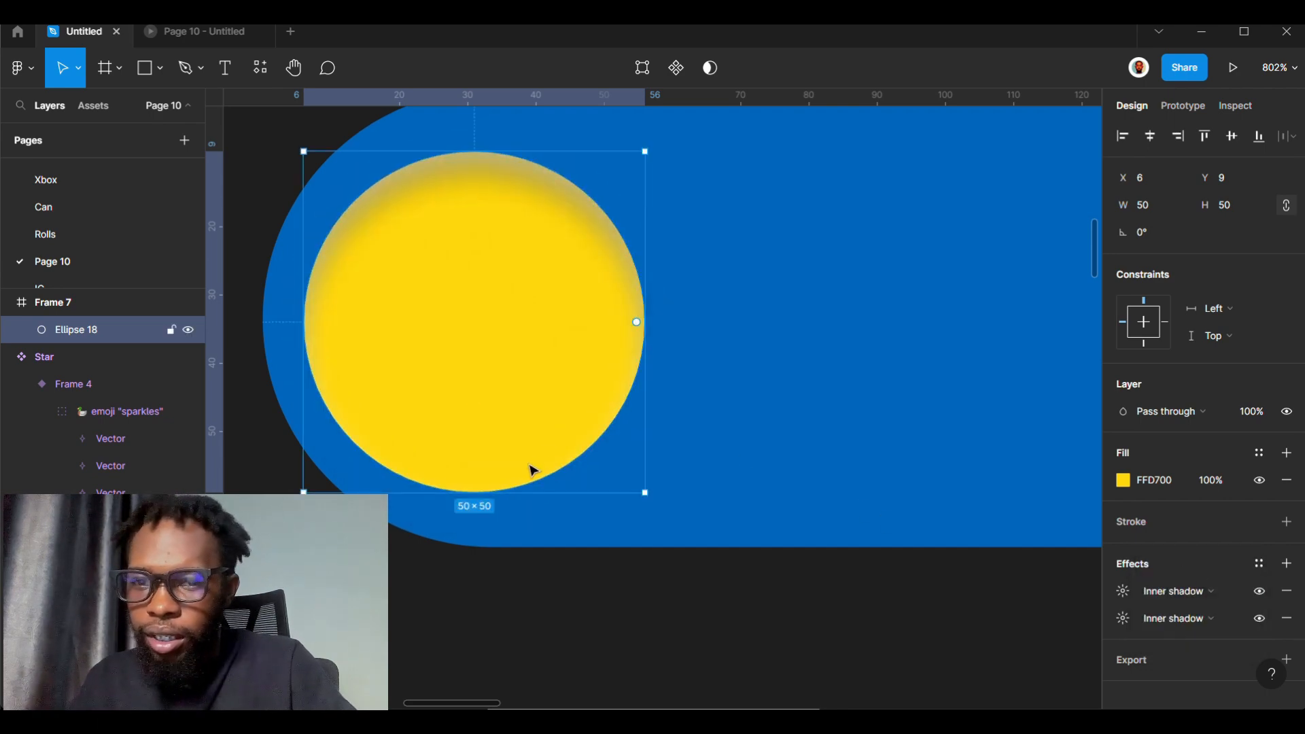
left_click(1123, 591)
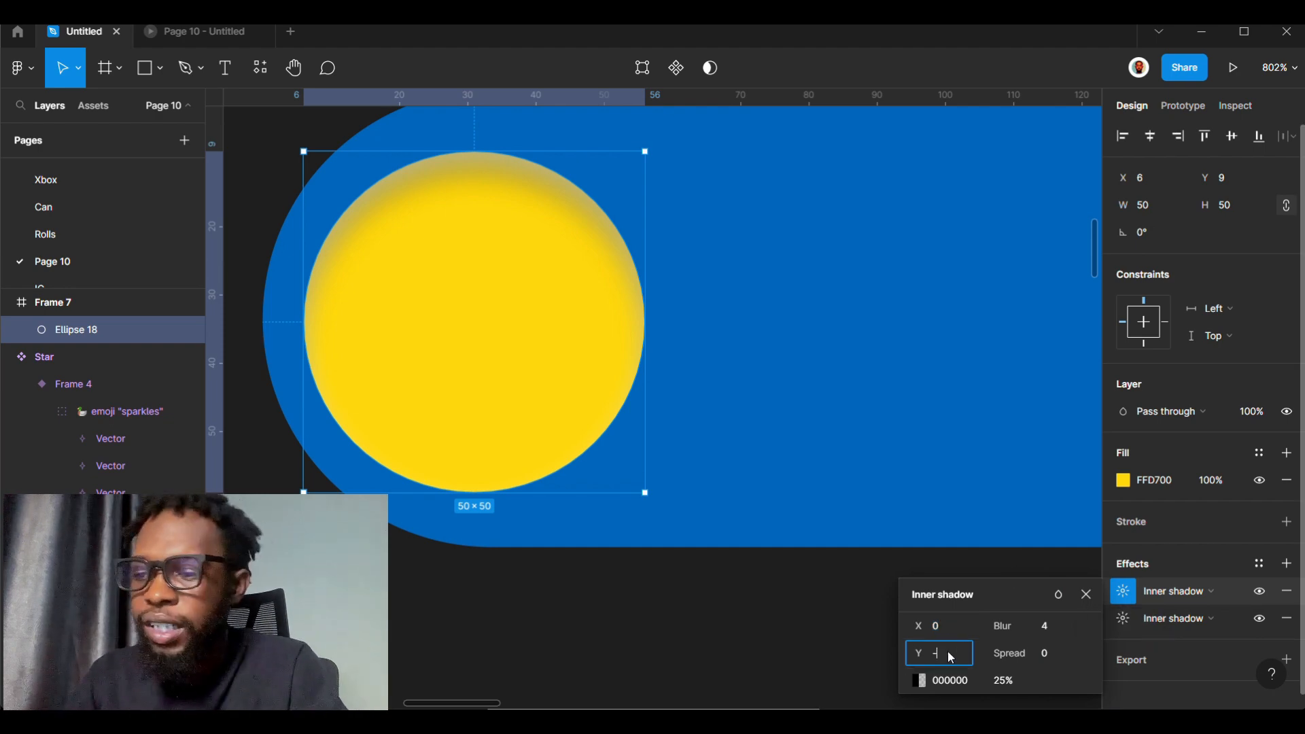
key("Return")
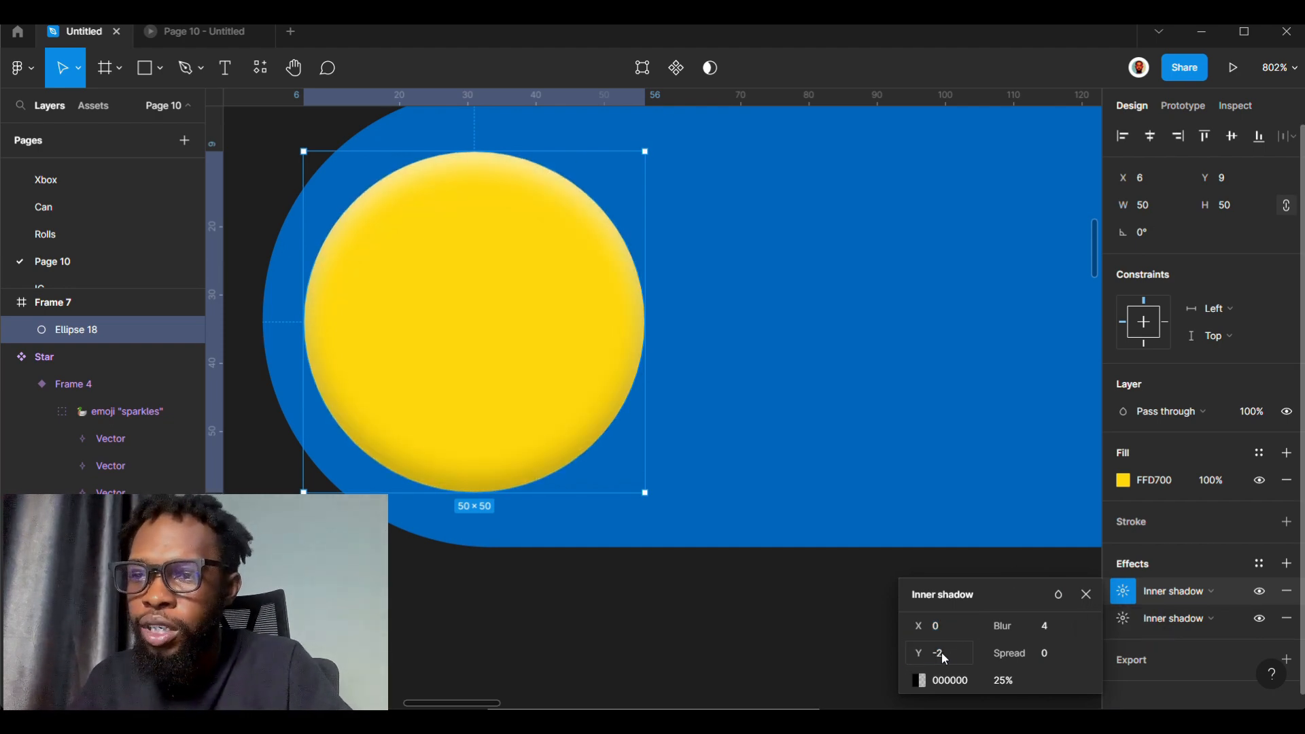
left_click(1058, 631)
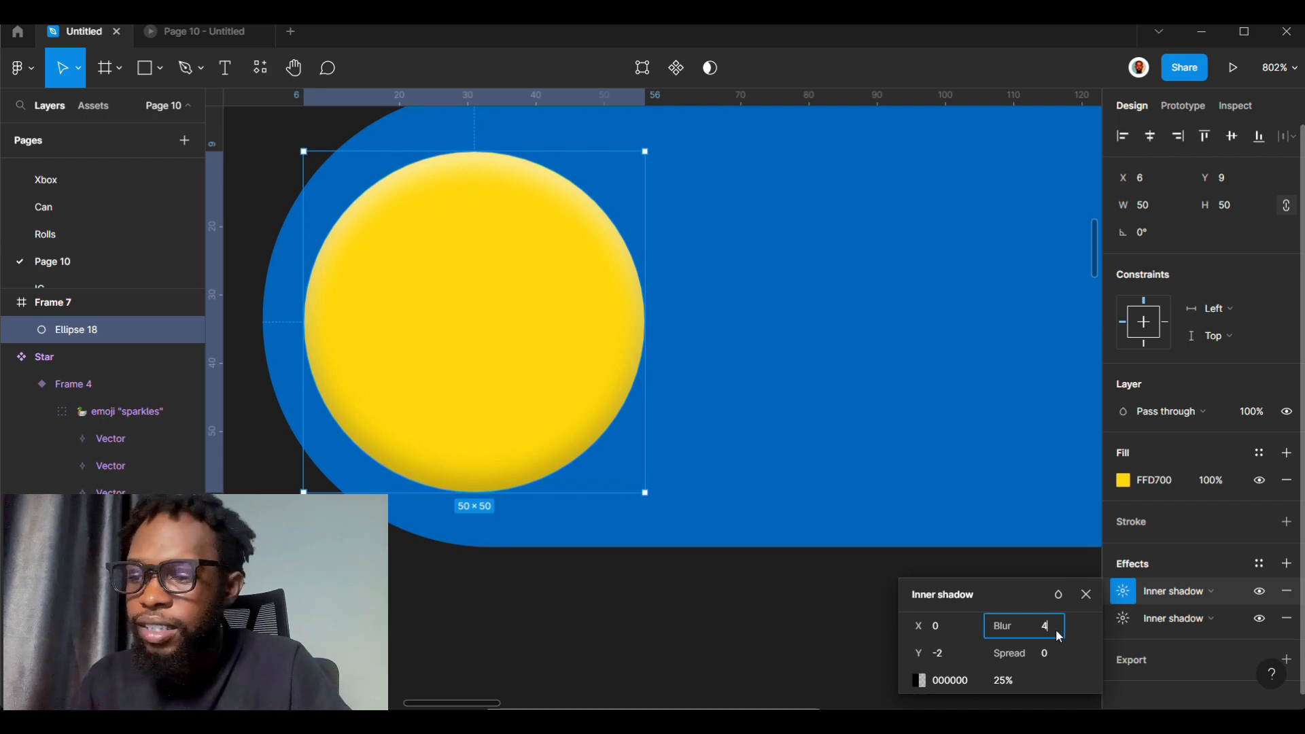
type("1")
key("Return")
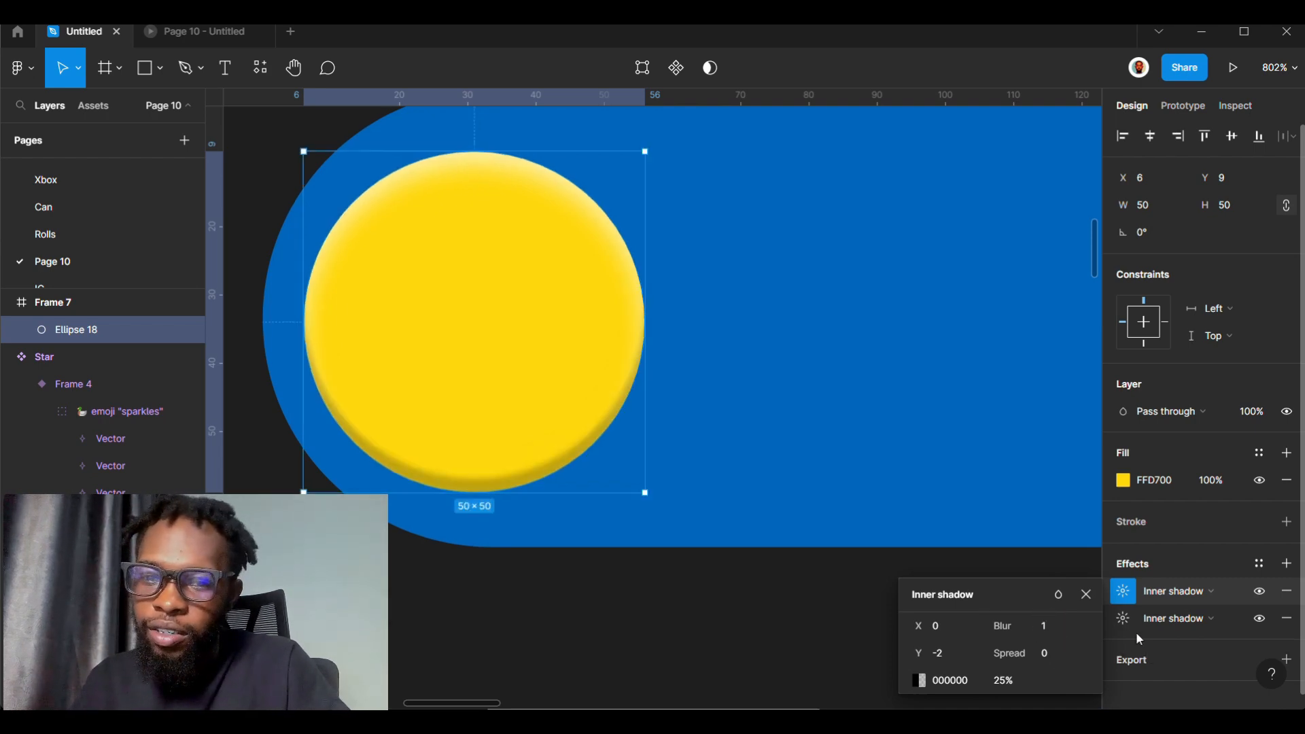
- Set the pale yellow inner shadow's blur to 1 and its Y offset to 1
left_click(1121, 623)
left_click(1044, 628)
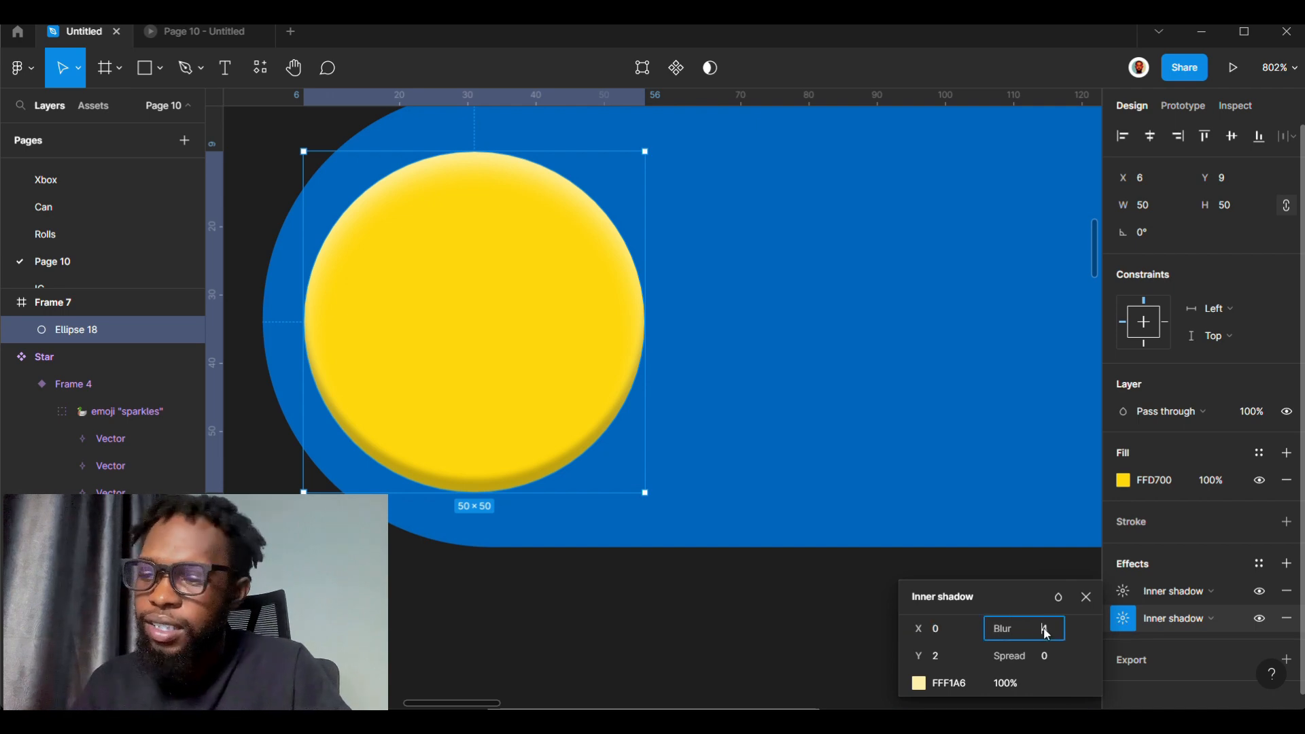
key("Return")
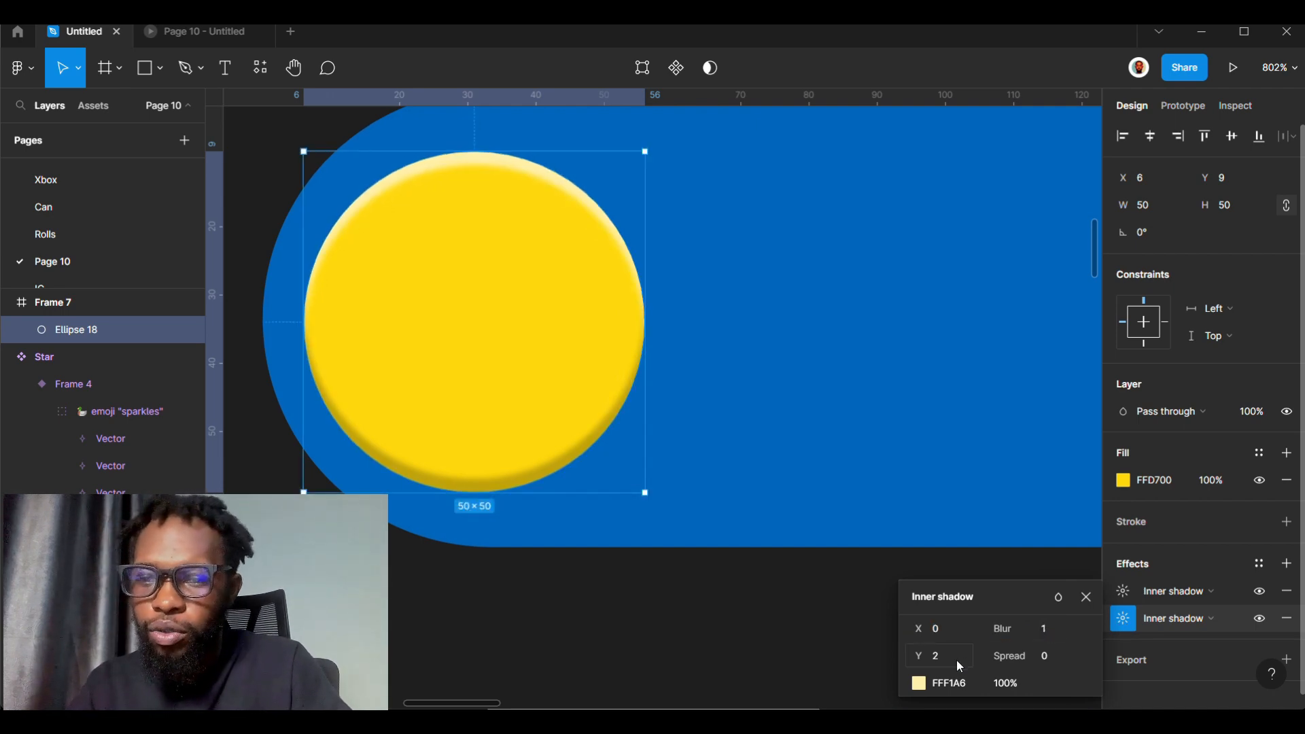
key("Return")
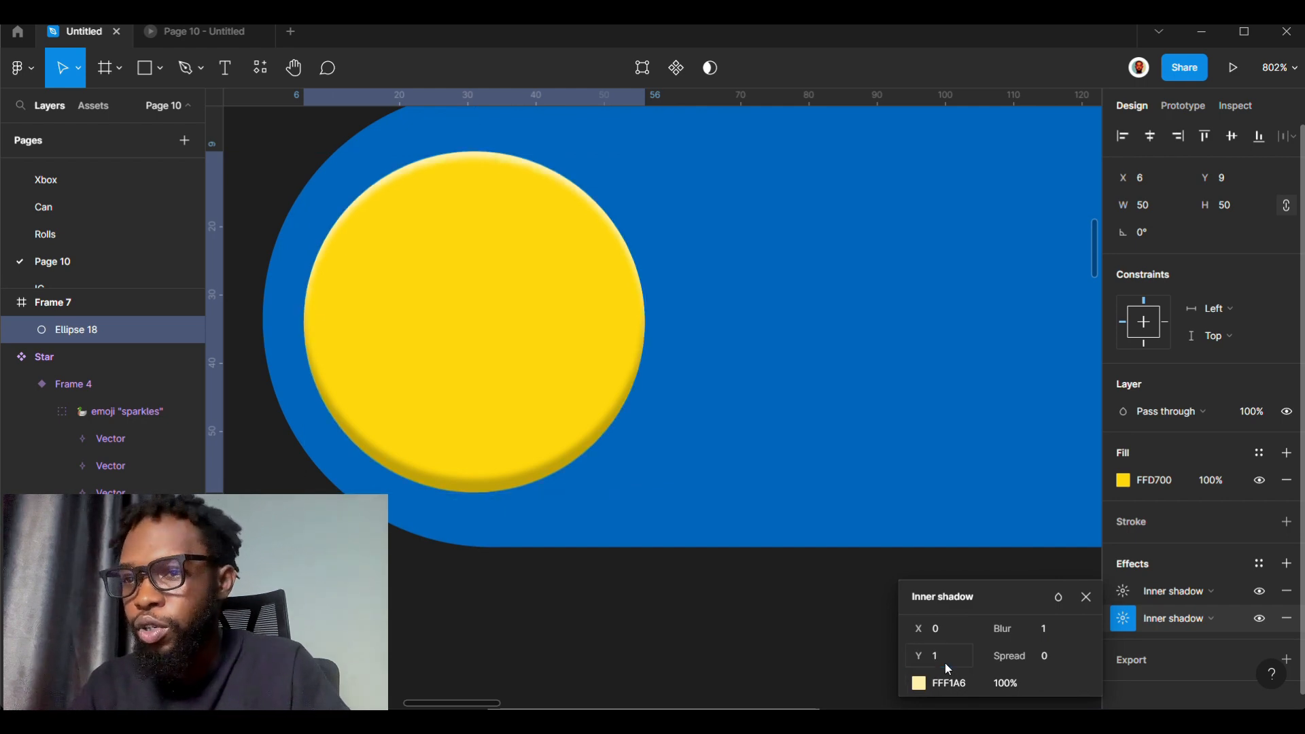
- Try a Y offset of 2 on the circle's pale yellow inner shadow and set it back to 1
scroll(427, 250, "down", 3)
scroll(655, 292, "up", 1)
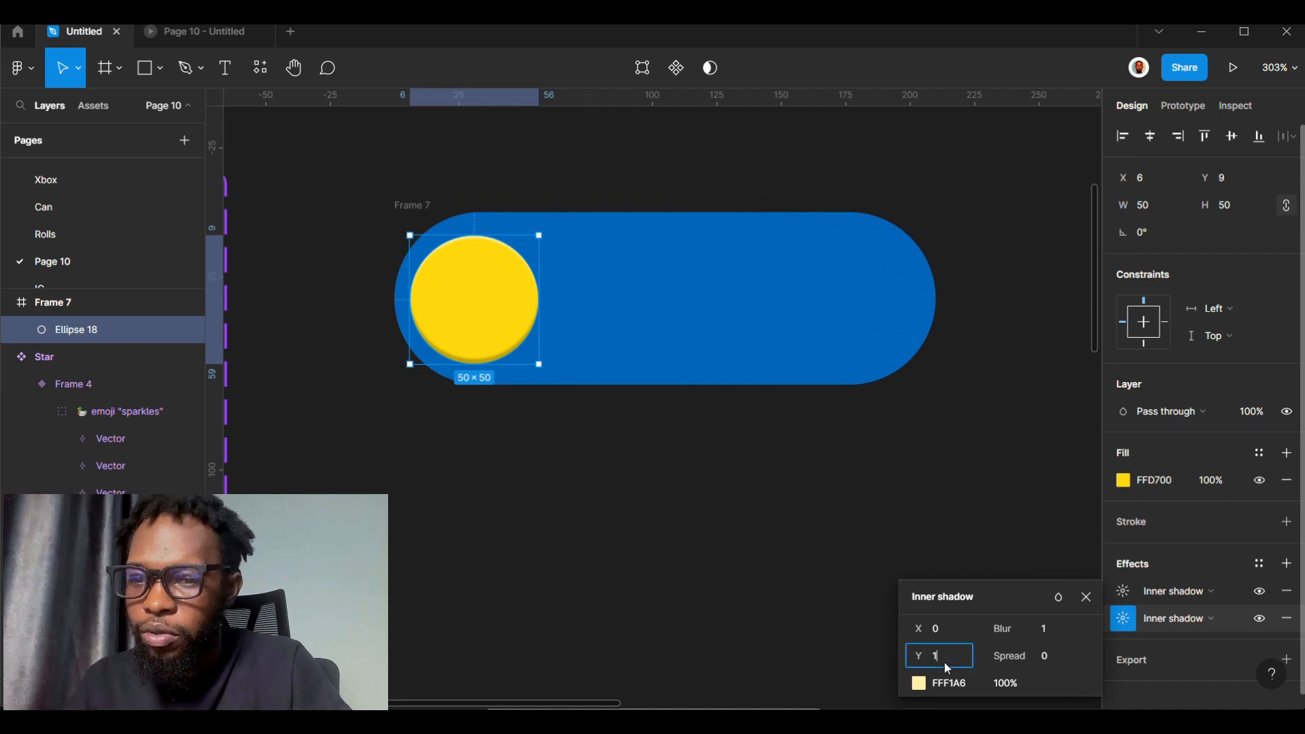
type("2")
key("Return")
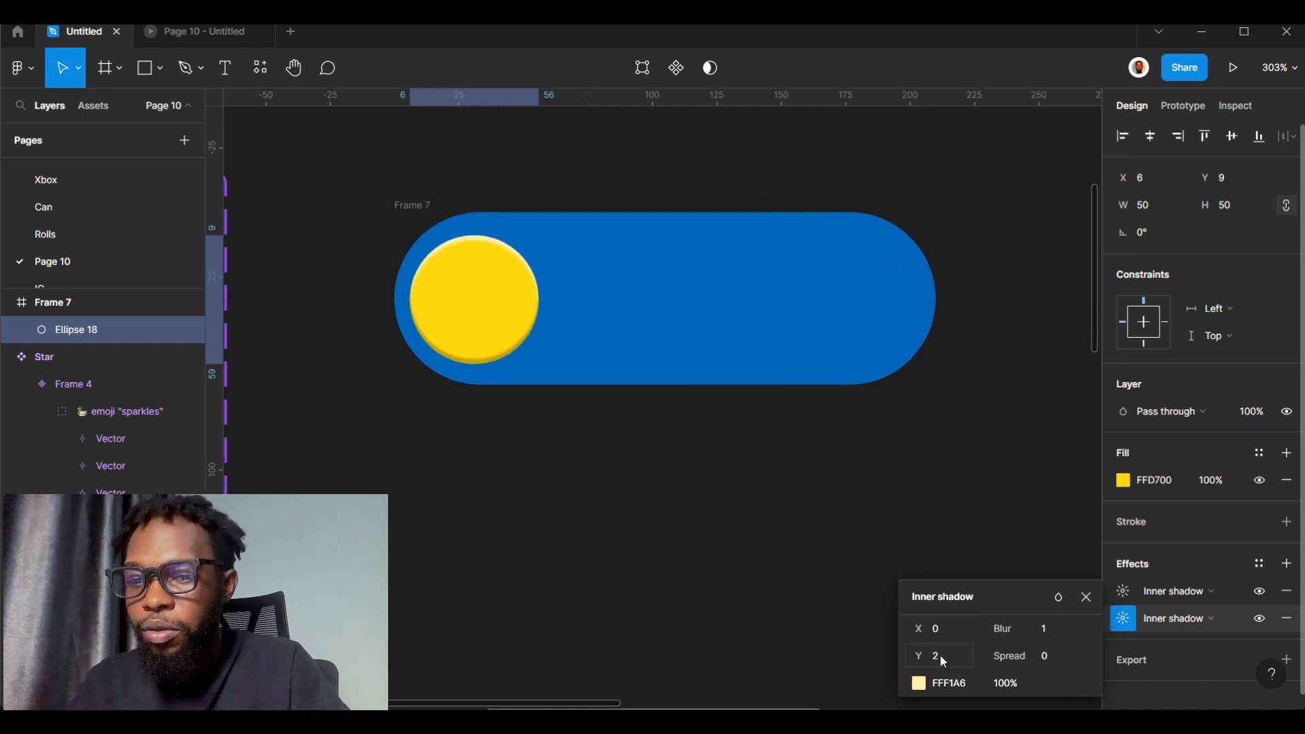
type("1")
key("Return")
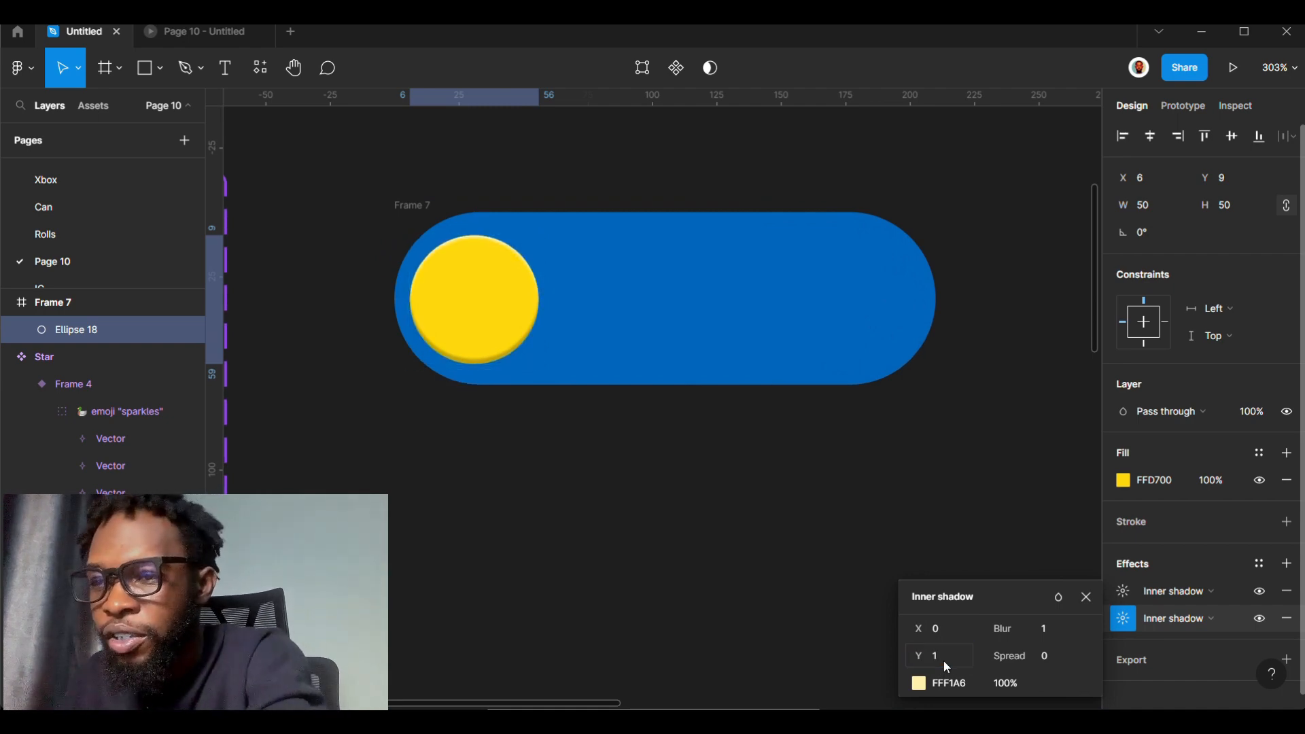
- Compare the shaded sun knob with the finished toggle and examine the translucent rings around its sun
scroll(679, 234, "up", 5)
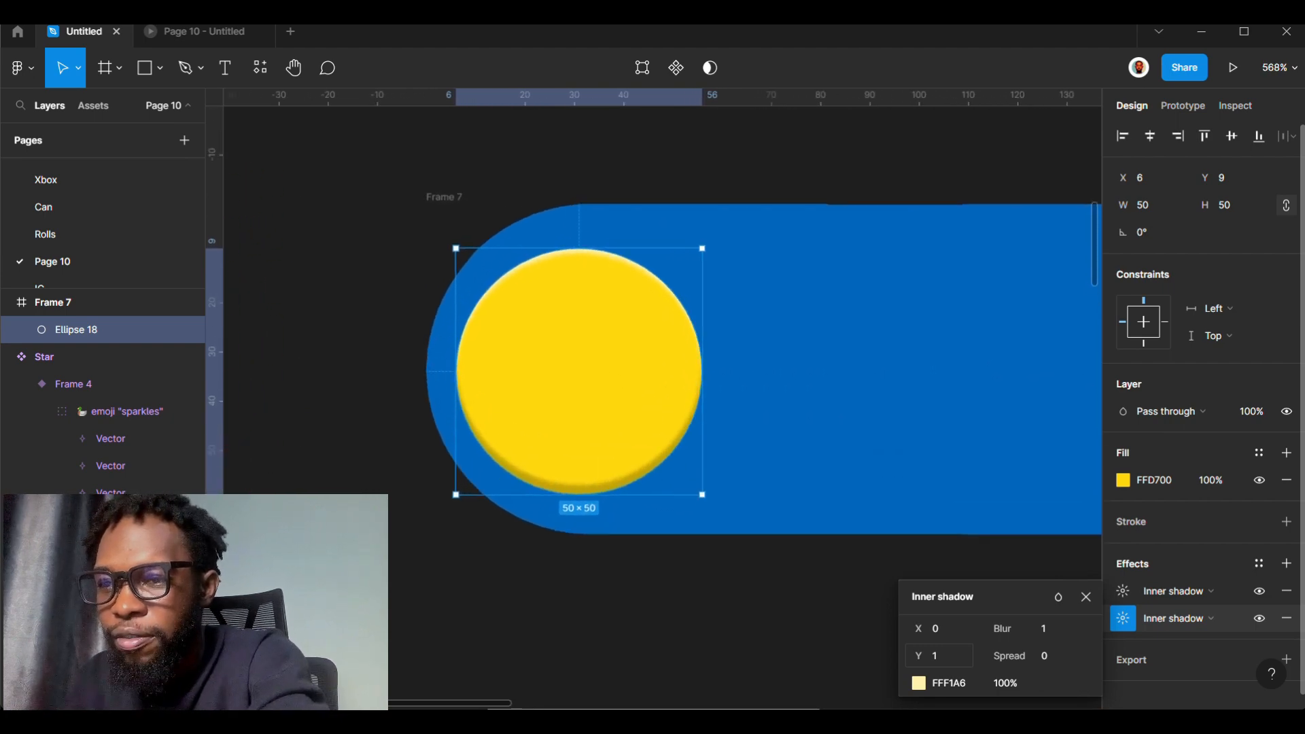
scroll(761, 371, "down", 2)
scroll(761, 370, "up", 1)
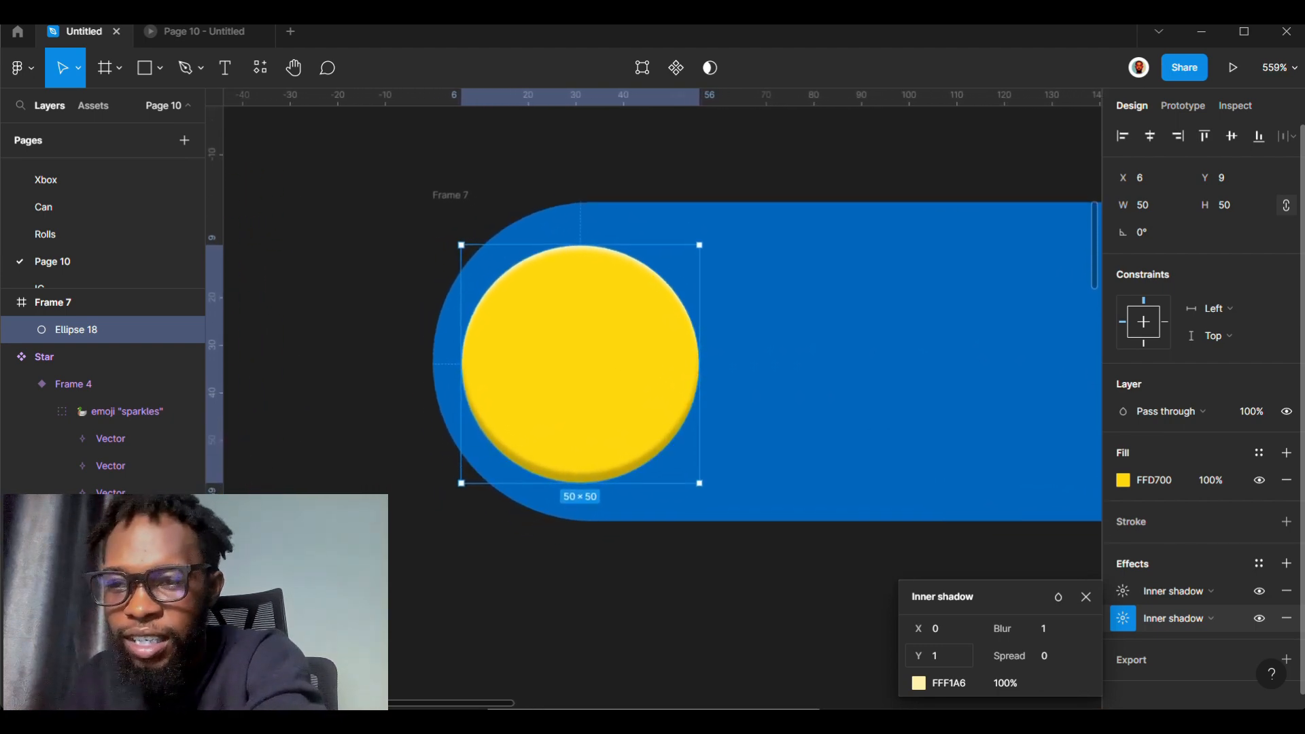
scroll(755, 353, "down", 1)
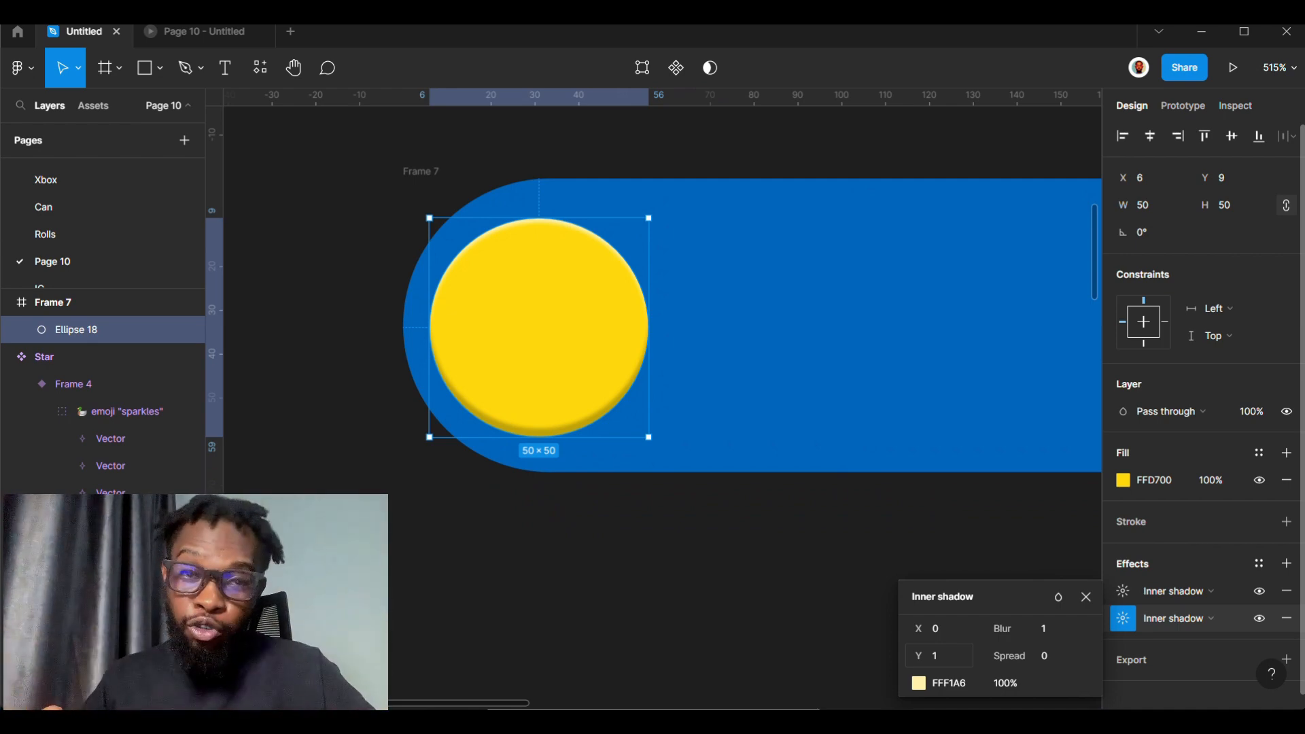
left_click(421, 172)
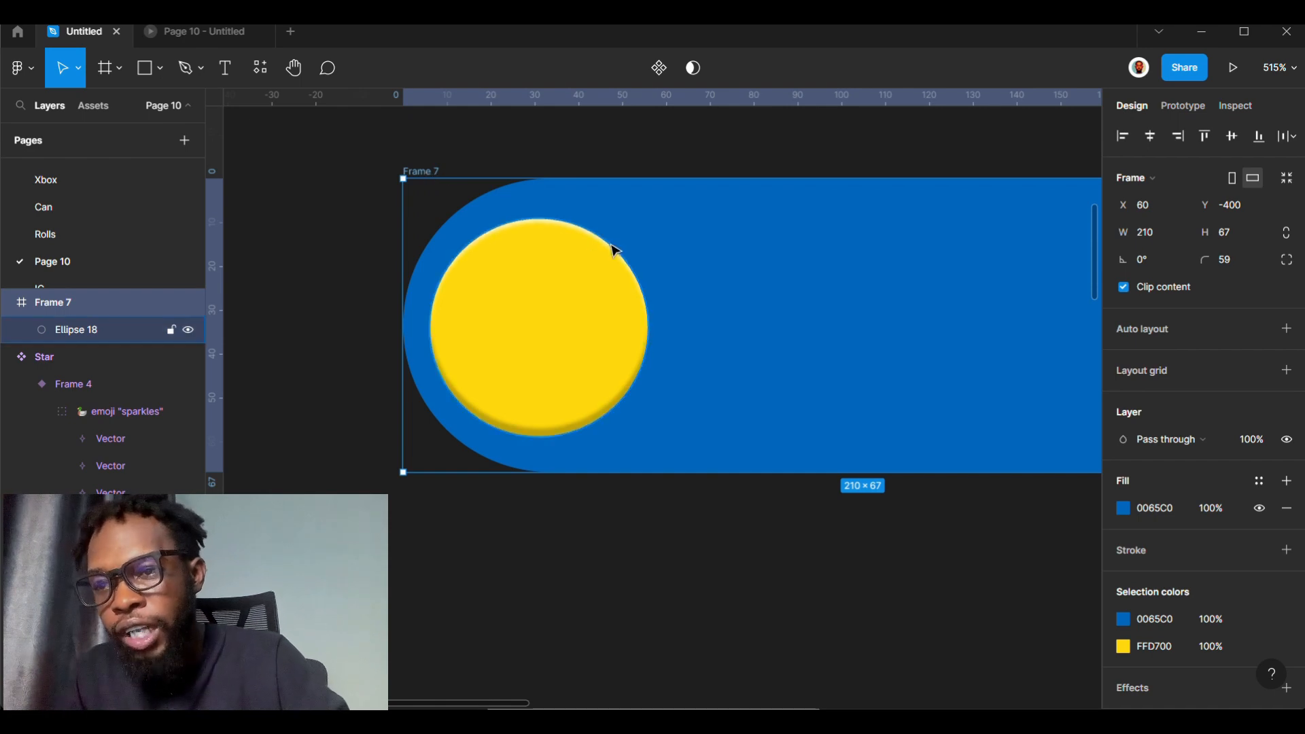
scroll(540, 299, "down", 5)
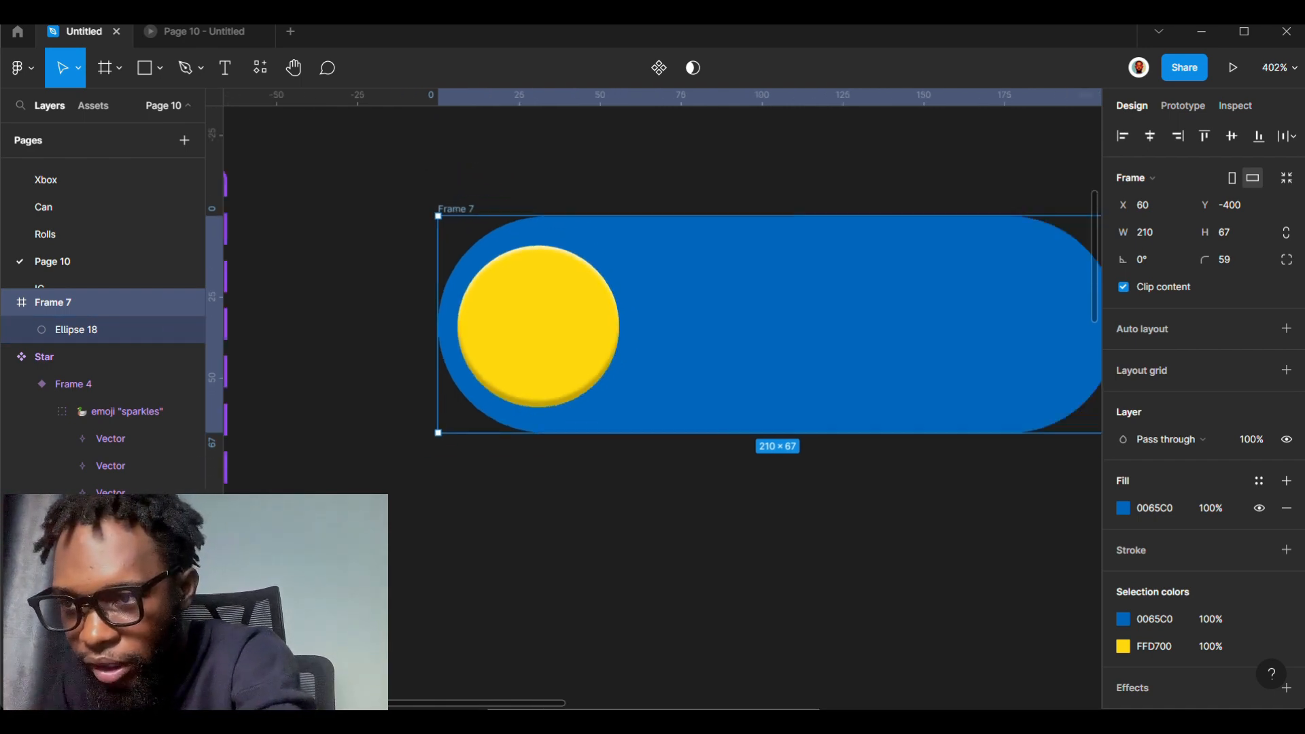
scroll(541, 299, "left", 3)
scroll(663, 313, "left", 2)
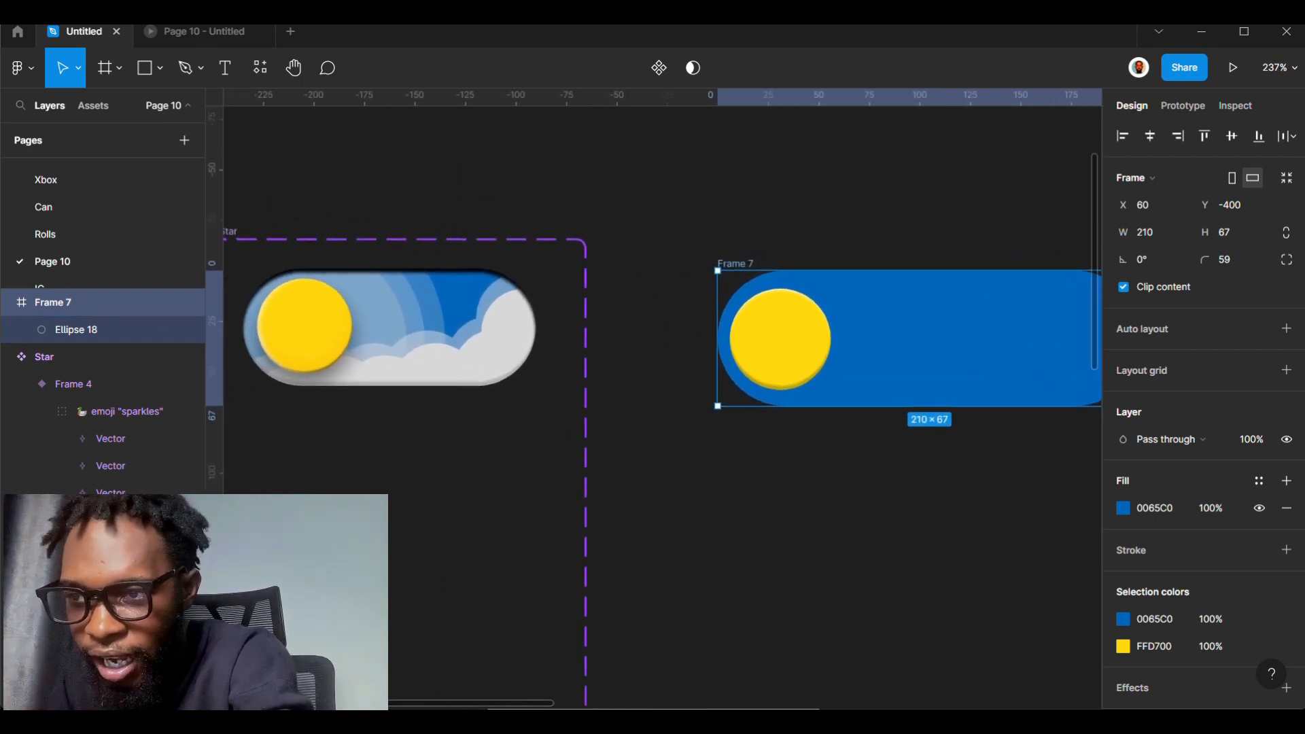
scroll(662, 313, "right", 1)
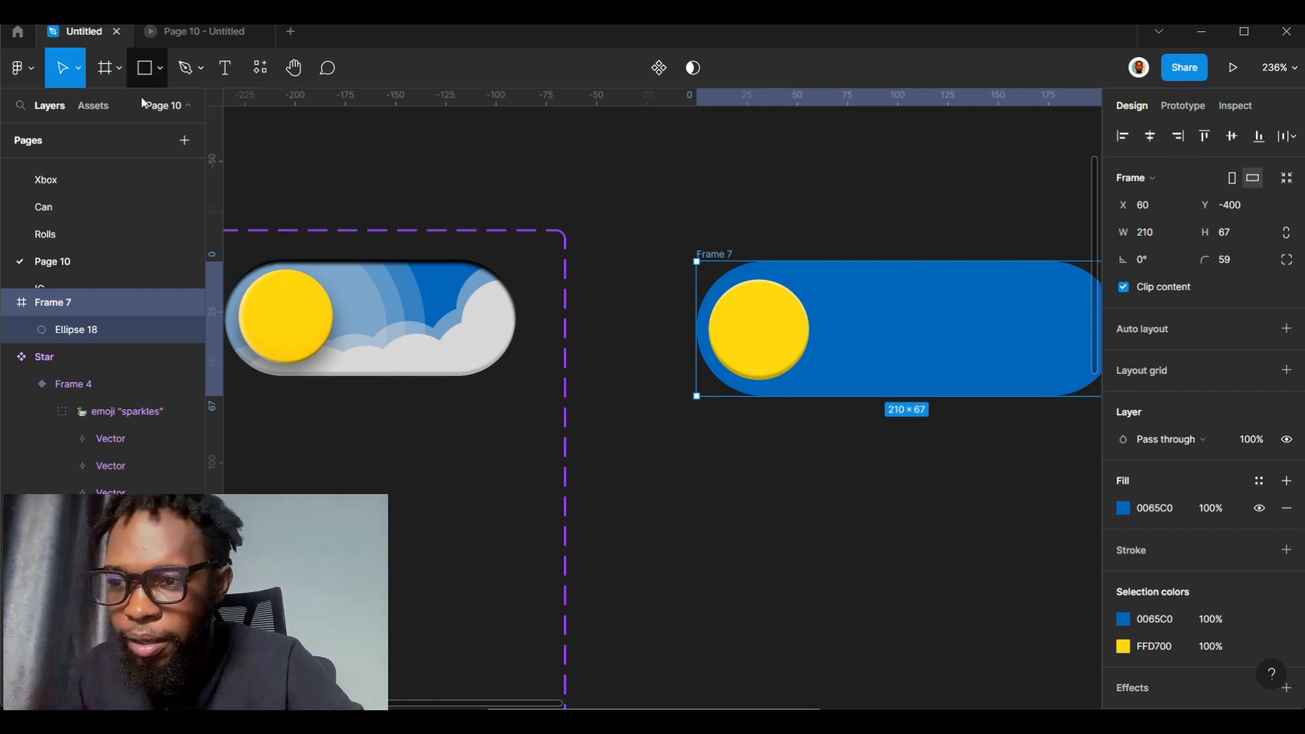
left_click(383, 317)
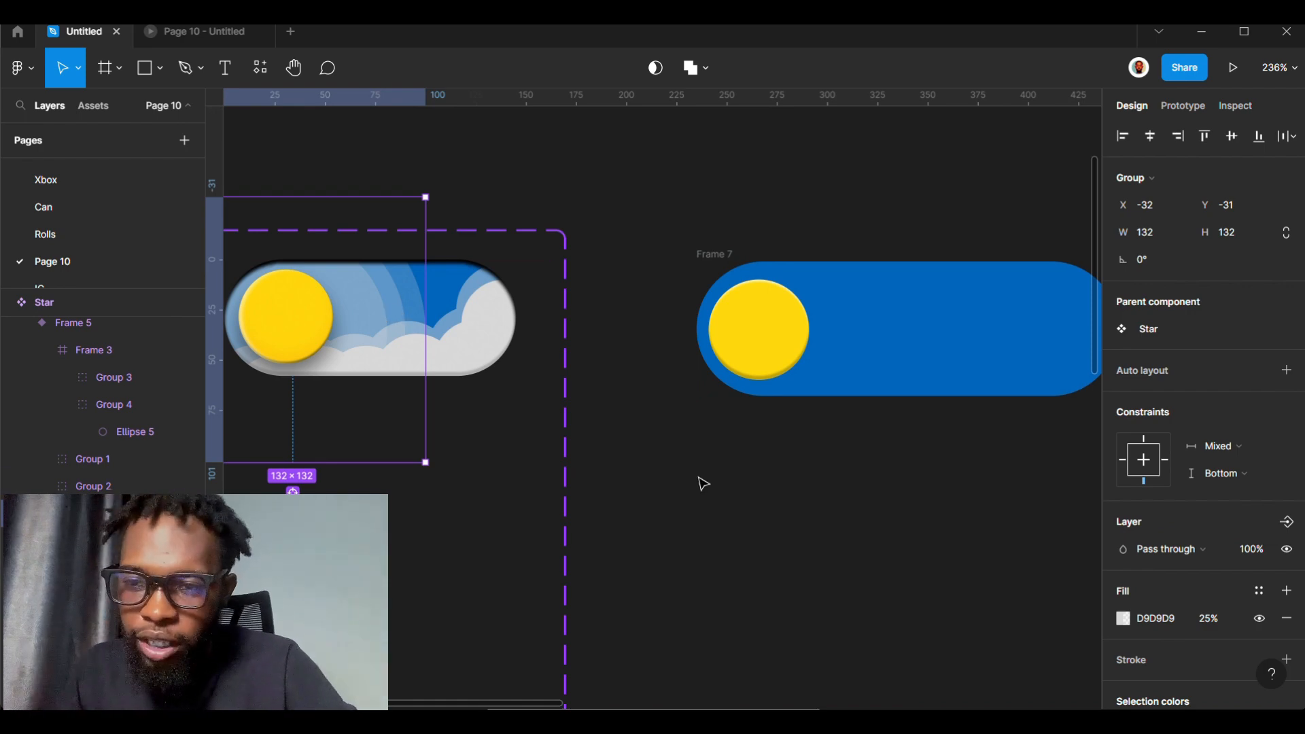
- Add a 100 × 100 circle with the Ellipse tool and place it just below the blue pill frame
left_click(788, 500)
key("o")
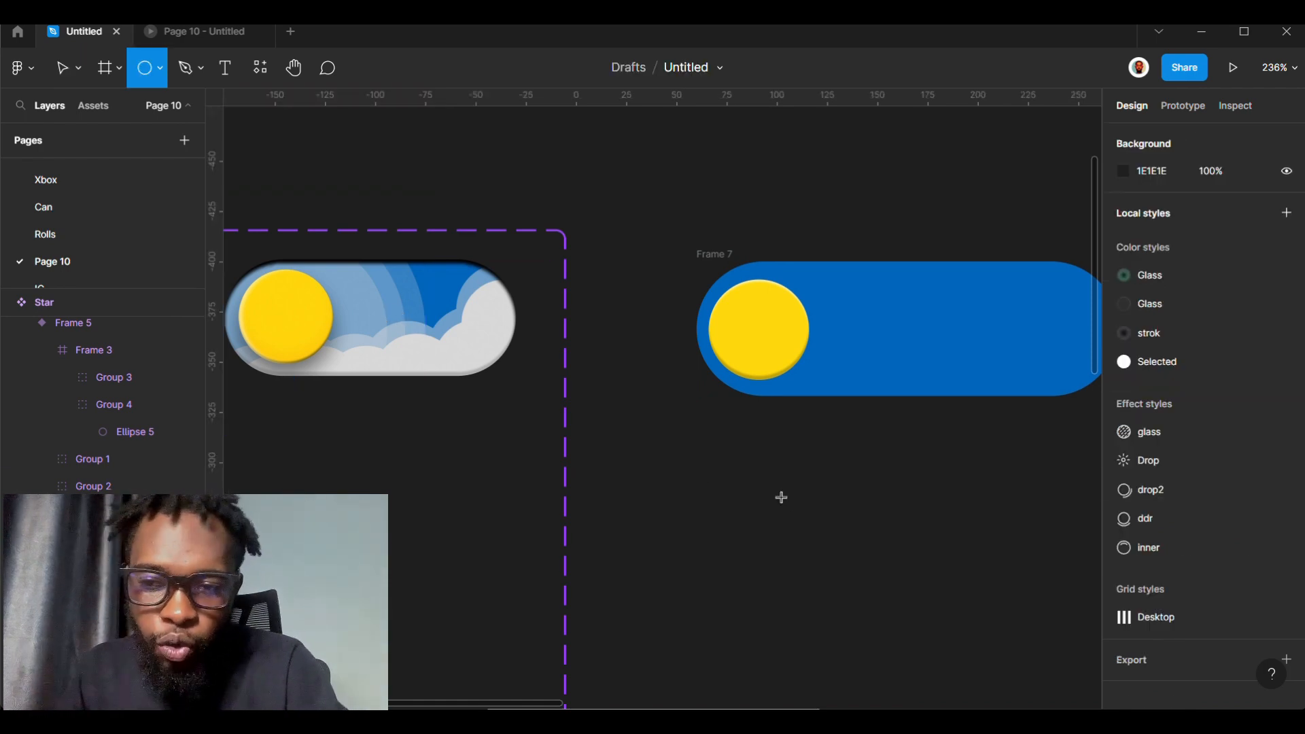
left_click(772, 490)
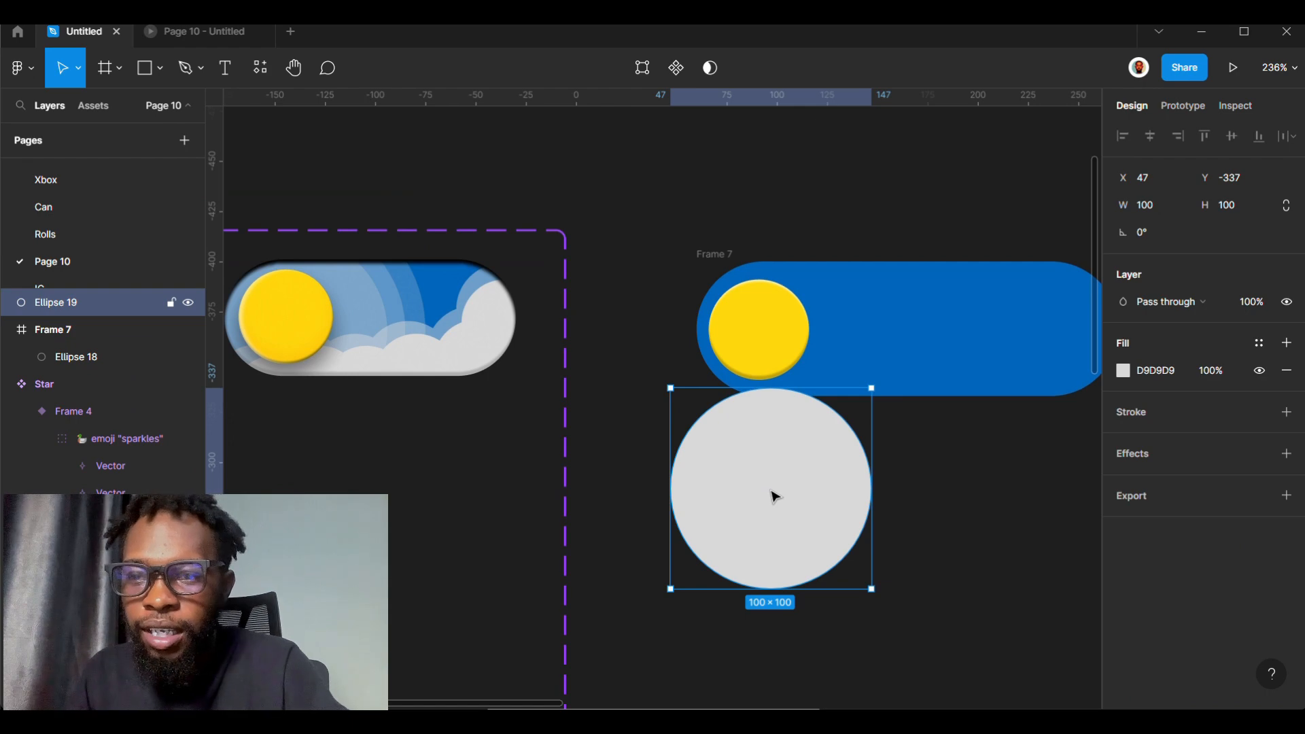
left_click_drag(776, 495, 818, 529)
scroll(817, 528, "down", 3)
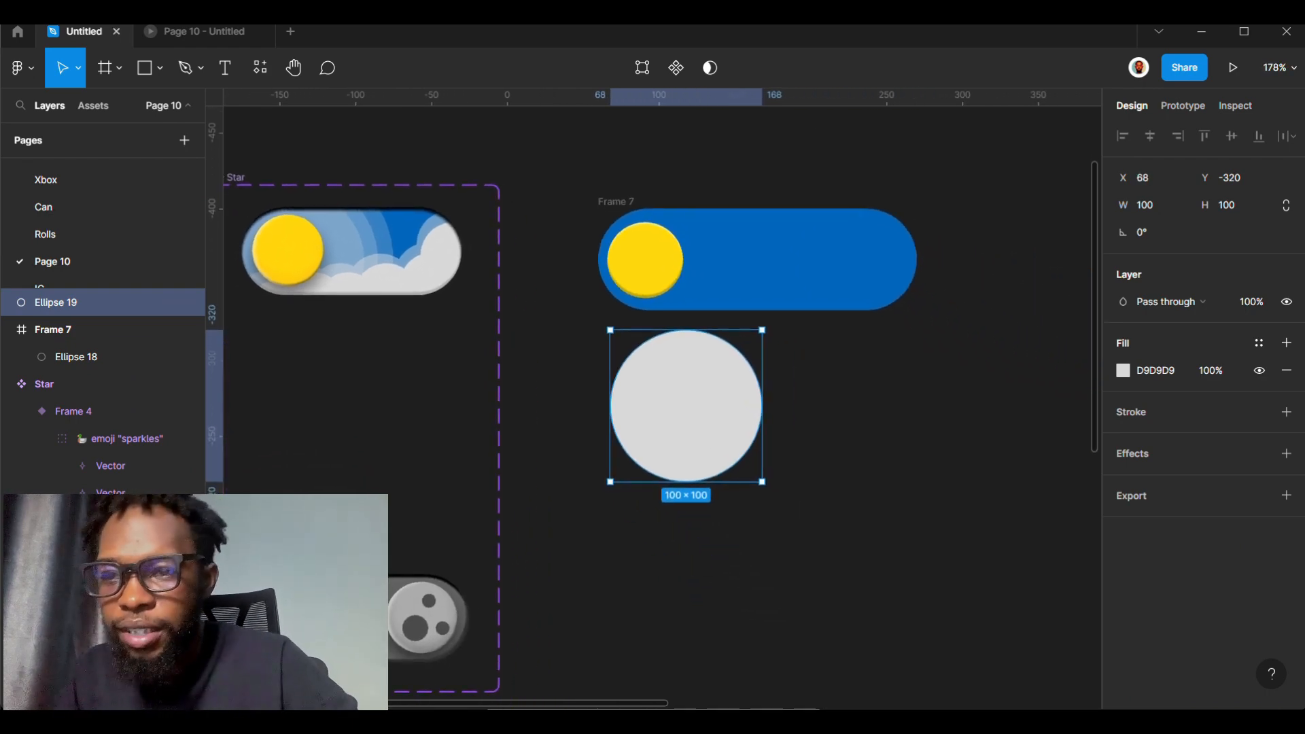
left_click_drag(664, 320, 717, 381)
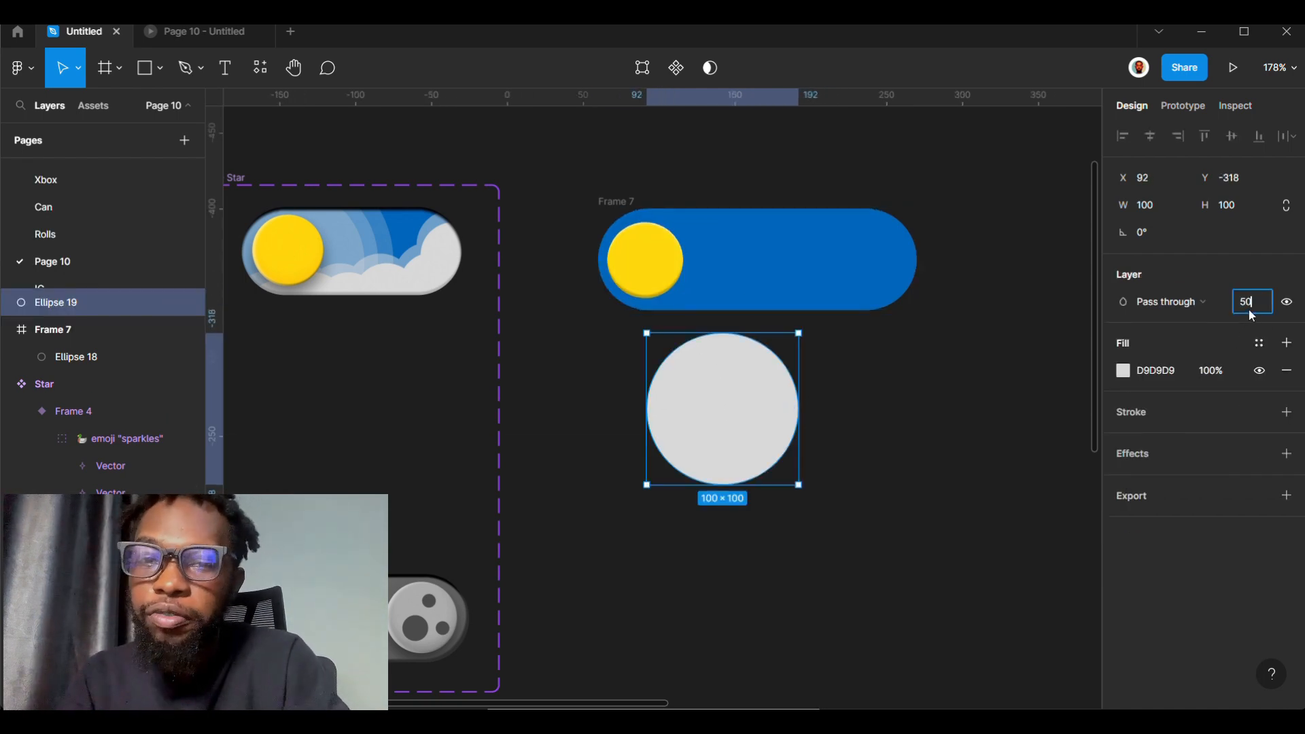
- Set the new gray circle's layer opacity to 20% and nudge it sideways below the pill frame
type("20")
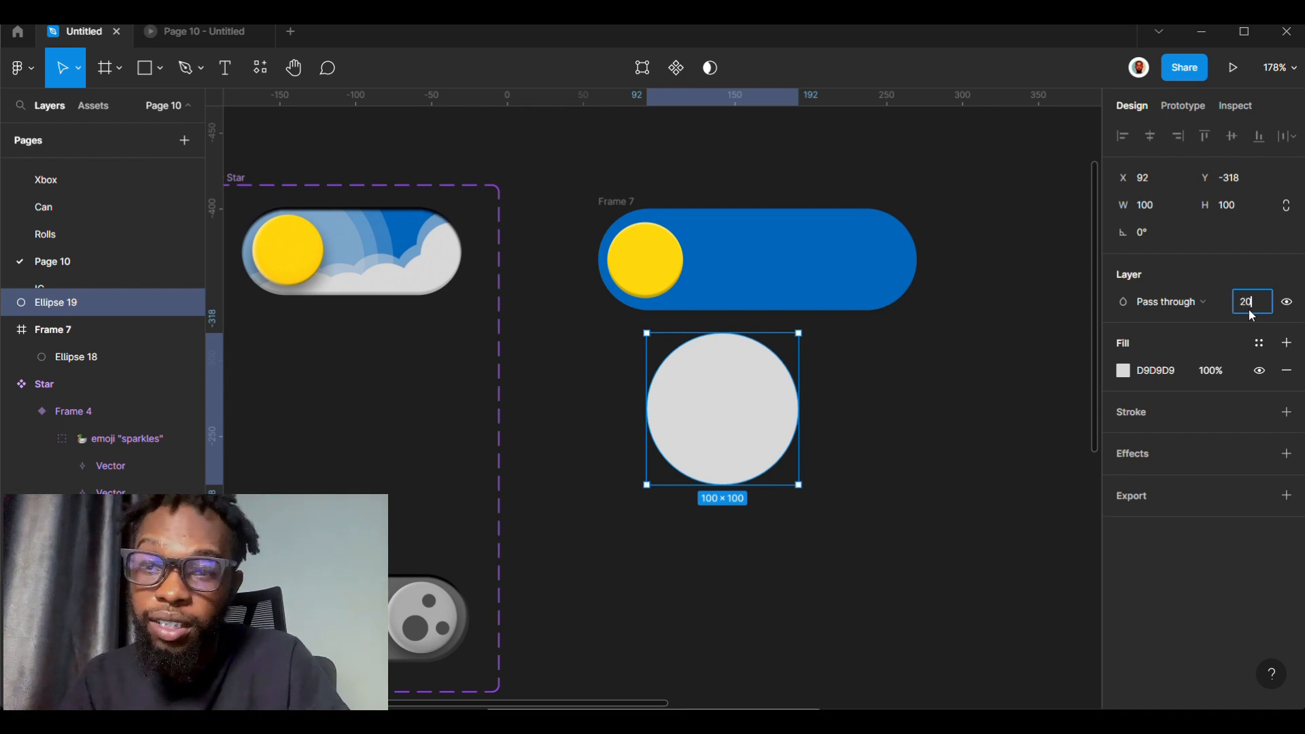
key("Return")
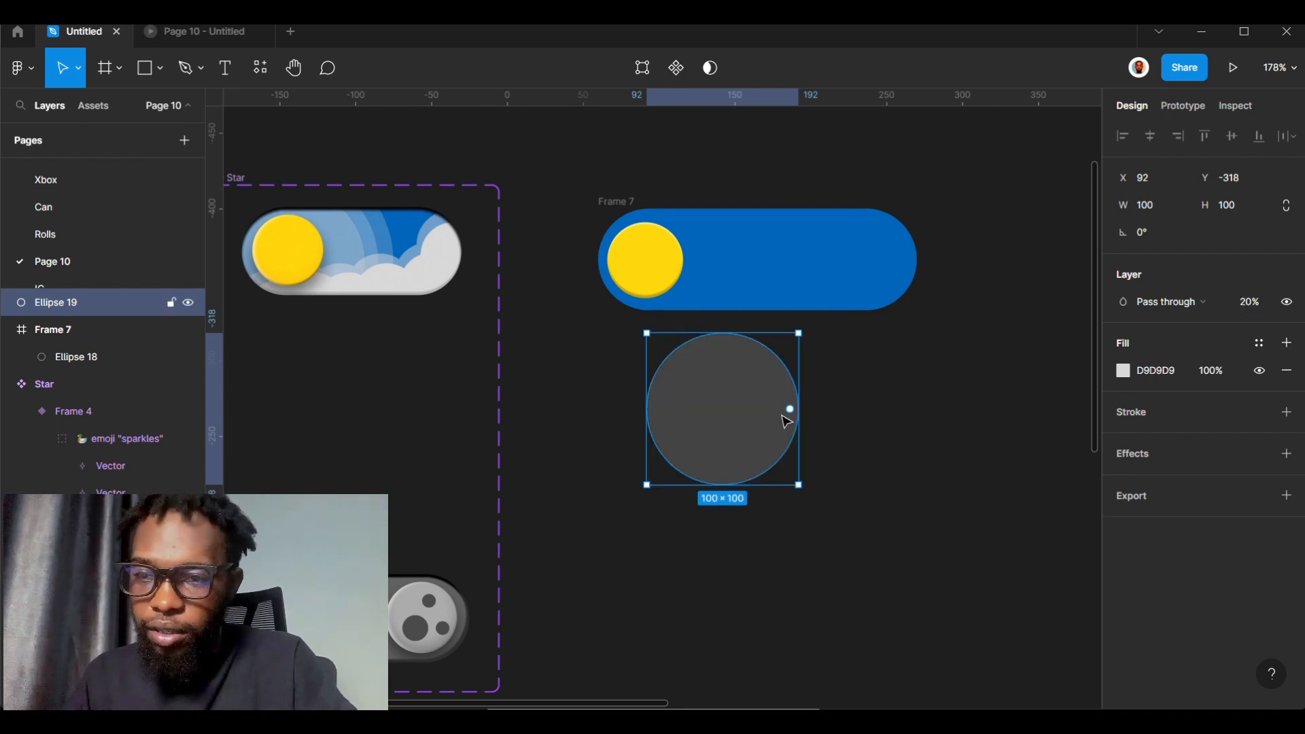
left_click_drag(752, 437, 725, 440)
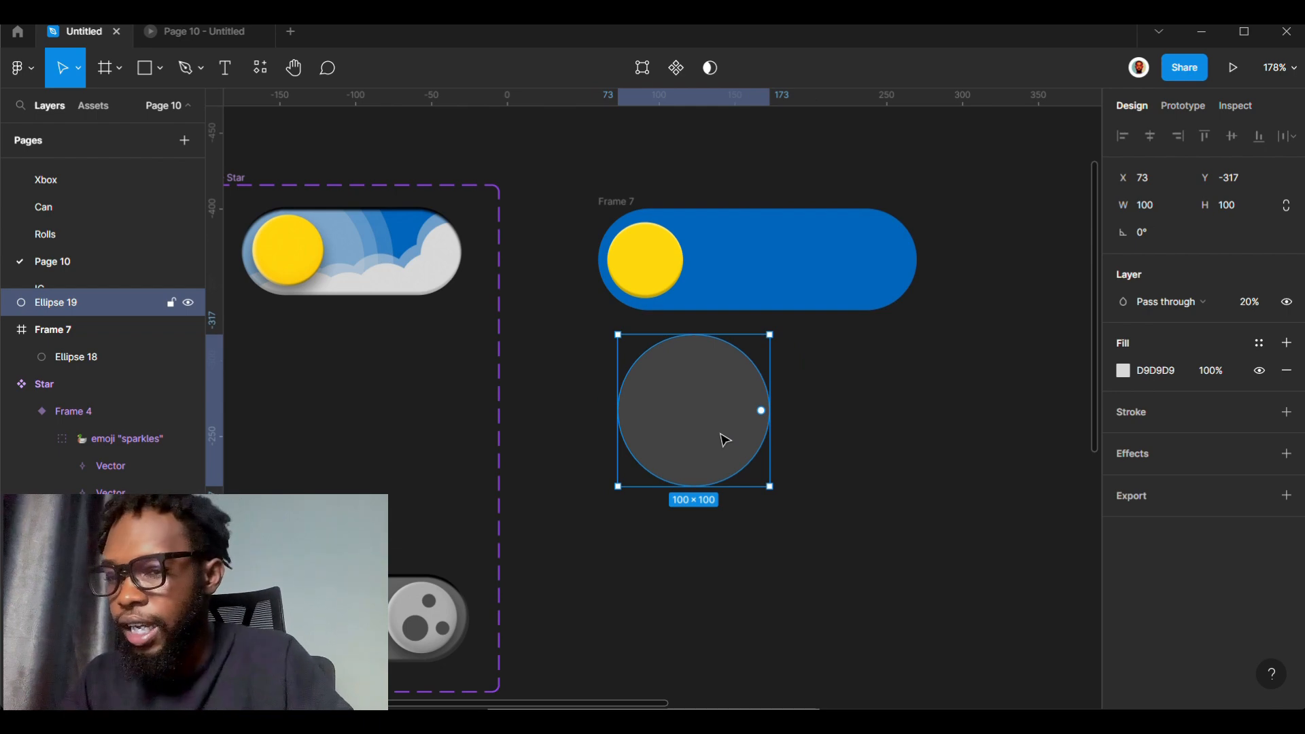
- Duplicate the translucent circle, shrink the copy to 80 × 80 and center it inside the original
key("ctrl+d")
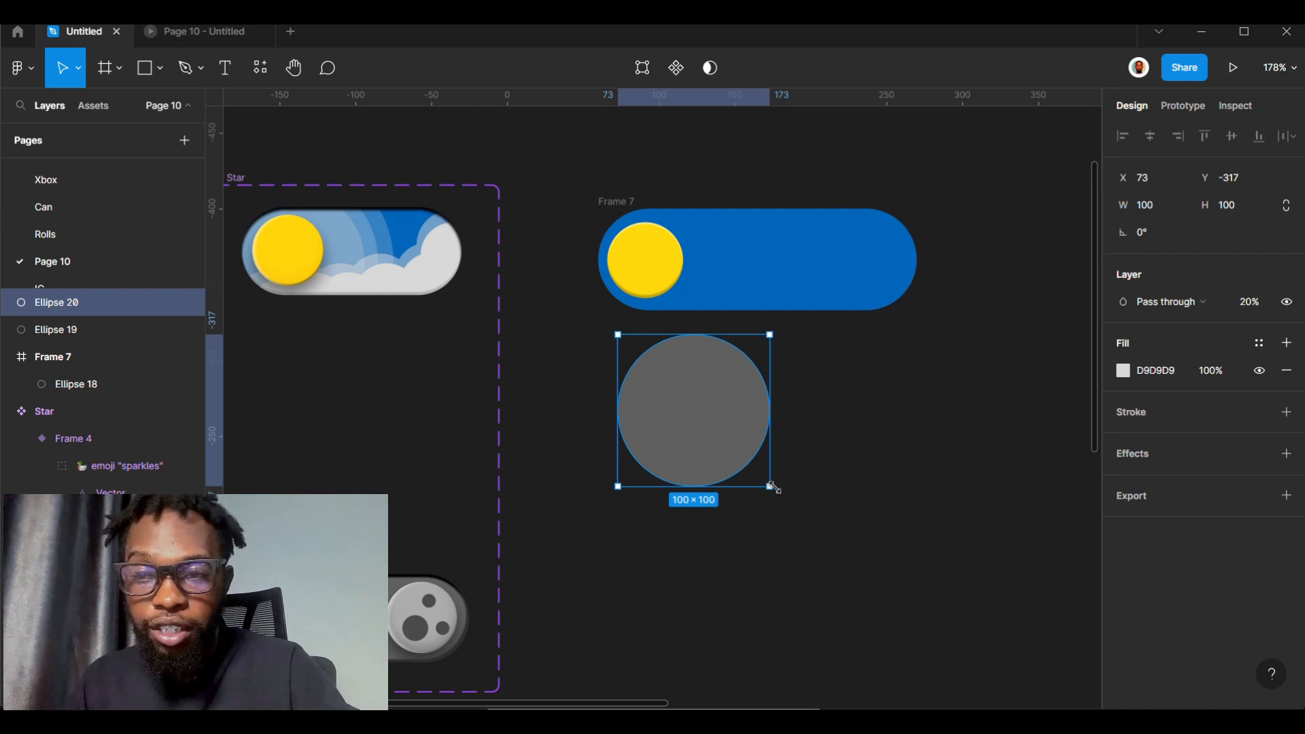
left_click_drag(773, 487, 740, 456)
mouse_move(673, 402)
left_mouse_down()
mouse_move(695, 408)
mouse_move(687, 415)
left_mouse_up()
- Duplicate the 80 × 80 circle and shrink the copy into a smaller third circle concentric with the others
key("ctrl+d")
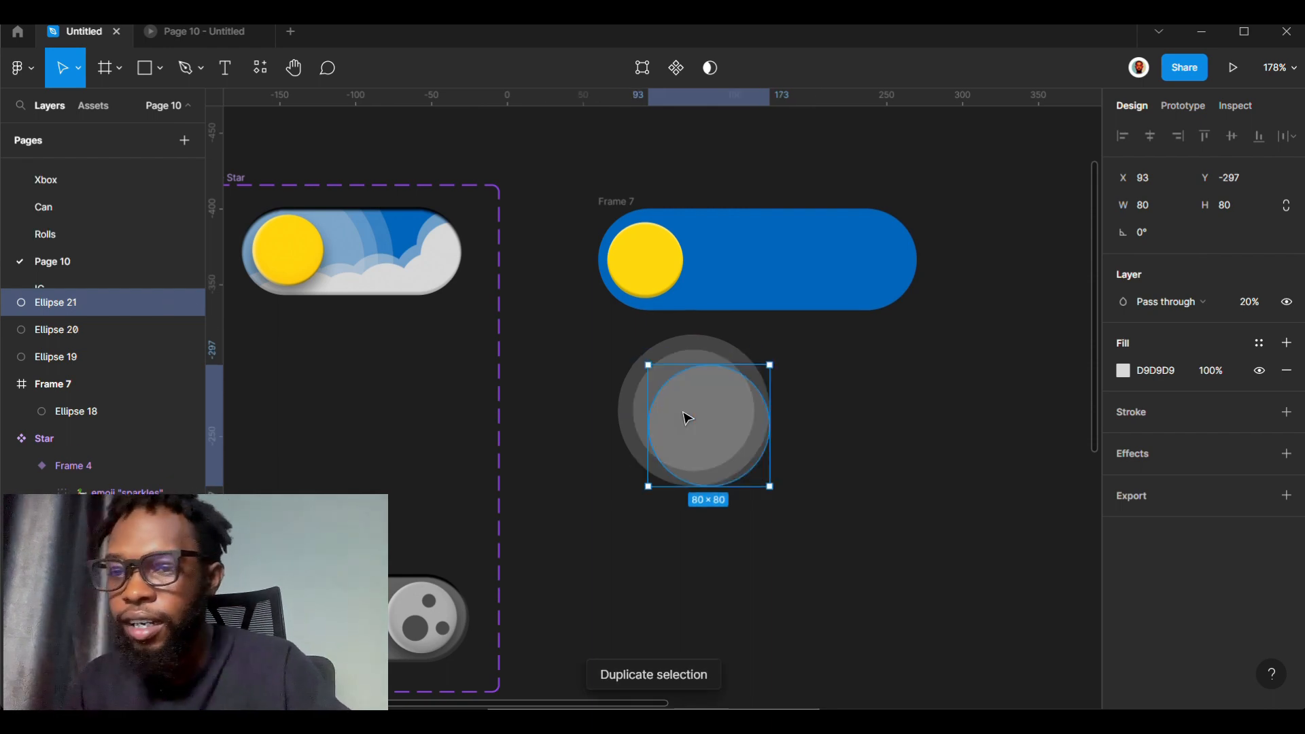
right_click(773, 484)
key("Escape")
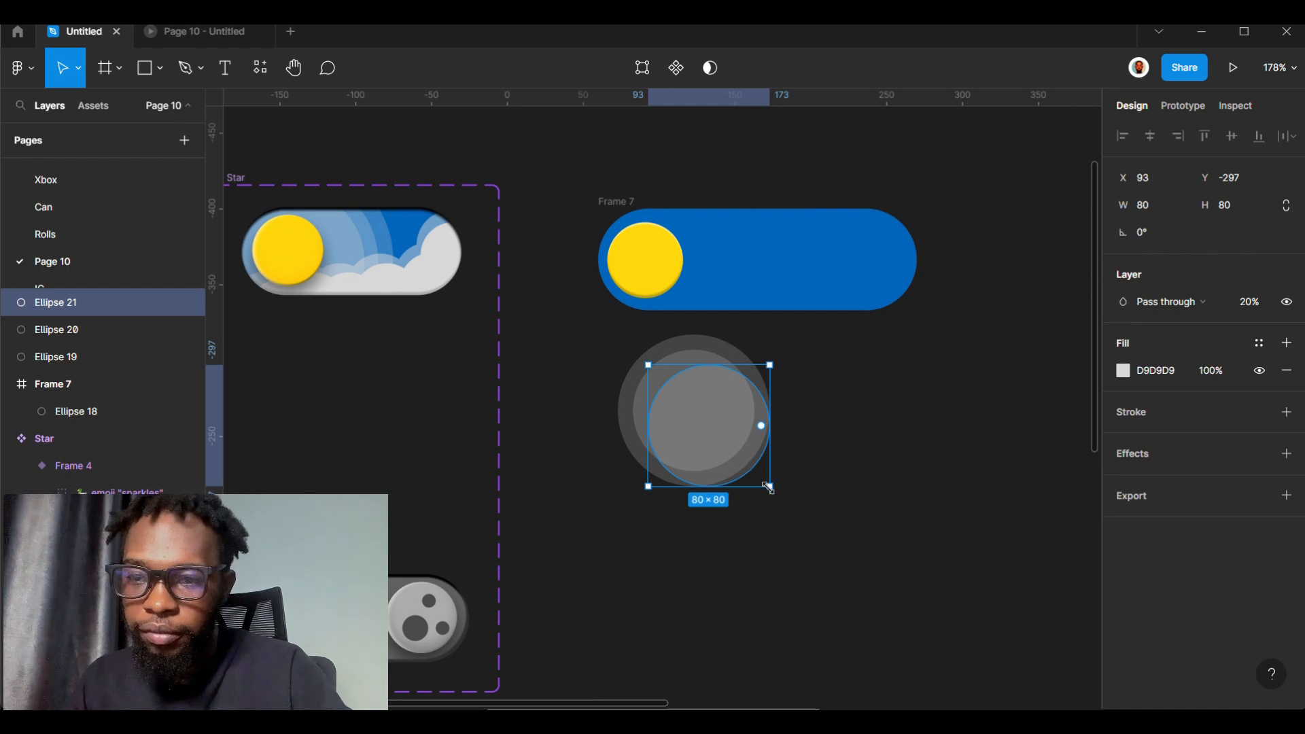
left_click_drag(733, 465, 703, 421)
- Group the three concentric circles and shift the group slightly below the pill frame
left_click_drag(591, 349, 857, 468)
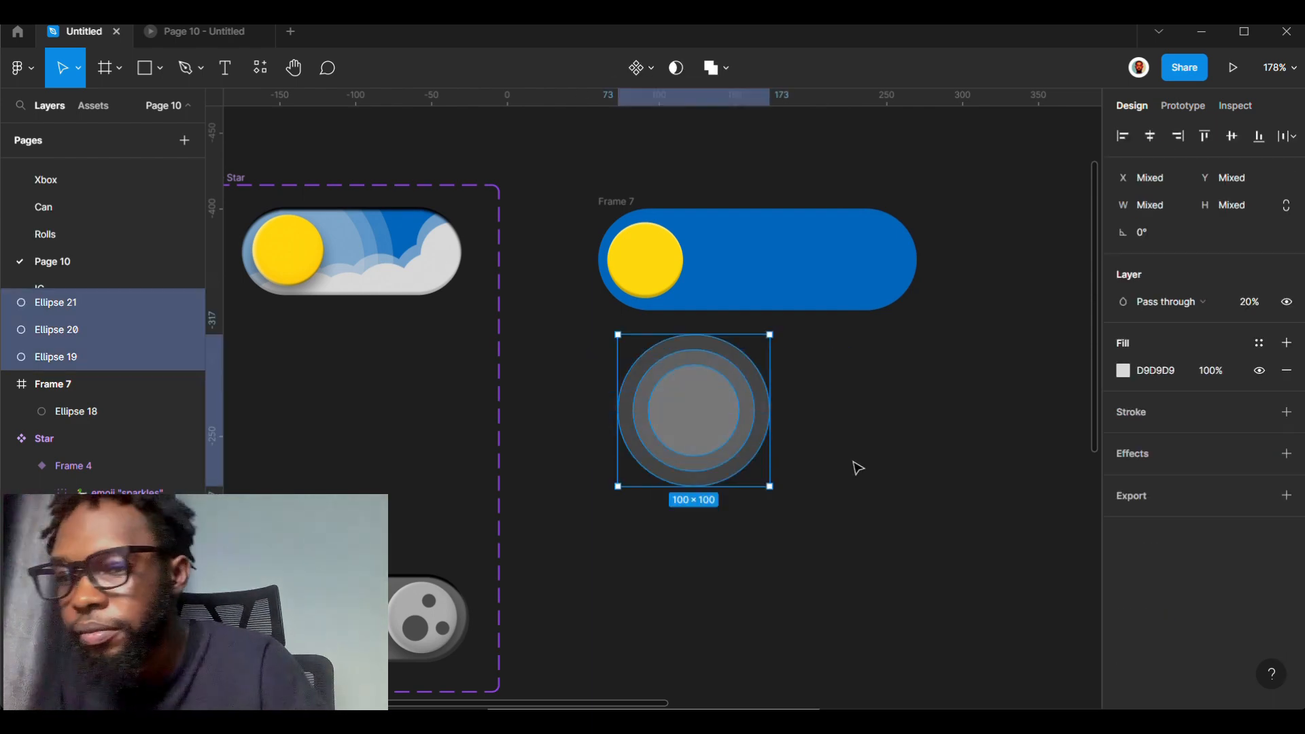
key("ctrl+g")
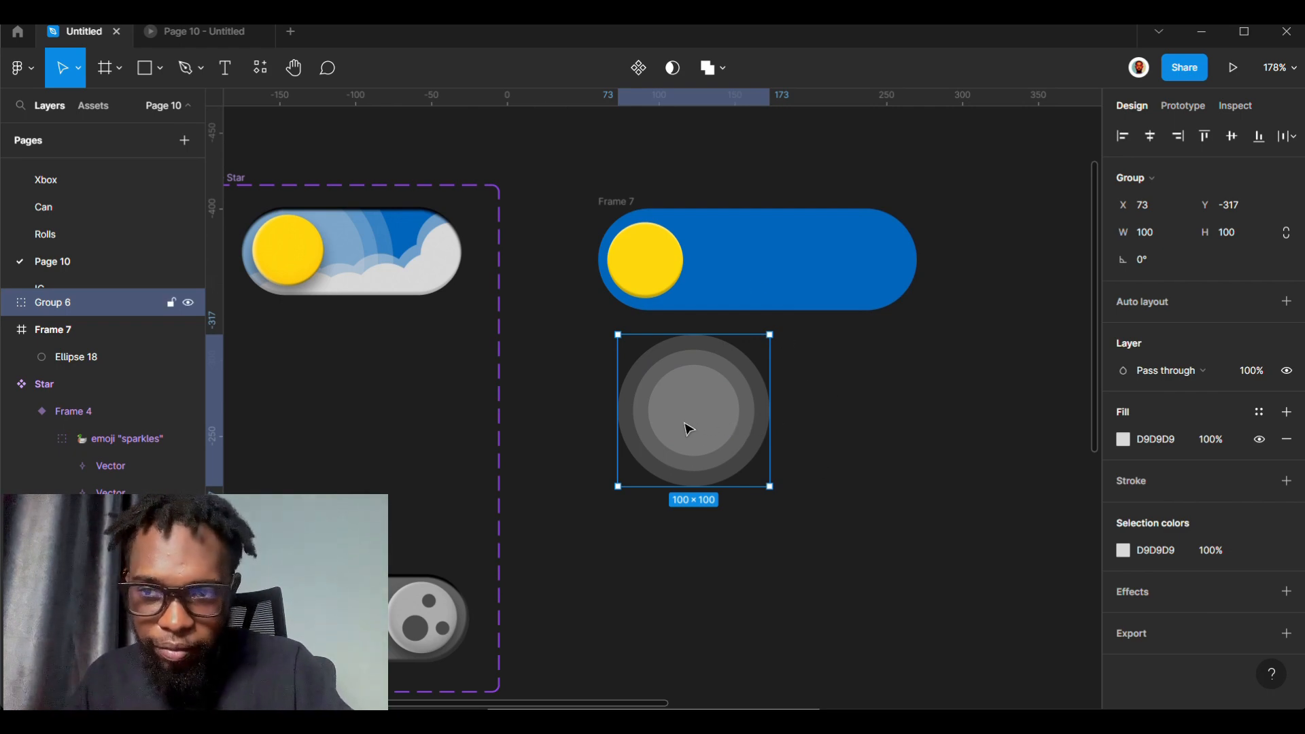
left_click_drag(689, 429, 725, 433)
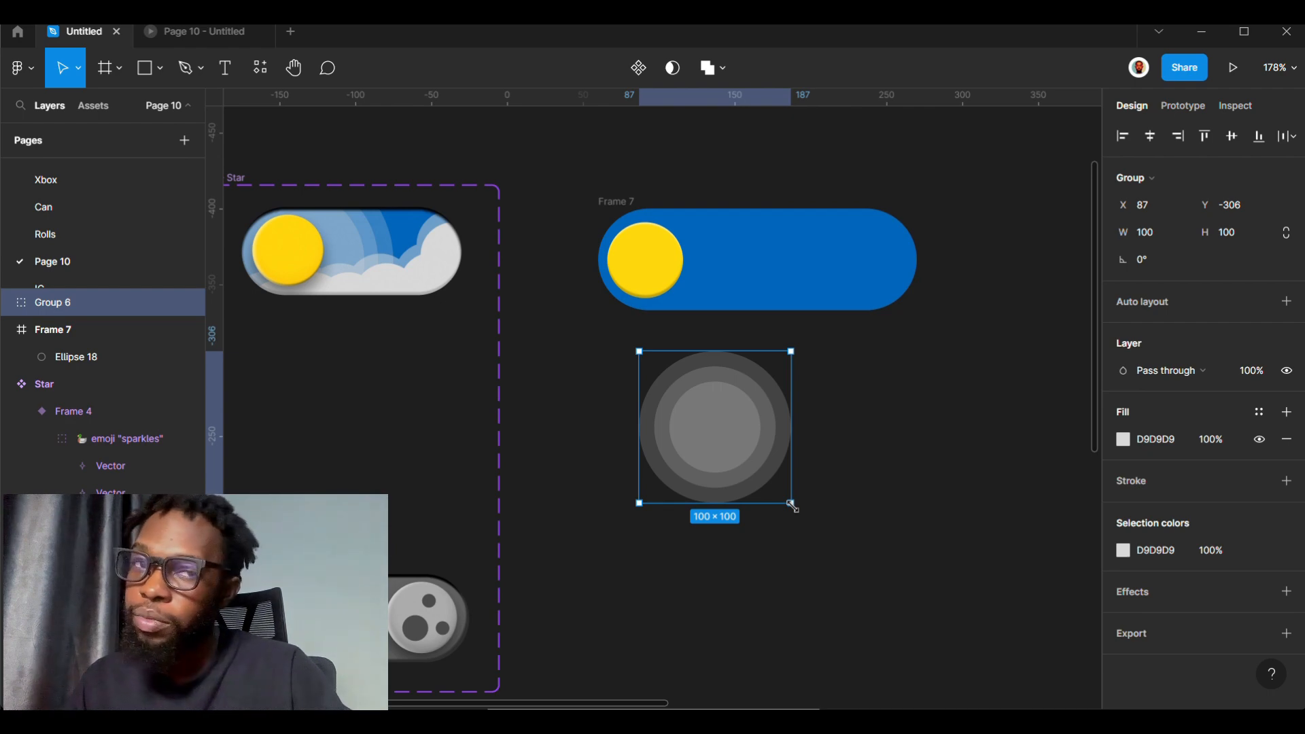
- Resize the ring group to 99 × 99 and move it into the blue frame, centered behind the sun knob
mouse_move(792, 506)
left_mouse_down()
mouse_move(883, 594)
mouse_move(765, 470)
mouse_move(925, 632)
mouse_move(963, 643)
mouse_move(826, 489)
mouse_move(789, 501)
left_mouse_up()
left_click_drag(706, 435, 650, 275)
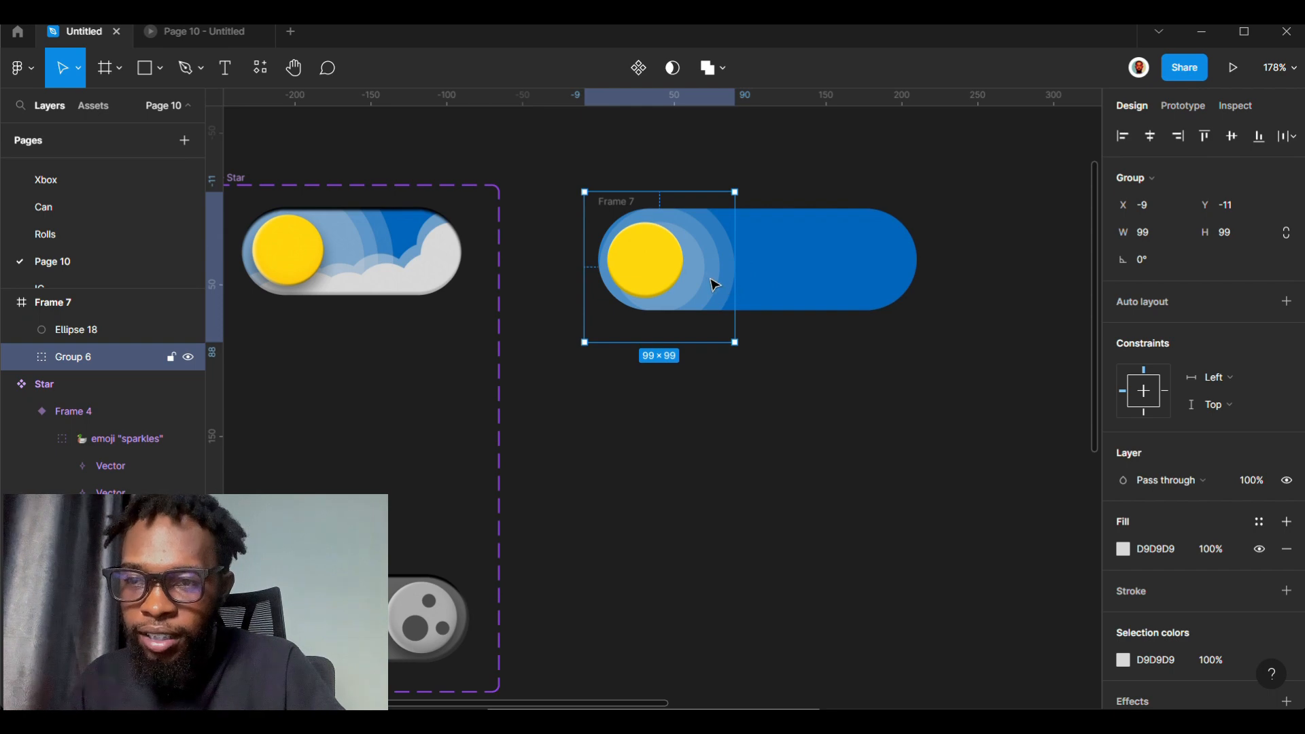
left_click_drag(707, 281, 692, 273)
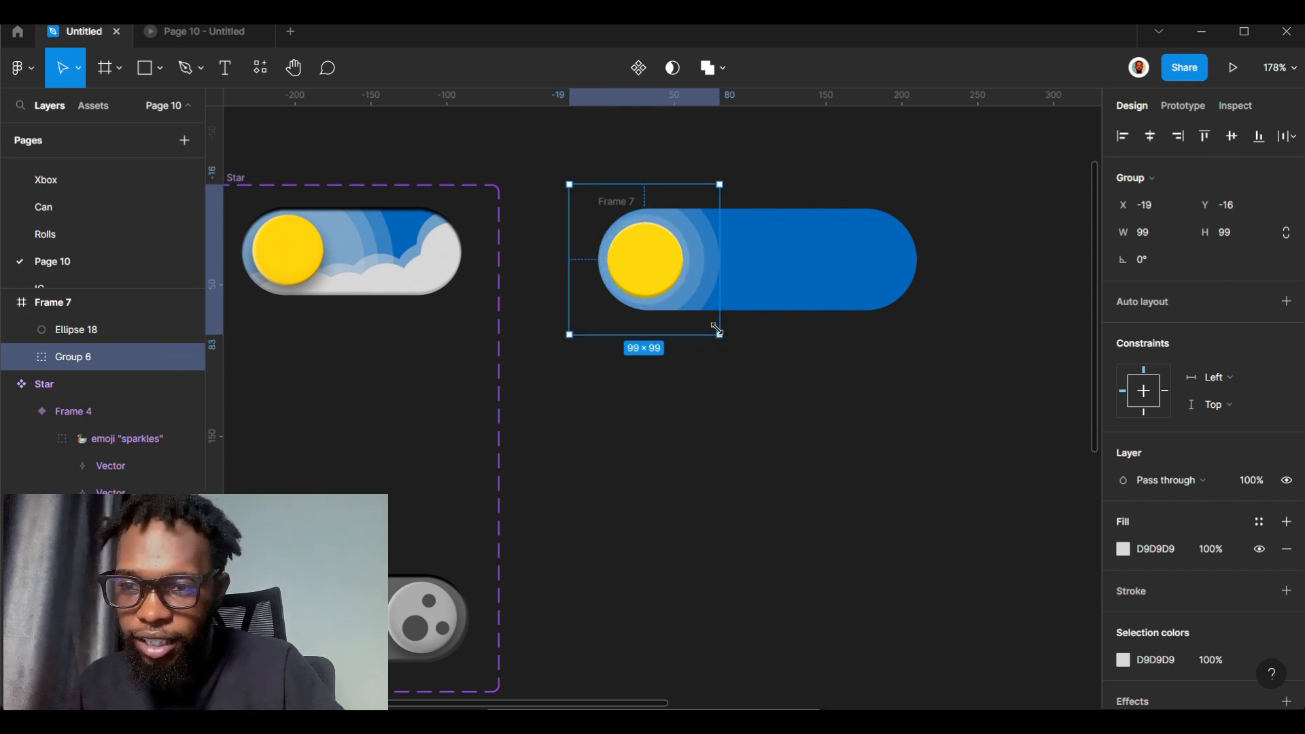
- Enlarge the ring group to about 181 × 181 and reposition it around the sun knob
left_click_drag(719, 333, 845, 318)
left_click_drag(755, 292, 715, 243)
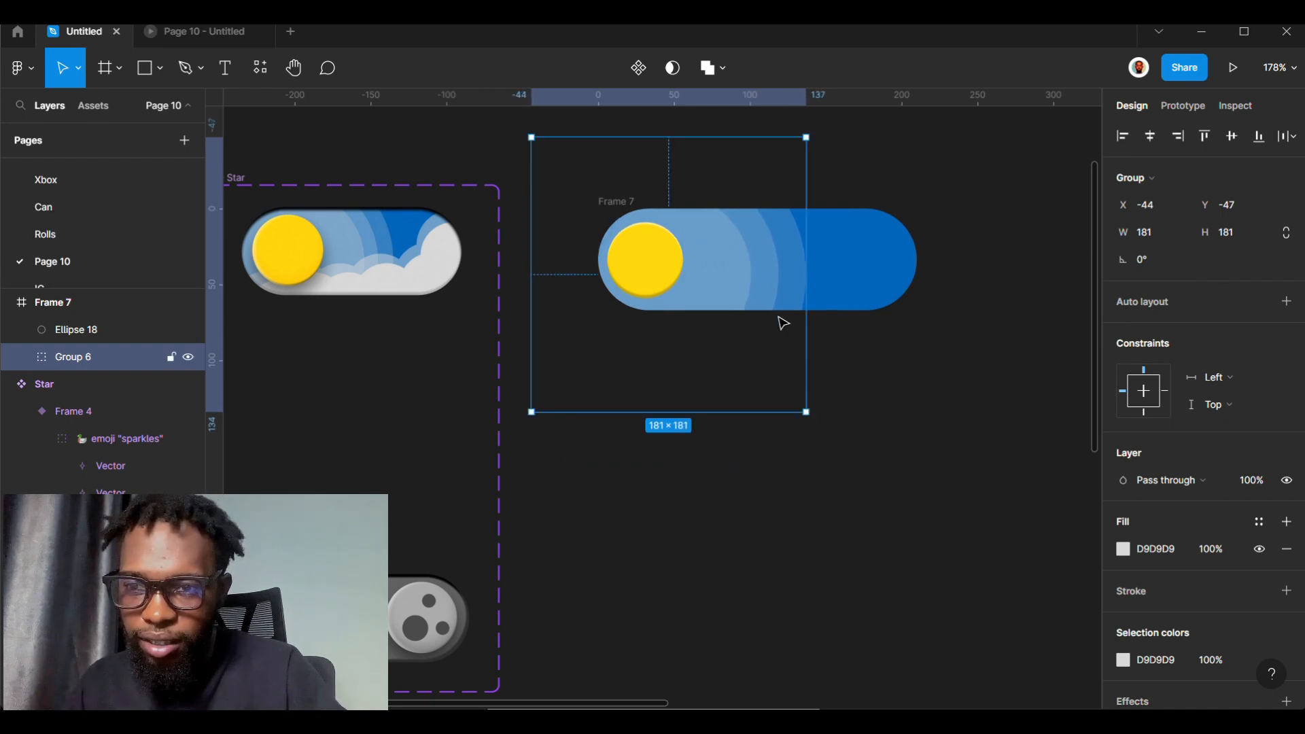
right_click(806, 413)
left_click(814, 419)
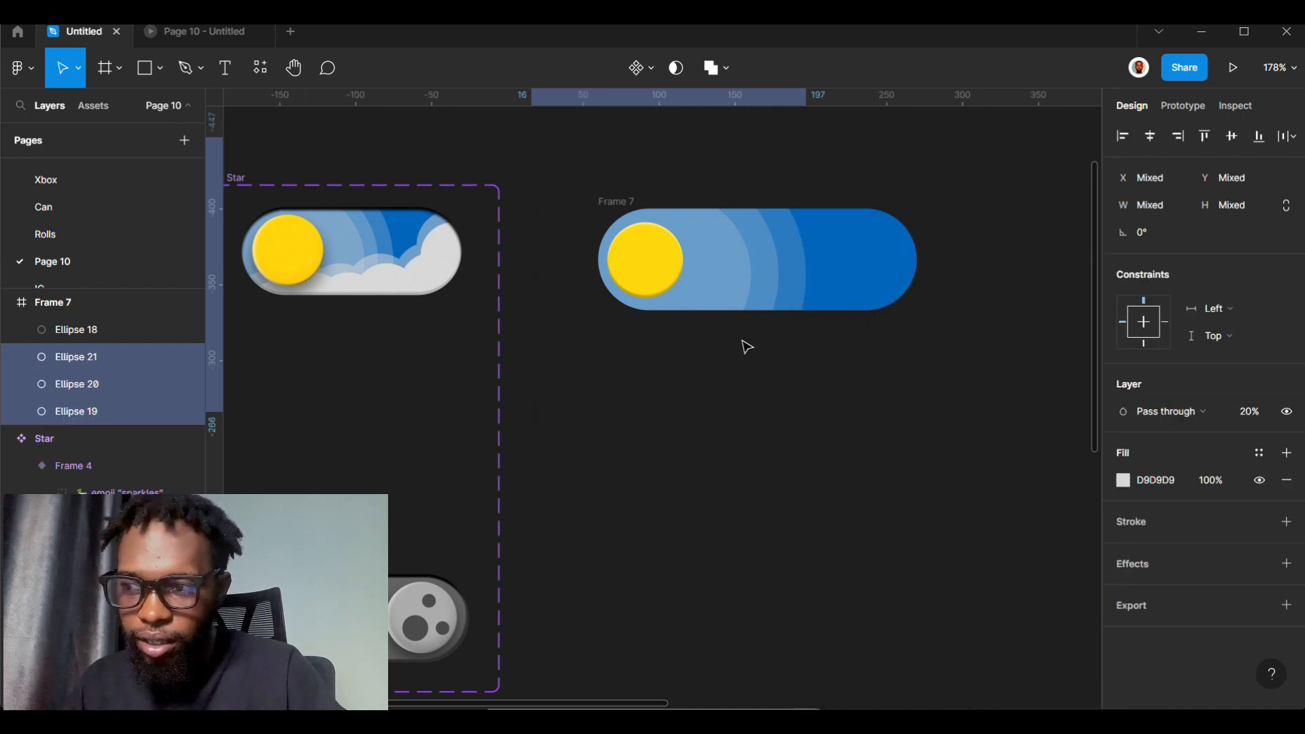
key("ctrl+z")
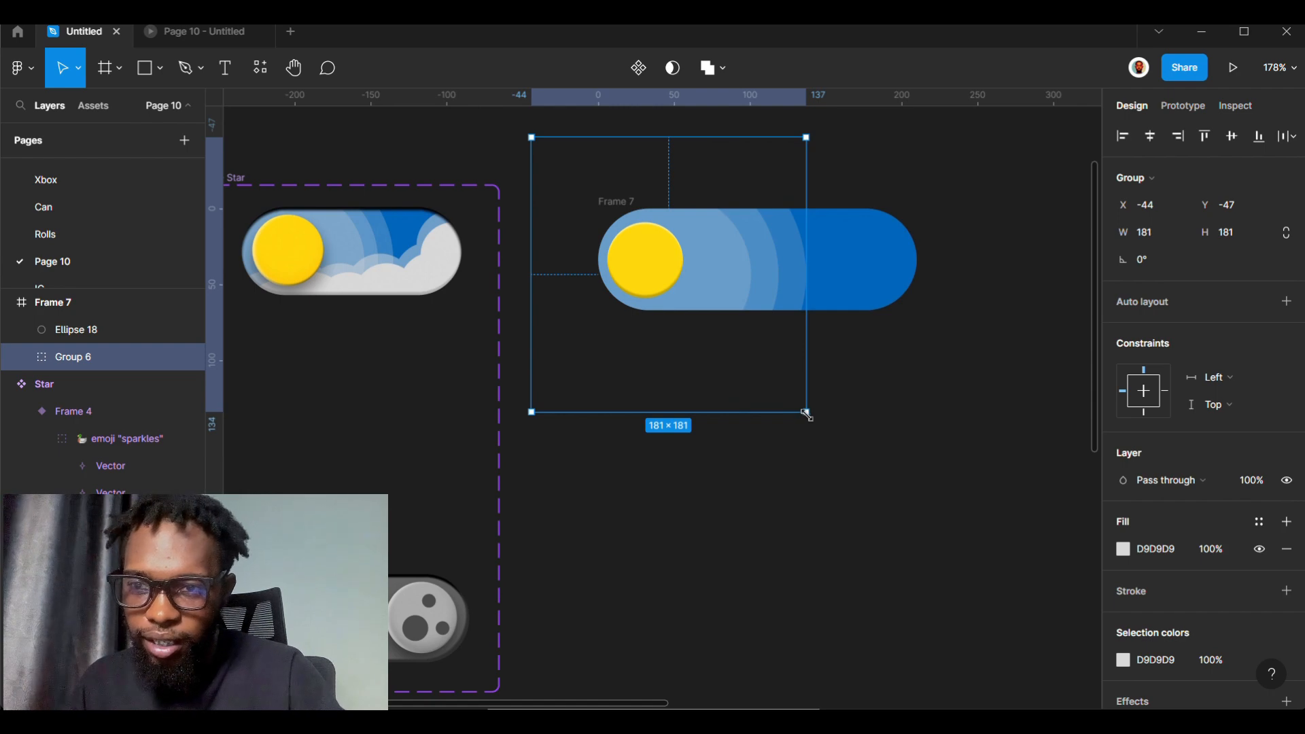
- Enlarge the ring group to about 195 × 195 and shift it up and left inside the blue frame
left_click_drag(807, 413, 828, 426)
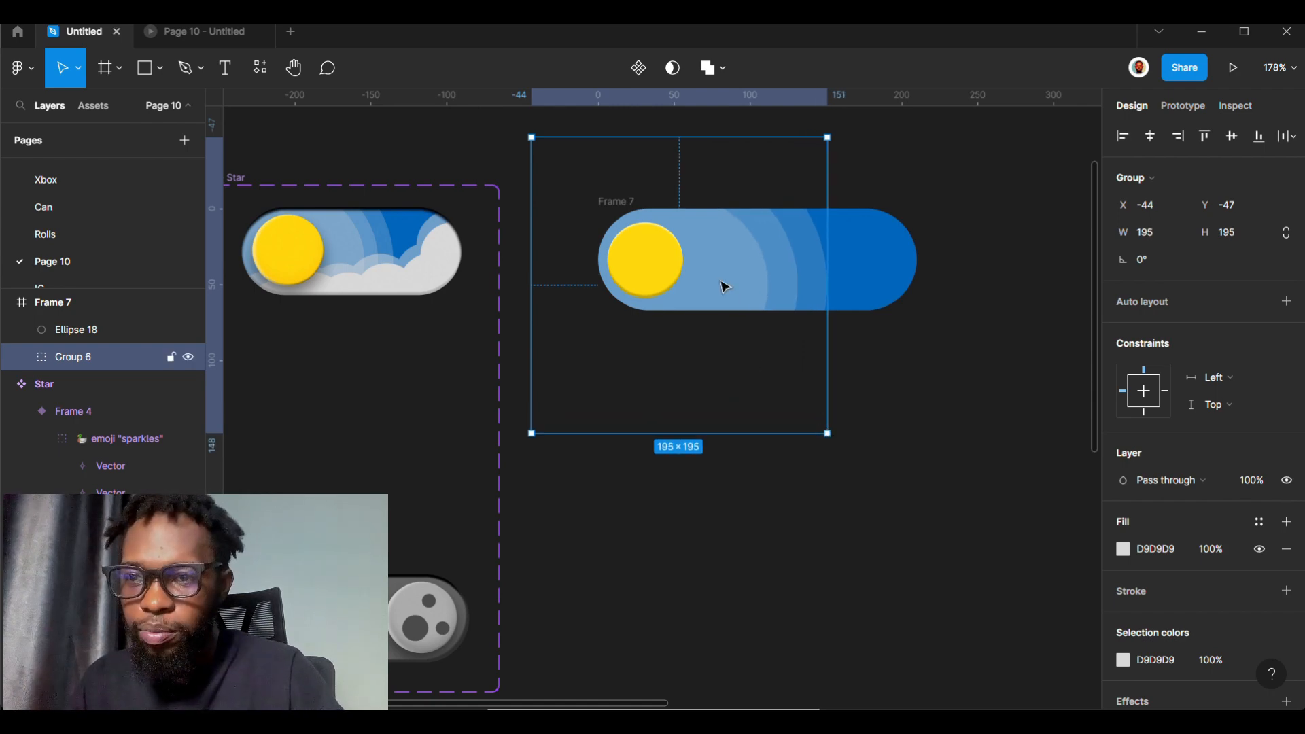
left_click_drag(725, 286, 718, 270)
left_click(931, 346)
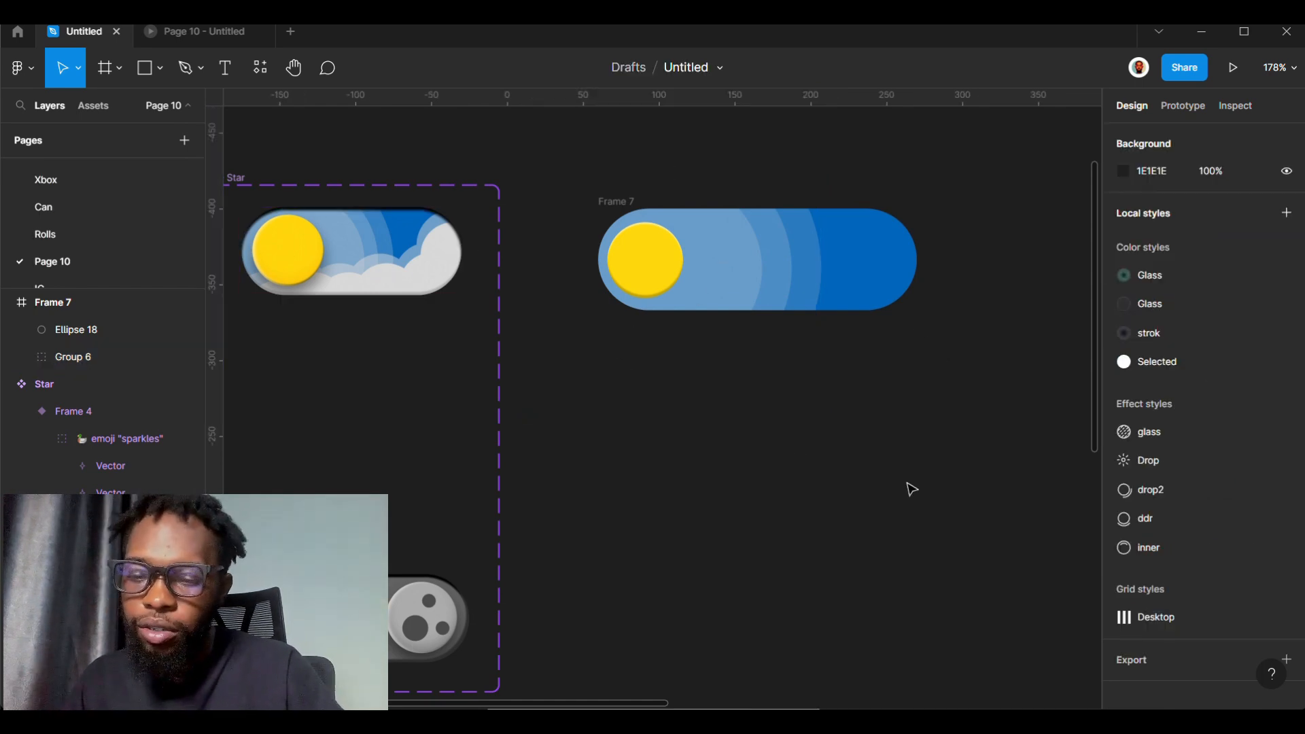
- Add a new 100 × 100 ellipse below the far end of the pill frame, opposite the sun knob
key("o")
left_click(865, 393)
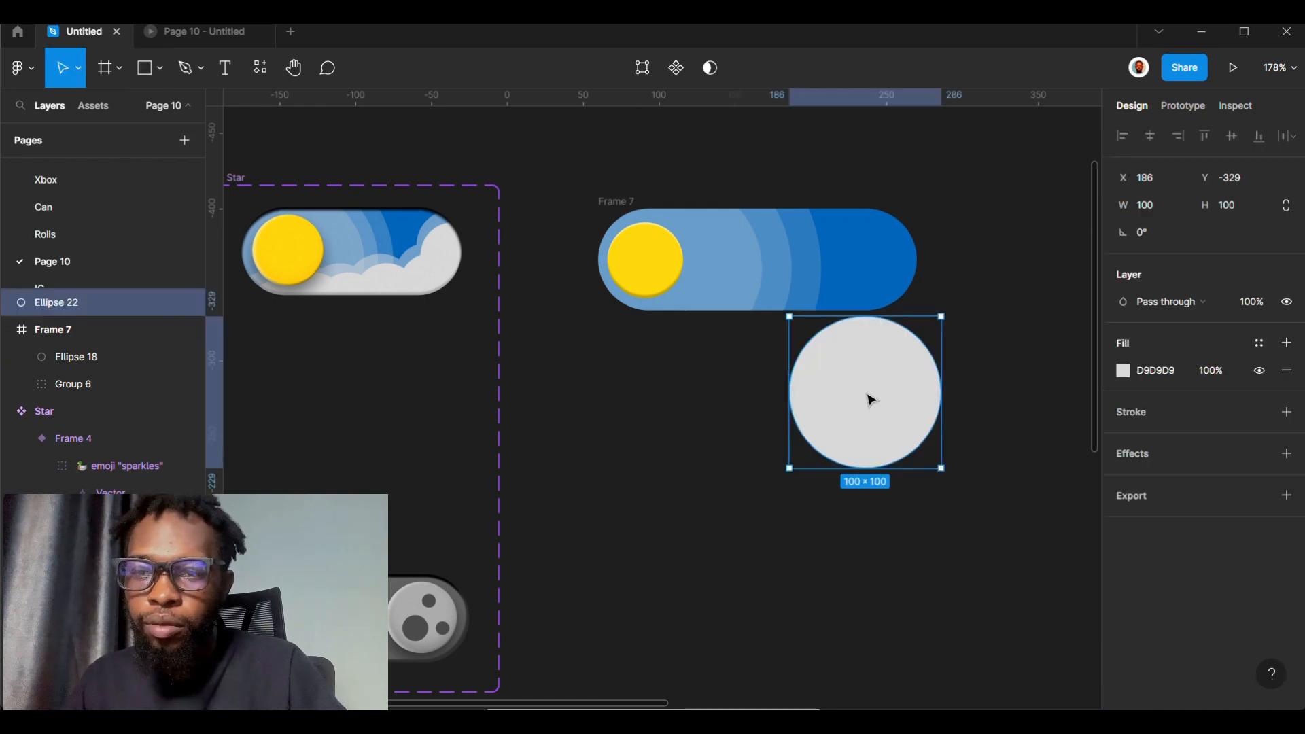
right_click(941, 468)
left_click(912, 442)
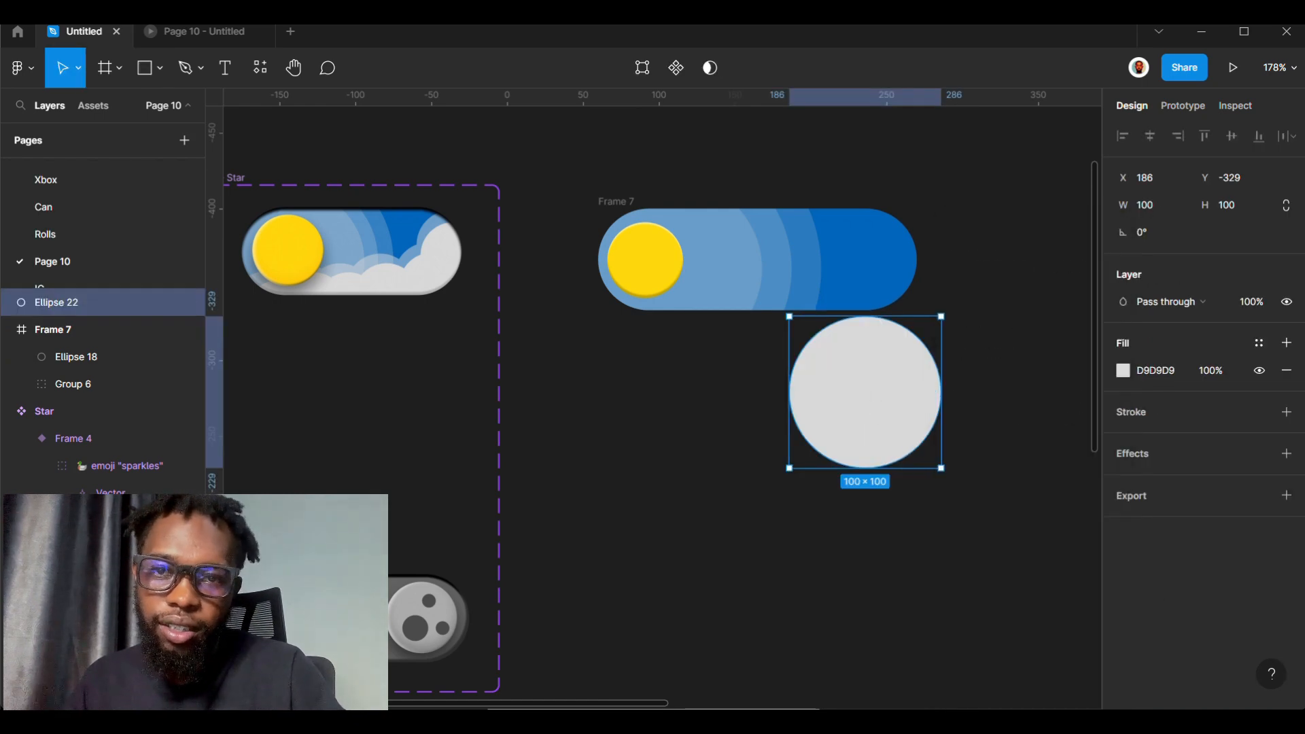
- Lock the new gray circle's proportions and resize it to 50 × 50
left_click(1286, 205)
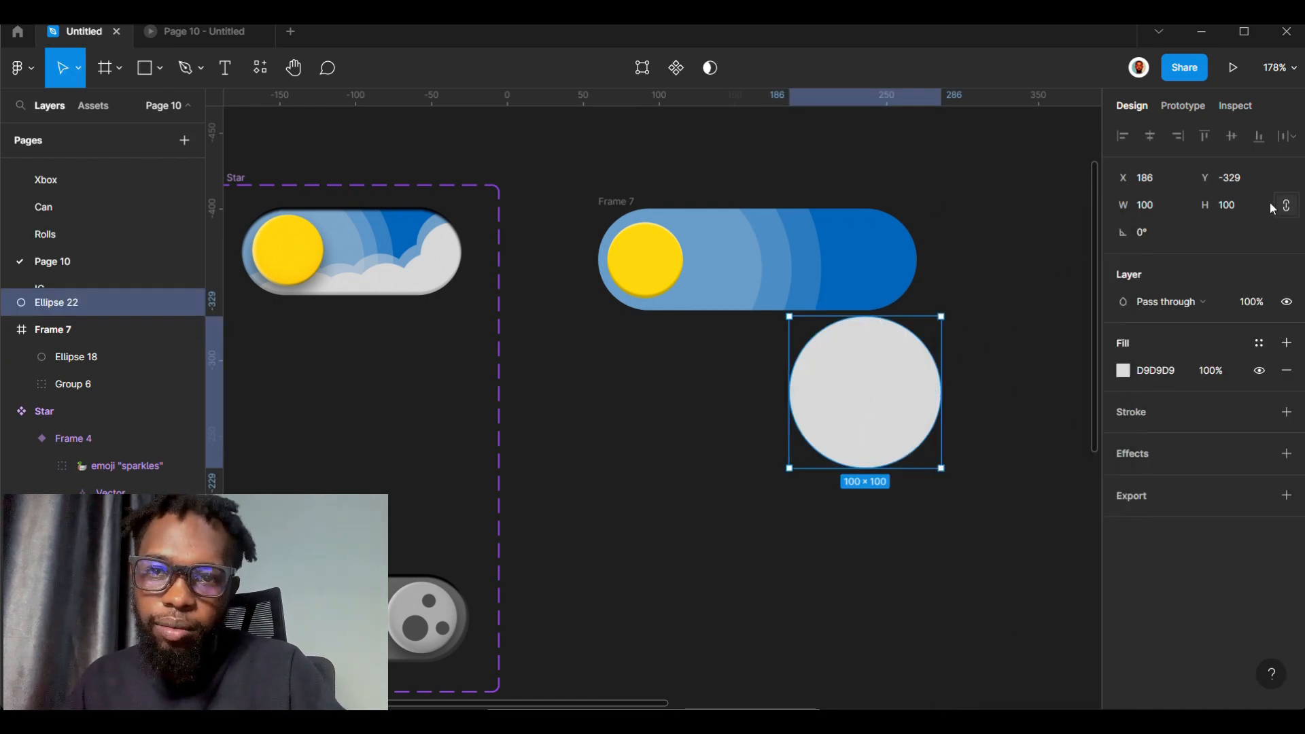
left_click(1159, 211)
type("50")
key("Return")
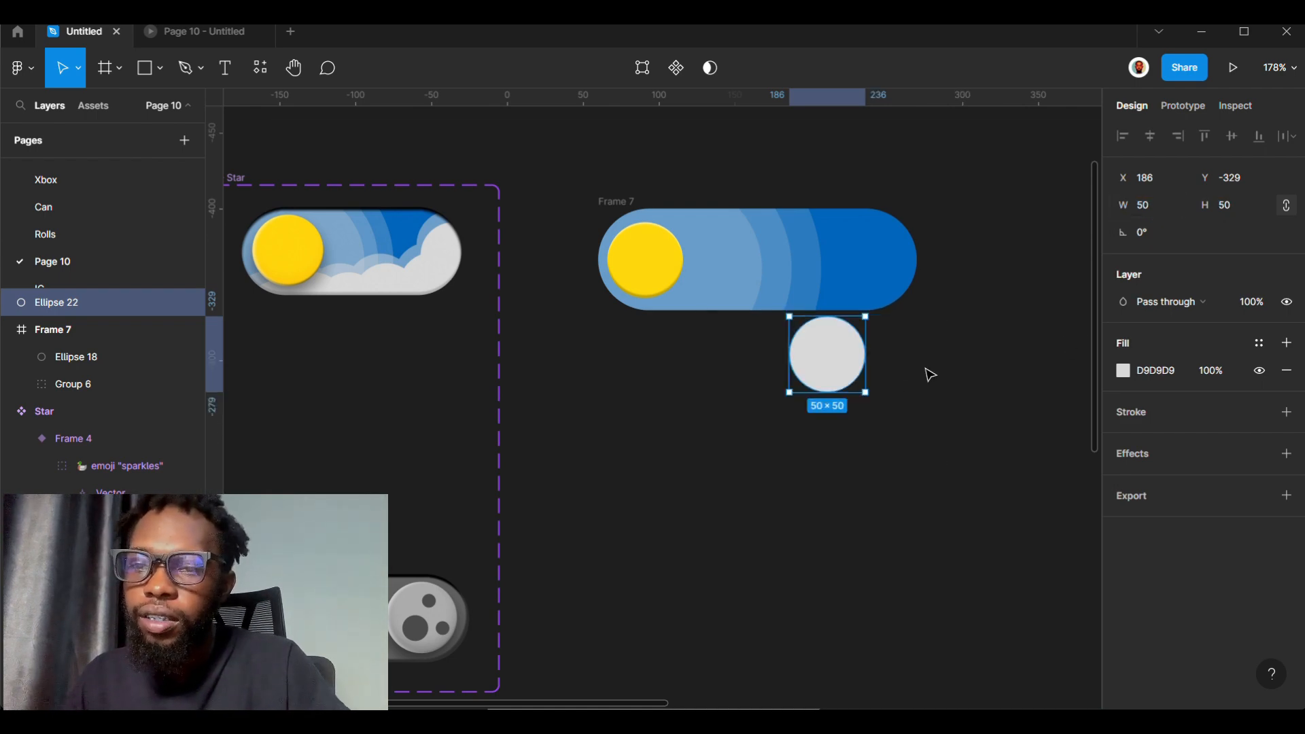
- Move the gray circle into the pill frame's far end at X 175, Y 17 and duplicate it in place
left_click_drag(802, 374, 877, 292)
key("ctrl+d")
key("ctrl+d")
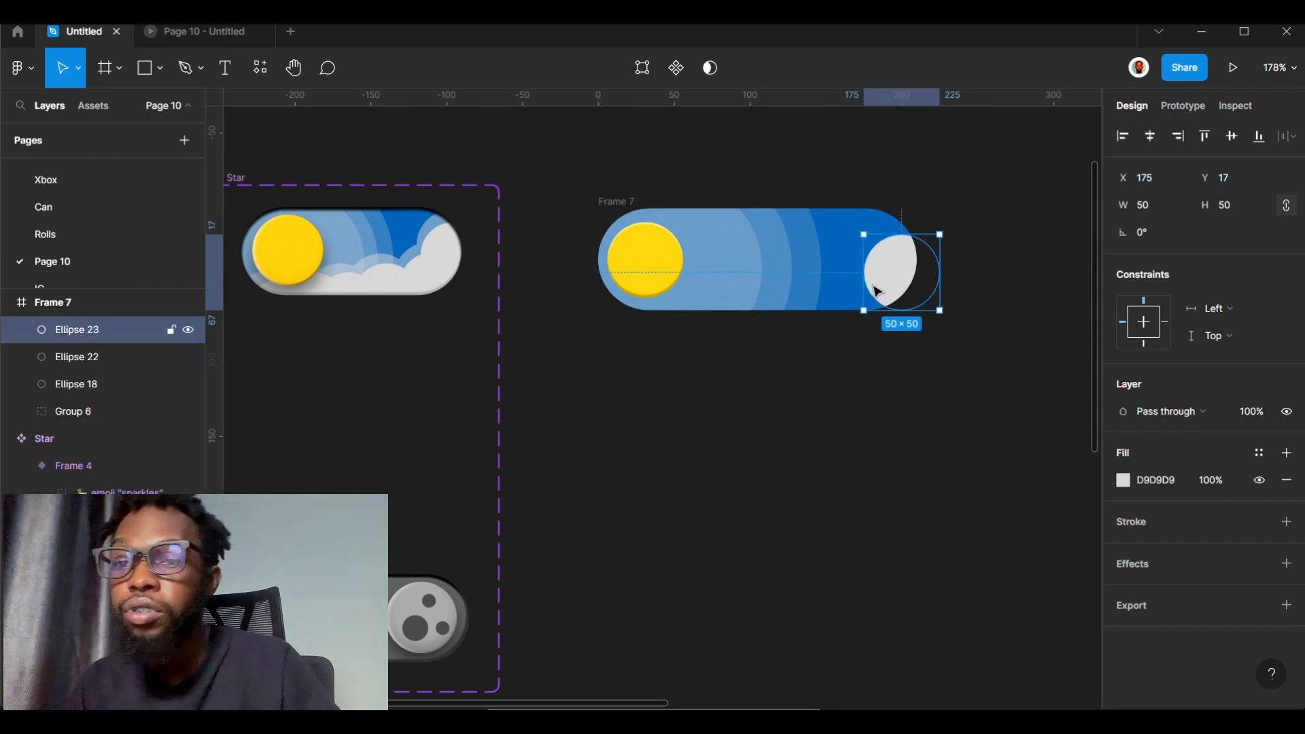
- Shift the duplicate circle toward the sun knob and lower it, overlapping the first circle to form a second cloud bump
key("Left")
key("Left")
key("Left")
key("Left")
key("Left")
key("Left")
key("Left")
key("Left")
key("Left")
key("Left")
key("Left")
key("Left")
key("Left")
key("Left")
key("Left")
key("Left")
key("Left")
key("Left")
key("Left")
key("Left")
key("Left")
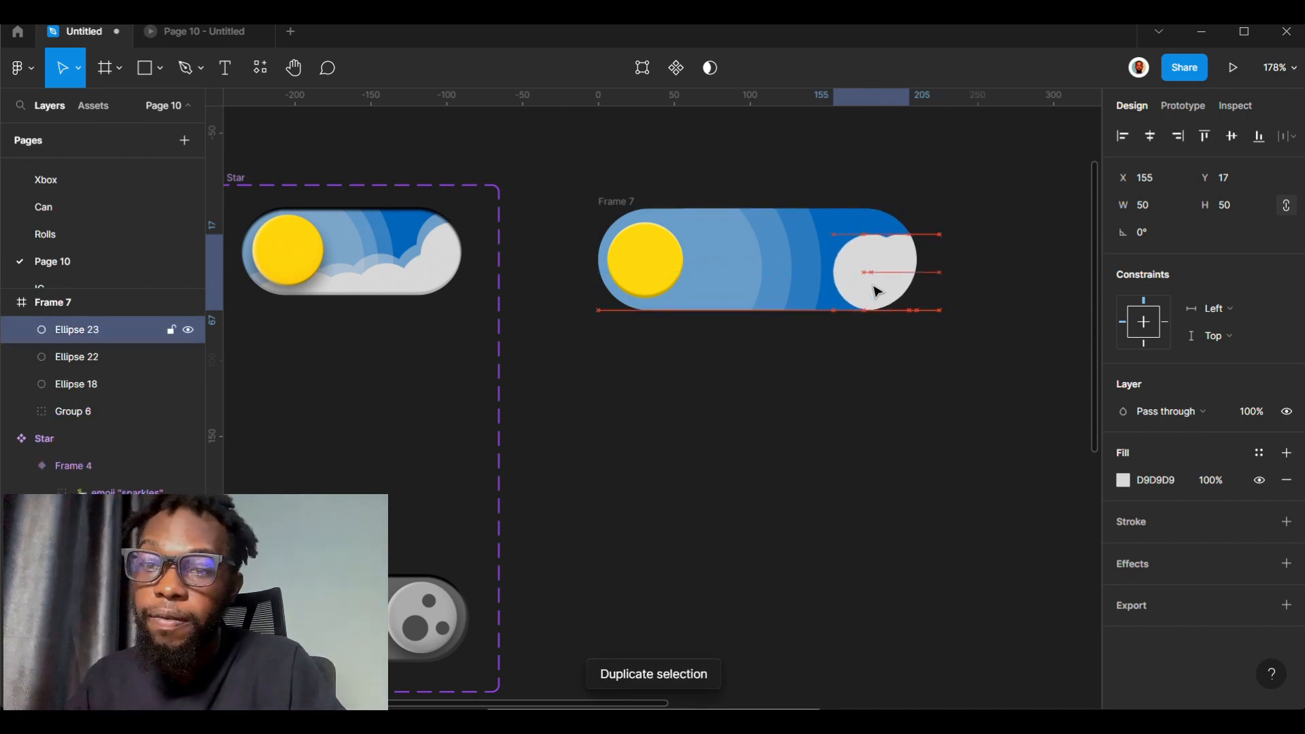
key("Down")
key("Down")
key("Down")
key("Down")
key("Down")
key("Down")
key("Down")
key("Down")
key("Down")
key("Down")
key("Left")
key("Left")
key("Left")
key("Left")
key("Left")
key("Down")
key("Down")
key("Down")
key("Down")
key("Down")
key("Down")
key("Down")
key("Down")
key("Down")
key("Down")
key("Down")
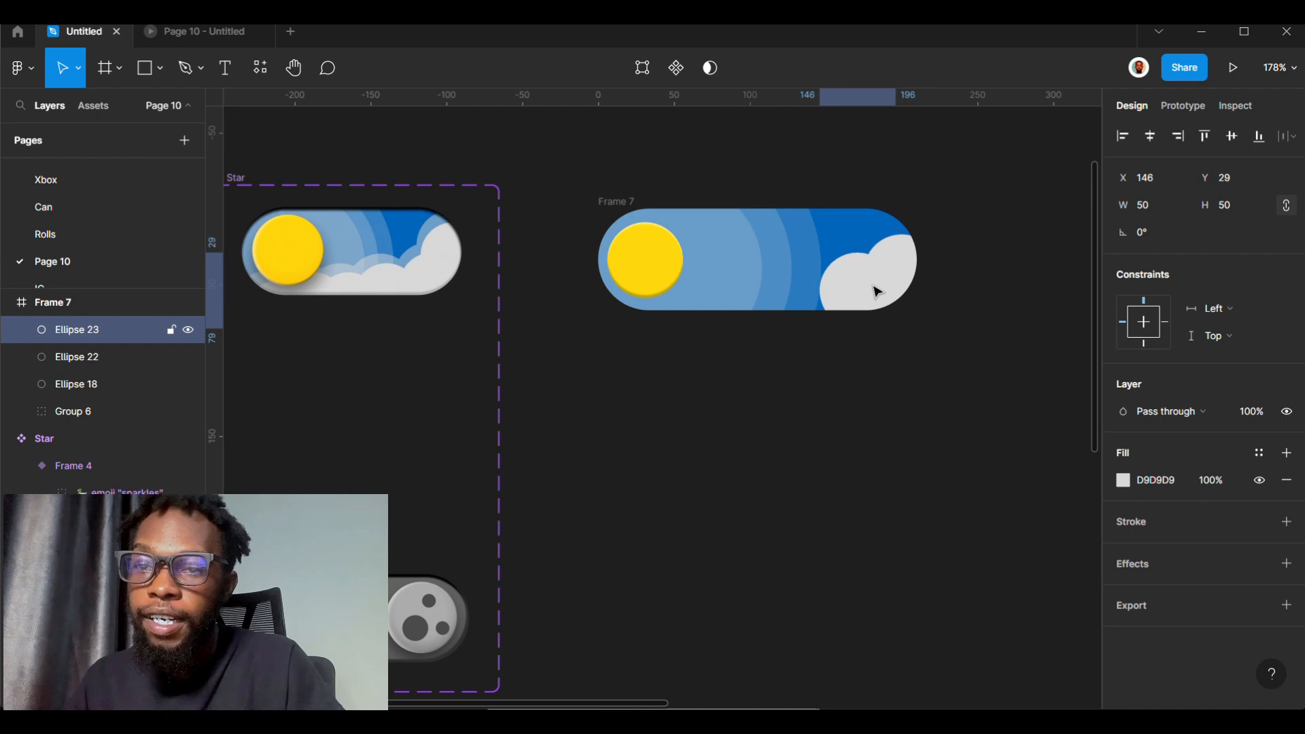
- Duplicate the second cloud circle and position the copy at about X 106, Y 47 as a lower third bump
key("ctrl+d")
key("Left")
key("Left")
key("Left")
key("Left")
key("Left")
key("Left")
key("Left")
key("Left")
key("Left")
key("Left")
key("Left")
key("Left")
key("Left")
key("Left")
key("Left")
key("Left")
key("Left")
key("Left")
key("Left")
key("Left")
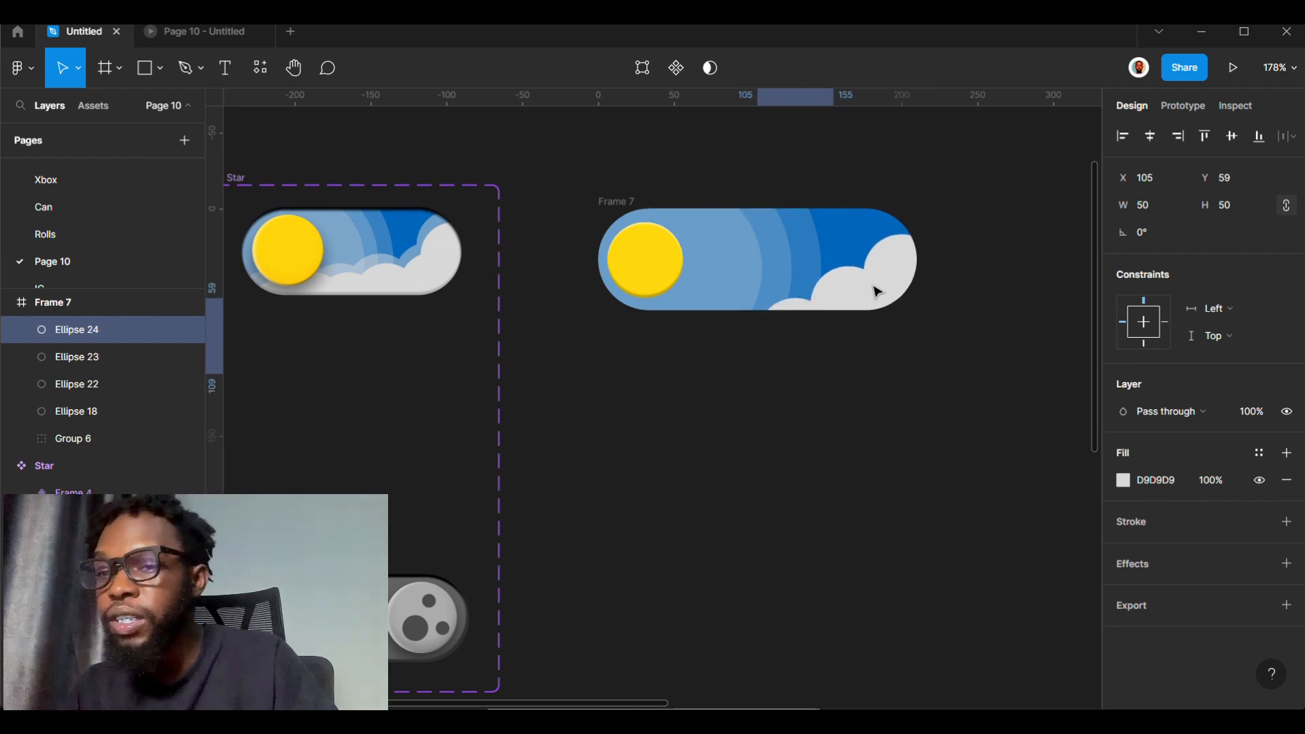
key("Down")
key("Down")
key("Down")
key("Down")
key("Down")
key("Down")
key("Down")
key("Down")
key("Down")
key("Down")
key("Down")
key("Down")
key("Down")
key("Down")
key("Down")
key("Down")
key("Down")
key("Down")
key("Down")
key("Up")
key("Up")
key("Up")
key("Up")
key("Up")
key("Up")
key("Up")
key("Up")
key("Up")
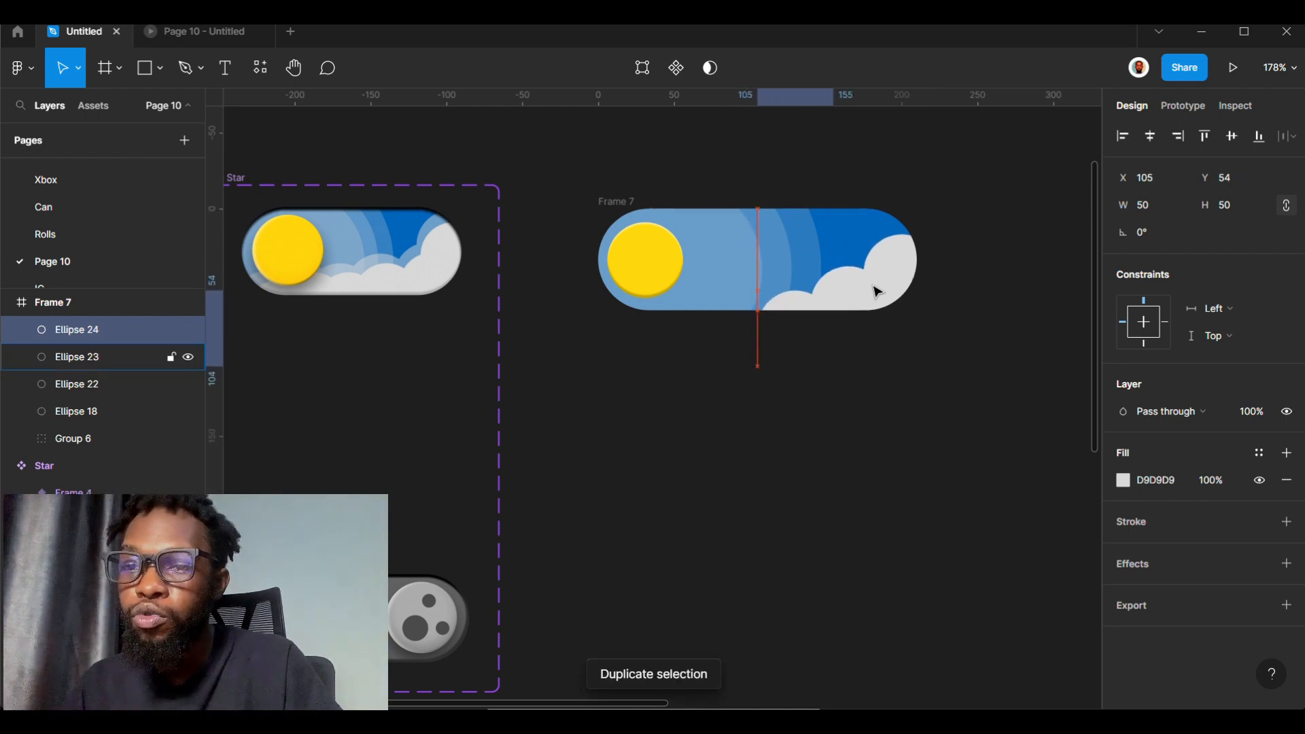
key("Up")
key("Right")
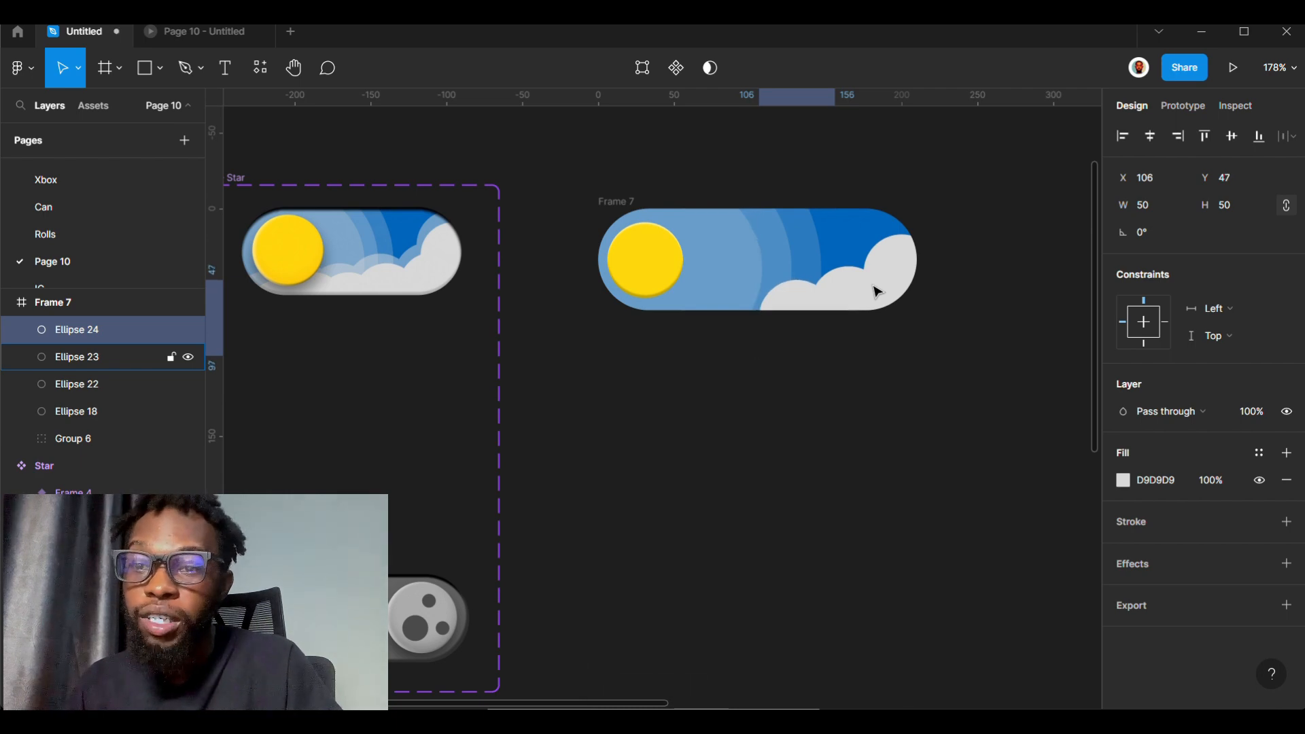
key("Up")
key("Right")
- Duplicate the third cloud circle and position the copy at about X 75, Y 49 as a fourth bump
key("ctrl+d")
key("Left")
key("Left")
key("Left")
key("Left")
key("Left")
key("Left")
key("Left")
key("Left")
key("Left")
key("Left")
key("Left")
key("Left")
key("Left")
key("Left")
key("Left")
key("Left")
key("Left")
key("Left")
key("Left")
key("Left")
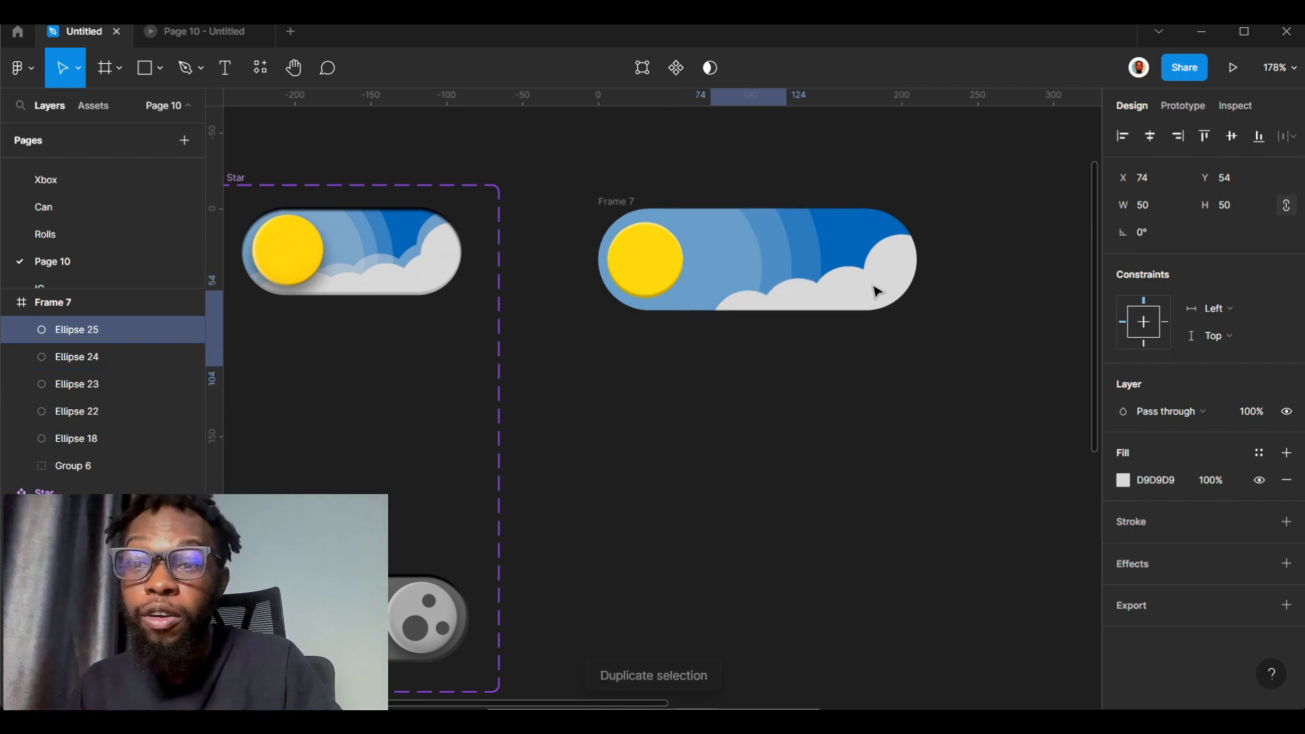
key("Down")
key("Down")
key("Down")
key("Down")
key("Up")
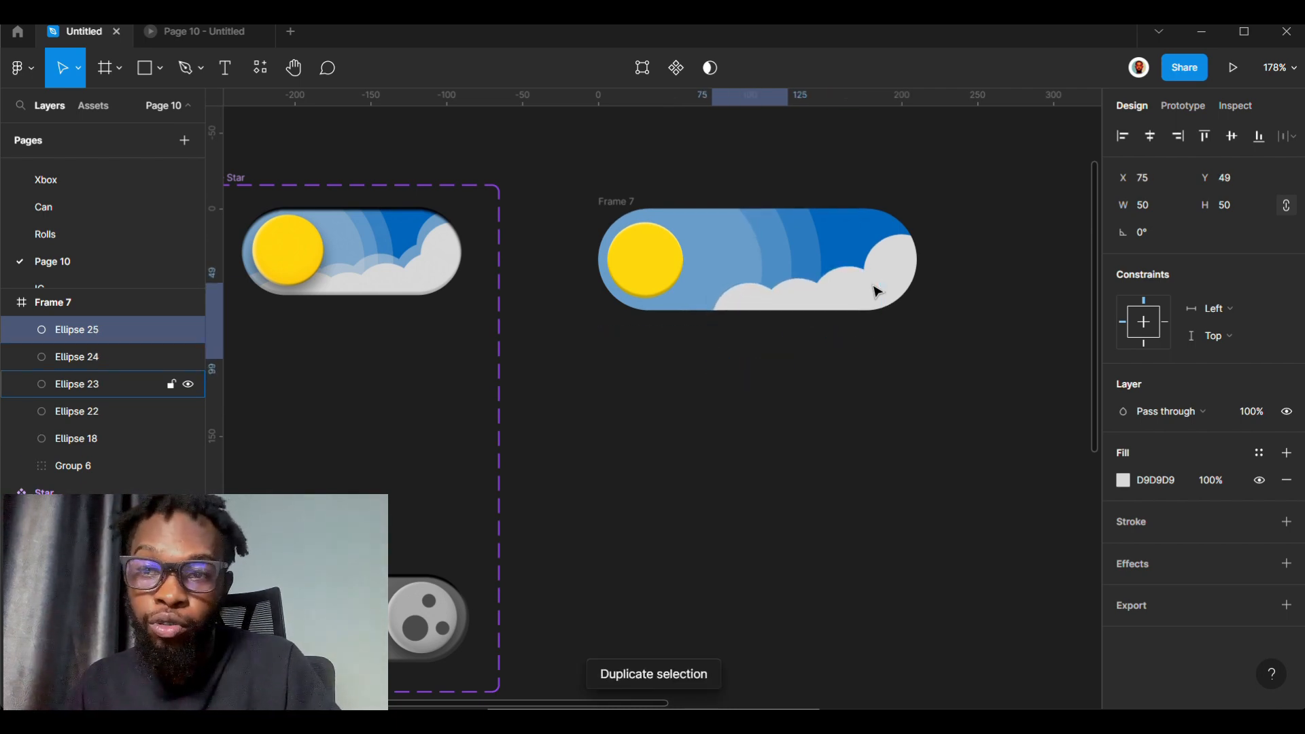
- Duplicate the fourth cloud circle and position the copy at about X 43, Y 53, close to the sun knob's lower edge
key("ctrl+d")
key("Left")
key("Left")
key("Left")
key("Left")
key("Left")
key("Left")
key("Left")
key("Left")
key("Left")
key("Left")
key("Left")
key("Left")
key("Left")
key("Left")
key("Left")
key("Left")
key("Left")
key("Left")
key("Left")
key("Left")
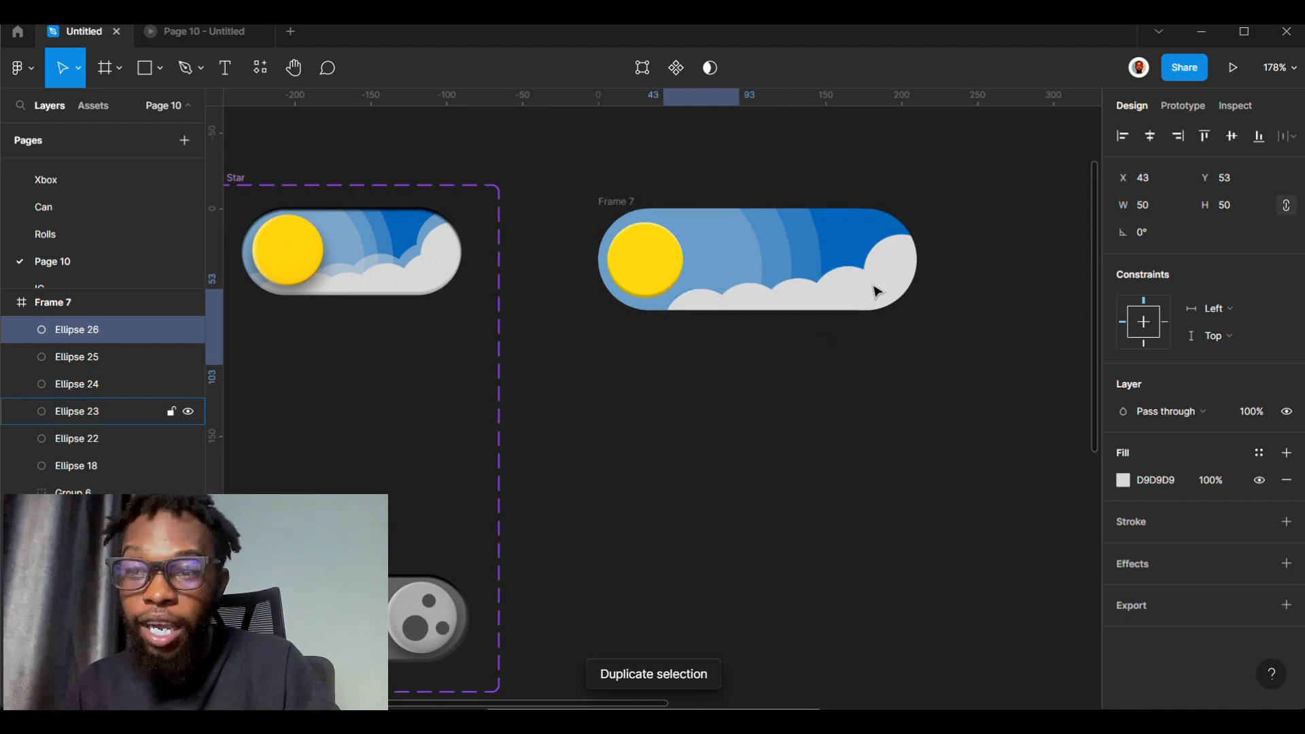
- Duplicate the fifth cloud circle and position the copy at X 11, Y 57, just under the sun knob
key("Down")
key("Down")
key("Down")
key("Down")
key("Down")
key("ctrl+d")
key("Left")
key("Left")
key("Left")
key("Left")
key("Left")
key("Left")
key("Left")
key("Left")
key("Left")
key("Left")
key("Left")
key("Left")
key("Left")
key("Left")
key("Left")
key("Left")
key("Left")
key("Left")
key("Left")
key("Left")
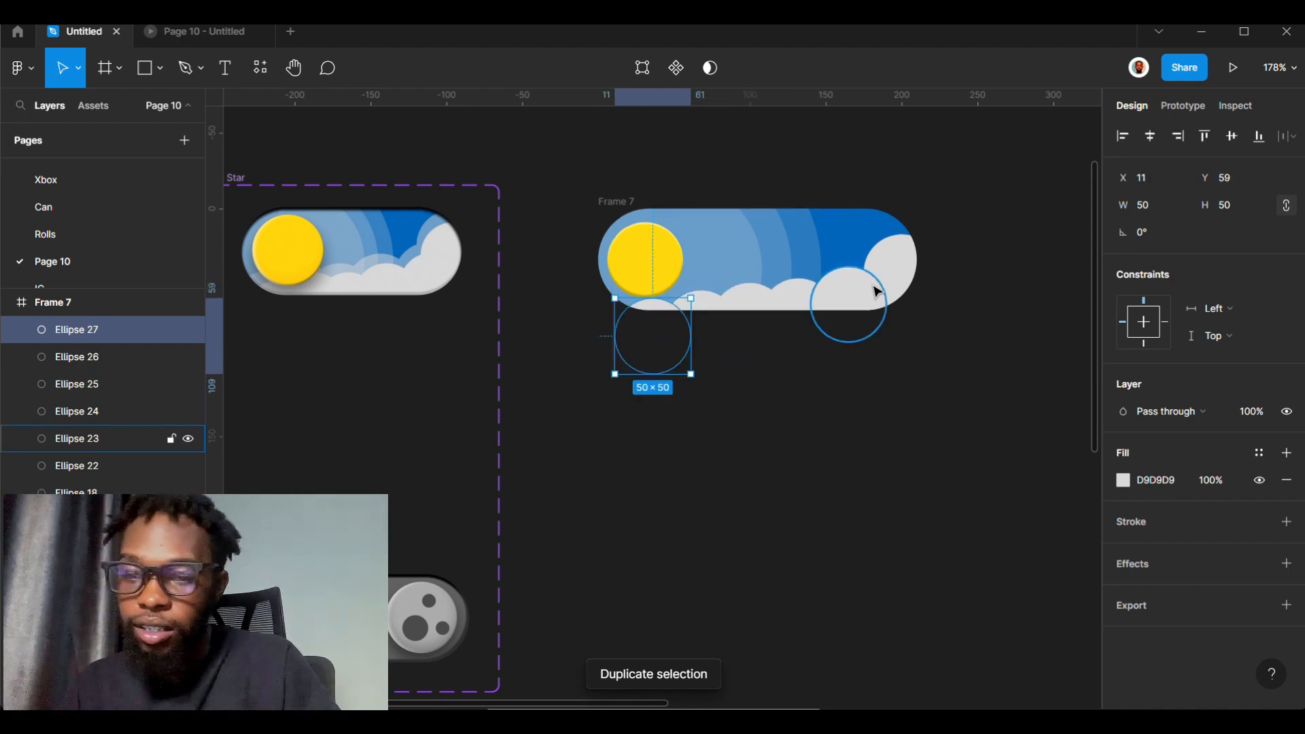
key("Down")
key("Down")
key("Down")
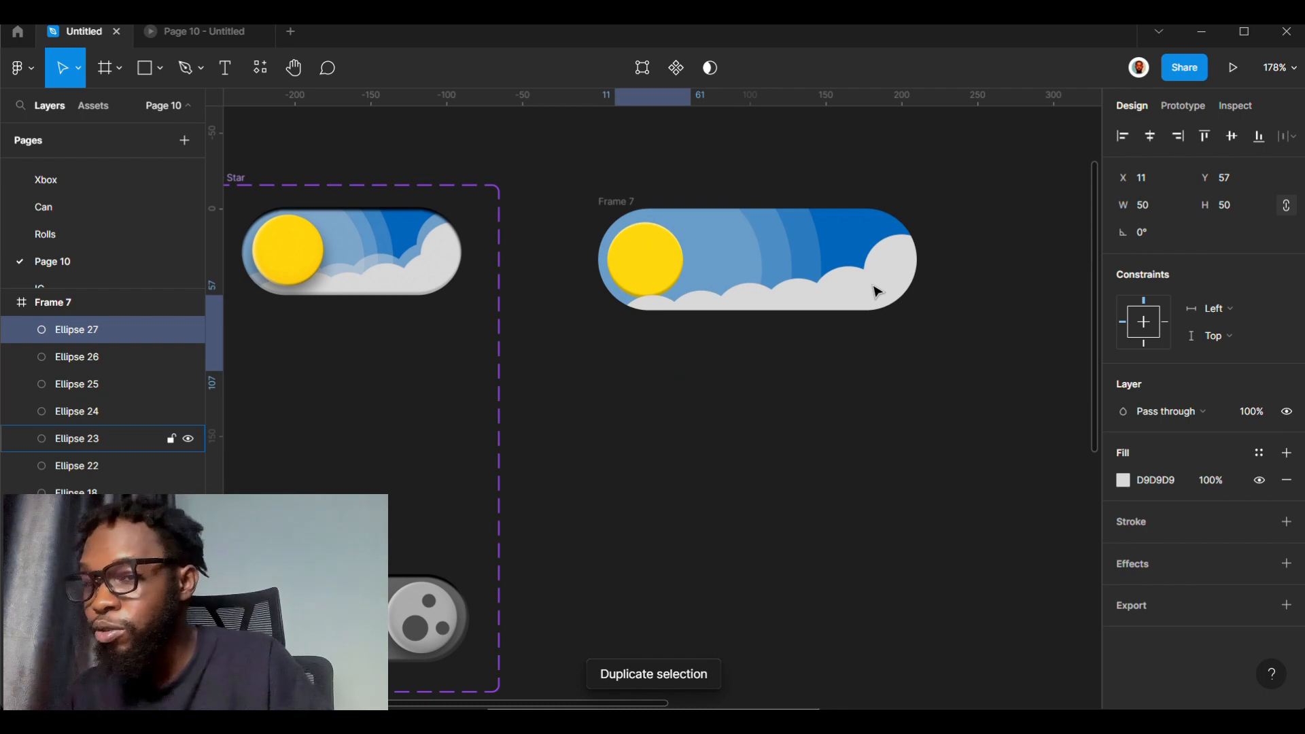
- Duplicate the circle under the sun knob and position the copy at X -20, Y 51, past the pill's rounded edge
key("ctrl+d")
key("Left")
key("Left")
key("Left")
key("Left")
key("Left")
key("Left")
key("Left")
key("Left")
key("Left")
key("Left")
key("Left")
key("Left")
key("Left")
key("Left")
key("Left")
key("Left")
key("Left")
key("Left")
key("Left")
key("Left")
key("Down")
key("Down")
key("Up")
key("Up")
key("Up")
key("Up")
key("Up")
key("Up")
key("Up")
key("Up")
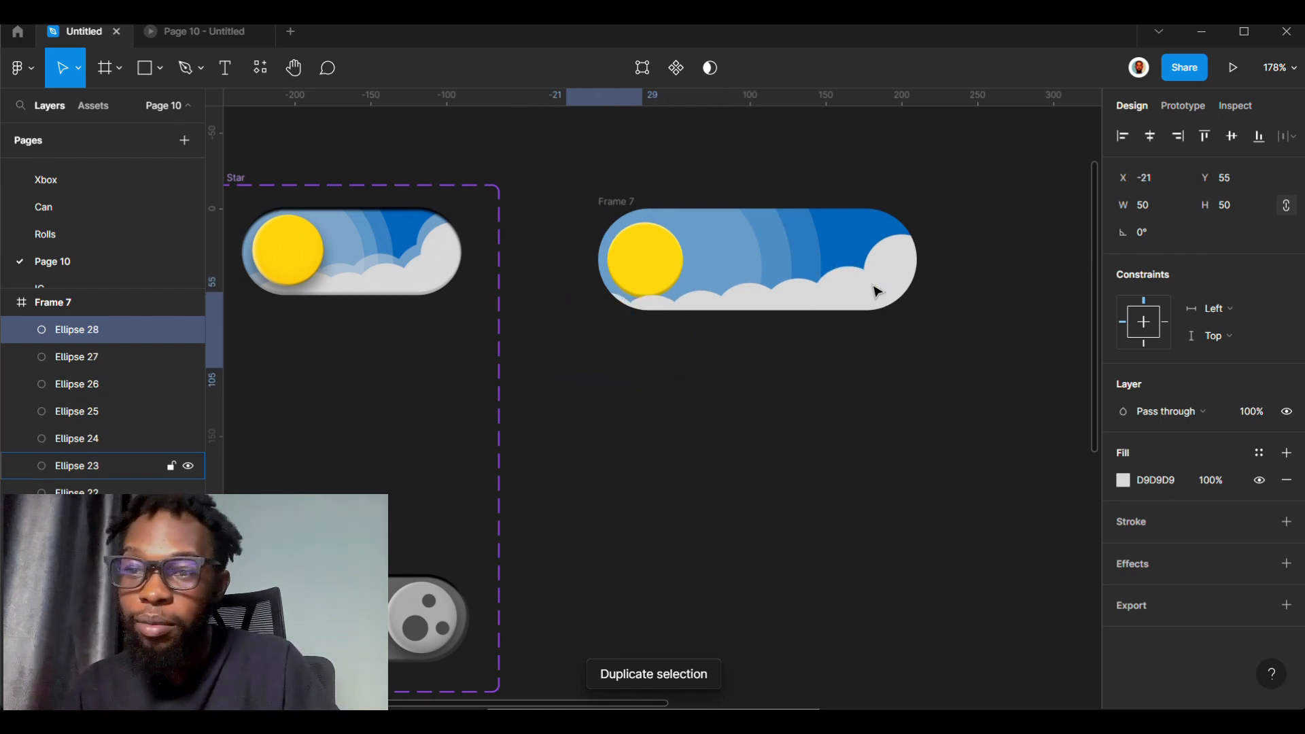
key("Right")
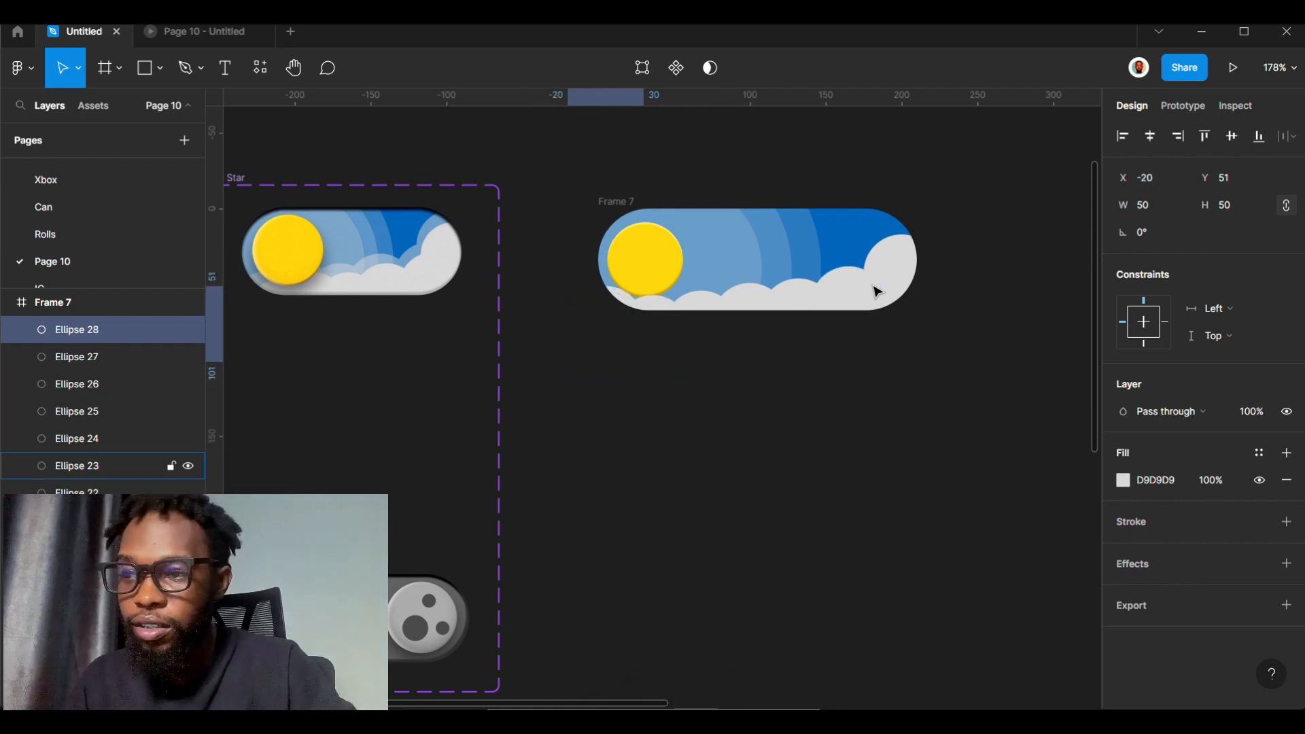
- Select all seven gray cloud circles, Ellipse 22 through Ellipse 28, and group them
left_click(89, 363)
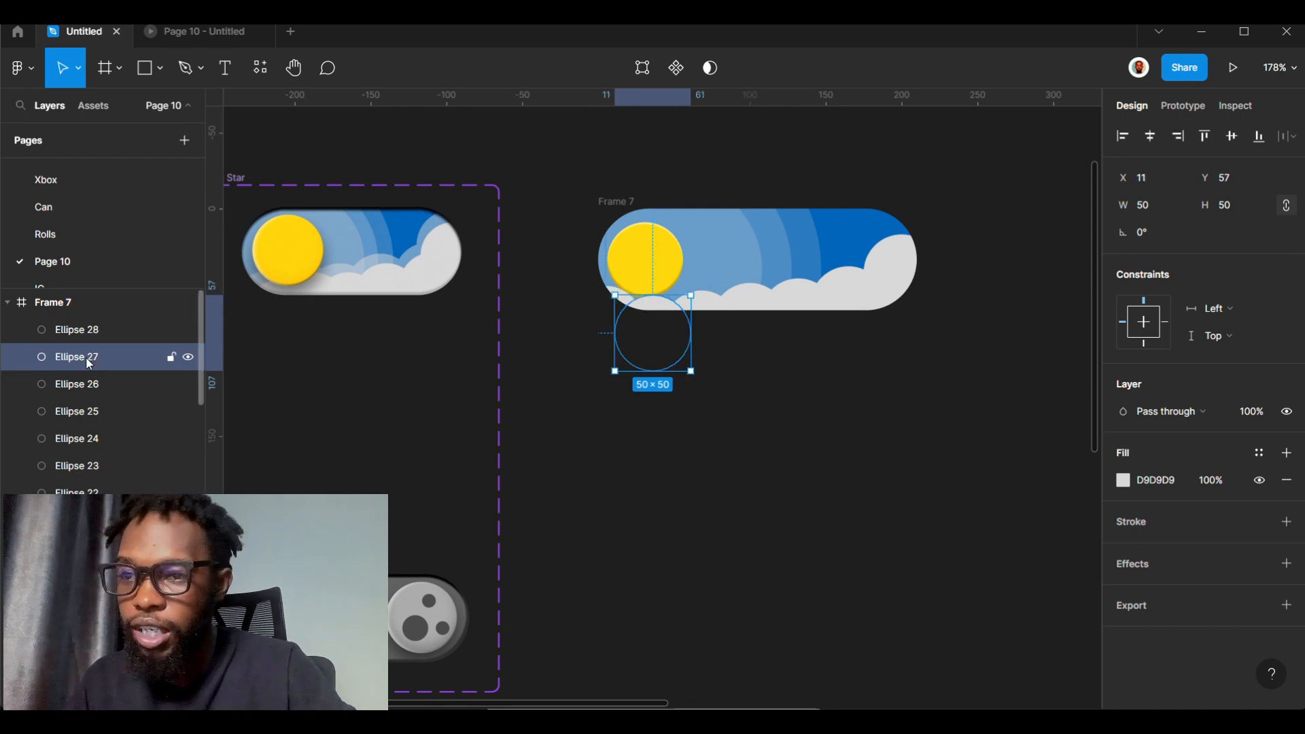
left_click(90, 340, "shift")
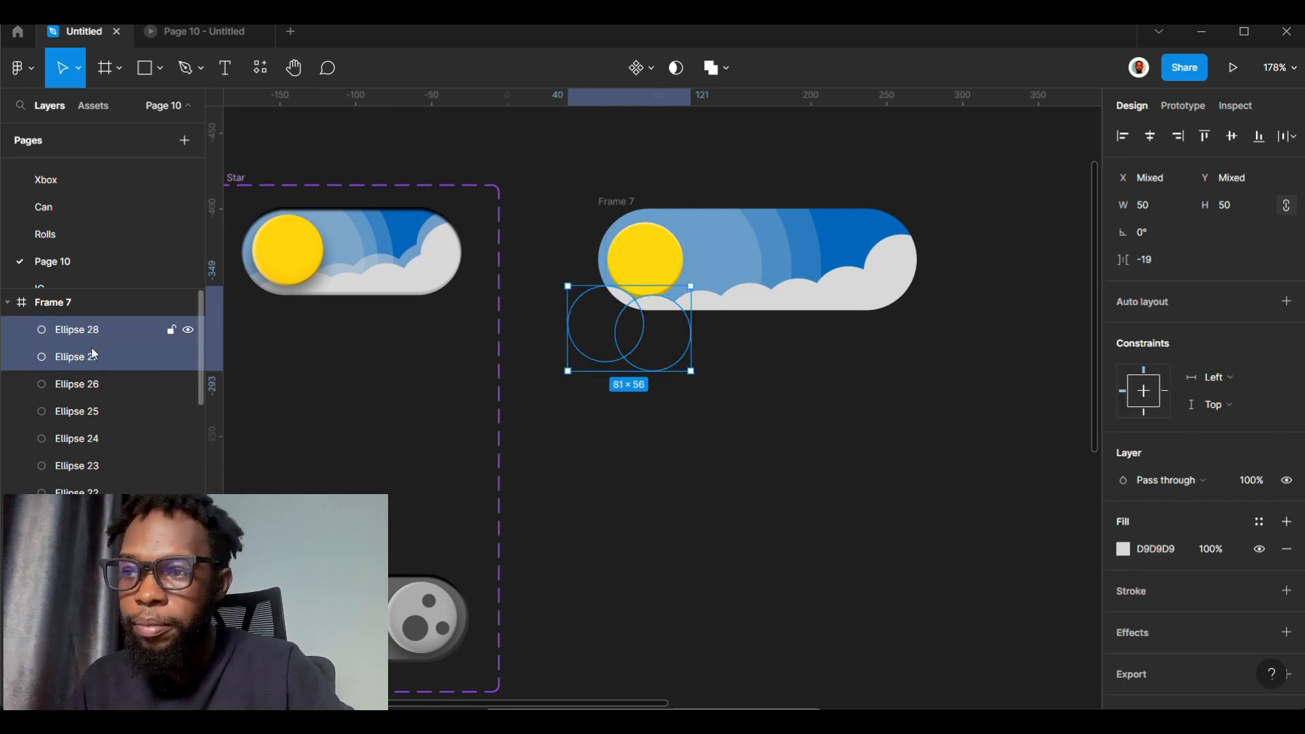
left_click(94, 390, "shift")
left_click(91, 413, "shift")
left_click(92, 440, "shift")
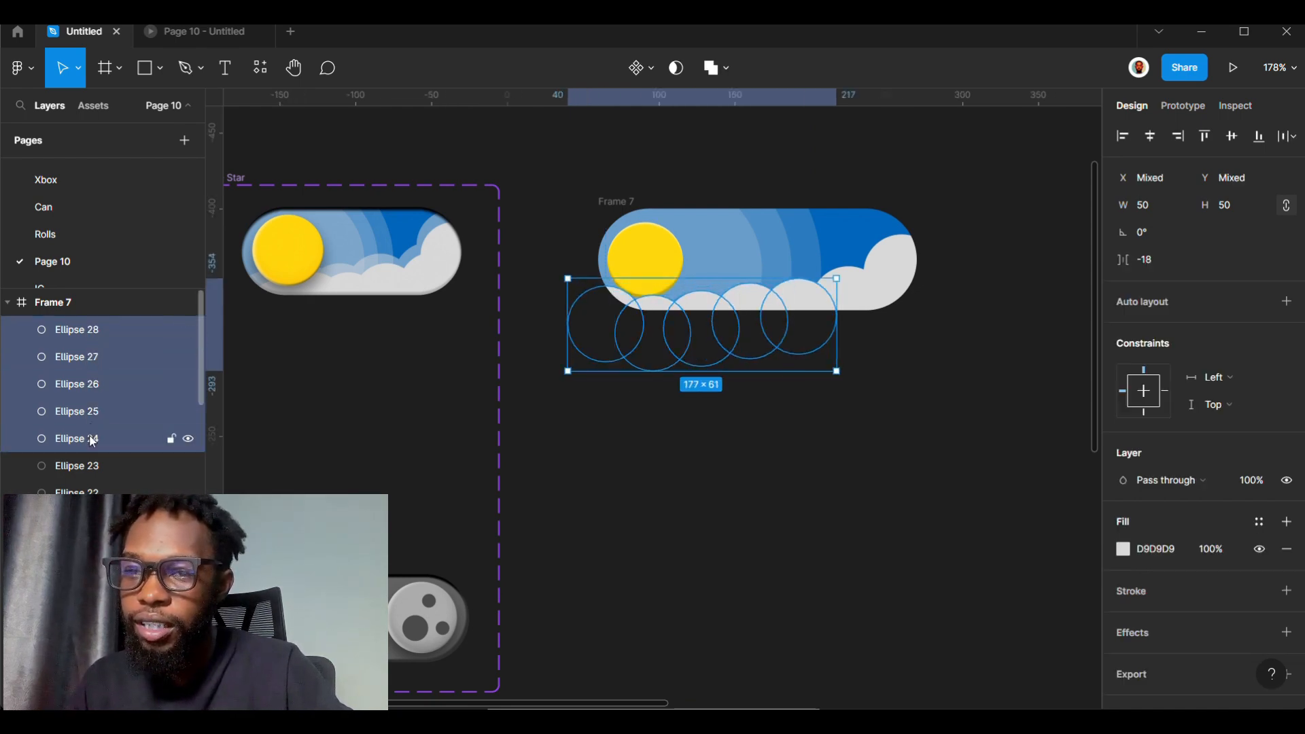
left_click(91, 448, "shift")
left_click(94, 449, "shift")
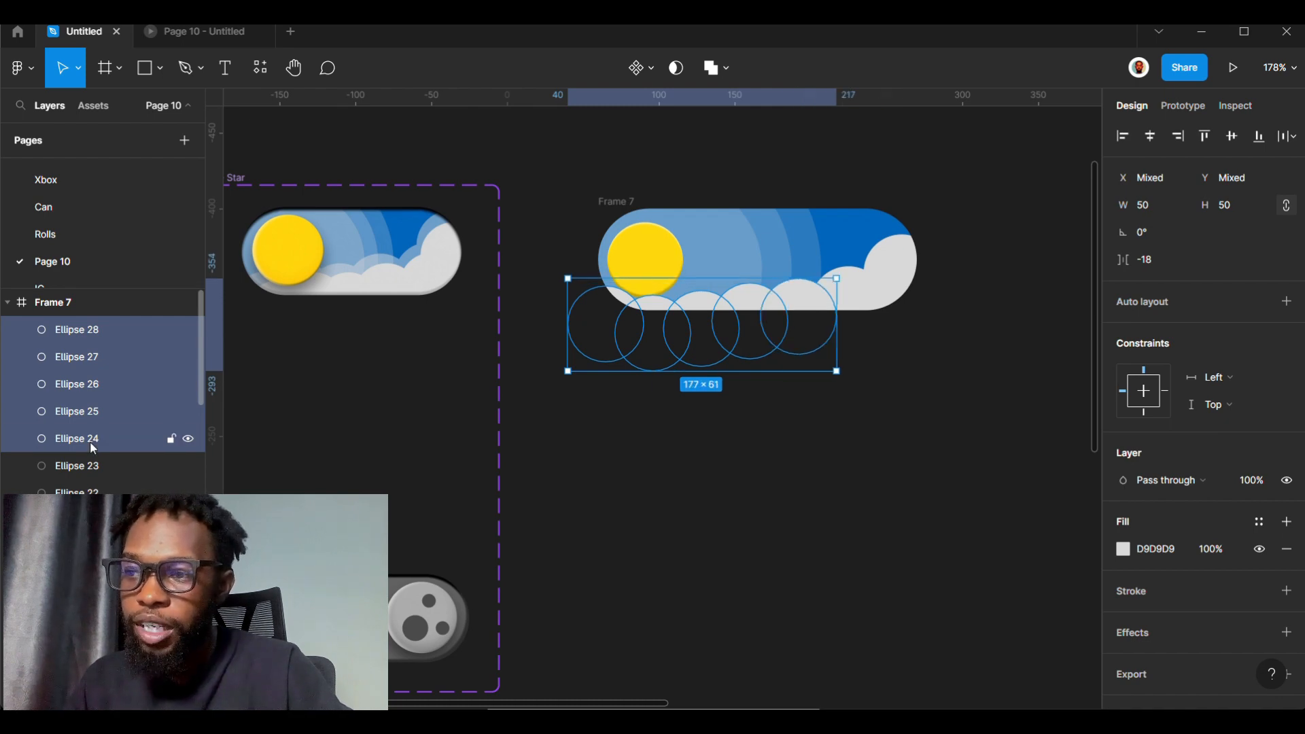
left_click(93, 464, "shift")
left_click(96, 491, "shift")
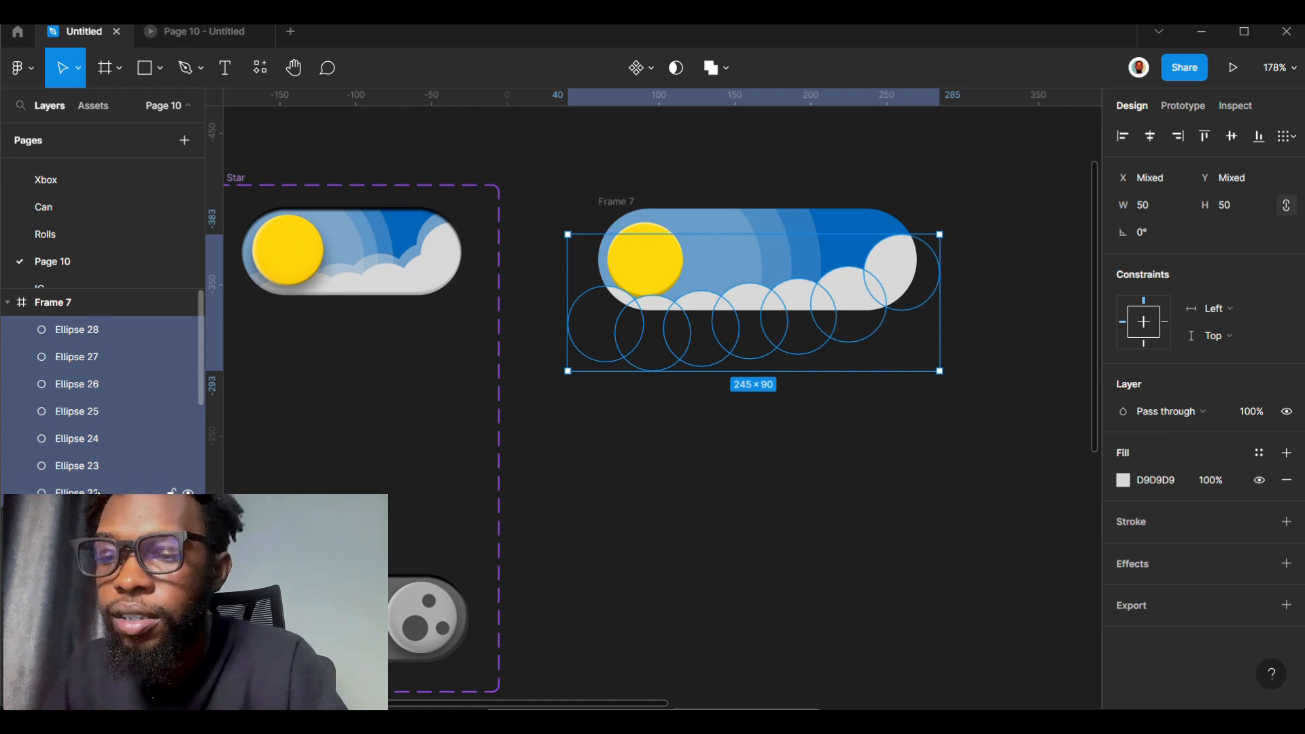
key("ctrl+g")
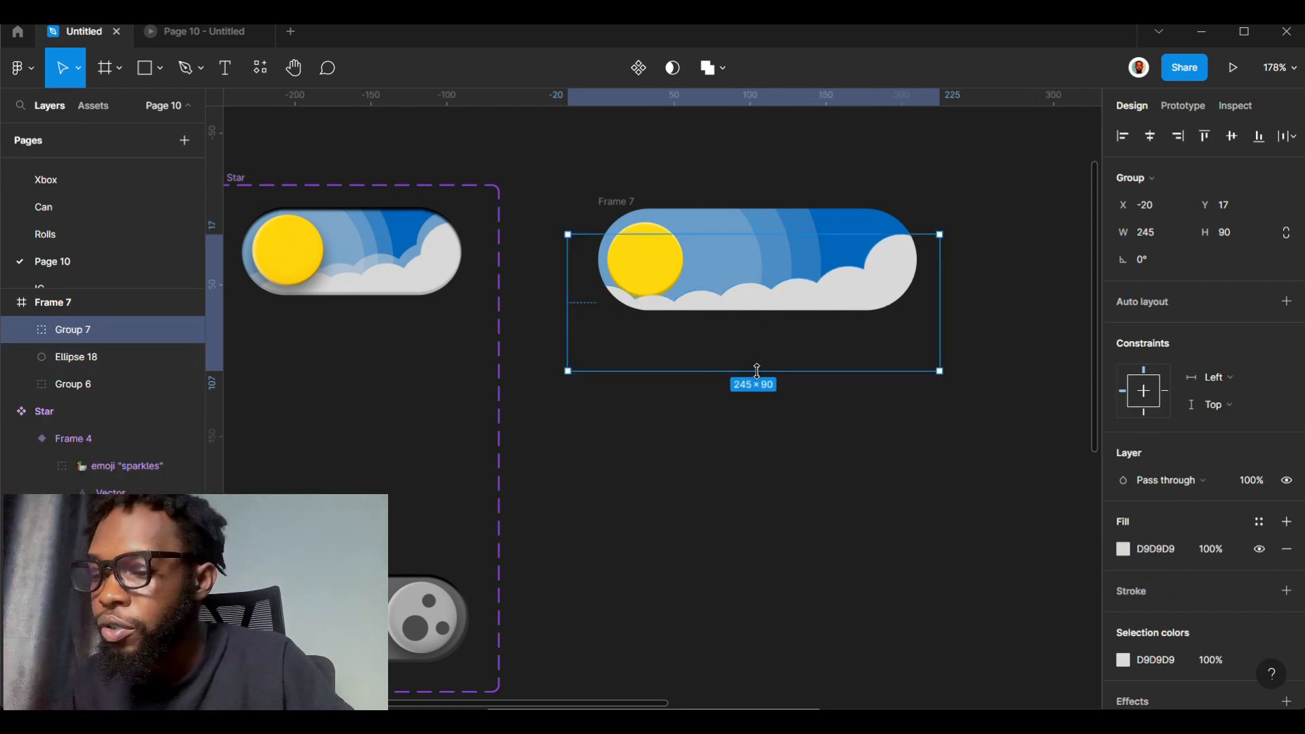
key("ctrl+g")
key("ctrl+d")
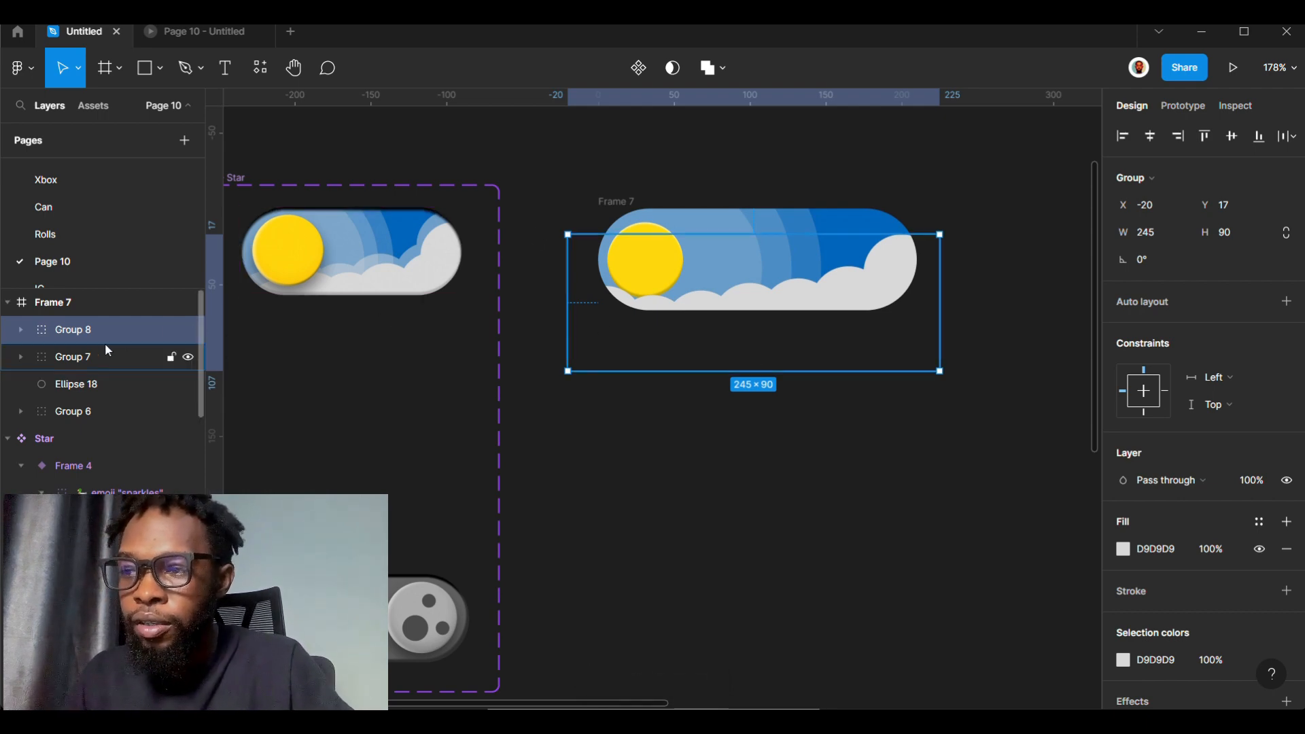
key("ctrl+shift+g")
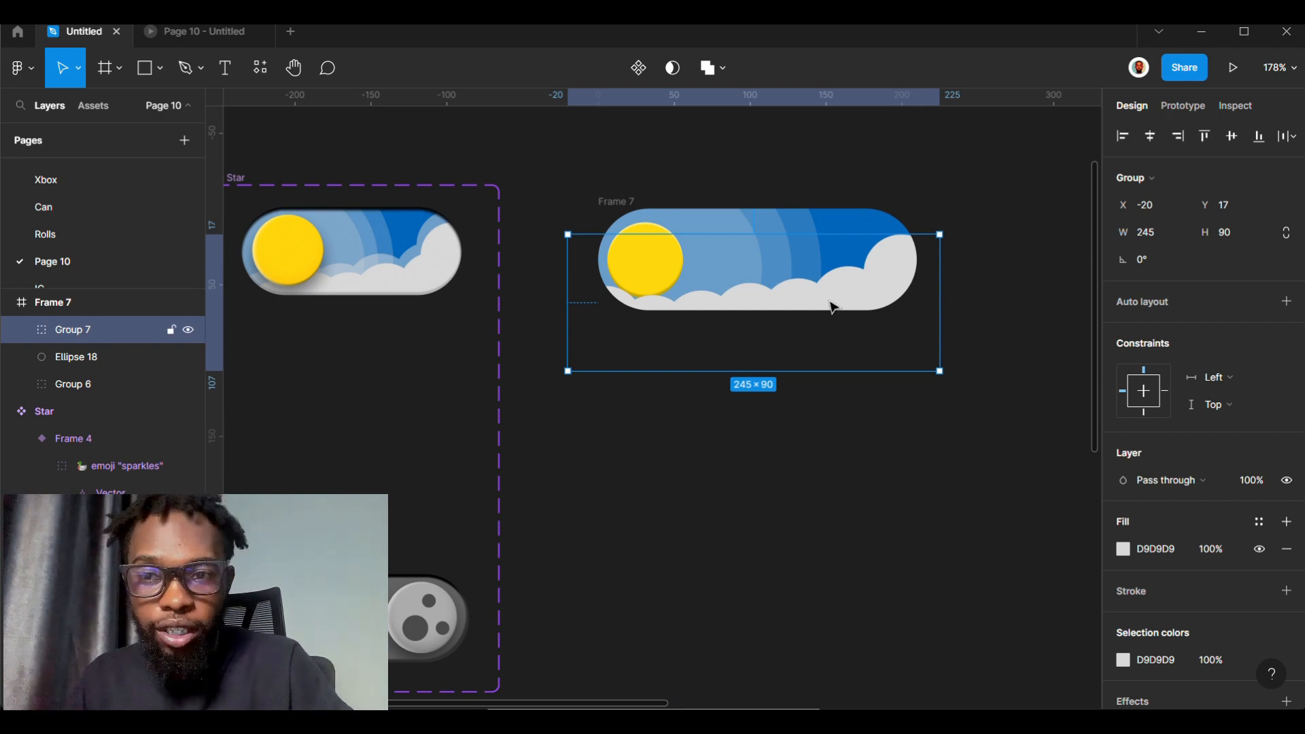
- Try raising the cloud group to Y -7
key("Up")
key("Up")
key("Up")
key("Up")
key("Up")
key("Up")
key("Up")
key("Up")
key("Up")
key("Up")
key("Up")
key("Up")
key("Up")
key("Up")
key("Up")
key("Up")
key("Up")
key("Up")
key("Up")
key("Up")
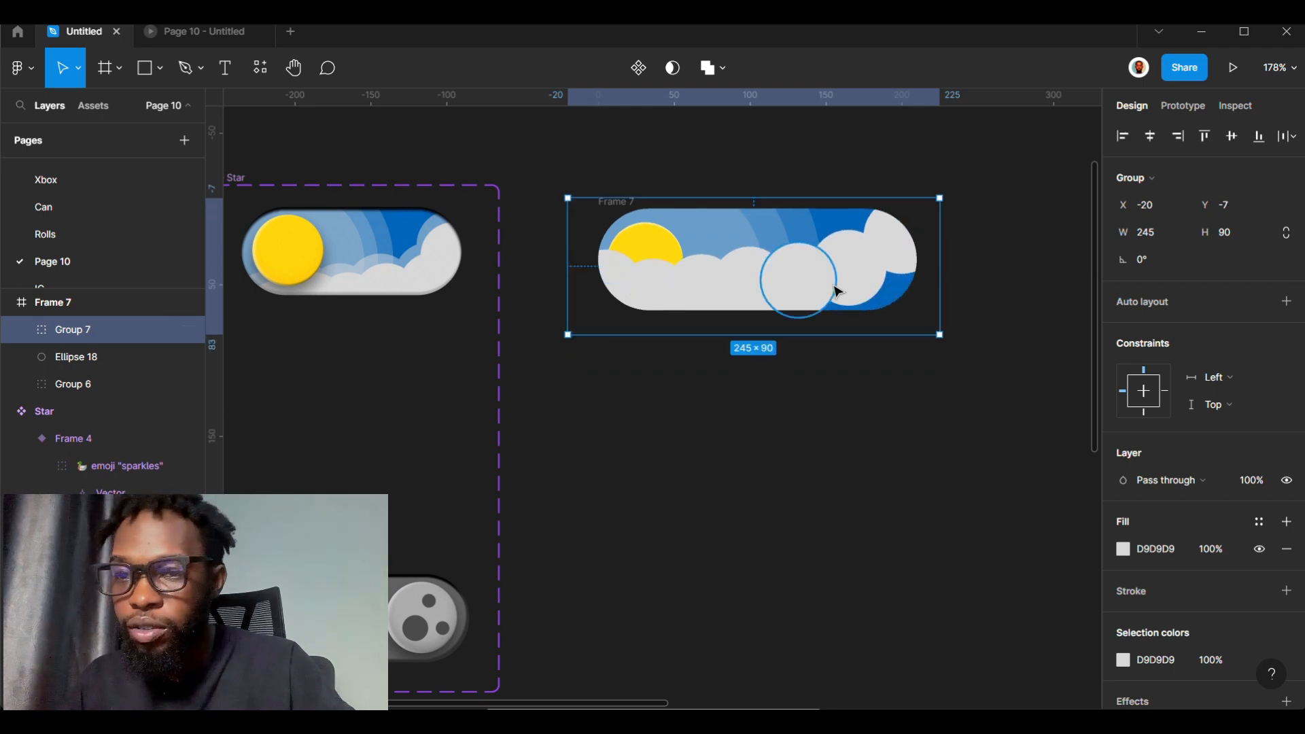
- Undo the cloud group's upward move and send the group behind the sun knob and the halo ring group
key("ctrl+z")
key("ctrl+z")
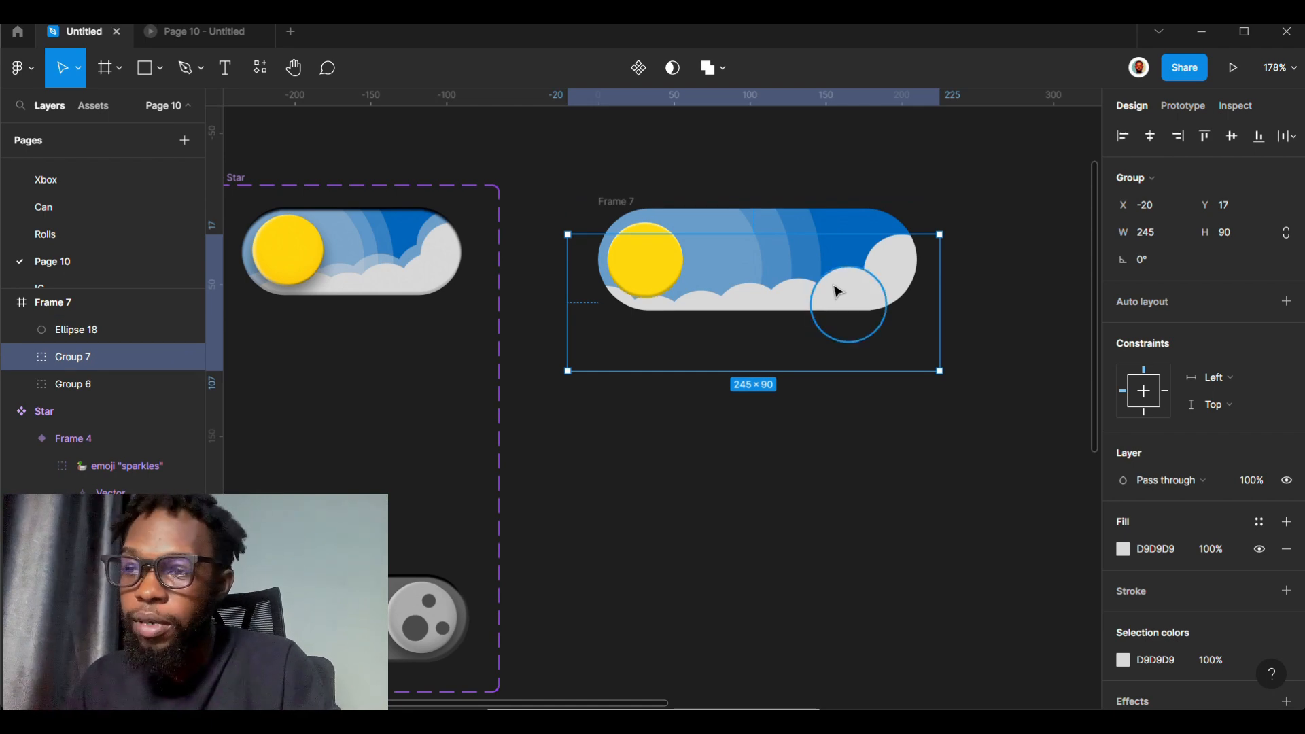
key("ctrl+z")
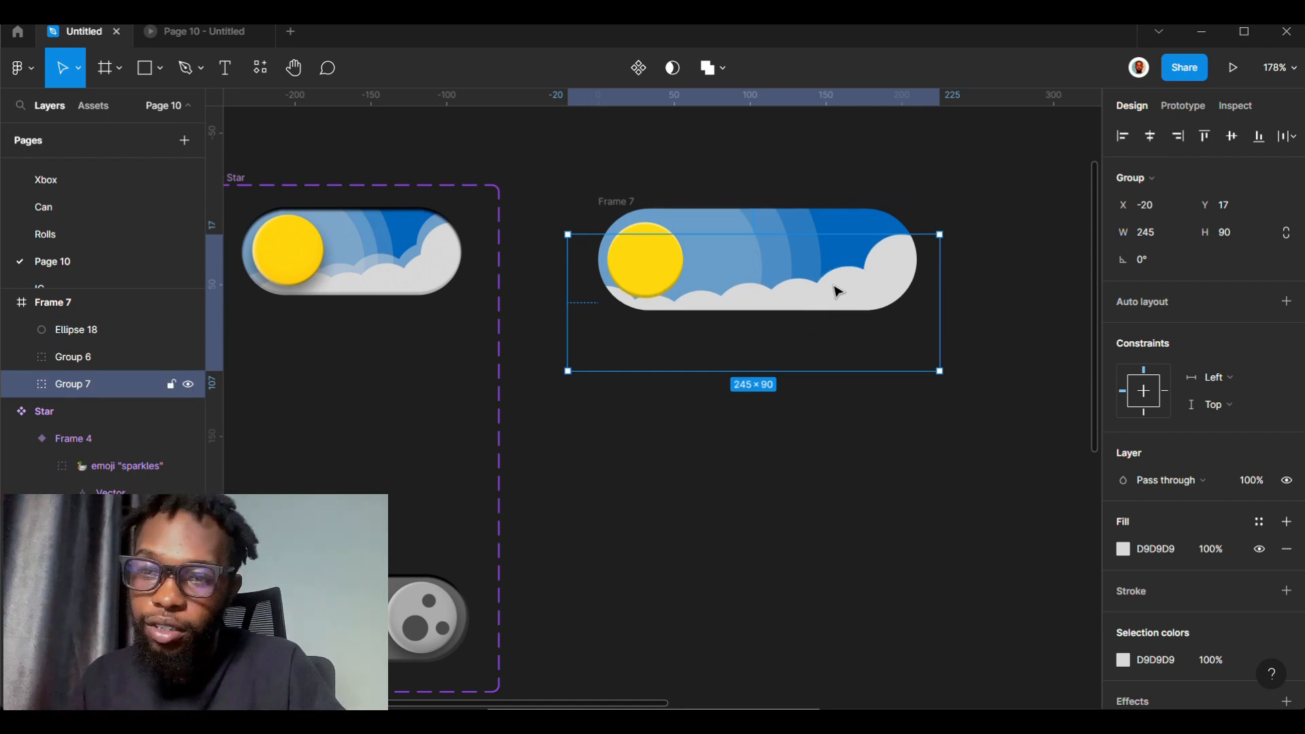
- Duplicate the cloud group and raise the copy to Y 8 as a second cloud layer
key("ctrl+d")
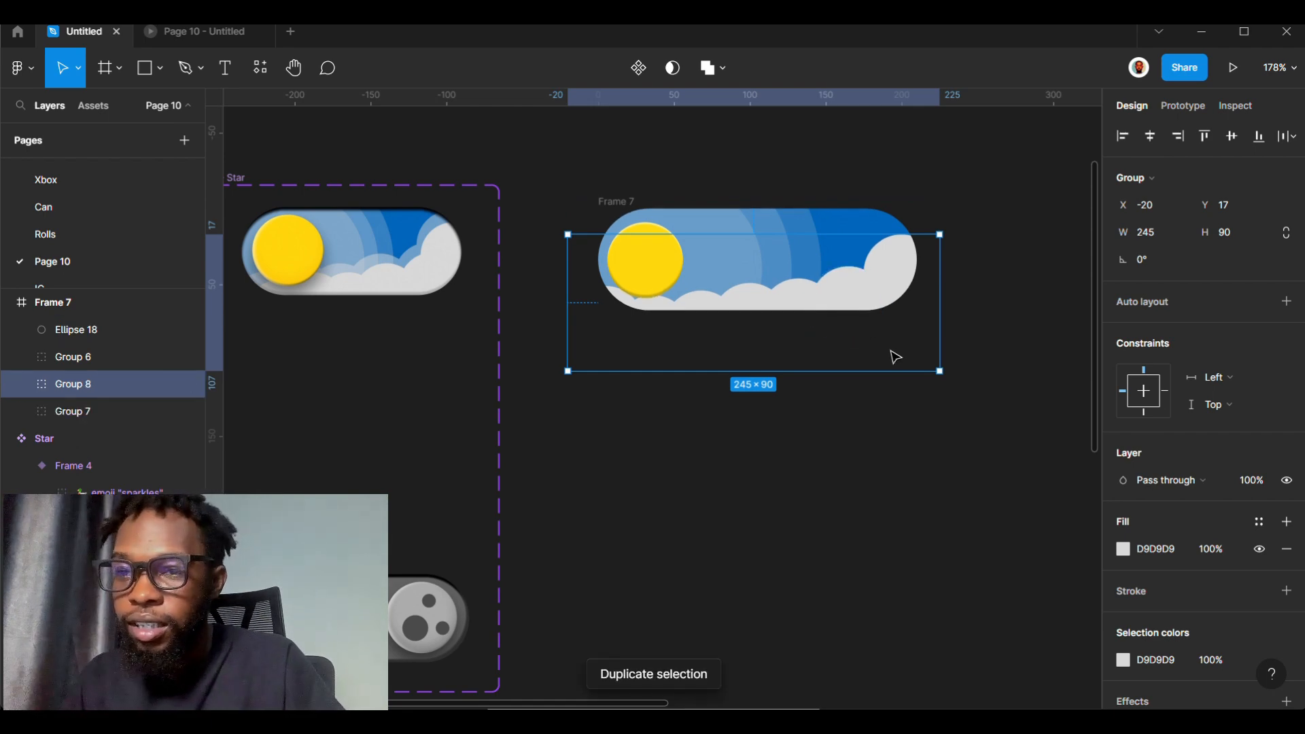
key("Up")
key("Up")
key("Up")
key("Up")
key("Up")
key("Up")
key("Up")
key("Up")
key("Up")
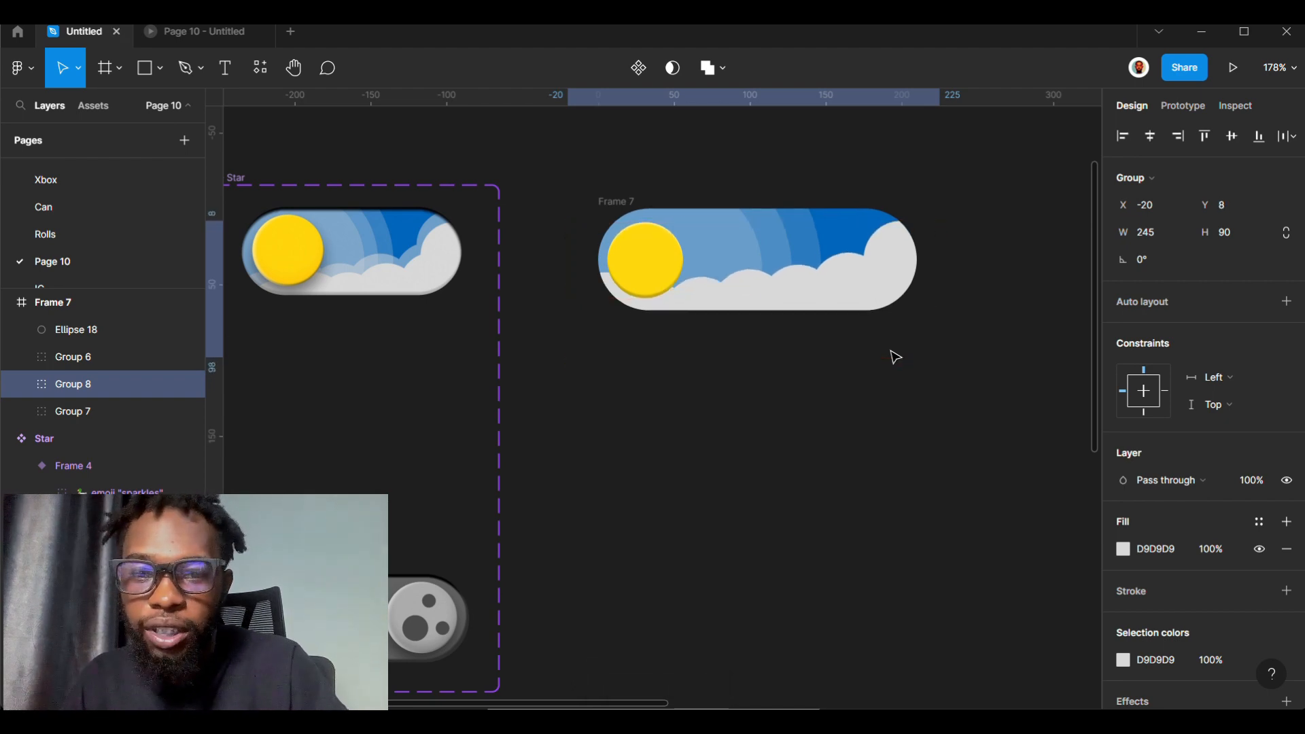
- Set the raised cloud copy's layer opacity to 50%
left_click(1252, 482)
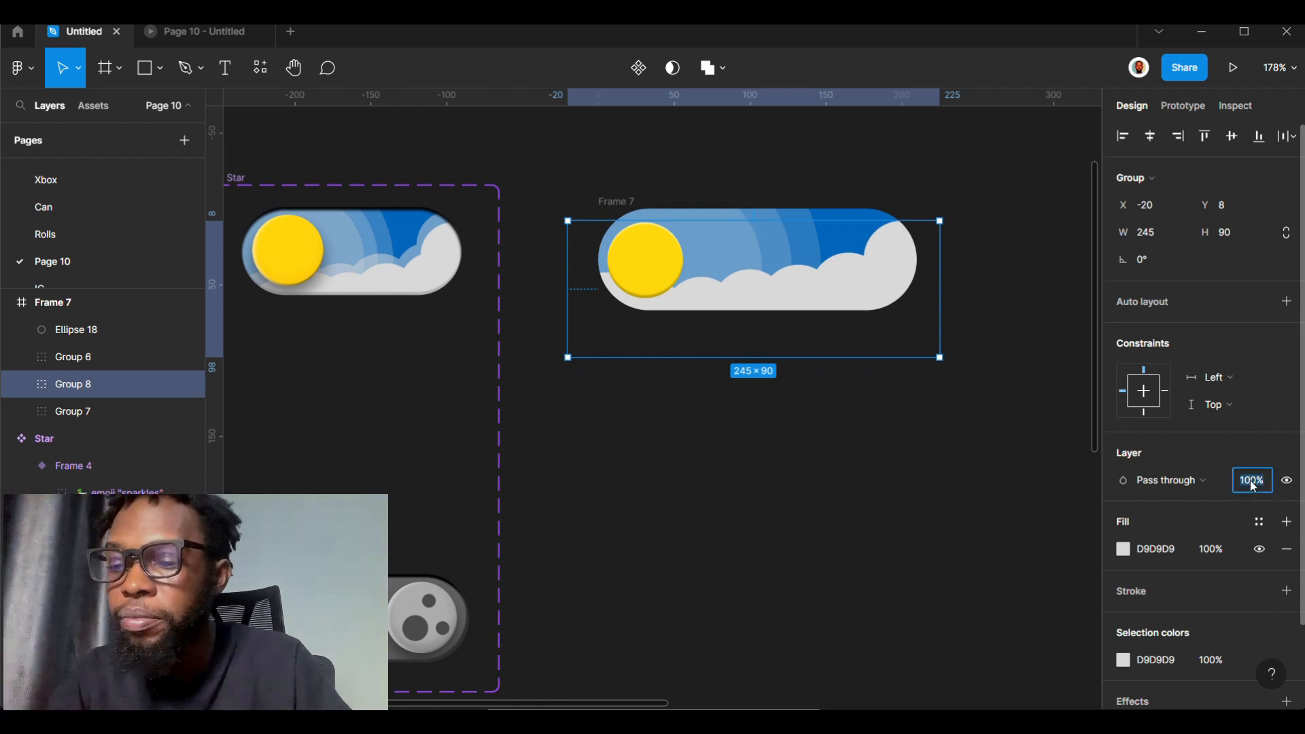
type("50")
key("Return")
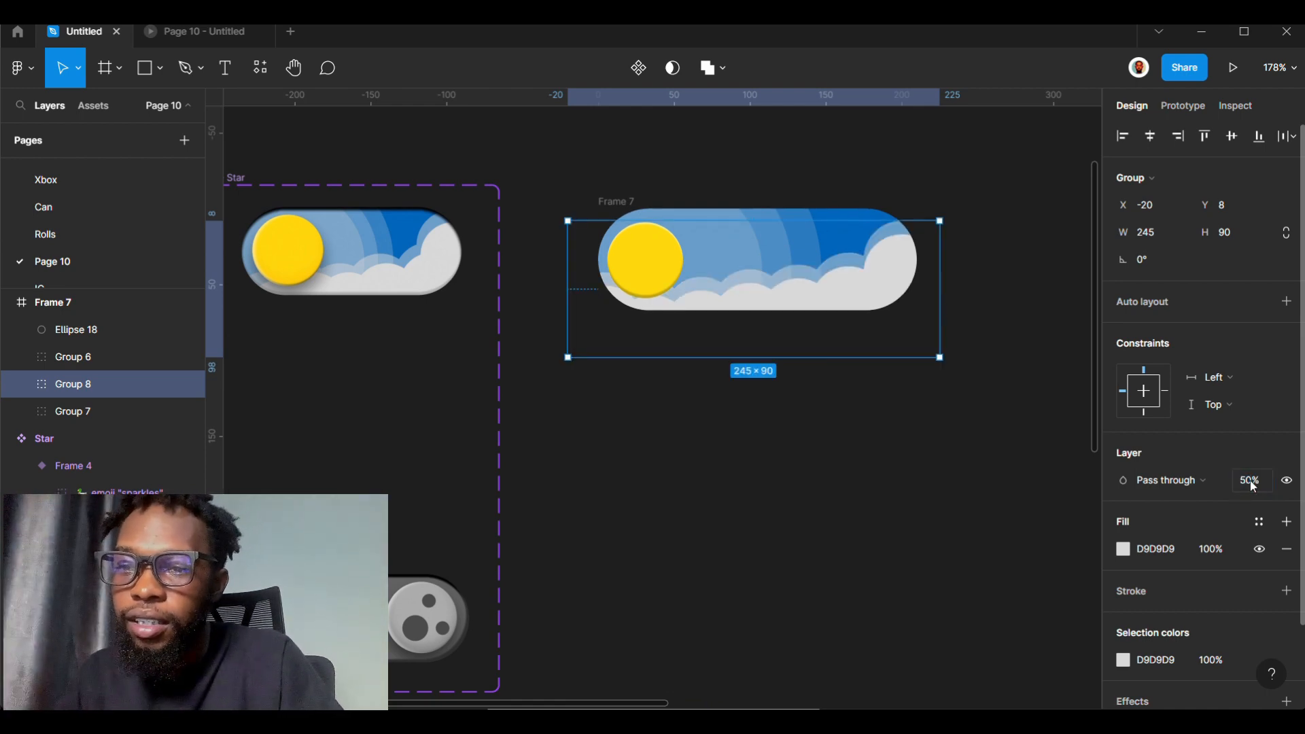
- Try the raised cloud copy at 20% layer opacity and return it to 50%
left_click(1252, 482)
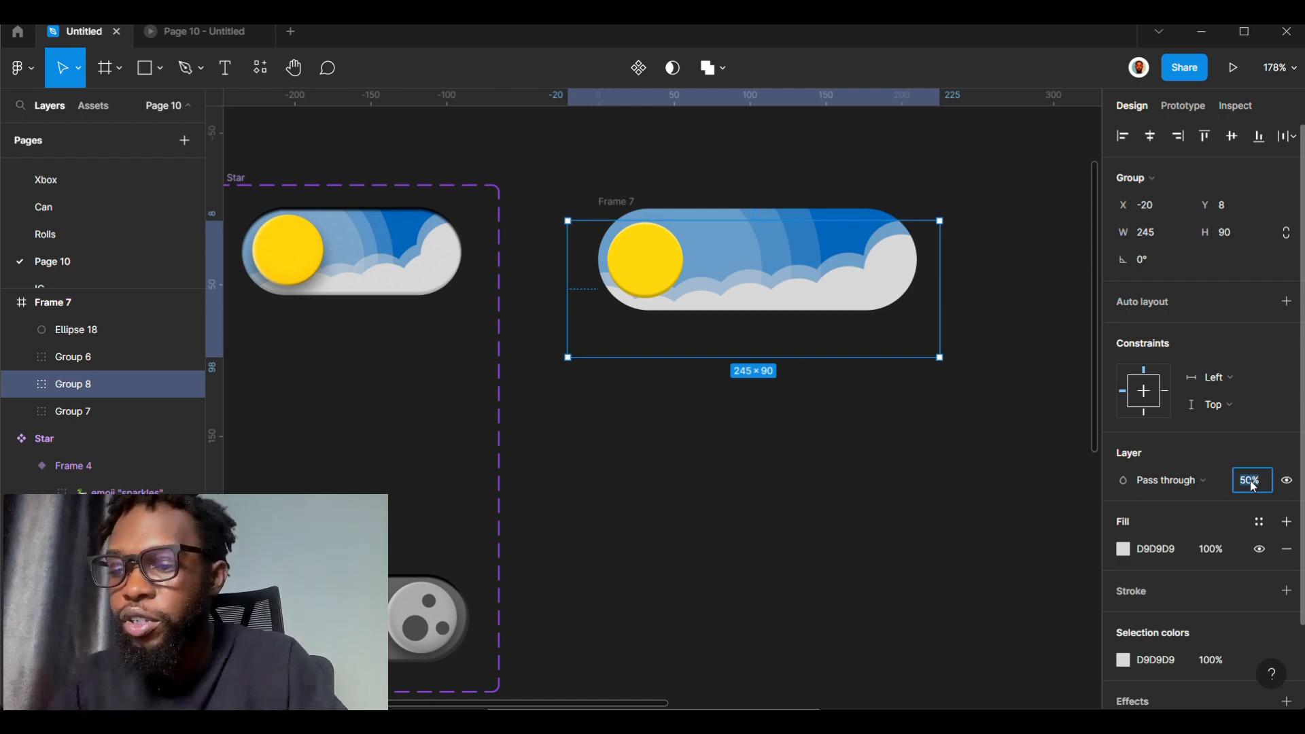
type("20")
key("Return")
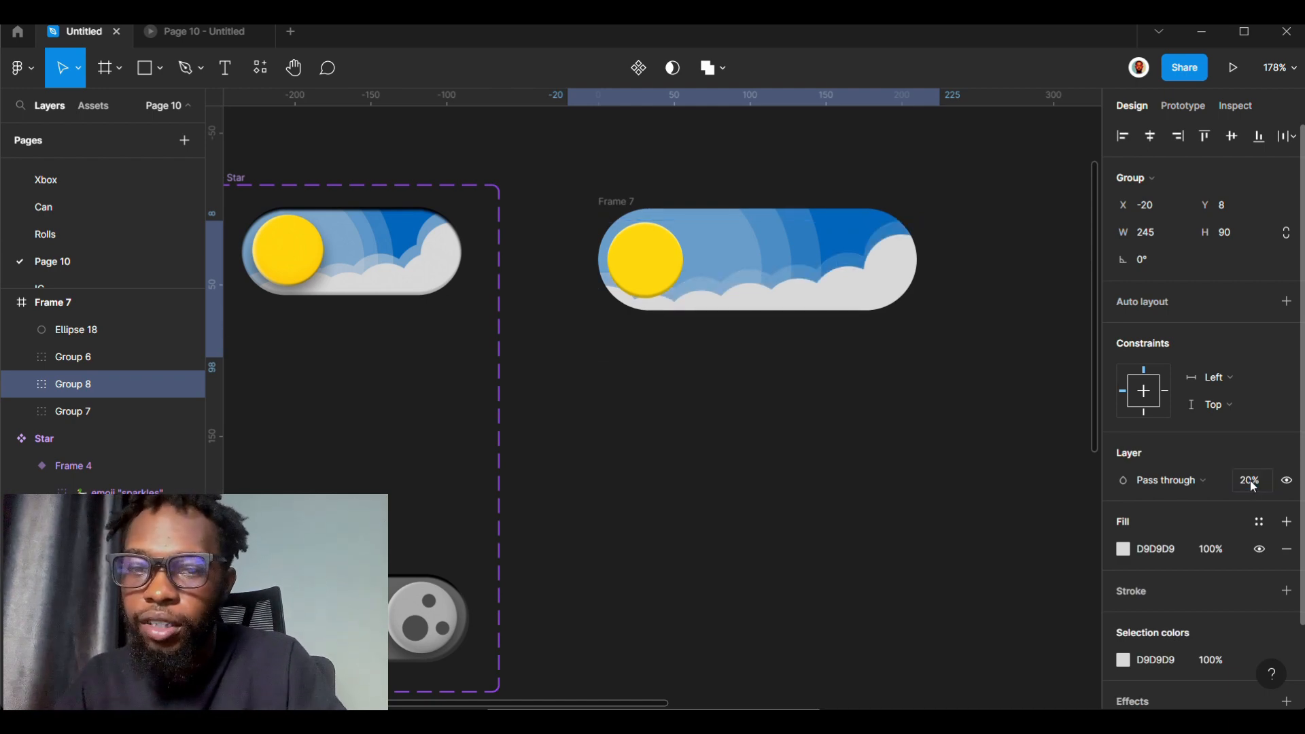
left_click(1249, 481)
type("50")
key("Return")
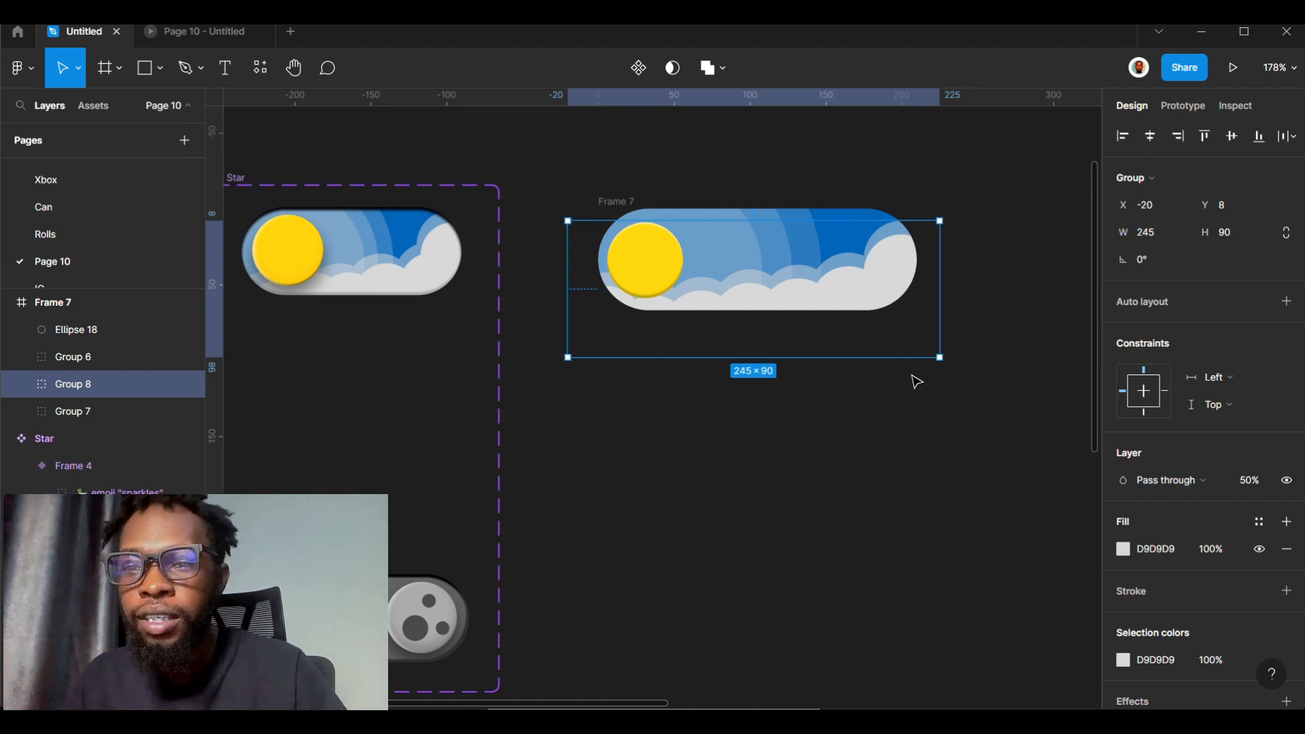
- Examine up close how the translucent cloud copy overlaps the solid clouds and the halo rings
scroll(831, 236, "up", 10)
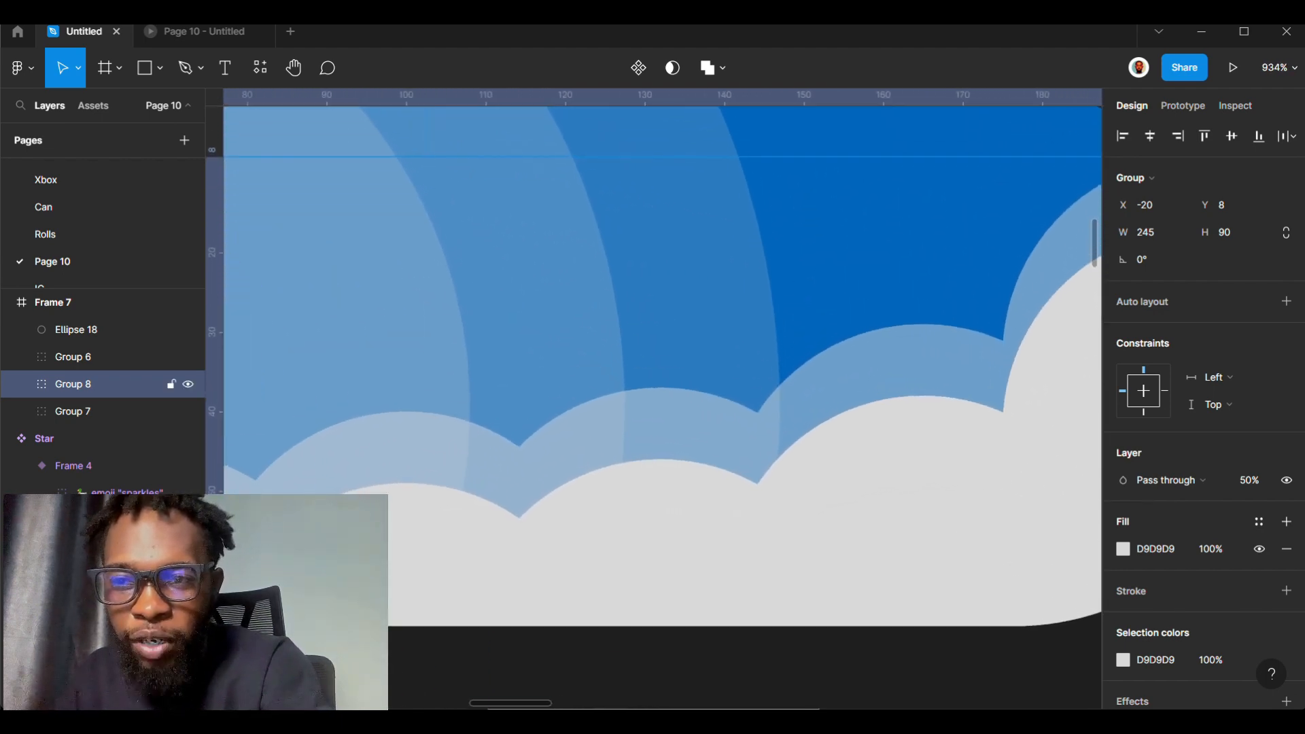
scroll(928, 411, "down", 3)
left_click(754, 286)
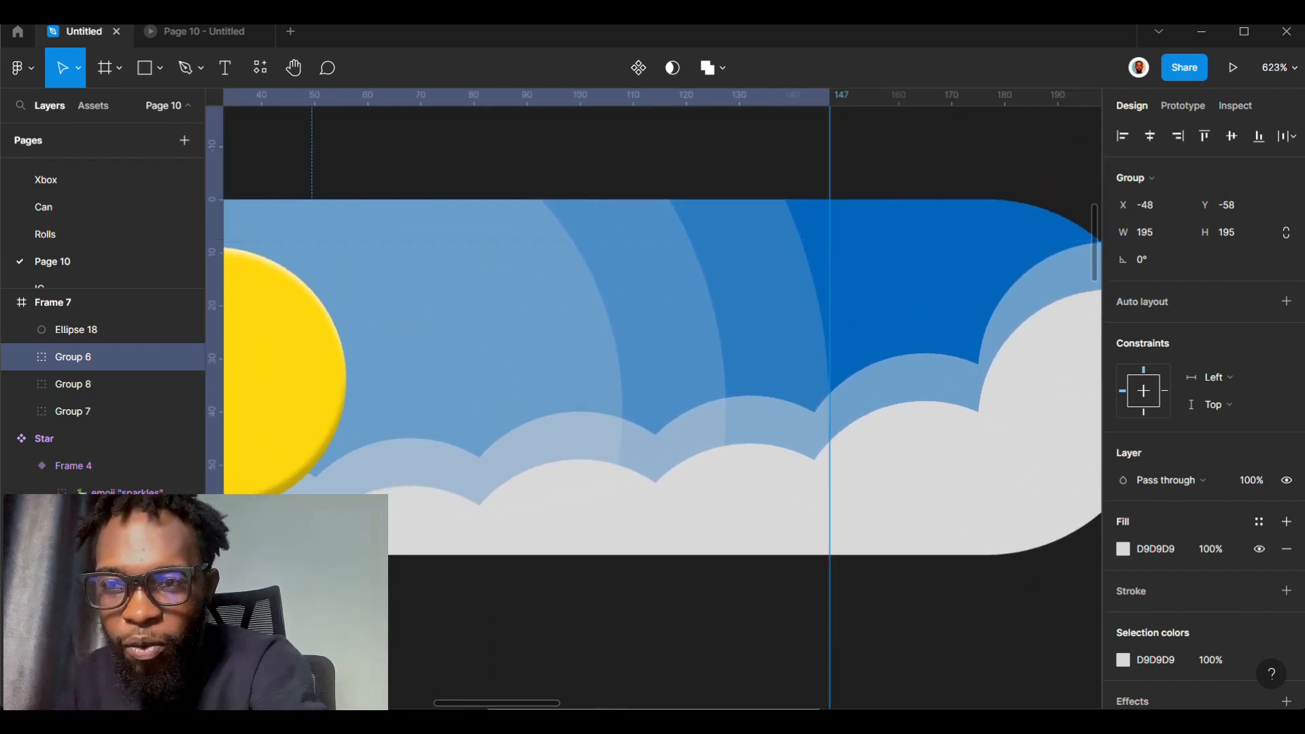
scroll(703, 369, "down", 7)
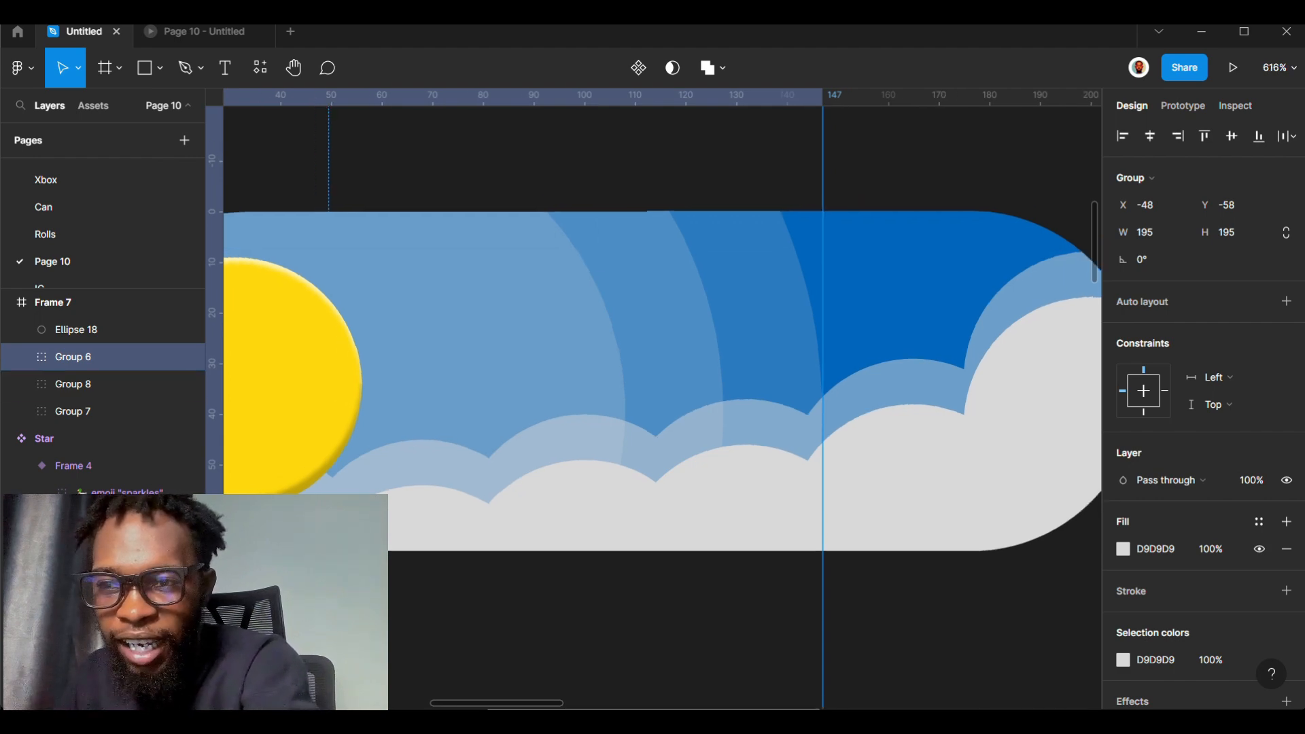
scroll(373, 575, "down", 1)
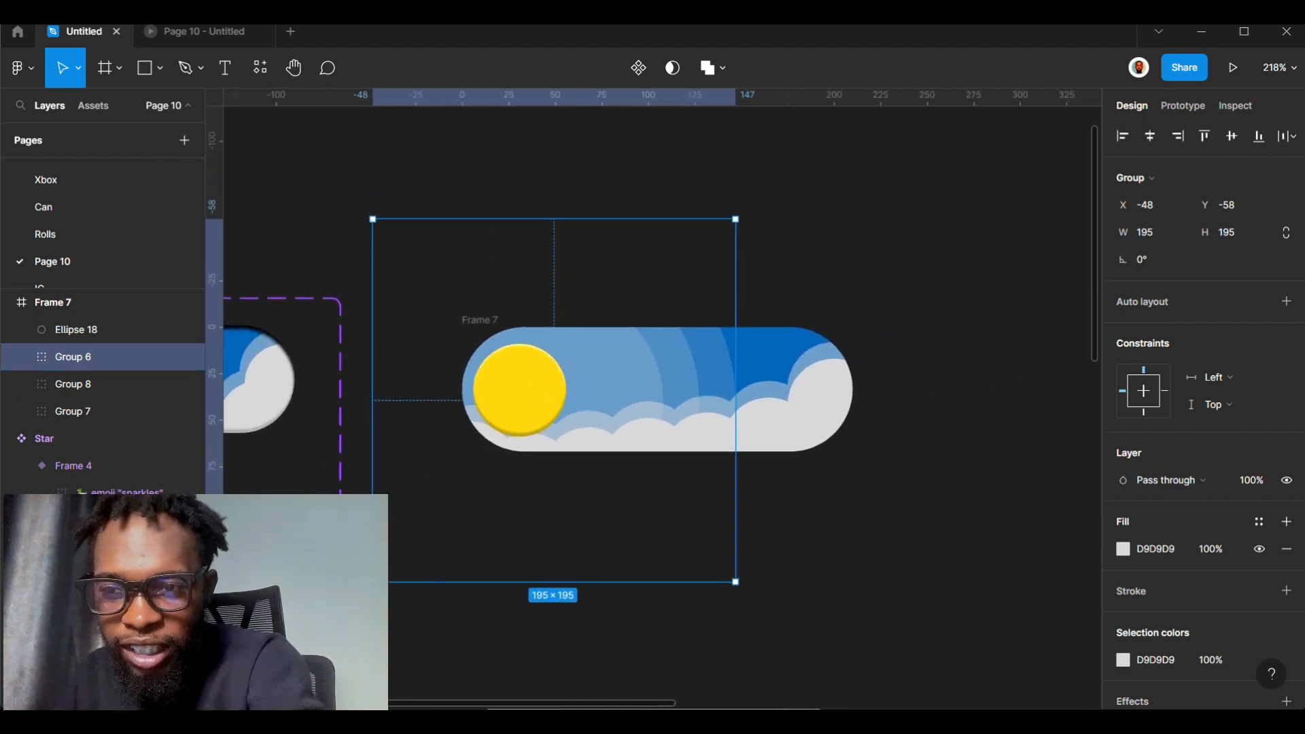
scroll(786, 258, "up", 3)
scroll(673, 356, "up", 1)
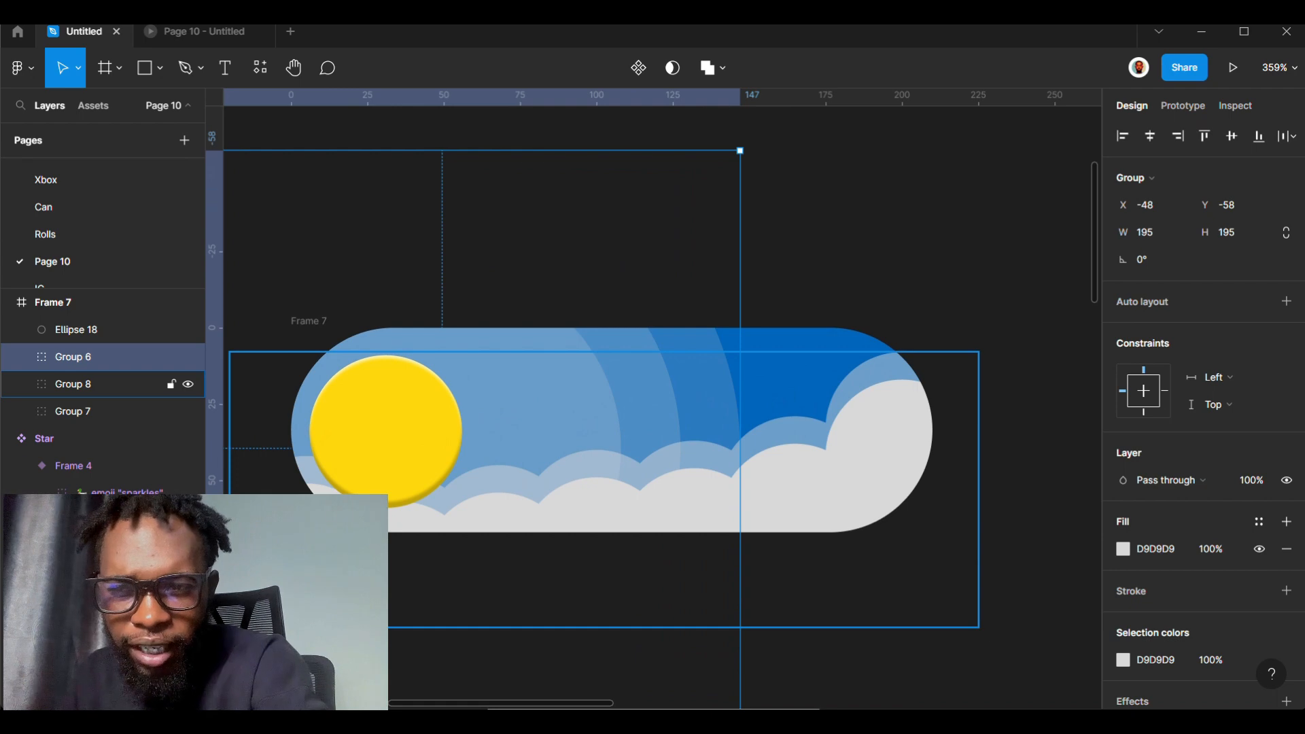
scroll(580, 496, "up", 2)
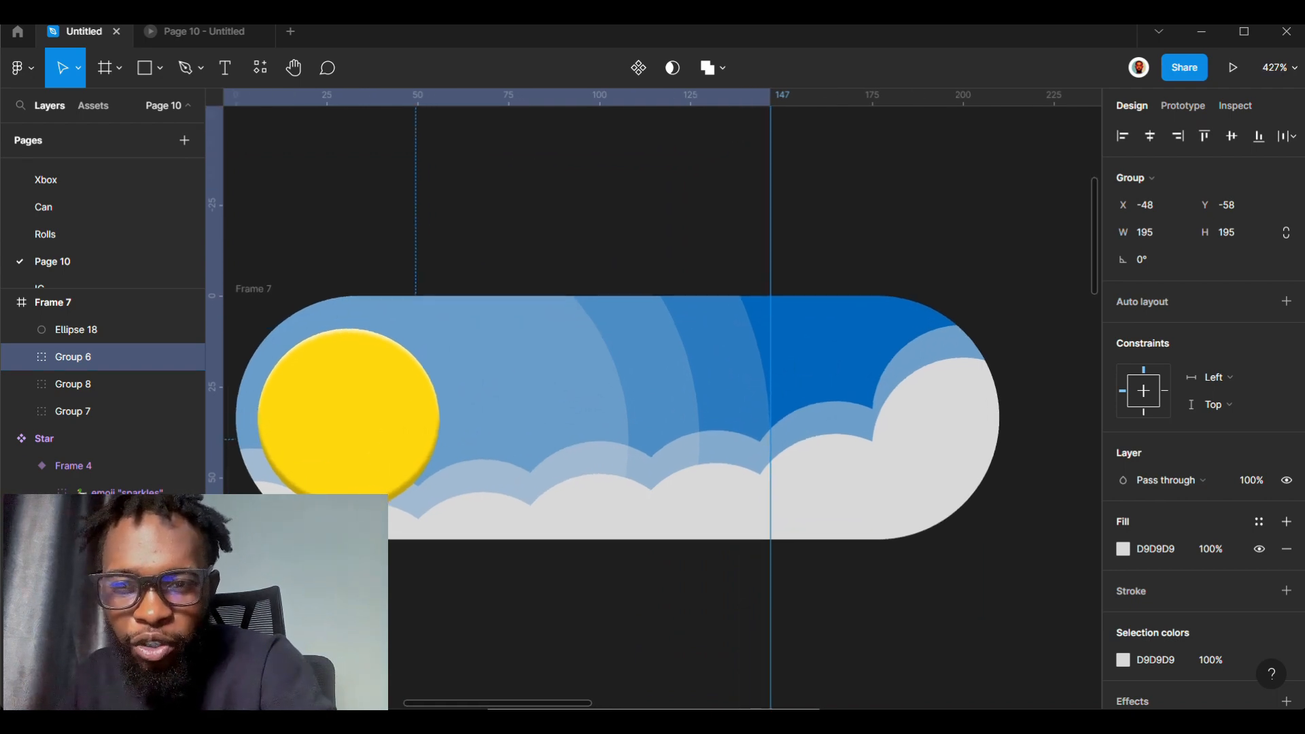
left_click(580, 497)
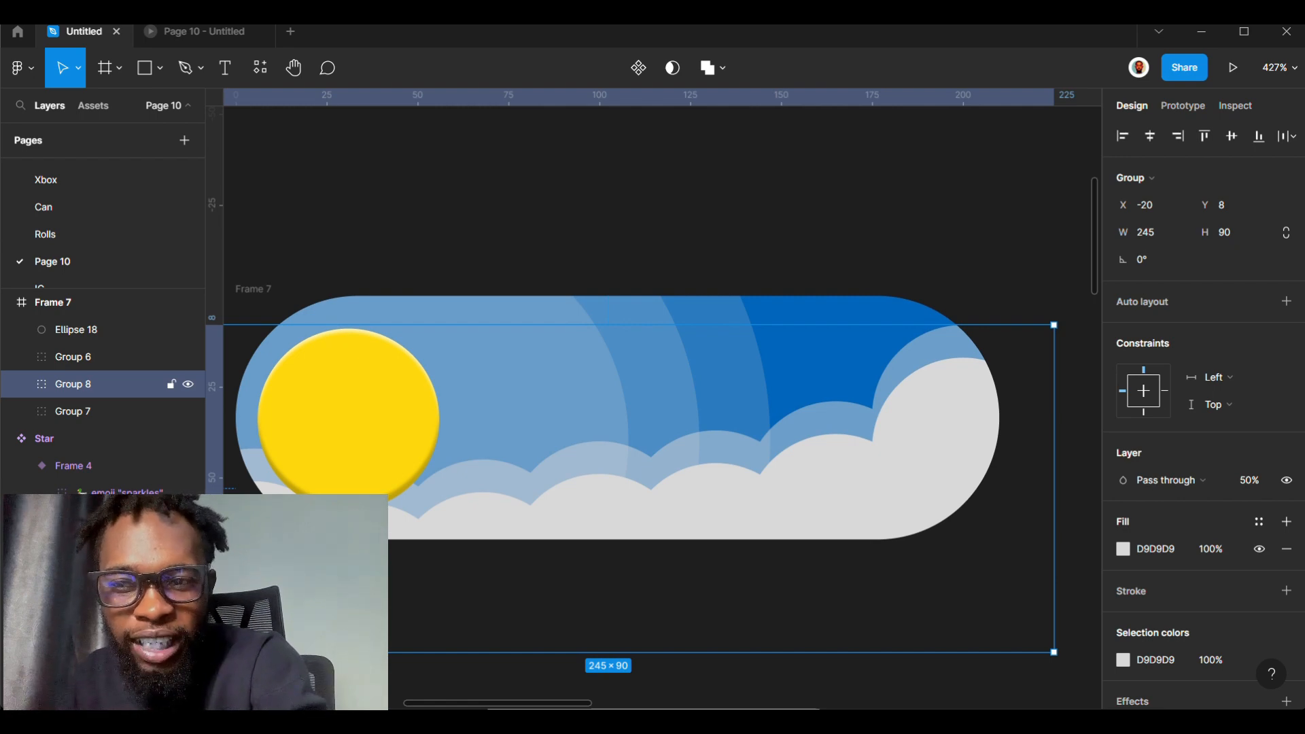
left_click(730, 353)
scroll(769, 241, "down", 6)
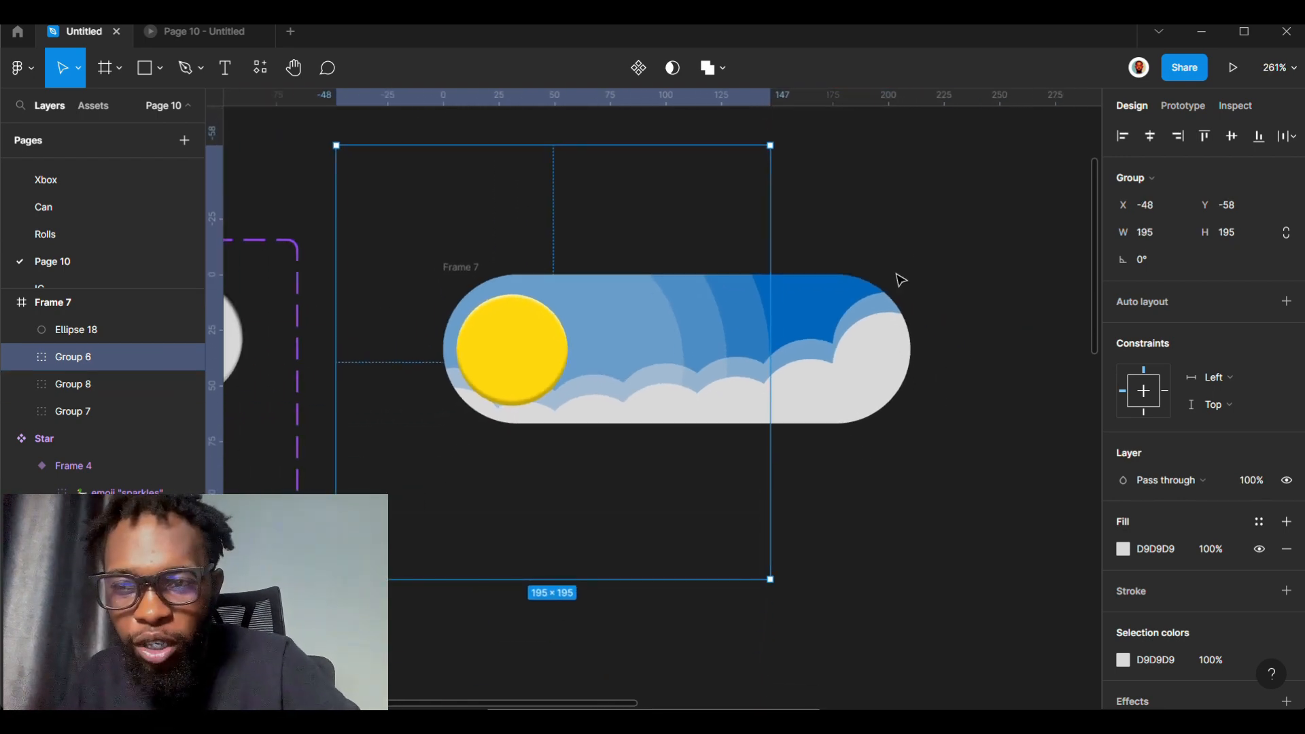
- Inspect the individual halo rings inside their group and clear the selection
double_click(639, 324)
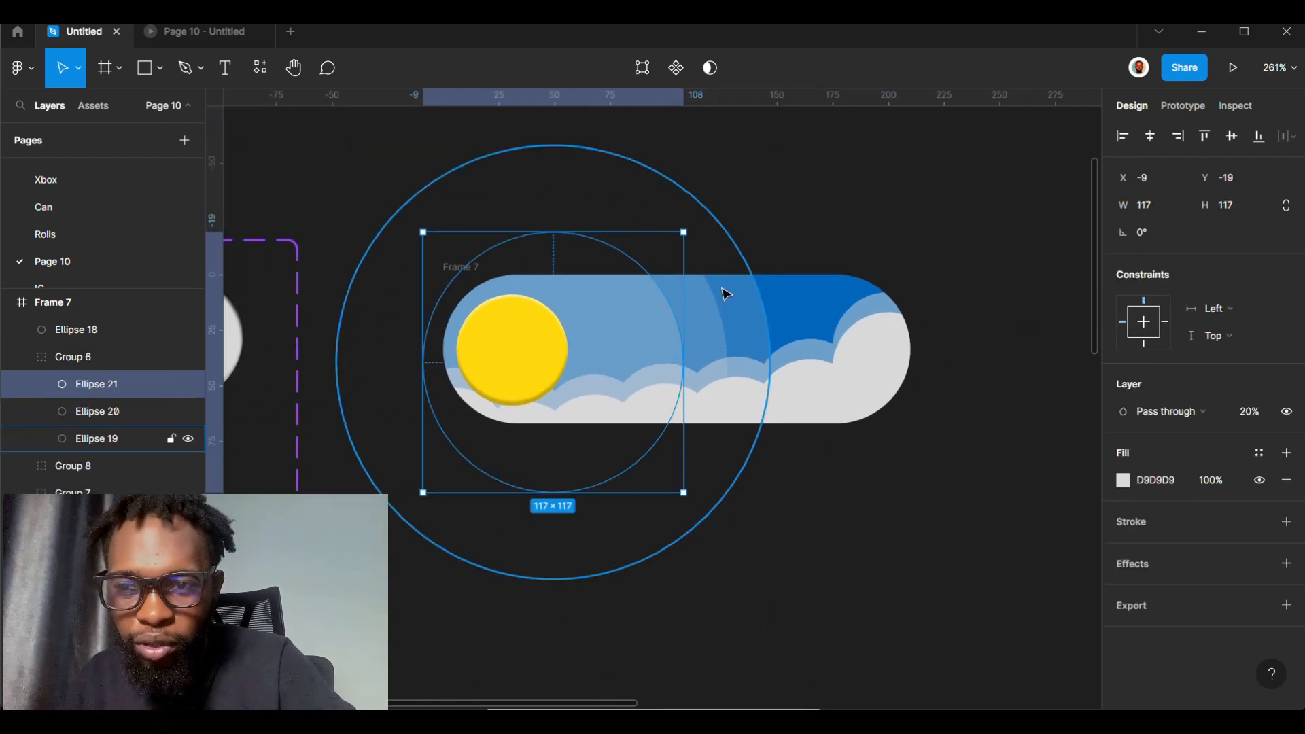
left_click(724, 310)
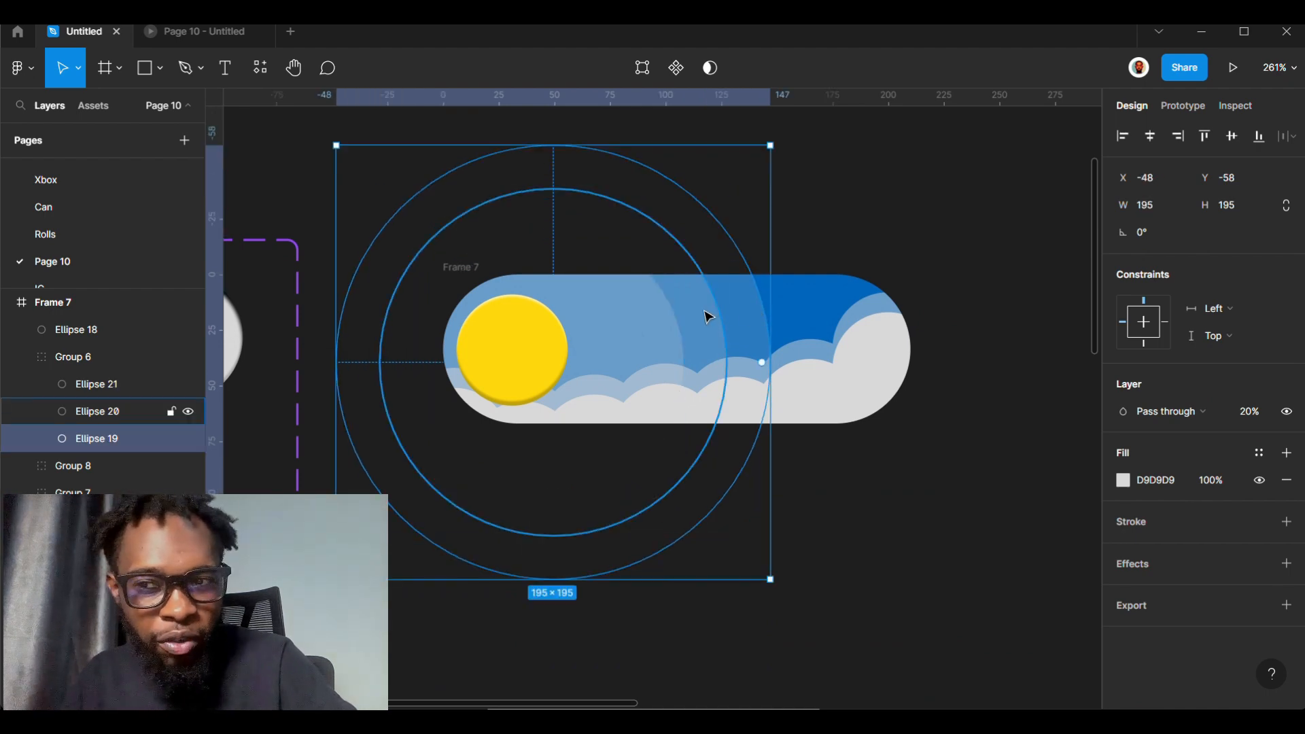
left_click(664, 326)
left_click(715, 324)
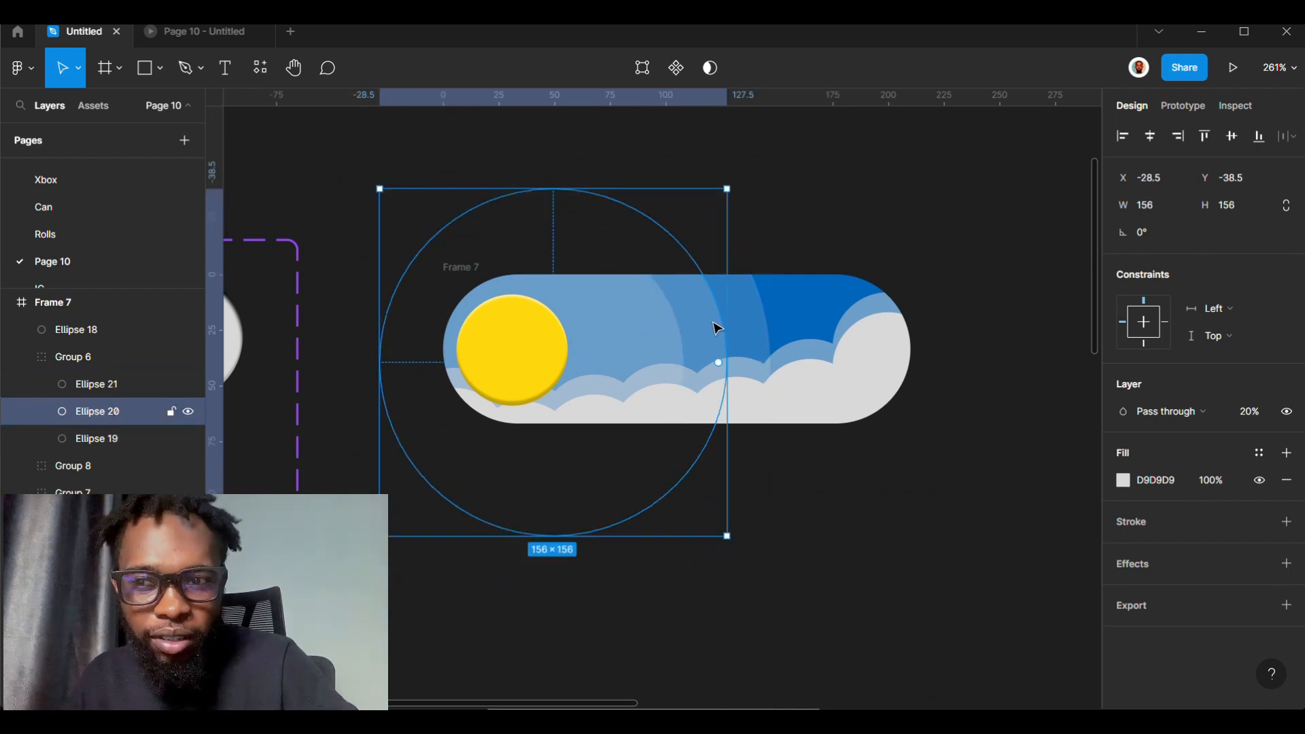
left_click(769, 319)
left_click(904, 237)
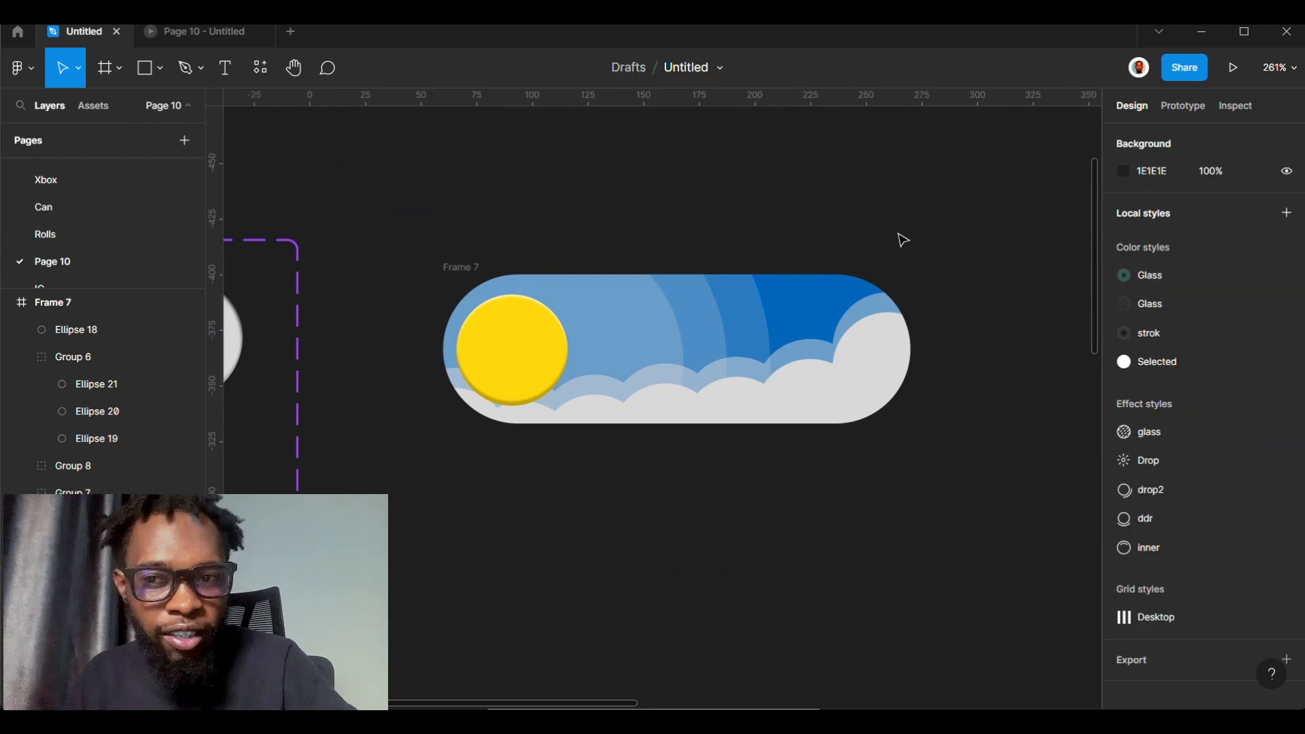
- Nudge the translucent cloud group left and down within the pill frame to X -23, Y 8
left_click(804, 359)
key("Left")
key("Left")
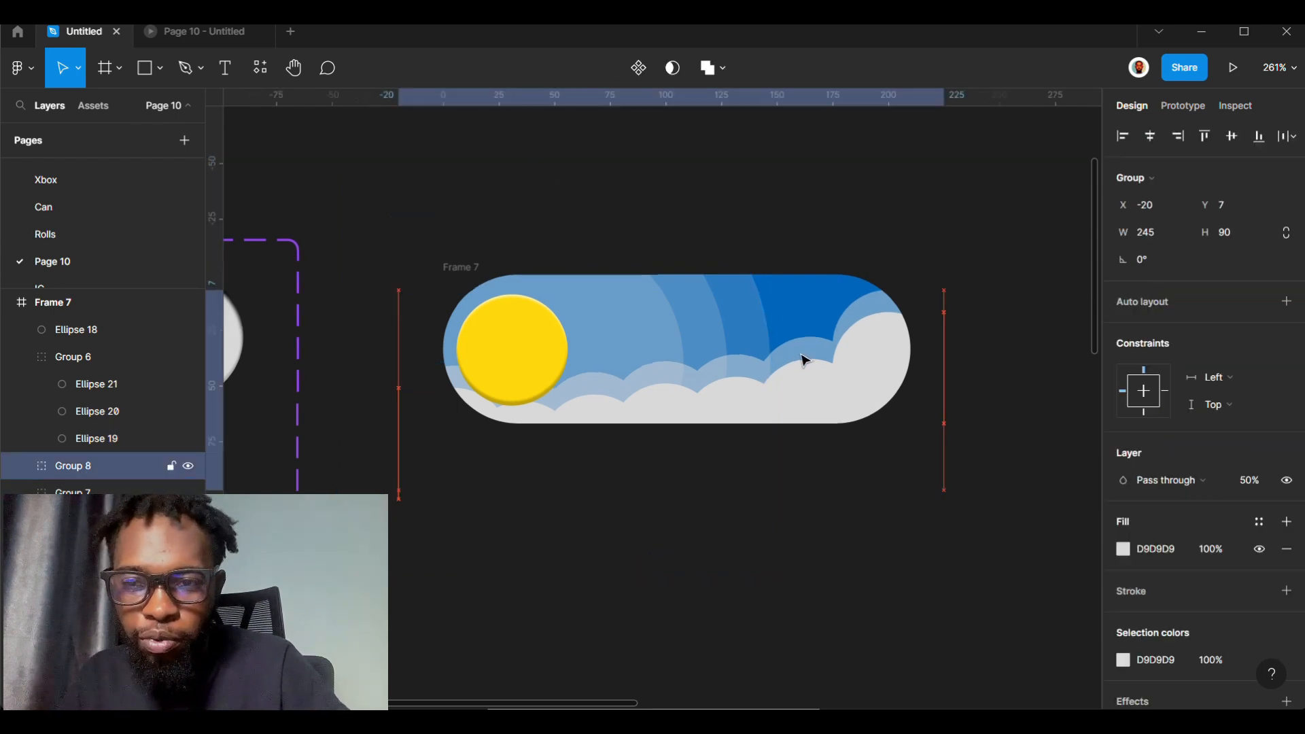
key("Up")
key("Up")
key("Left")
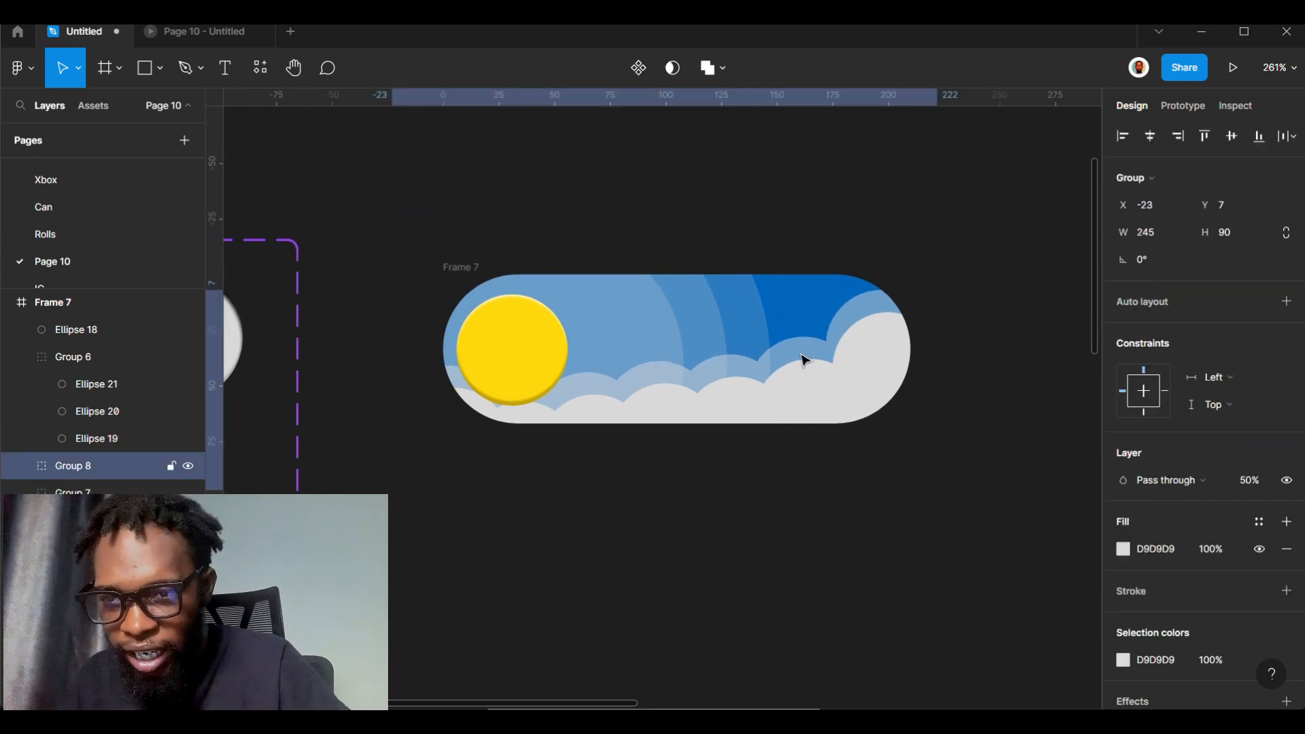
key("Down")
key("Down")
key("Down")
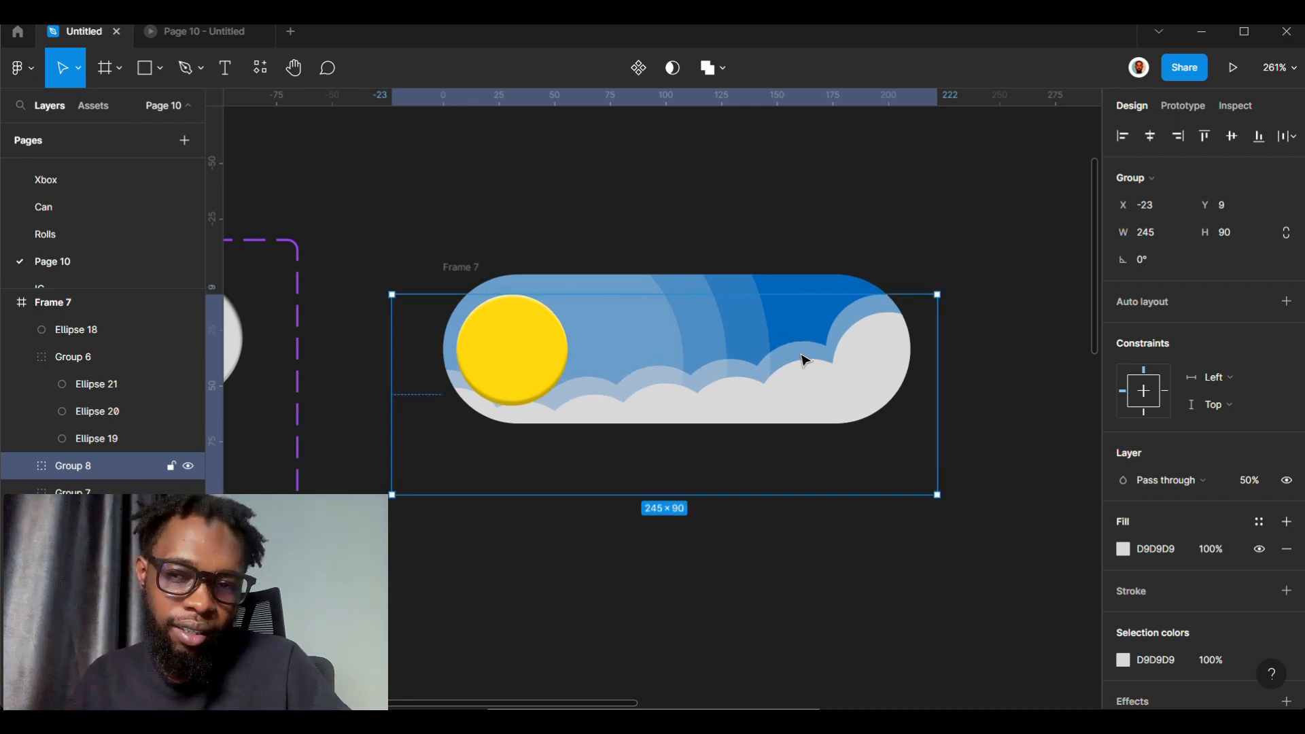
key("Up")
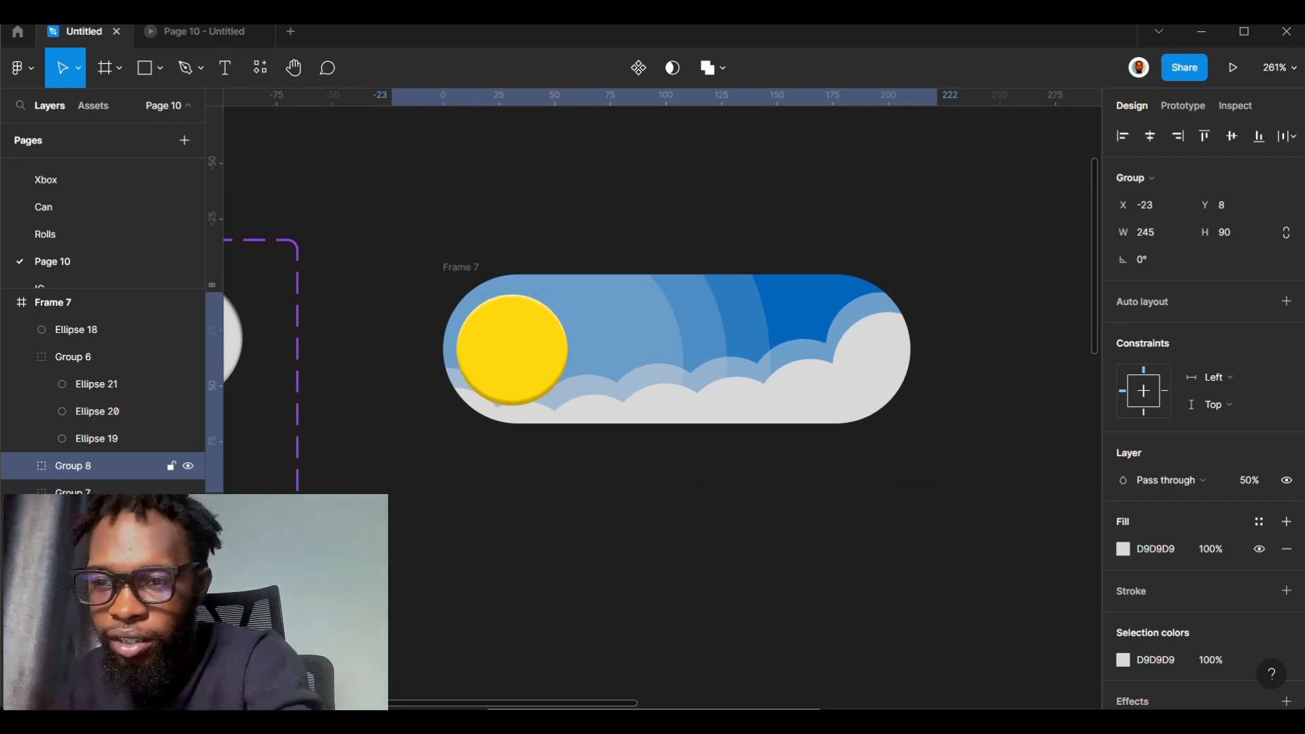
- Wrap the yellow sun ellipse in its own frame and give that frame a corner radius of 25
scroll(825, 358, "down", 5)
scroll(577, 212, "up", 3)
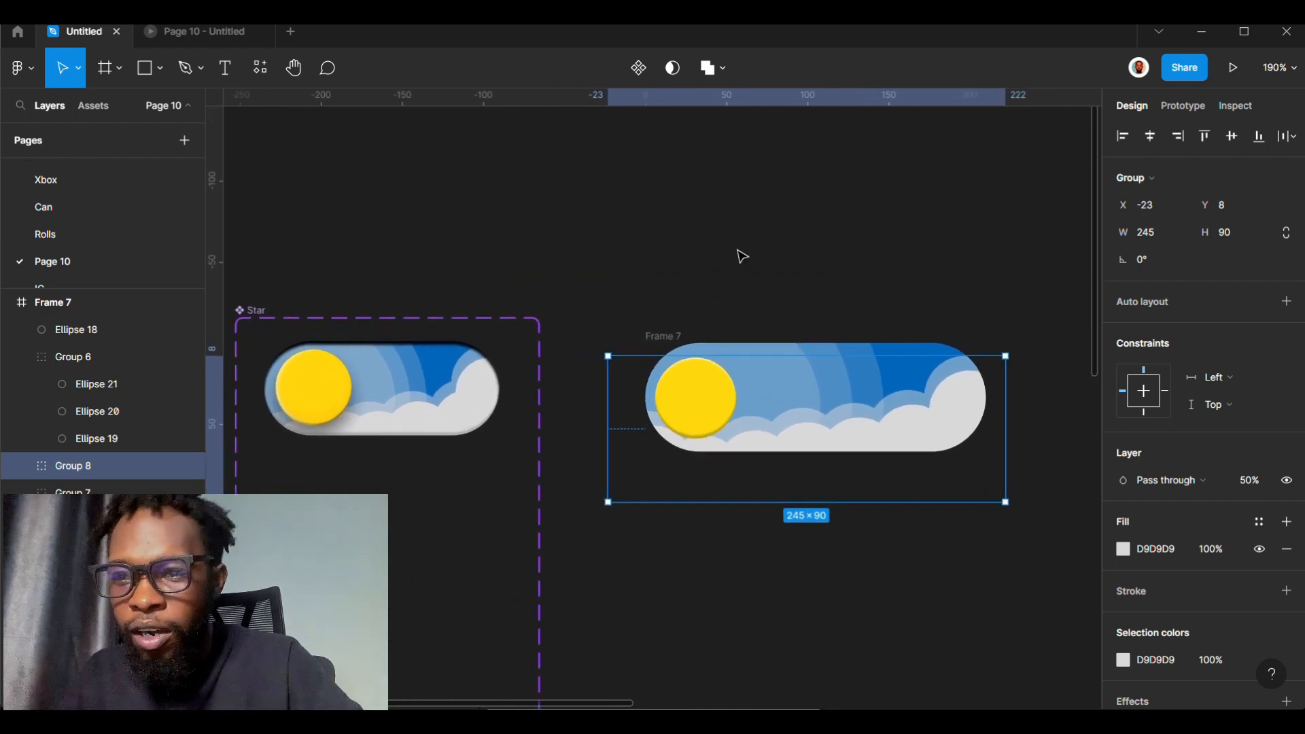
left_click(700, 424)
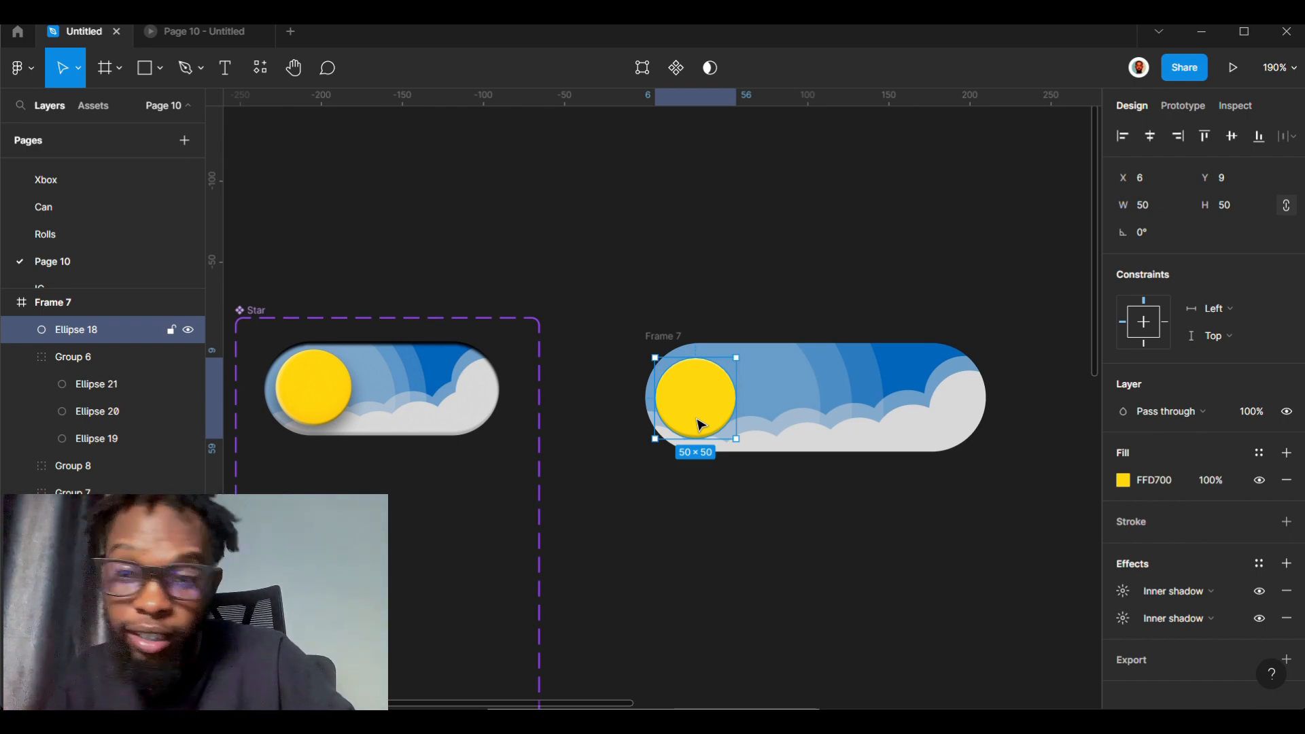
right_click(698, 422)
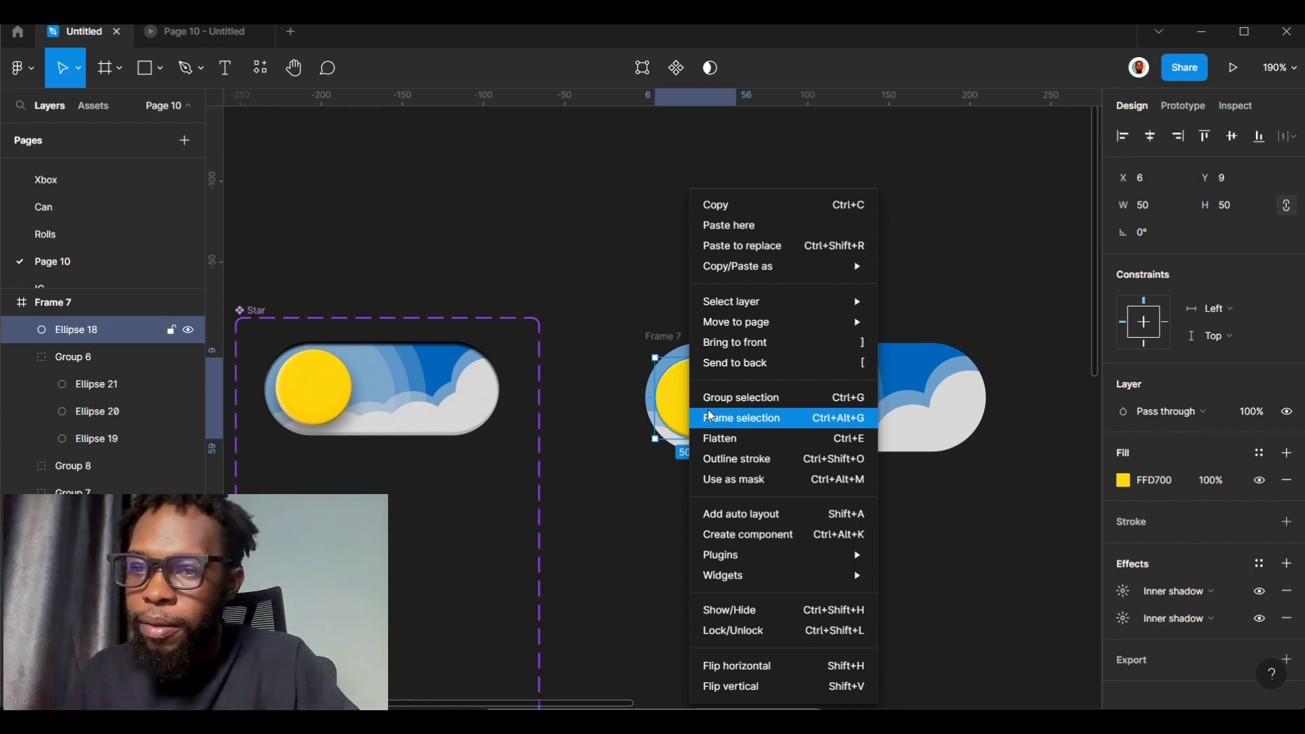
left_click(714, 418)
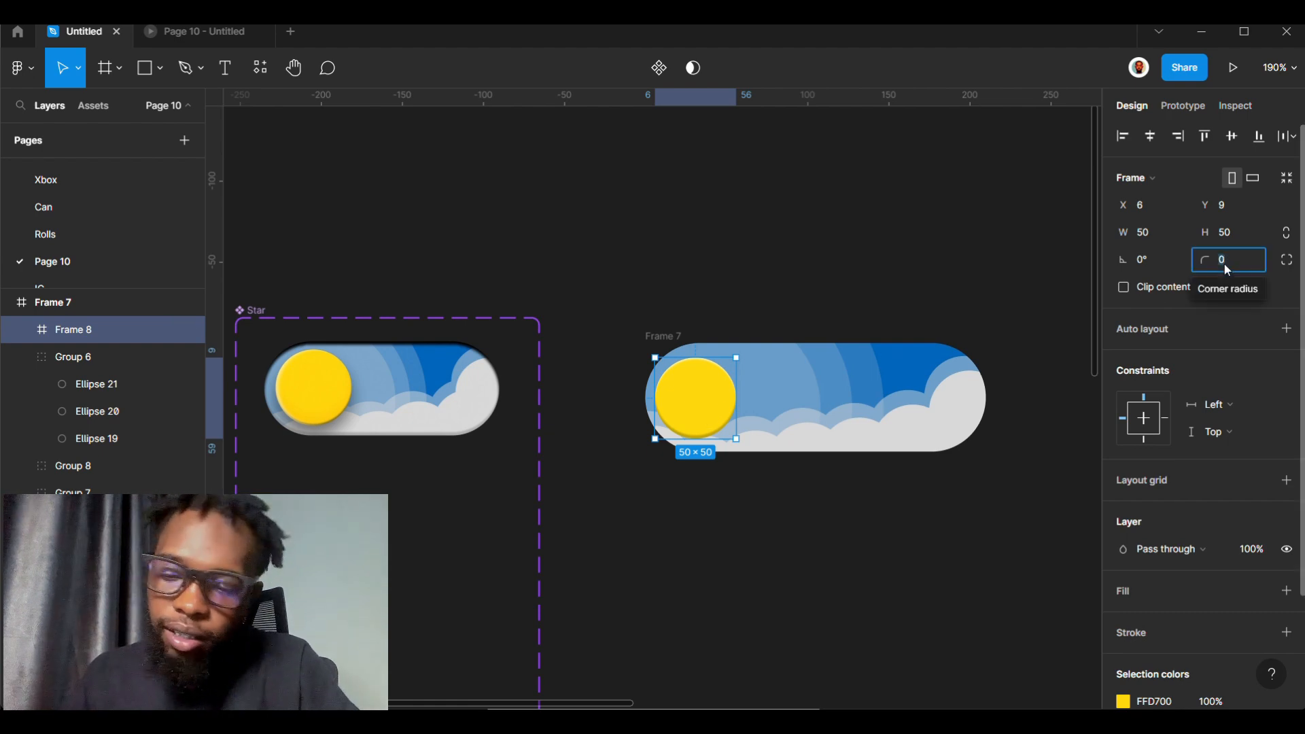
type("25")
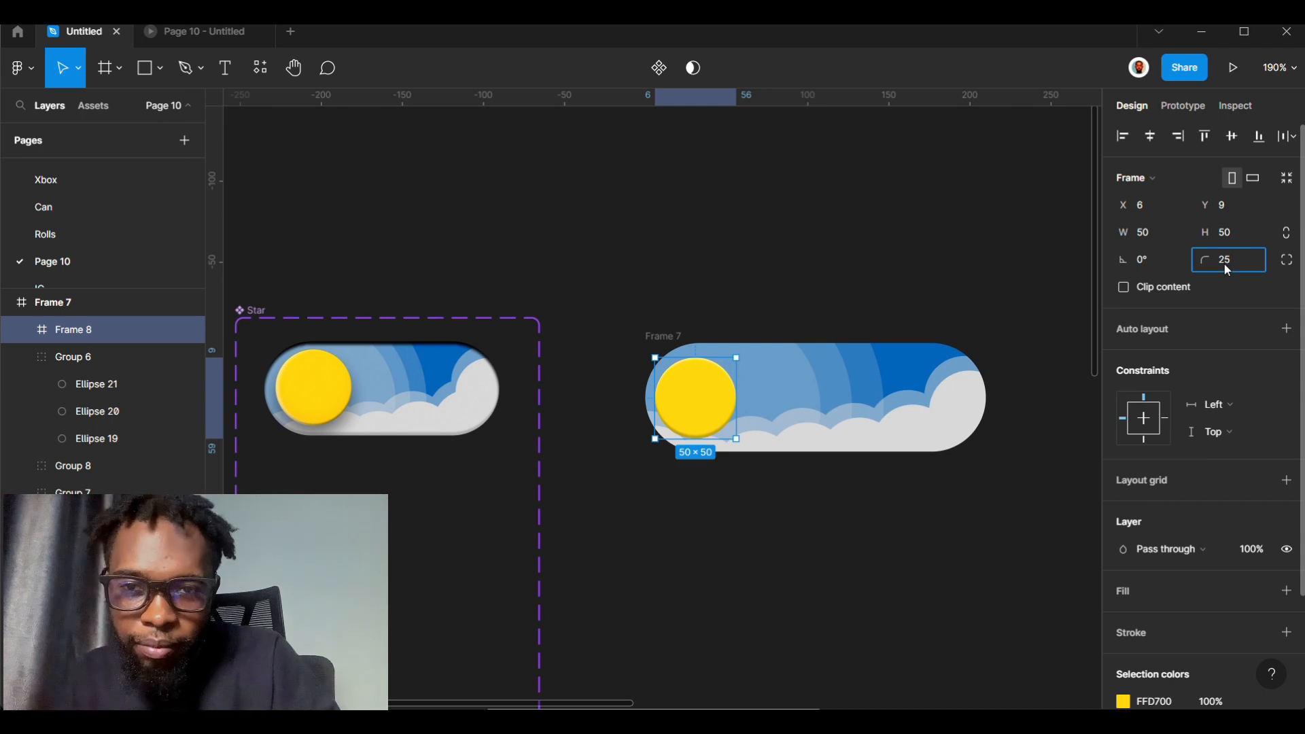
key("Return")
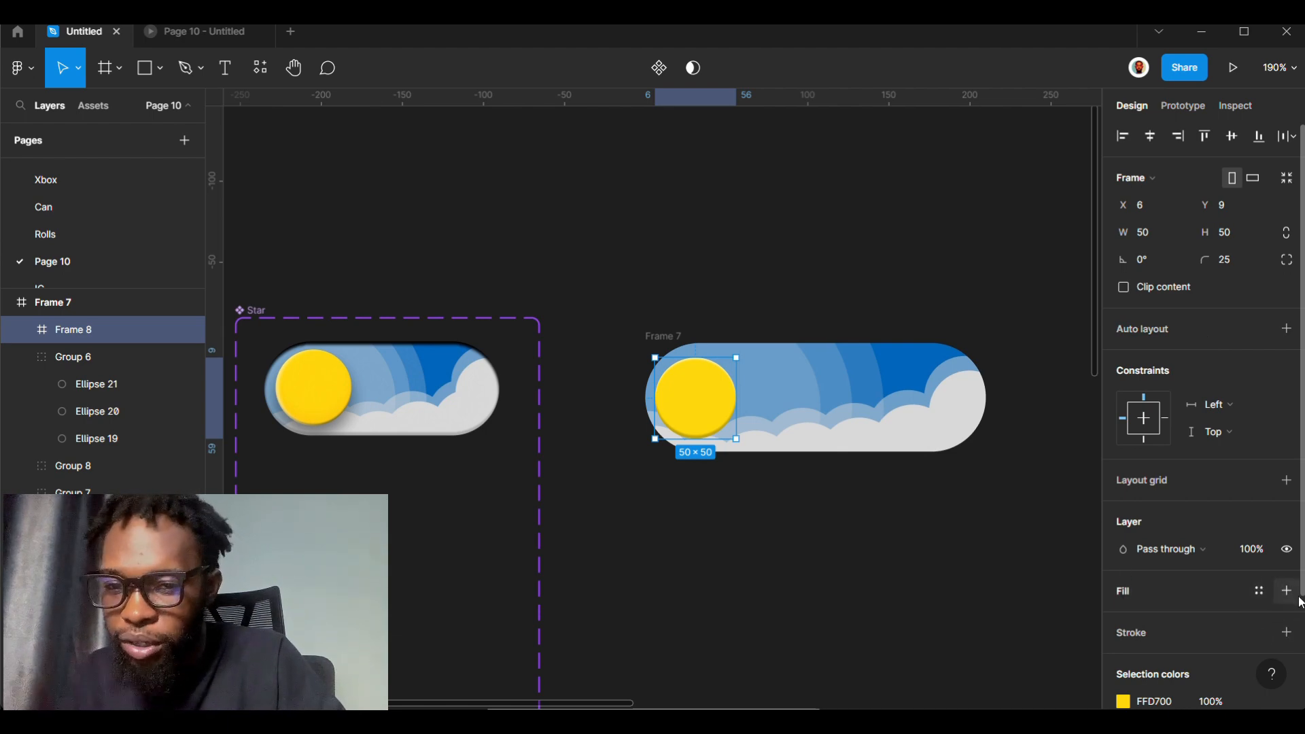
scroll(1299, 605, "down", 2)
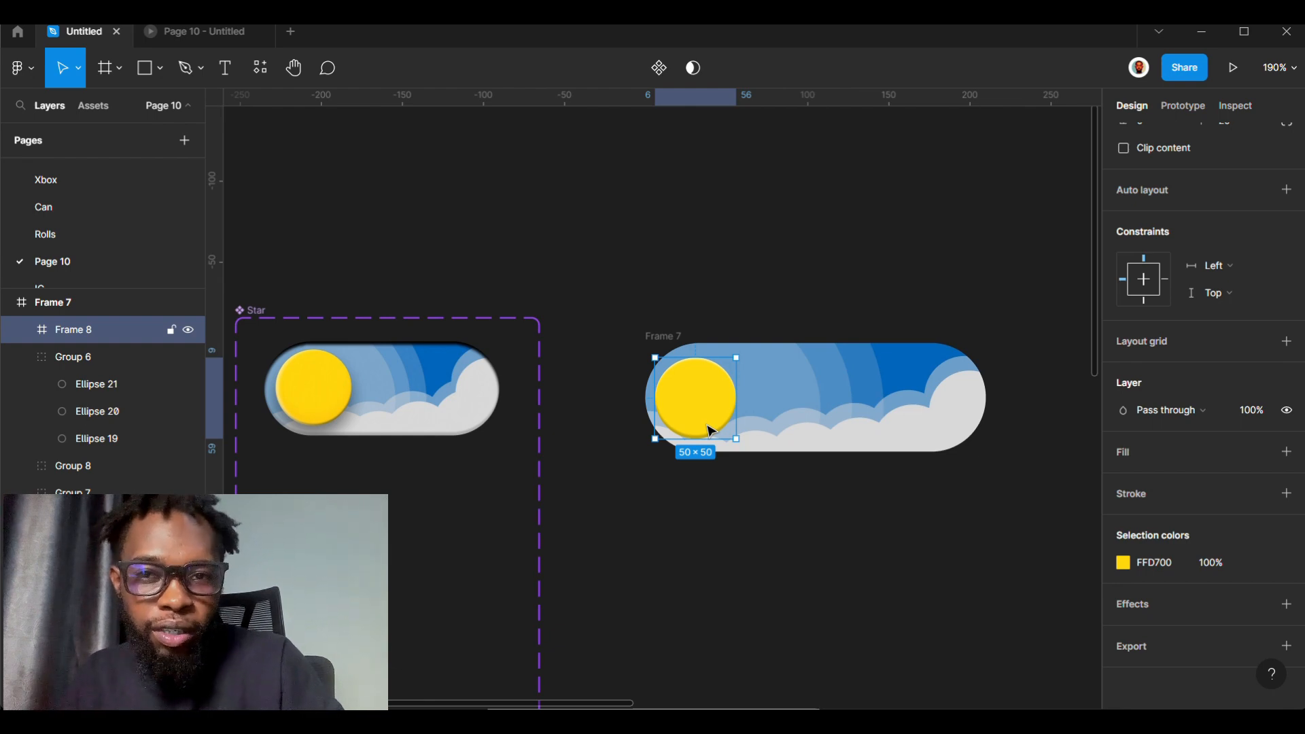
scroll(1203, 401, "up", 1)
left_click(1226, 211)
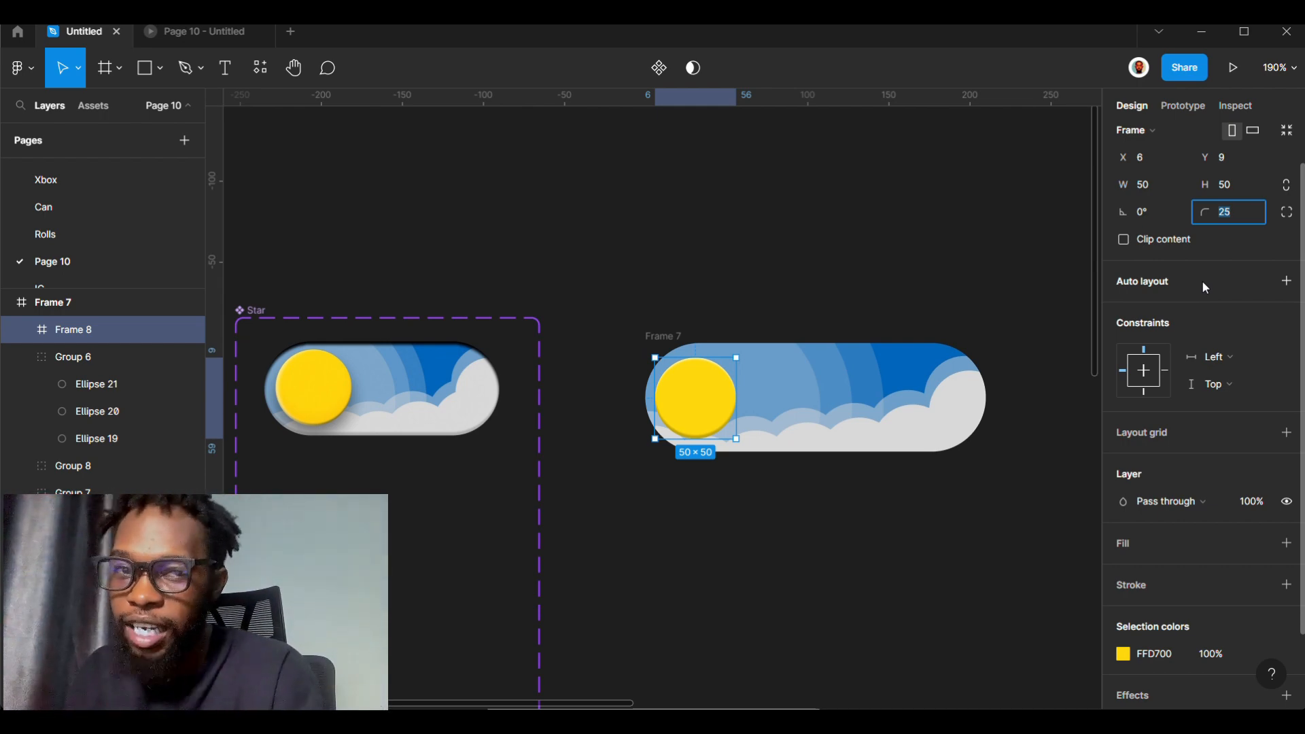
left_click(1199, 255)
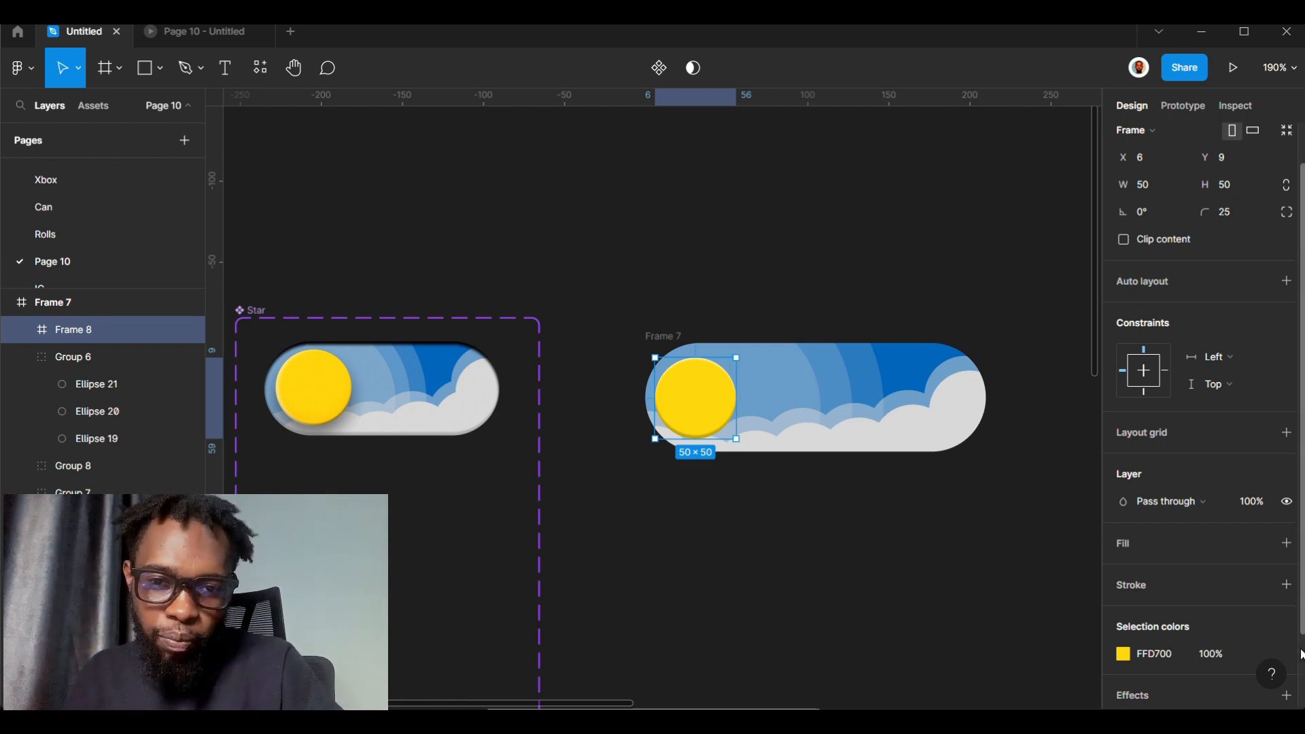
- Add a drop shadow to the sun's frame with an X offset of 4 and clear the selection
scroll(1301, 654, "down", 2)
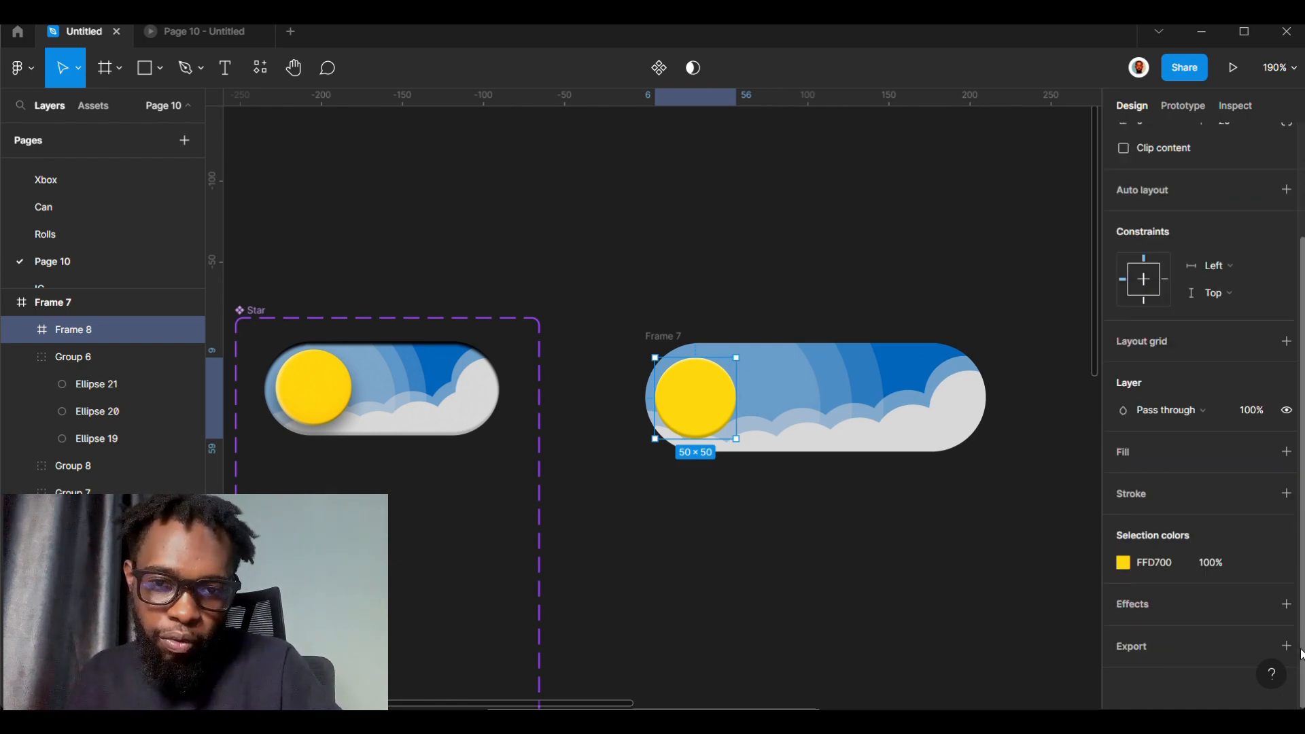
left_click(1286, 606)
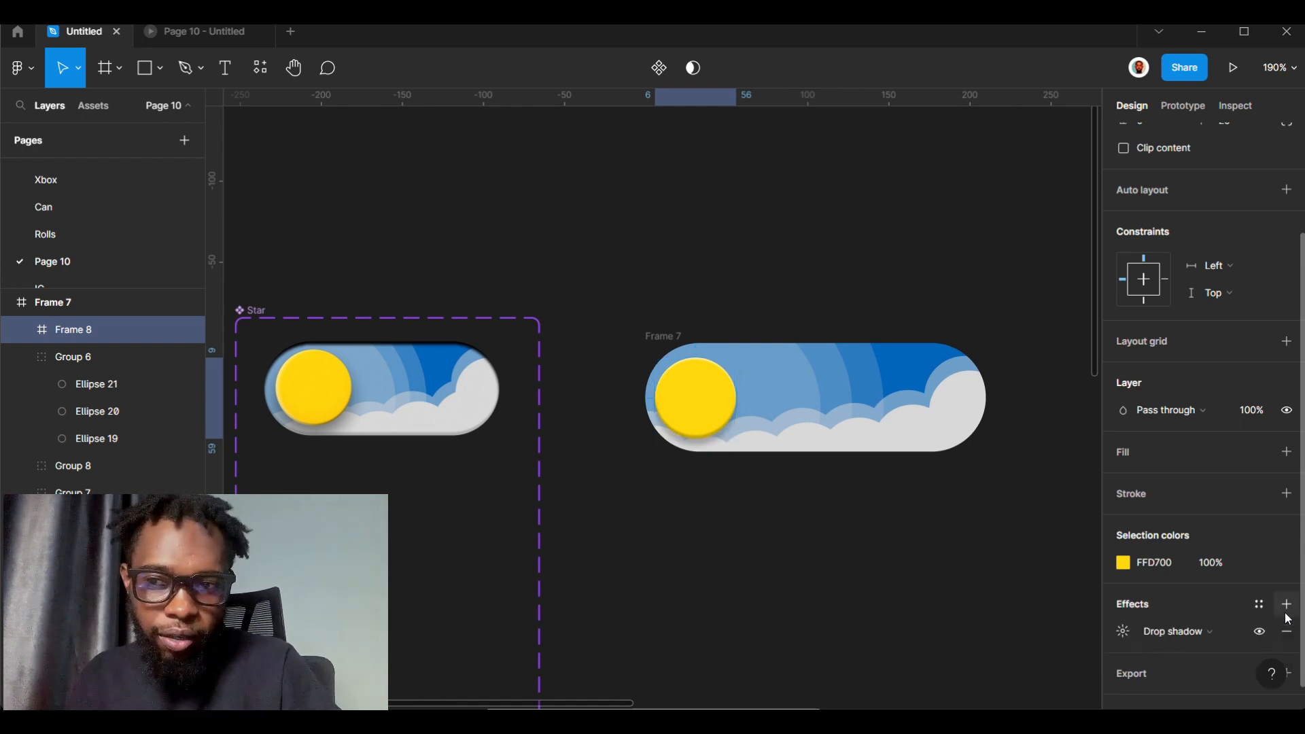
scroll(783, 476, "up", 6)
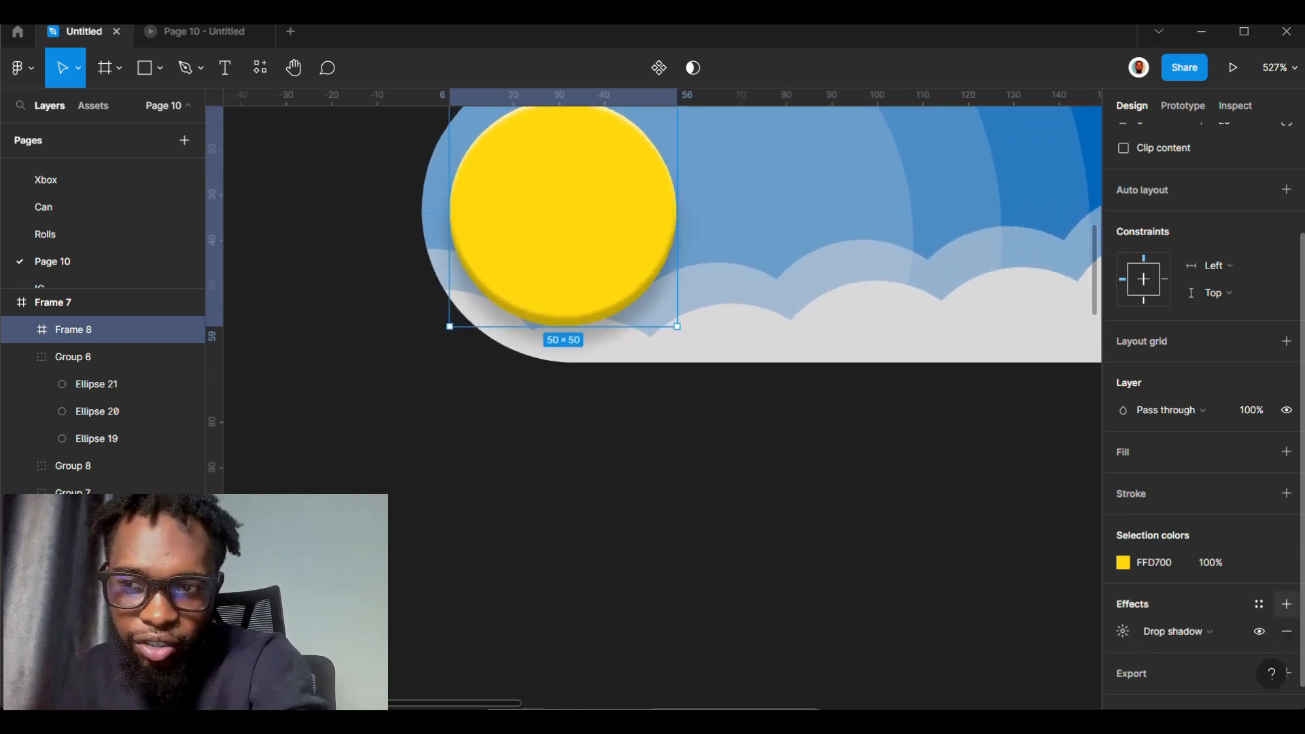
left_click(1123, 632)
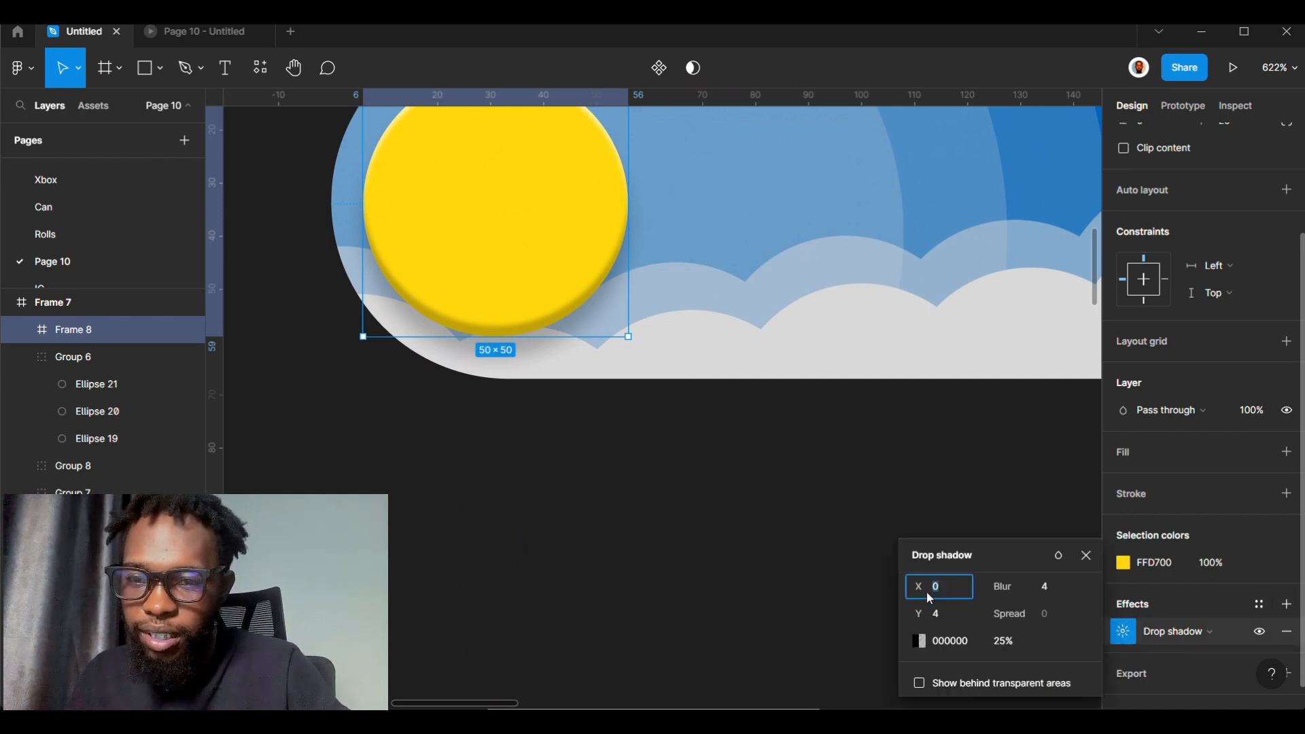
left_click_drag(921, 589, 928, 591)
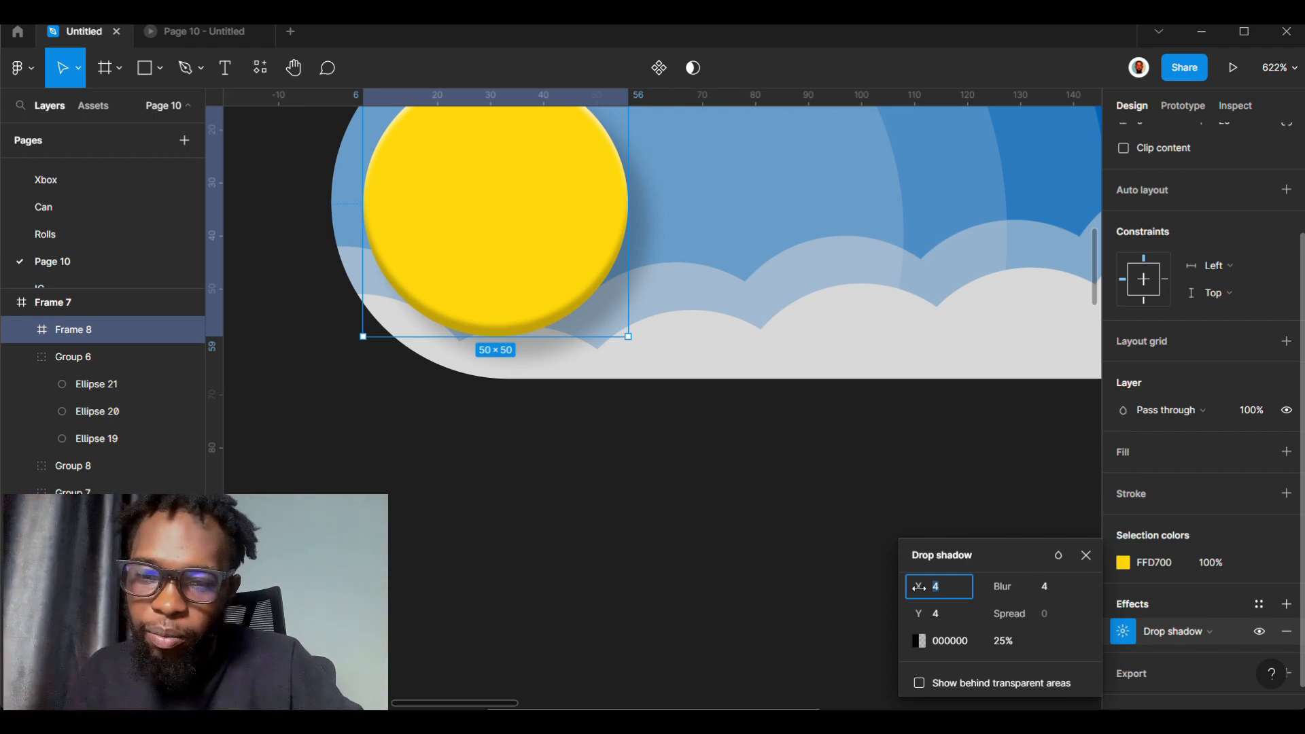
left_click(841, 578)
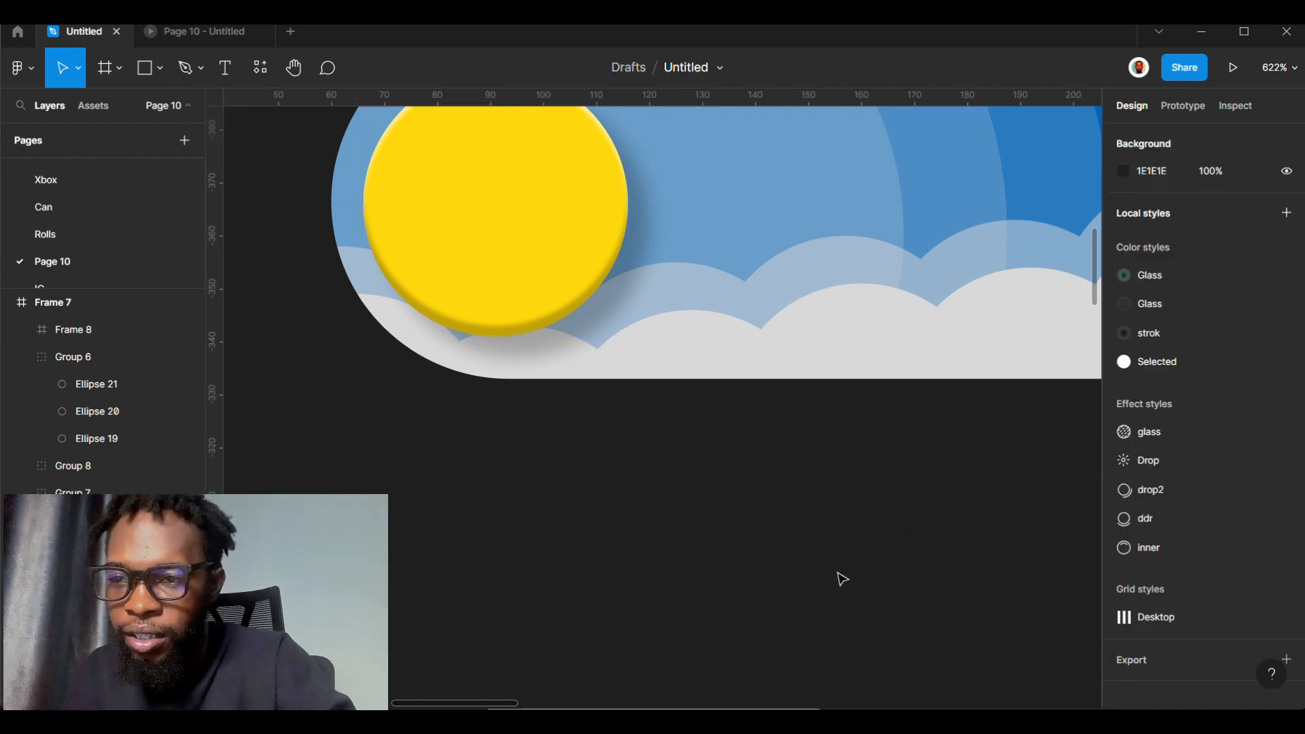
- Select the sun ellipse nested inside its frame
scroll(841, 578, "down", 3)
scroll(601, 418, "up", 1)
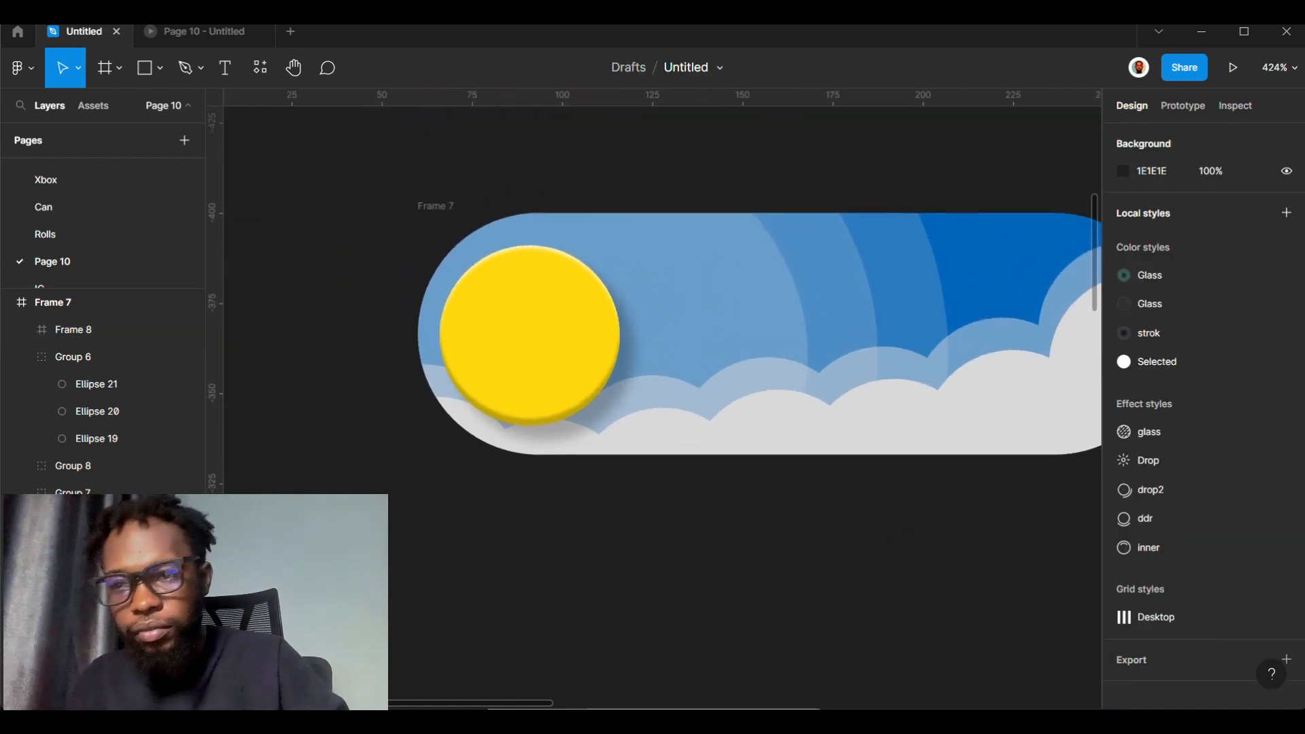
left_click(585, 395)
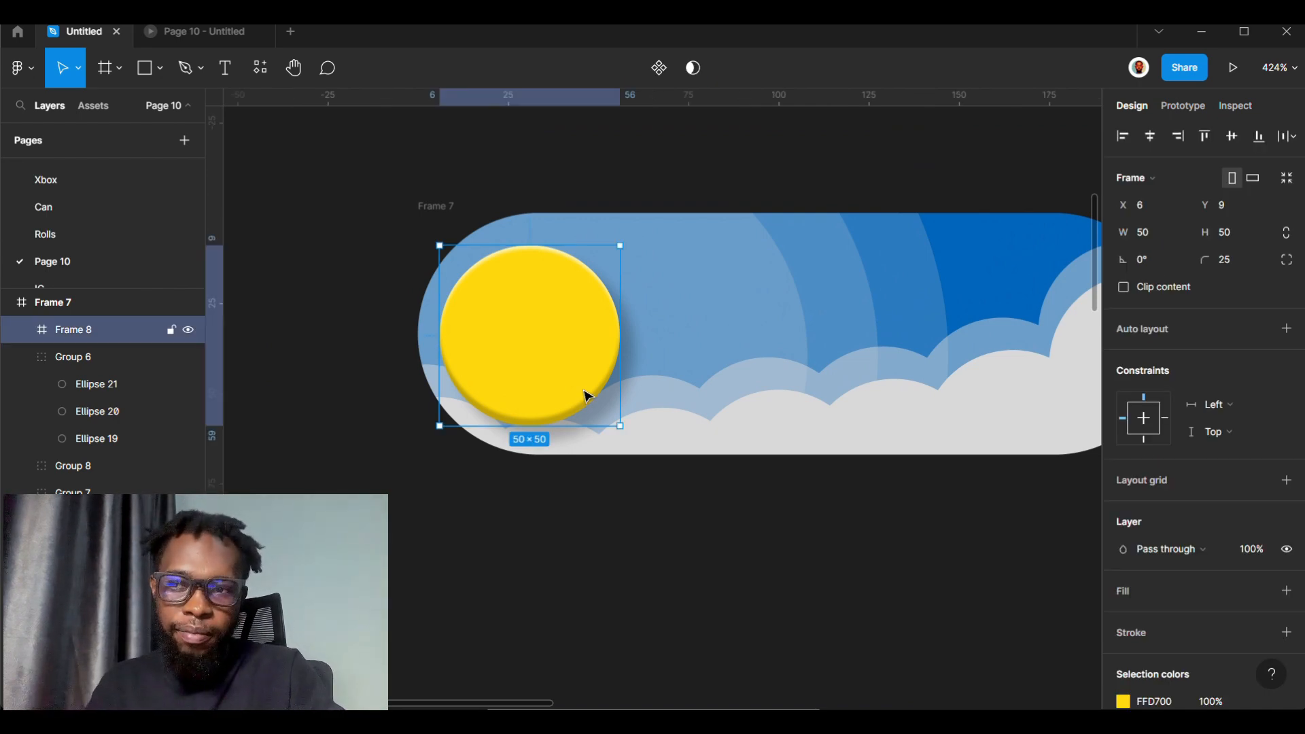
left_click(586, 394)
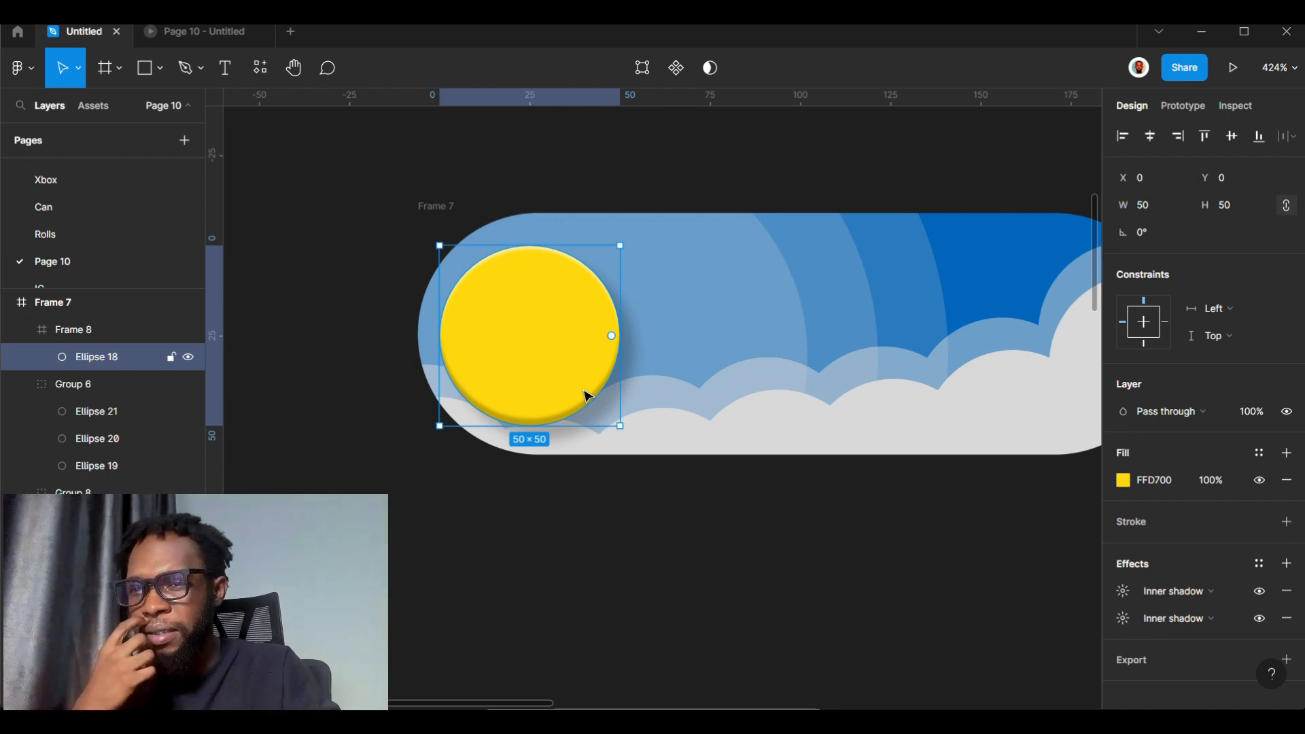
- Switch the finished toggle repeatedly between day and night in the prototype preview to examine its transition, and return to the design file
left_click(206, 46)
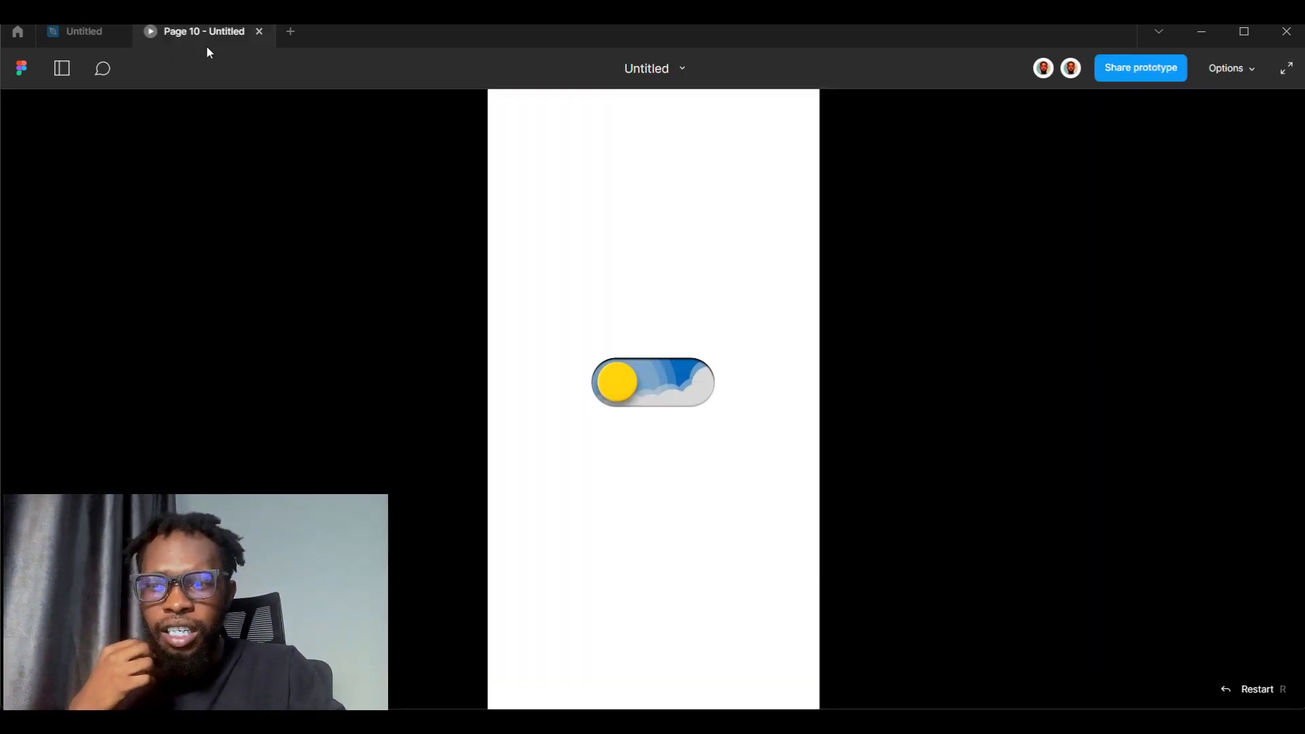
left_click(617, 399)
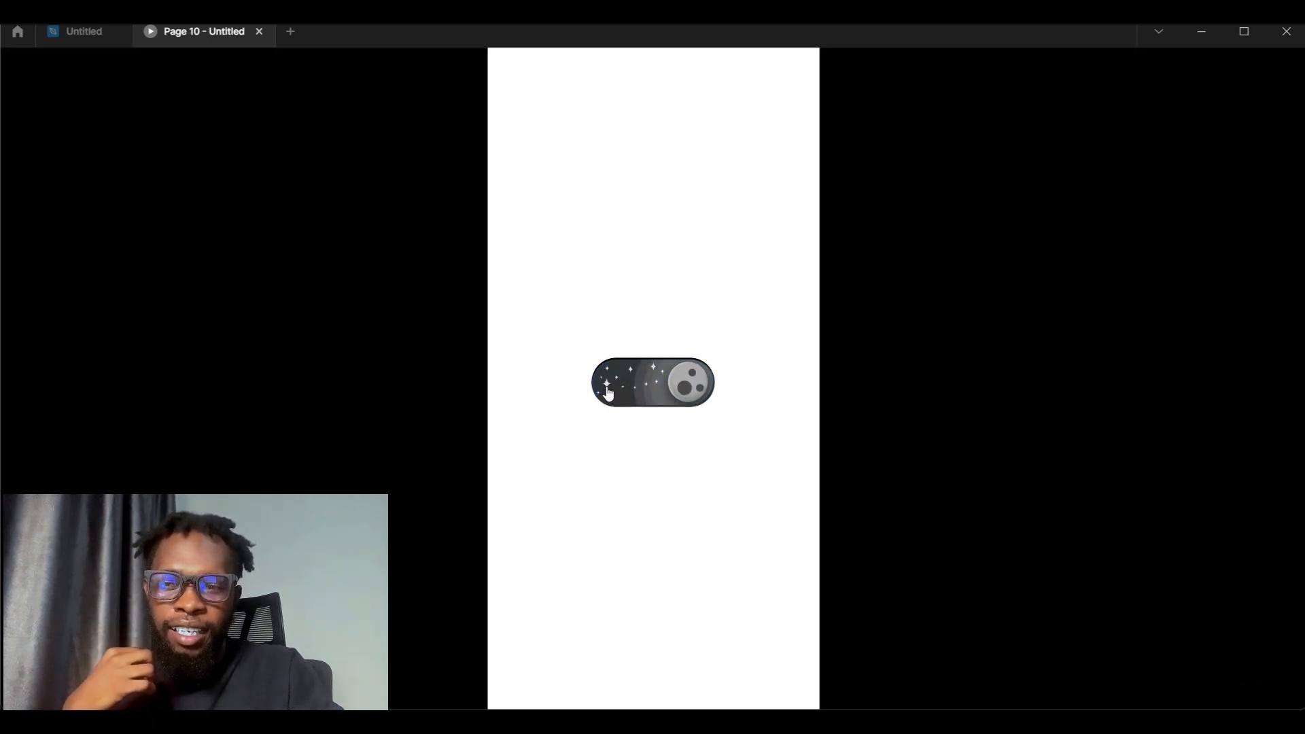
left_click(612, 394)
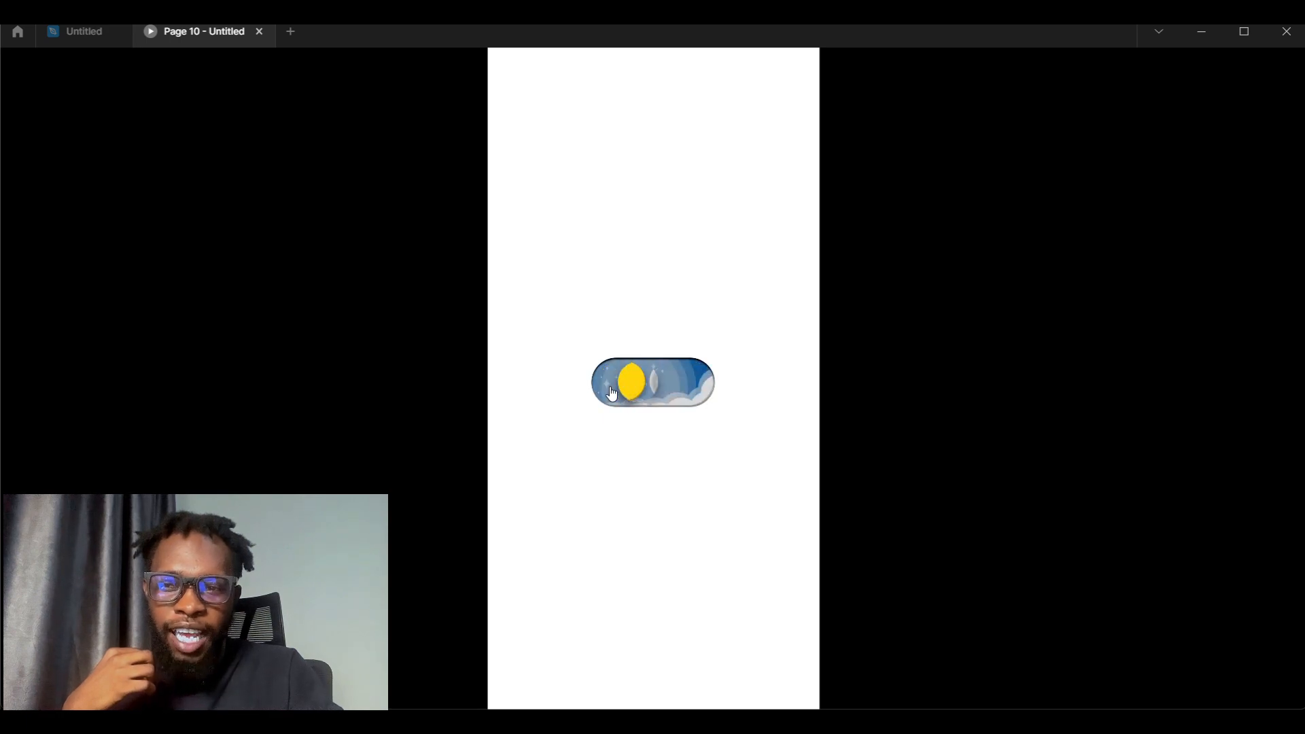
left_click(615, 394)
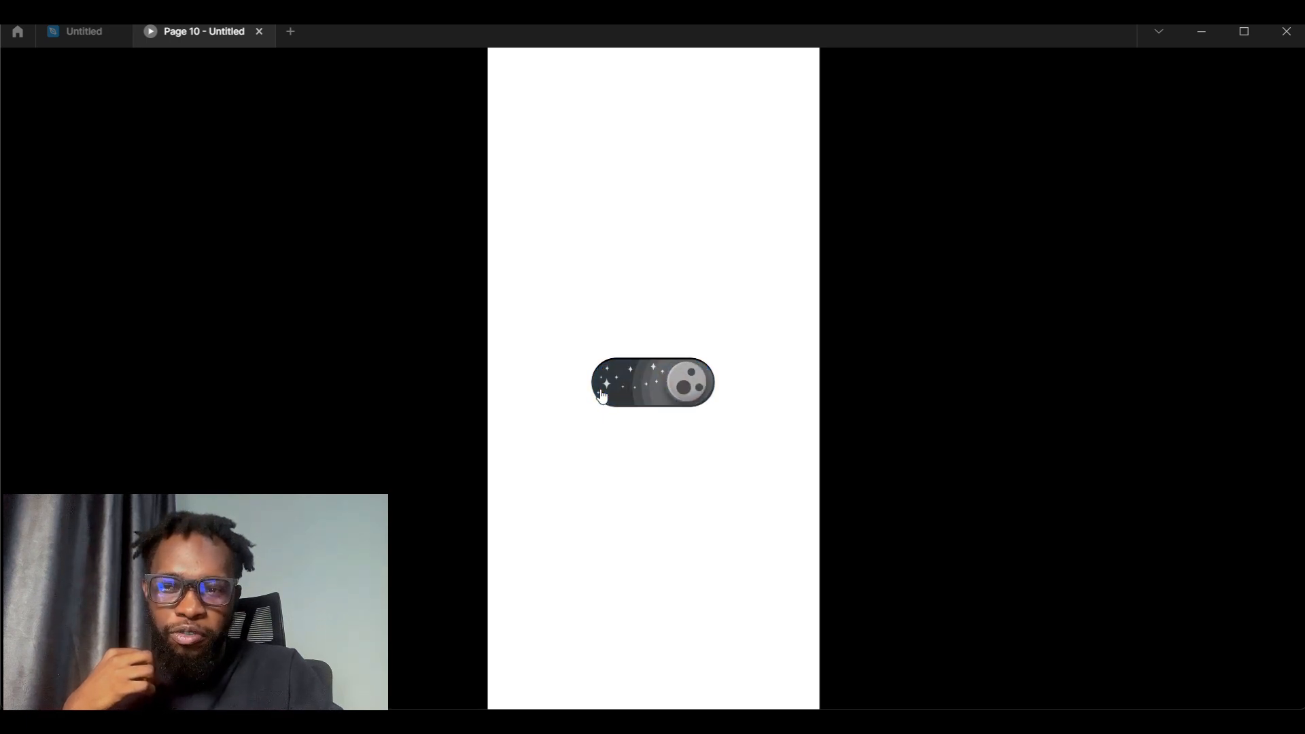
left_click(686, 396)
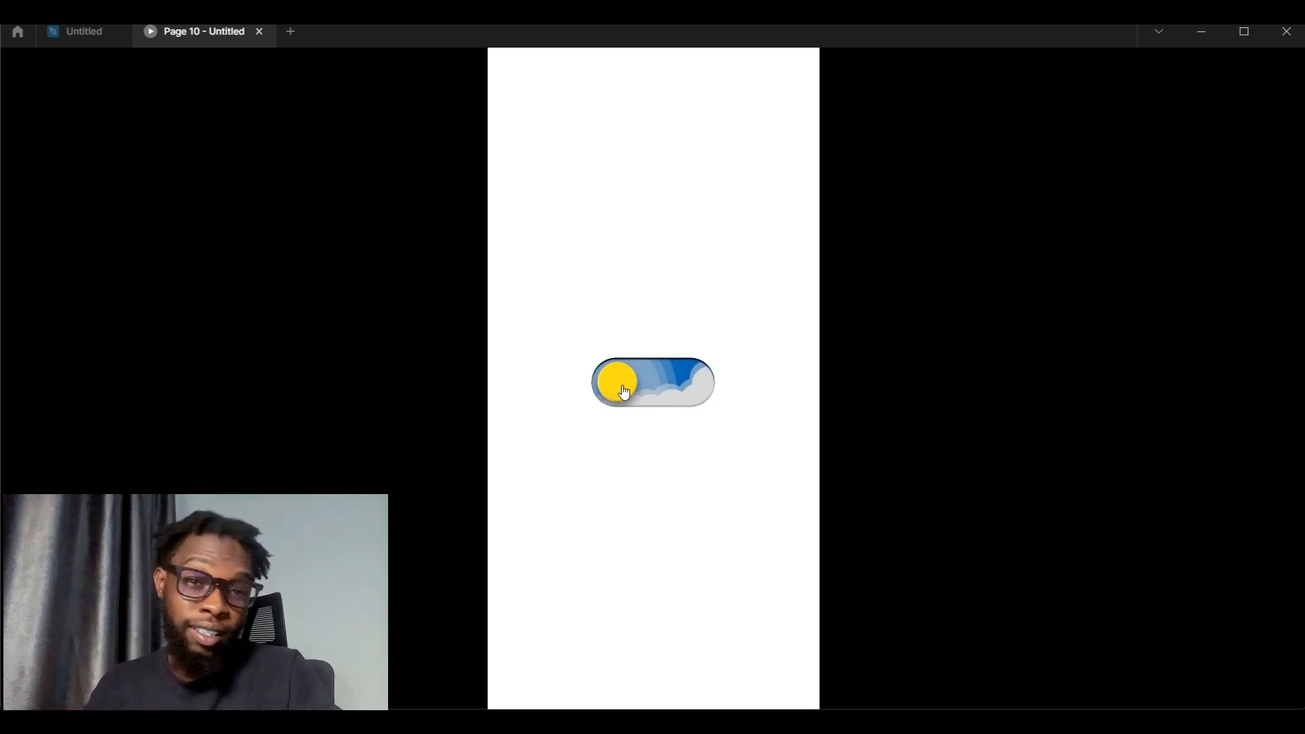
left_click(625, 393)
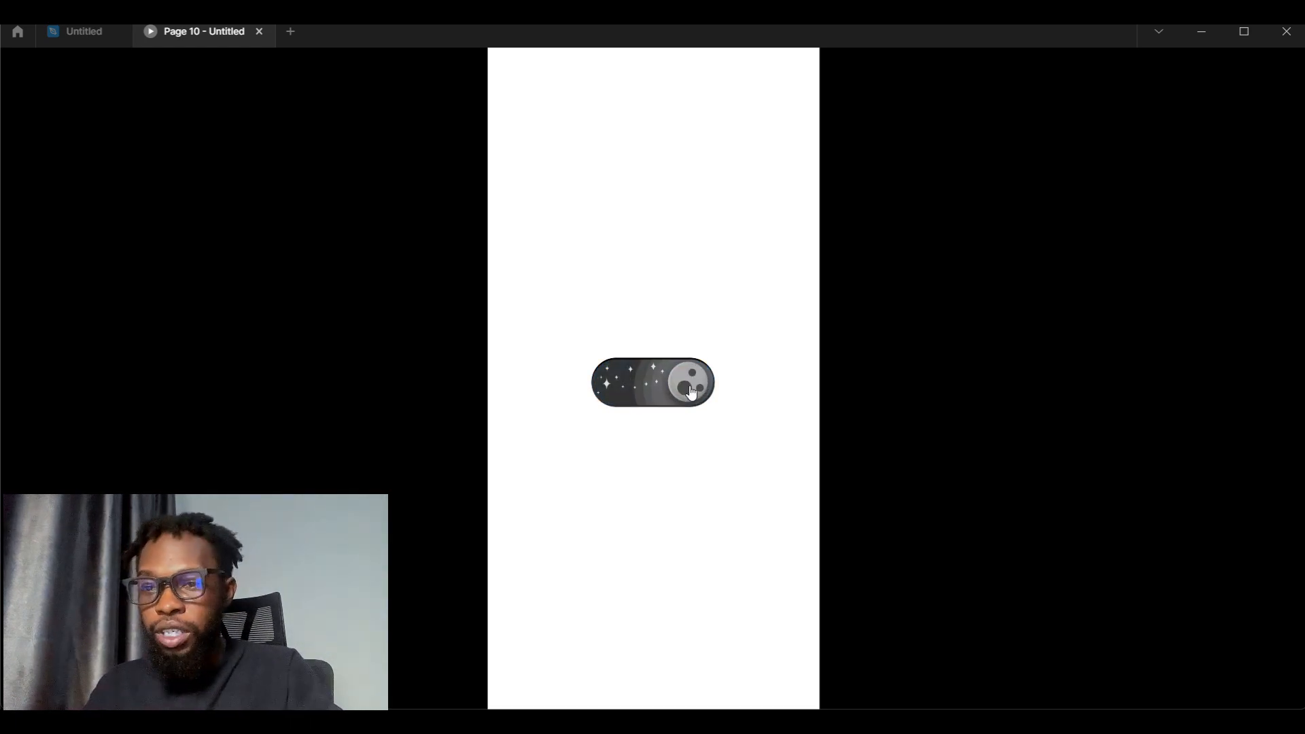
left_click(692, 393)
left_click(618, 399)
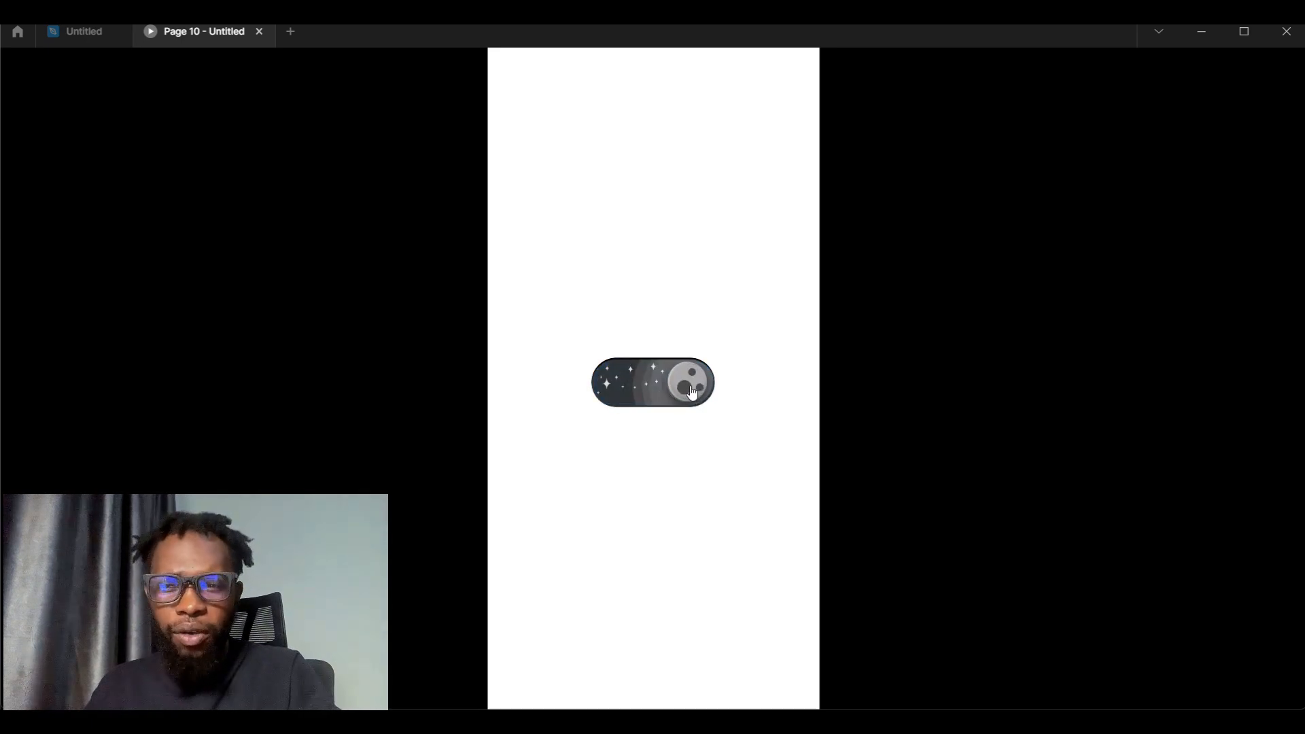
left_click(692, 393)
left_click(620, 396)
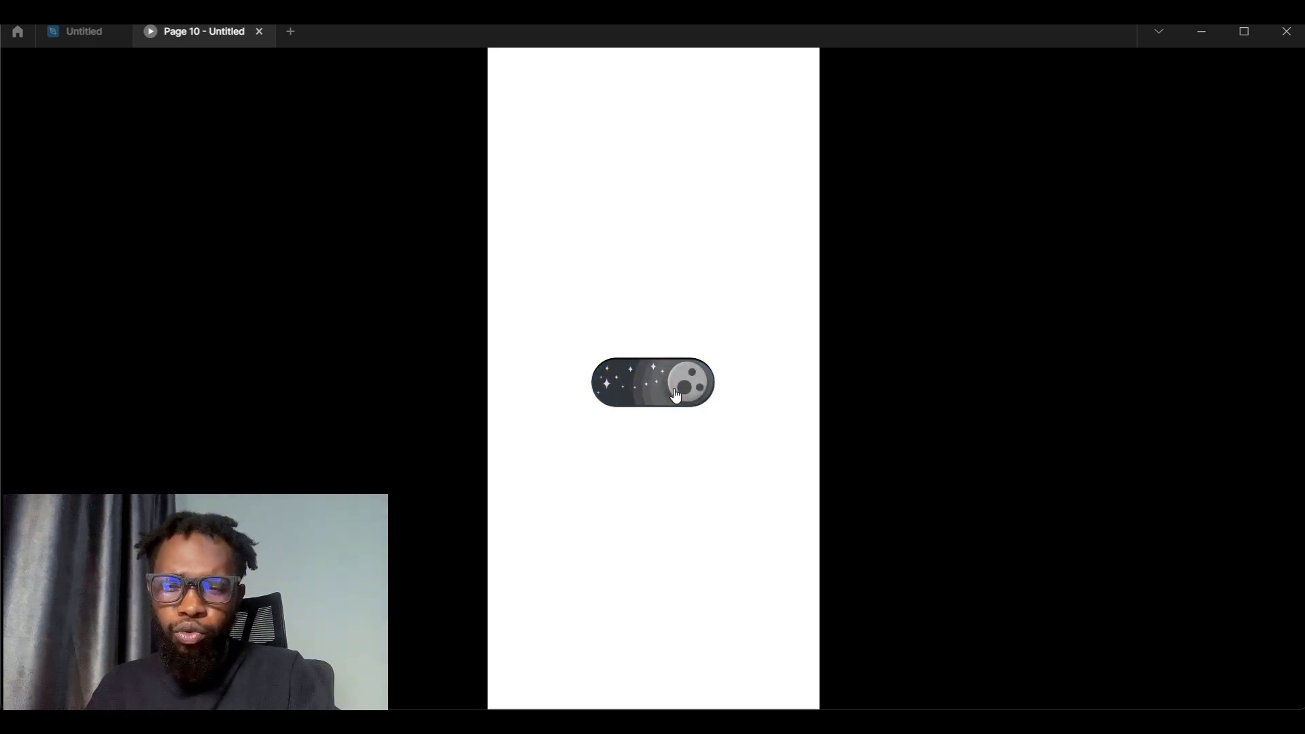
left_click(677, 396)
left_click(618, 399)
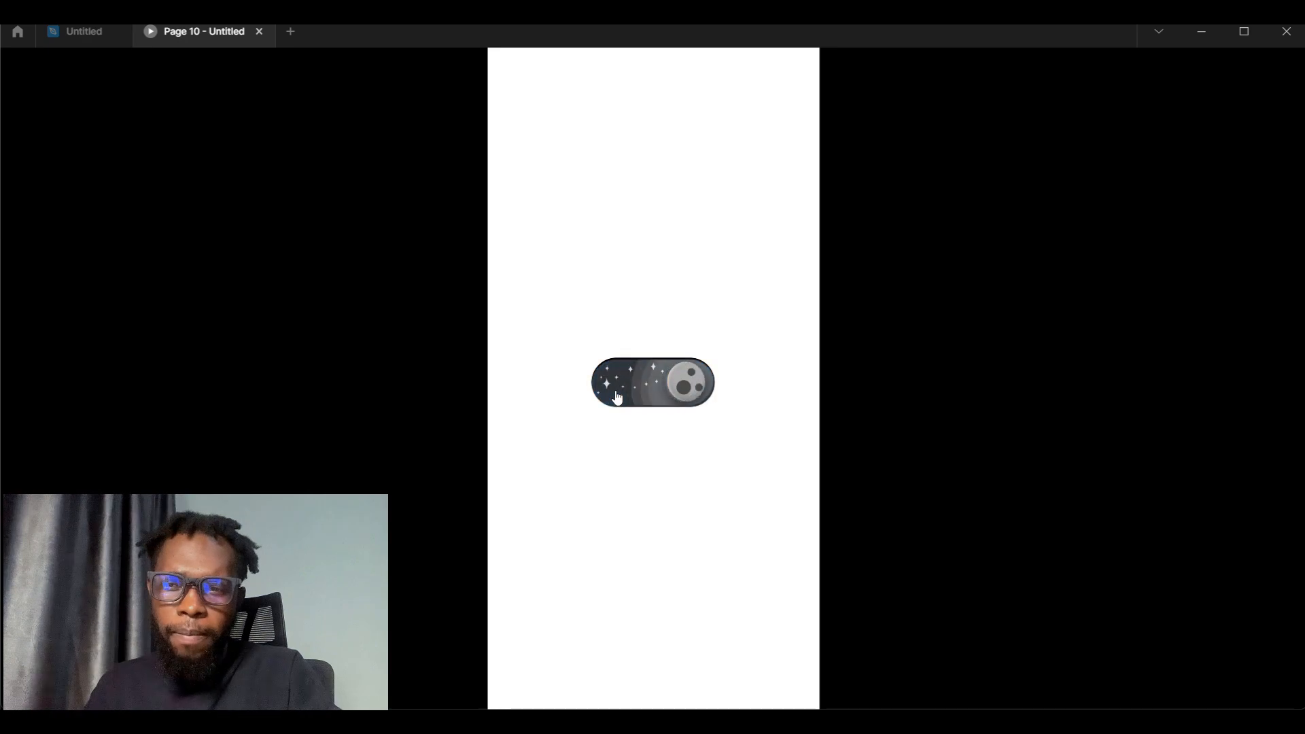
left_click(622, 396)
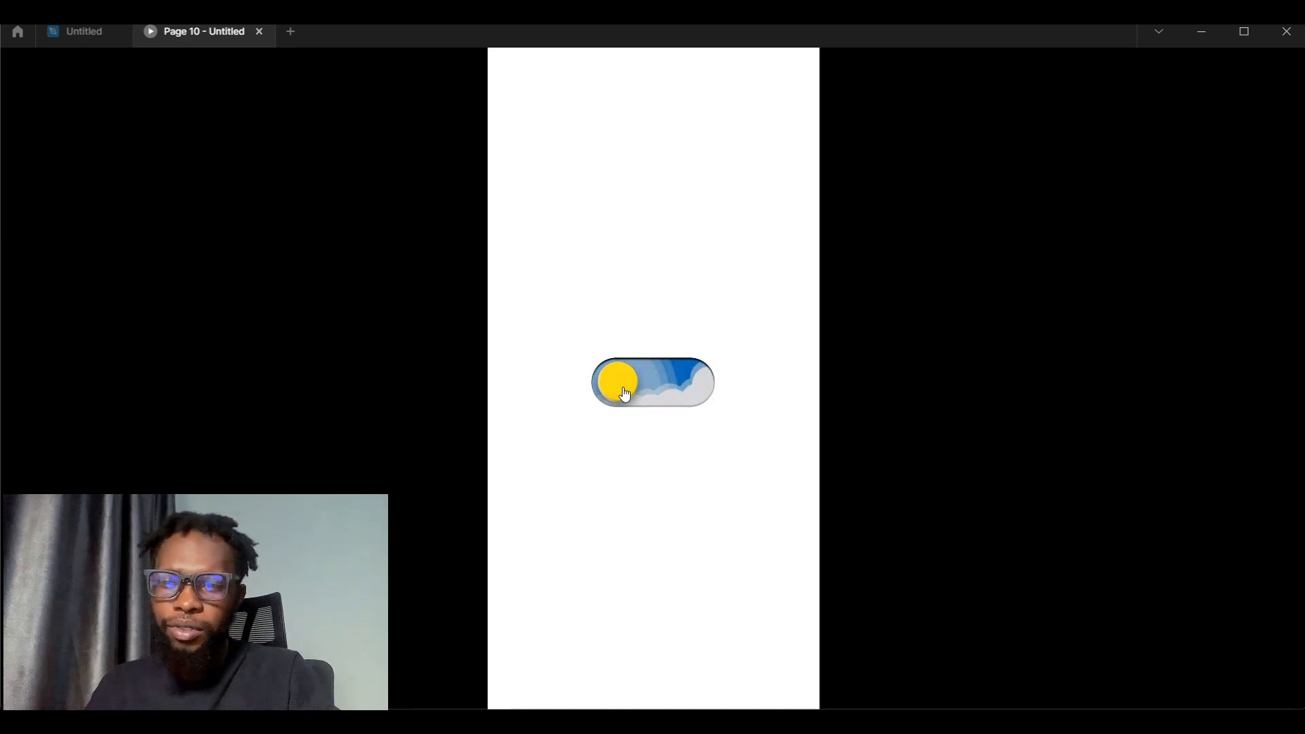
left_click(625, 395)
left_click(628, 394)
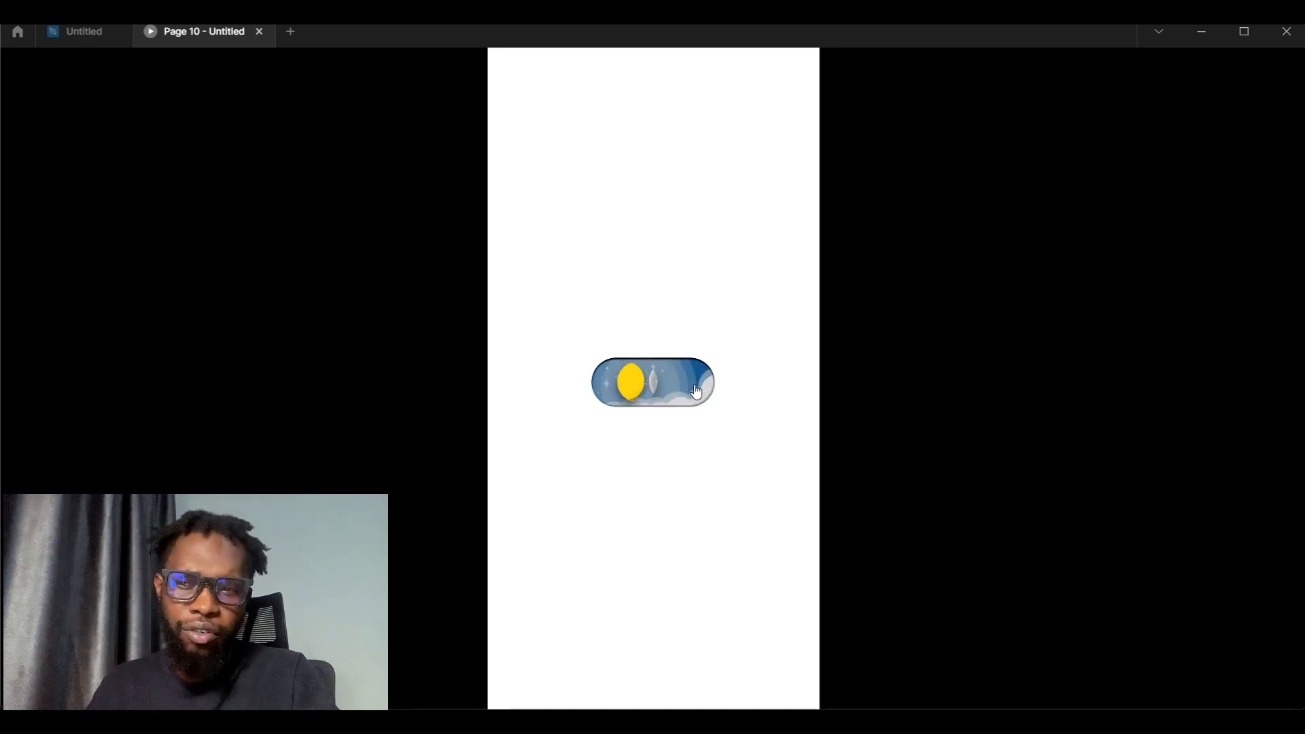
left_click(625, 394)
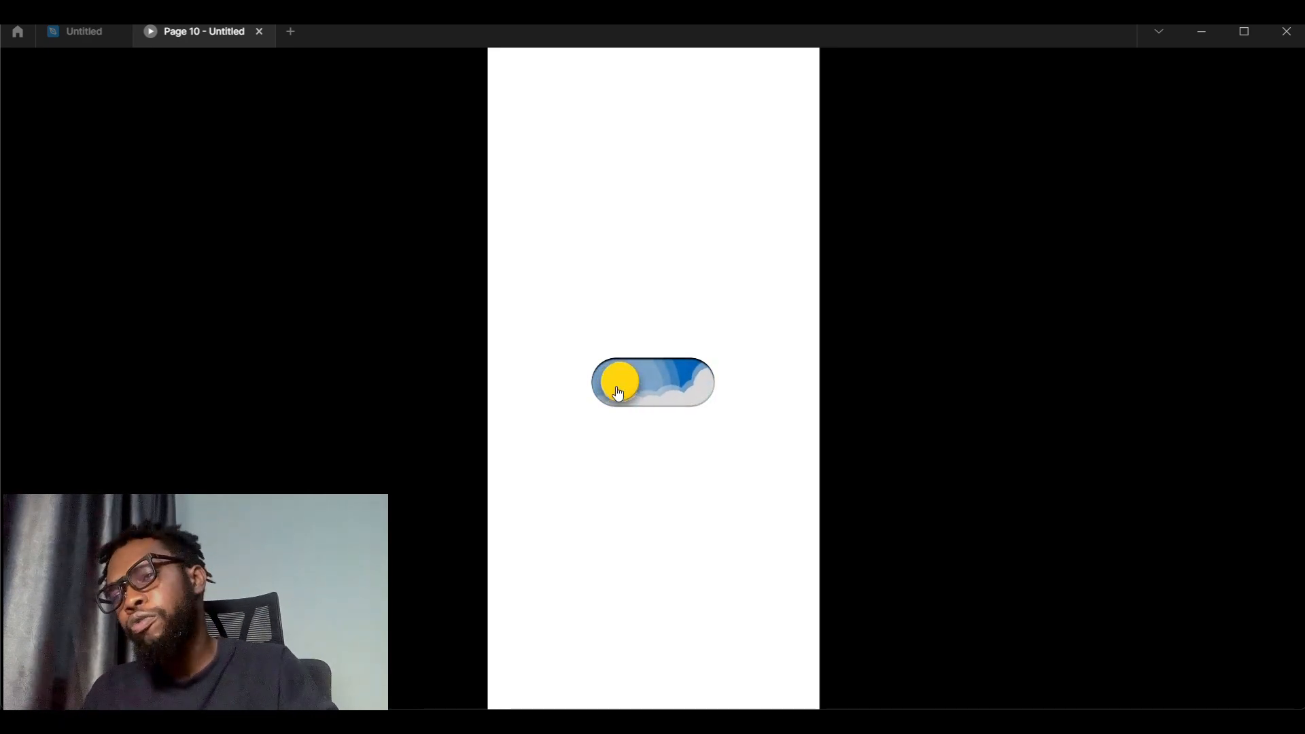
left_click(70, 31)
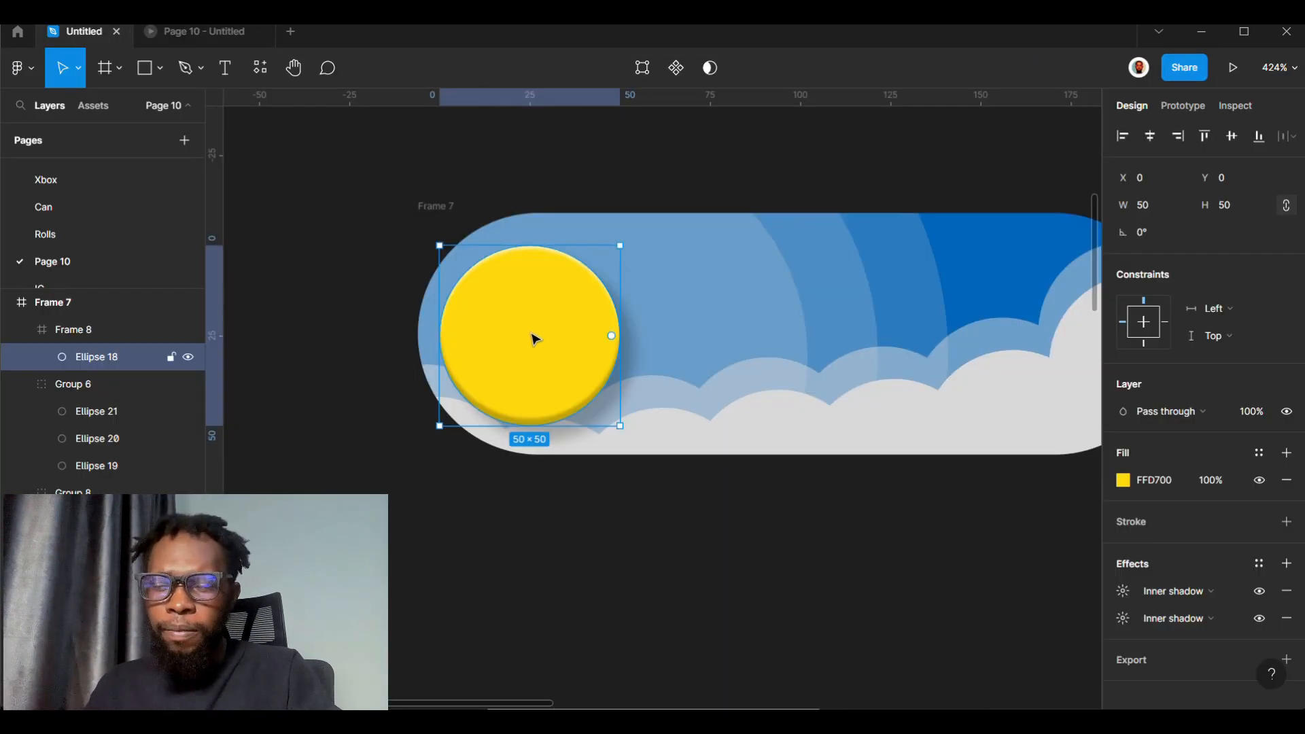
- Duplicate the yellow sun ellipse inside its frame and shift the copy horizontally to X 79
double_click(537, 340)
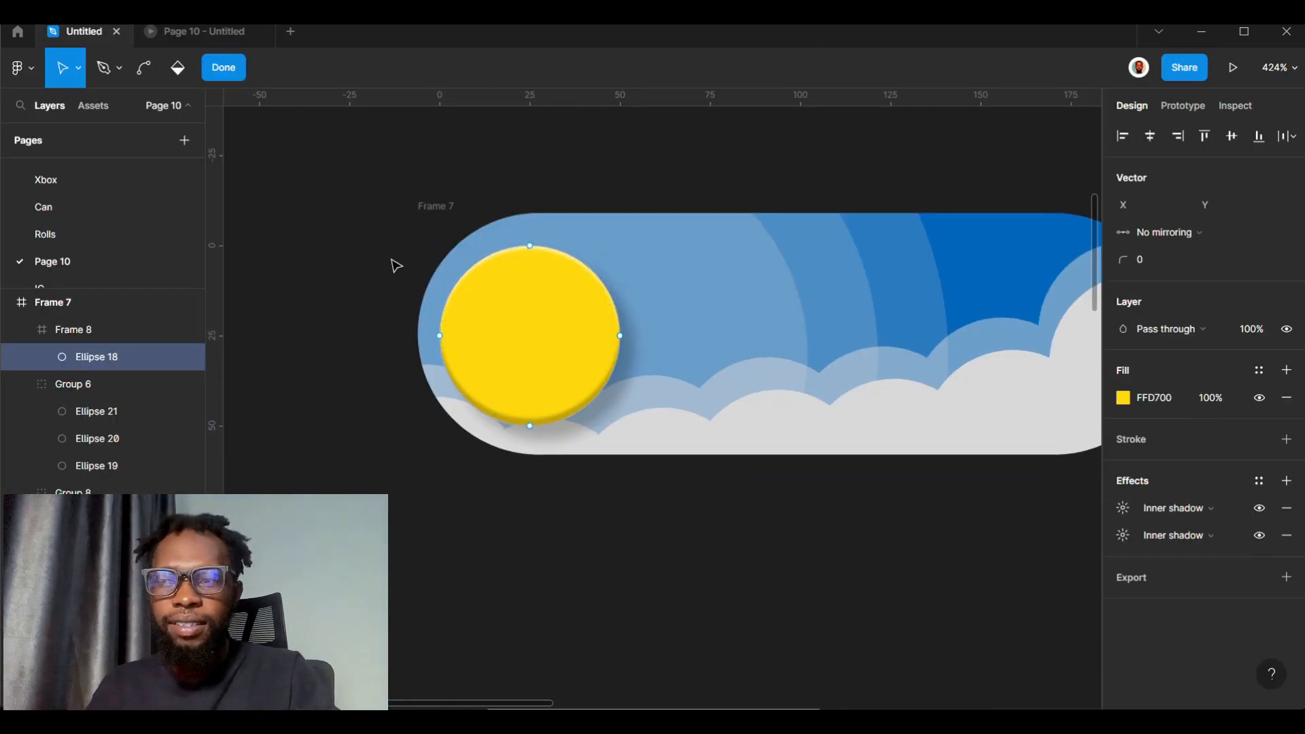
left_click(239, 68)
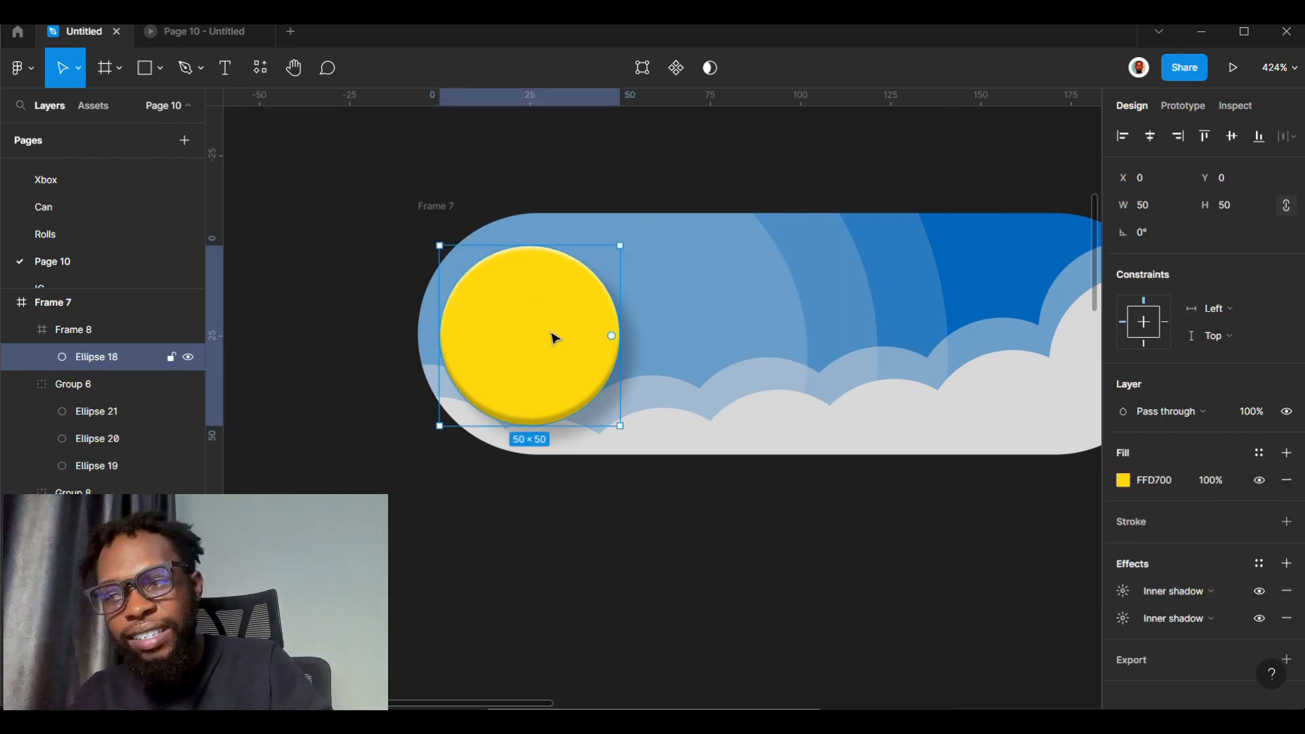
key("ctrl+d")
key("Right")
key("Right")
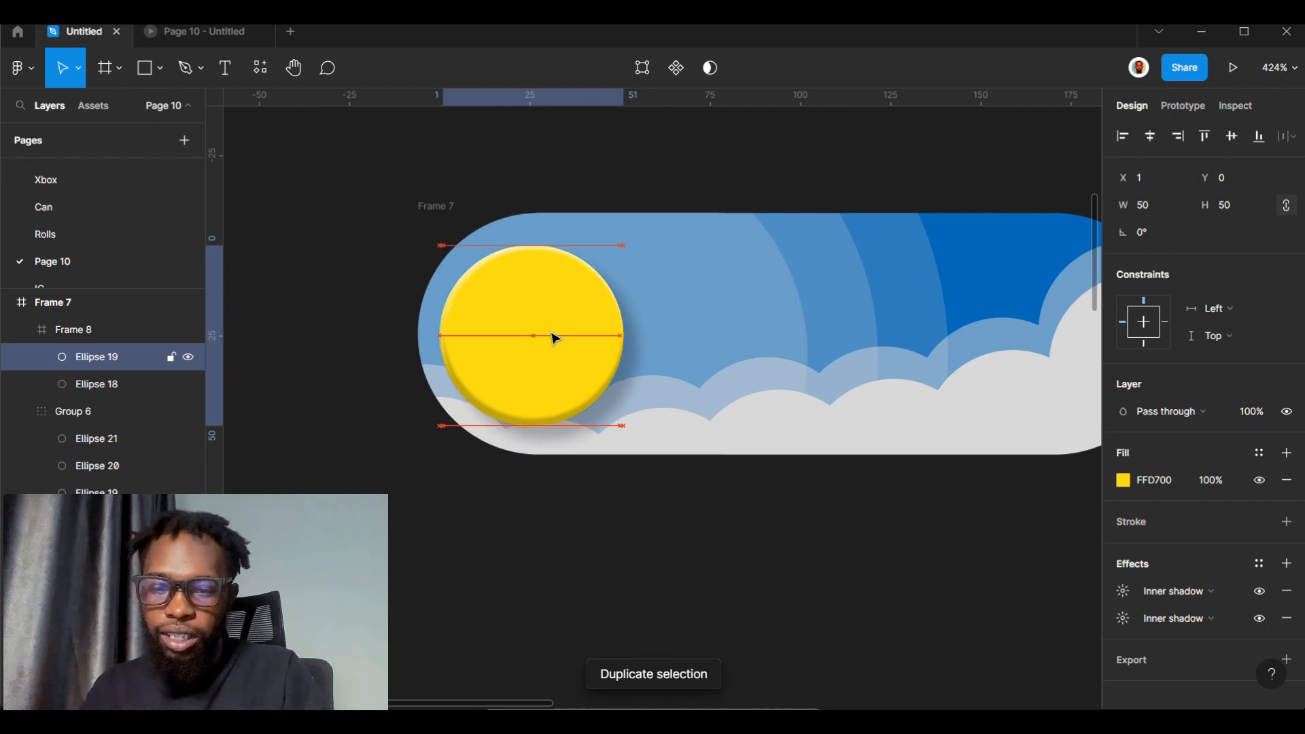
key("Right")
key("Right")
key("Right")
key("Right")
key("Right")
key("Right")
key("Right")
key("Right")
key("Right")
key("Right")
key("Right")
key("Right")
key("Right")
key("Right")
key("Right")
key("Right")
key("Right")
key("Right")
key("Right")
key("Right")
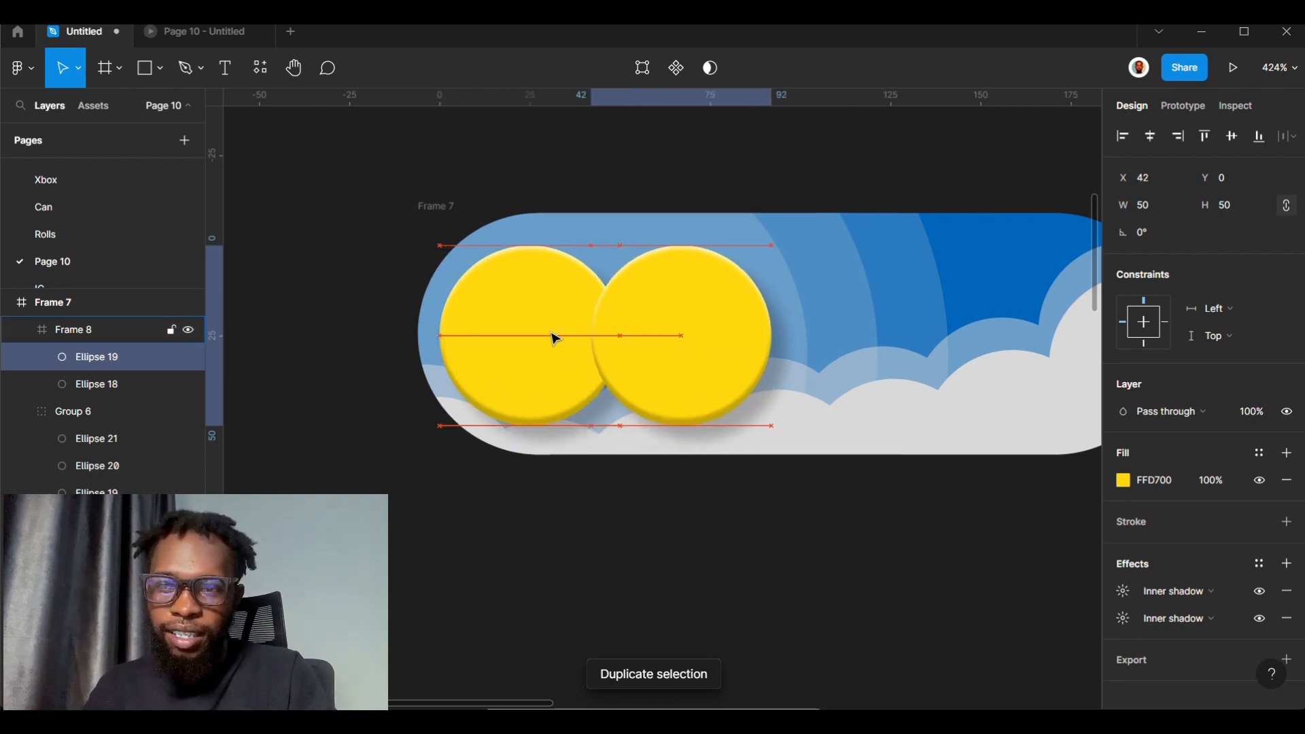
key("Right")
key("Right")
key("Right")
key("Right")
key("Right")
key("Right")
key("Right")
key("Right")
key("Right")
key("Right")
key("Right")
key("Right")
key("Right")
key("Right")
key("Right")
key("Right")
key("Right")
key("Right")
key("Right")
key("Right")
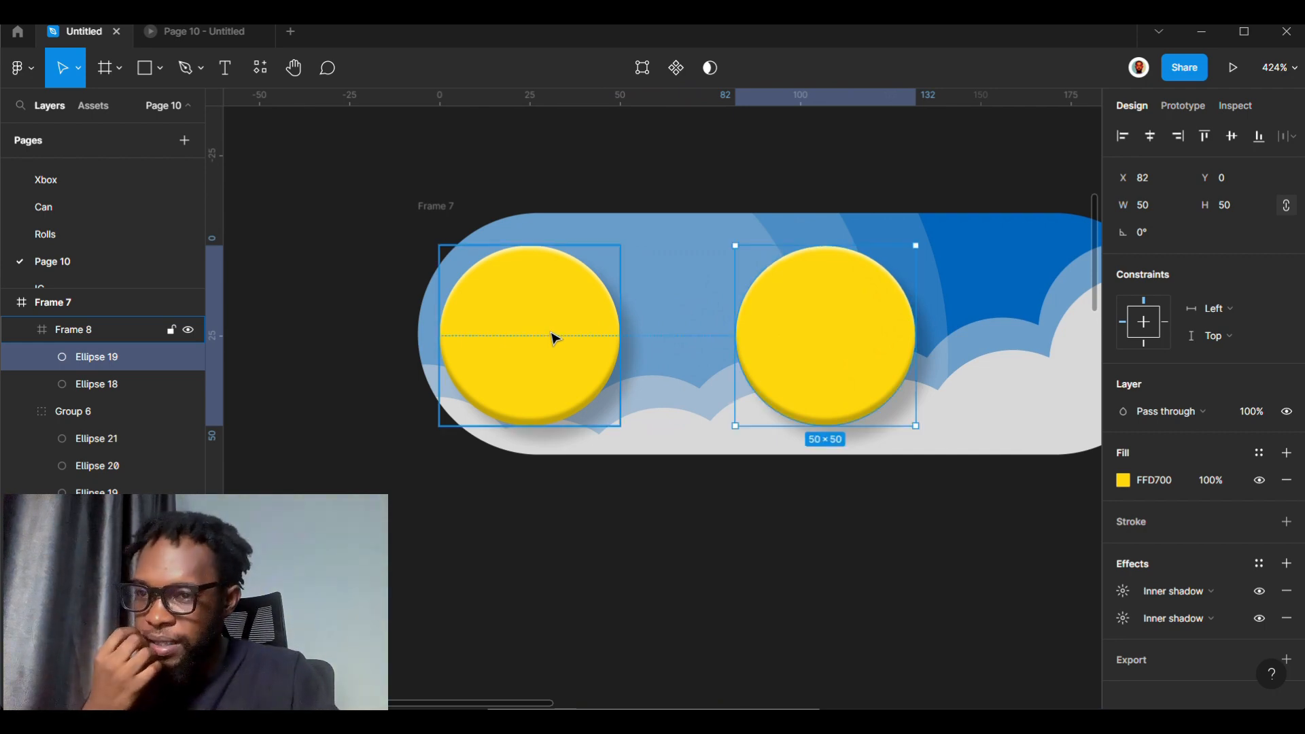
scroll(530, 432, "down", 3)
scroll(756, 288, "up", 3)
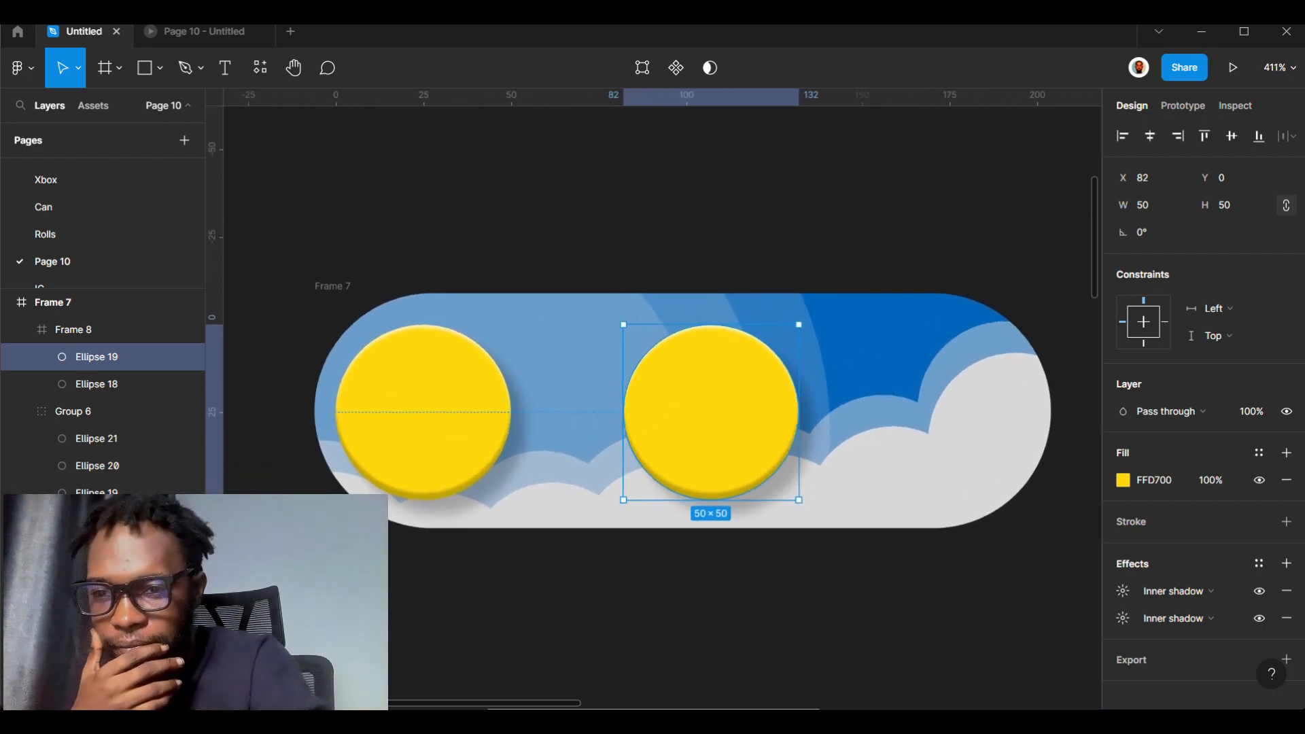
key("Left")
key("Left")
key("Left")
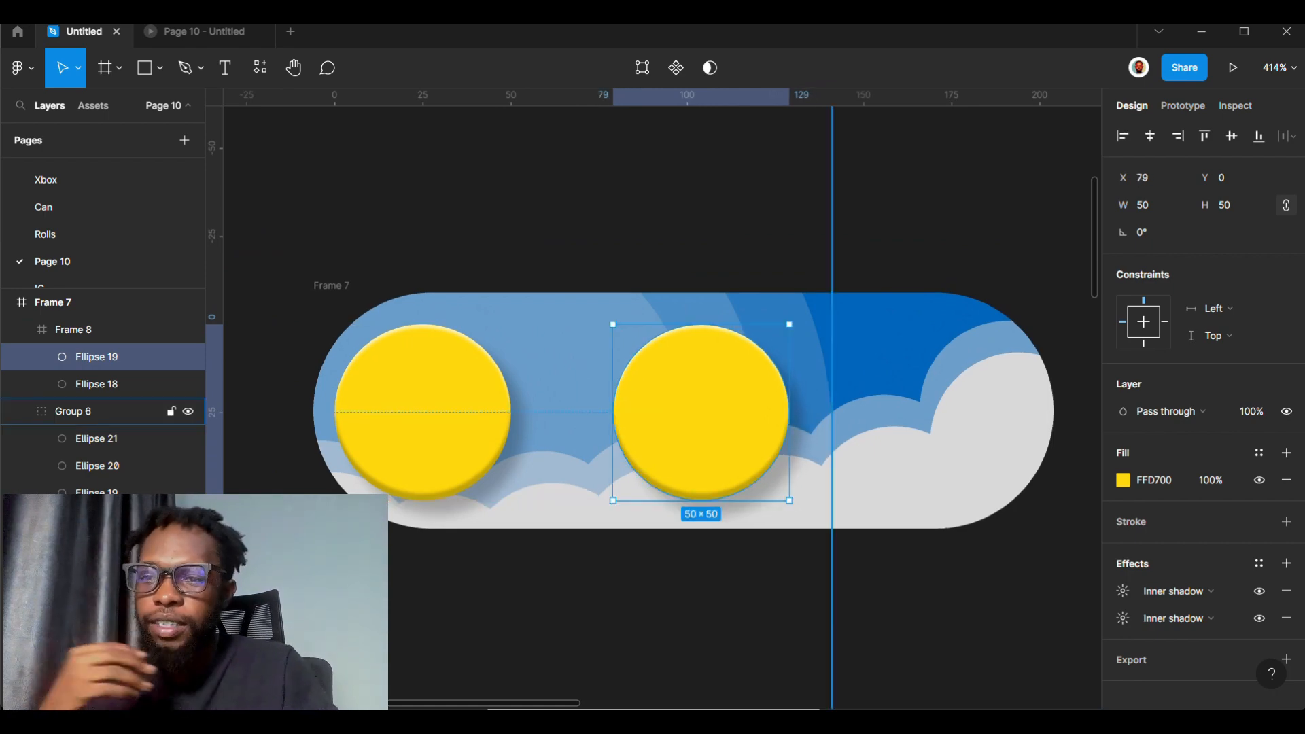
- Fill the duplicated ellipse with dark grey 4E4E4E and recolour its light yellow inner shadow to A1A1A1
left_click(1123, 482)
left_click_drag(976, 427, 853, 452)
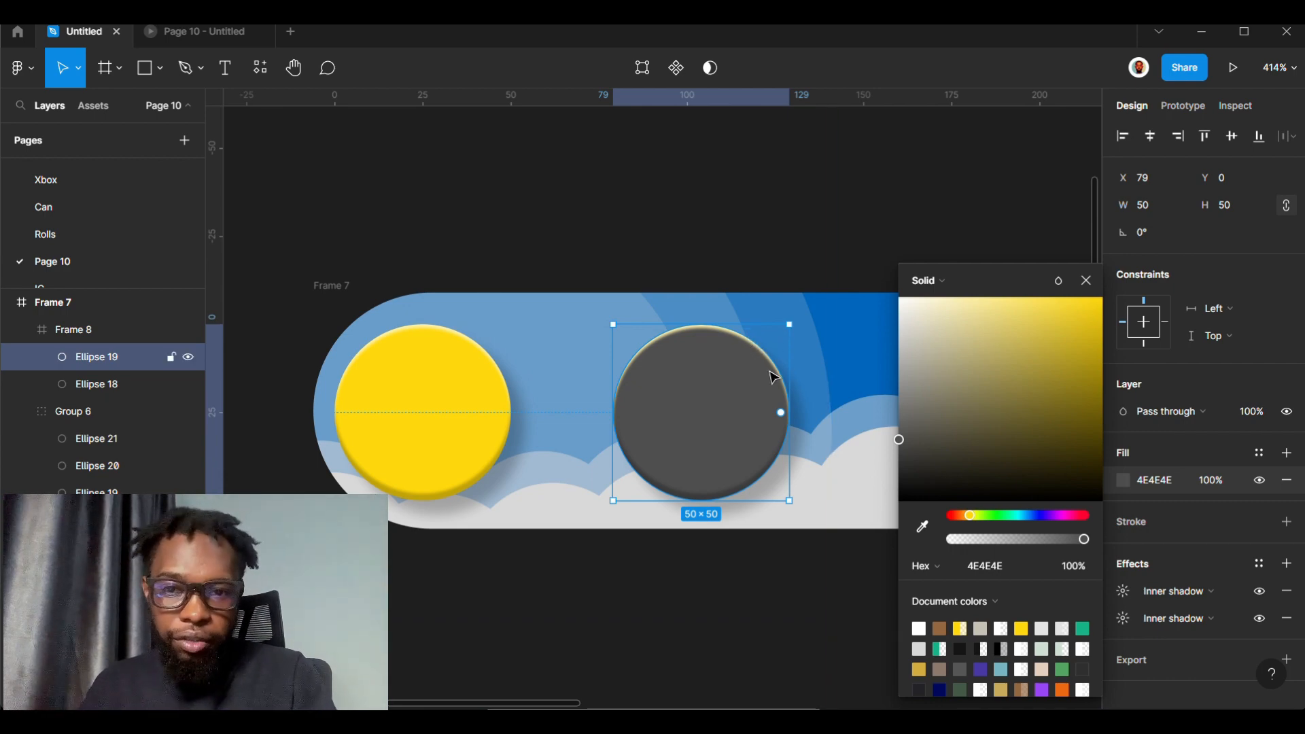
left_click(1122, 592)
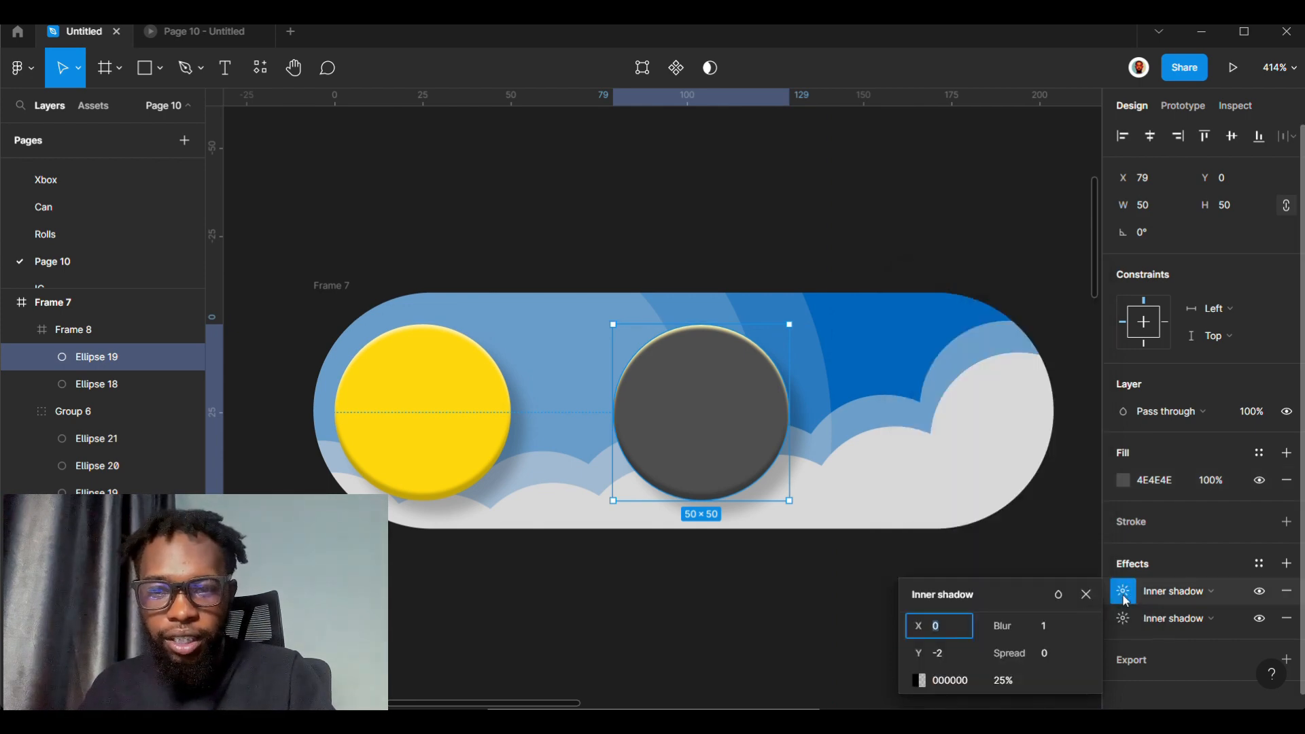
left_click(1128, 619)
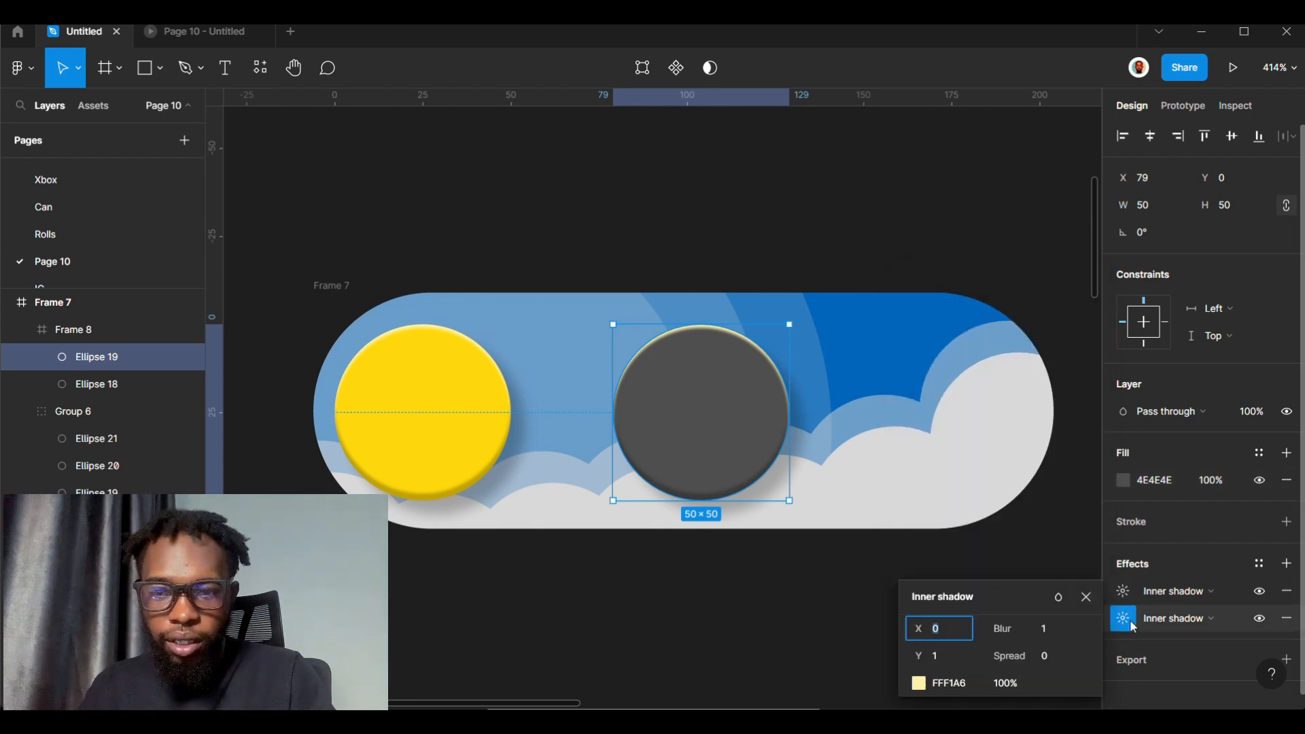
left_click(918, 683)
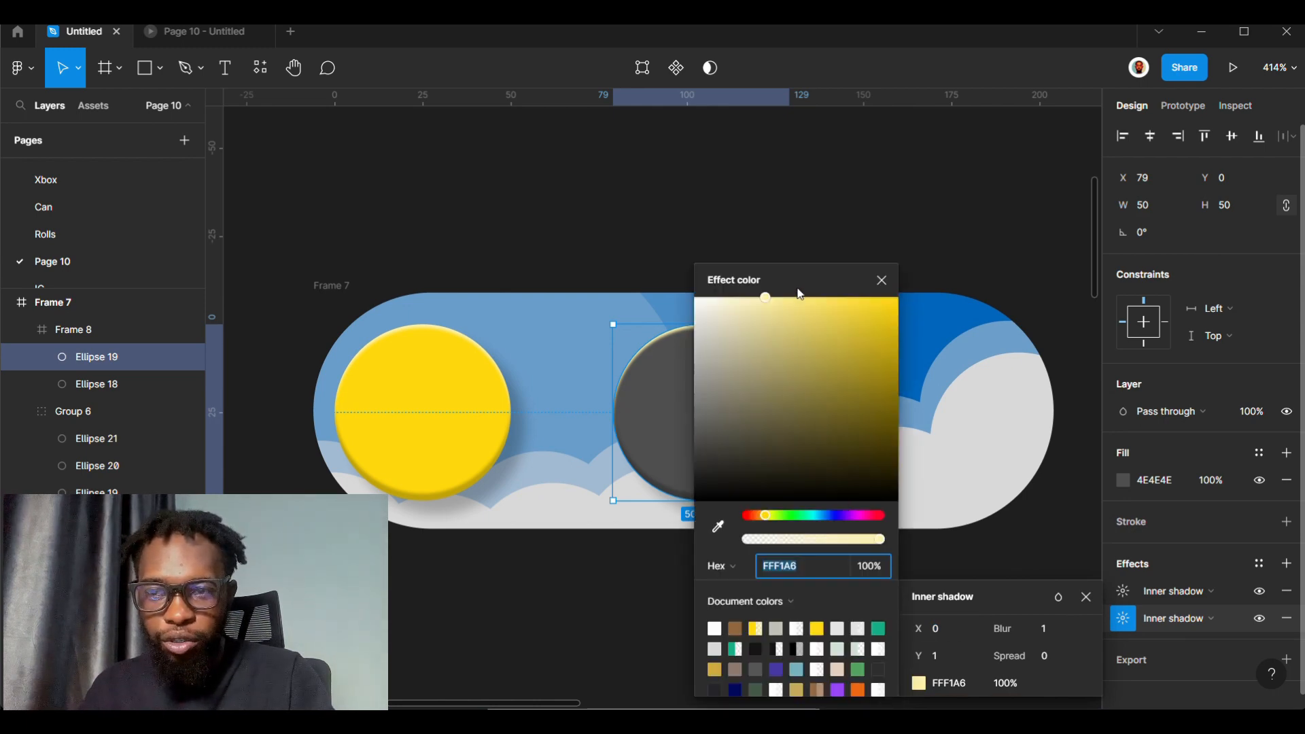
left_click_drag(800, 294, 1051, 221)
left_click(981, 288)
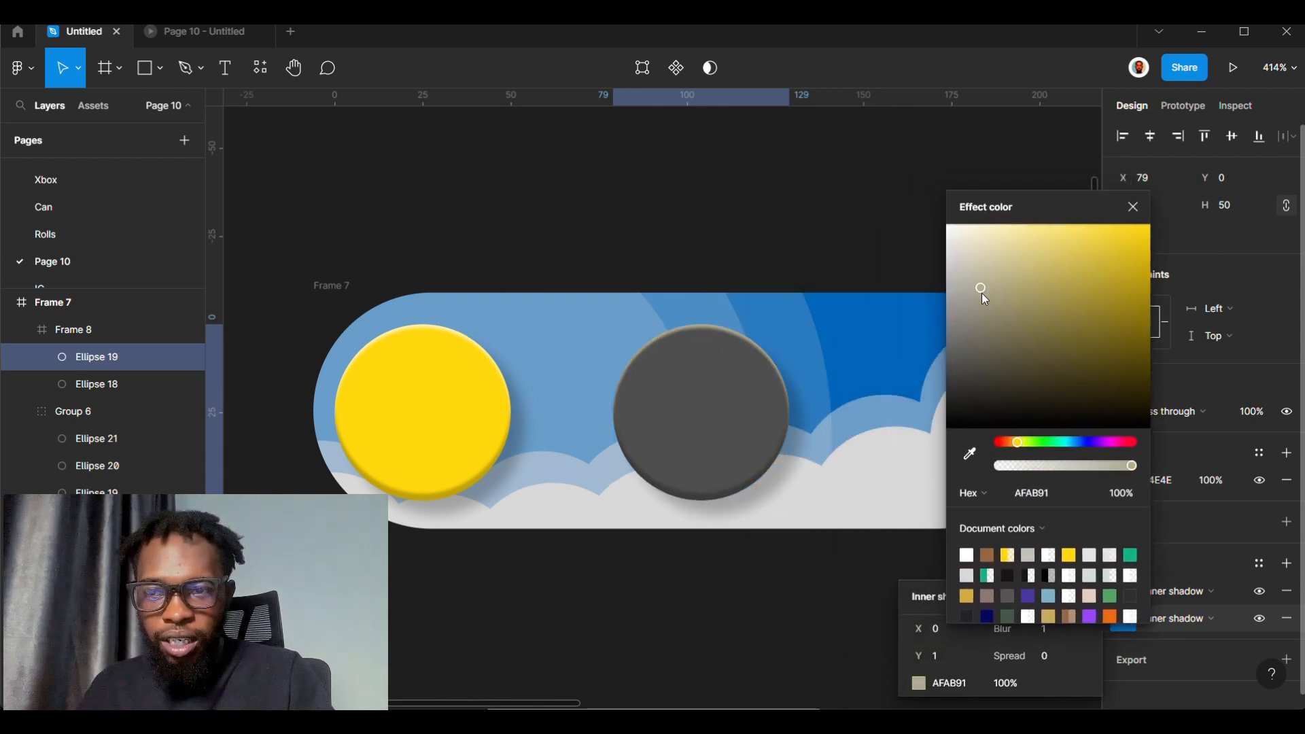
left_click_drag(982, 295, 907, 314)
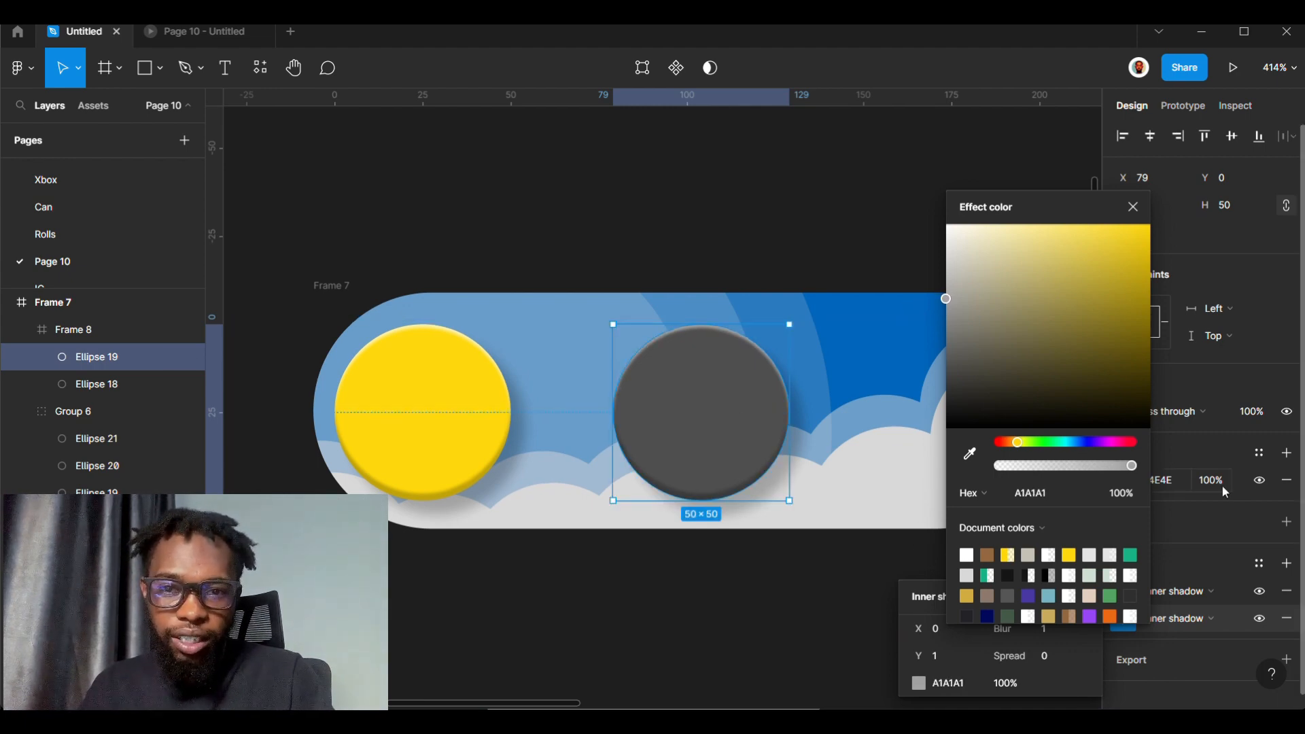
left_click(1199, 468)
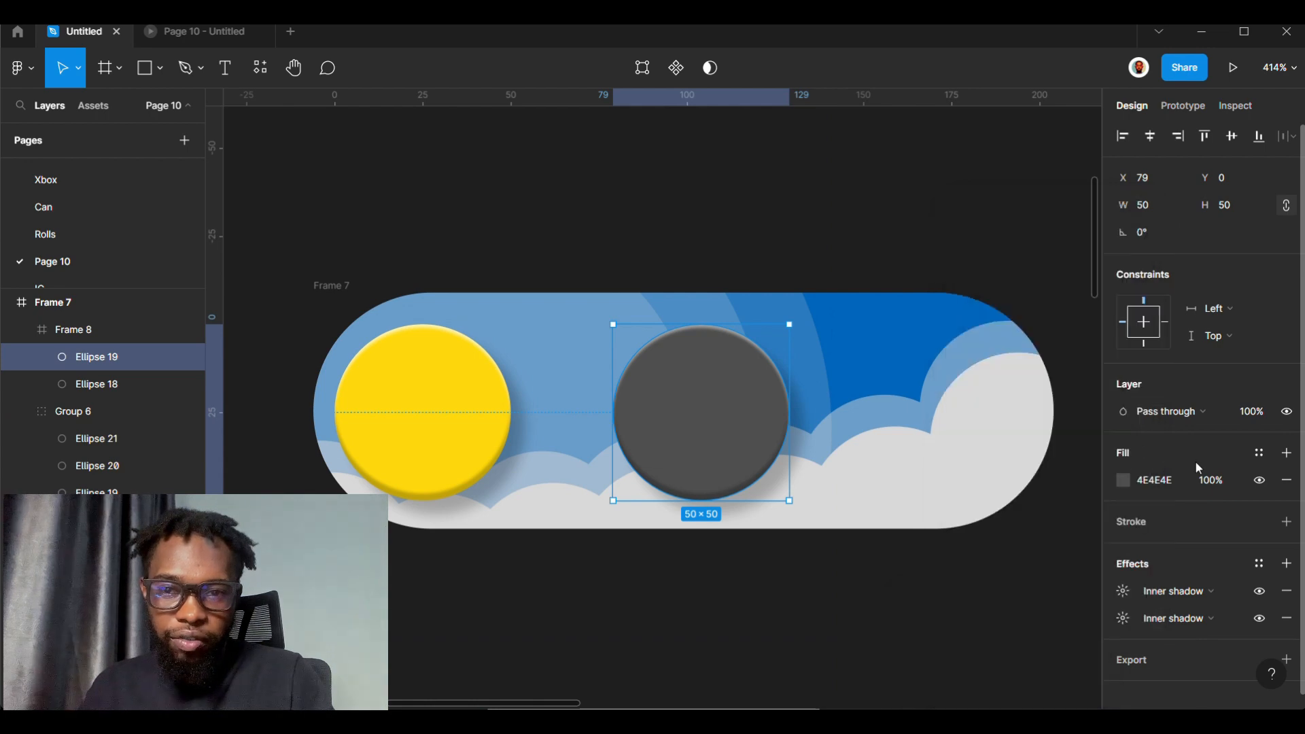
- Lighten the moon ellipse's fill to grey 9D9D9D
left_click(1125, 480)
left_click_drag(923, 383, 852, 387)
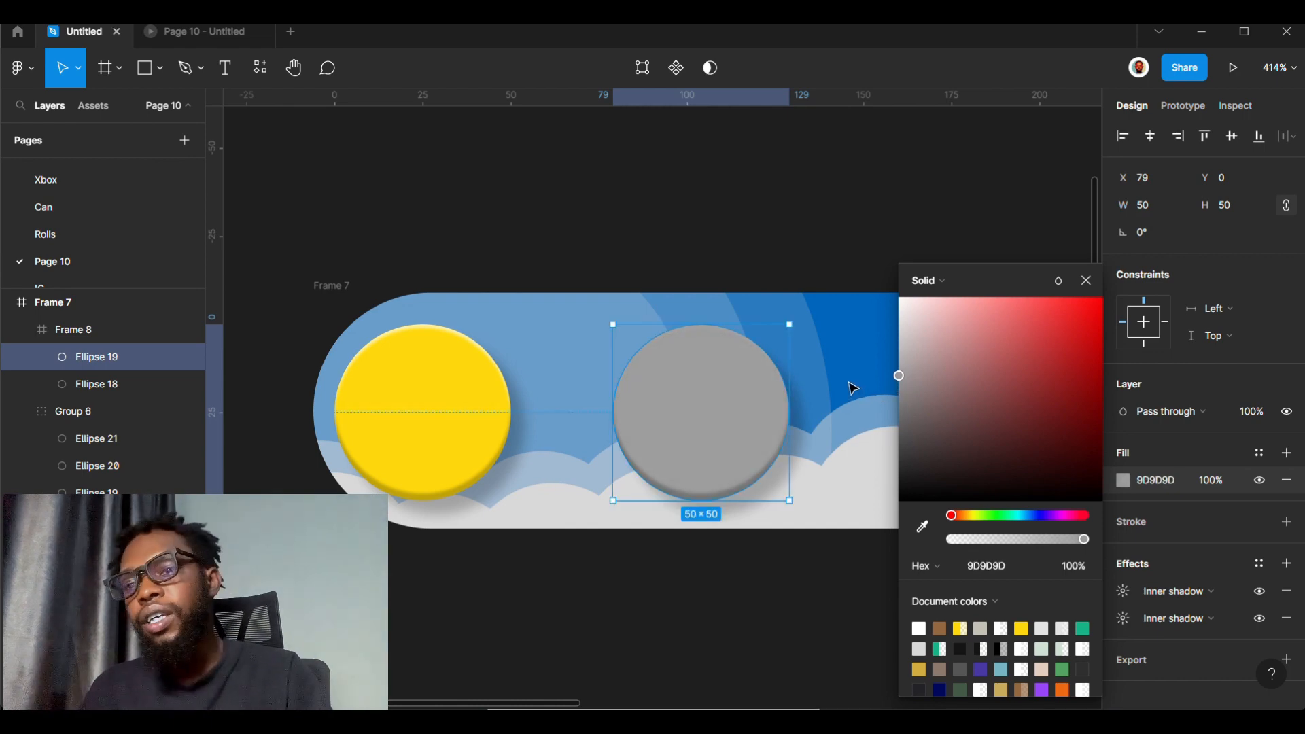
left_click(822, 534)
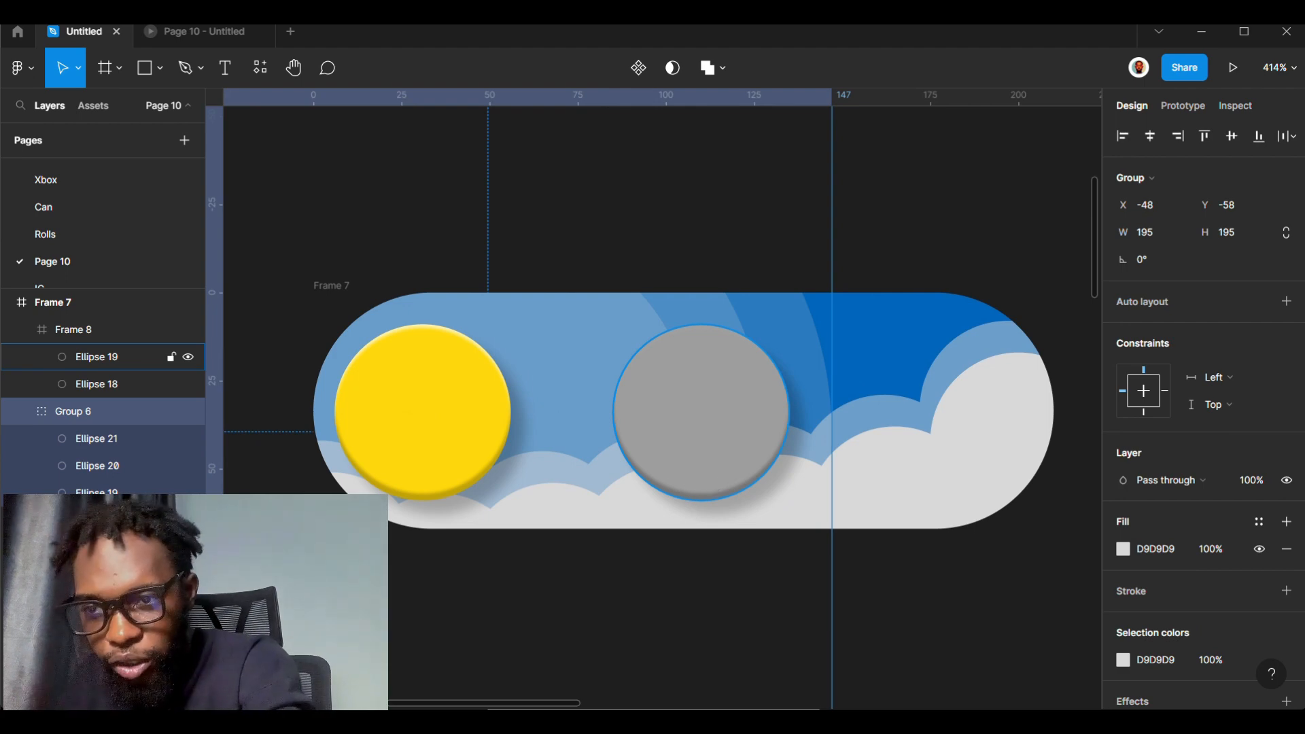
- Draw a circular crater over the grey moon and set its size to 10 × 10
scroll(716, 485, "up", 6)
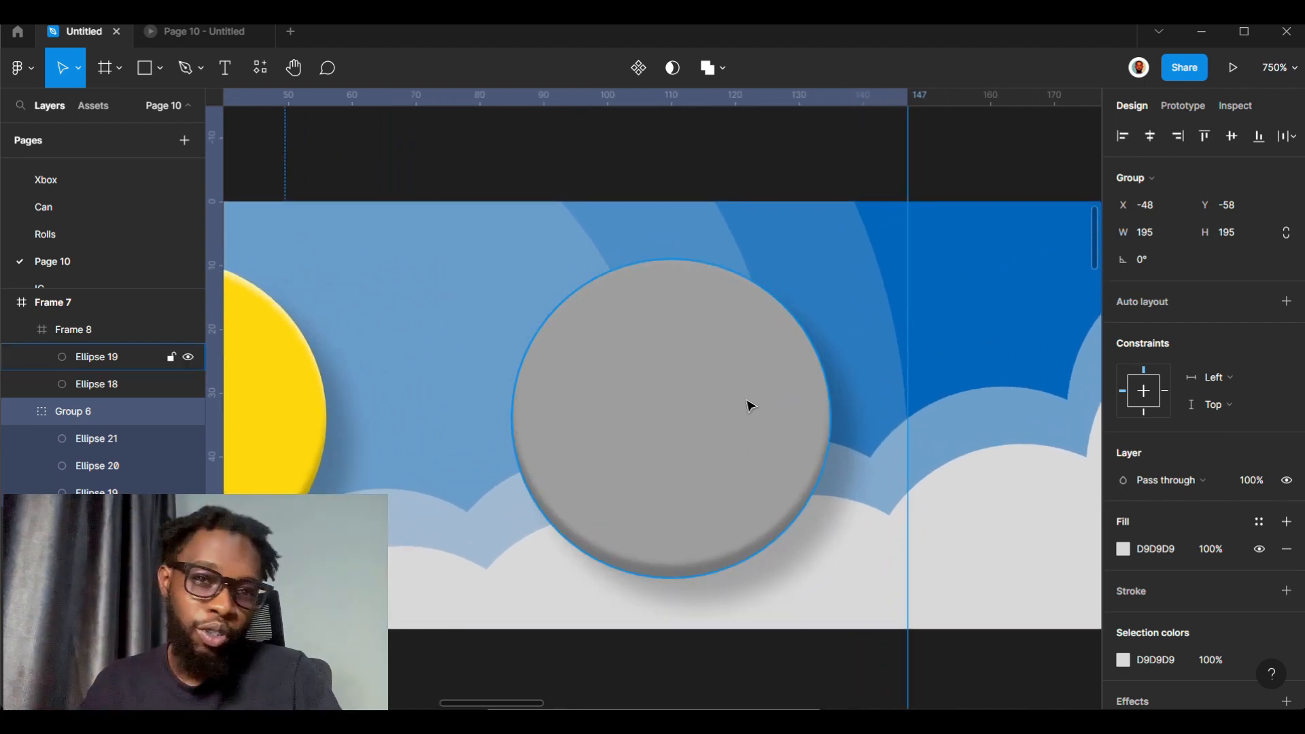
left_click(751, 406)
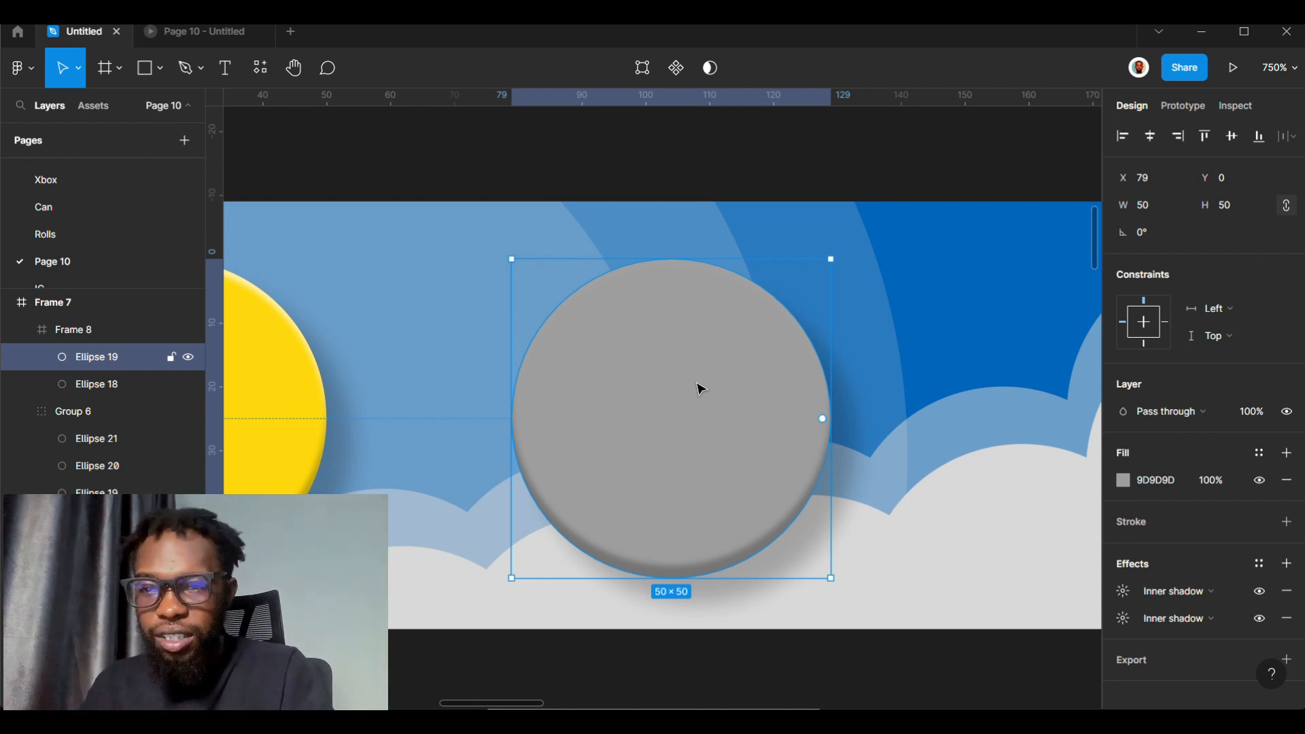
key("o")
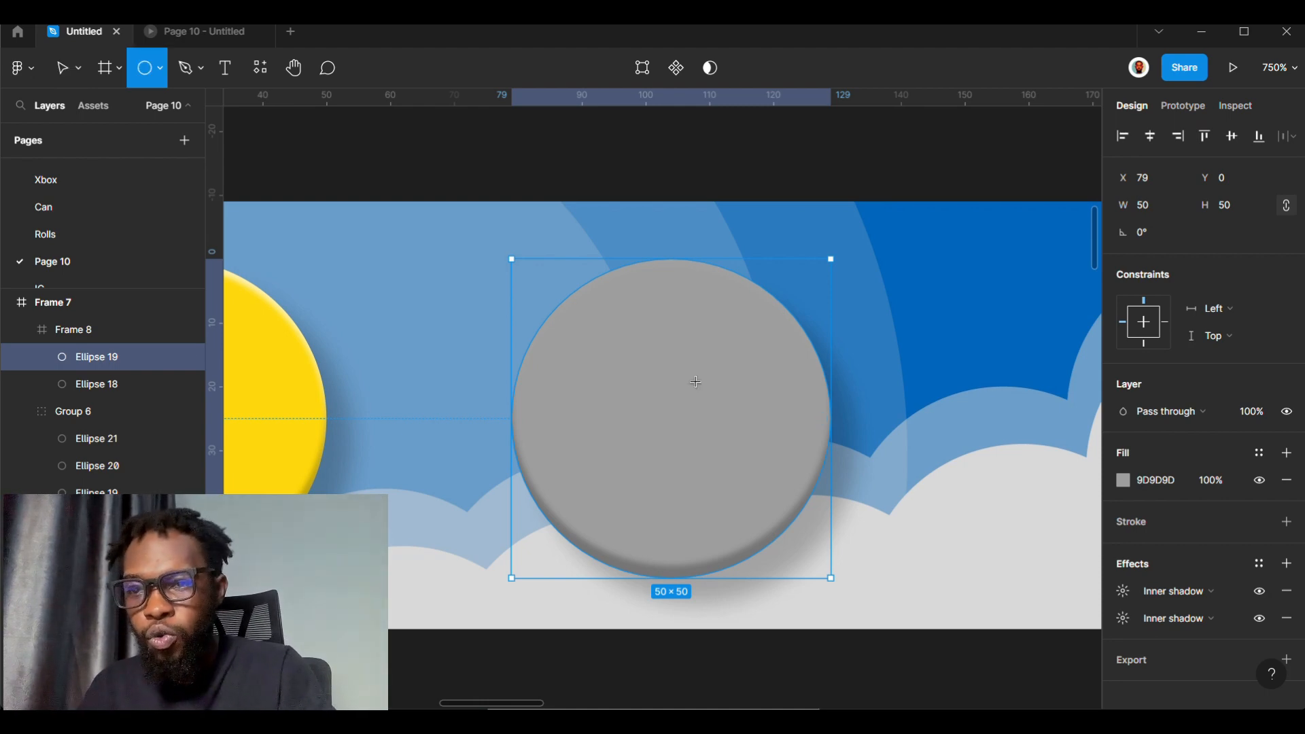
left_click(667, 351)
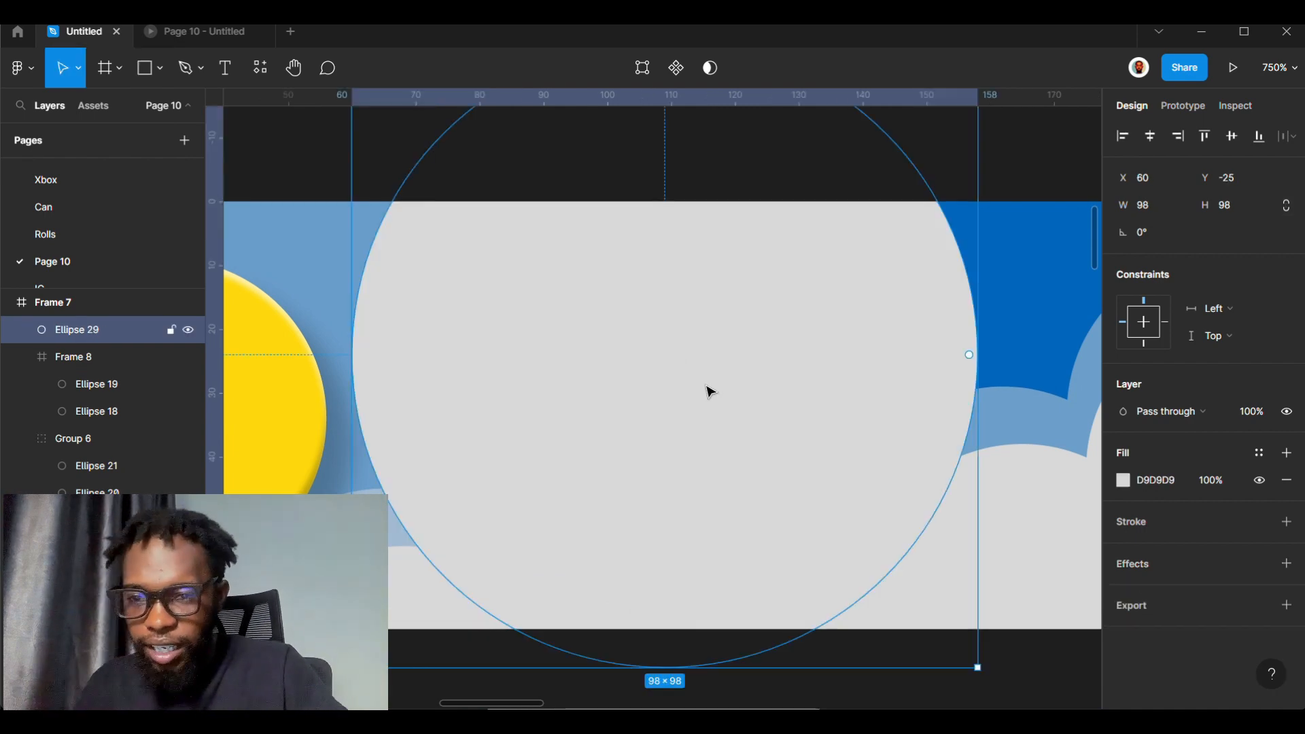
left_click_drag(738, 286, 740, 303)
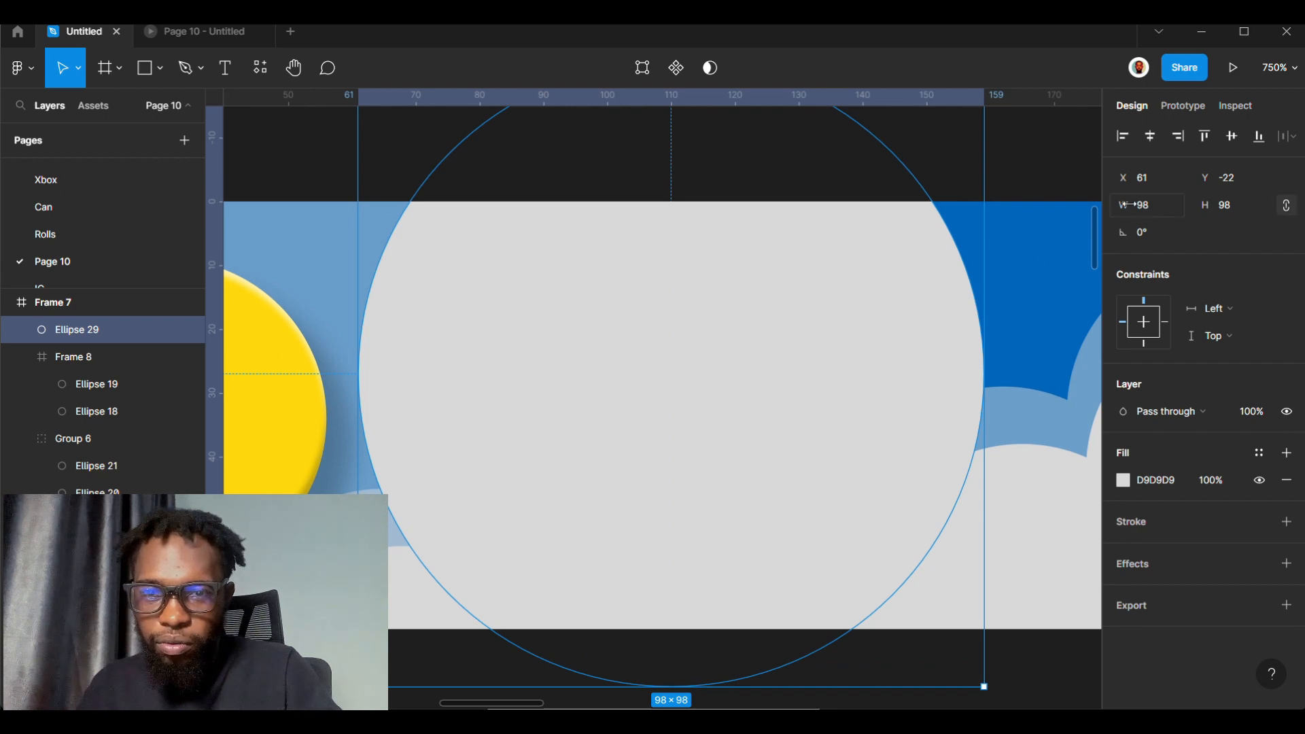
left_click_drag(1124, 205, 1114, 205)
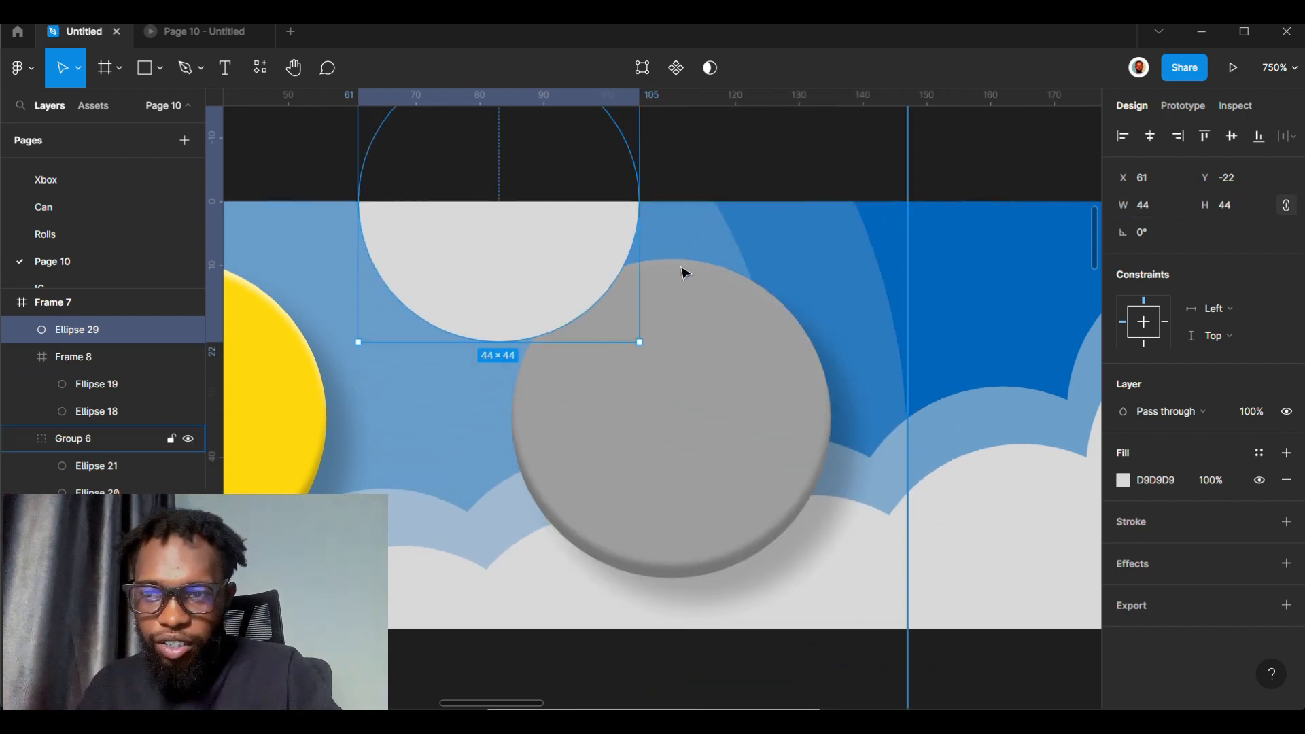
left_click_drag(565, 288, 780, 518)
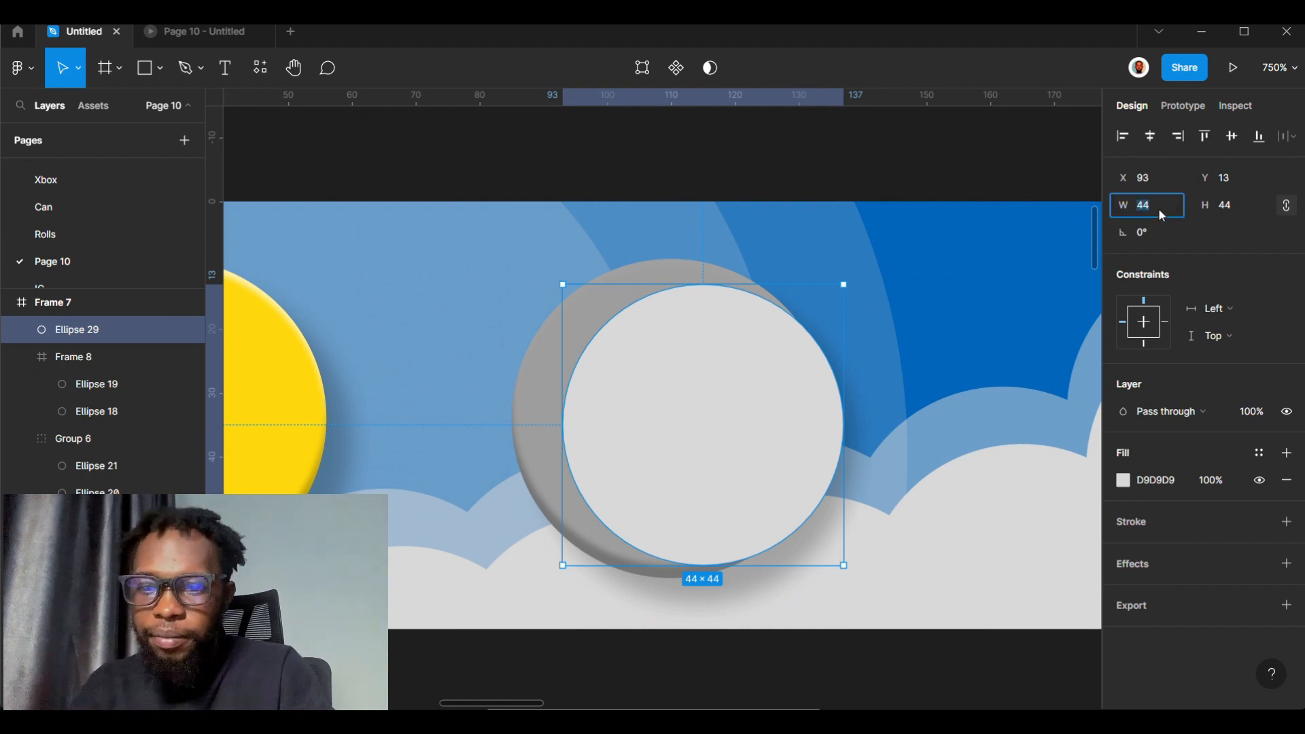
type("10")
key("Return")
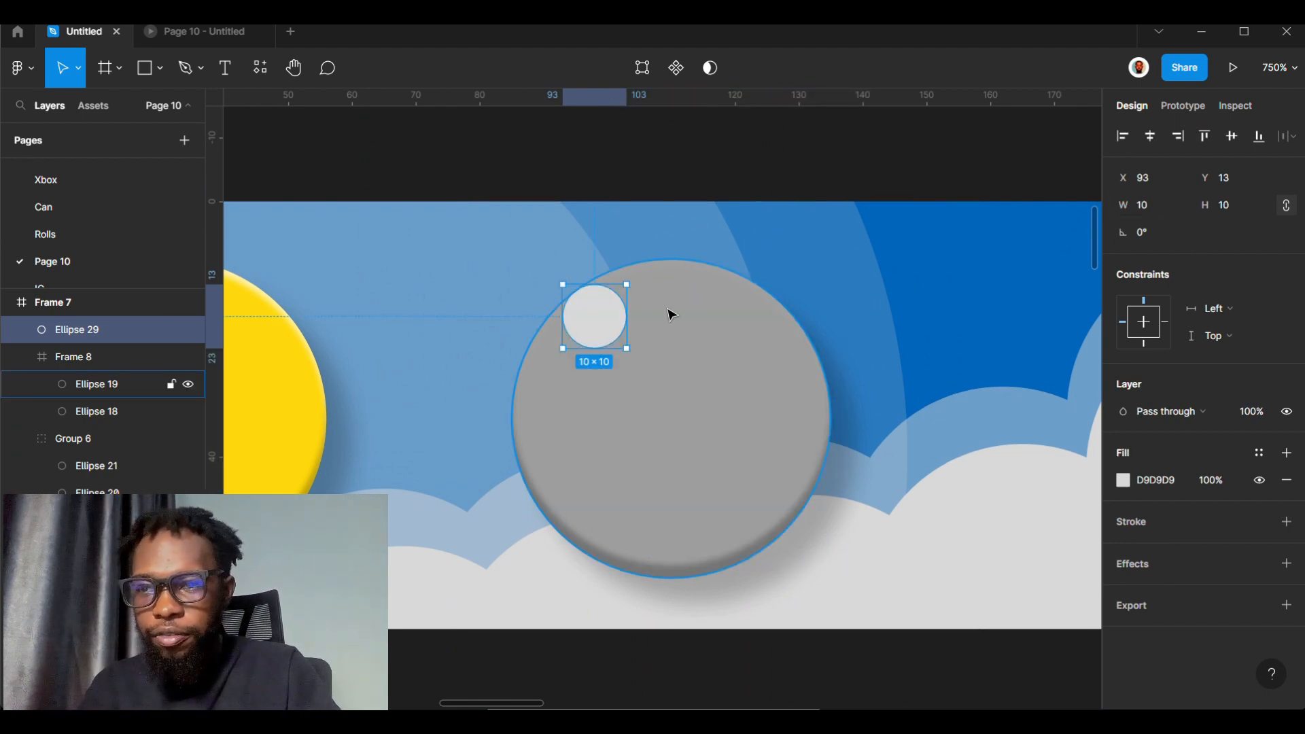
- Place the 10 × 10 crater in the moon's upper part and add two 5 × 5 copies, at X 96, Y 29 and X 112, Y 37
left_click_drag(594, 328, 615, 431)
key("ctrl+d")
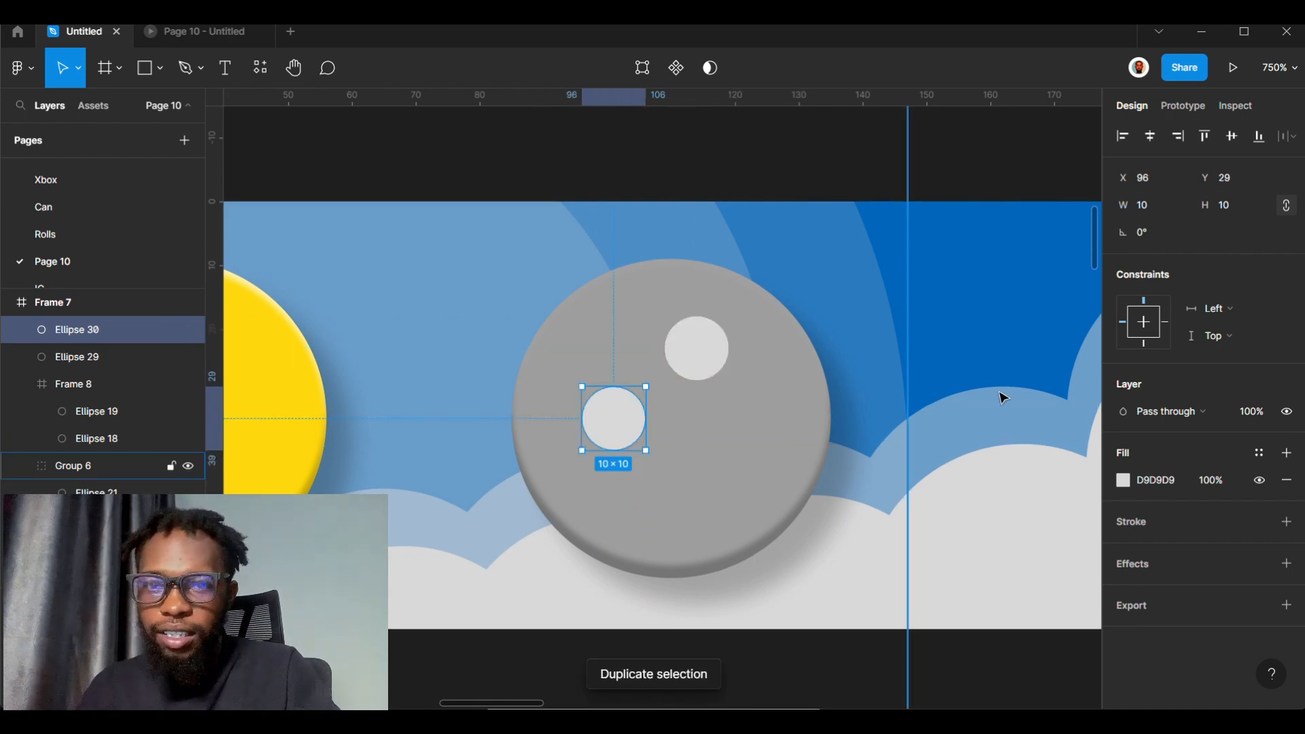
left_click(1148, 206)
type("5")
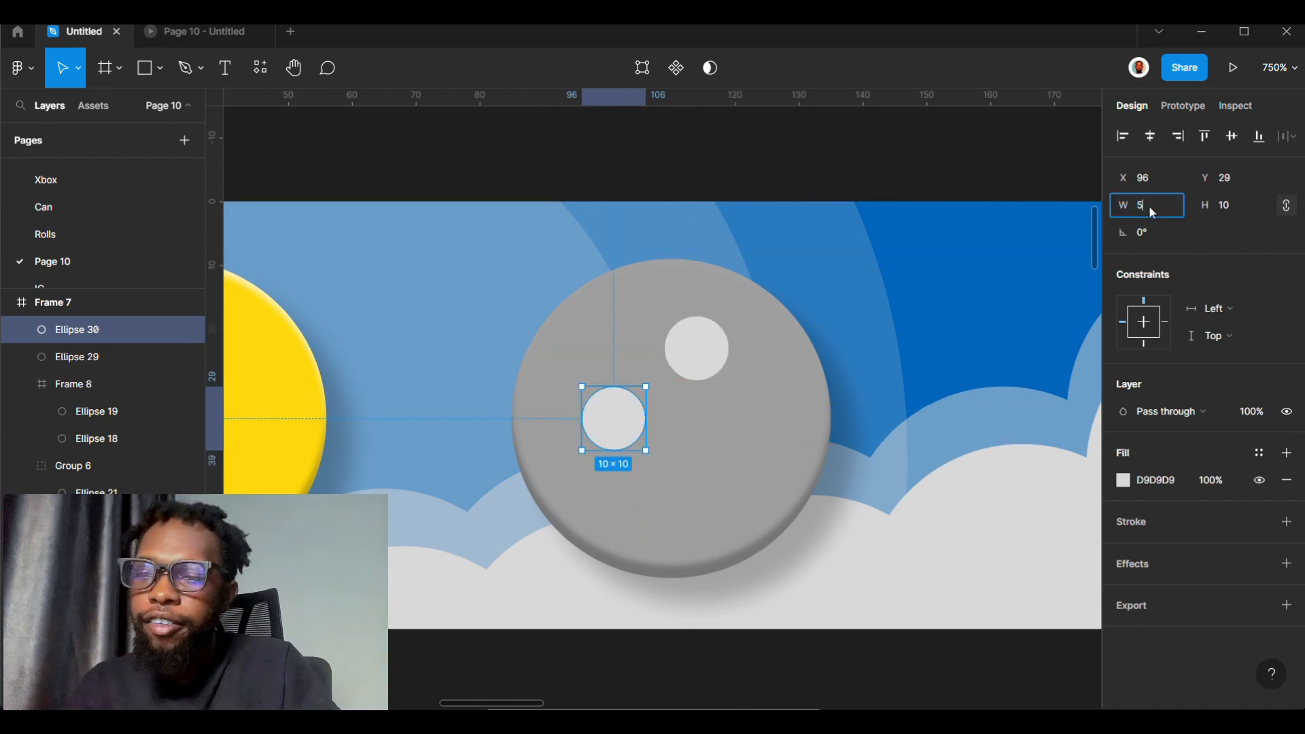
key("Return")
key("ctrl+d")
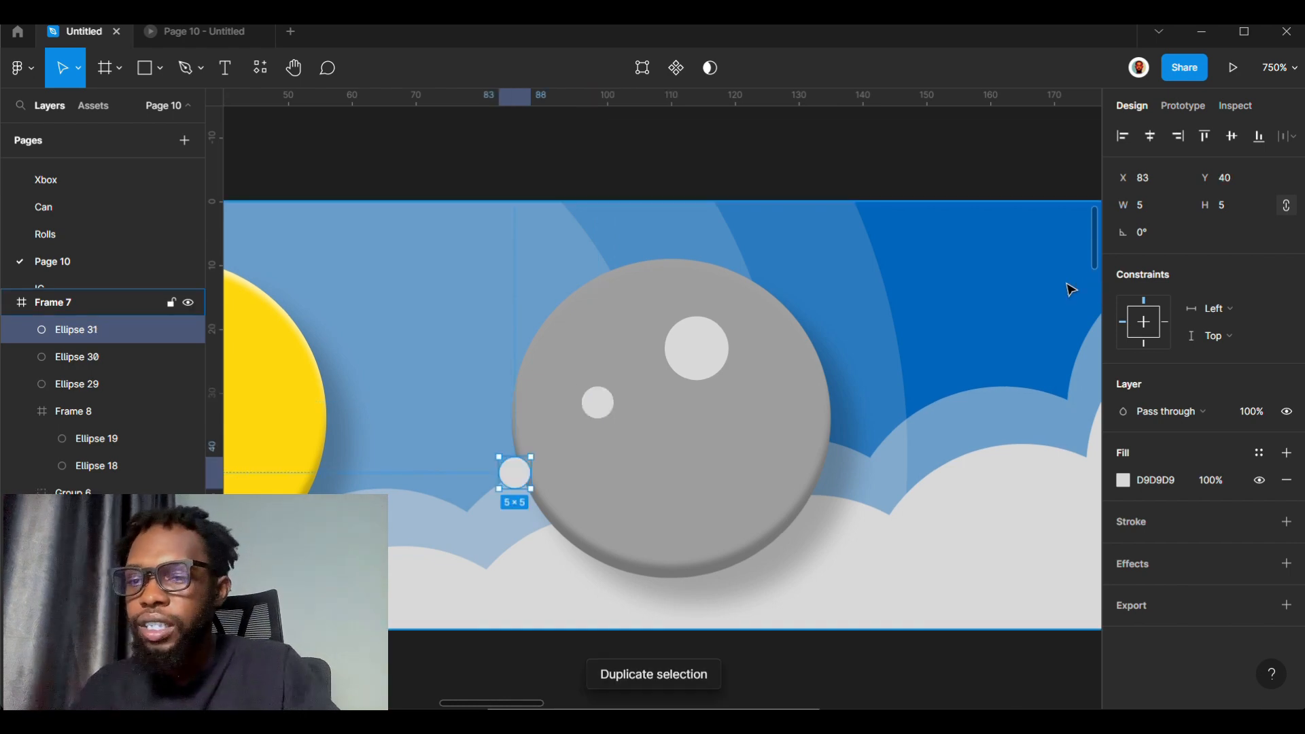
left_click_drag(532, 474, 717, 456)
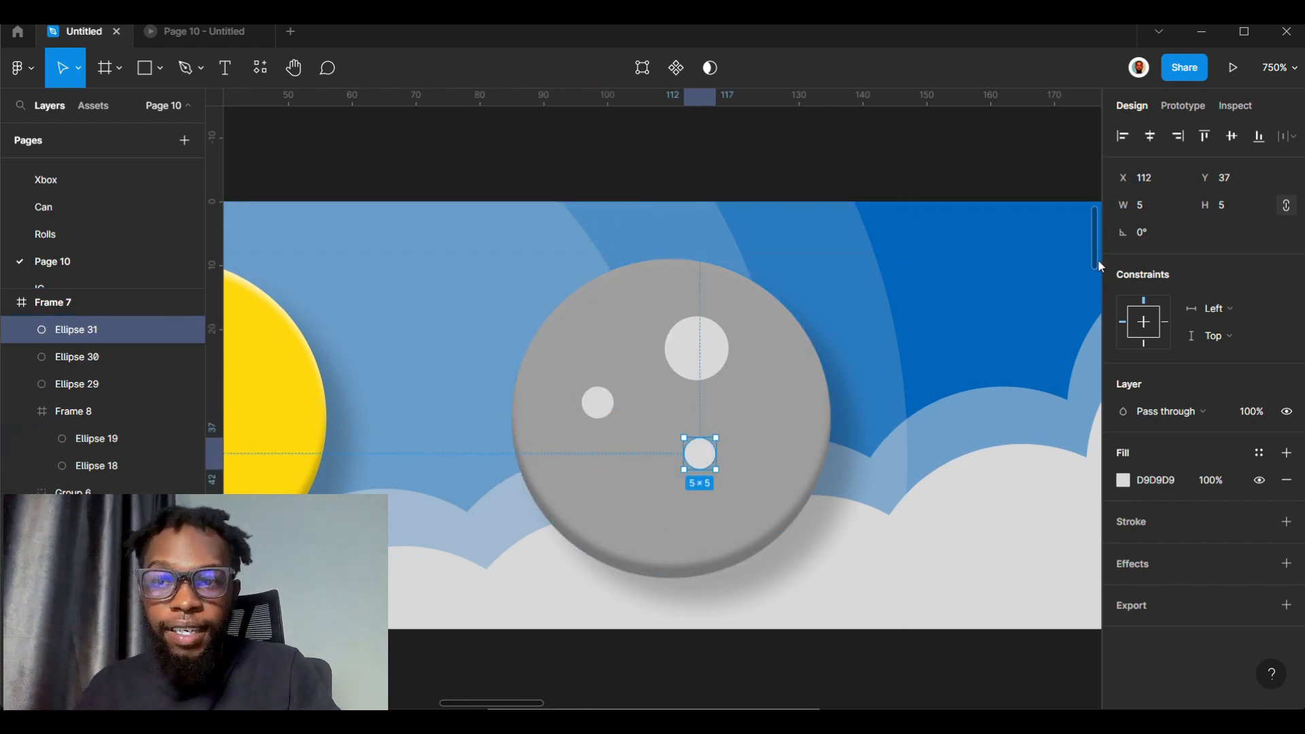
- Duplicate the 10 × 10 crater, place the copy at X 98, Y 41 in the moon's lower part, and resize it to 7 × 7
left_click(709, 351)
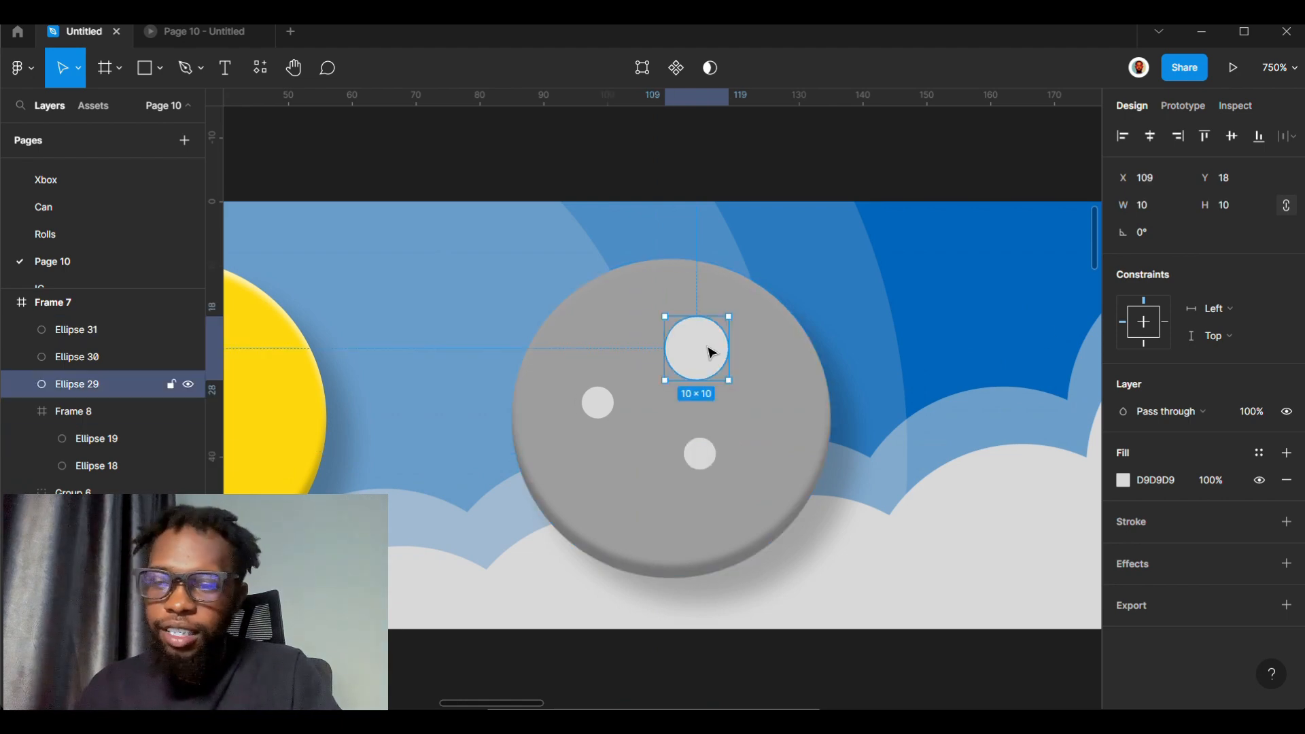
key("ctrl+d")
left_click_drag(709, 353, 635, 500)
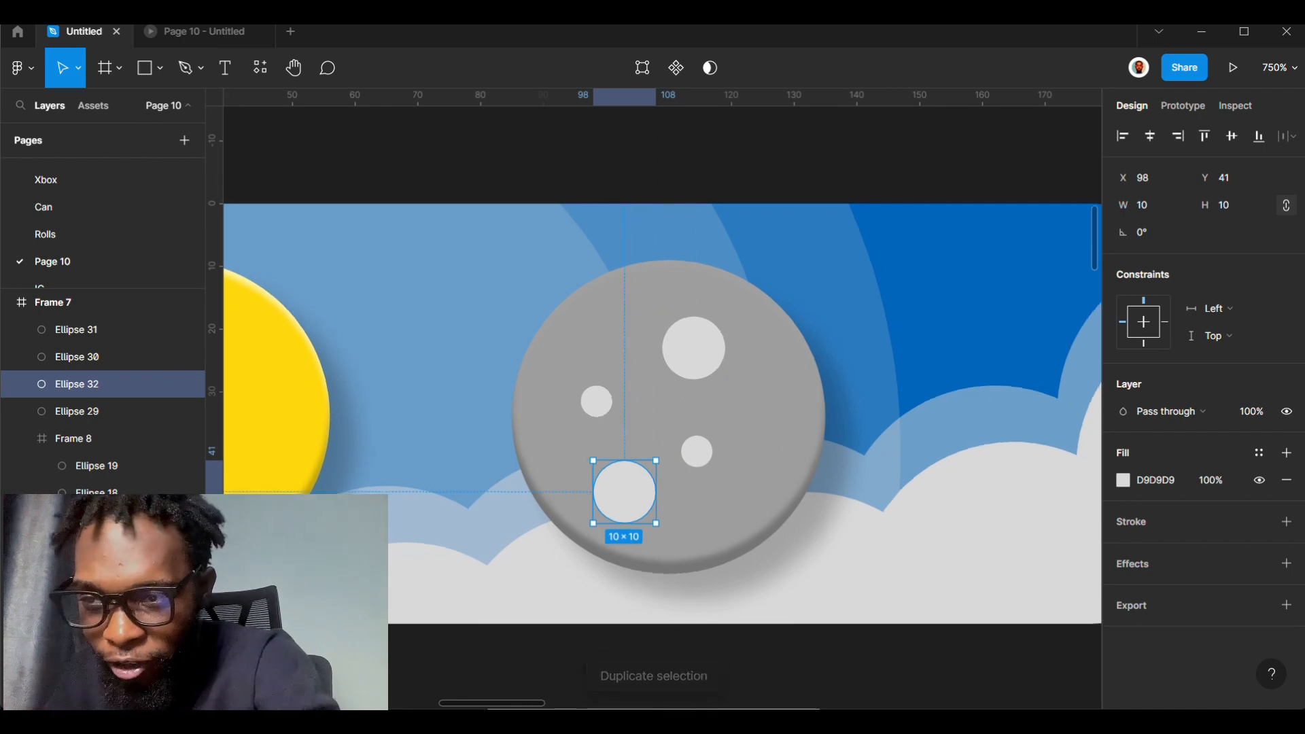
scroll(804, 328, "down", 5)
scroll(855, 417, "down", 3)
scroll(662, 408, "down", 3)
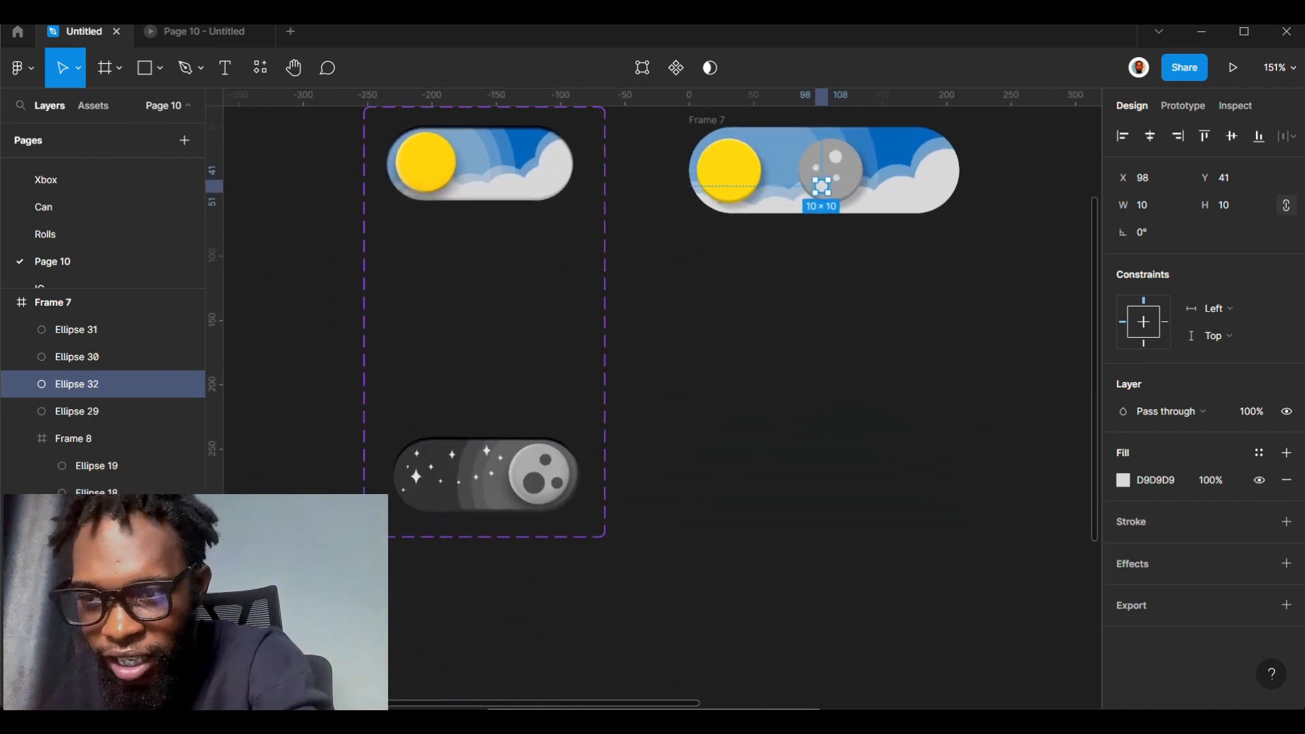
scroll(535, 587, "up", 2)
key("shift+2")
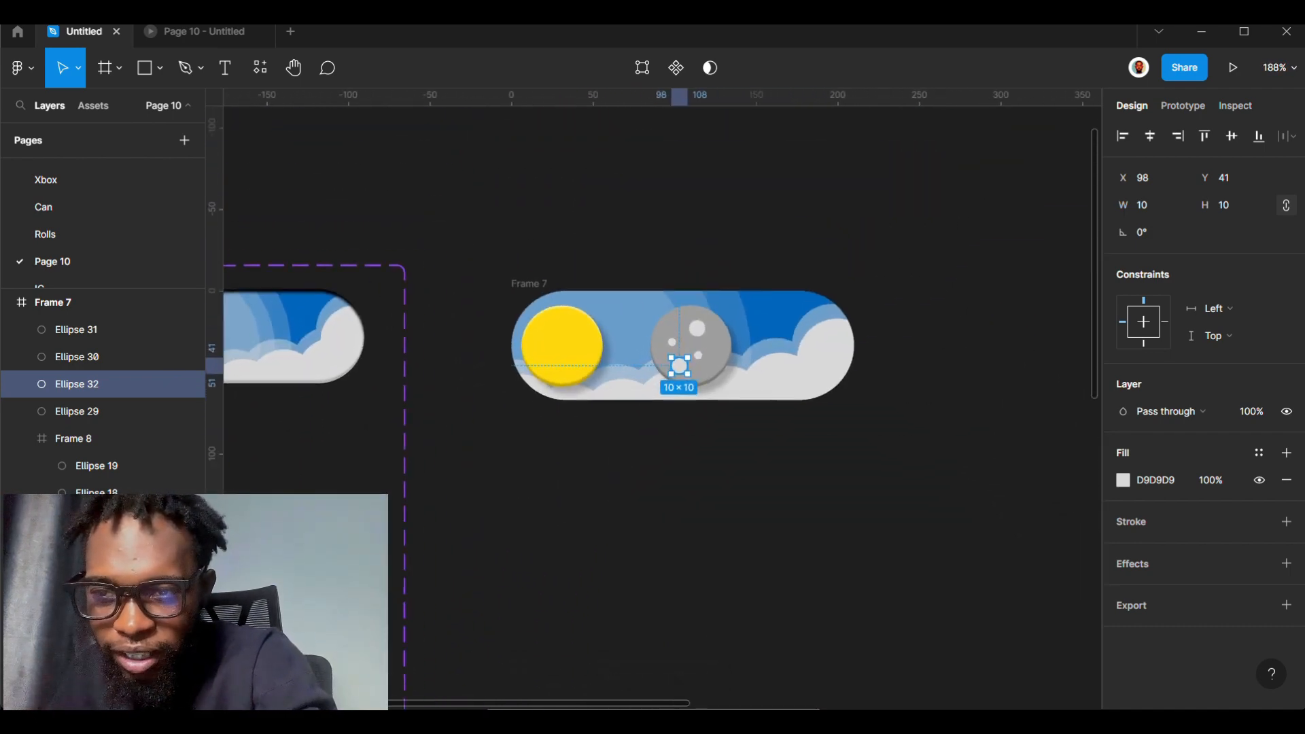
scroll(669, 440, "up", 2)
scroll(786, 381, "down", 3)
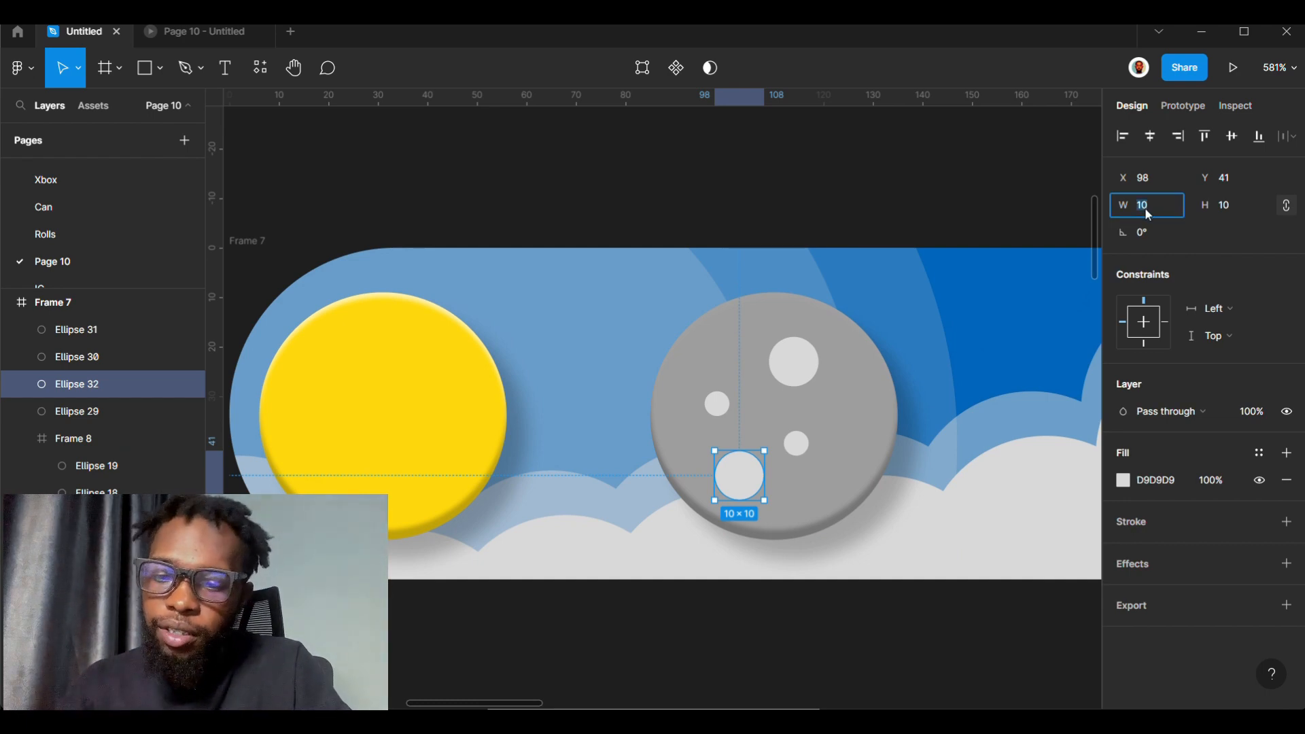
type("7")
key("Return")
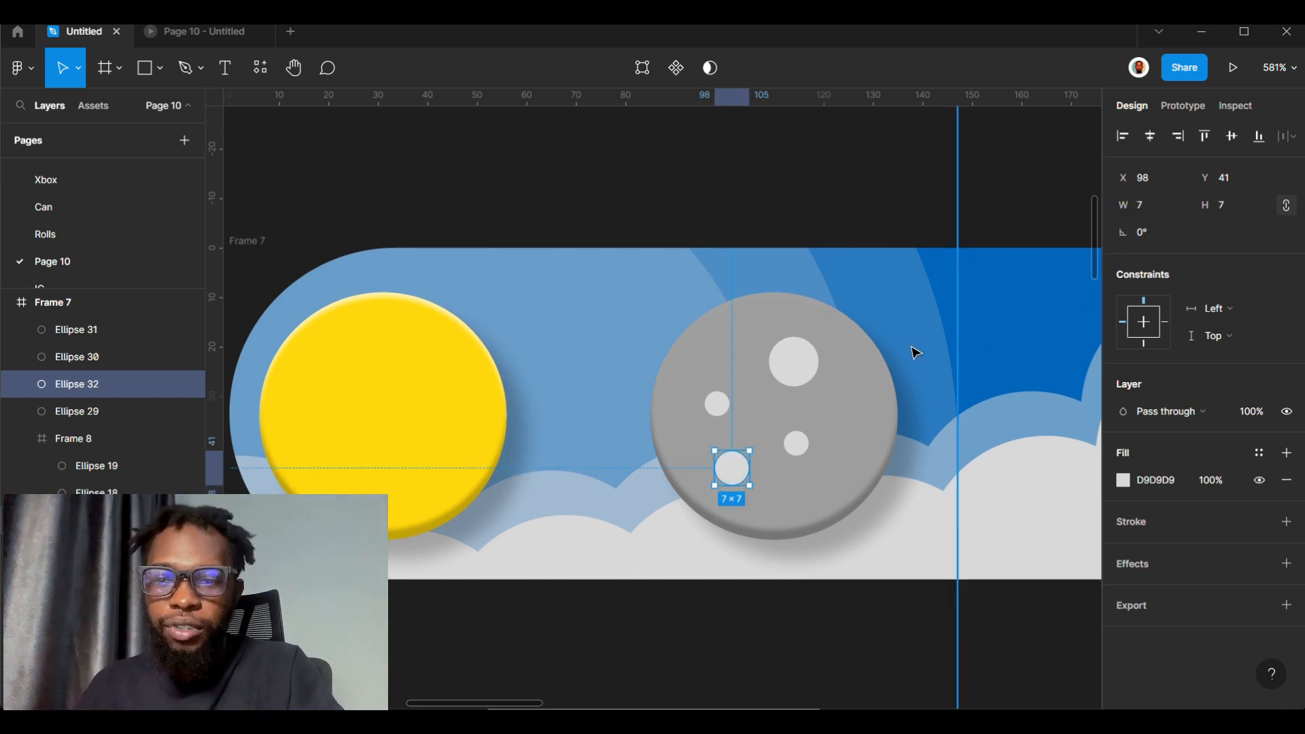
- Rearrange the craters: the 7 × 7 one near the moon's right edge, the lower 5 × 5 one further down, the 10 × 10 one at X 107
left_click_drag(748, 475, 867, 406)
left_click_drag(796, 443, 767, 472)
left_click_drag(799, 367, 789, 367)
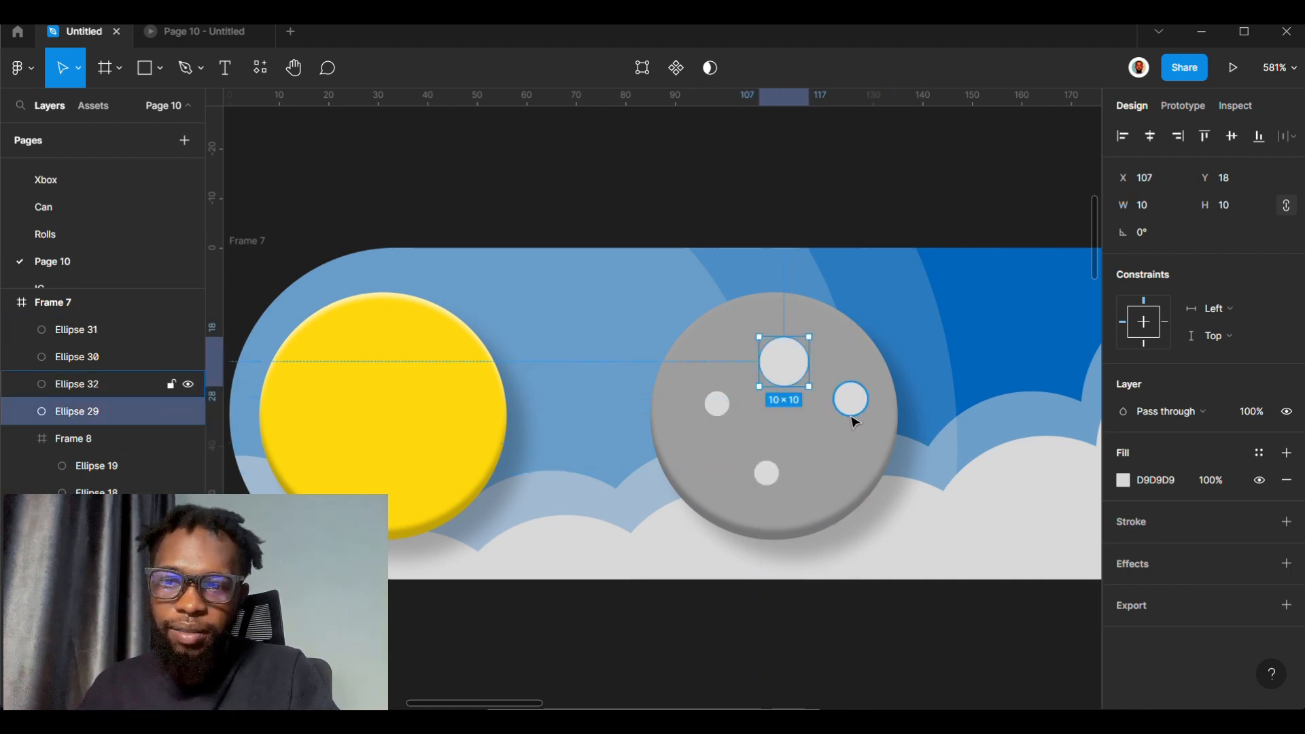
- Move the 7 × 7 crater near the moon's right edge to X 120, Y 30
left_click_drag(855, 422, 838, 430)
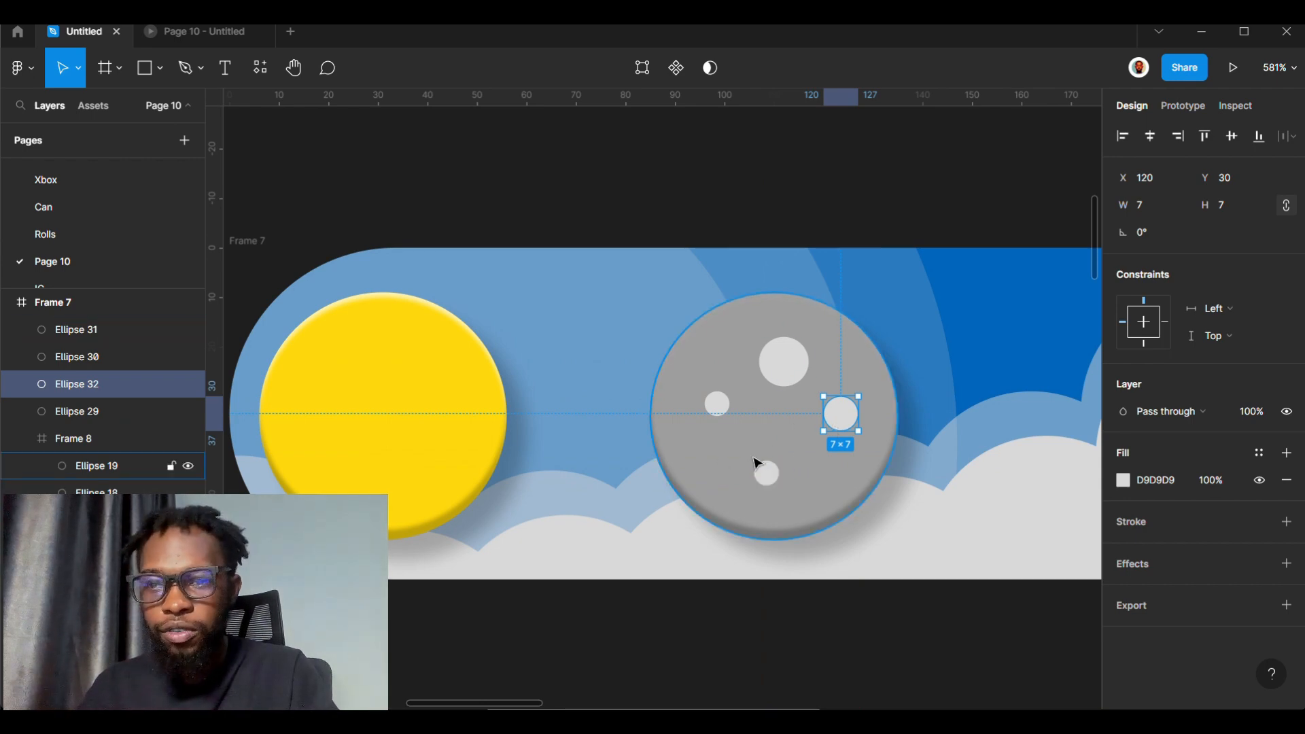
left_click(709, 435)
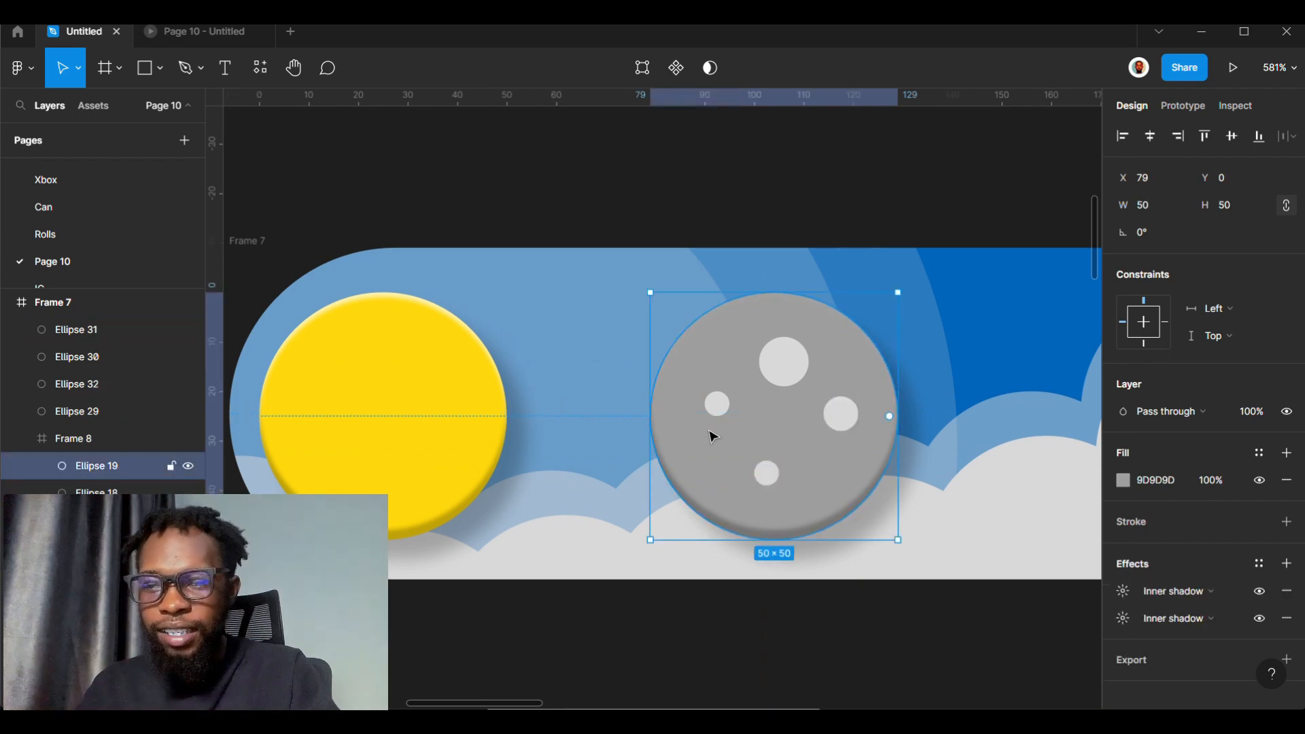
left_click(59, 437)
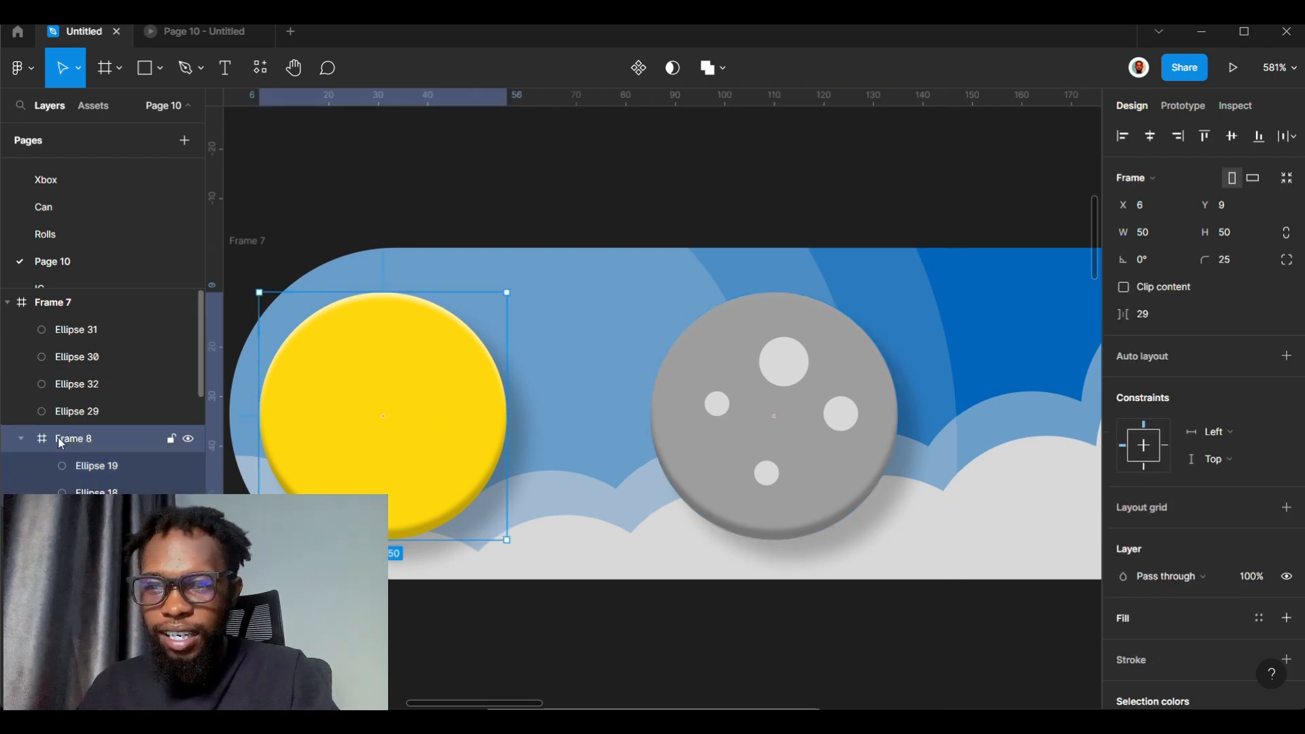
left_click(733, 433)
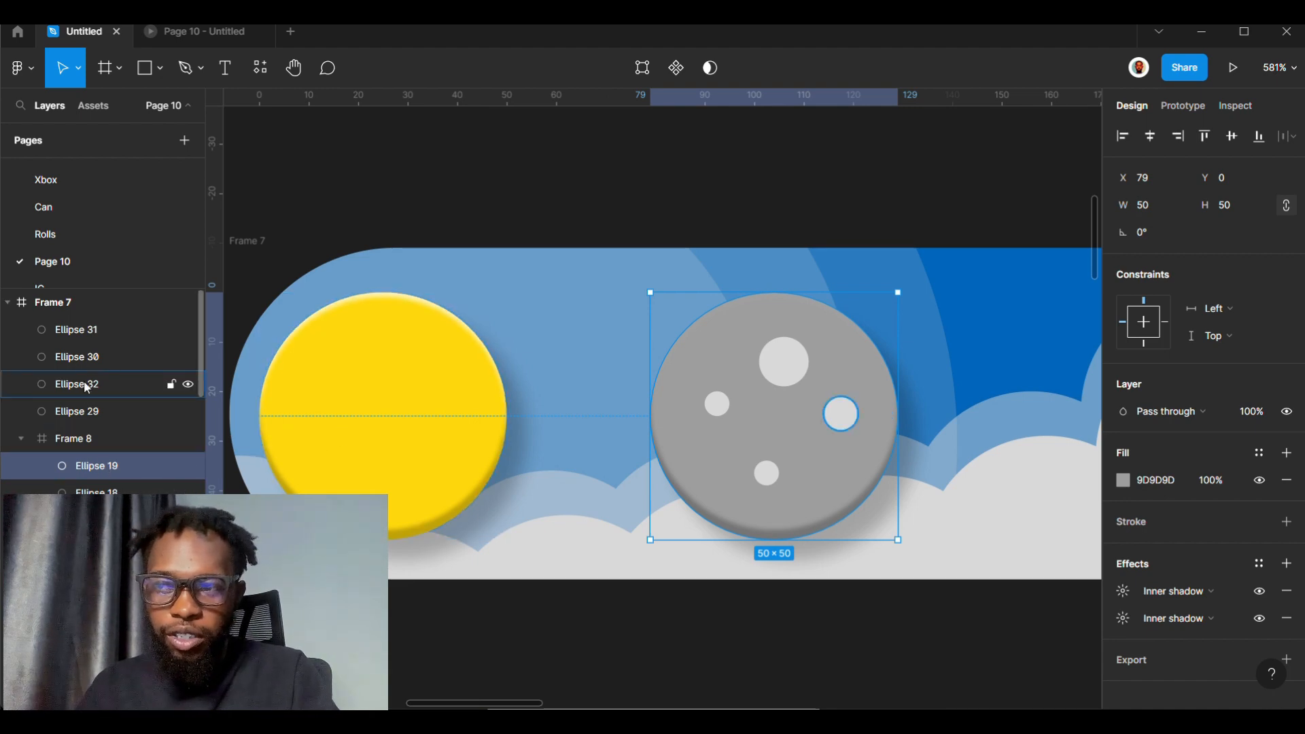
- Move the four crater ellipses into Frame 8, placing them above the moon ellipse in the layer order
left_click(95, 332)
left_click(95, 358)
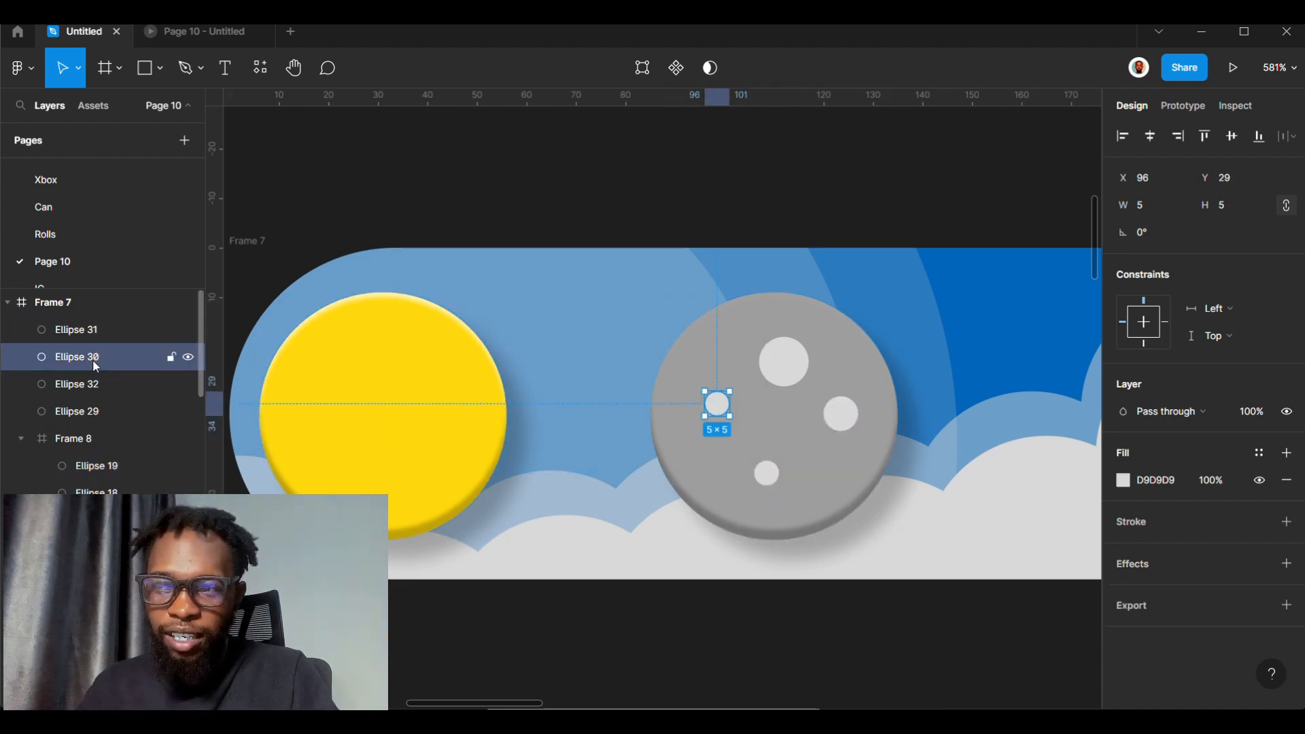
left_click(94, 384)
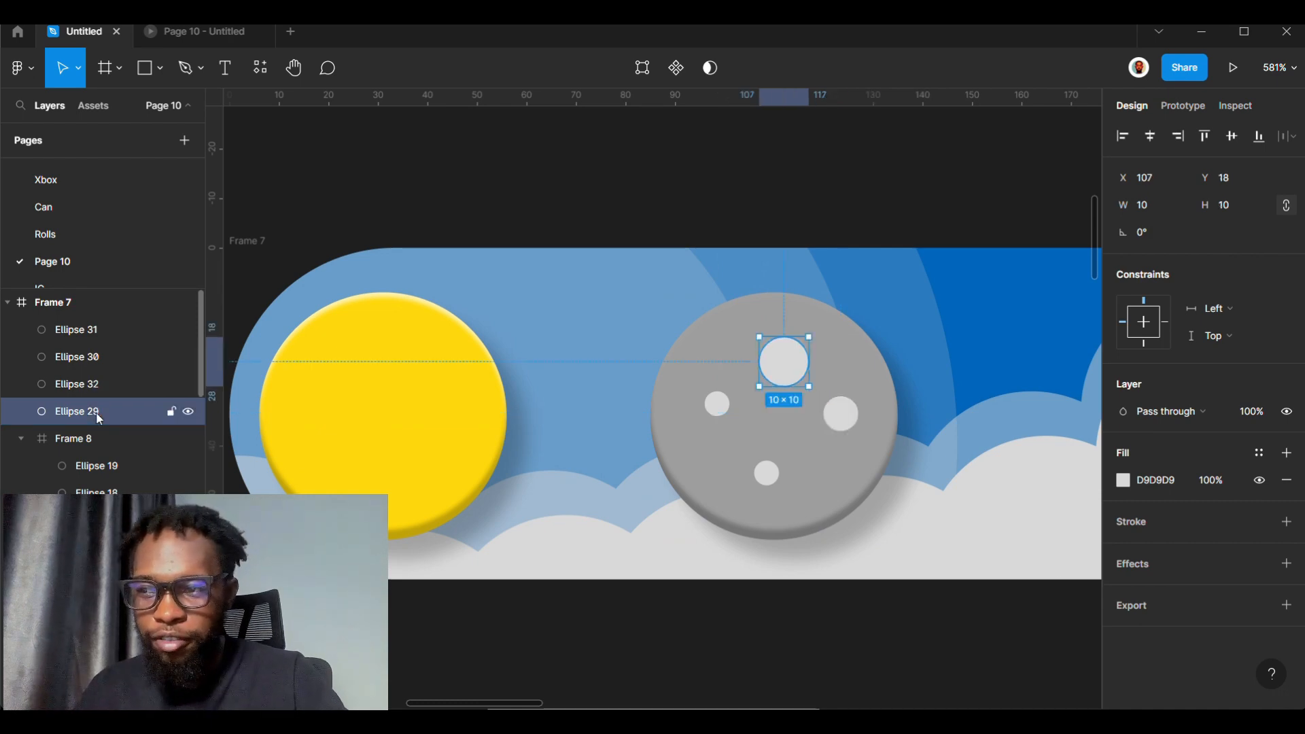
key("Escape")
left_click(97, 411)
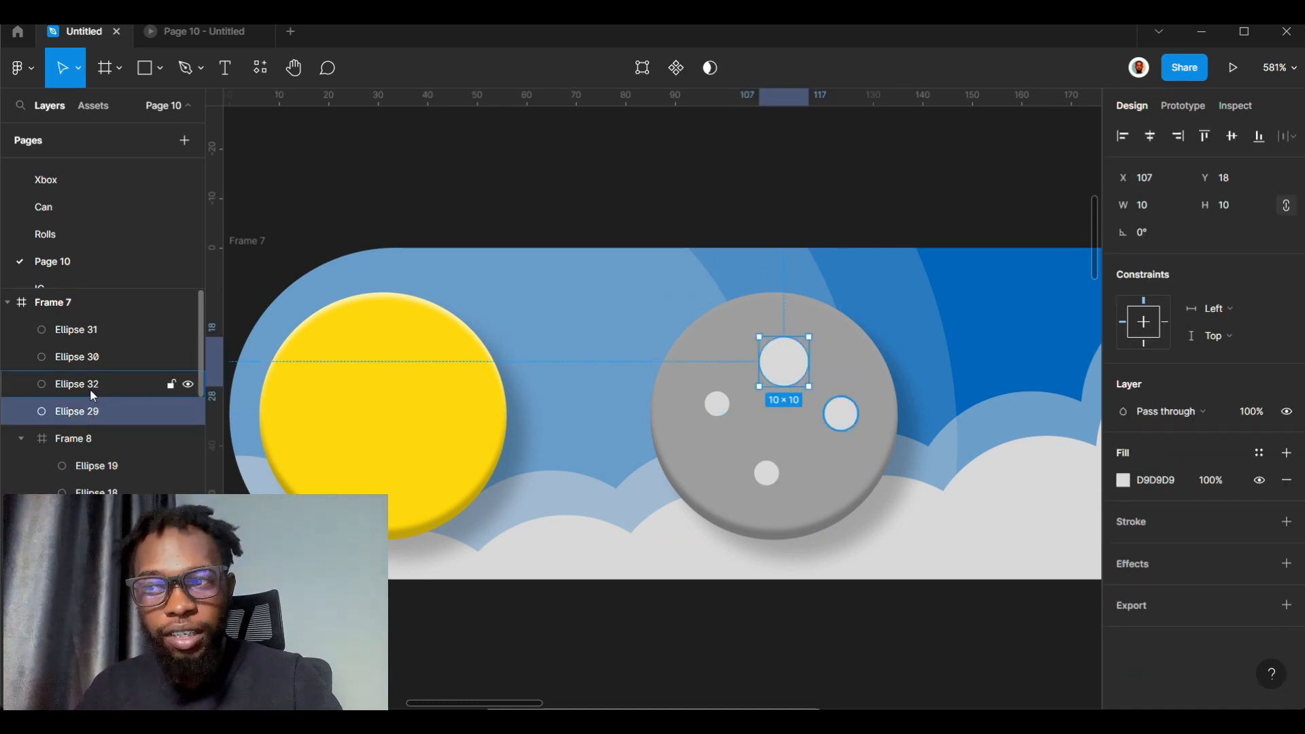
left_click(90, 385, "shift")
left_click(93, 372, "shift")
left_click(93, 332, "shift")
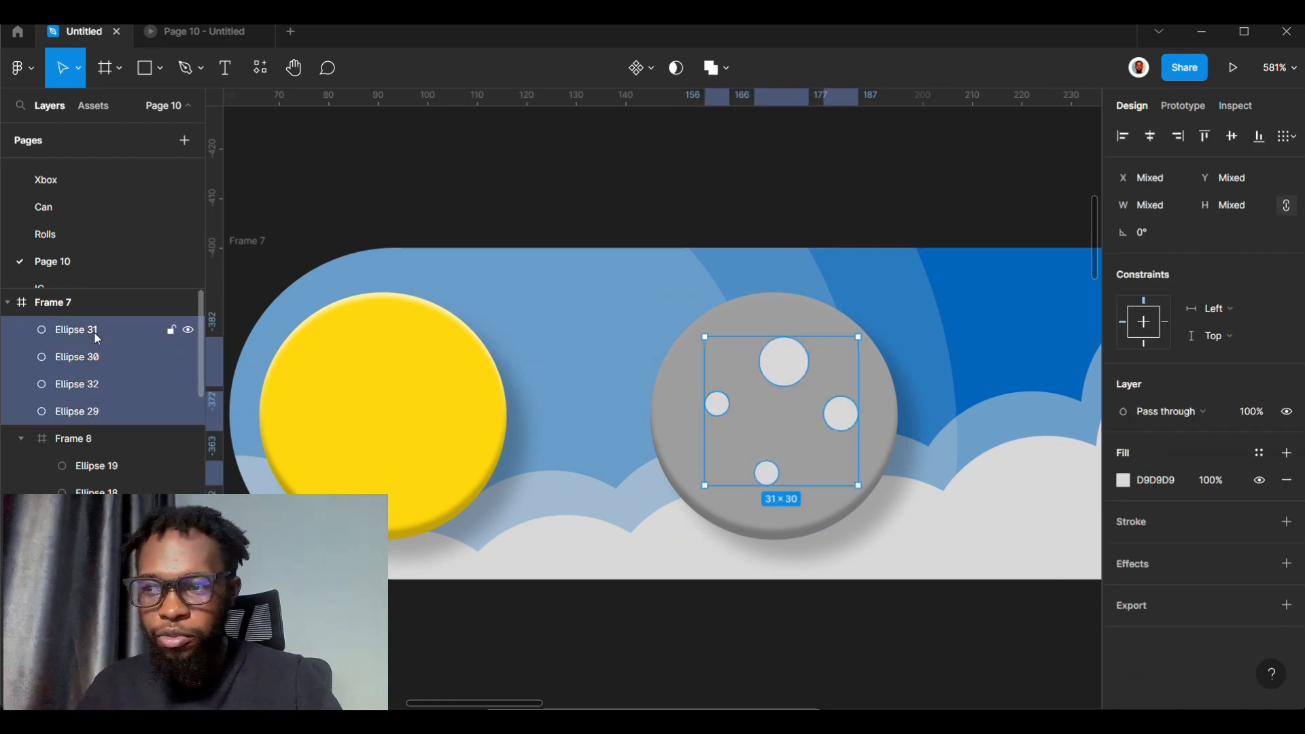
left_click_drag(93, 331, 110, 445)
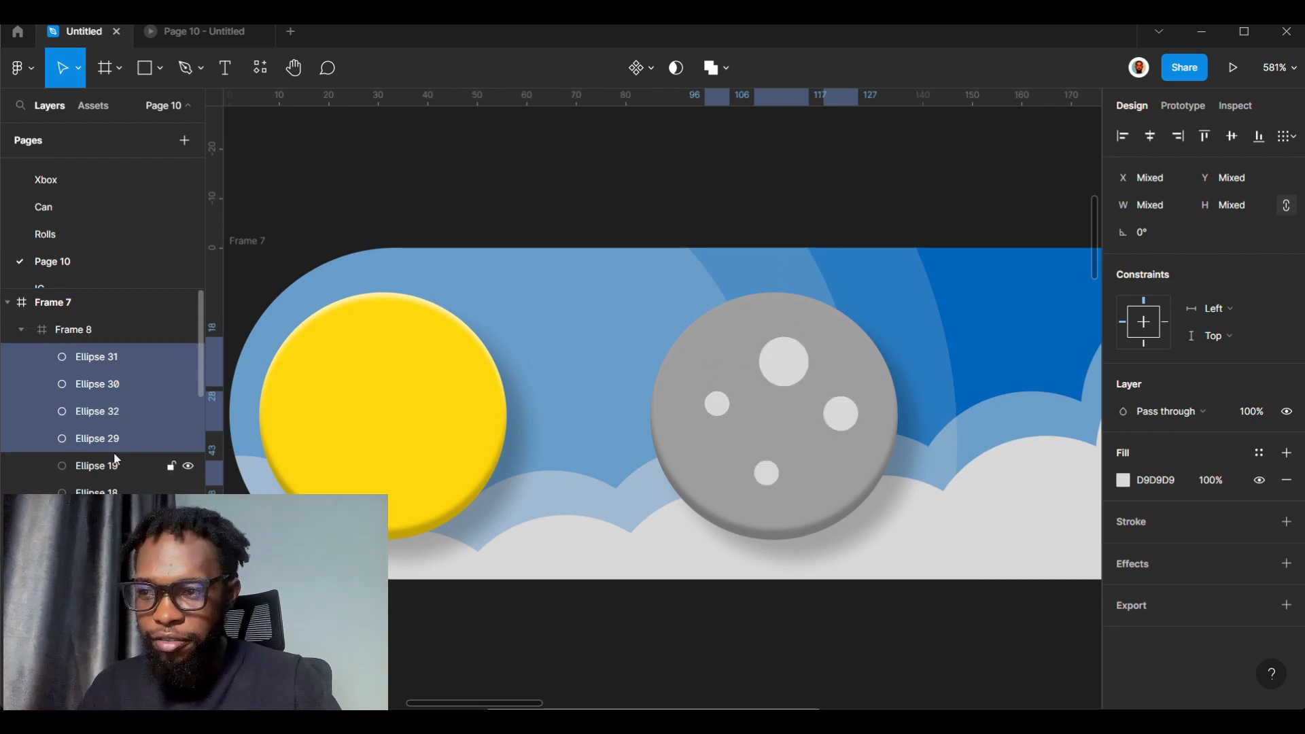
- Group the four craters with the moon ellipse and shift the group to X 76, Y -1
left_click(114, 475, "shift")
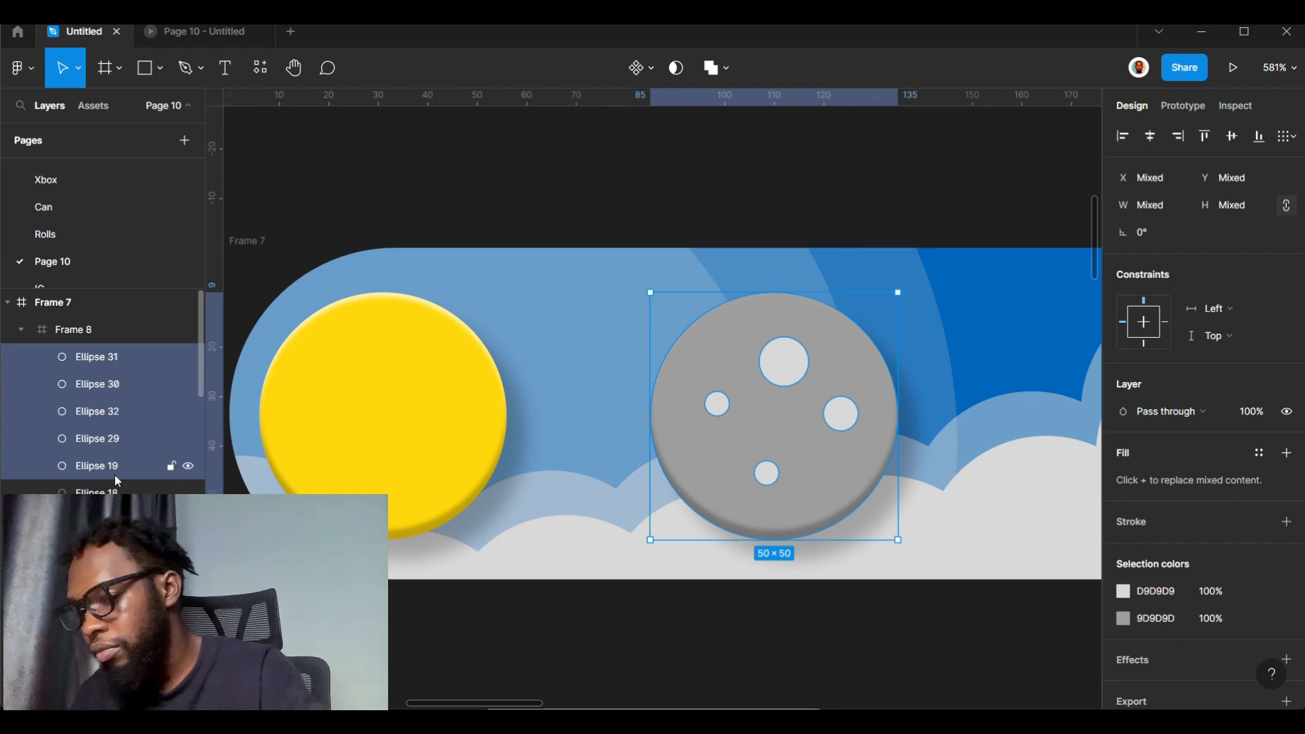
key("ctrl+g")
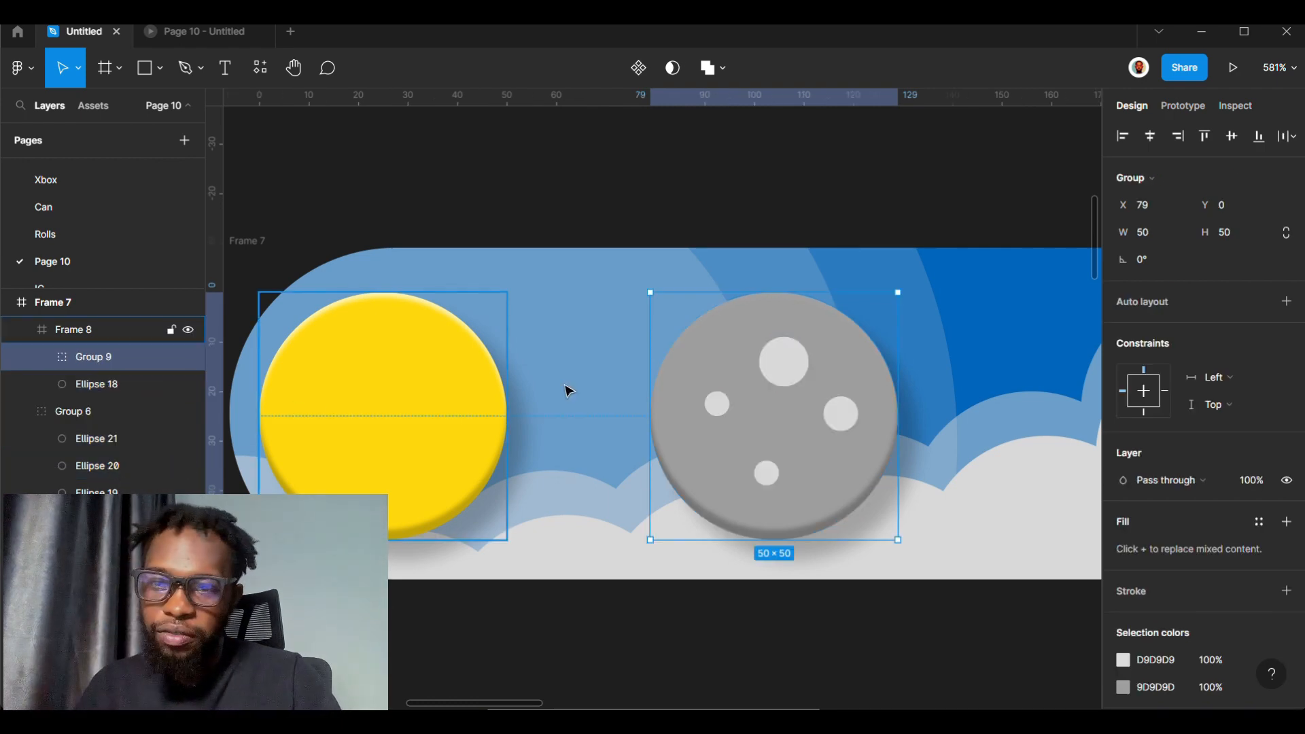
mouse_move(760, 449)
left_mouse_down()
mouse_move(789, 451)
mouse_move(758, 431)
mouse_move(743, 443)
left_mouse_up()
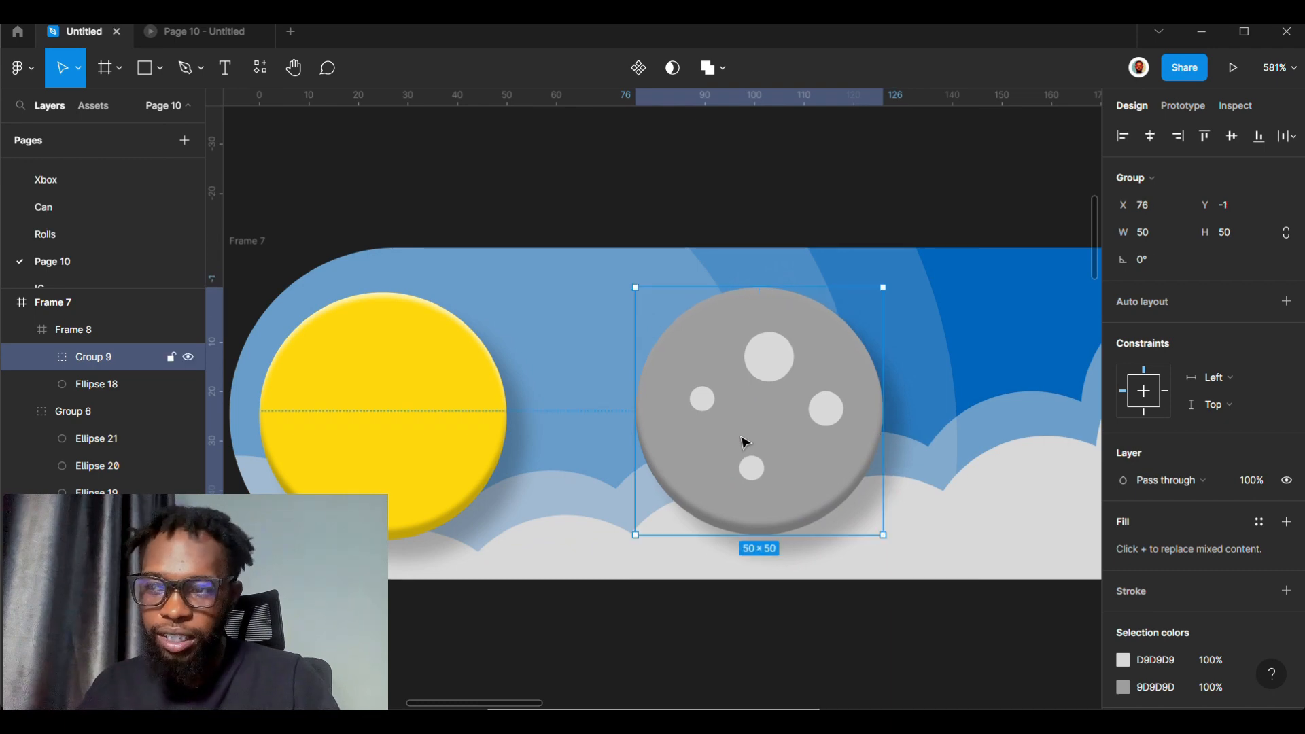
- Examine the sun, moon and largest crater shapes and compare them with the finished Star switch
left_click(419, 452)
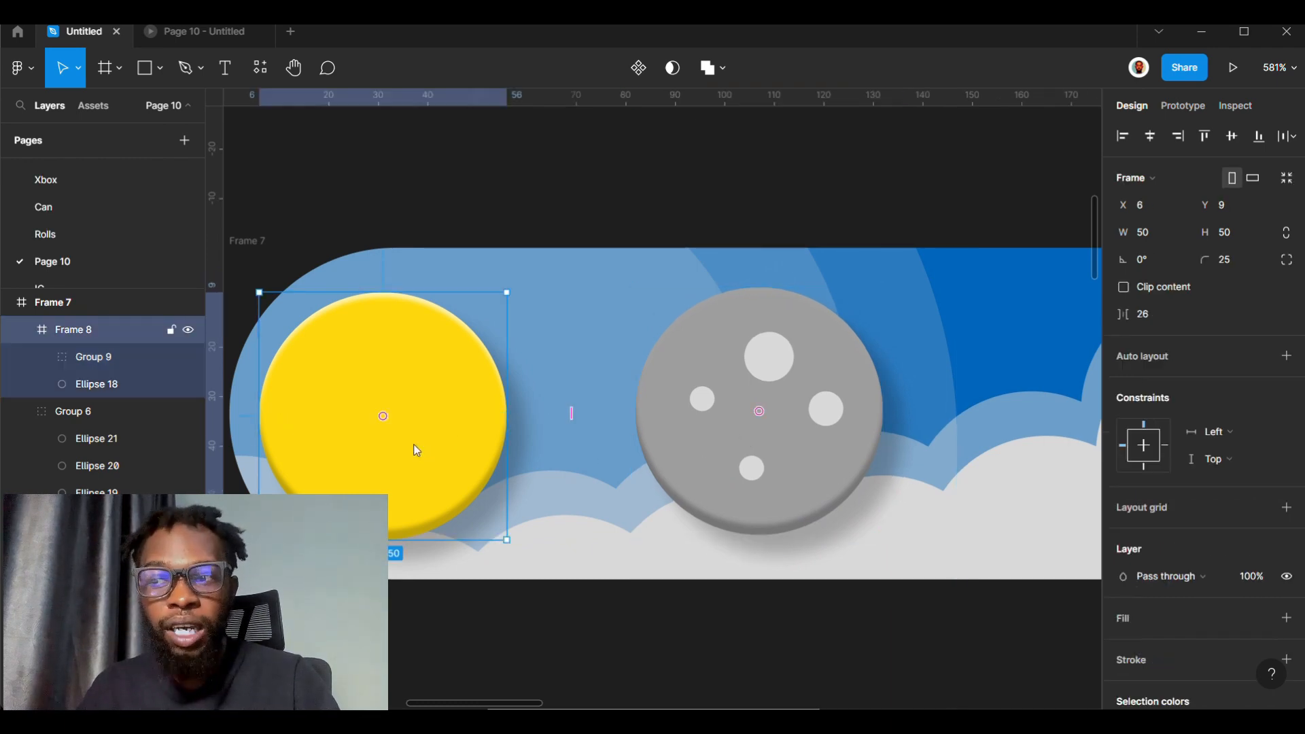
double_click(419, 452)
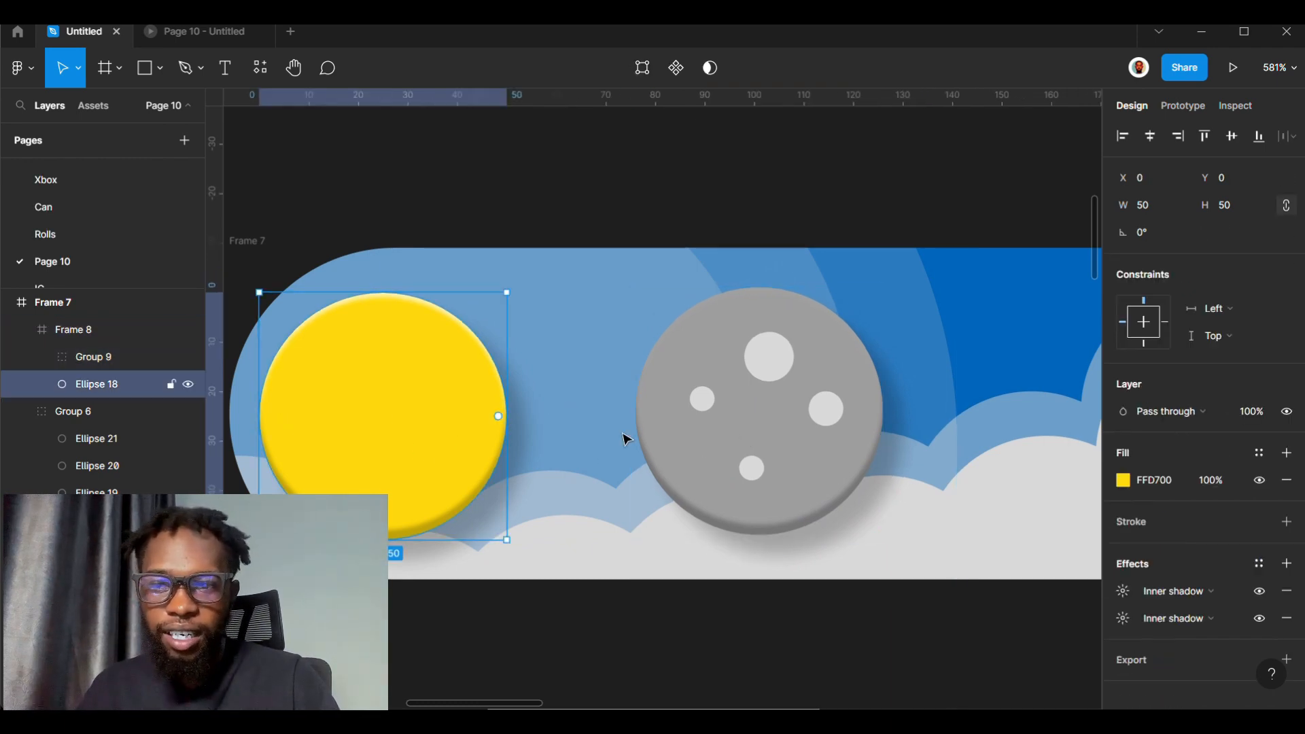
left_click(722, 446)
double_click(723, 445)
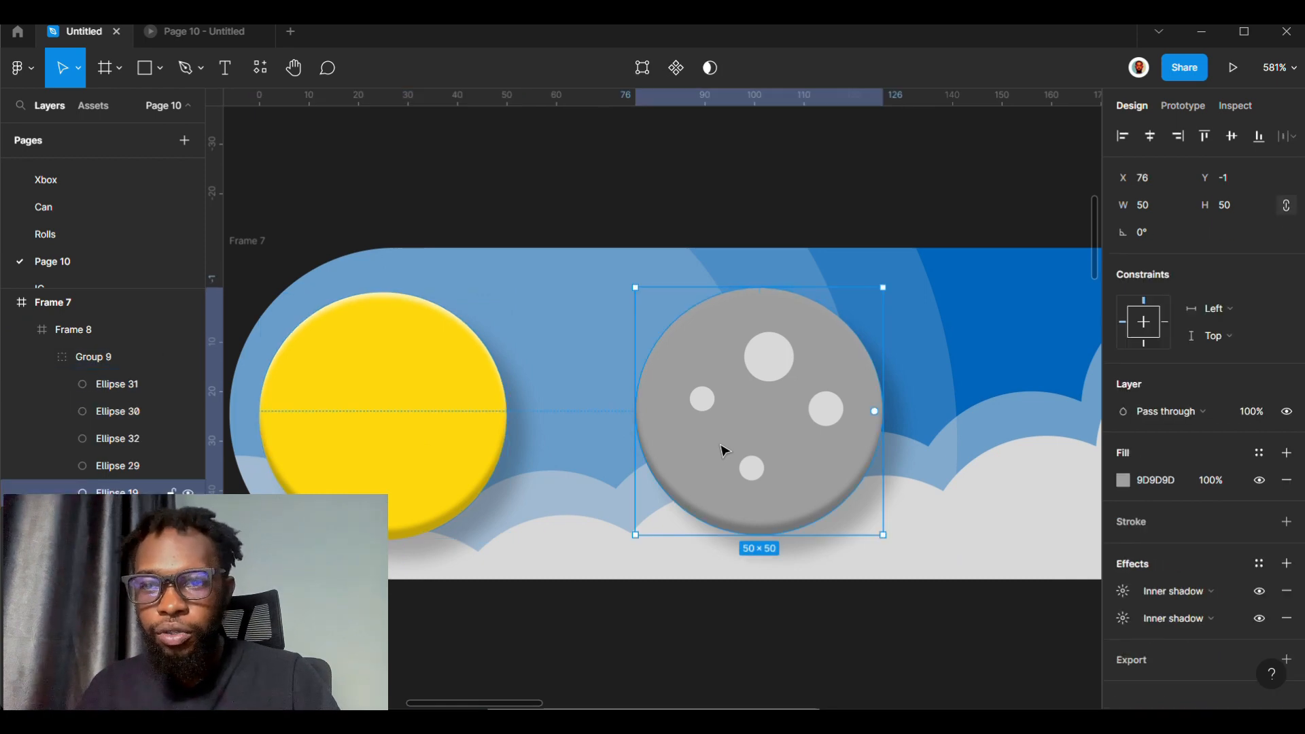
left_click(769, 367)
scroll(769, 374, "down", 10)
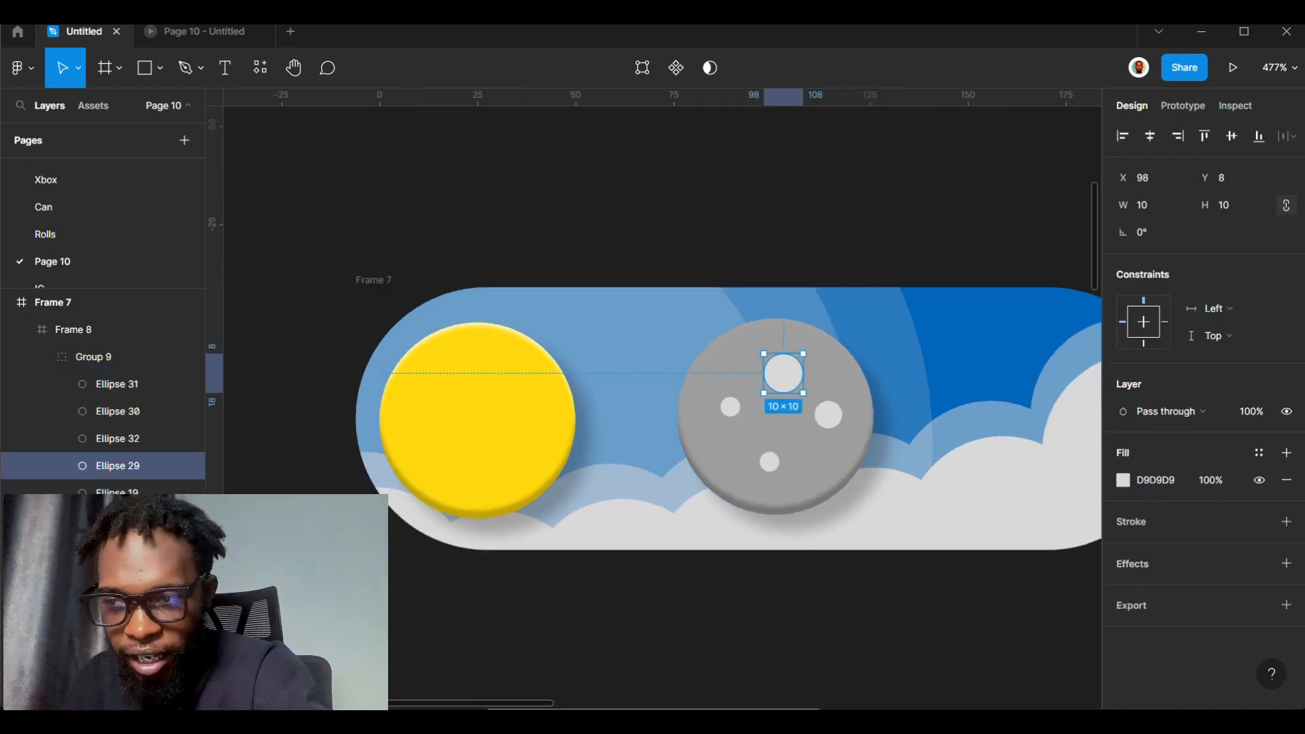
scroll(862, 344, "up", 6)
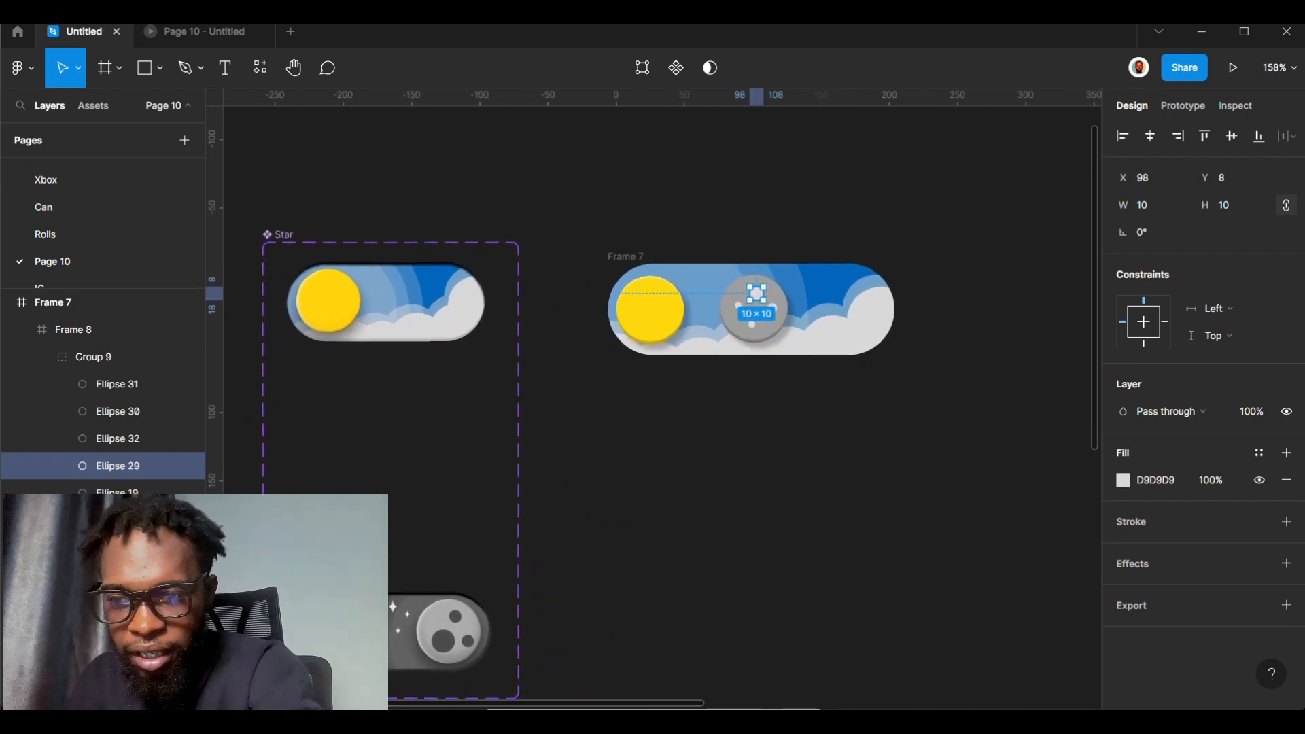
scroll(649, 455, "up", 1)
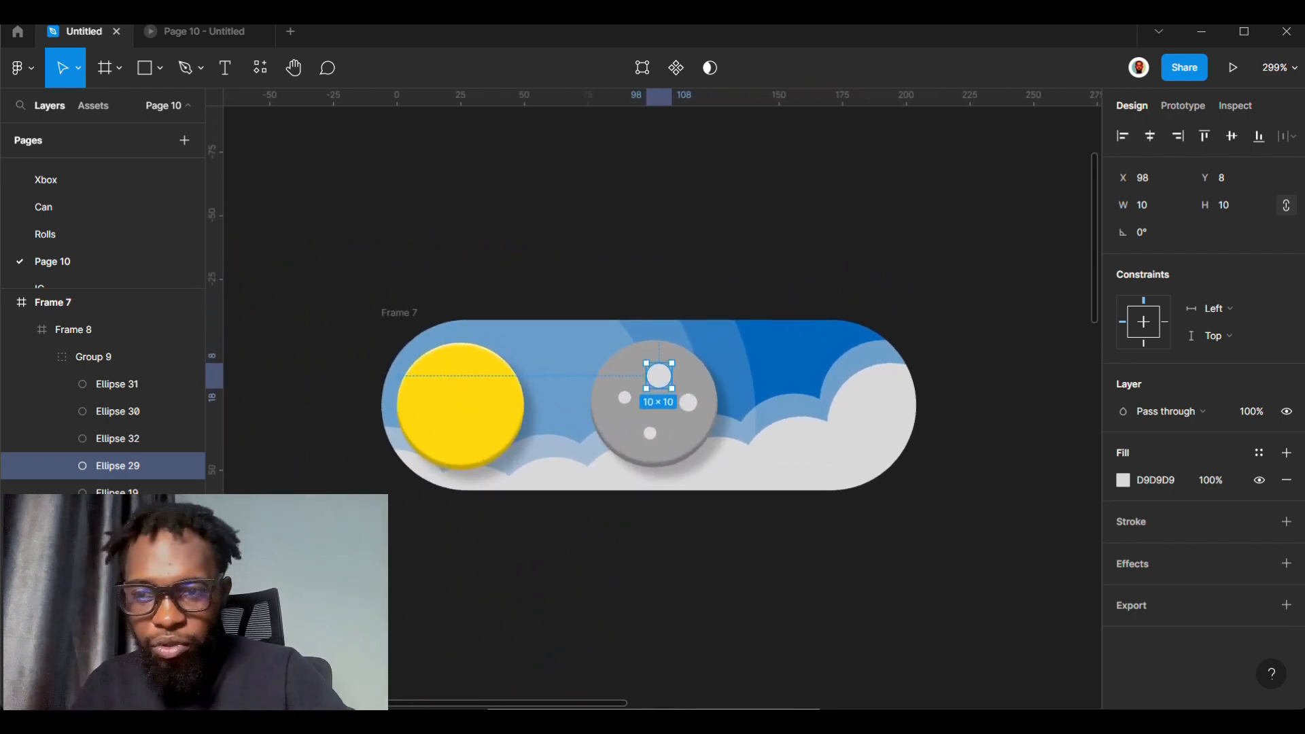
- Try the darker grey 7A7A7A as the moon's fill and undo the colour change
left_click(657, 452)
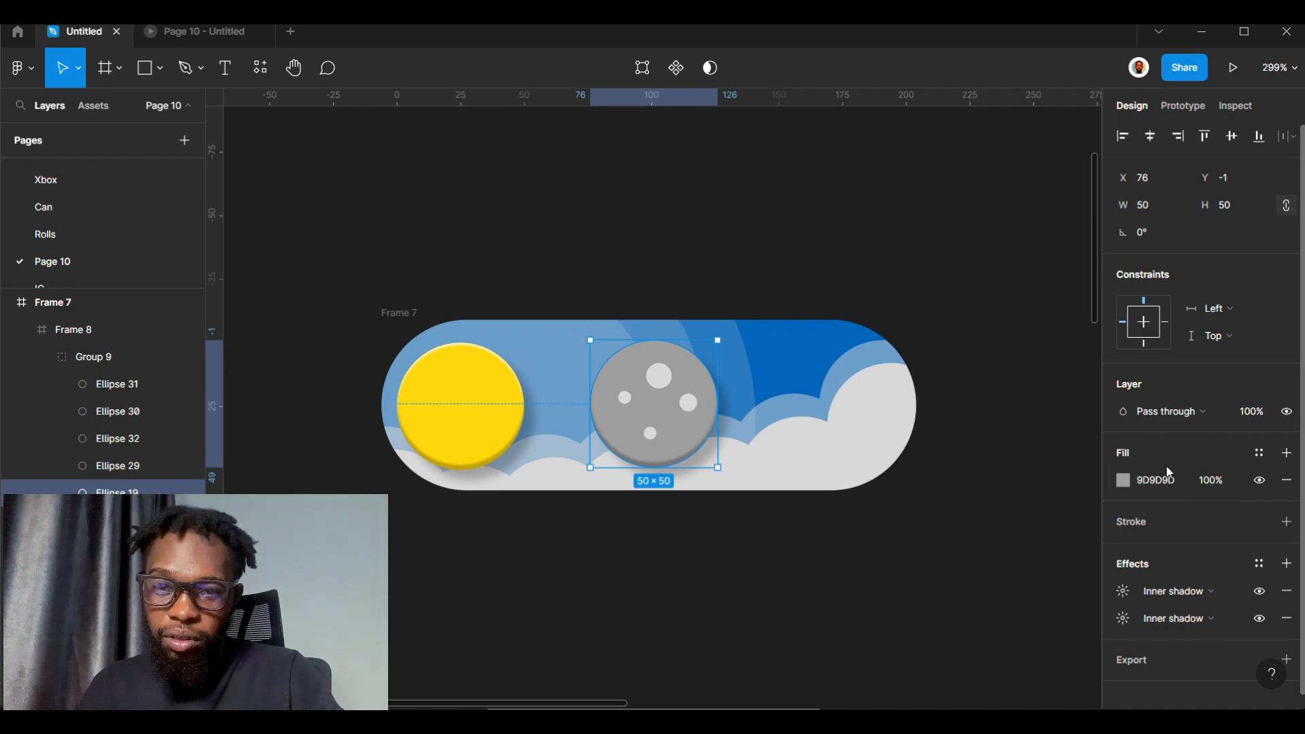
left_click(1118, 484)
left_click(1122, 481)
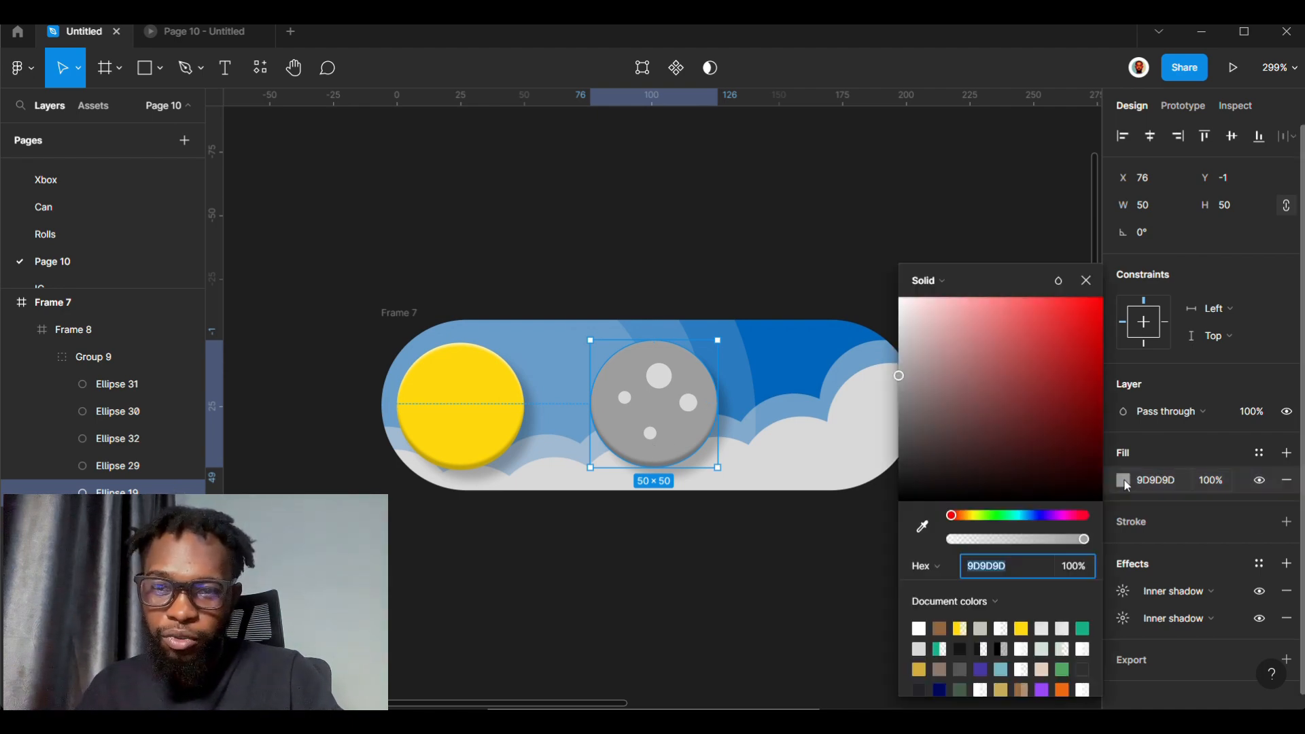
left_click_drag(985, 430, 865, 414)
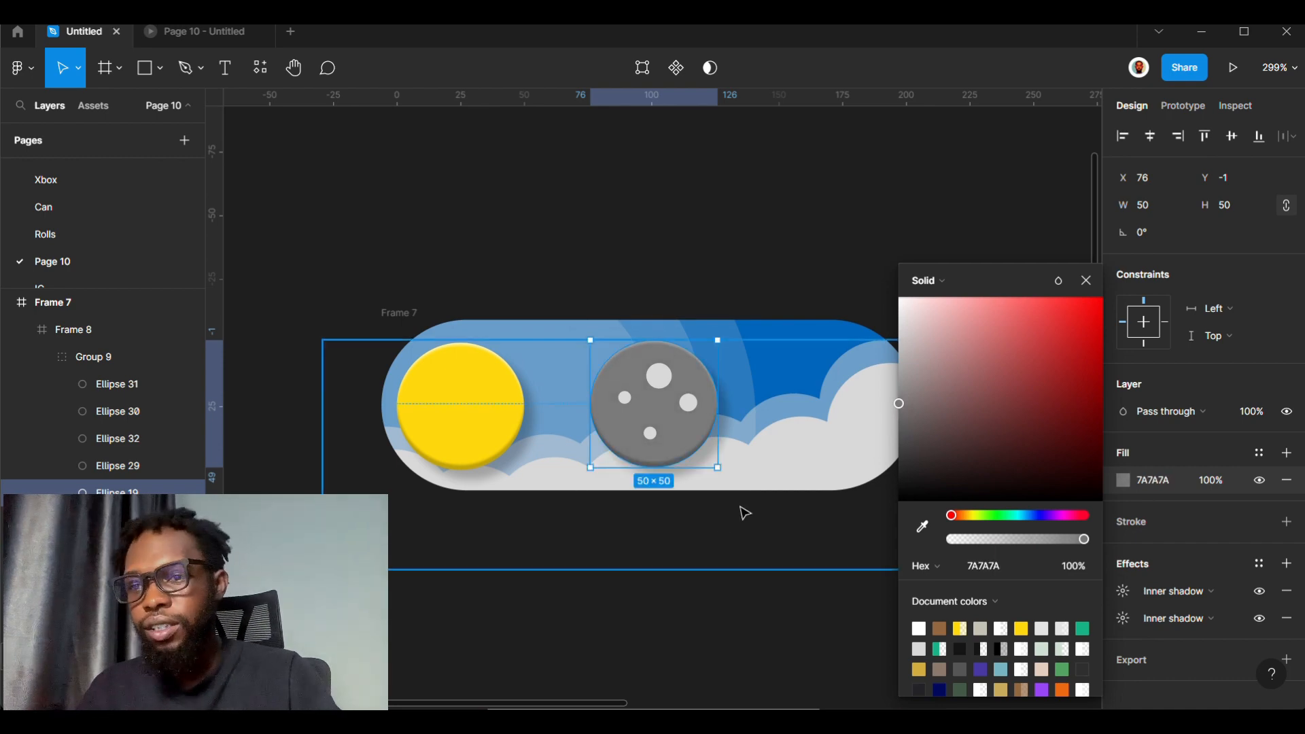
left_click(714, 564)
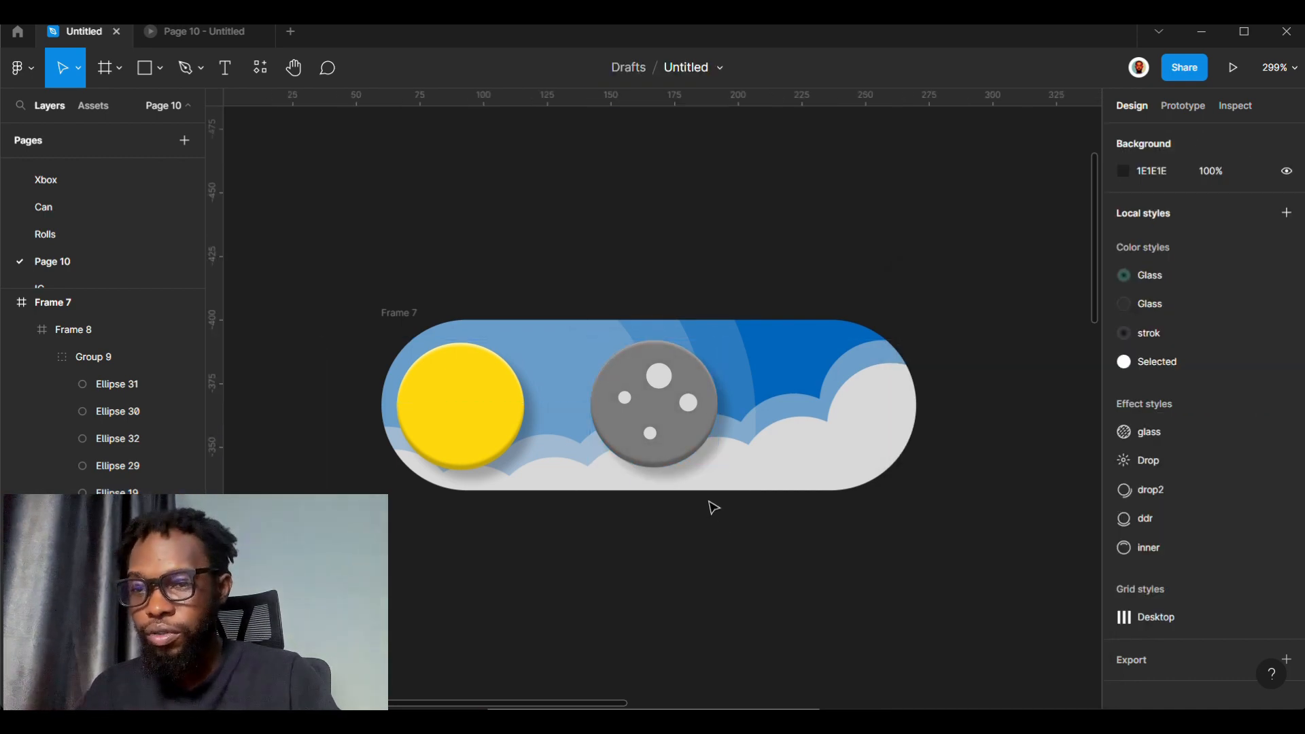
left_click(693, 432)
scroll(691, 428, "down", 5)
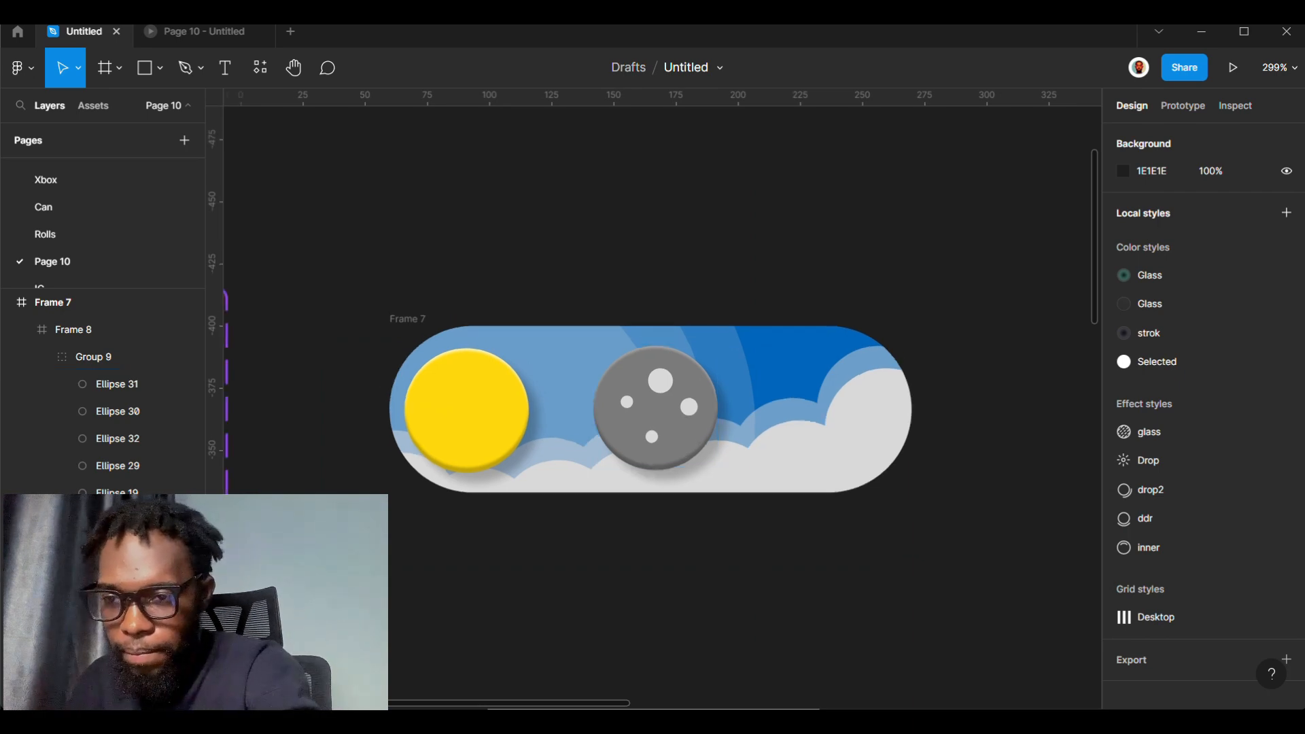
scroll(691, 428, "up", 1)
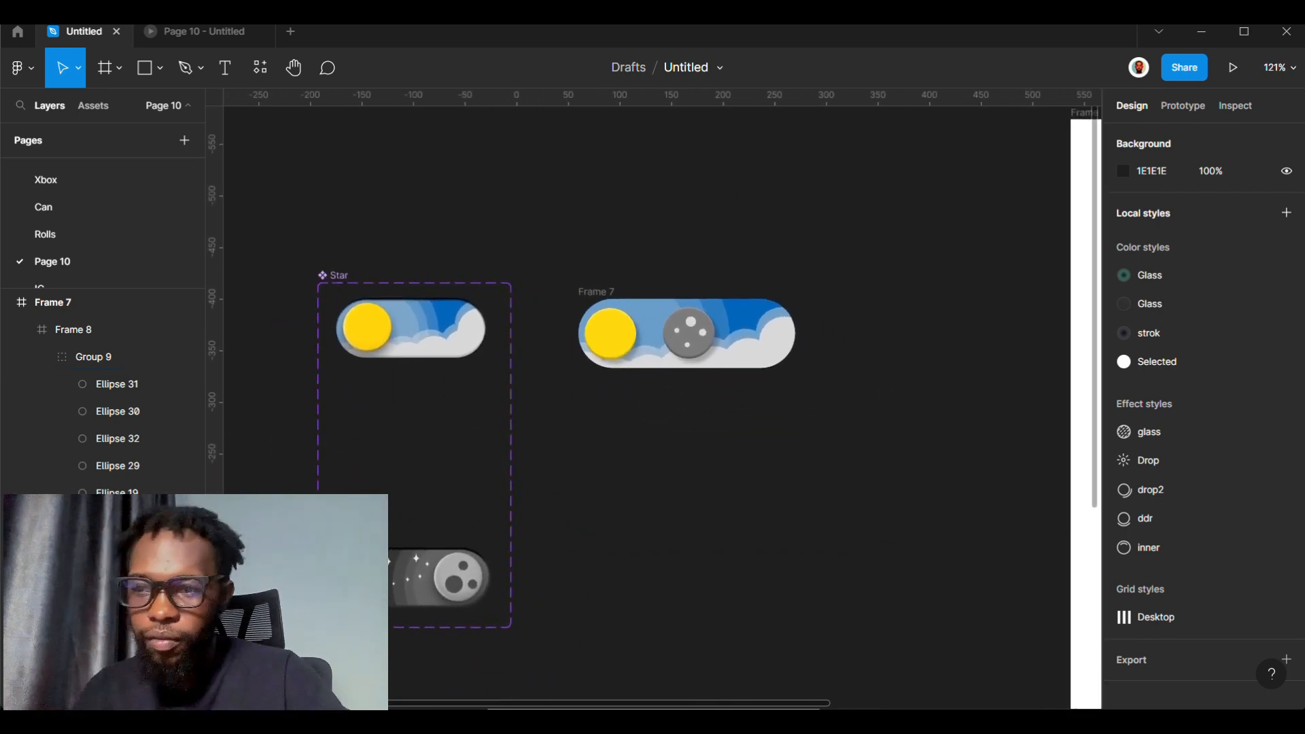
key("ctrl+z")
key("ctrl+z")
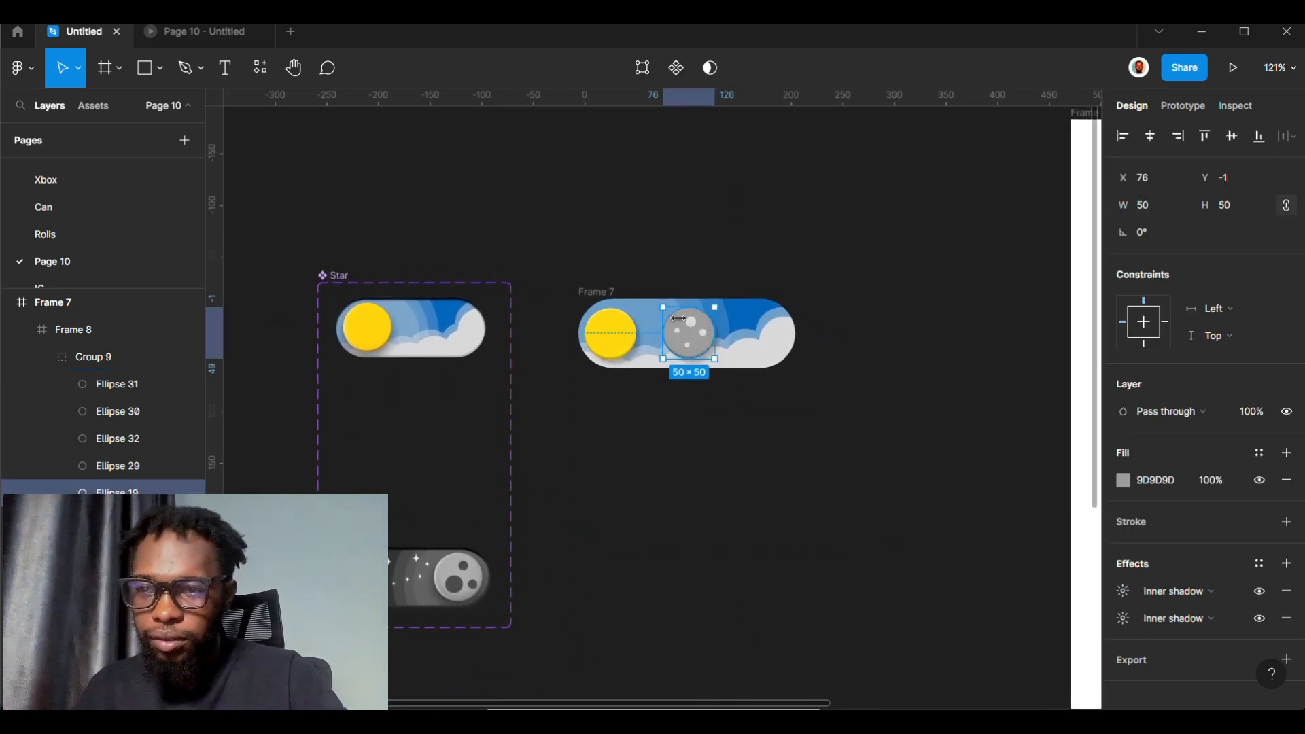
- Set the fill of all four moon craters to the dark grey 525252
left_click(136, 465)
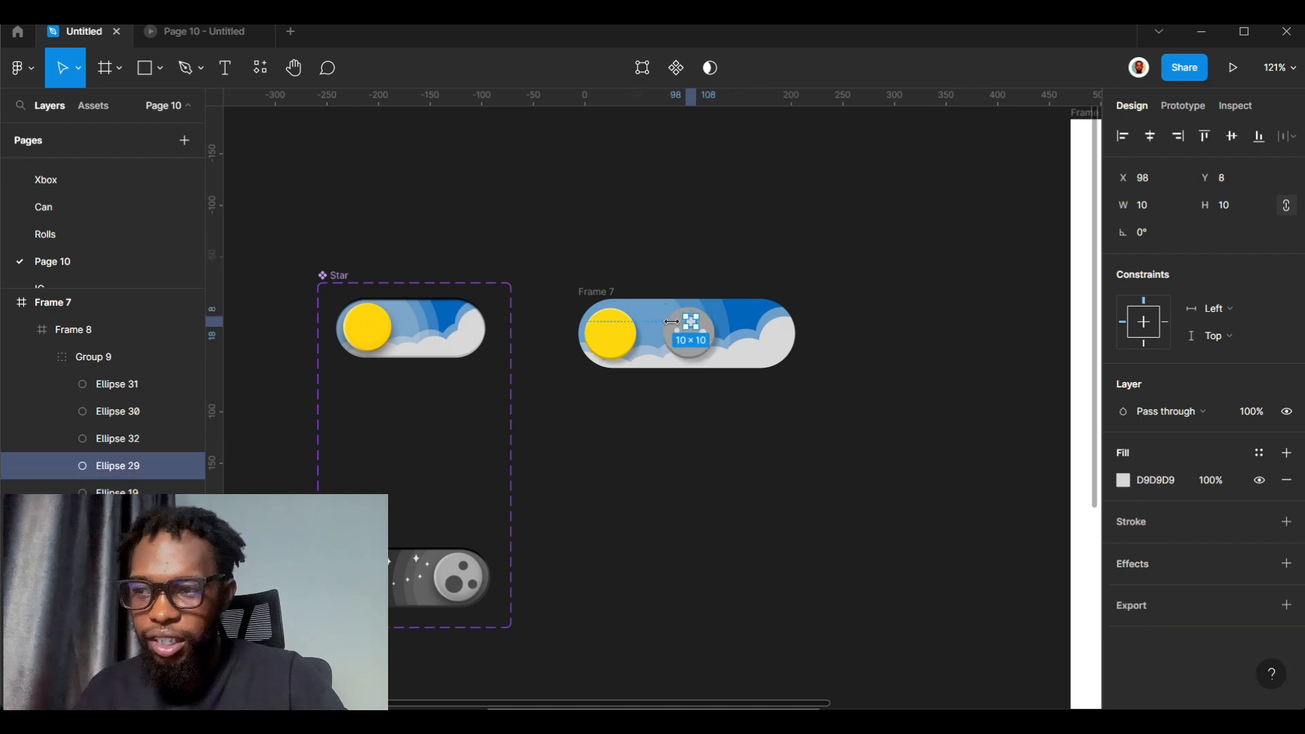
left_click(134, 438, "shift")
left_click(131, 414)
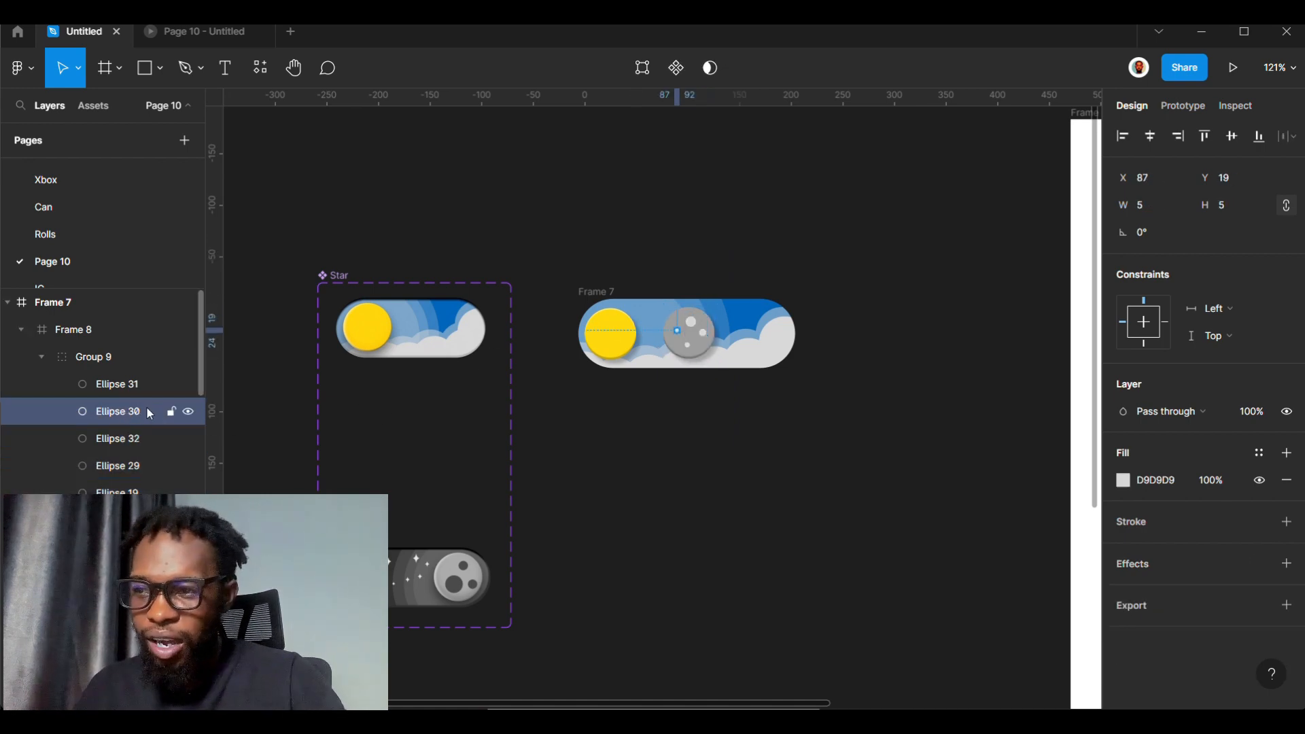
left_click(126, 439, "shift")
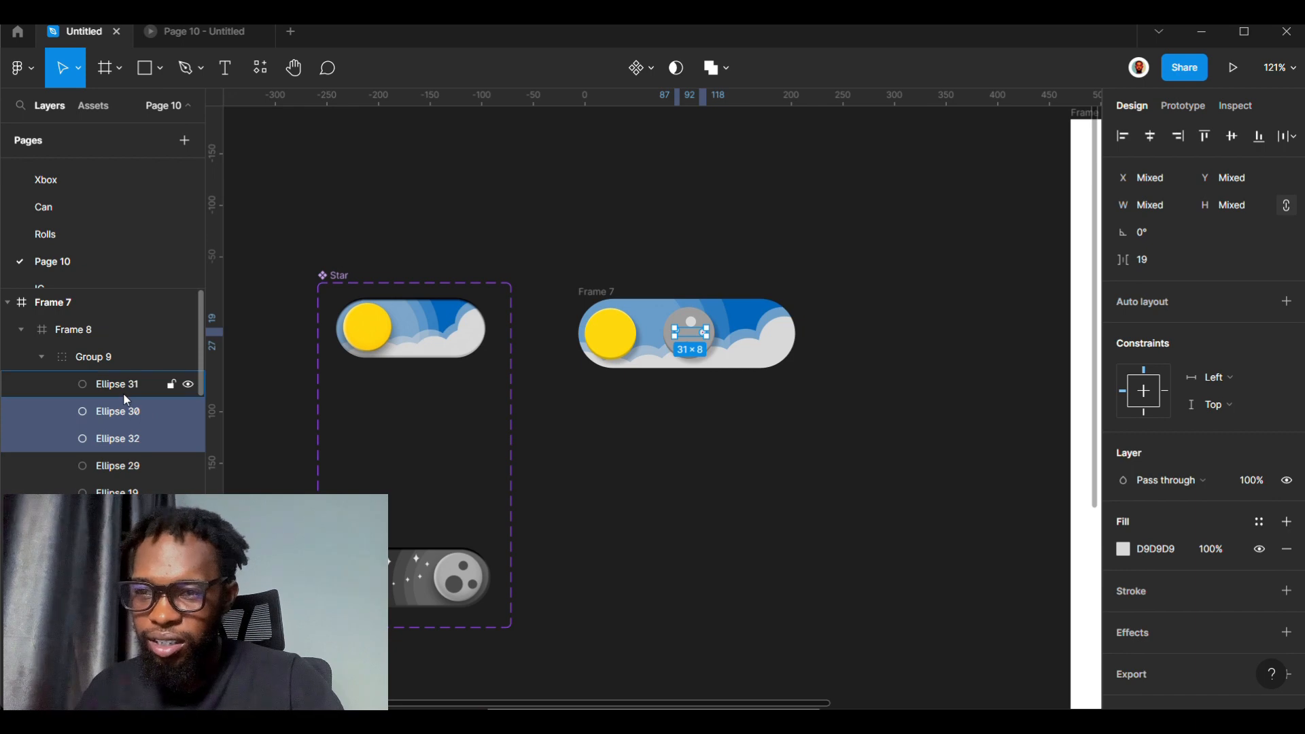
left_click(125, 403, "shift")
left_click(121, 470, "shift")
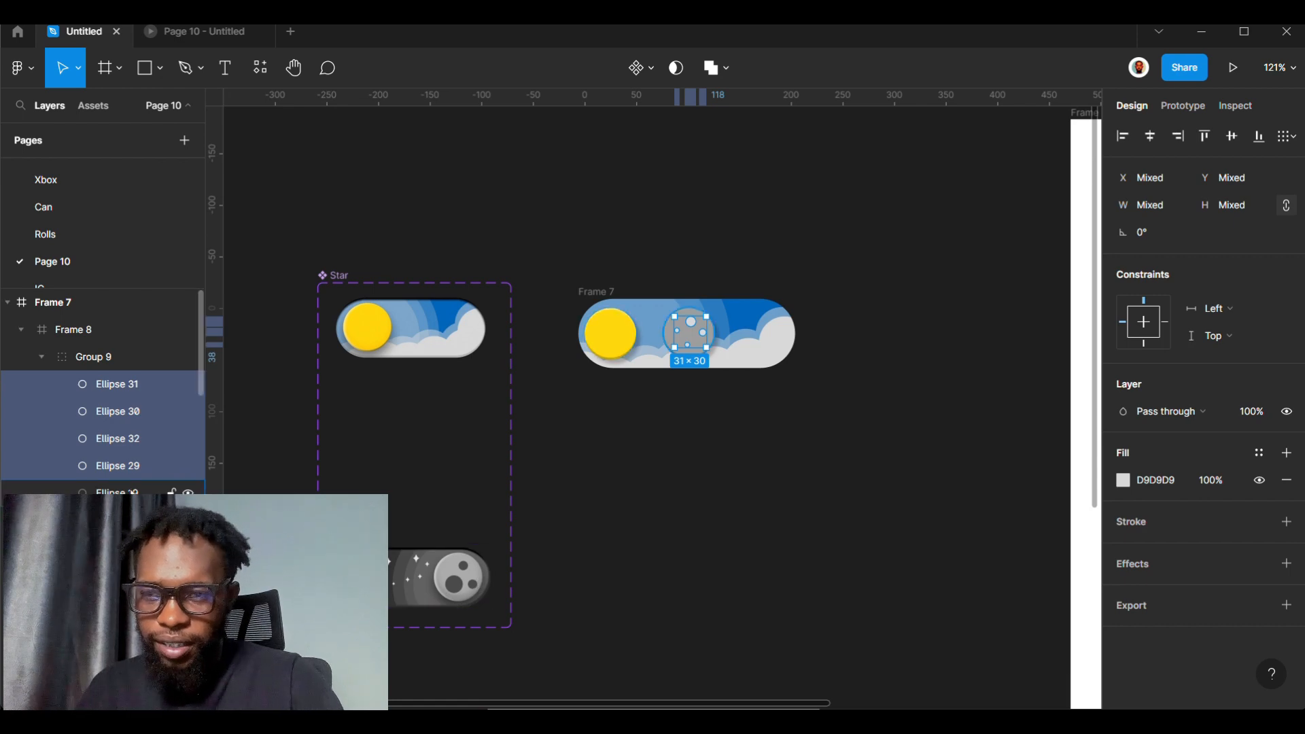
left_click(115, 491, "shift")
left_click(116, 490, "shift")
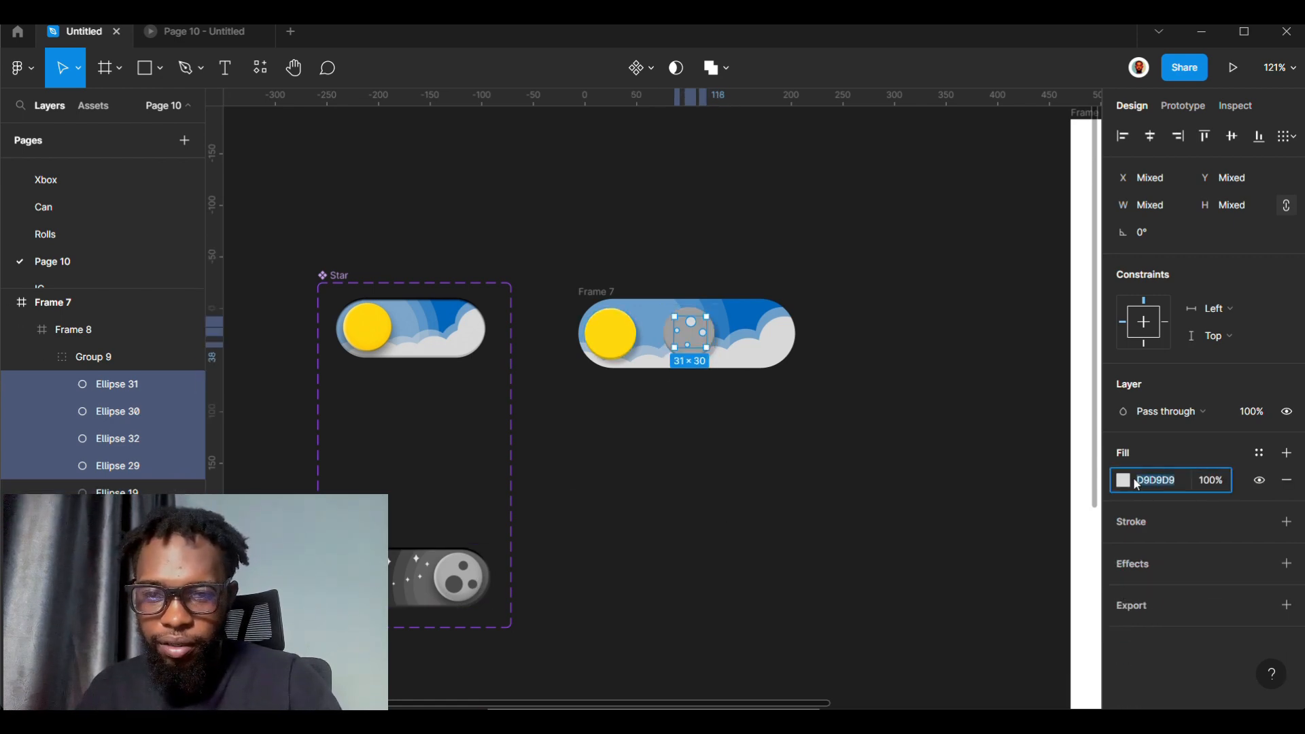
left_click(1124, 482)
left_click_drag(1011, 393, 813, 446)
scroll(658, 323, "up", 5)
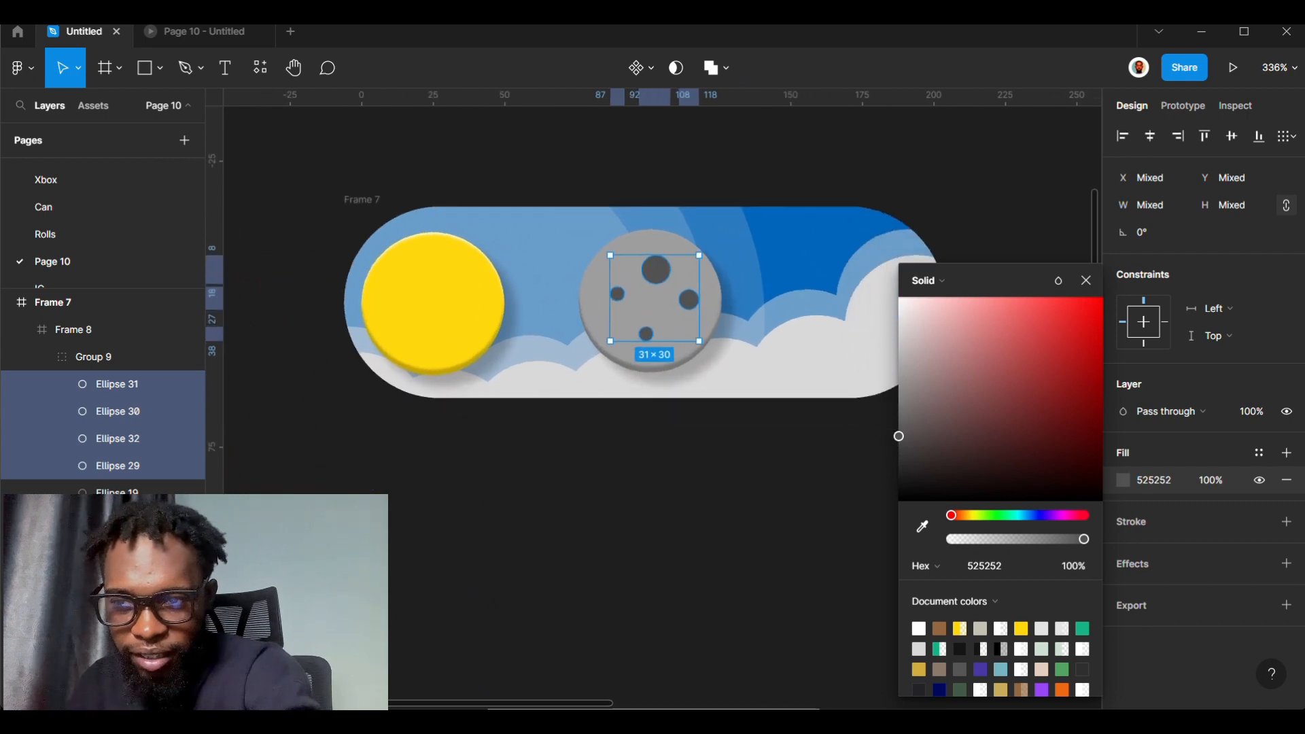
scroll(622, 340, "up", 1)
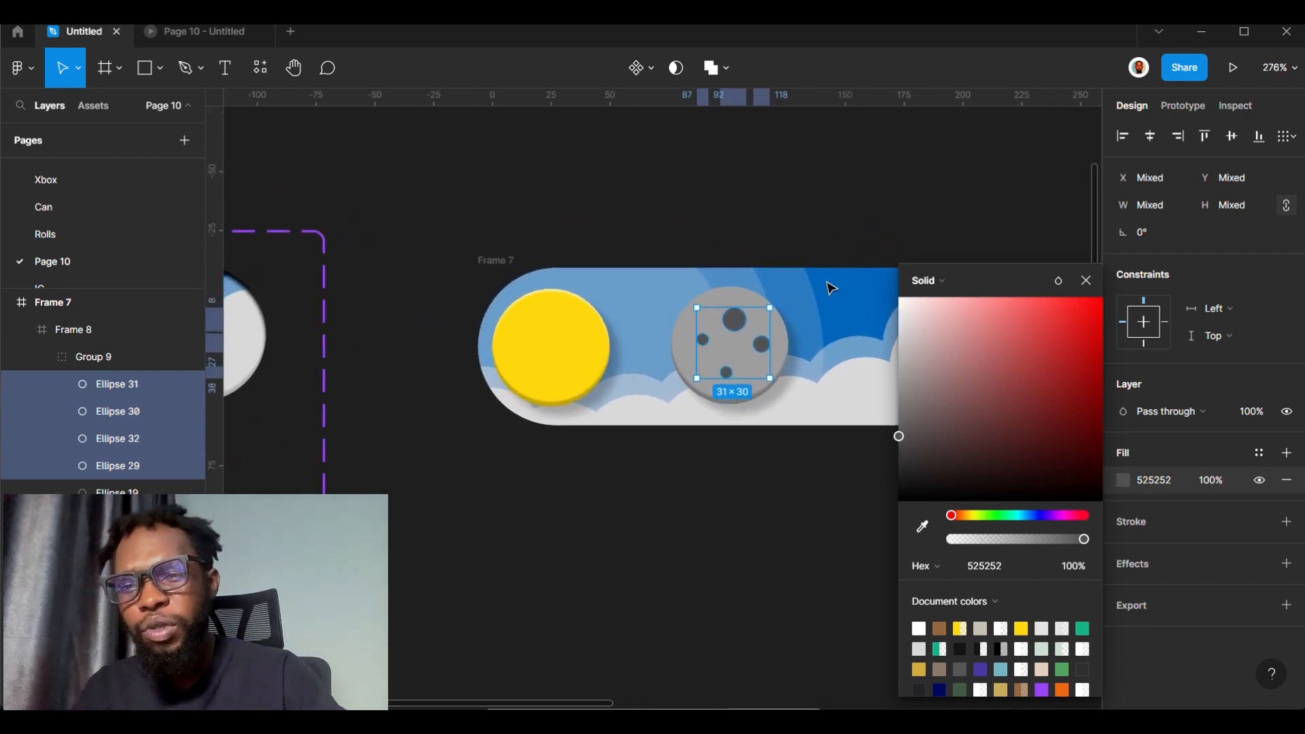
left_click(859, 195)
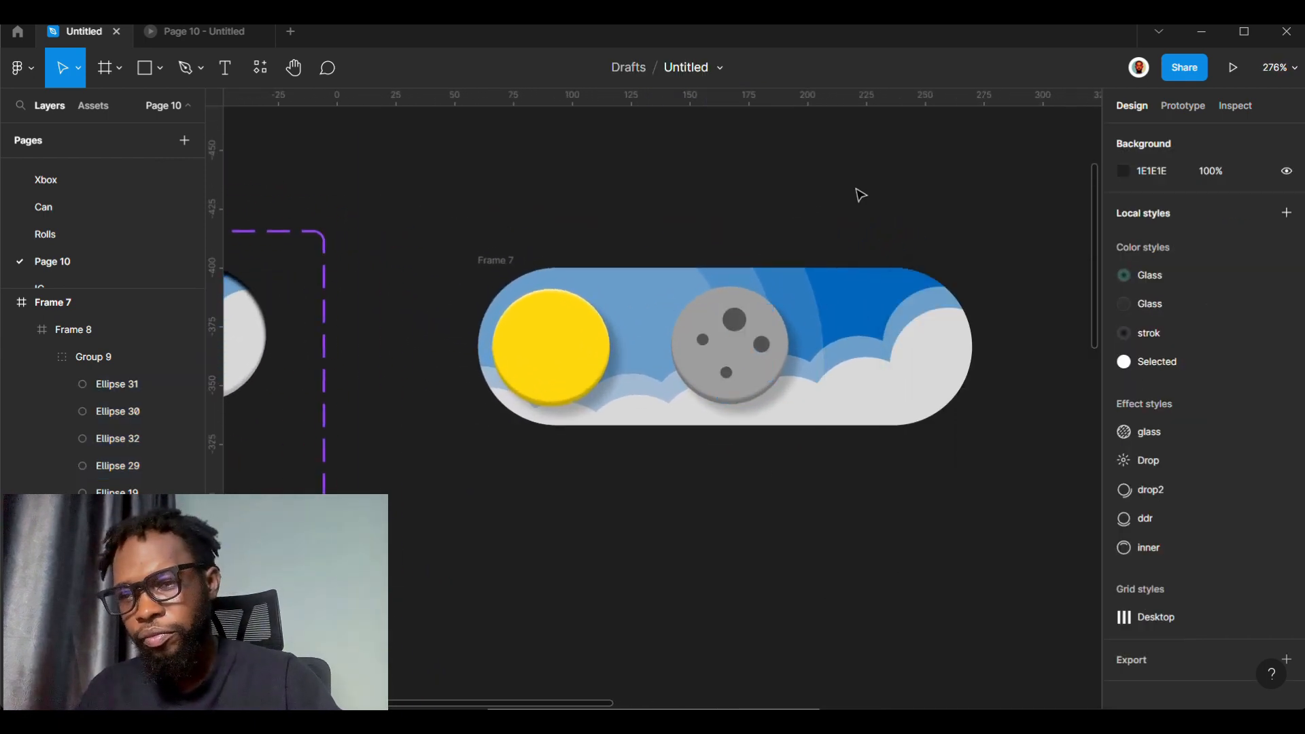
- Turn on content clipping for the 50 × 50 knob frame that holds the sun and the moon group
left_click(564, 360)
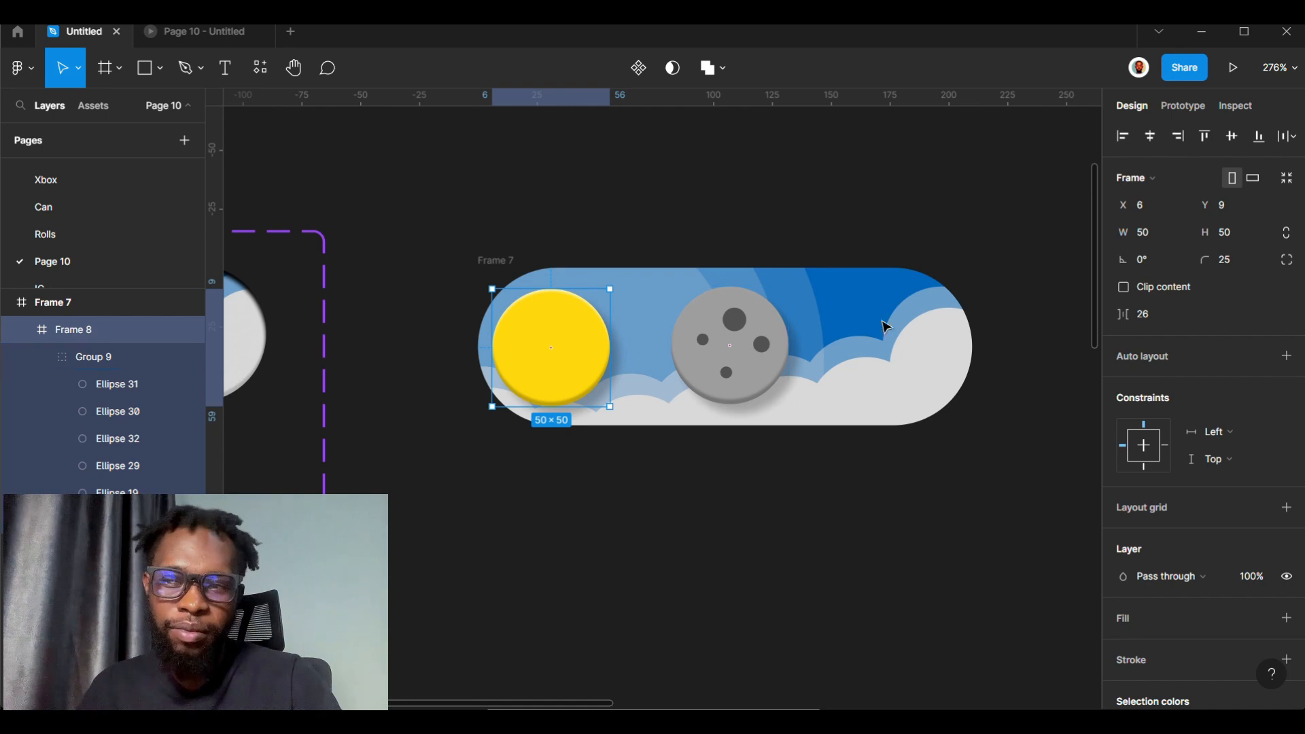
left_click(1124, 288)
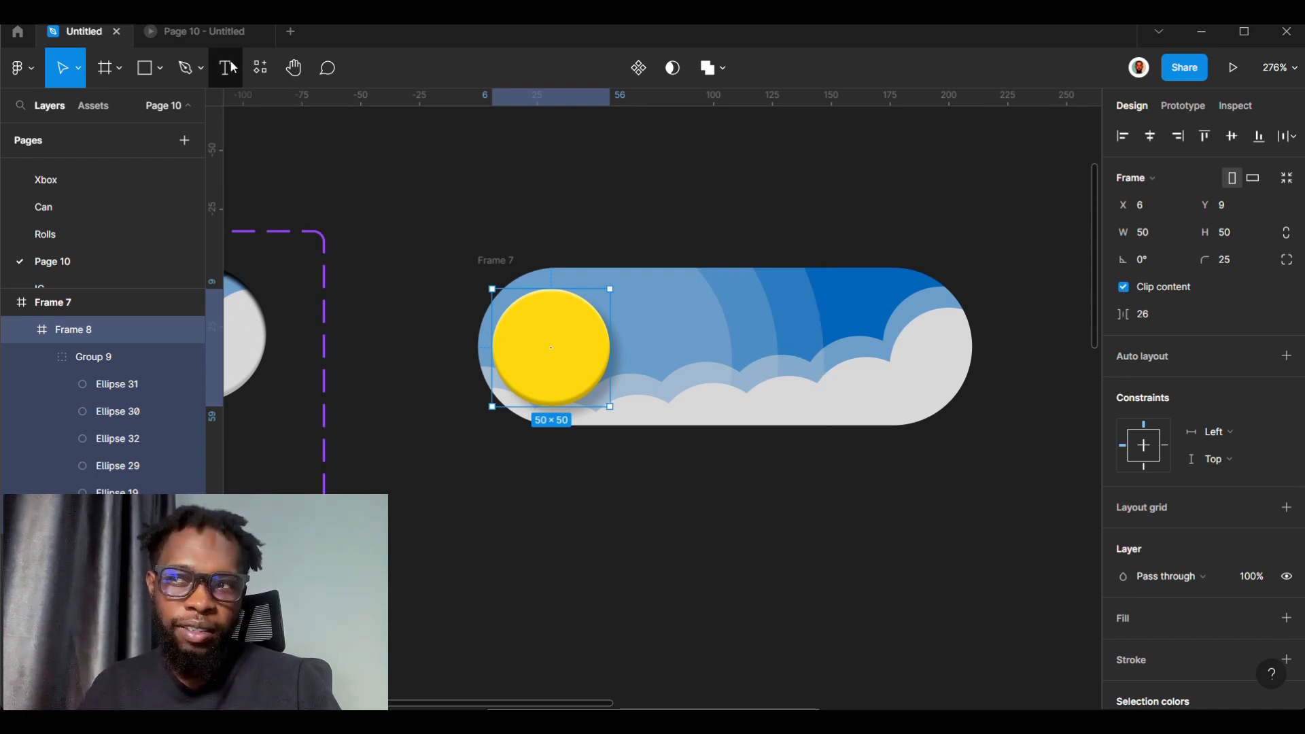
- Open the running Page 10 prototype and toggle the finished switch repeatedly between day and night to examine the animation
left_click(215, 38)
left_click(686, 398)
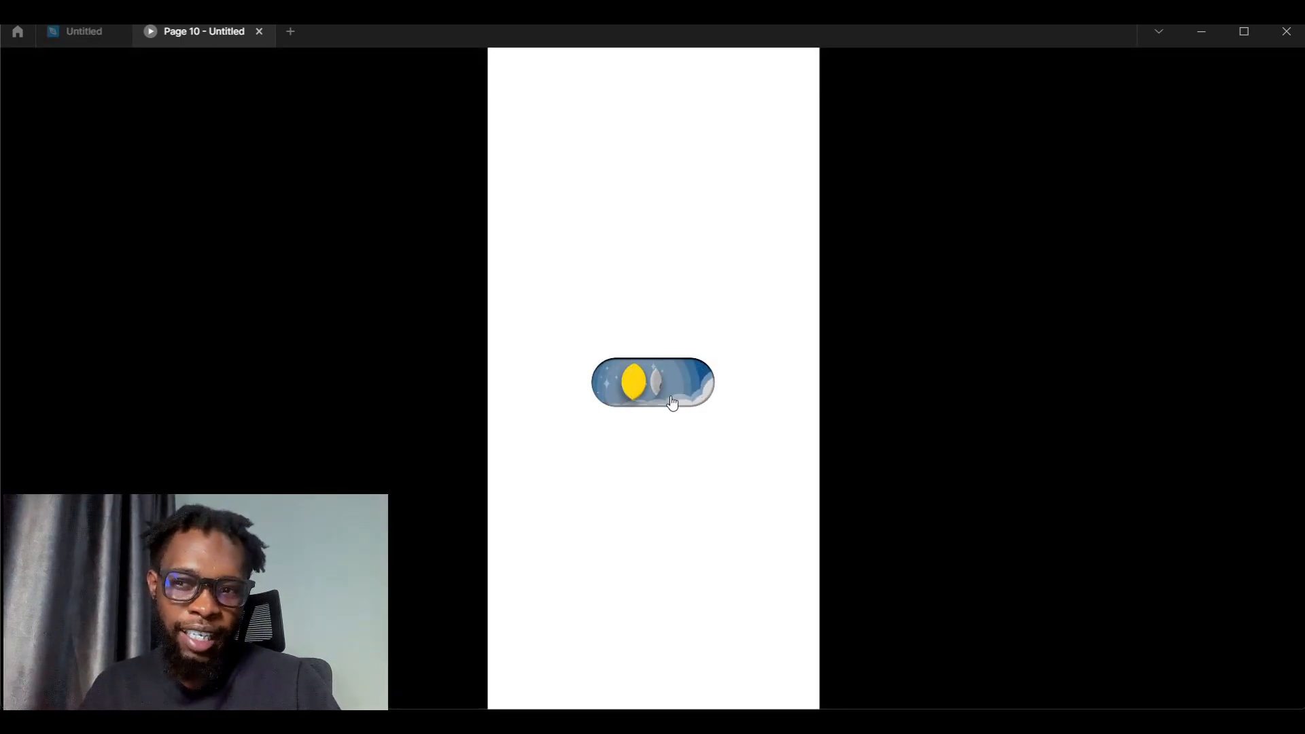
left_click(629, 387)
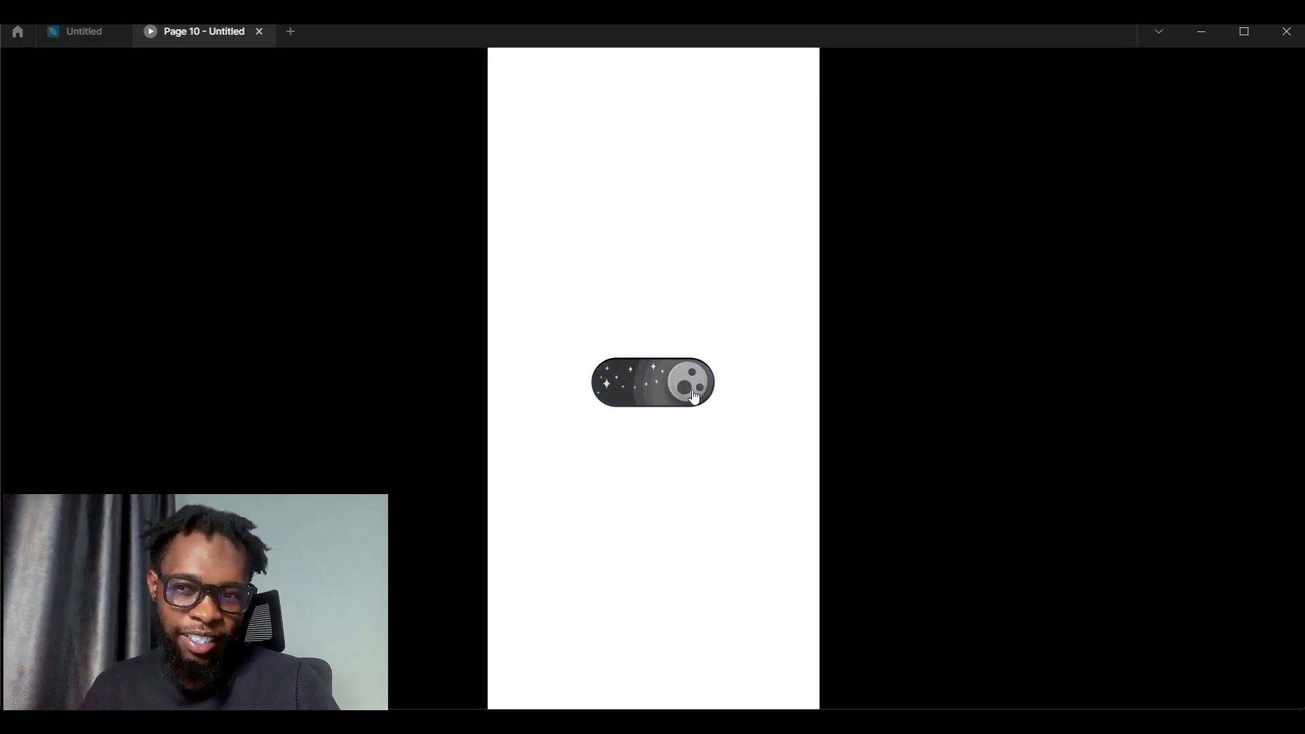
left_click(660, 397)
left_click(623, 387)
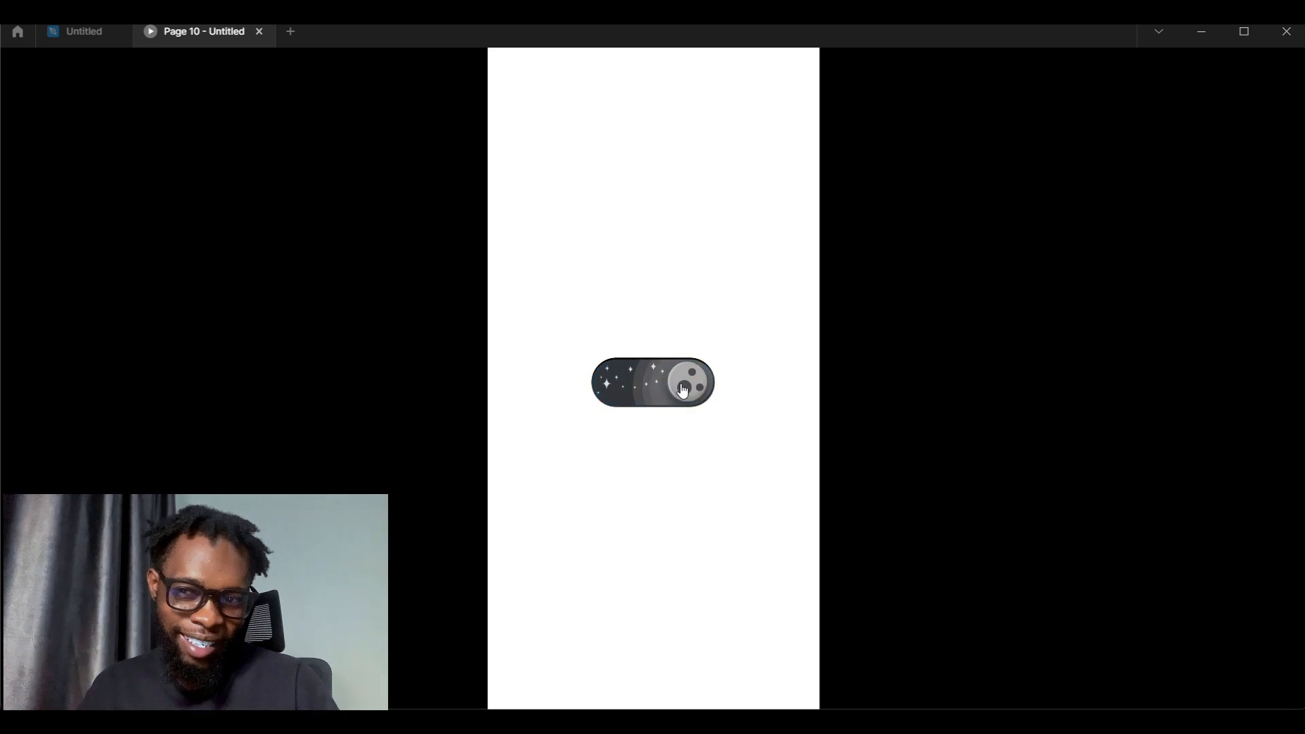
left_click(681, 394)
left_click(615, 391)
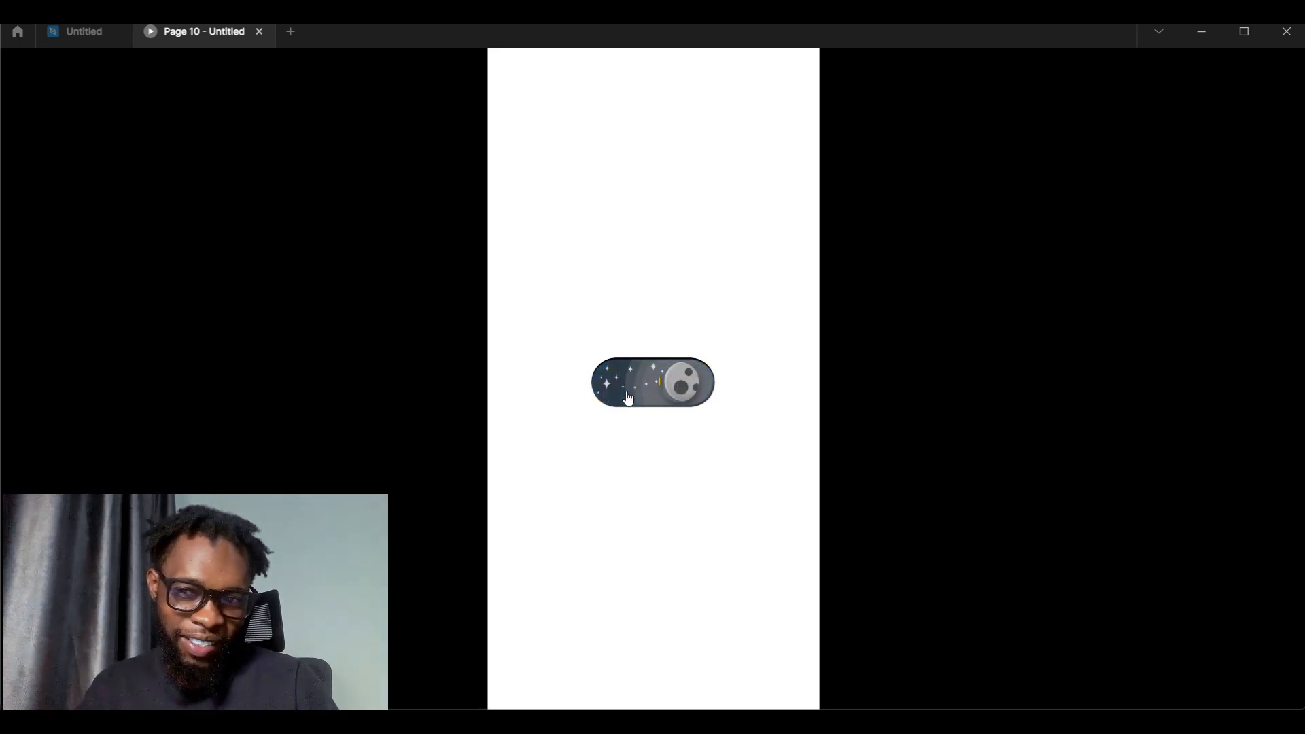
left_click(674, 393)
left_click(674, 391)
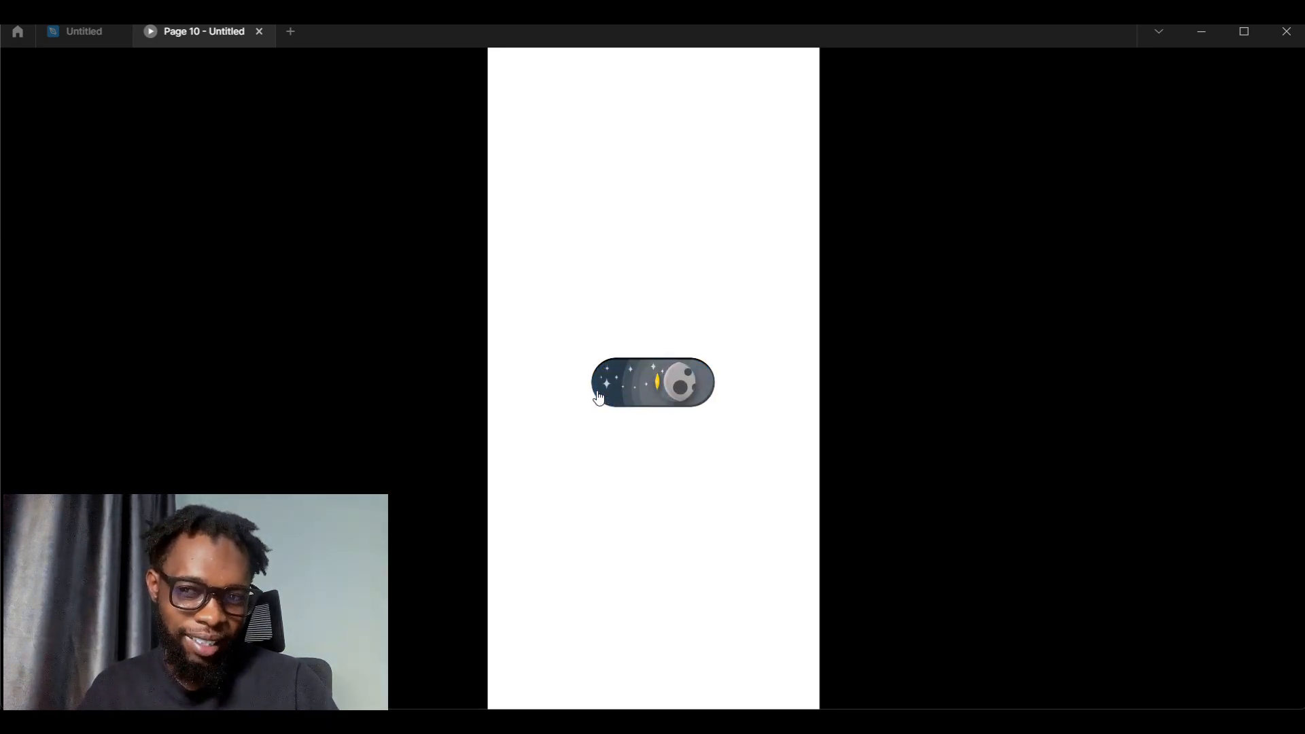
left_click(674, 389)
left_click(622, 394)
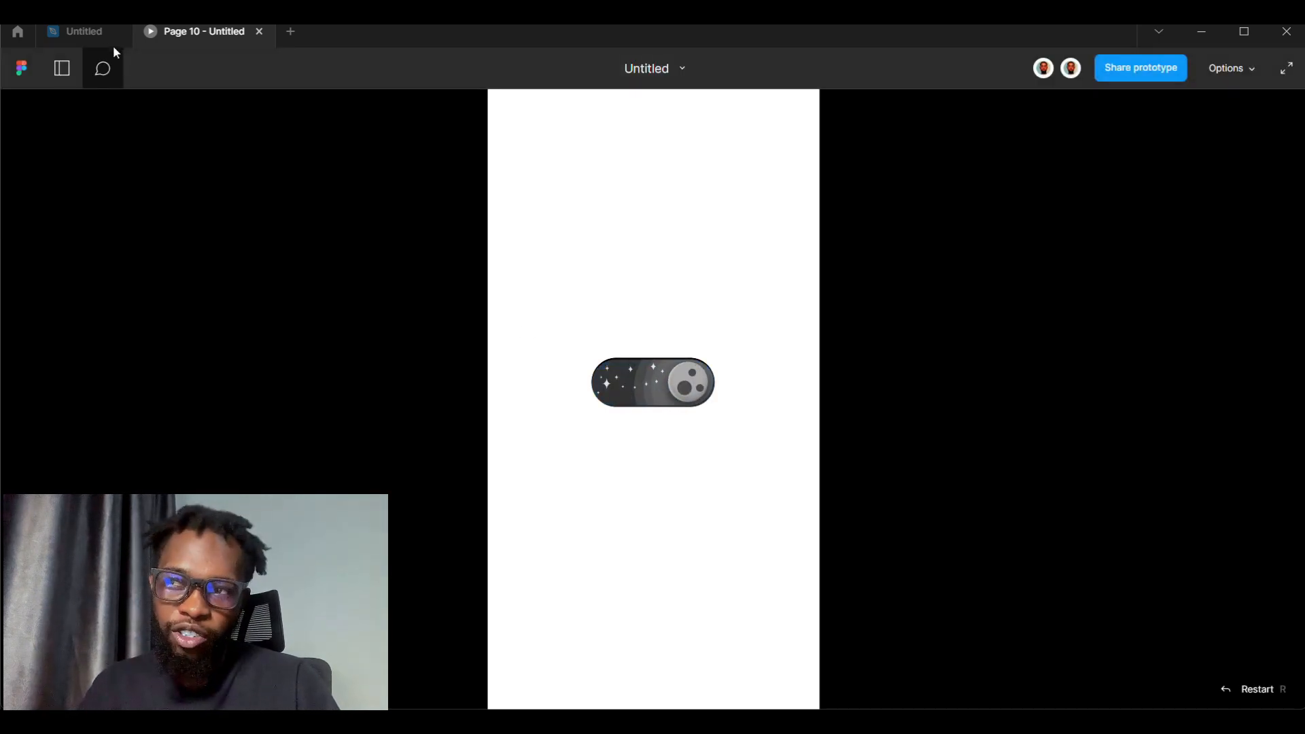
mouse_move(86, 38)
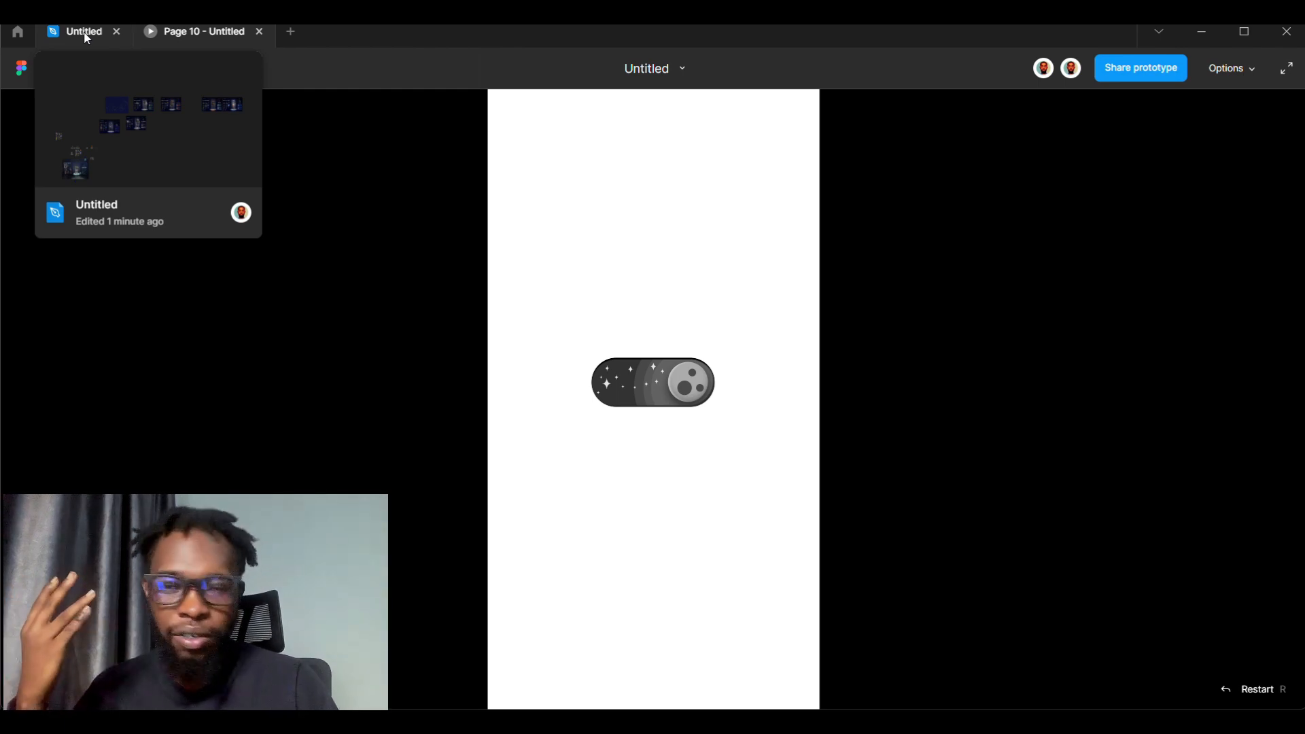
- Return to the design file, move the 210 × 67 day toggle frame up to Y -407, and duplicate the whole frame
left_click(87, 38)
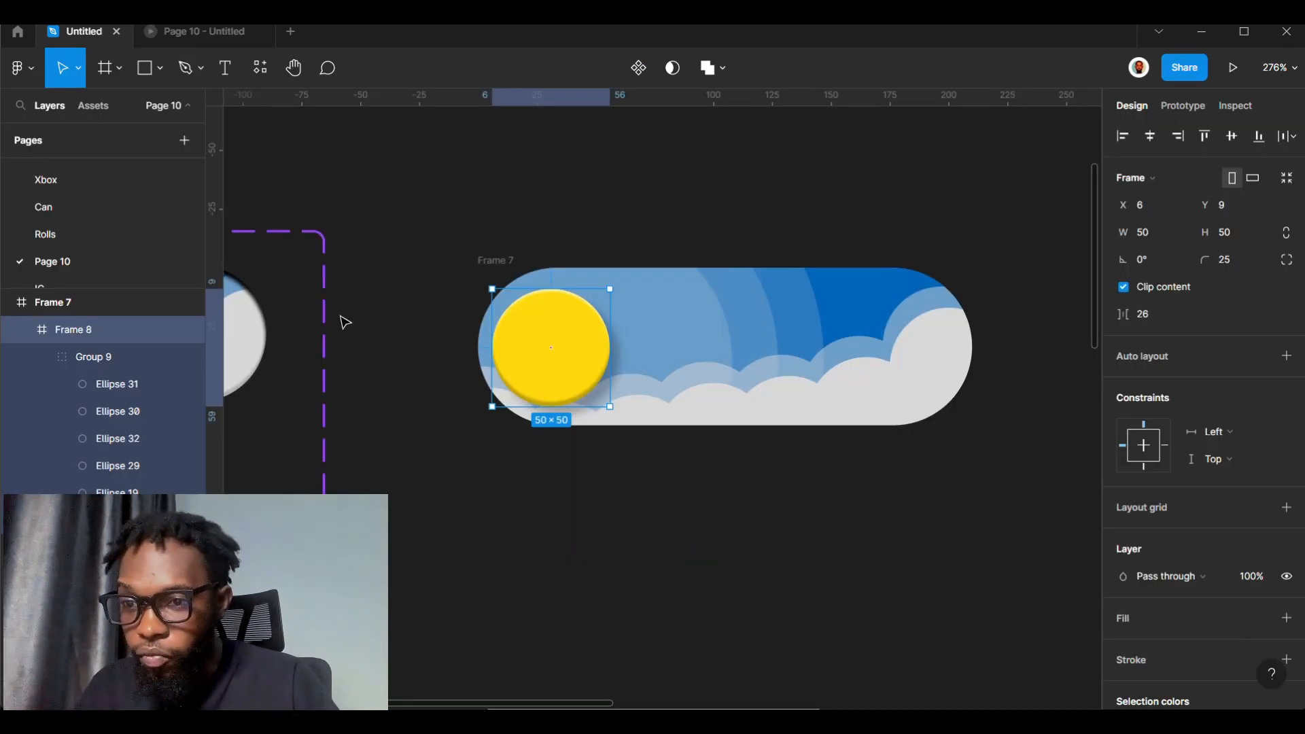
left_click(506, 264)
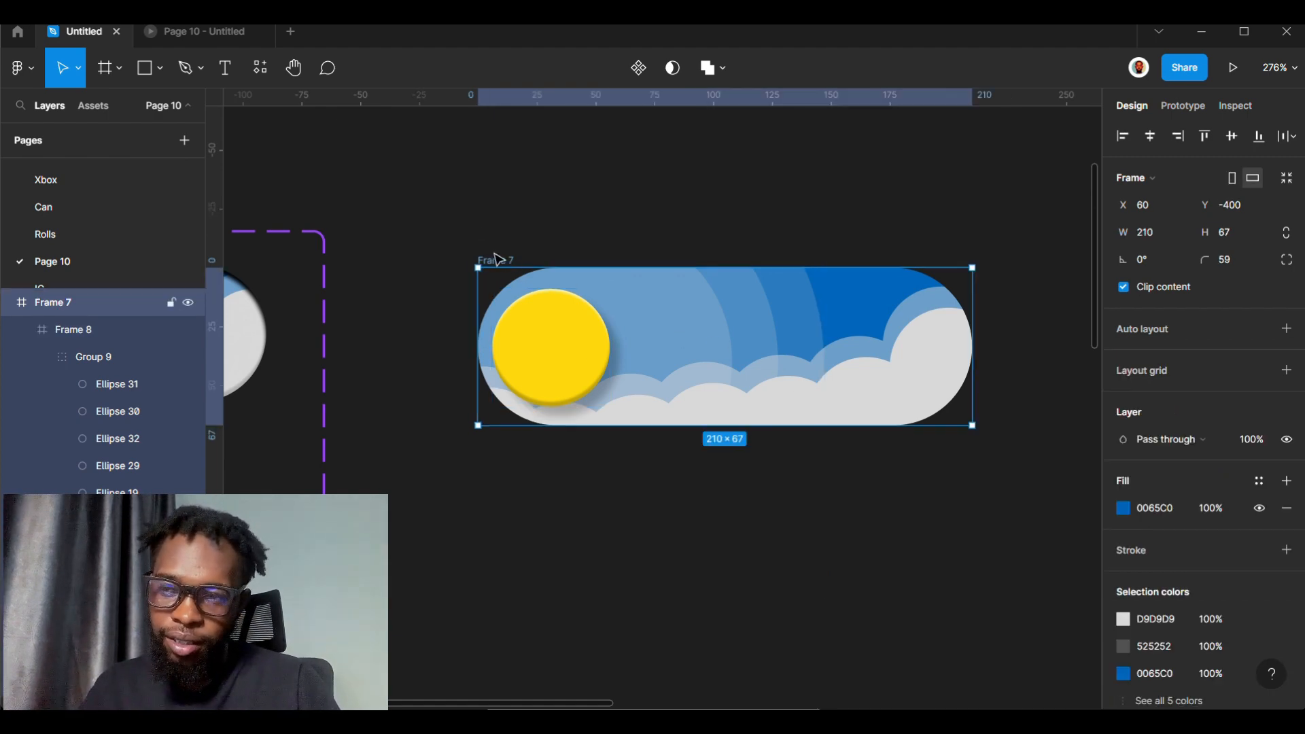
left_click_drag(497, 259, 498, 243)
scroll(685, 352, "down", 5)
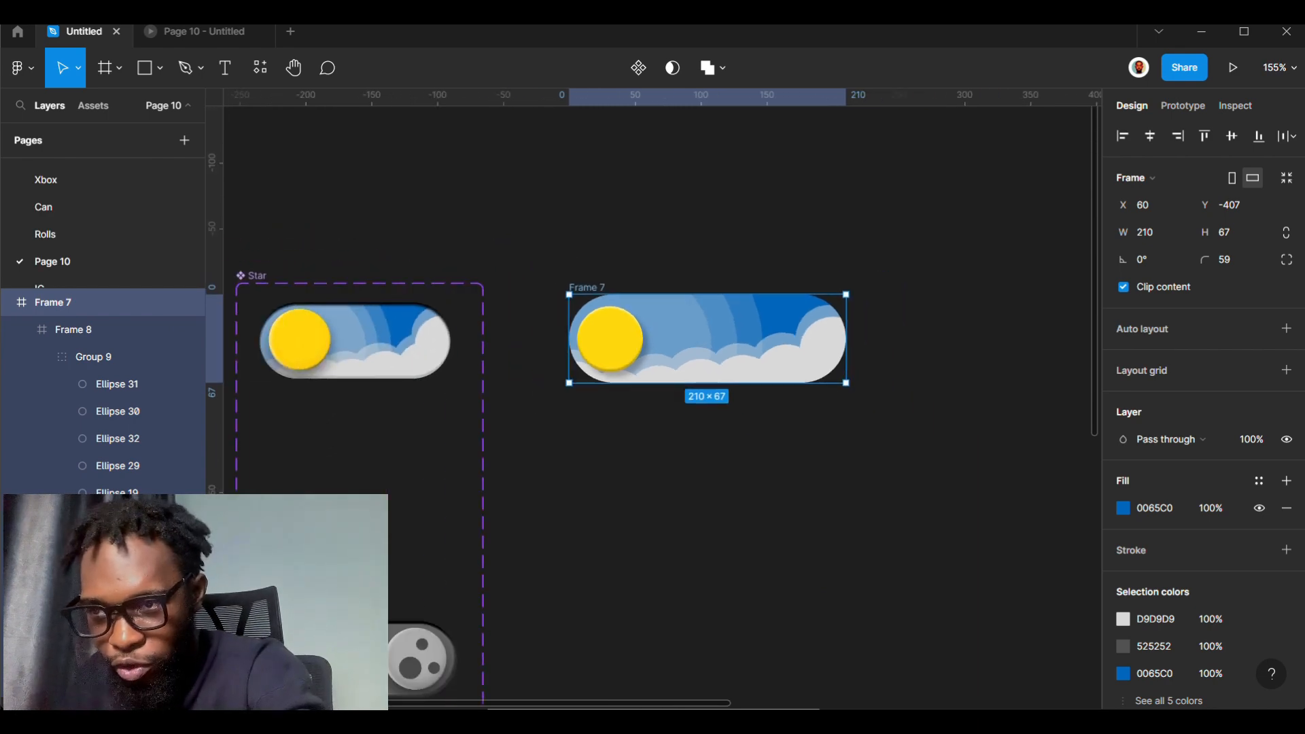
scroll(765, 238, "up", 1)
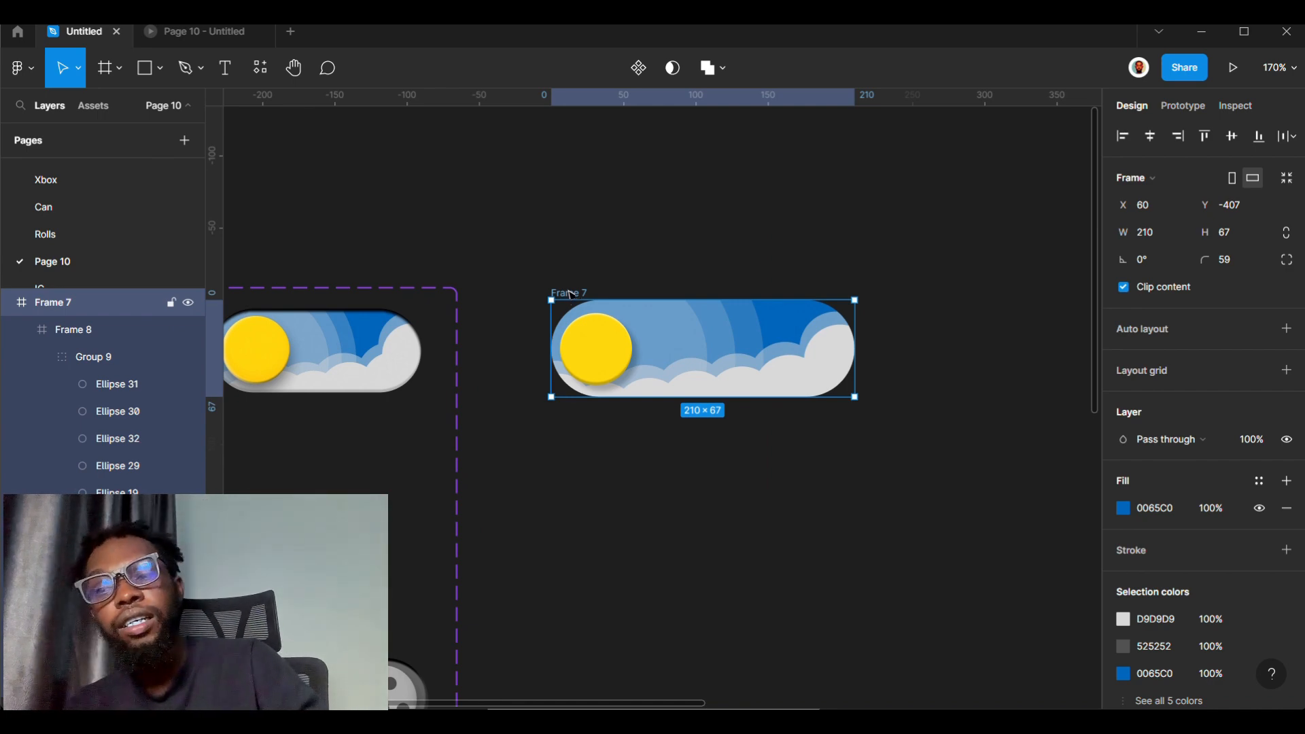
key("ctrl+d")
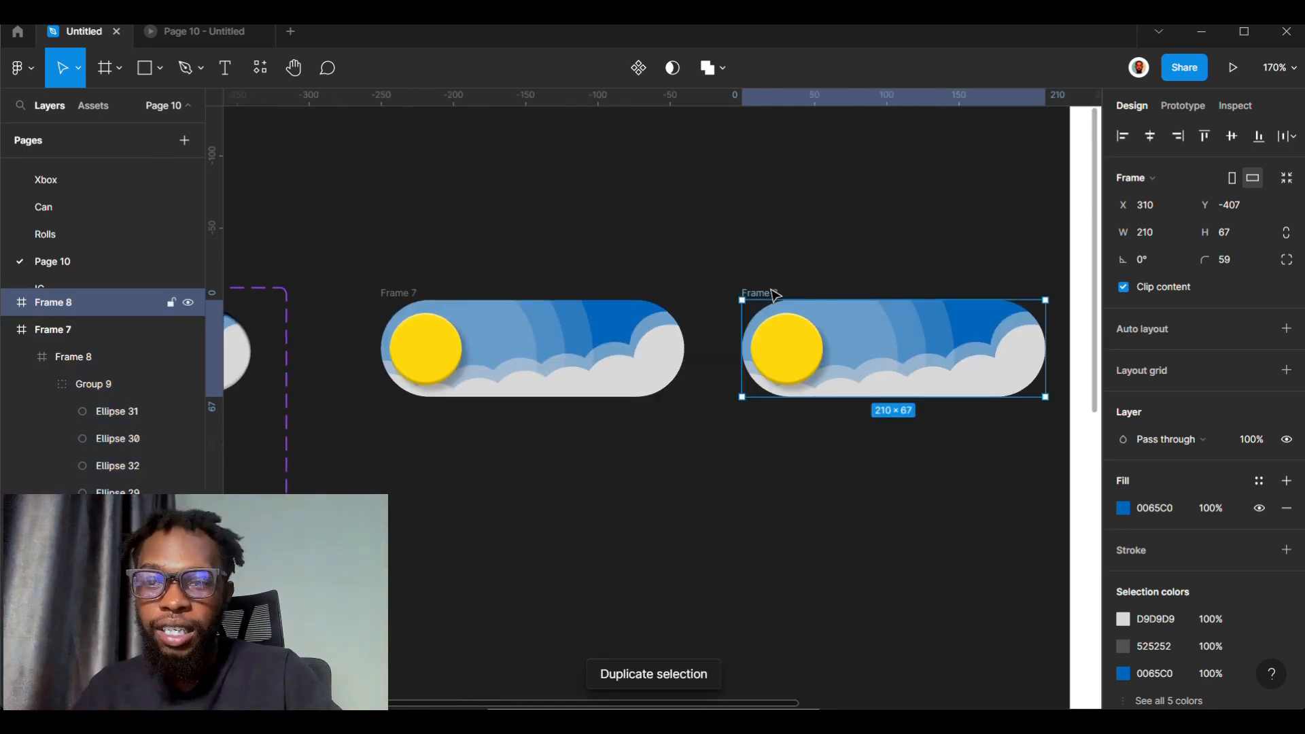
- Move the duplicated toggle frame directly beneath Frame 7, with their left edges aligned
left_click_drag(772, 291, 413, 422)
scroll(413, 422, "up", 5)
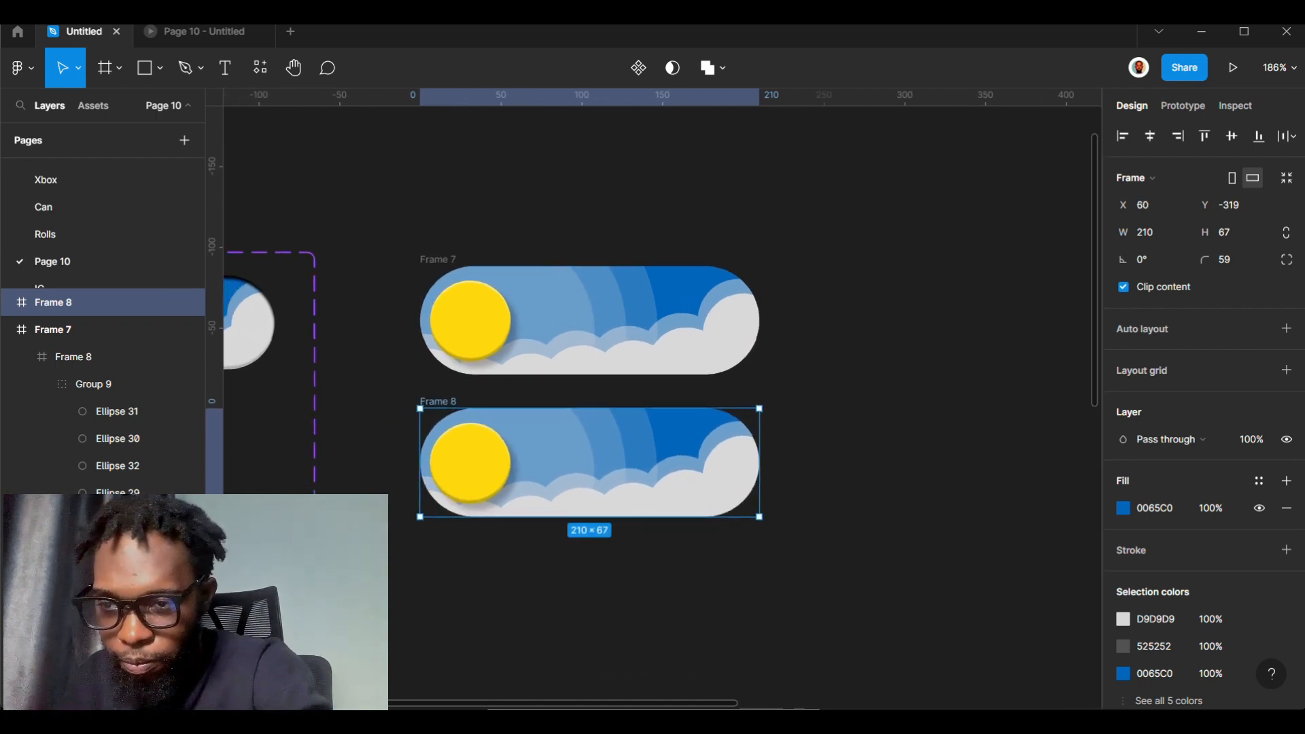
scroll(870, 309, "down", 1)
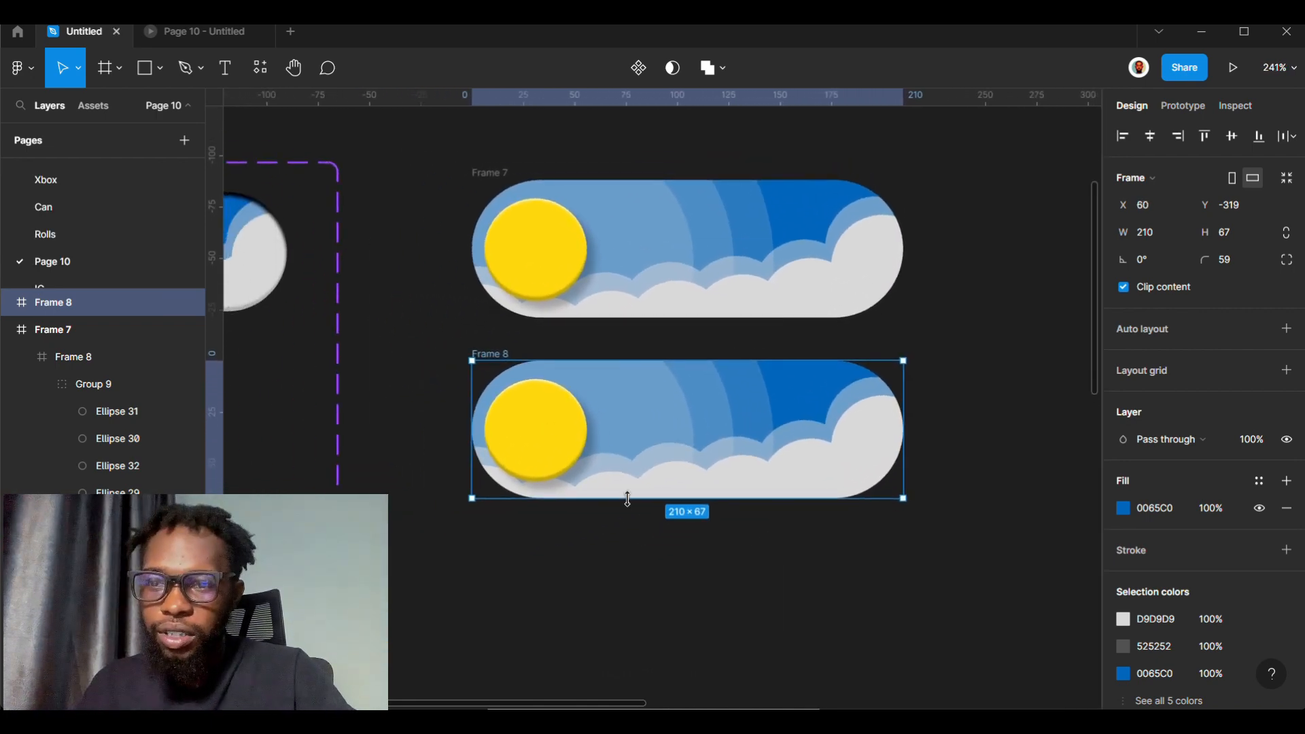
- Shift both cloud groups in the lower toggle down and to the right until no clouds show inside the frame
left_click(842, 446)
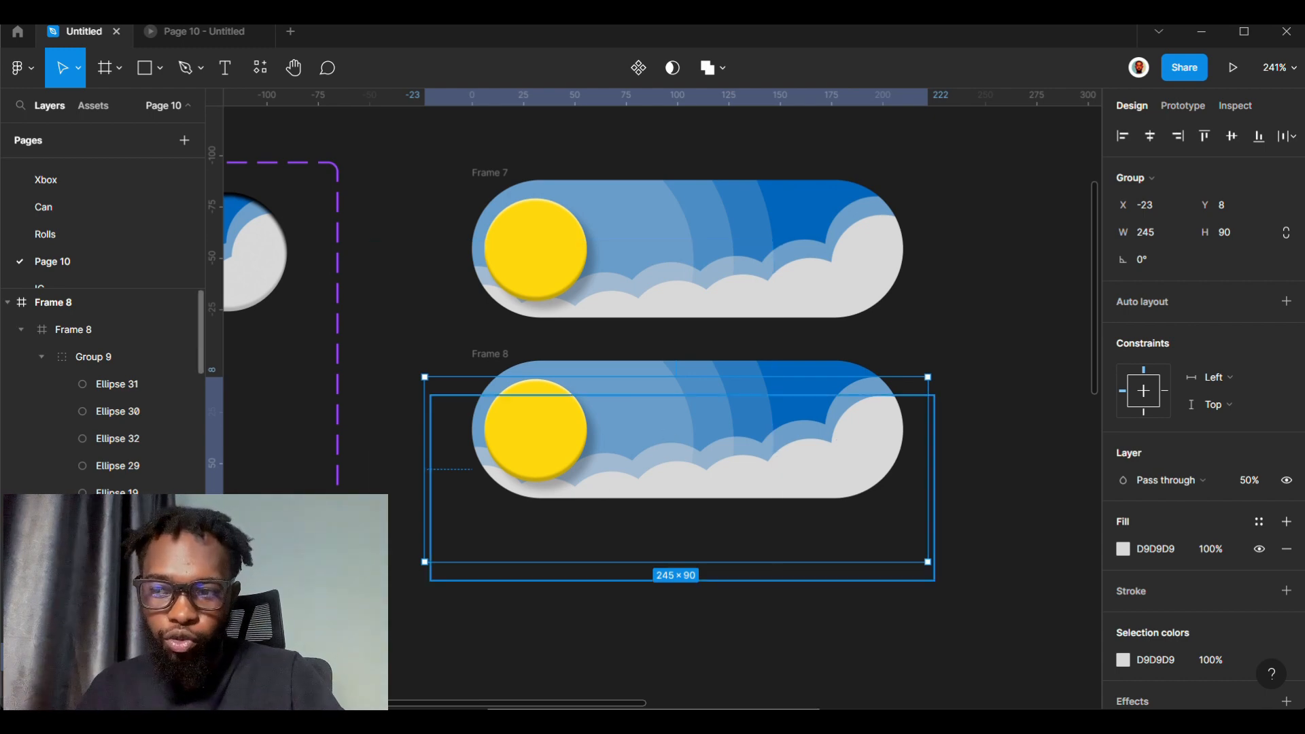
left_click(123, 598, "shift")
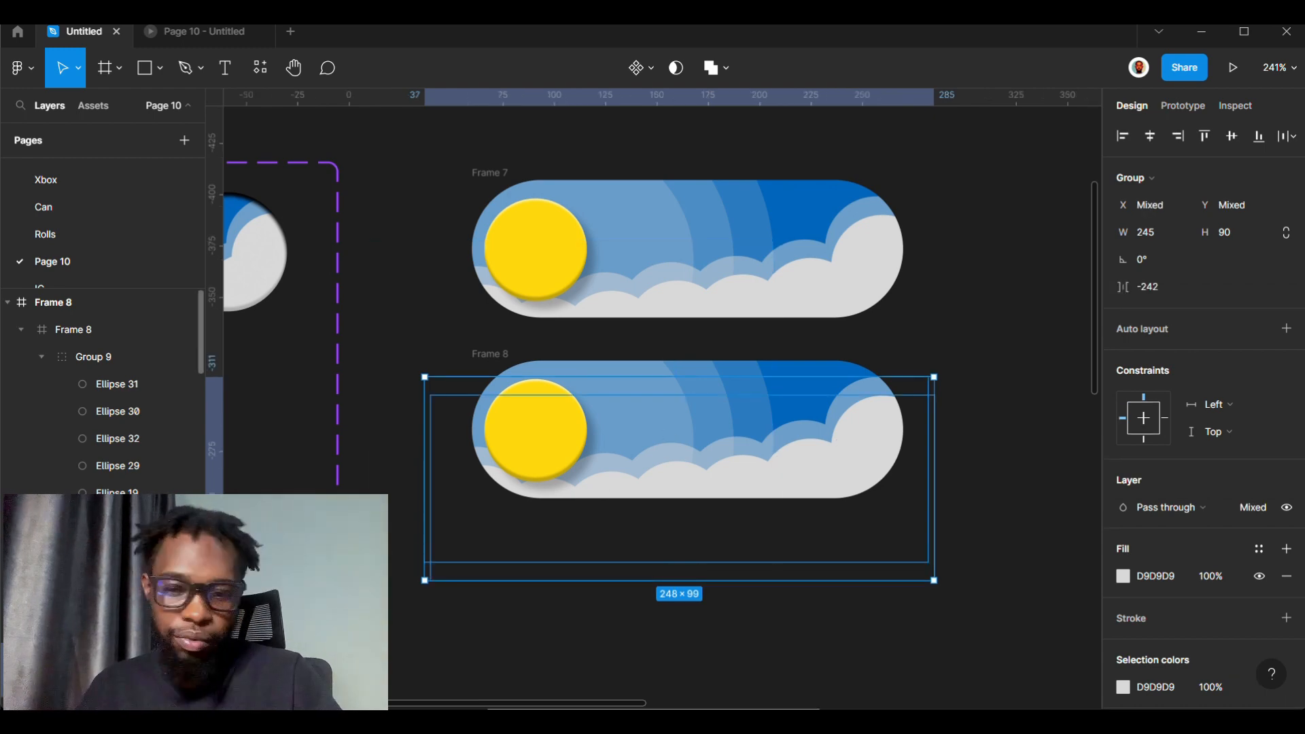
key("Down")
key("Down")
key("Down")
key("Down")
key("Down")
key("Down")
key("Down")
key("Down")
key("Down")
key("Down")
key("Down")
key("Down")
key("Down")
key("Down")
key("Down")
key("Down")
key("Down")
key("Down")
key("Down")
key("Down")
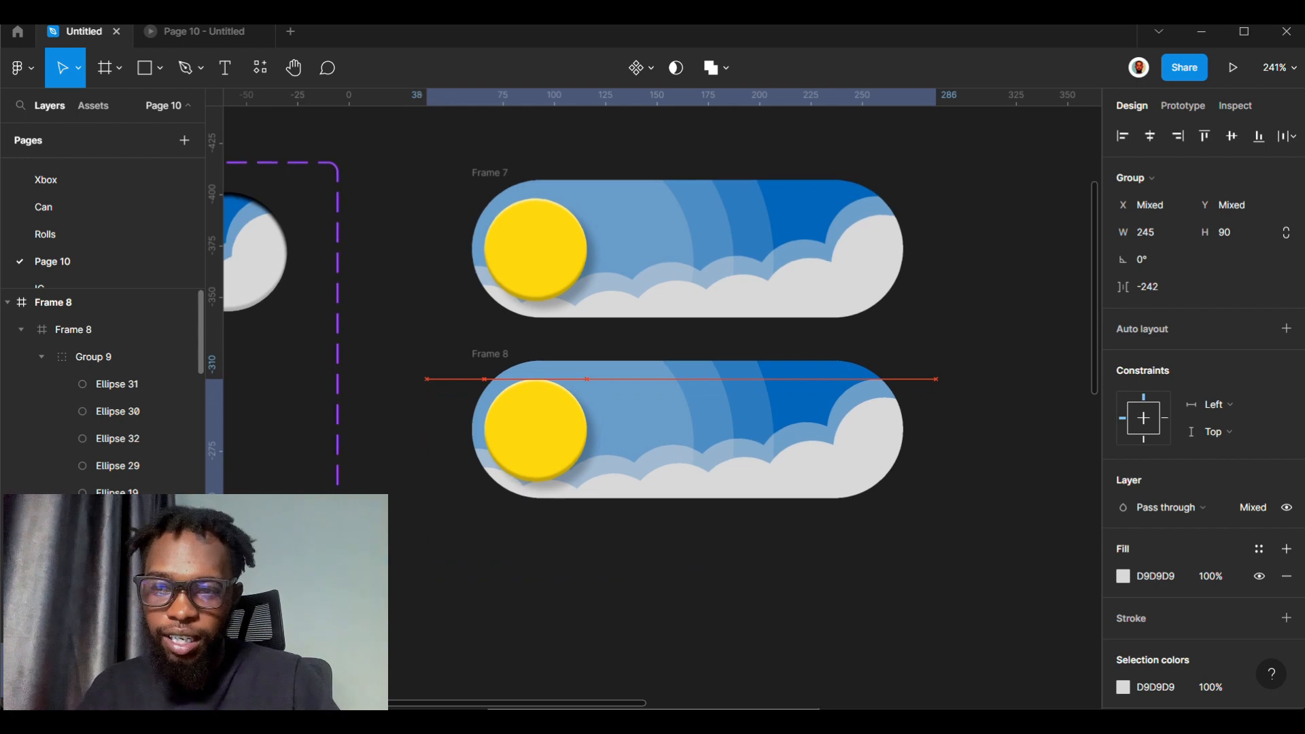
key("Right")
key("Right")
key("Right")
key("Right")
key("Right")
key("Right")
key("Right")
key("Right")
key("Right")
key("Right")
key("Right")
key("Right")
key("Right")
key("Right")
key("Right")
key("Right")
key("Right")
key("Right")
key("Right")
key("Right")
key("Down")
key("Down")
key("Down")
key("Down")
key("Down")
key("Down")
key("Down")
key("Down")
key("Down")
key("Down")
key("Down")
key("Down")
key("Down")
key("Down")
key("Down")
key("Down")
key("Down")
key("Down")
key("Down")
key("Right")
key("Right")
key("Right")
key("Right")
key("Right")
key("Right")
key("Right")
key("Right")
key("Right")
key("Right")
key("Right")
key("Right")
key("Right")
key("Right")
key("Right")
key("Right")
key("Right")
key("Right")
key("Right")
key("Right")
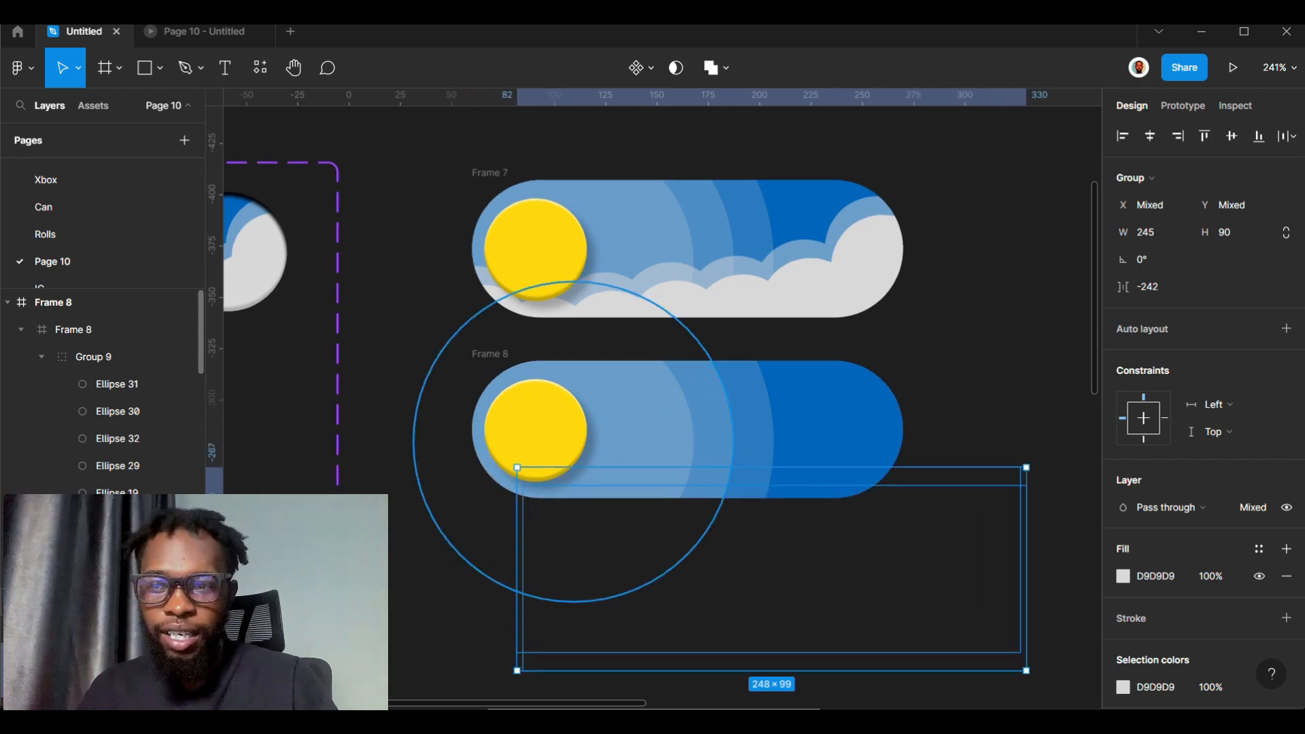
- Shift the sun and moon together to the left inside the lower toggle's knob until the moon fills it in place of the sun
left_click(520, 447)
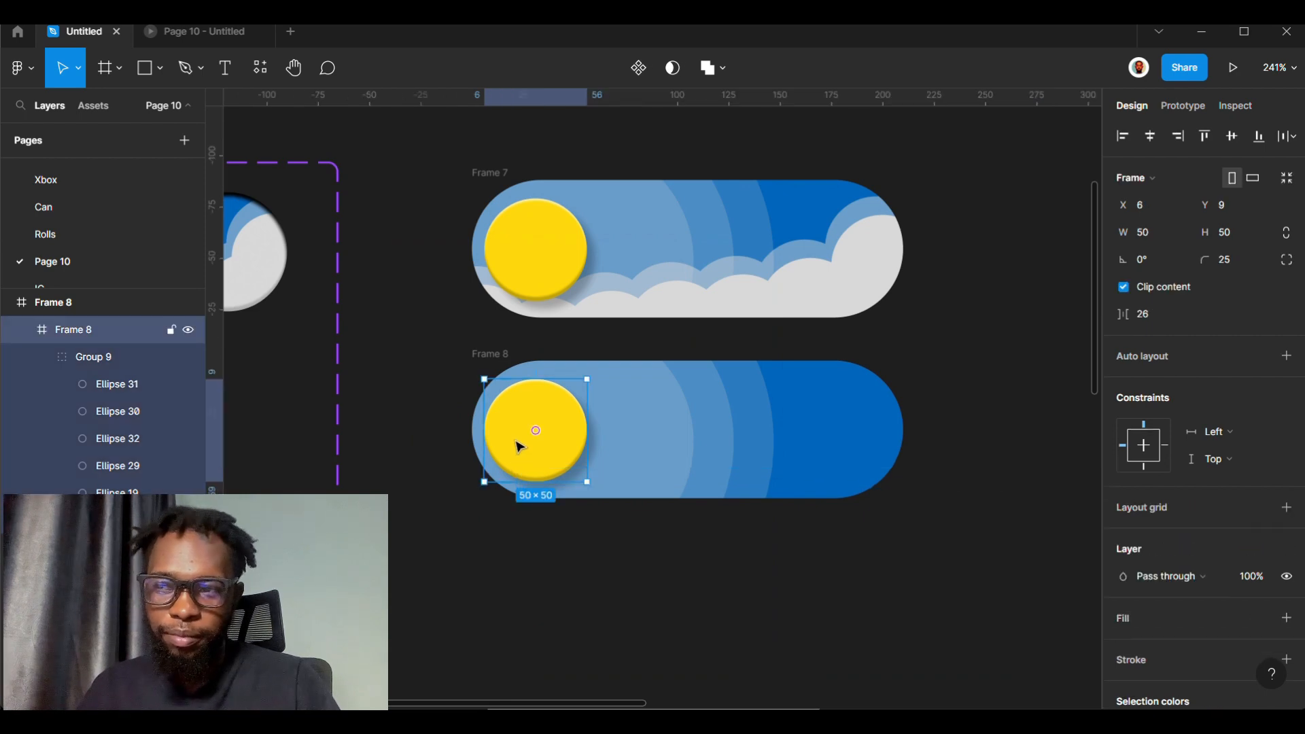
double_click(520, 446)
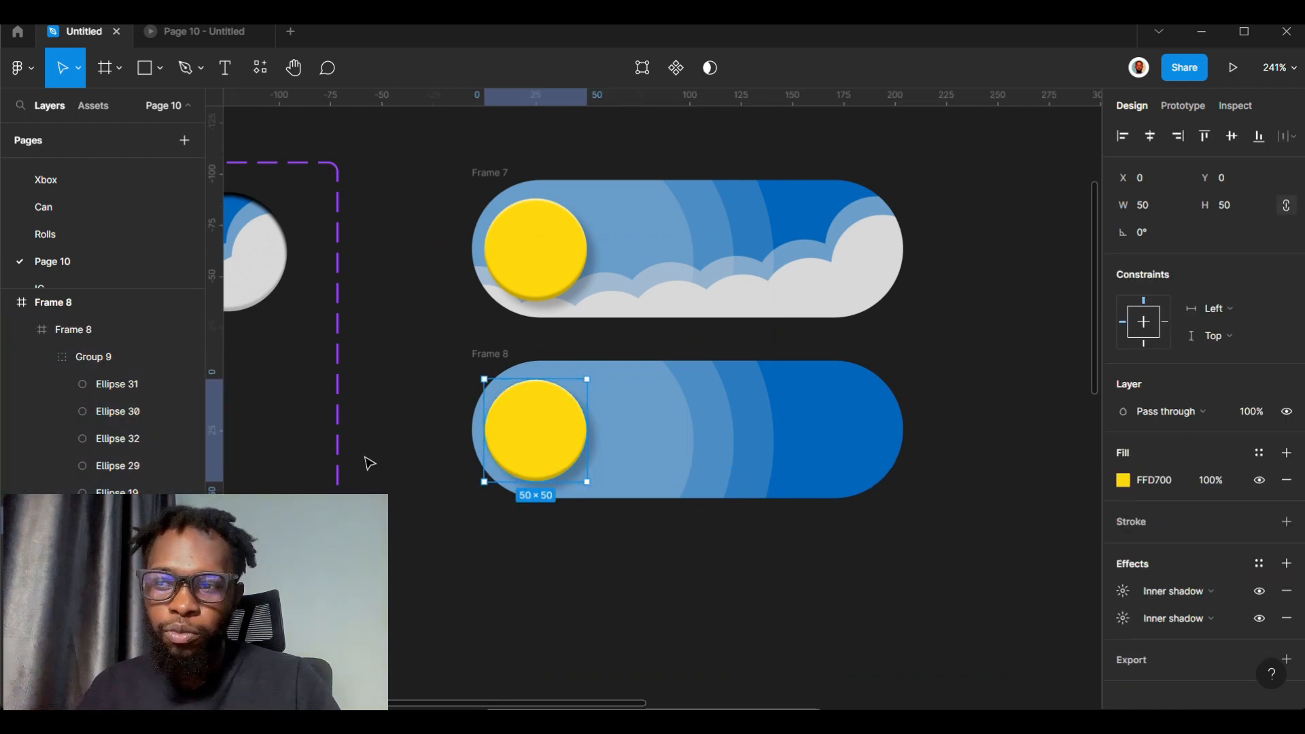
left_click(110, 355)
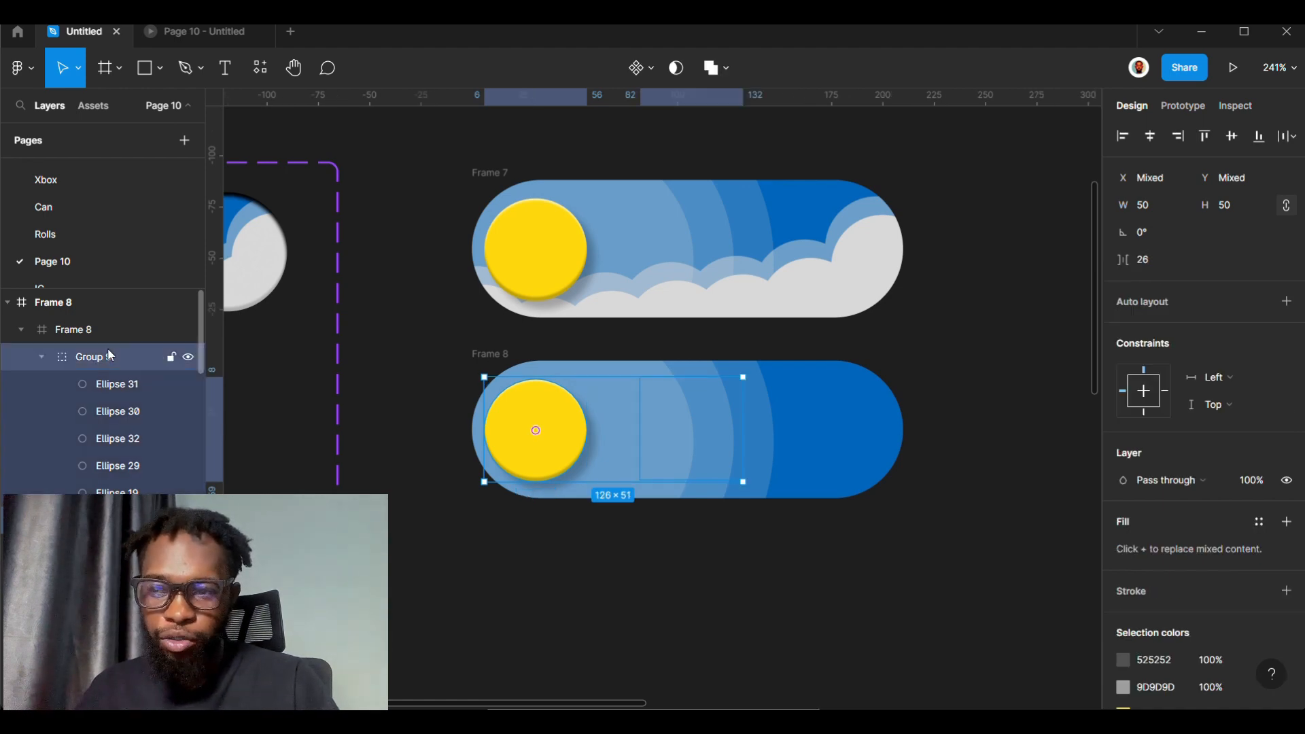
key("Left")
key("Left")
key("Left")
key("Left")
key("Left")
key("Left")
key("Left")
key("Left")
key("Left")
key("Left")
key("Left")
key("Left")
key("Left")
key("Left")
key("Left")
key("Left")
key("Left")
key("Left")
key("Left")
key("Left")
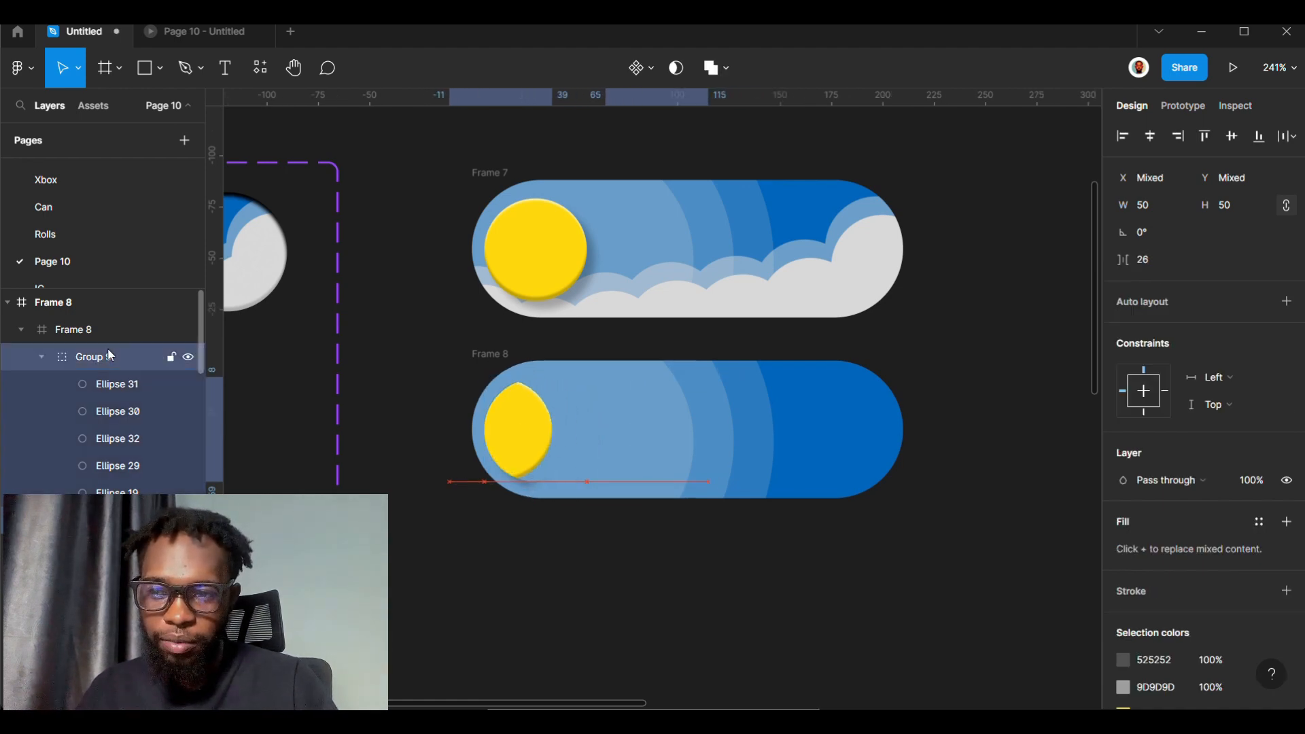
key("Left")
key("Left")
key("Left")
key("Left")
key("Left")
key("Left")
key("Left")
key("Left")
key("Left")
key("Left")
key("Left")
key("Left")
key("Left")
key("Left")
key("Left")
key("Left")
key("Left")
key("Left")
key("Left")
key("Left")
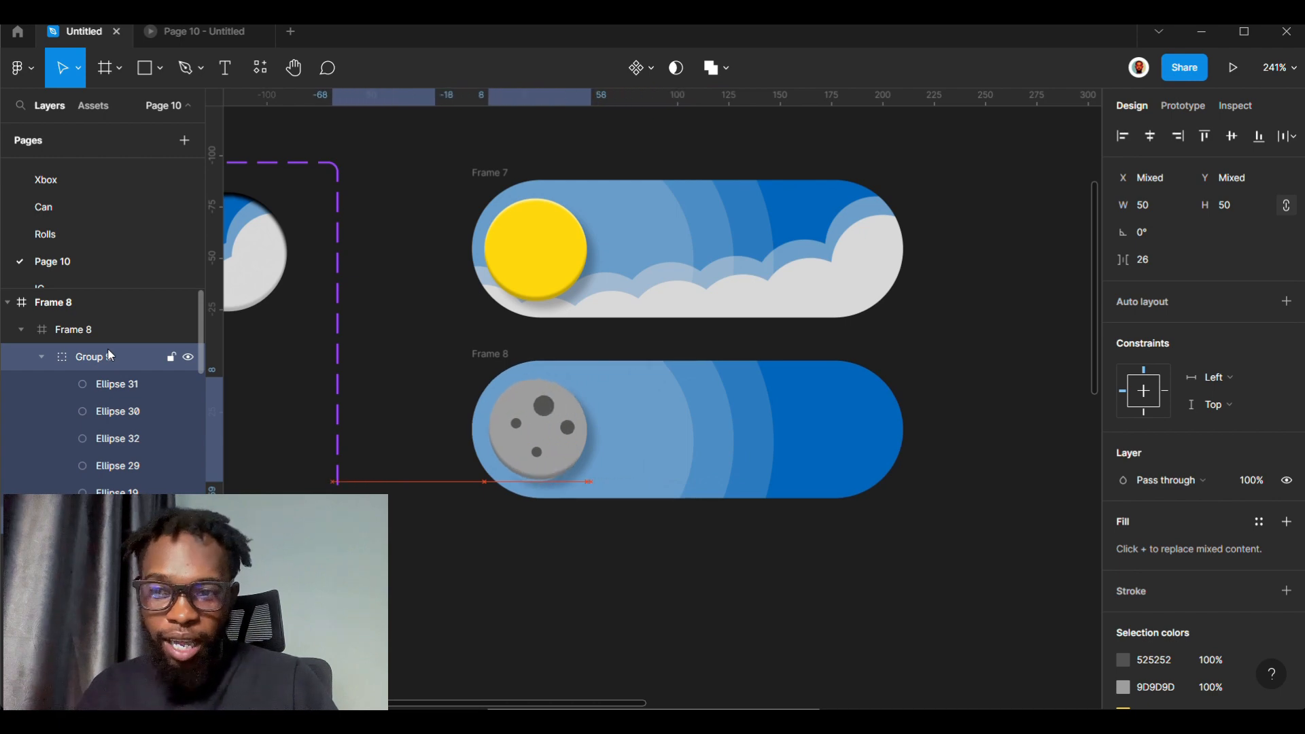
key("Left")
key("Left")
key("Down")
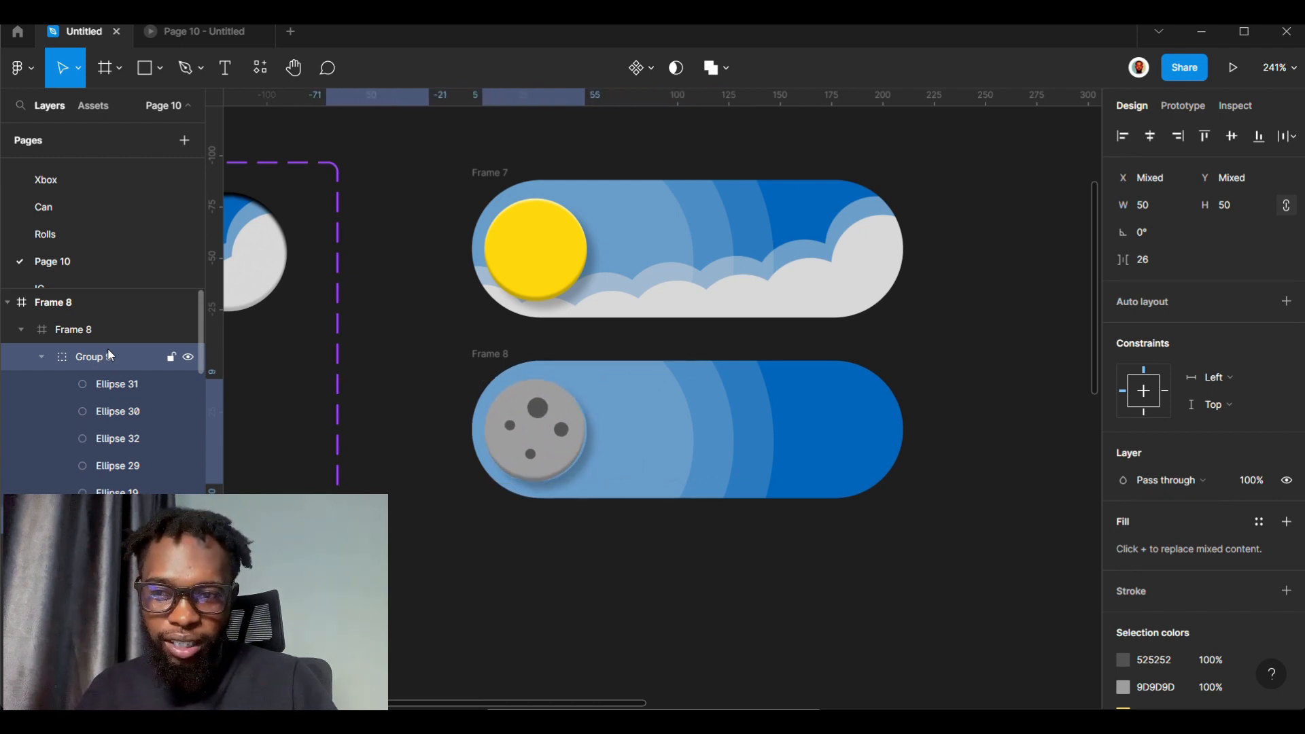
key("Right")
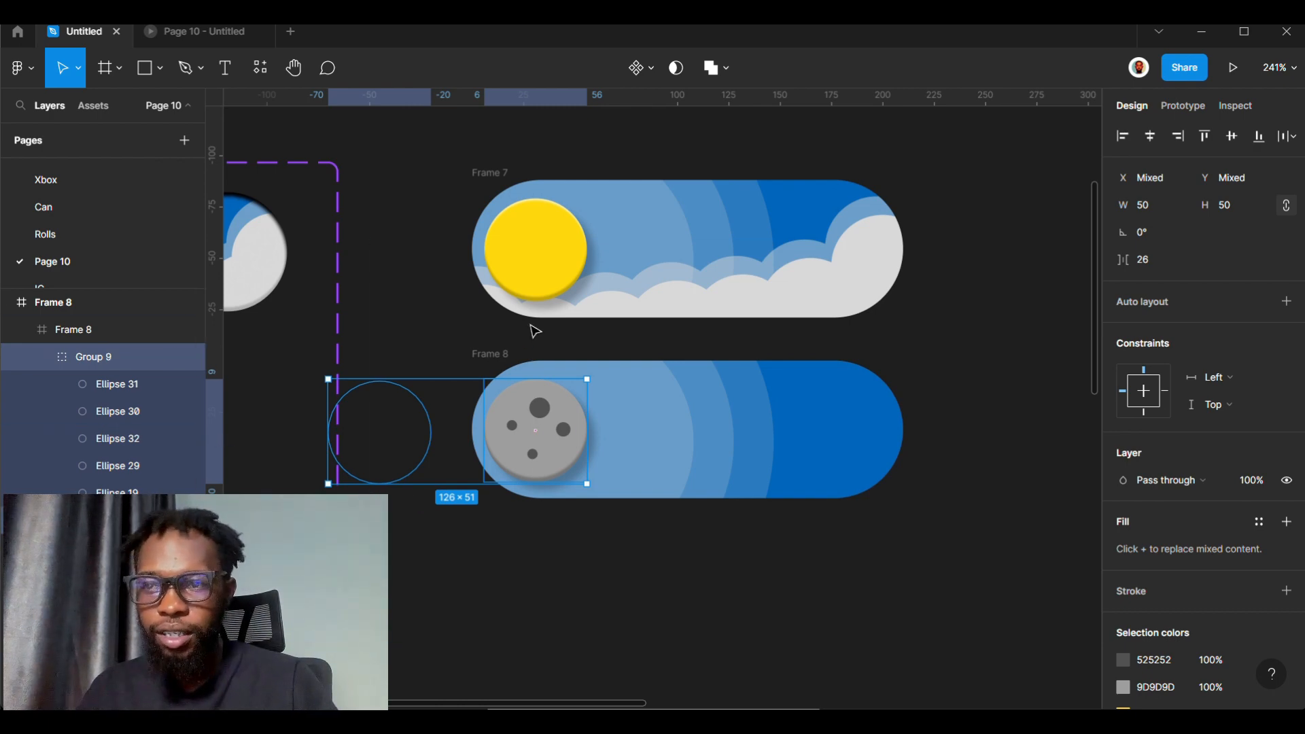
- Centre the hidden moon group vertically within the knob frame of the upper toggle
left_click(548, 285)
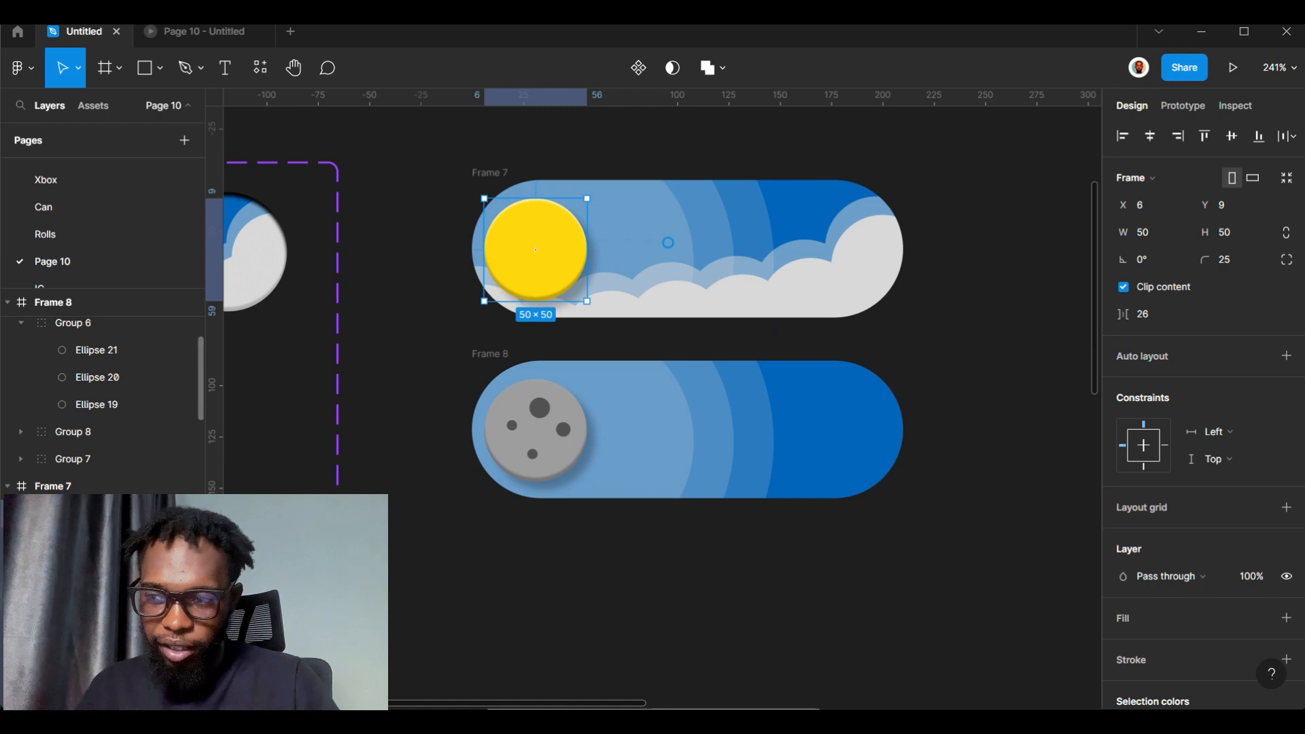
left_click(692, 247)
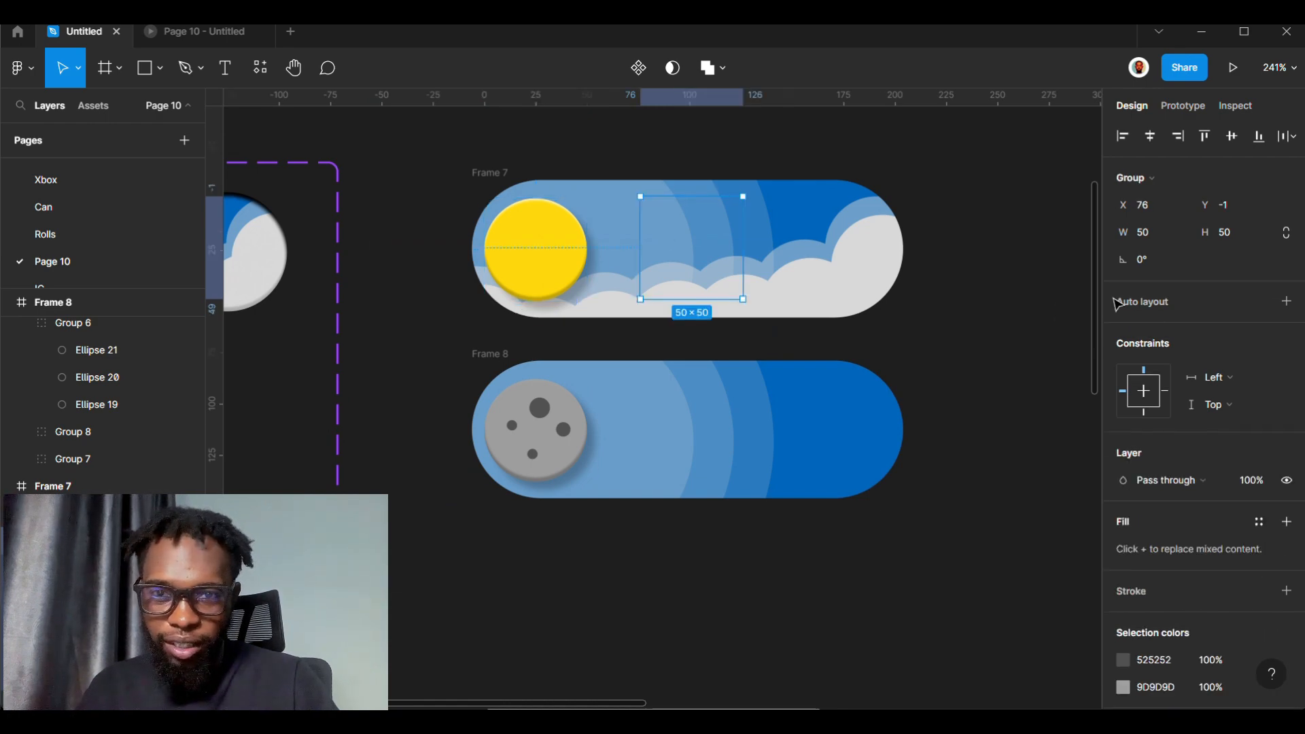
left_click(1232, 139)
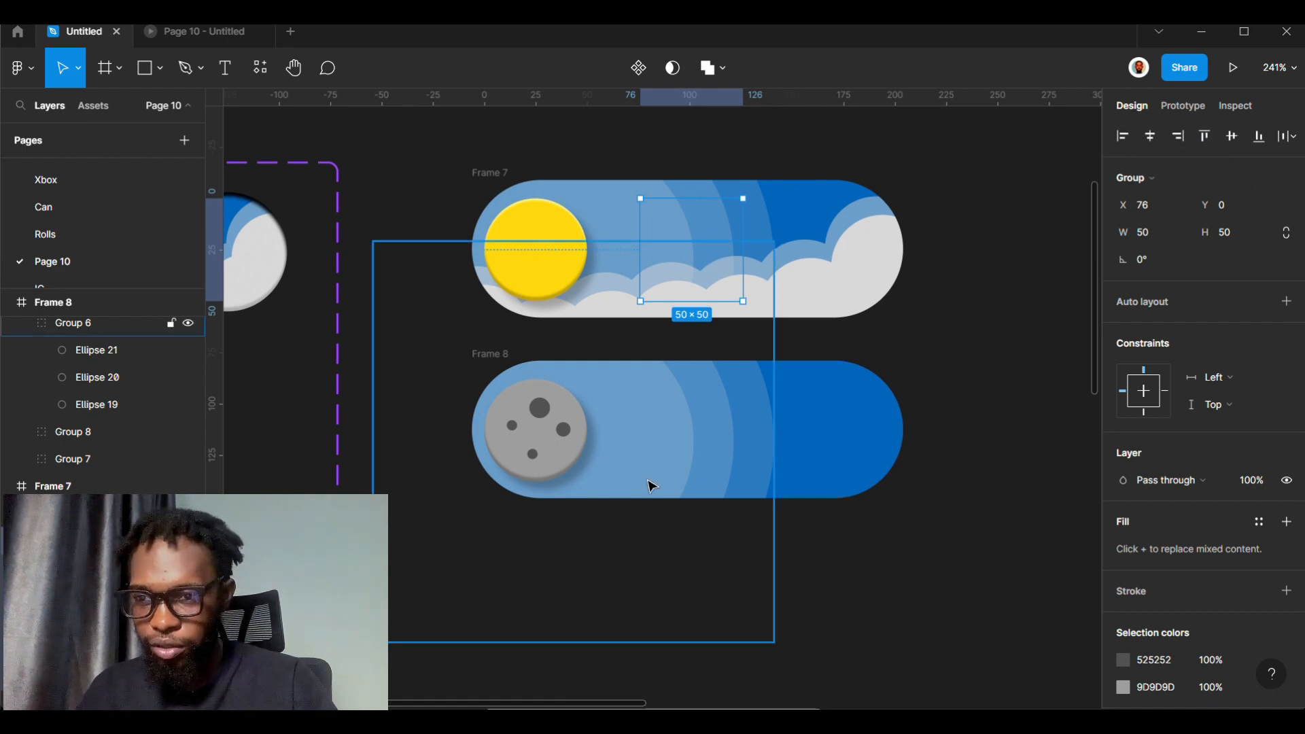
- Move the moon knob in the lower toggle horizontally to the right end, to X 154
left_click(533, 426)
key("Right")
key("Right")
key("Right")
key("Right")
key("Right")
key("Right")
key("Right")
key("Right")
key("Right")
key("Right")
key("Right")
key("Right")
key("Right")
key("Right")
key("Right")
key("Right")
key("Right")
key("Right")
key("Right")
key("Right")
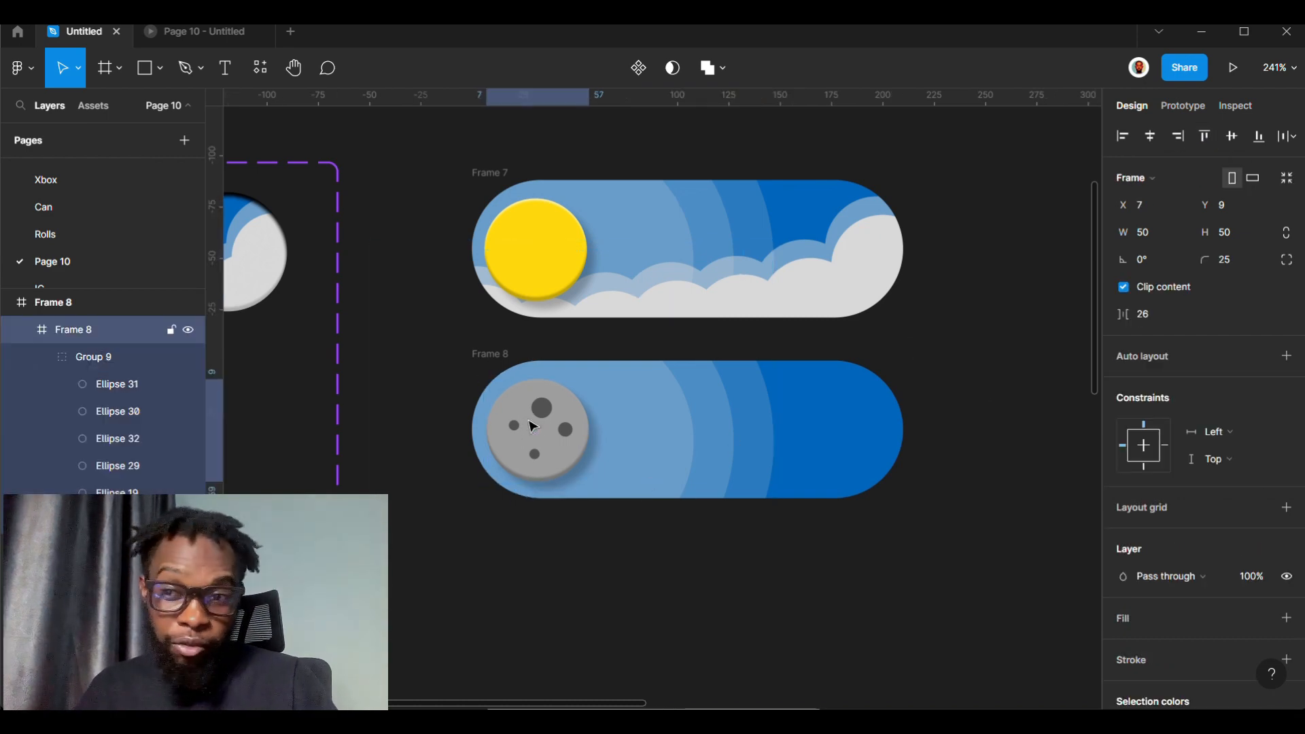
key("Right")
key("Right")
key("Right")
key("Right")
key("Right")
key("Right")
key("Right")
key("Right")
key("Right")
key("Right")
key("Right")
key("Right")
key("Right")
key("Right")
key("Right")
key("Right")
key("Right")
key("Right")
key("Right")
key("Right")
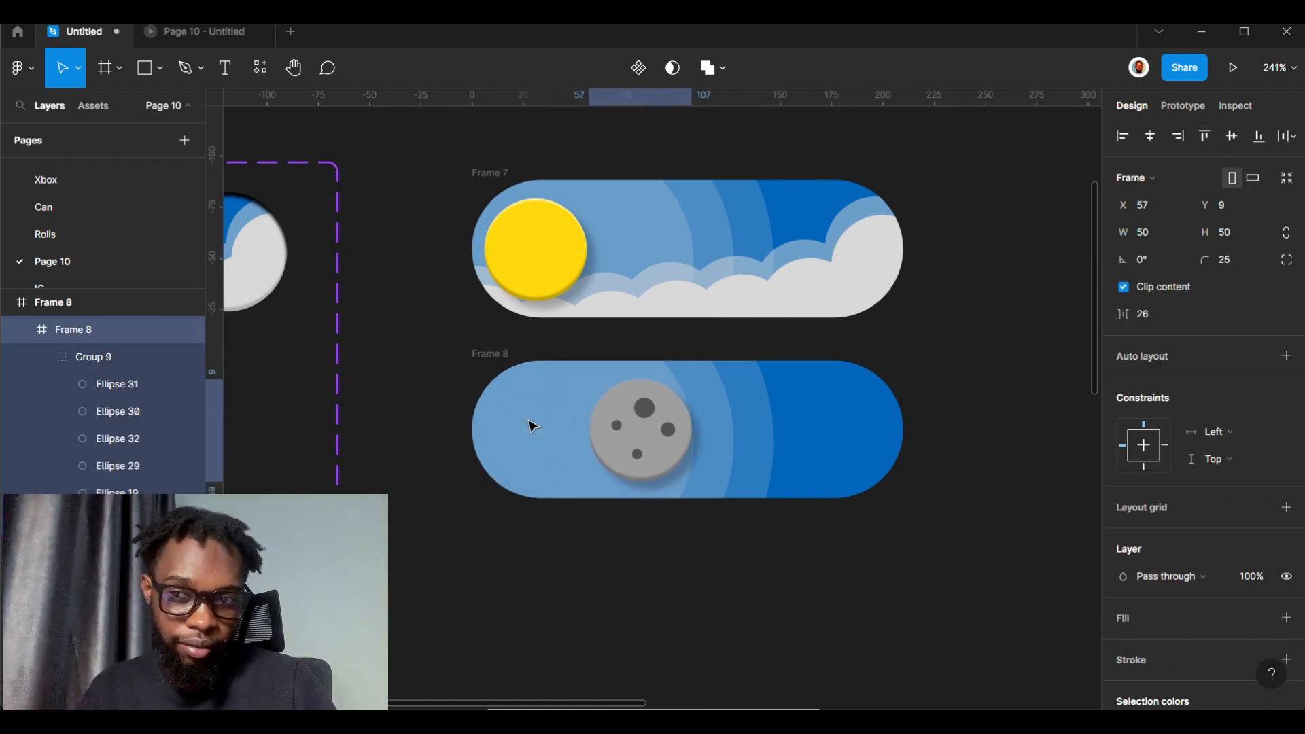
key("Right")
key("Right")
key("Right")
key("Right")
key("Right")
key("Right")
key("Right")
key("Right")
key("Right")
key("Right")
key("Right")
key("Right")
key("Right")
key("Right")
key("Right")
key("Right")
key("Right")
key("Right")
key("Right")
key("Right")
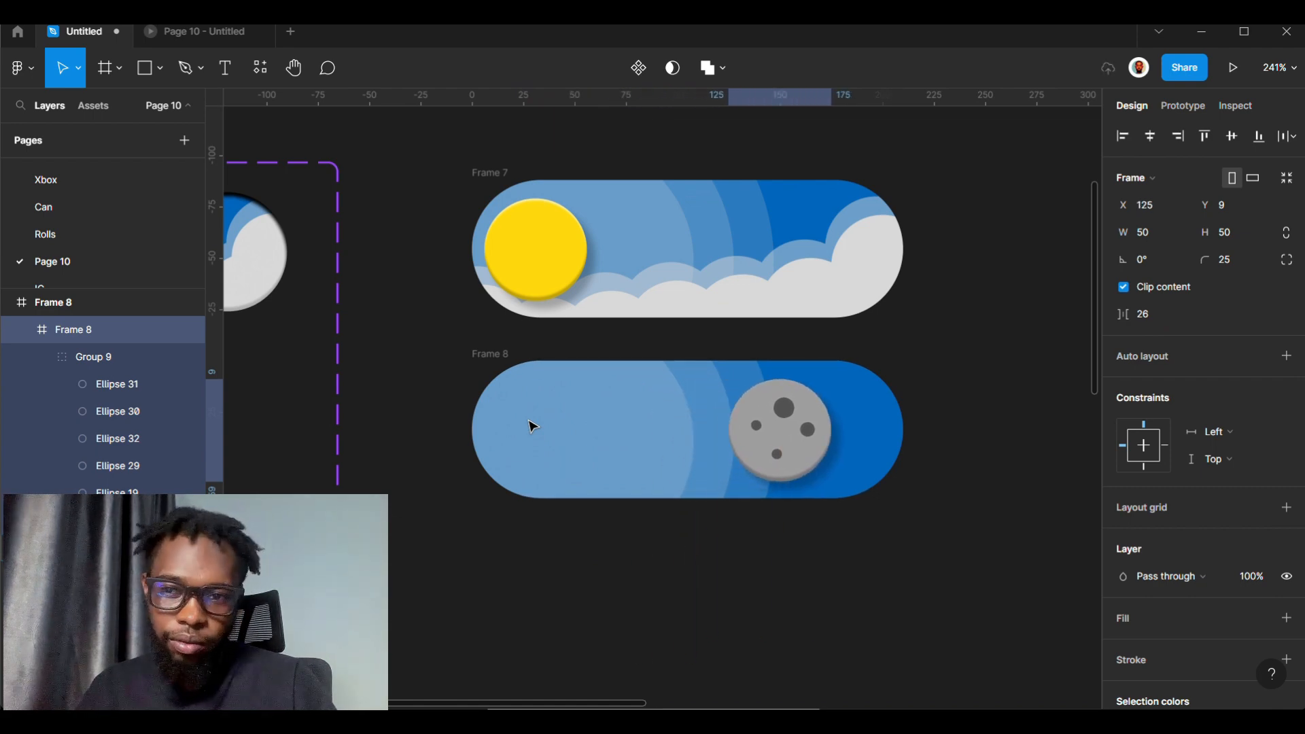
key("Right")
key("Right")
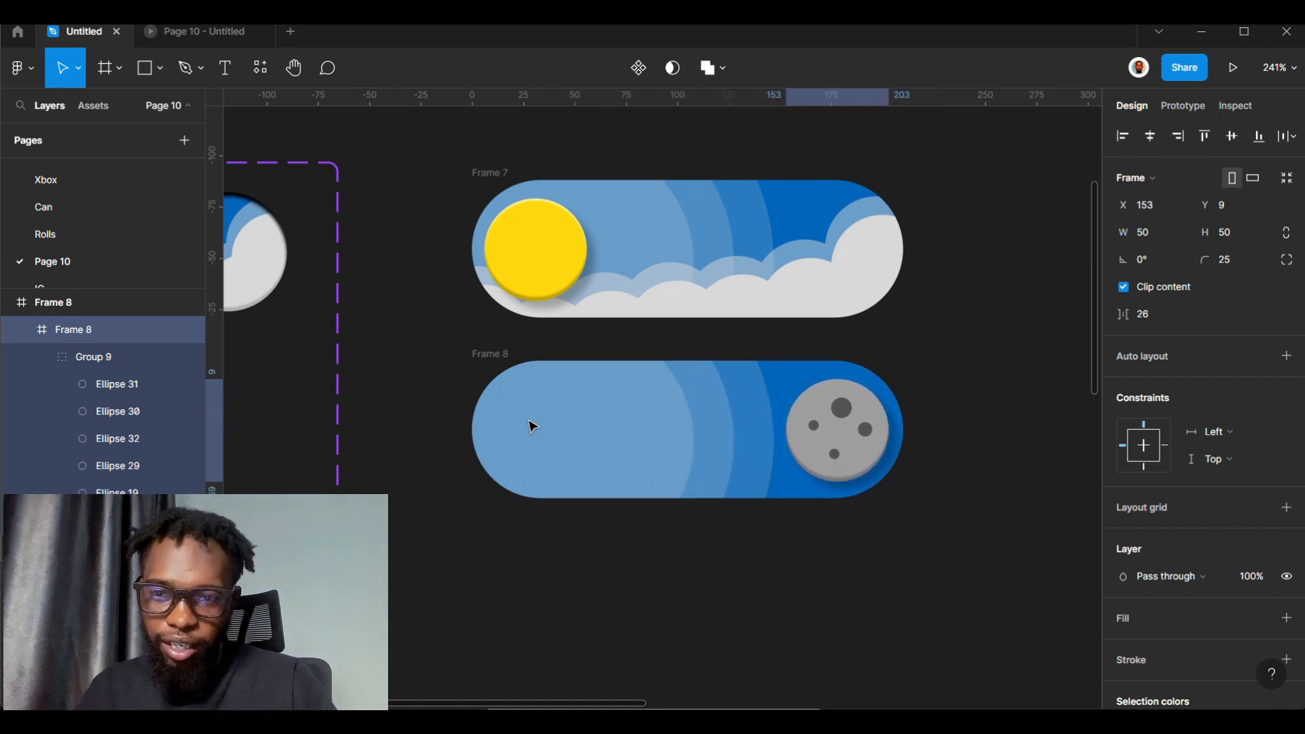
key("Right")
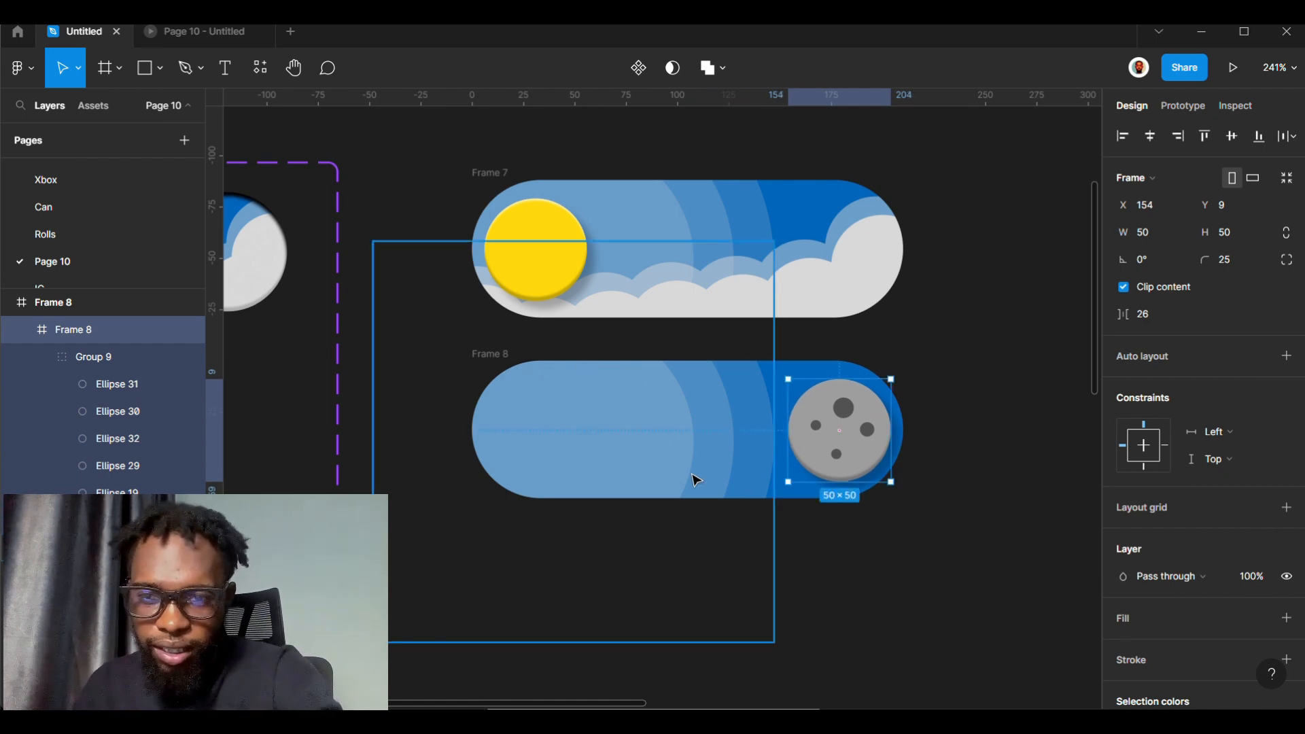
- Set the moon knob's drop shadow X offset to -4 so the shadow falls to the left
scroll(821, 588, "up", 2)
scroll(680, 340, "up", 3)
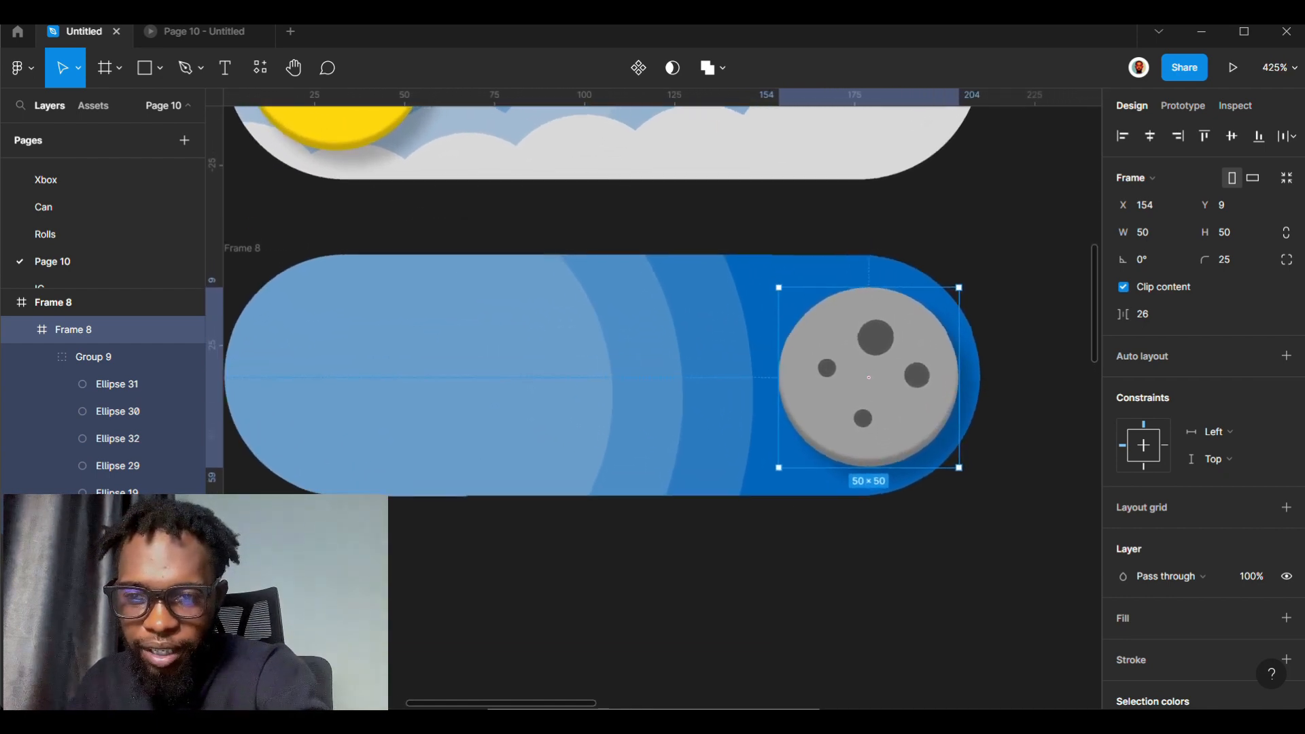
scroll(735, 416, "down", 1)
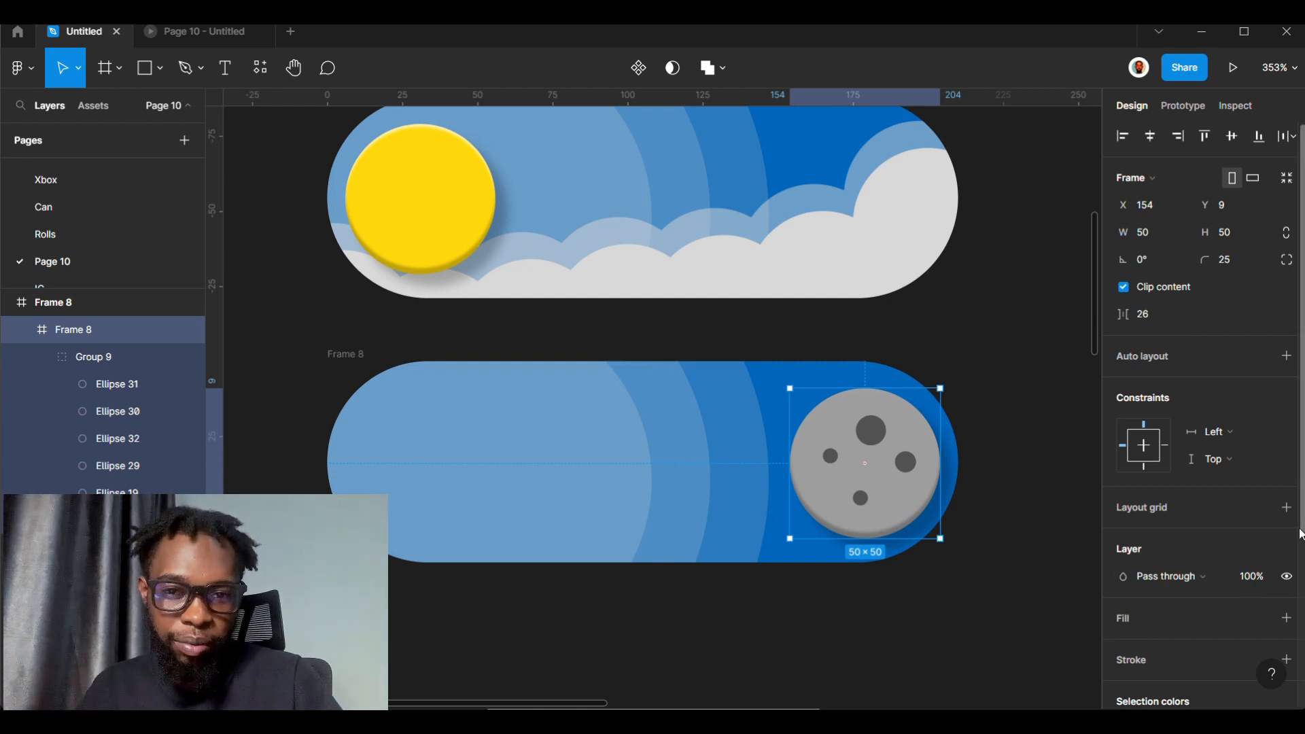
left_click_drag(1300, 537, 1238, 699)
left_click(1124, 611)
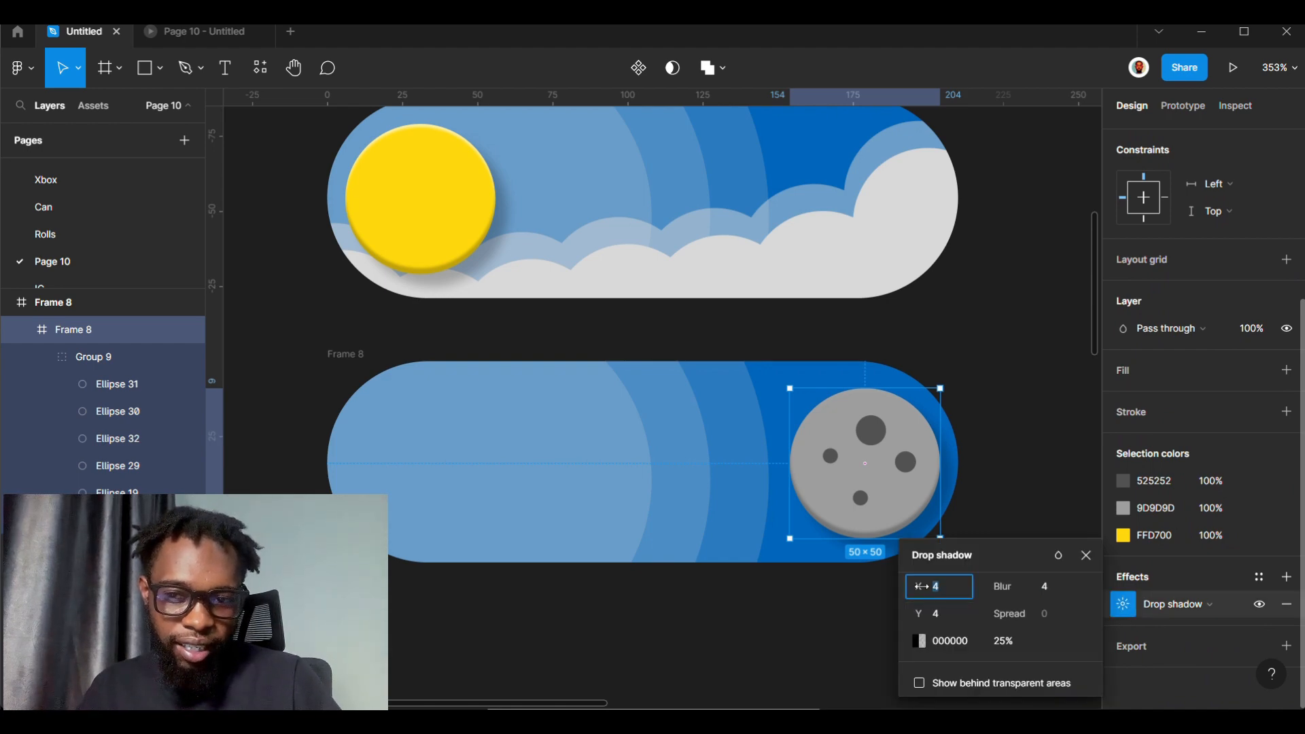
mouse_move(922, 587)
left_mouse_down()
mouse_move(907, 594)
mouse_move(924, 584)
left_mouse_up()
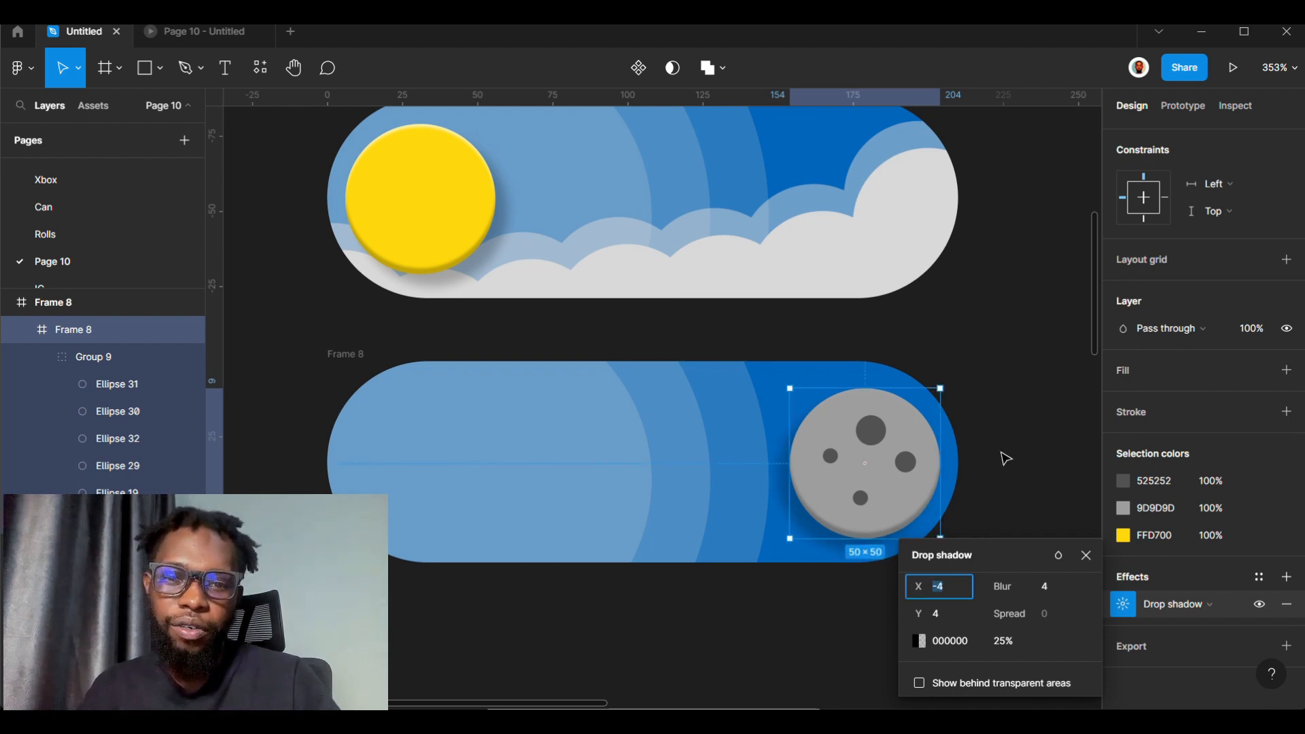
left_click(1006, 459)
- Compare the day and night toggles with the finished sun toggle in the Star component
scroll(838, 380, "down", 5)
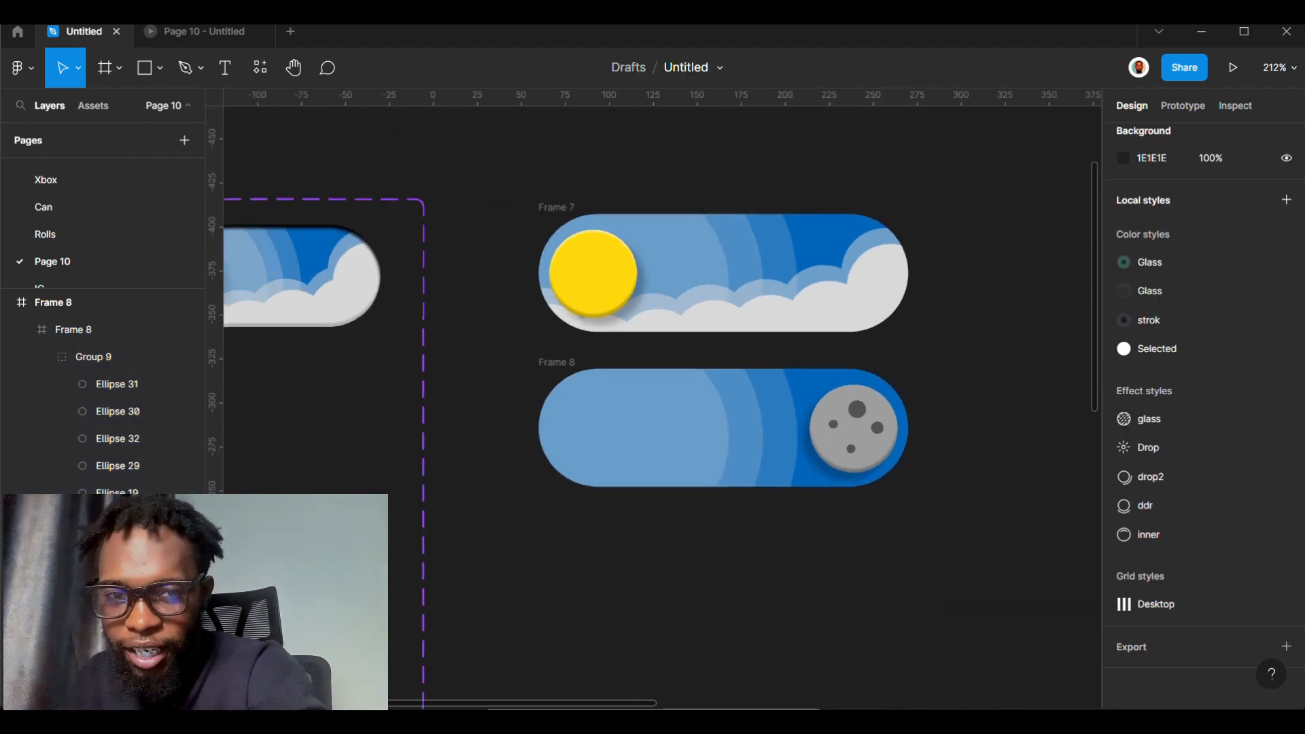
scroll(833, 353, "up", 1)
scroll(826, 310, "up", 1)
scroll(843, 516, "down", 1)
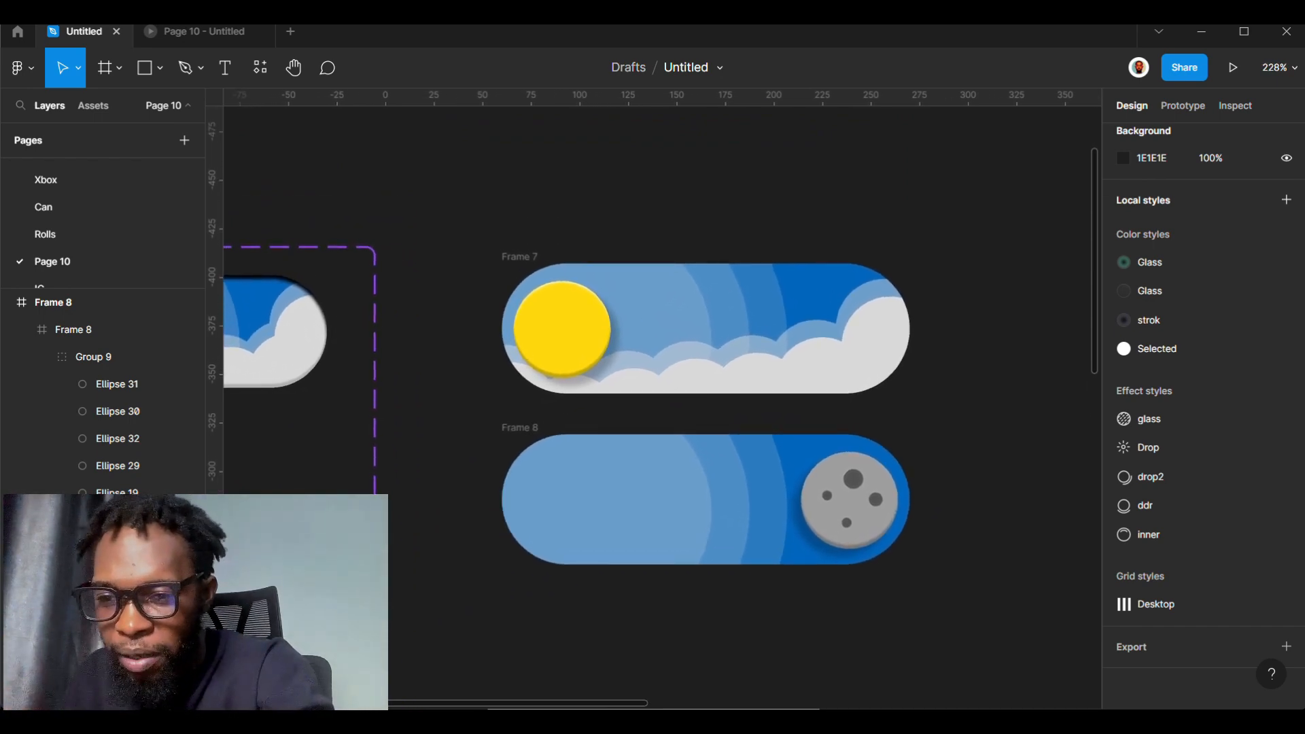
scroll(727, 415, "down", 2)
scroll(867, 456, "down", 2)
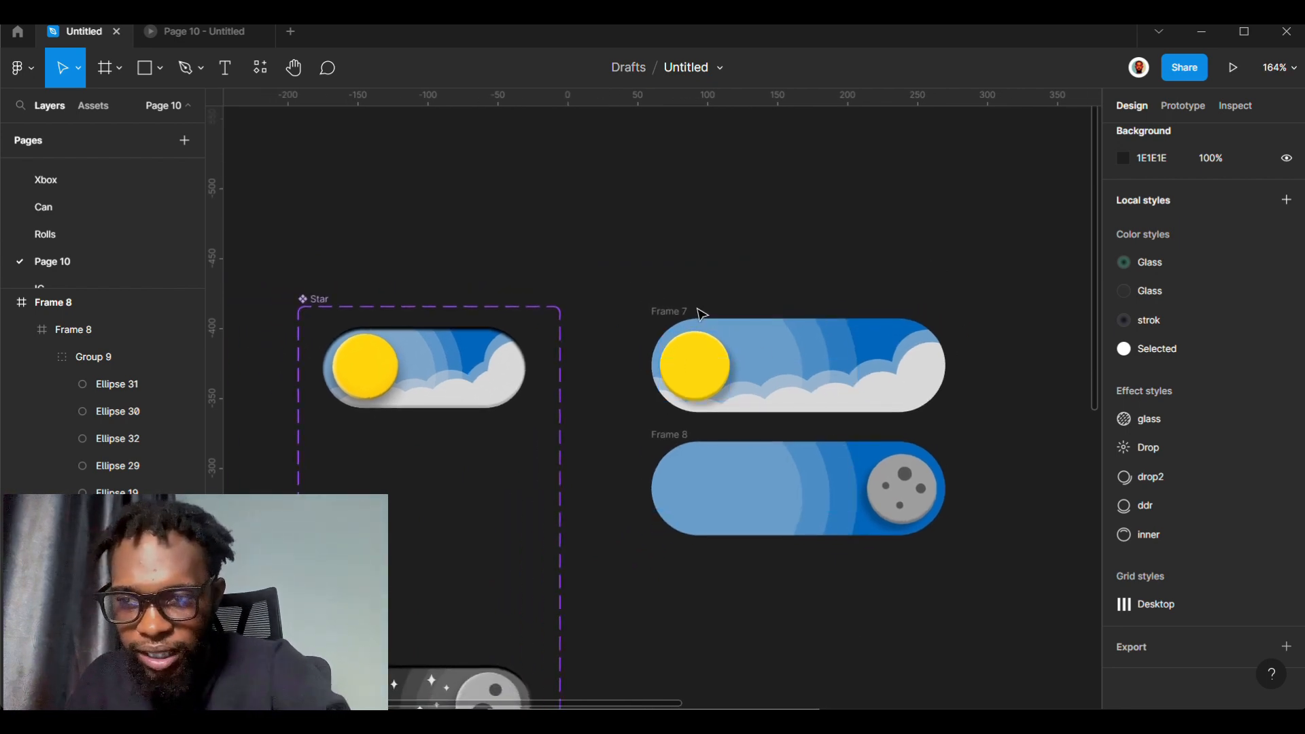
scroll(351, 358, "up", 6)
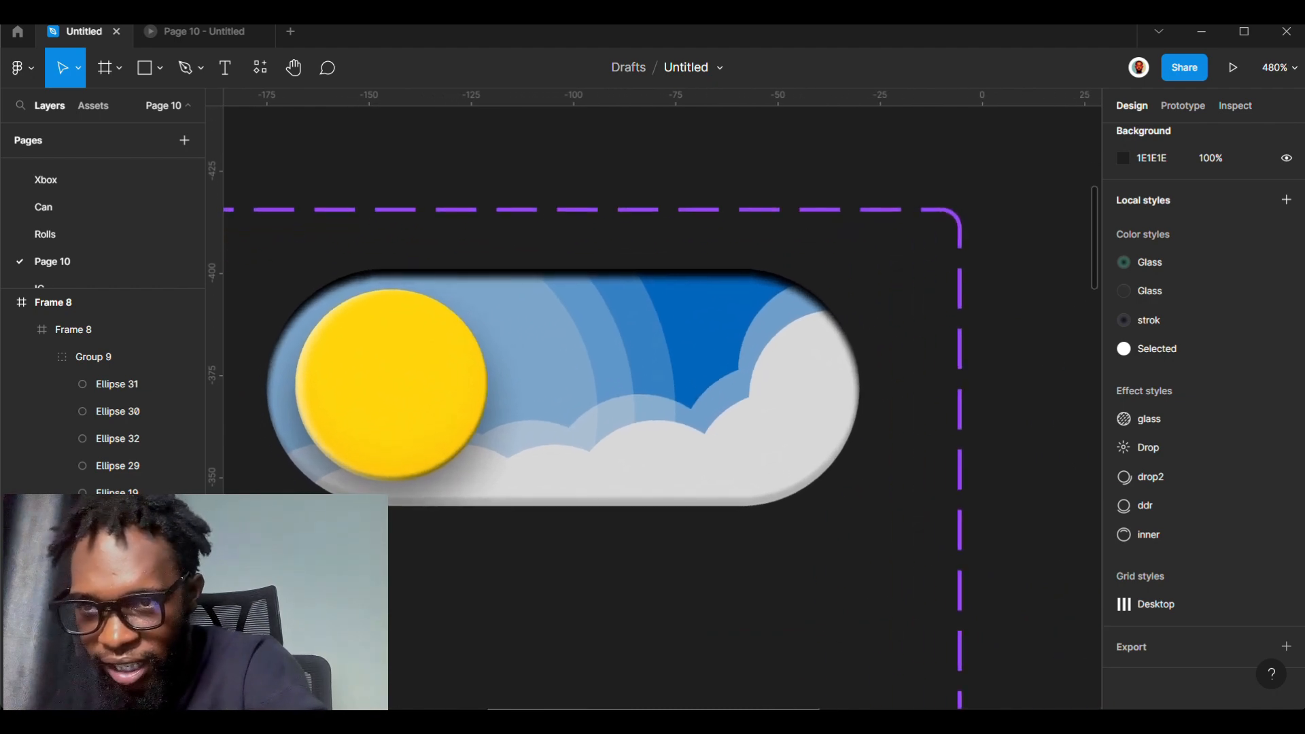
scroll(376, 397, "down", 4)
scroll(652, 407, "right", 3)
scroll(660, 408, "up", 2)
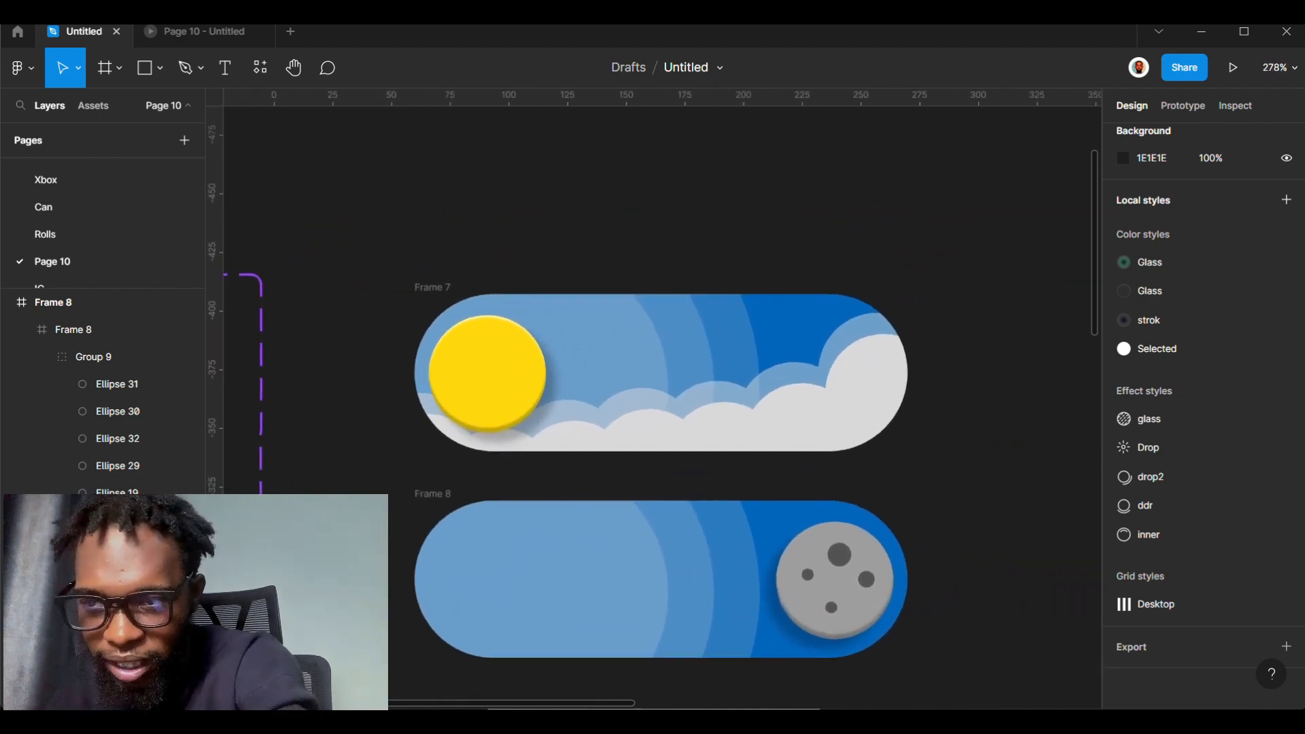
scroll(421, 167, "down", 2)
scroll(660, 438, "up", 1)
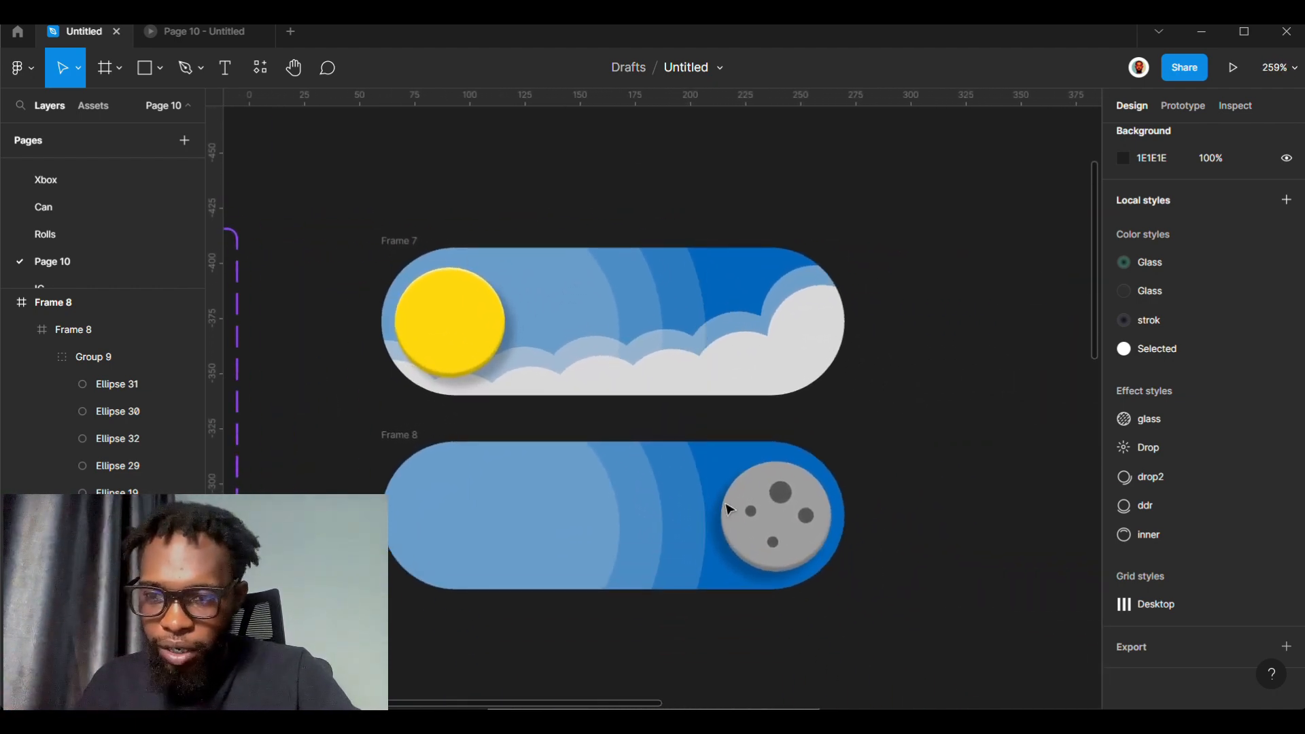
- Shift the group of concentric sky circles in the lower toggle right, behind the moon, with its left edge at about X 79
left_click(626, 540)
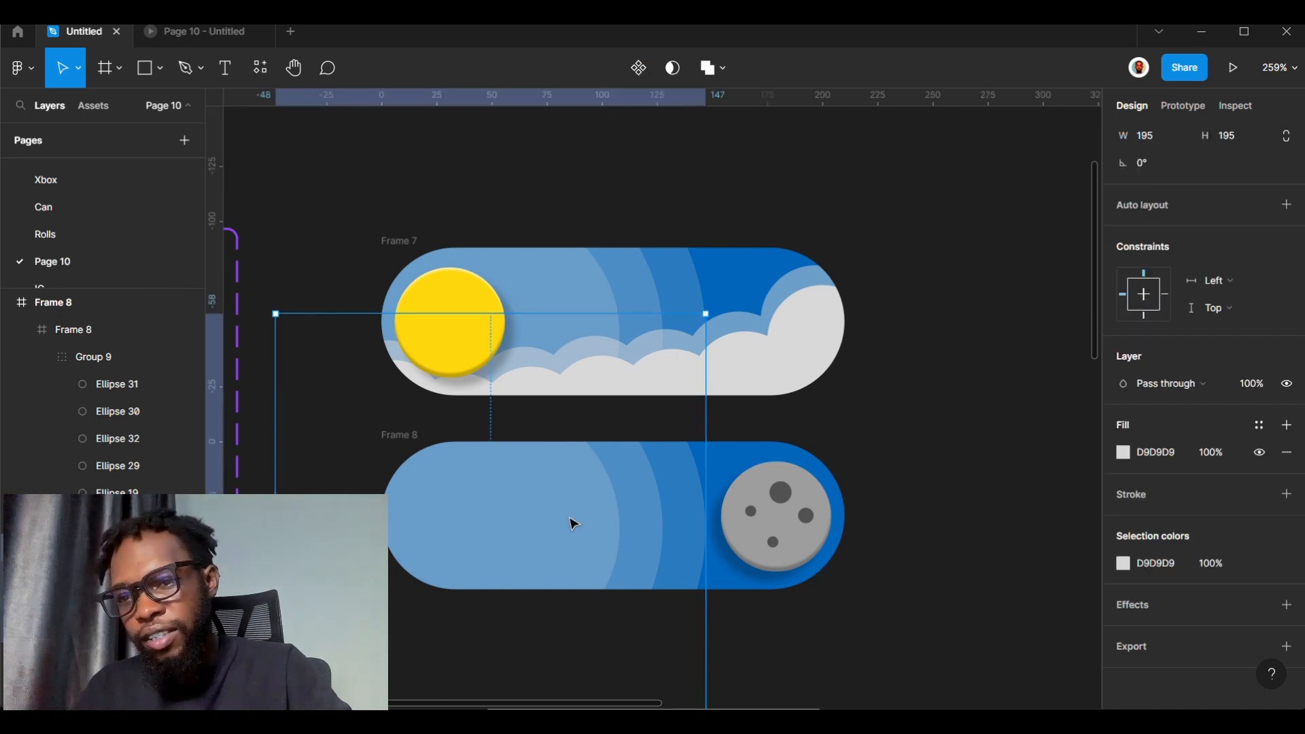
left_click_drag(573, 523, 844, 514)
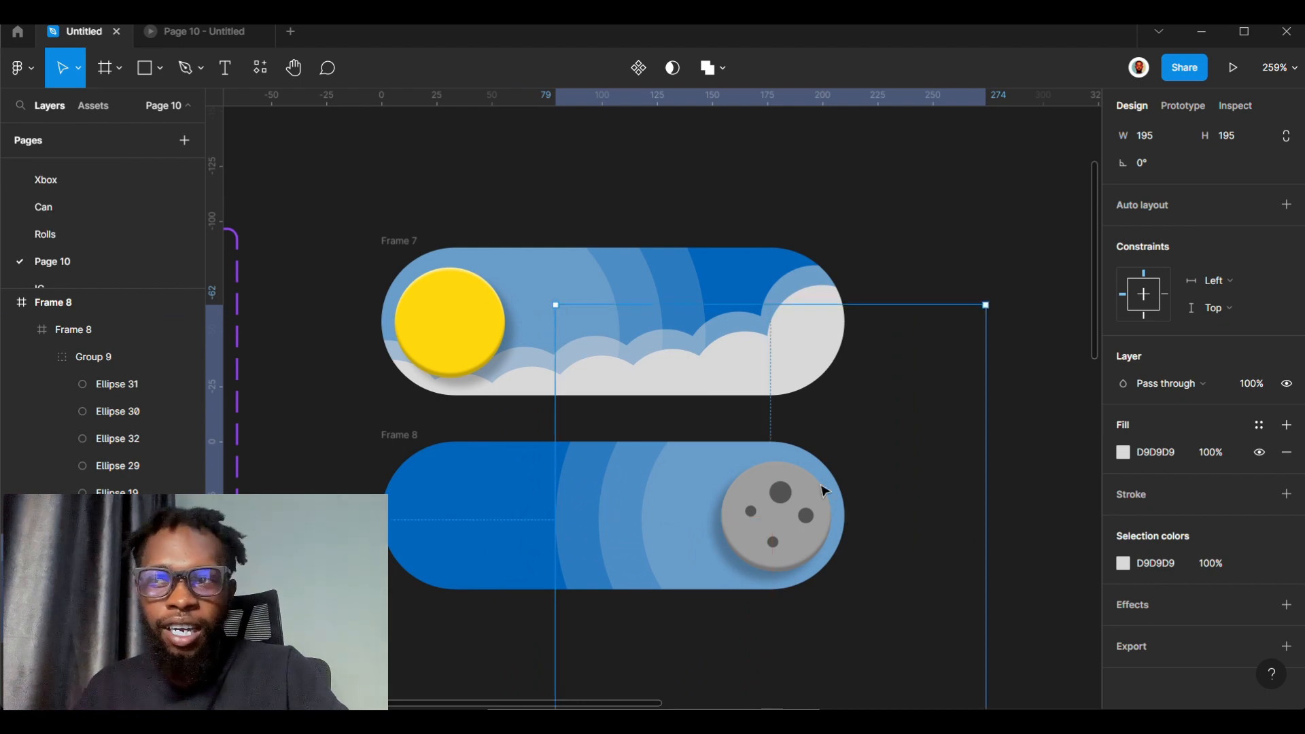
- Switch to the prototype preview and toggle the finished switch from day to night to check its look
left_click(180, 34)
left_click(645, 405)
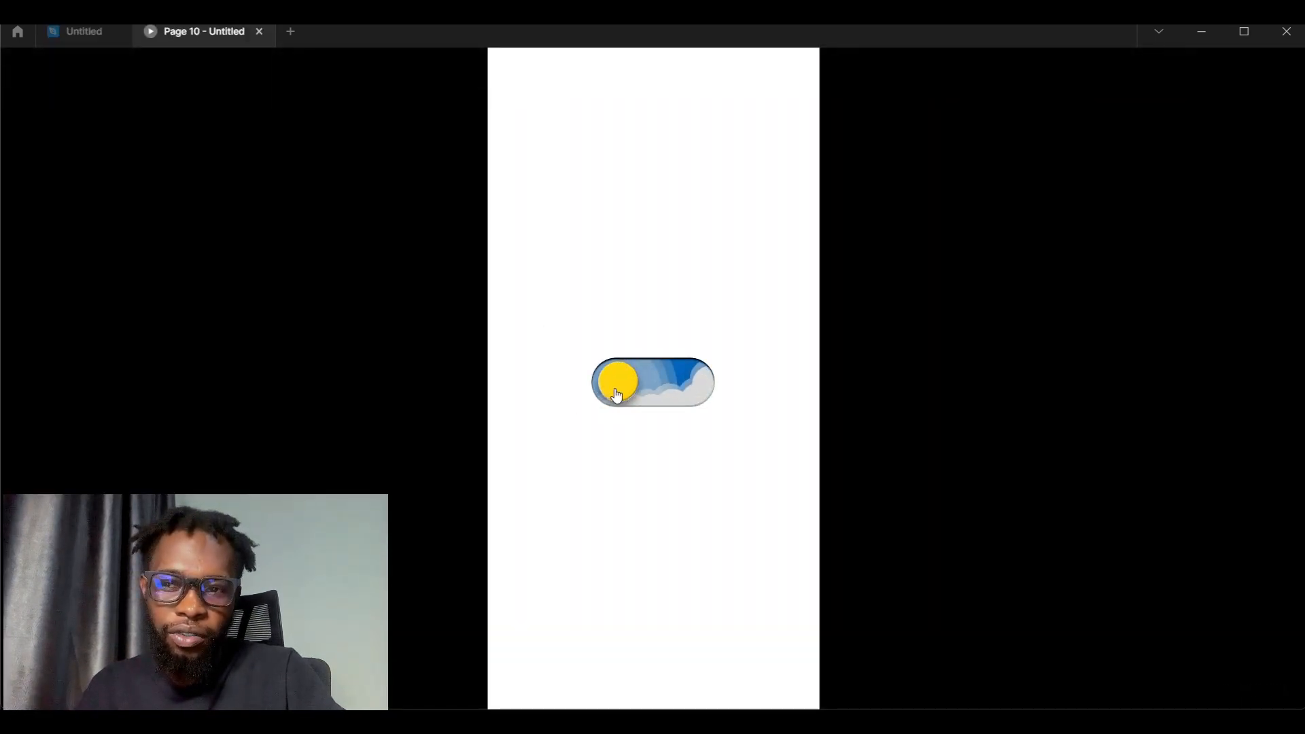
left_click(618, 396)
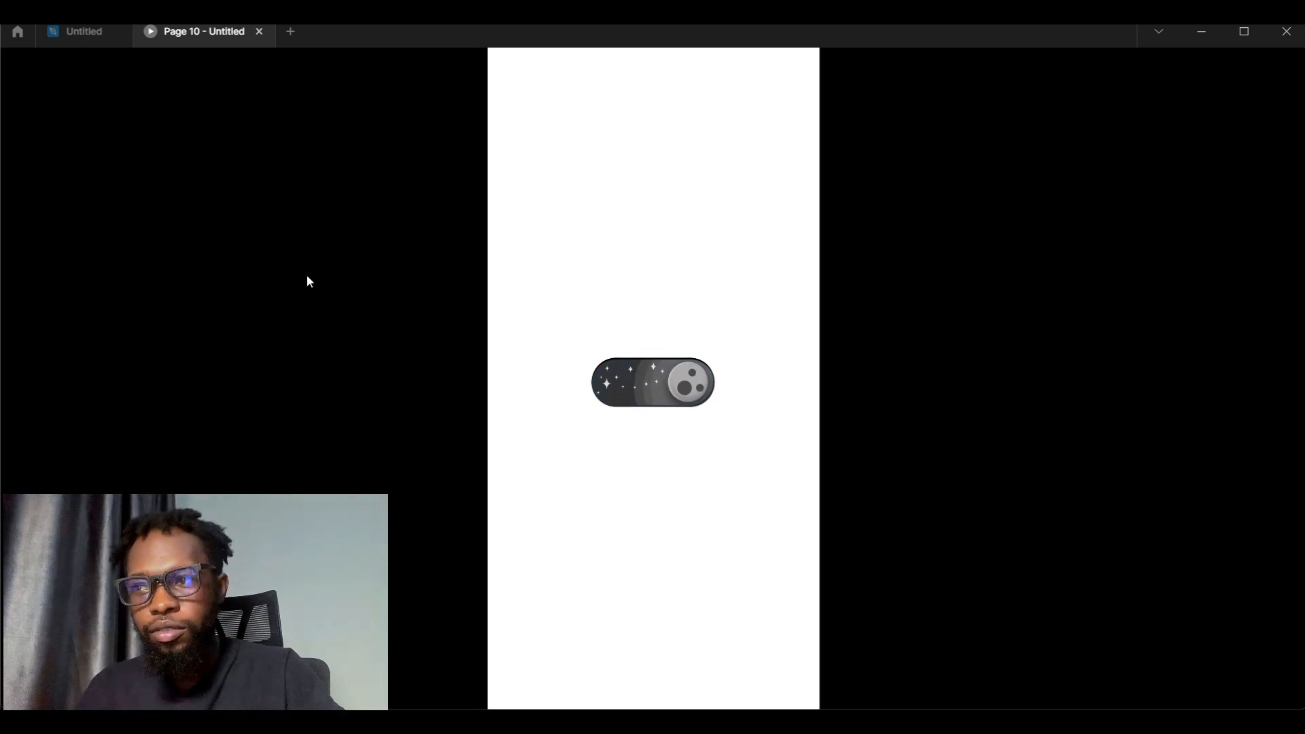
- Return to the design file and nudge the concentric circles slightly up and left, to about X 76, Y -66
left_click(74, 37)
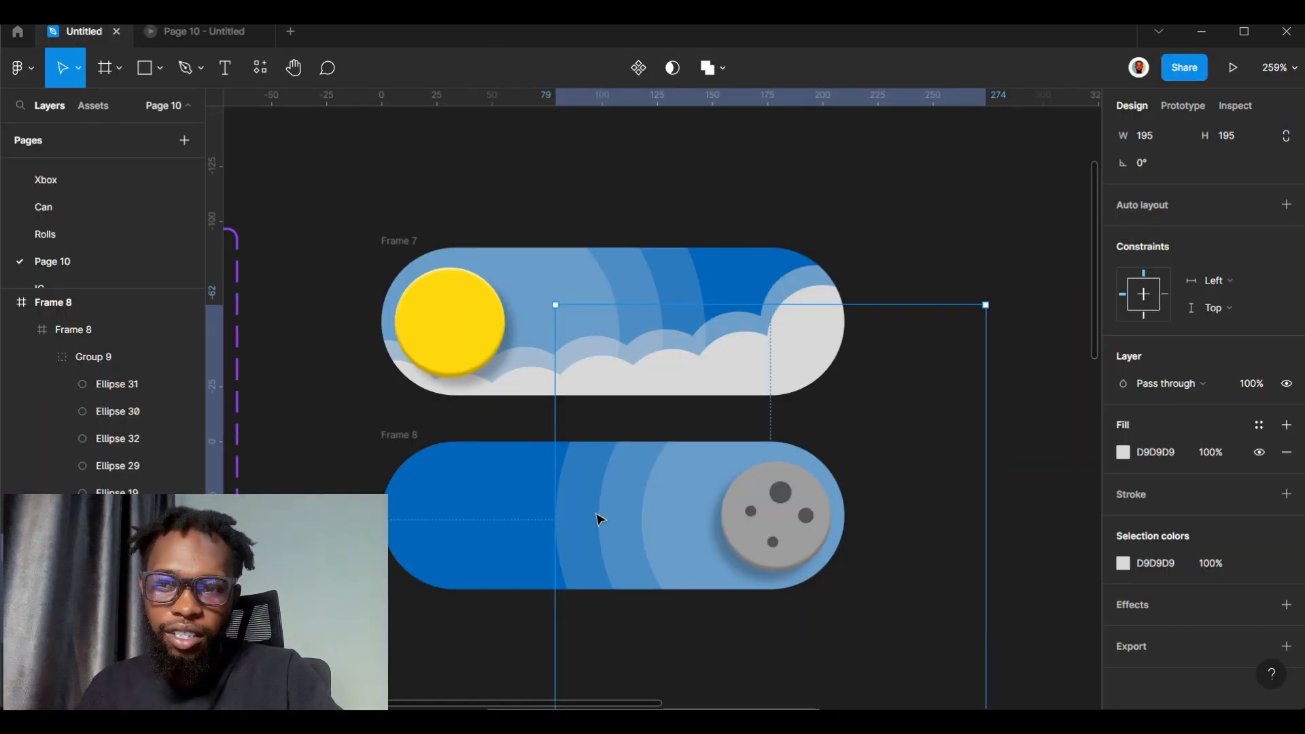
mouse_move(617, 529)
left_mouse_down()
mouse_move(628, 519)
mouse_move(611, 522)
left_mouse_up()
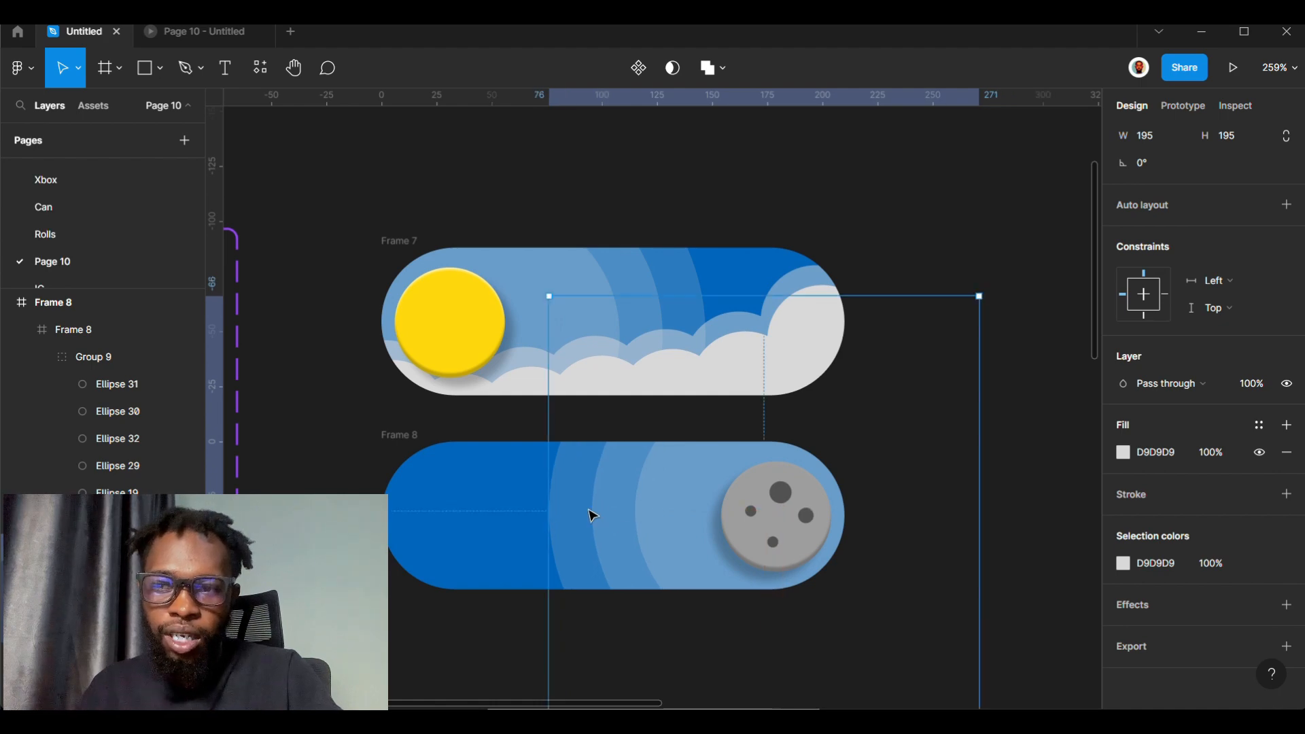
- Change the lower toggle frame's fill to dark grey 363636
left_click(402, 443)
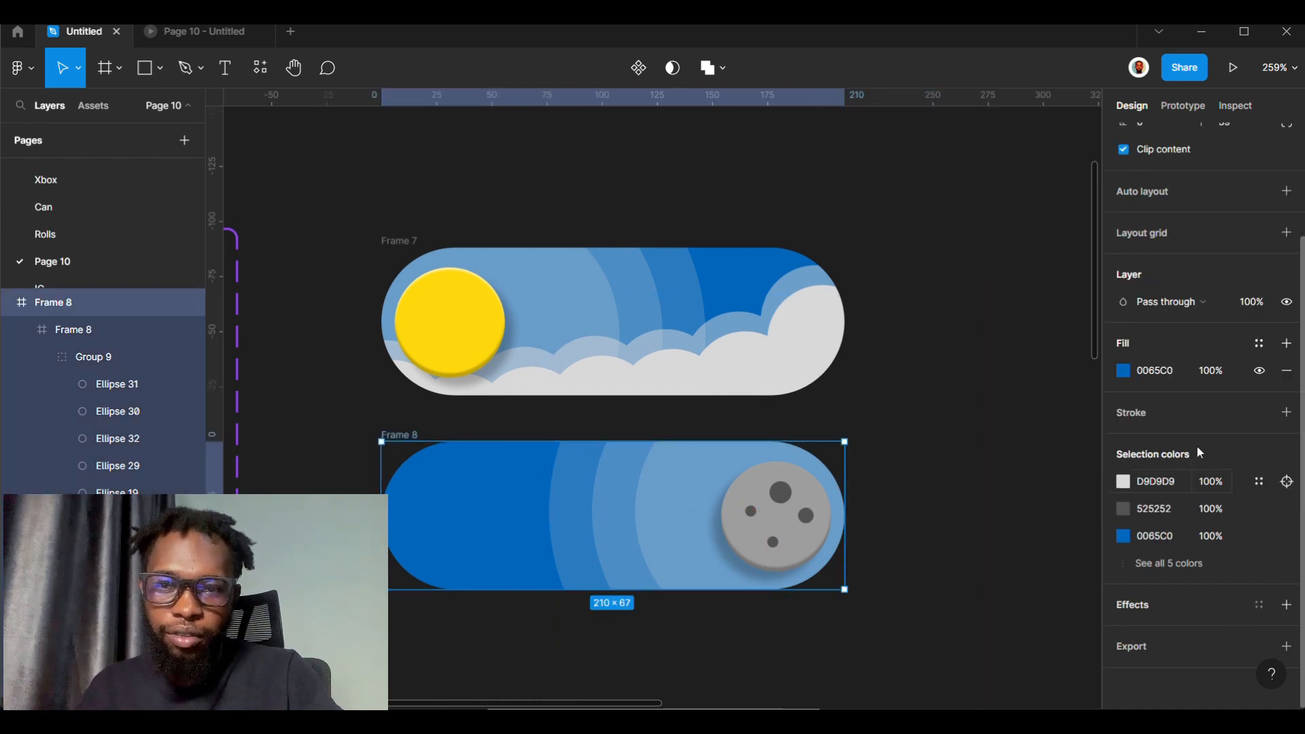
left_click(1123, 370)
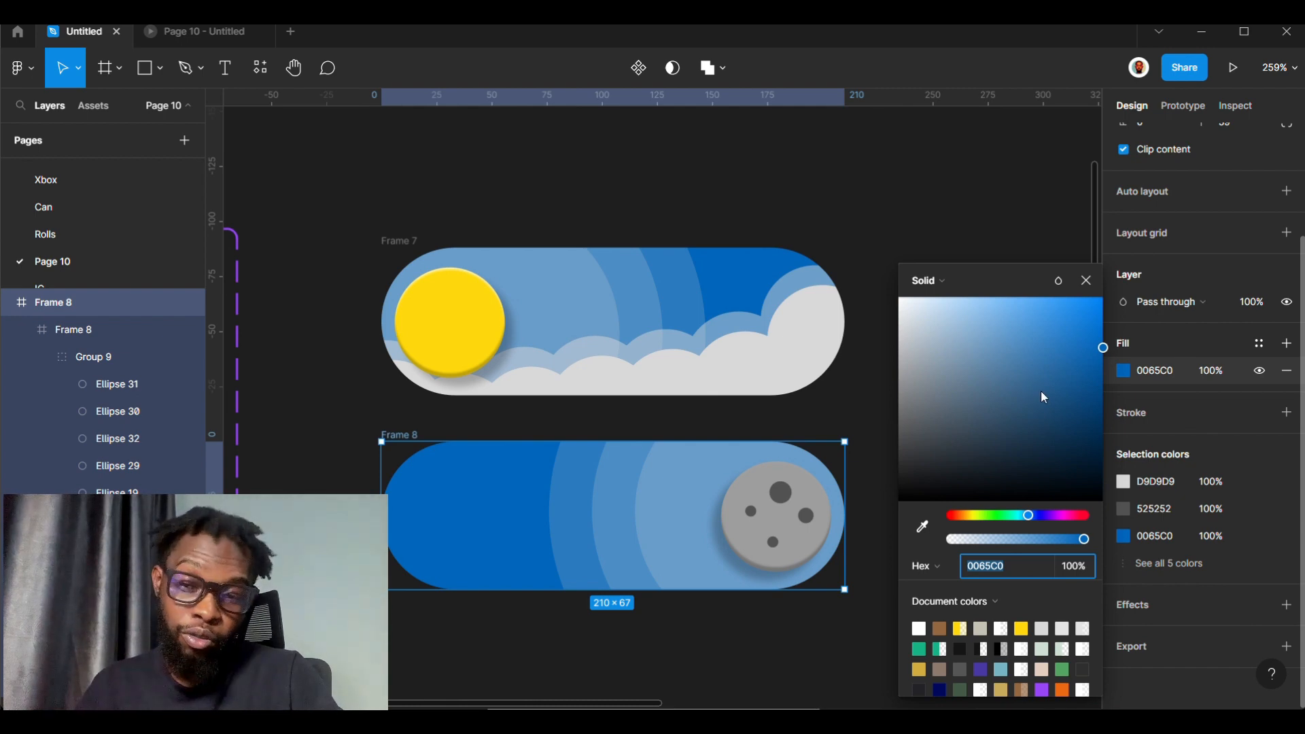
left_click_drag(1041, 390, 860, 471)
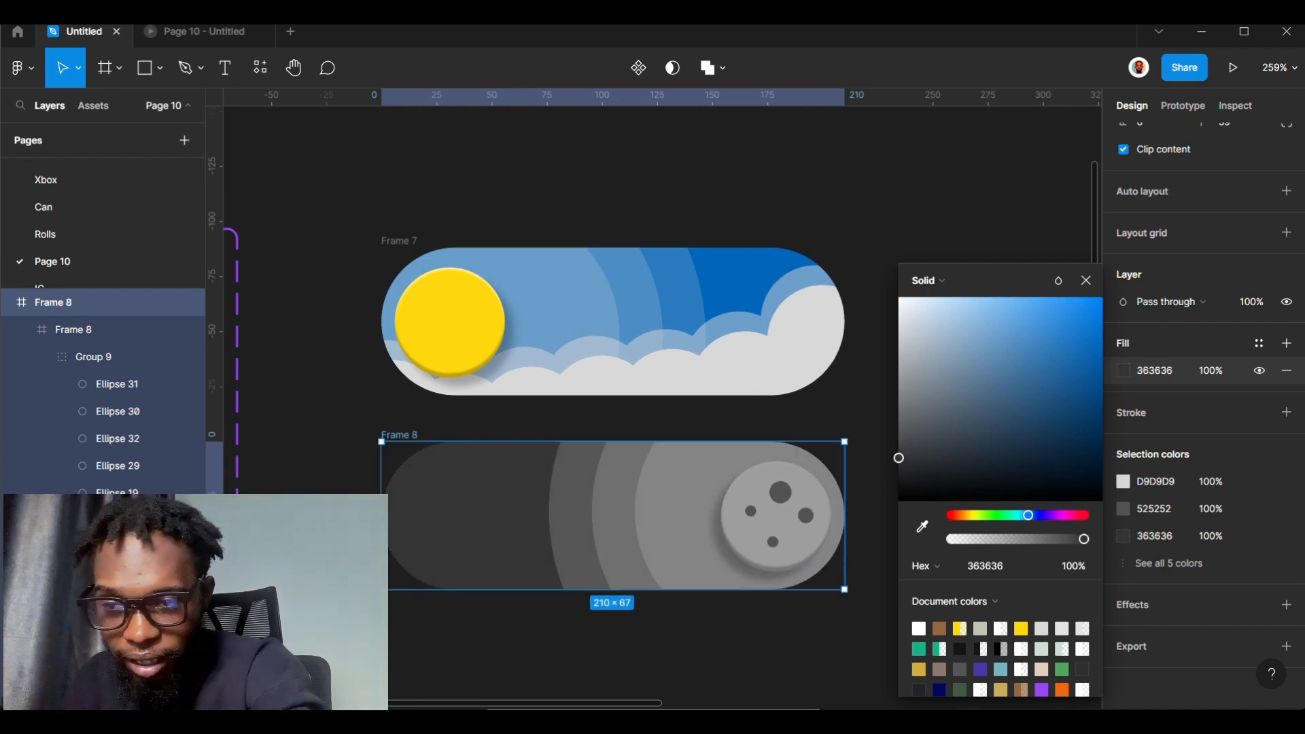
- Select the moon's base circle in the lower toggle and check the settings of its first inner shadow
scroll(860, 471, "down", 5)
scroll(774, 339, "up", 3)
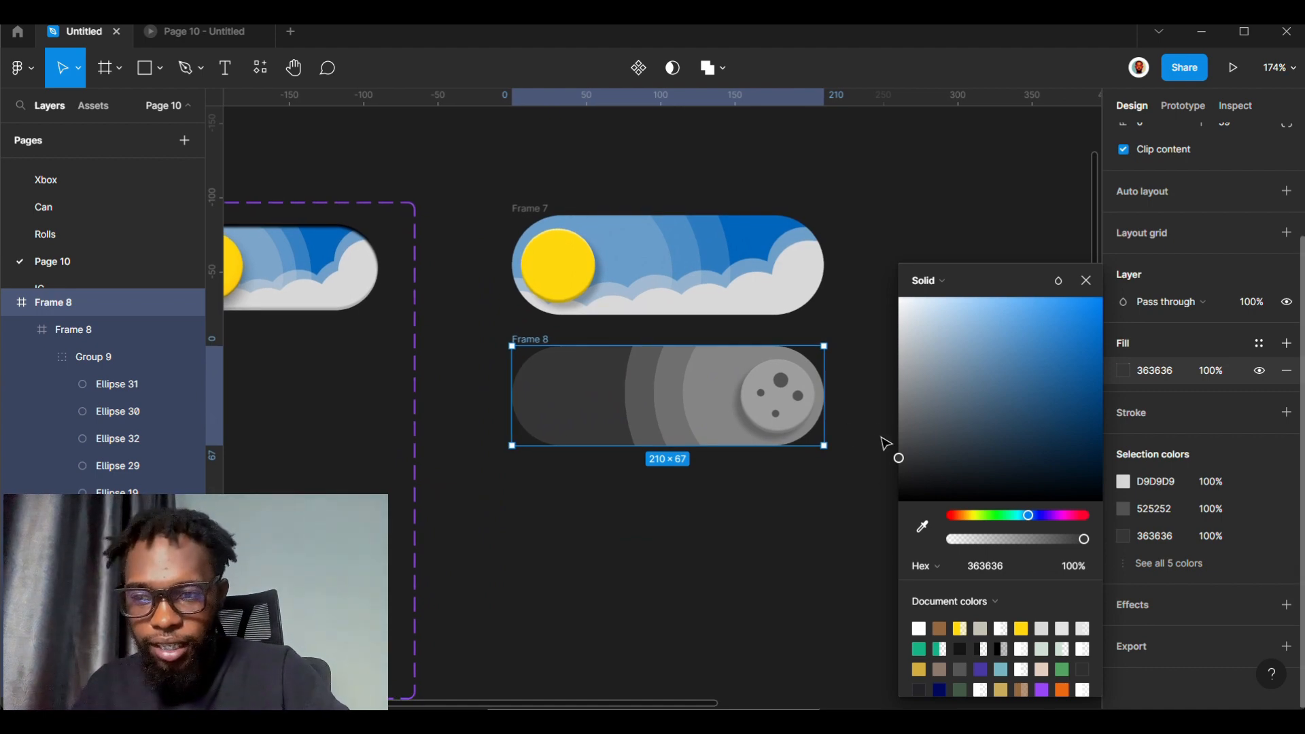
scroll(839, 487, "up", 3)
scroll(786, 374, "right", 2)
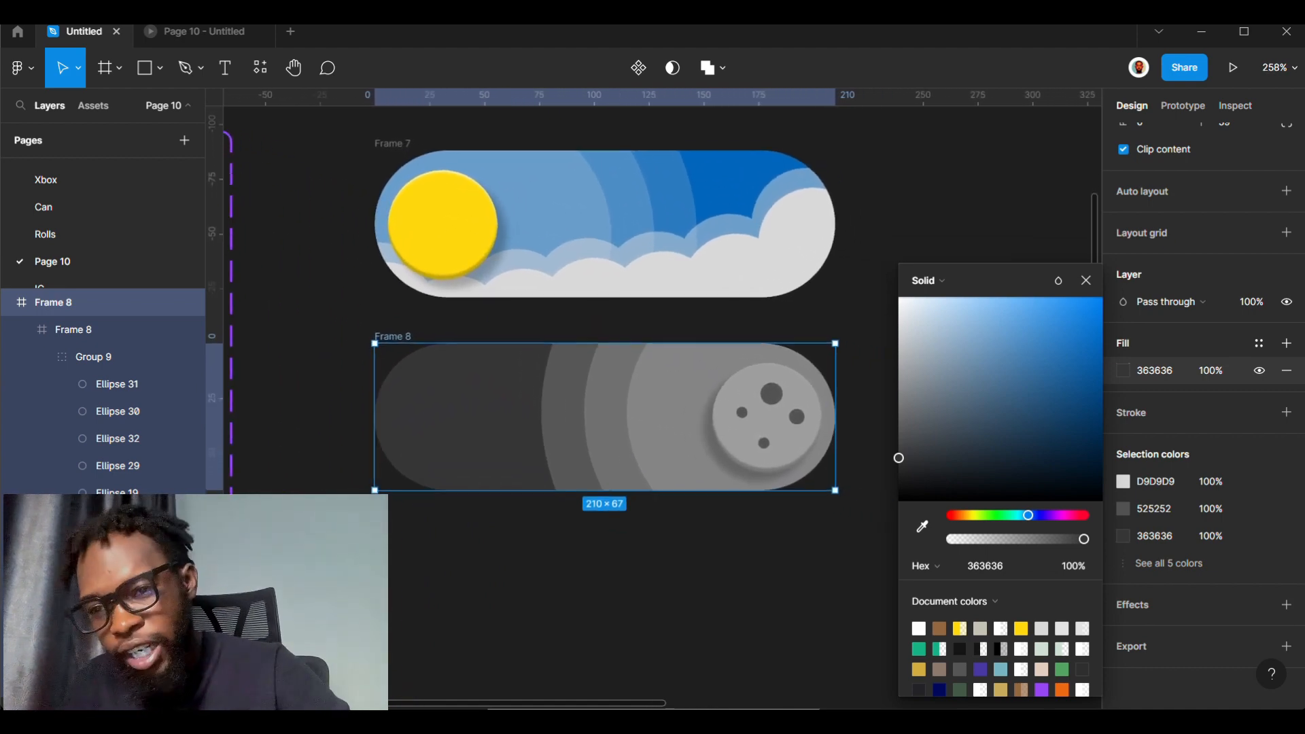
left_click(759, 427)
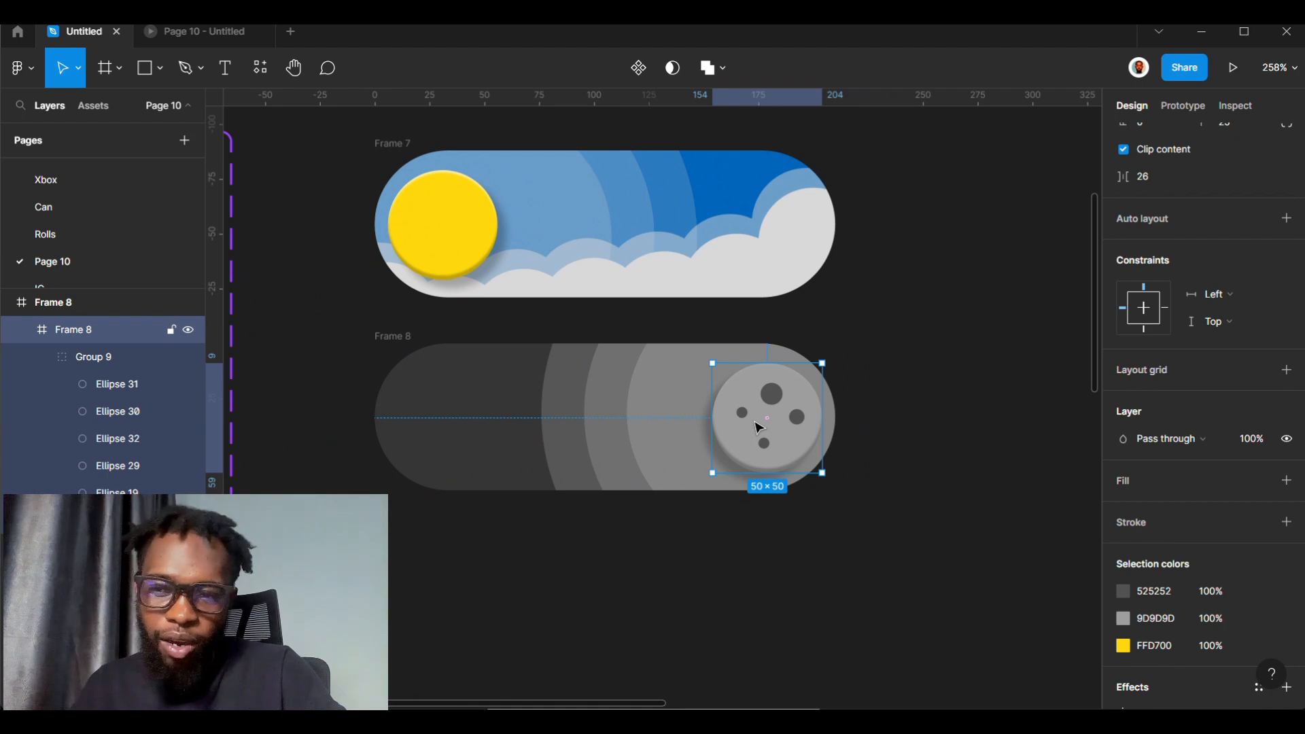
double_click(760, 427)
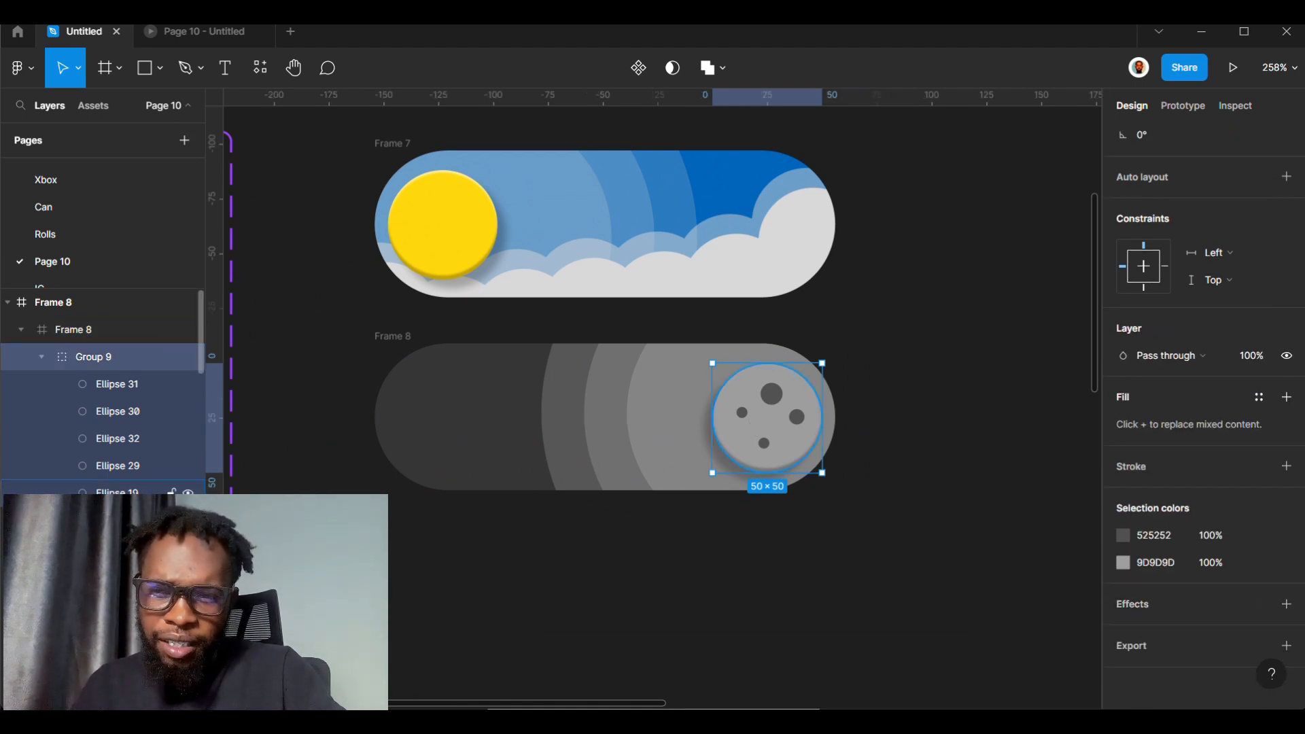
left_click(117, 490)
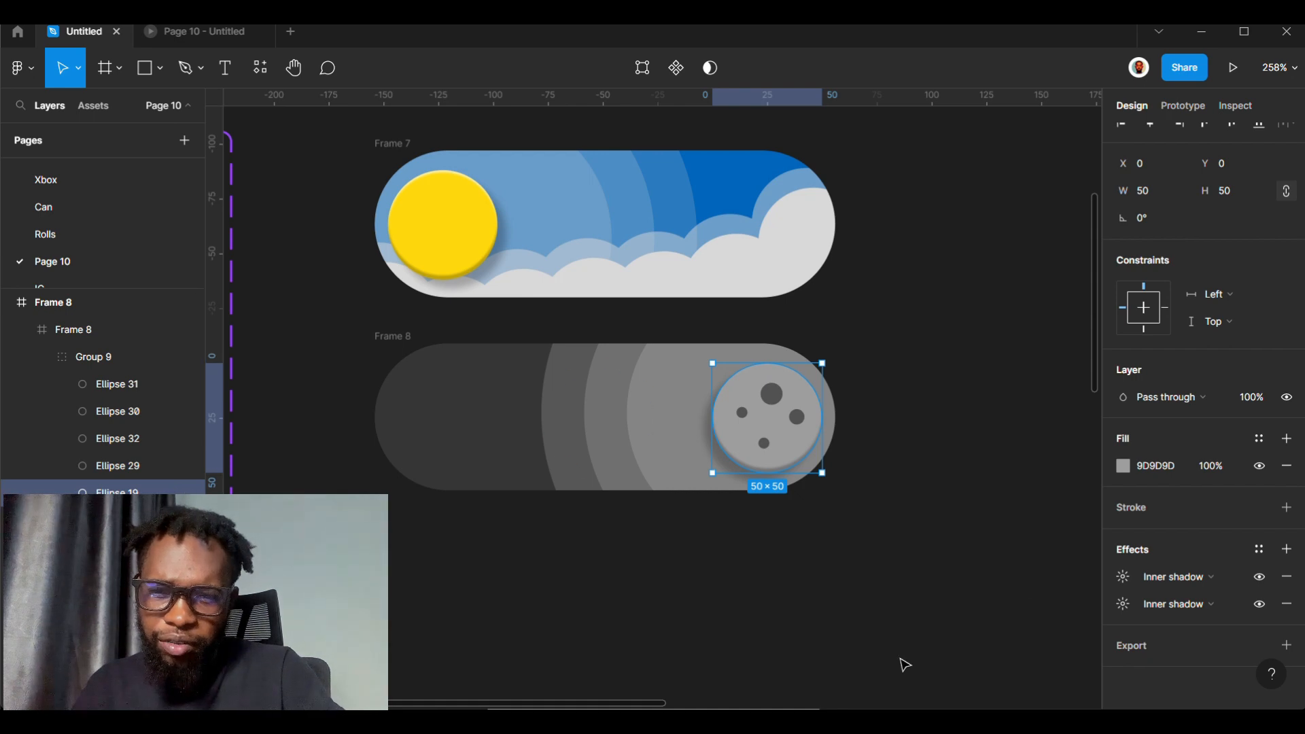
left_click(1174, 577)
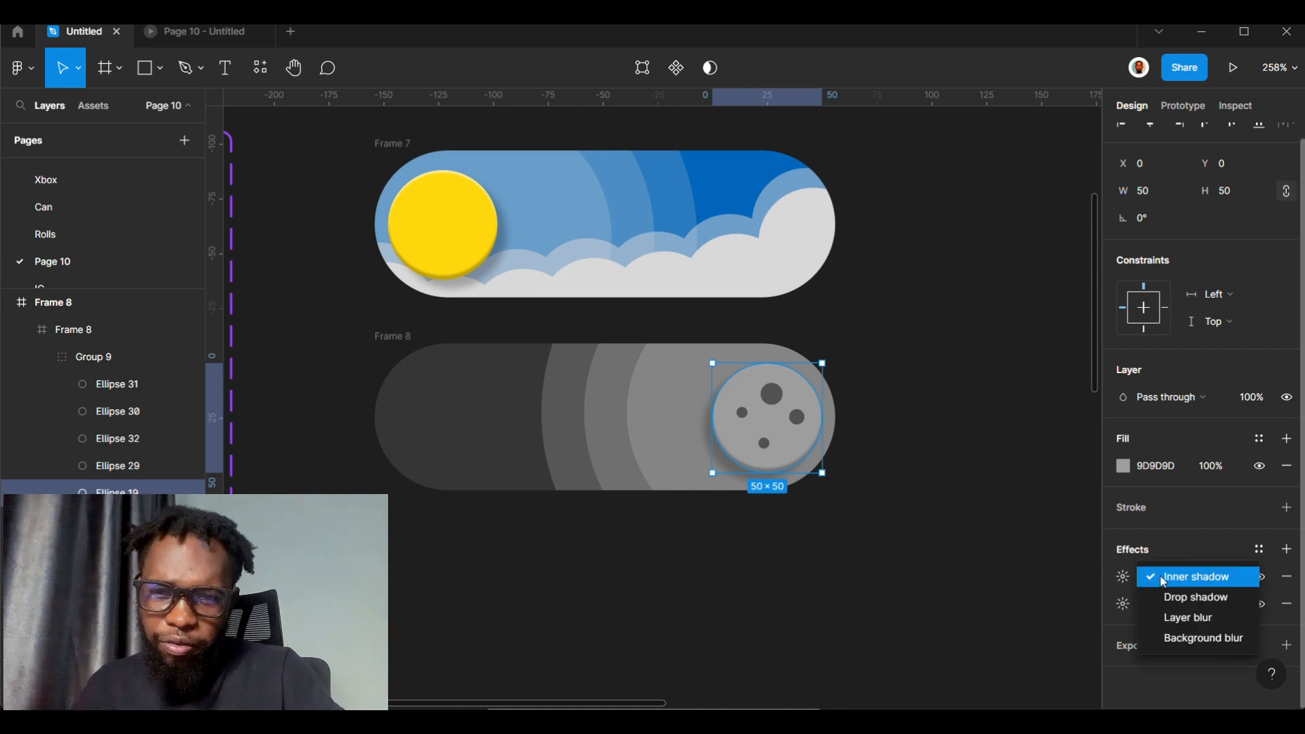
left_click(1164, 581)
left_click(1131, 579)
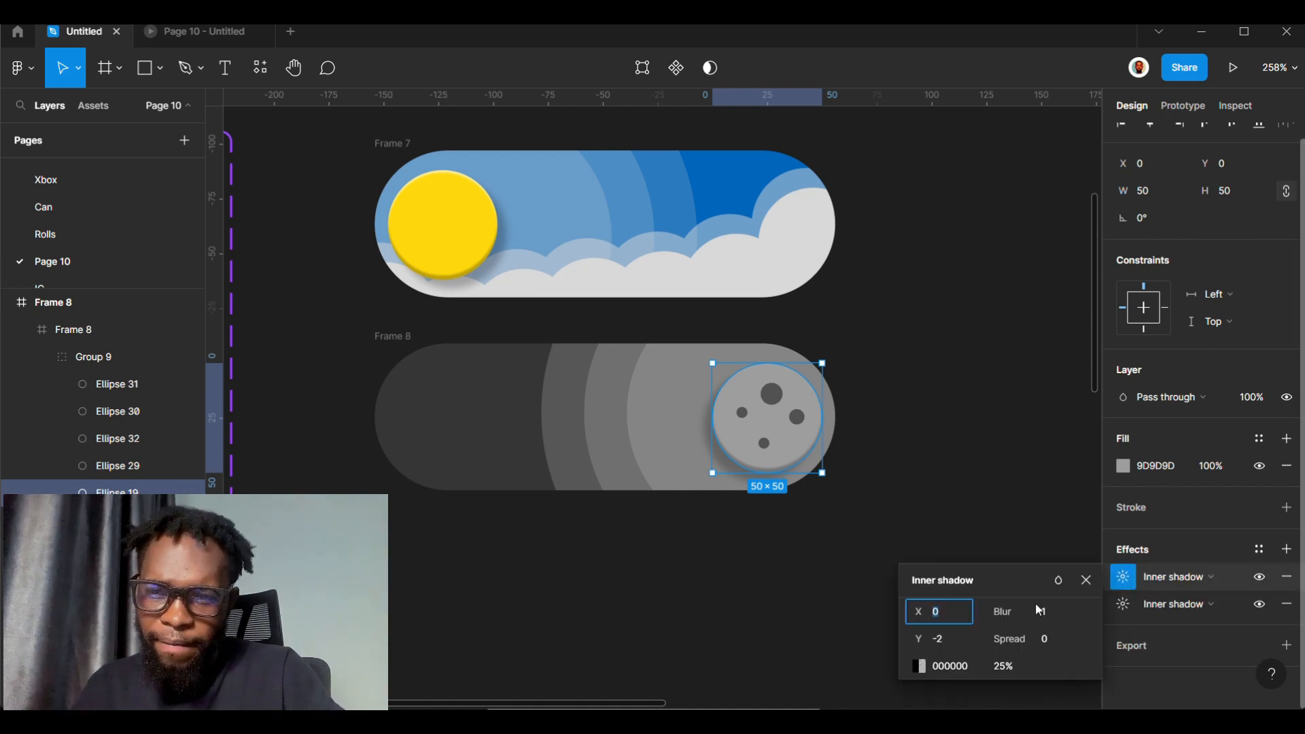
- Lighten the colour of the moon base circle's second inner shadow to D7D7D7
left_click(1132, 606)
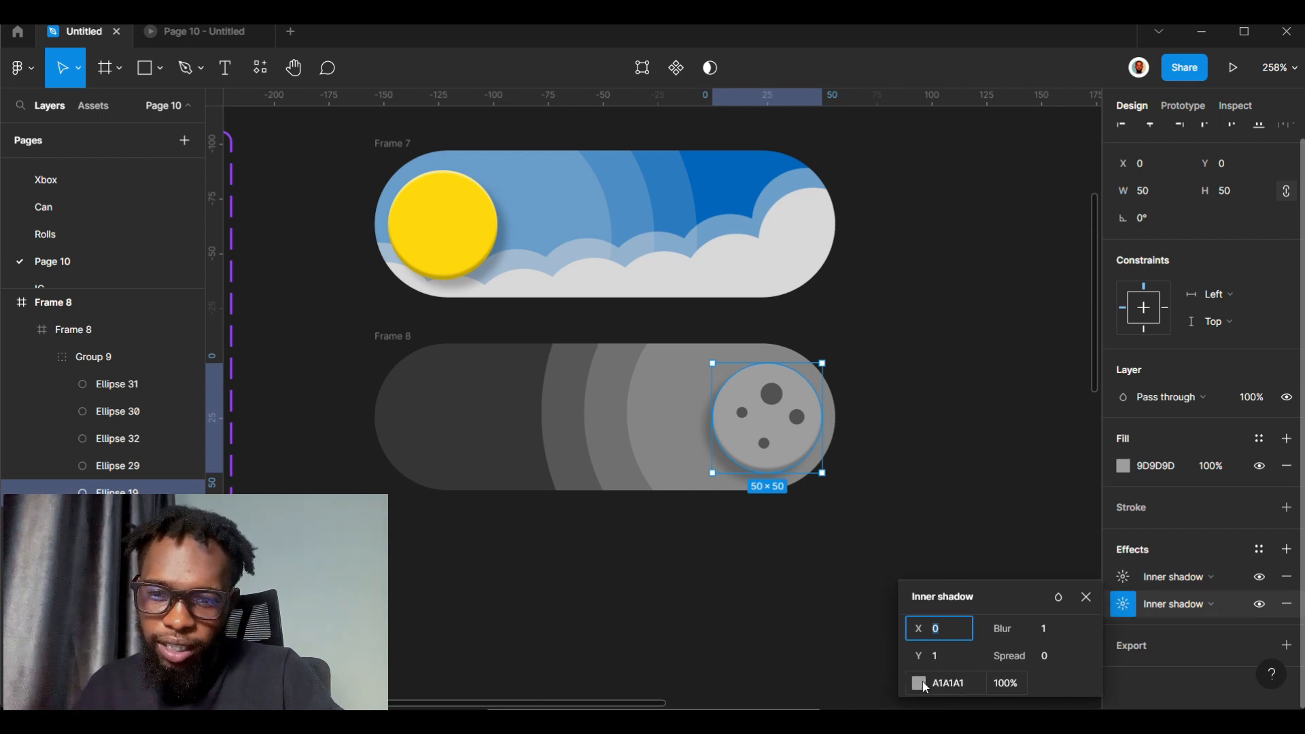
left_click(919, 682)
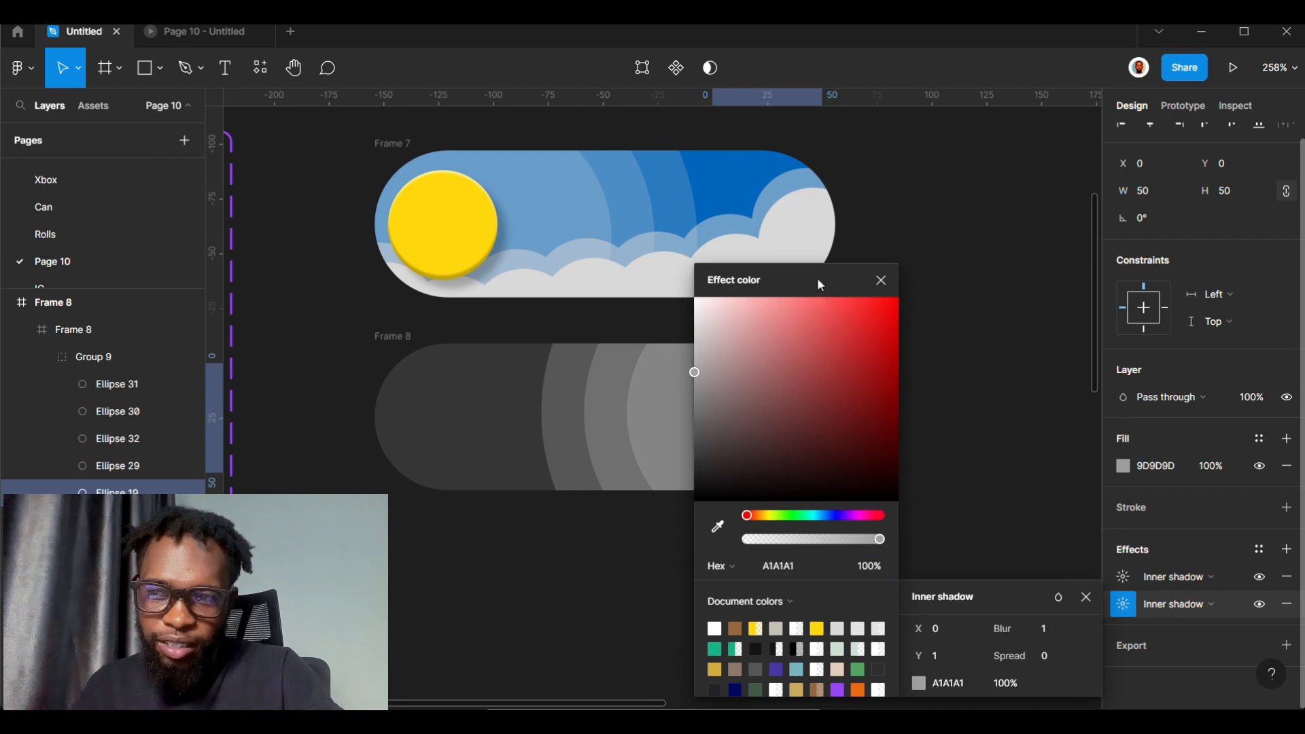
left_click_drag(820, 286, 1067, 246)
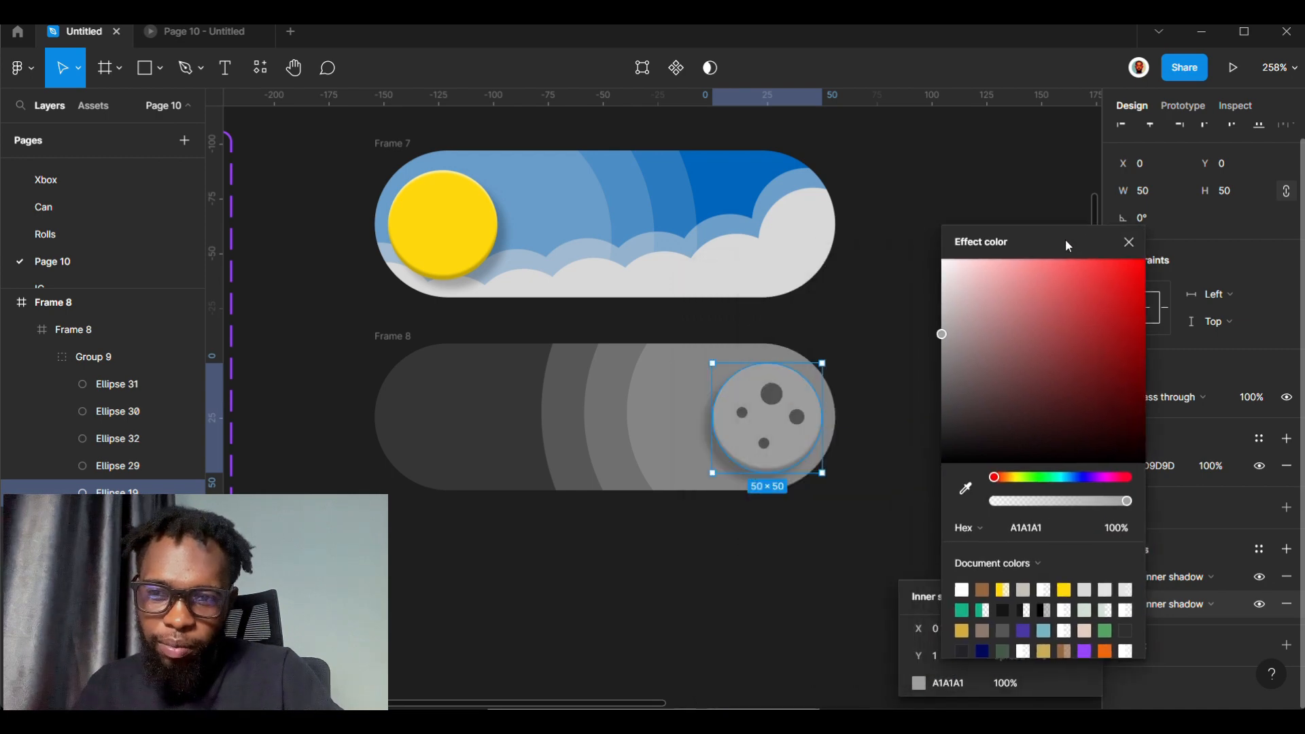
left_click(944, 335)
left_click_drag(945, 338, 930, 296)
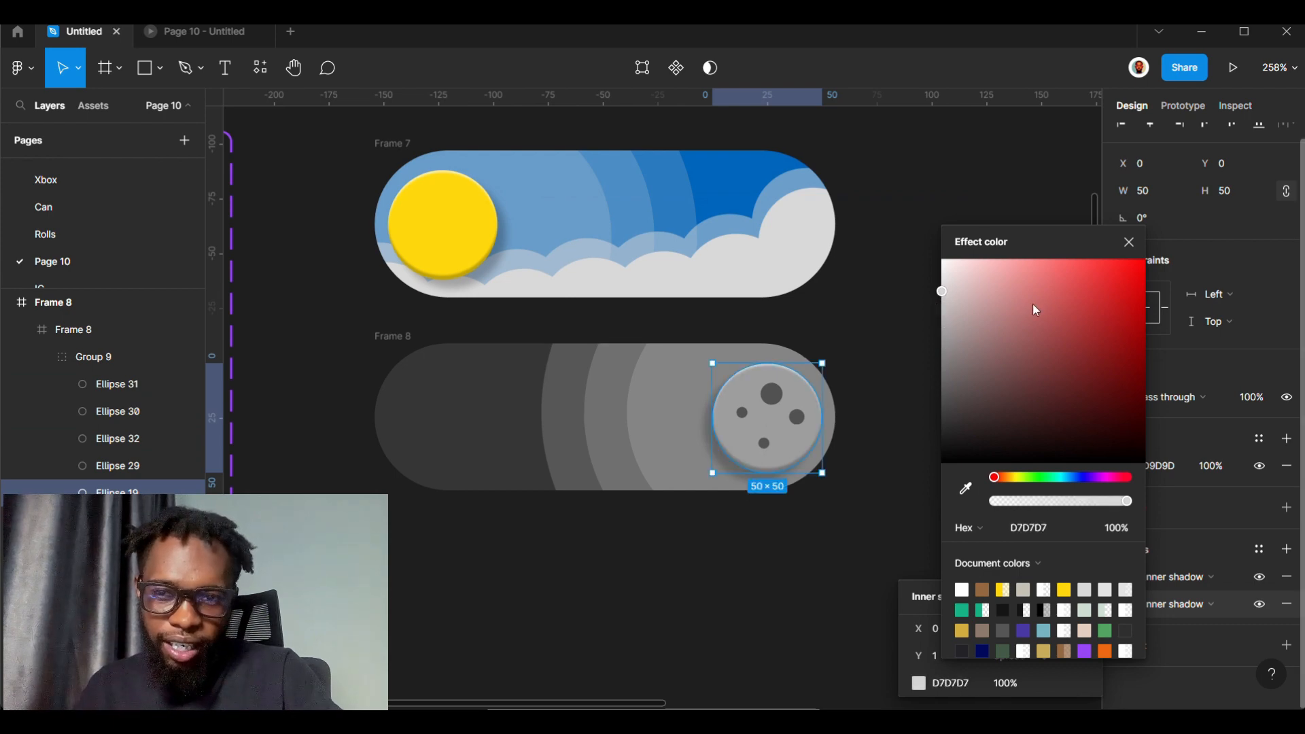
- Set the X offset of the moon base circle's light inner shadow to 1
left_click_drag(1053, 256, 1135, 219)
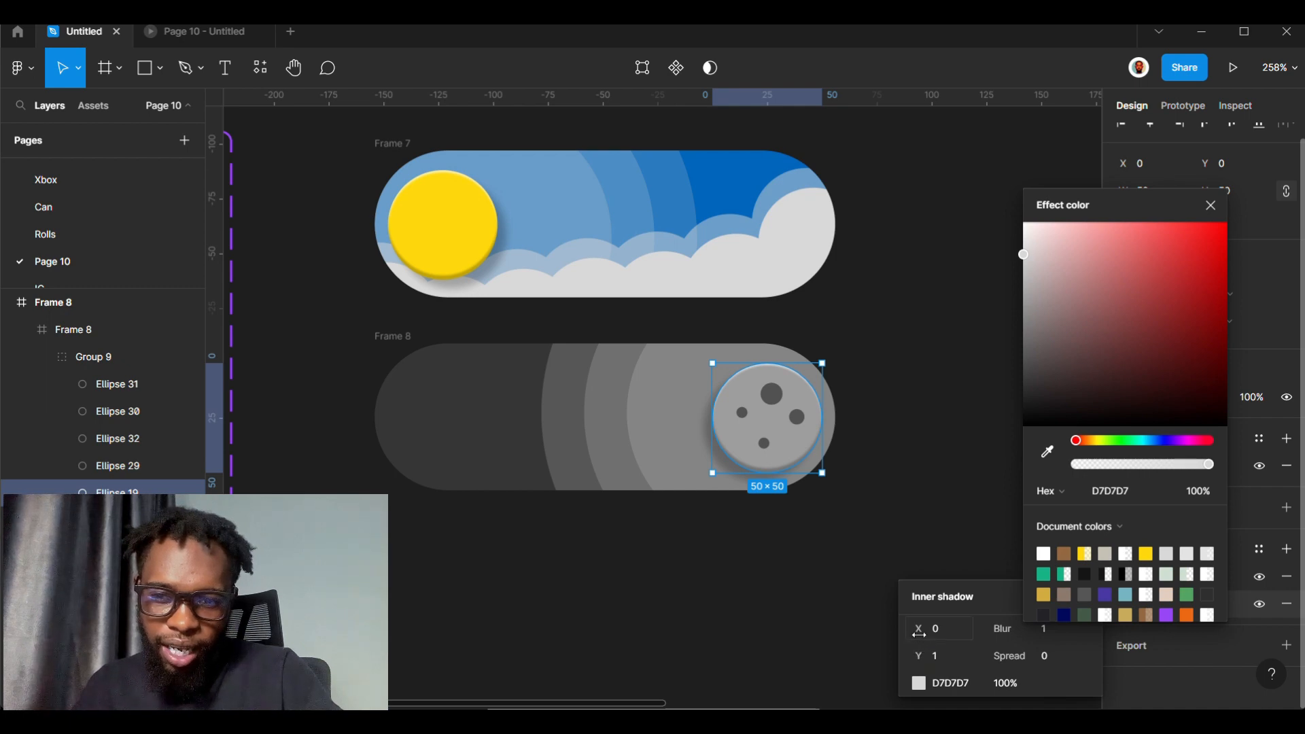
left_click_drag(919, 633, 919, 651)
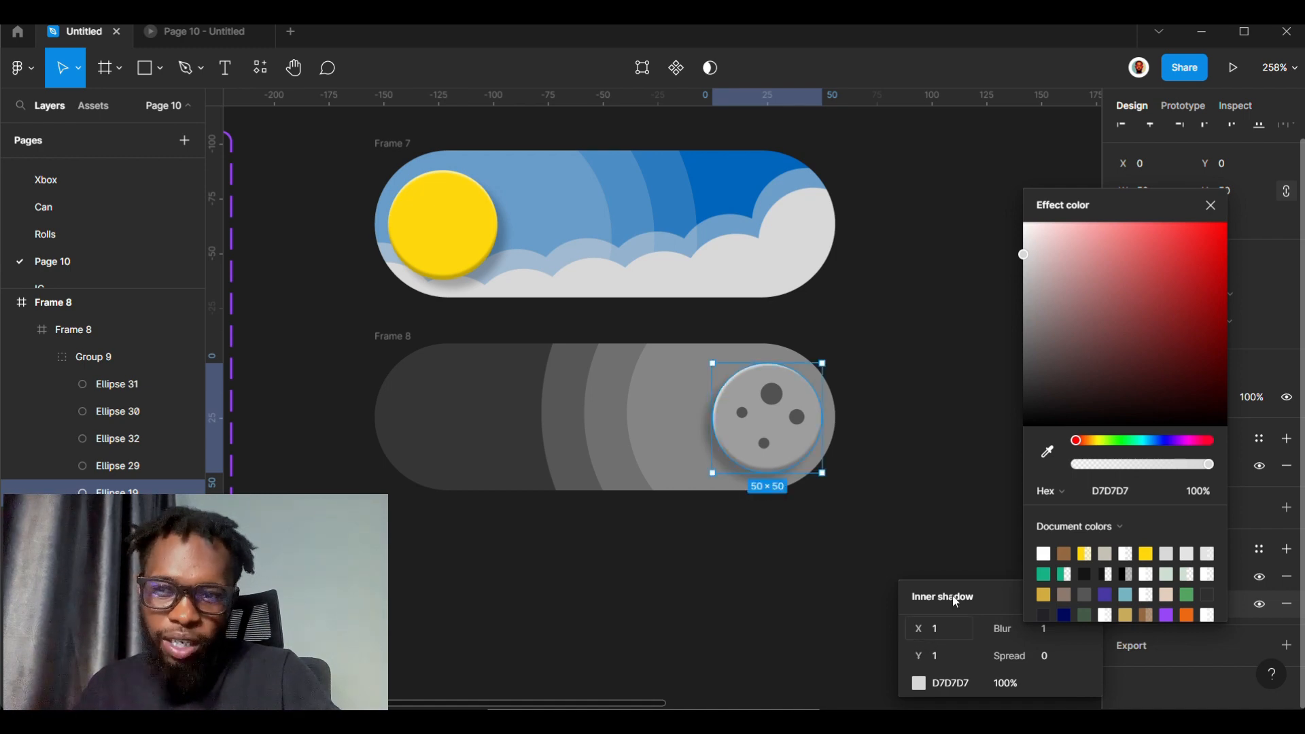
left_click(948, 463)
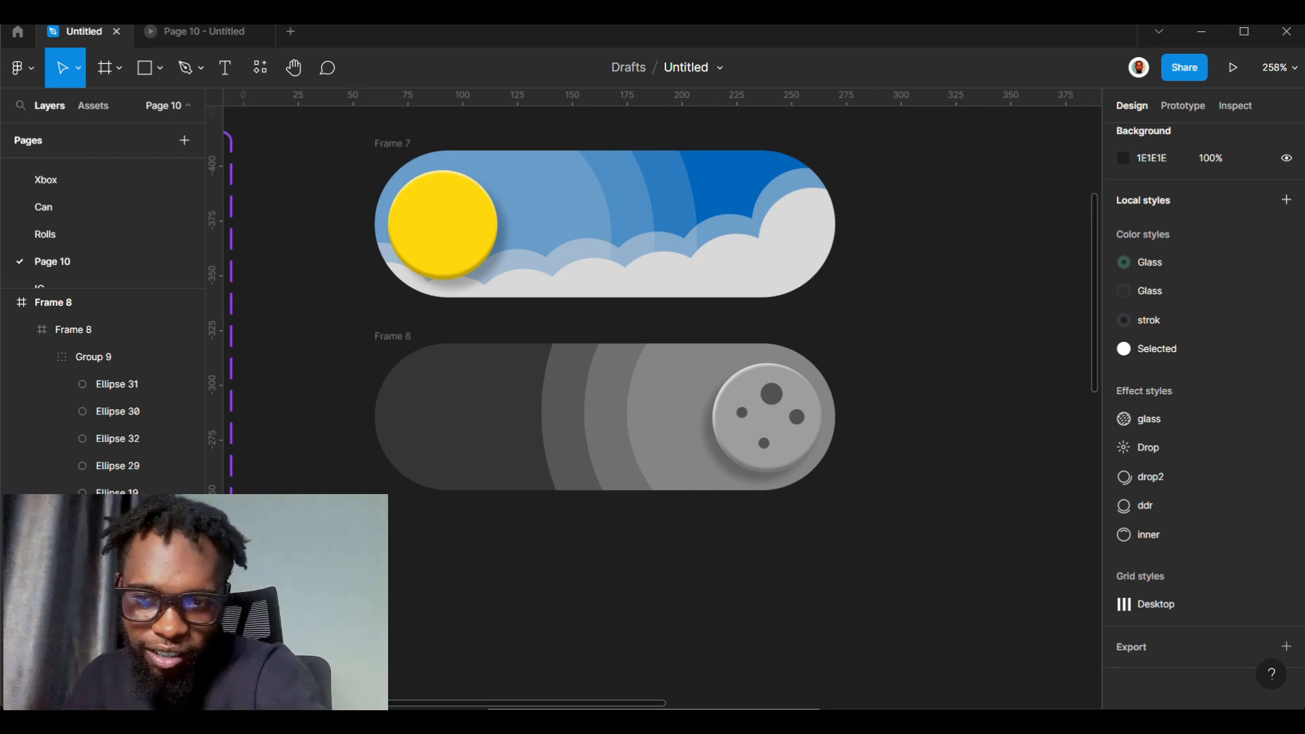
- Add an inner shadow effect to the upper day toggle frame
scroll(949, 465, "down", 3)
scroll(949, 464, "up", 1)
scroll(887, 246, "up", 3)
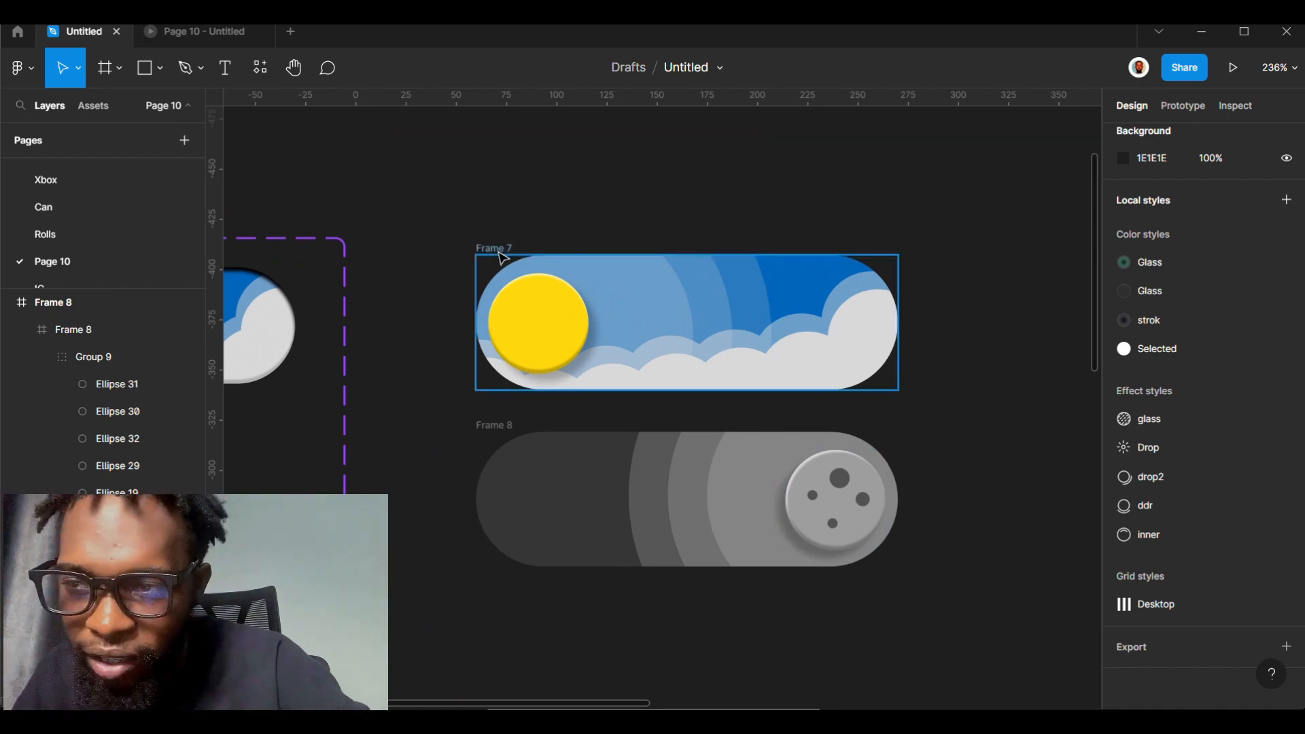
left_click(503, 257)
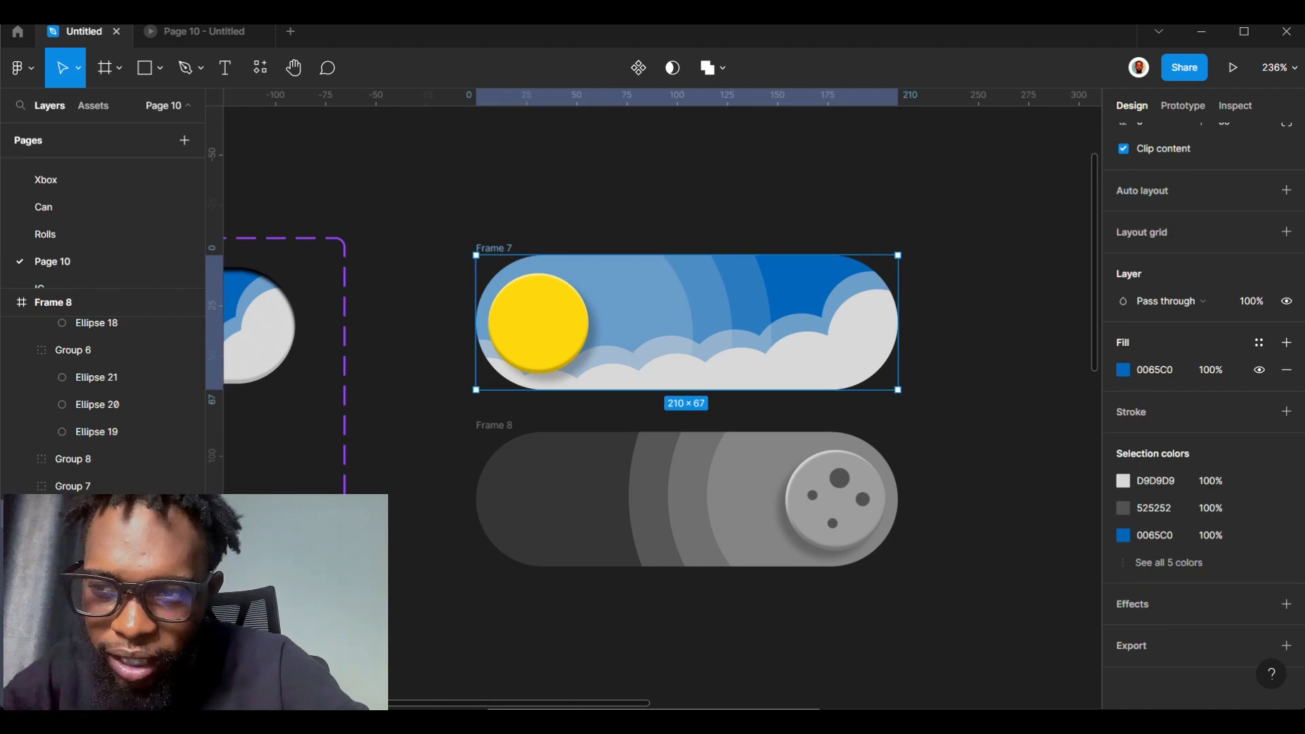
scroll(782, 339, "up", 5)
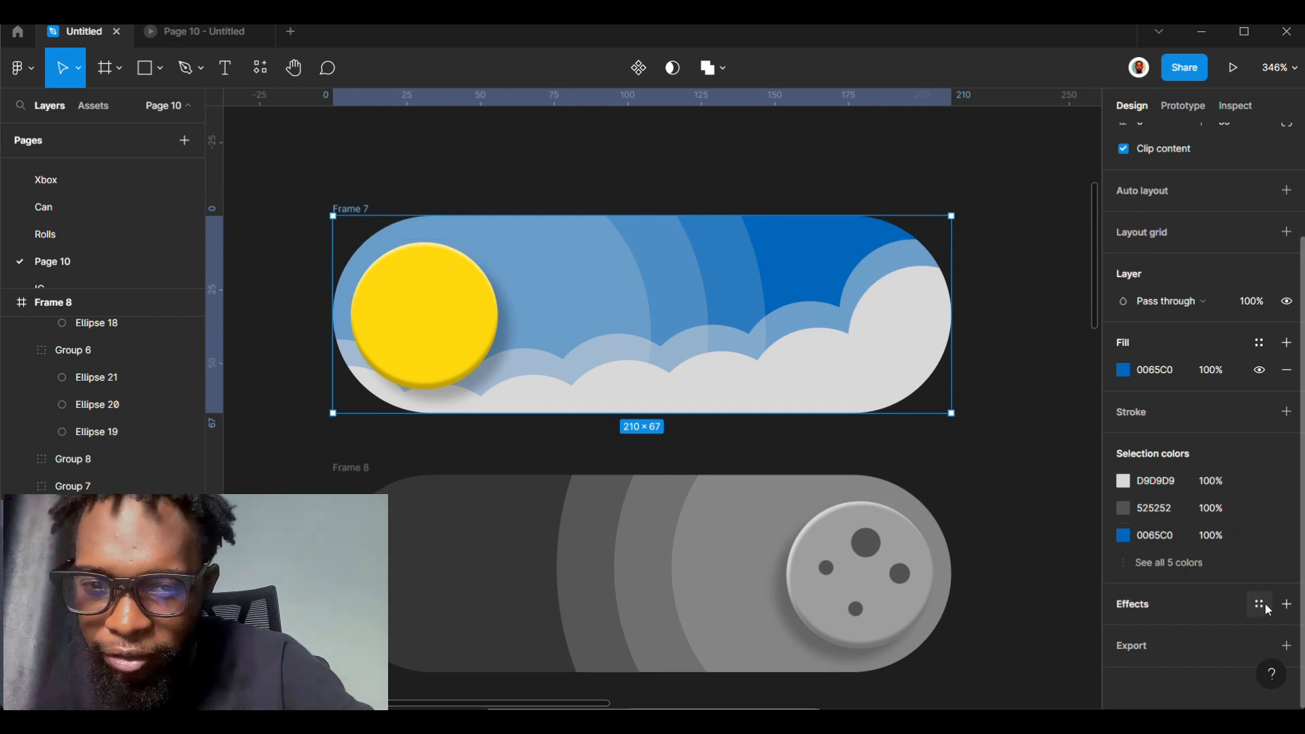
left_click(1288, 614)
left_click(1223, 631)
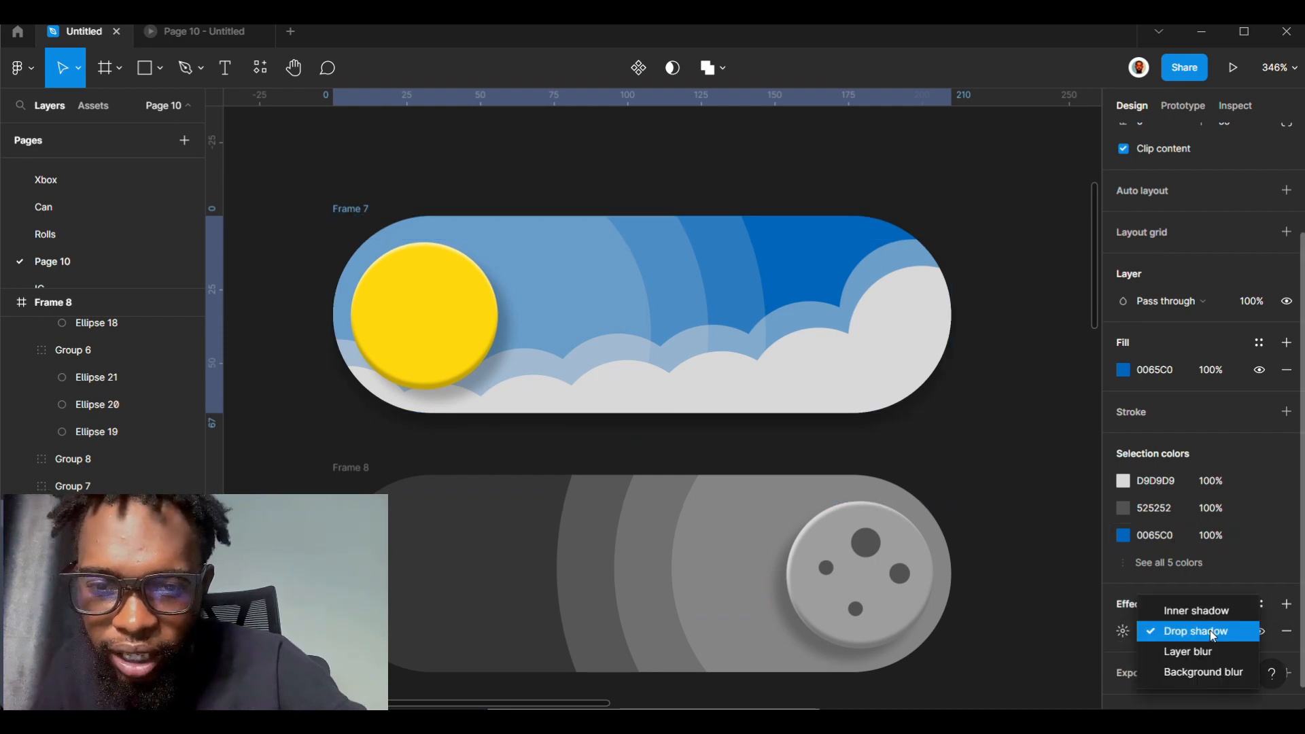
left_click(1196, 610)
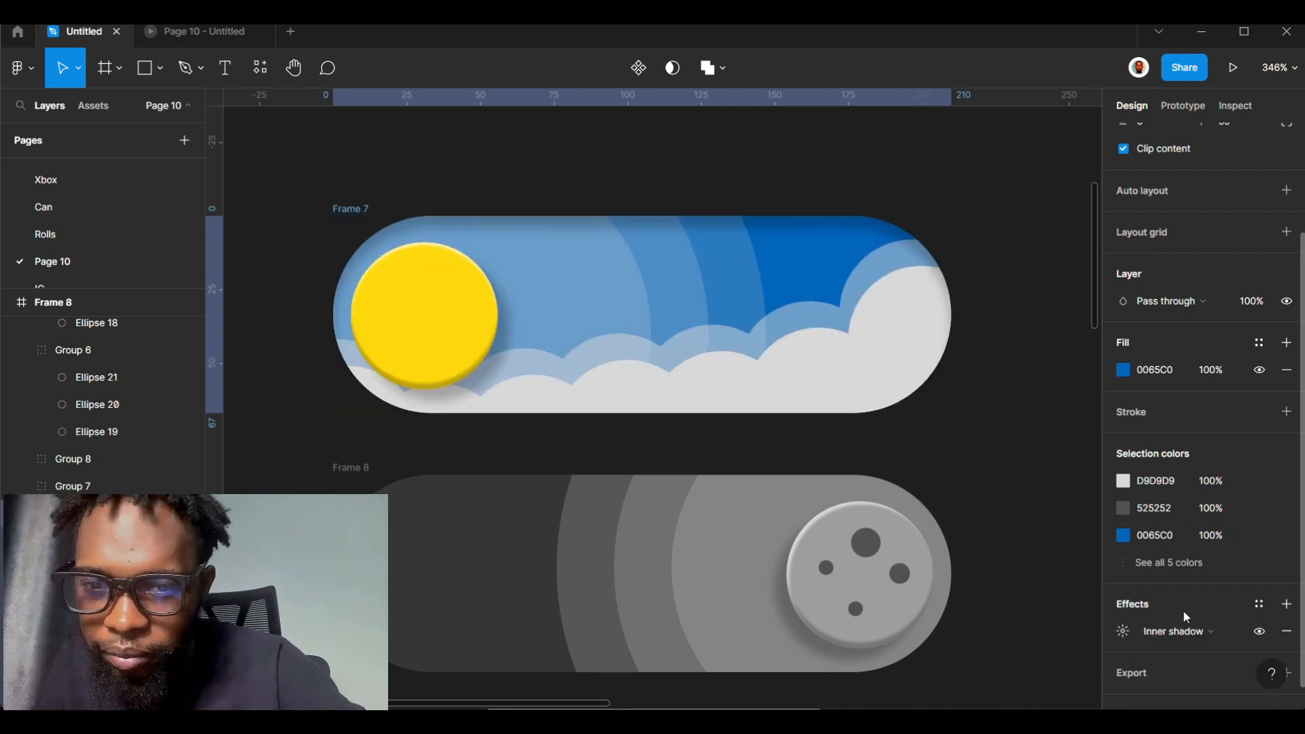
- Reduce the blur of the day toggle frame's inner shadow to 2
left_click(1122, 632)
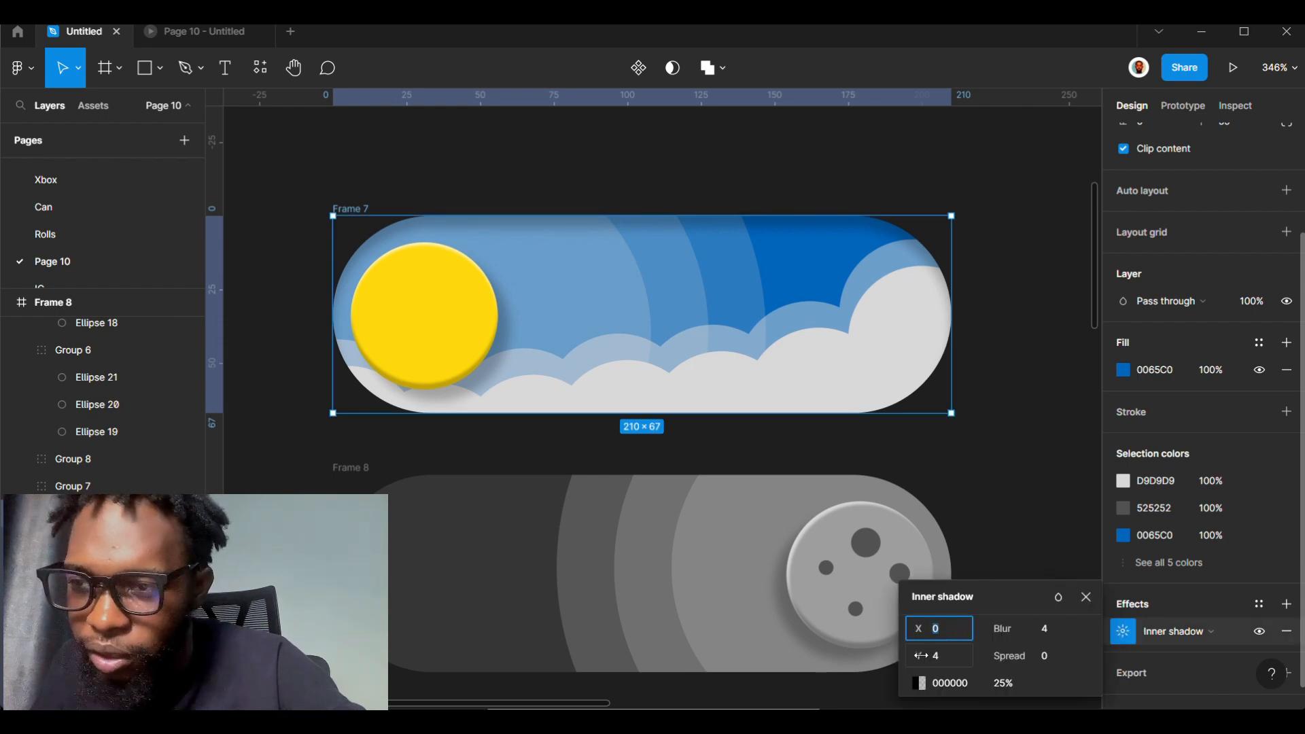
left_click_drag(919, 656, 919, 658)
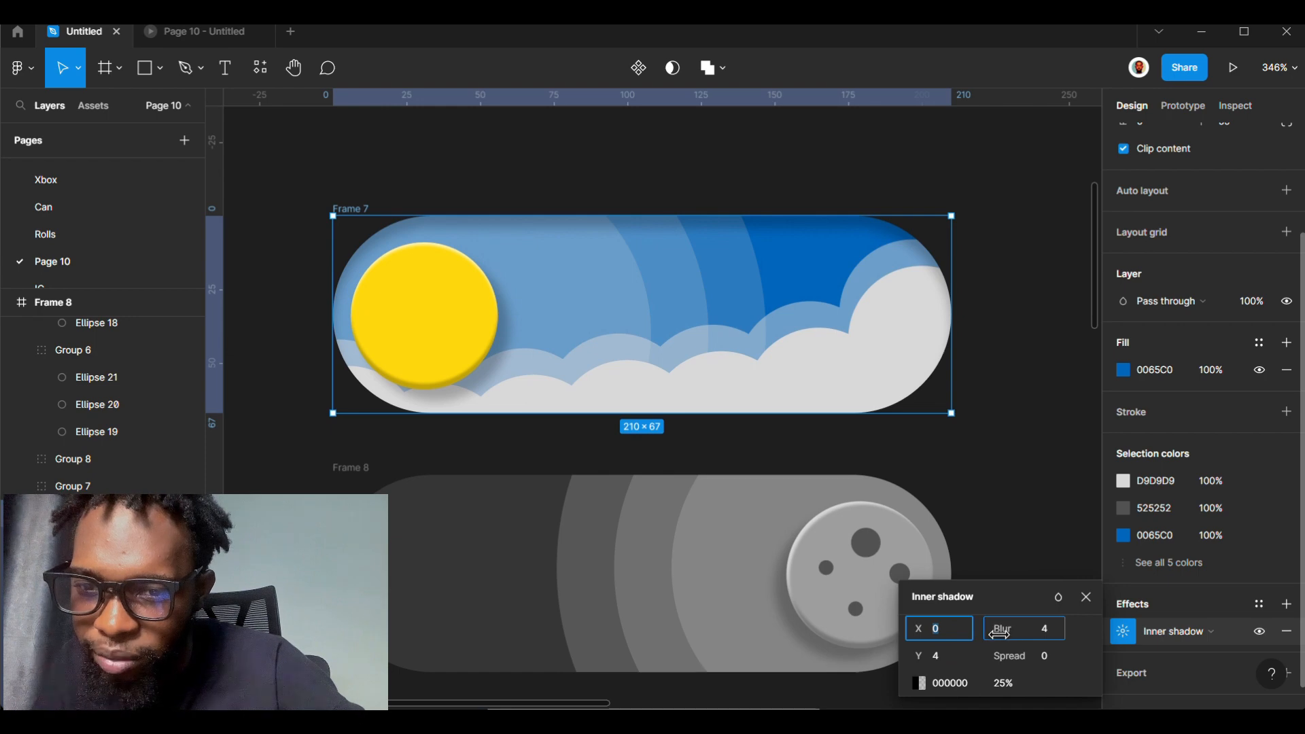
left_click_drag(992, 636, 984, 638)
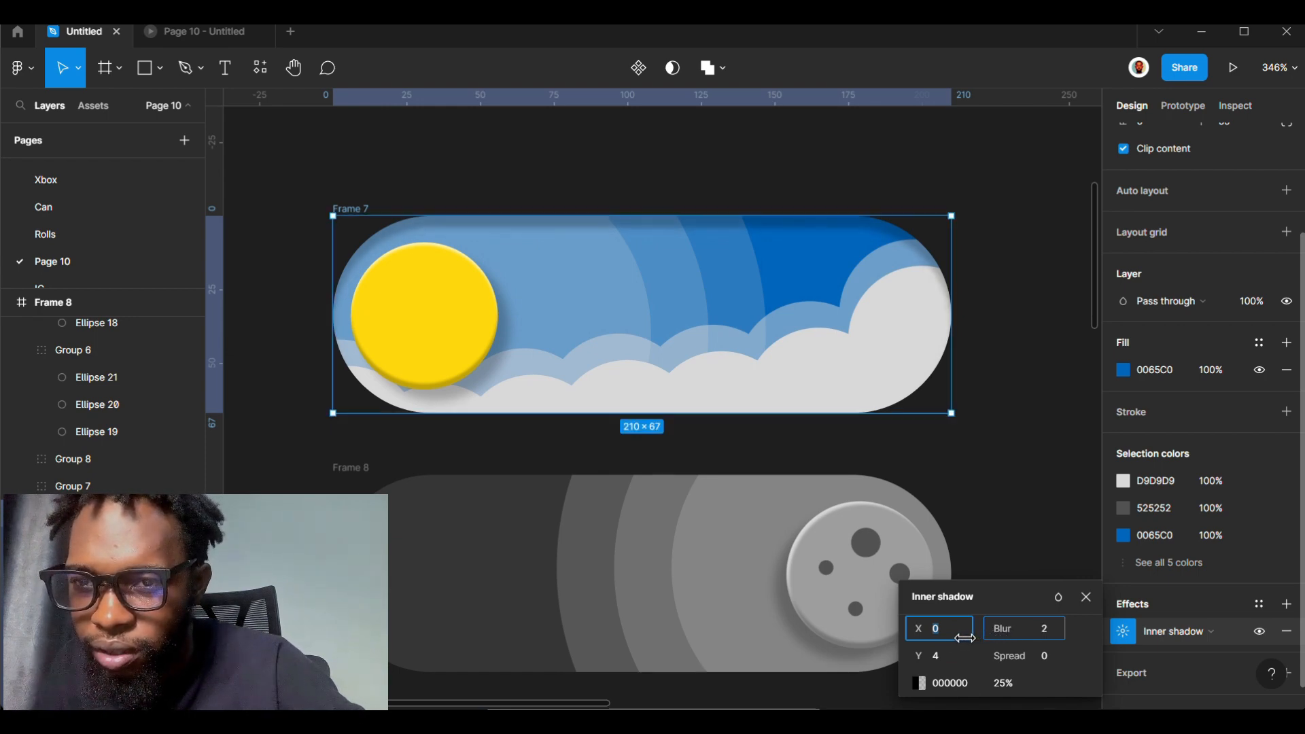
left_click_drag(959, 642, 972, 651)
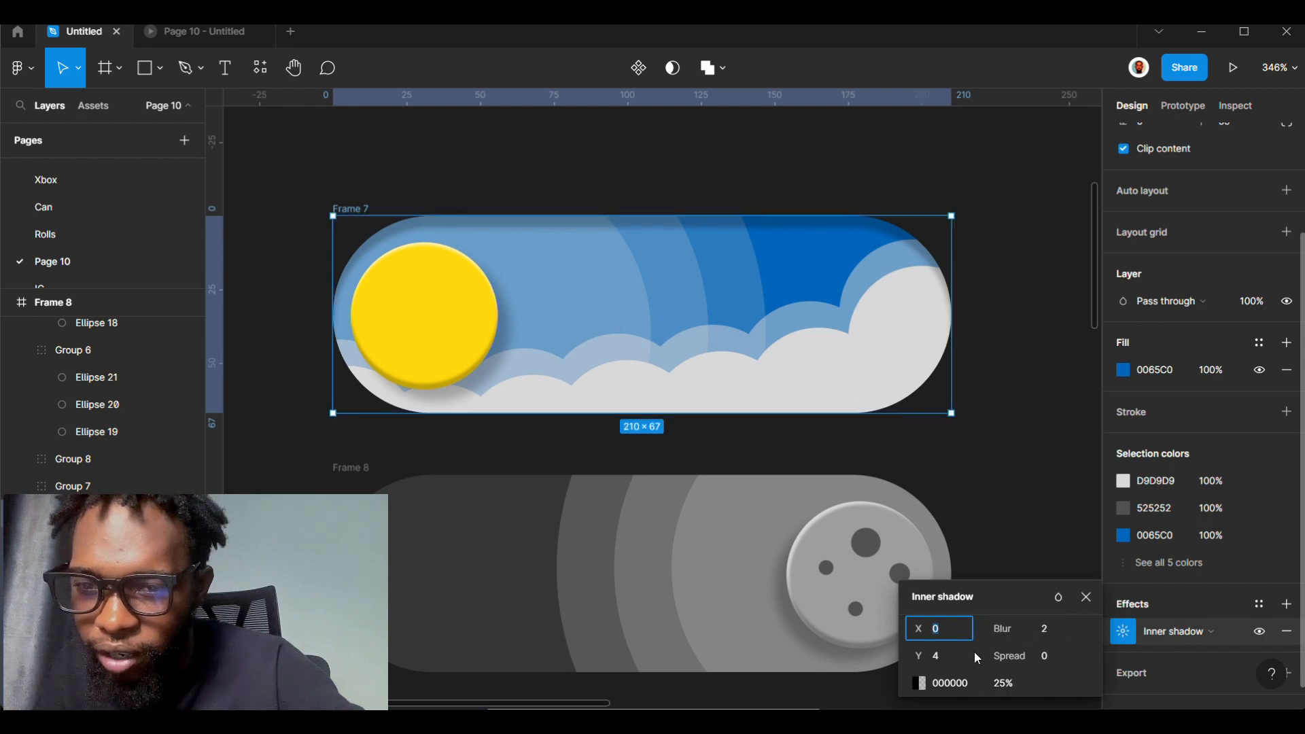
- Colour the day toggle frame's inner shadow dark navy 020144 and set its X offset to 2
left_click(918, 683)
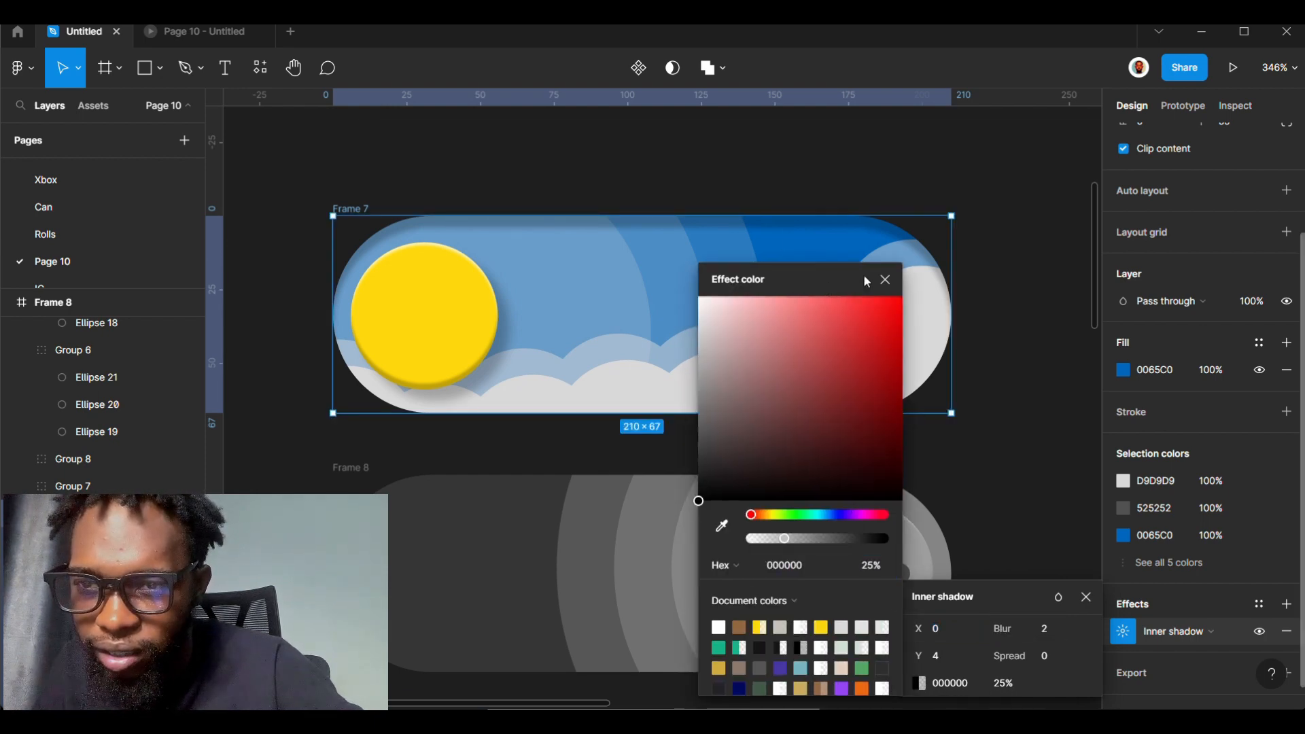
left_click_drag(863, 275, 1081, 363)
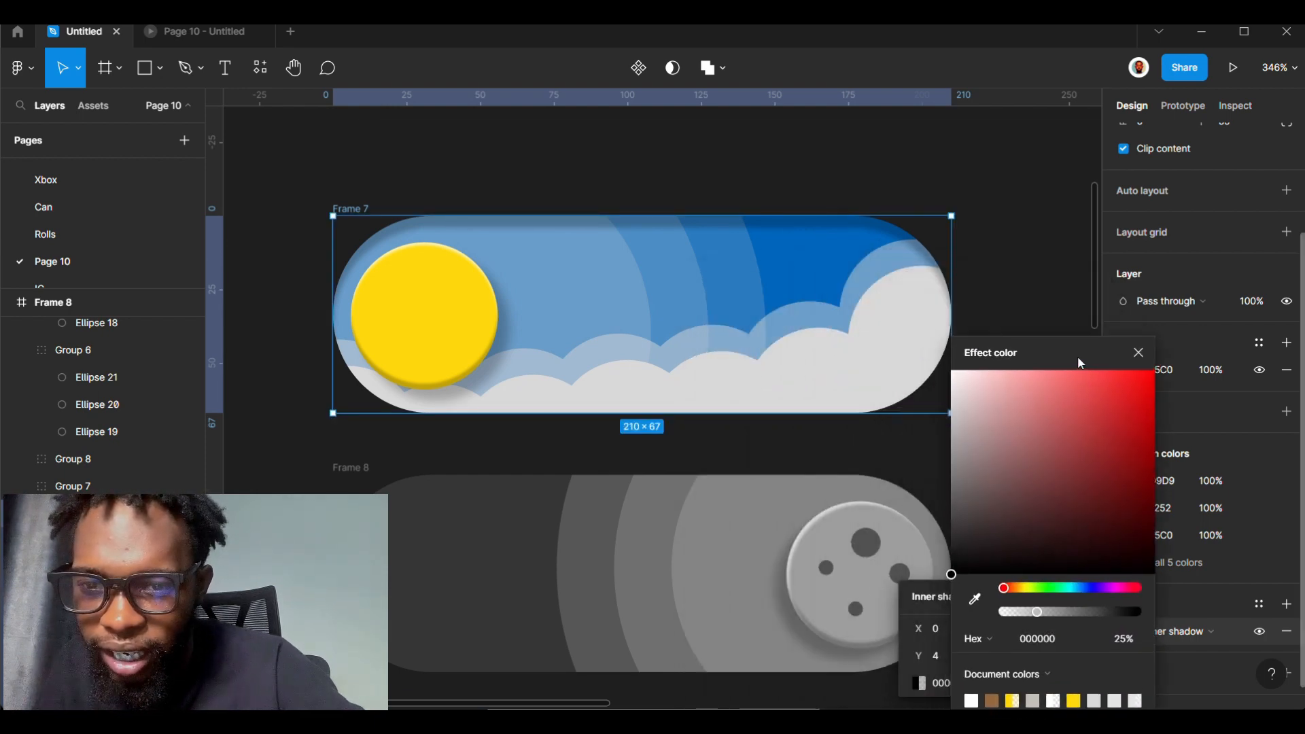
left_click(1094, 587)
left_click_drag(1057, 470, 1156, 528)
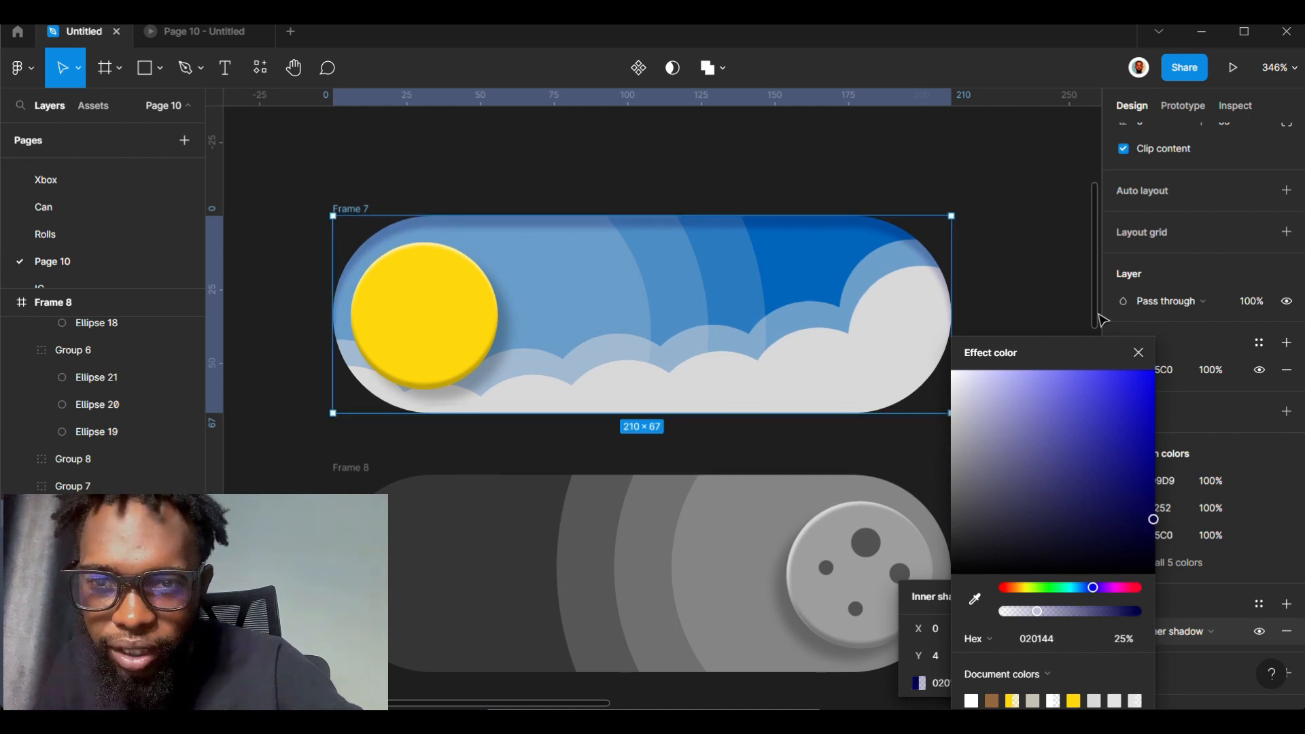
left_click_drag(1073, 356, 1101, 254)
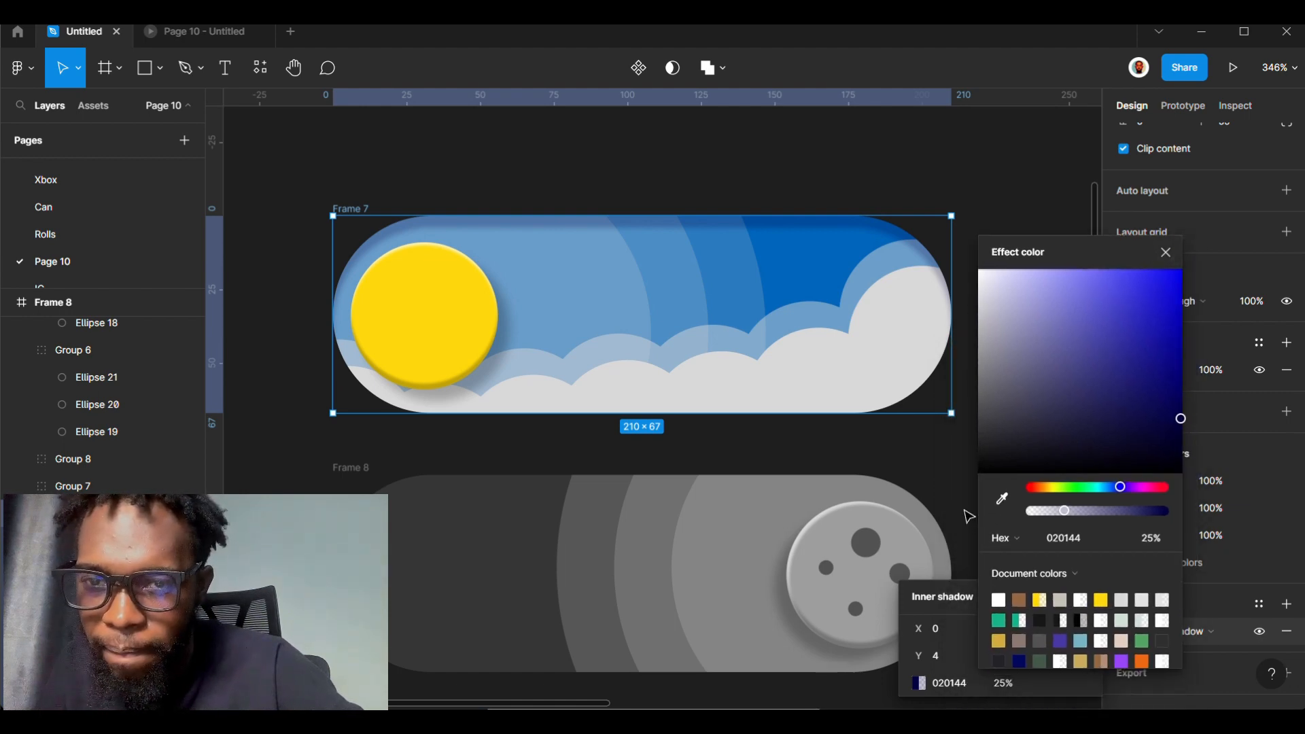
left_click(1166, 253)
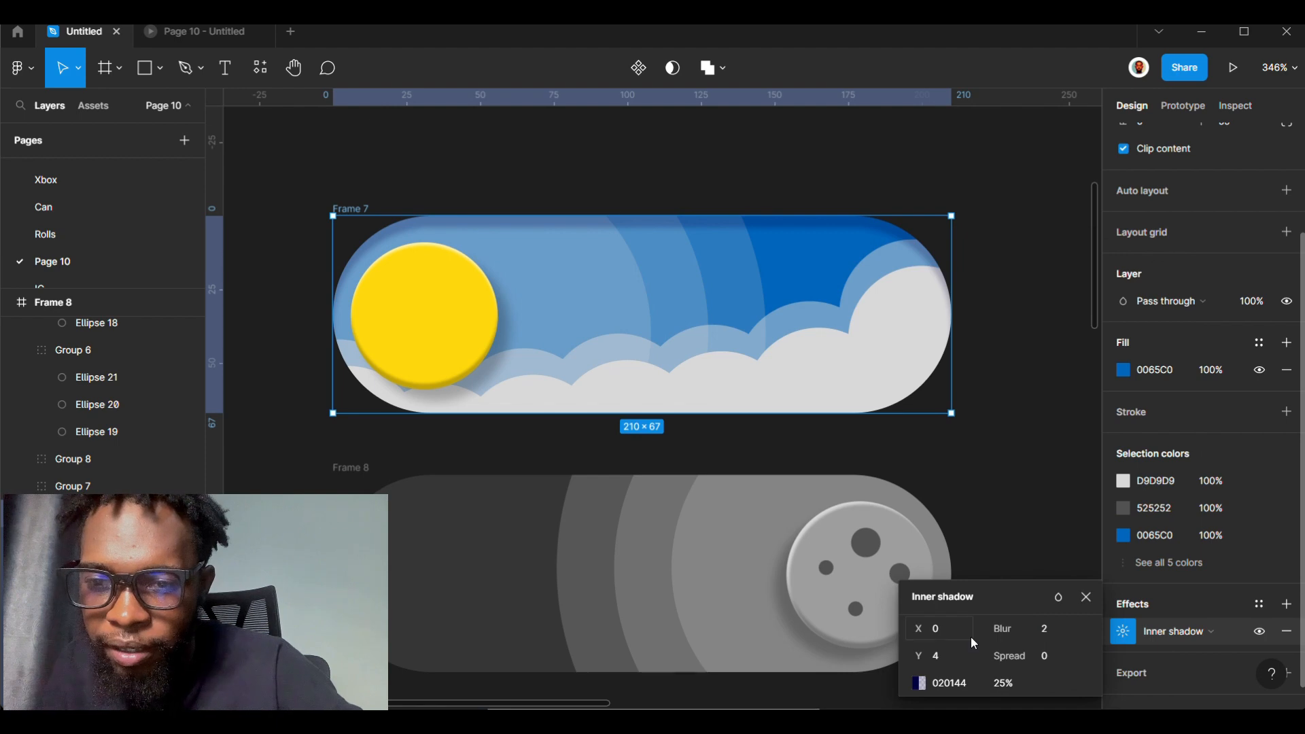
left_click_drag(917, 630, 921, 637)
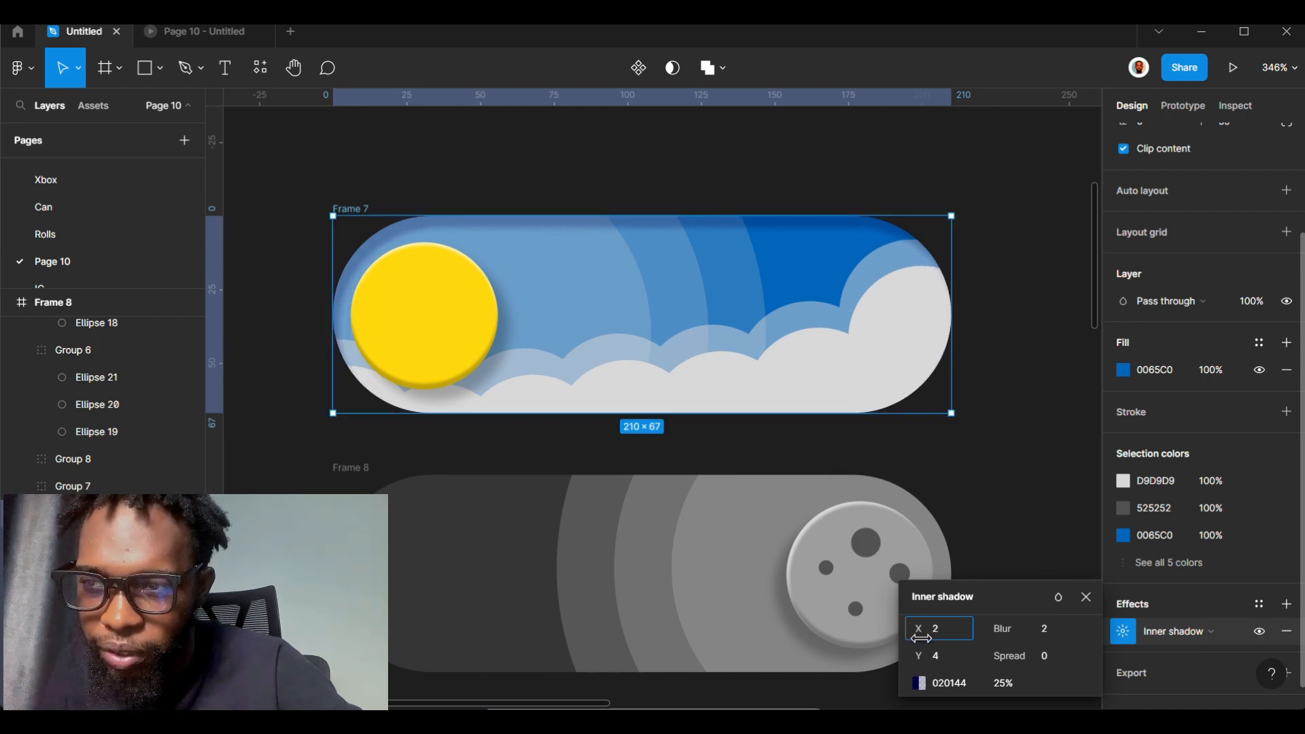
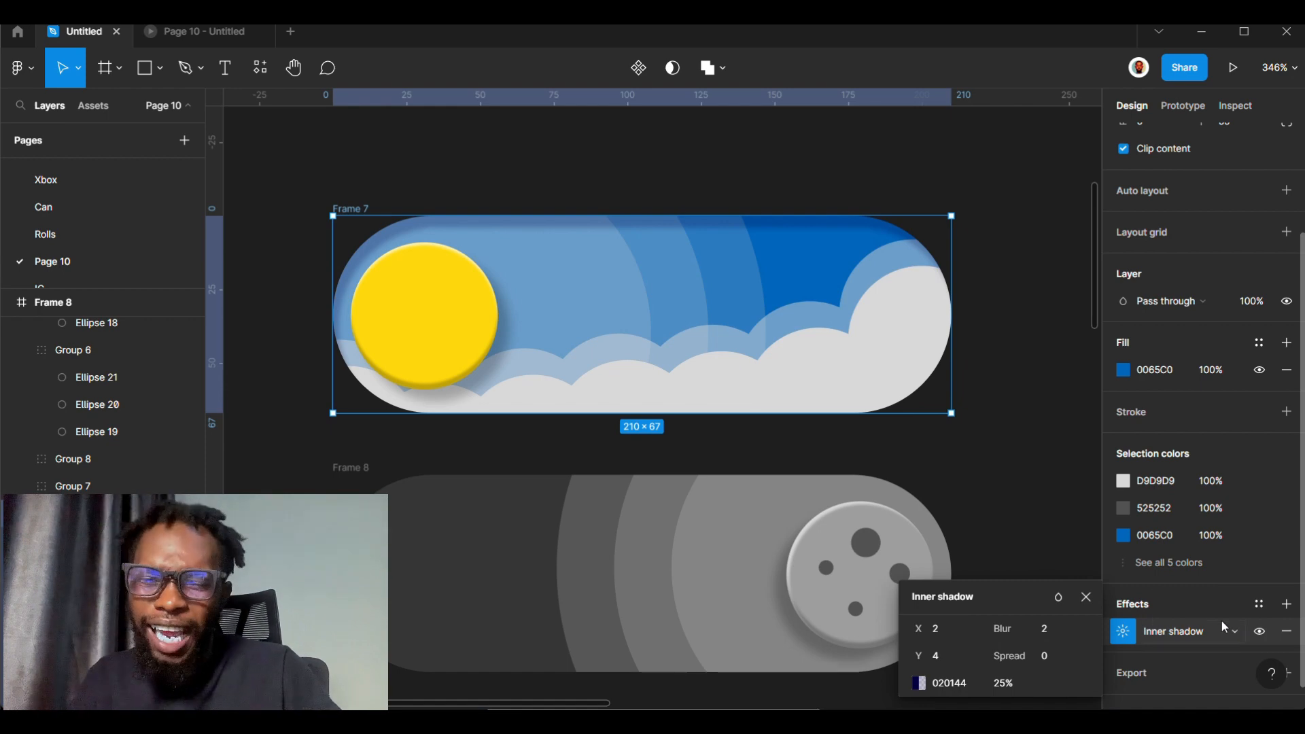
- Add a second inner shadow to the day toggle frame
left_click(1282, 610)
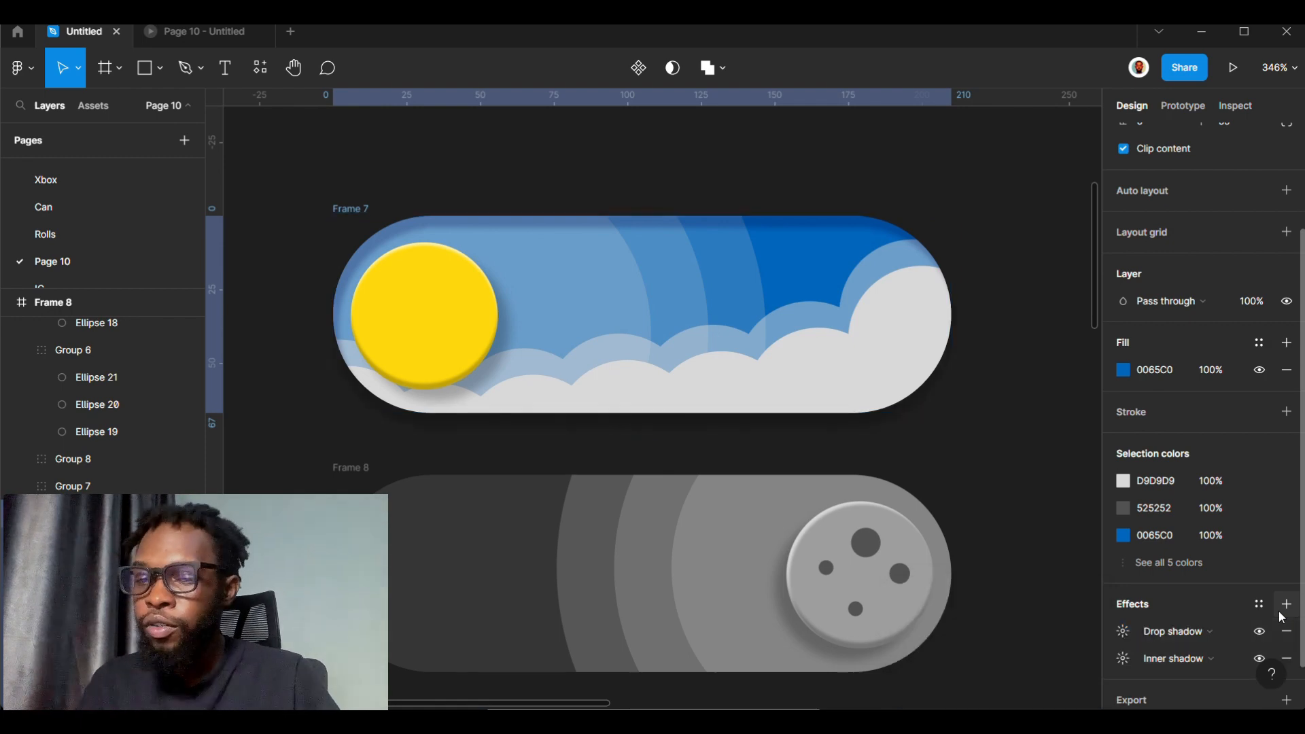
left_click(1174, 632)
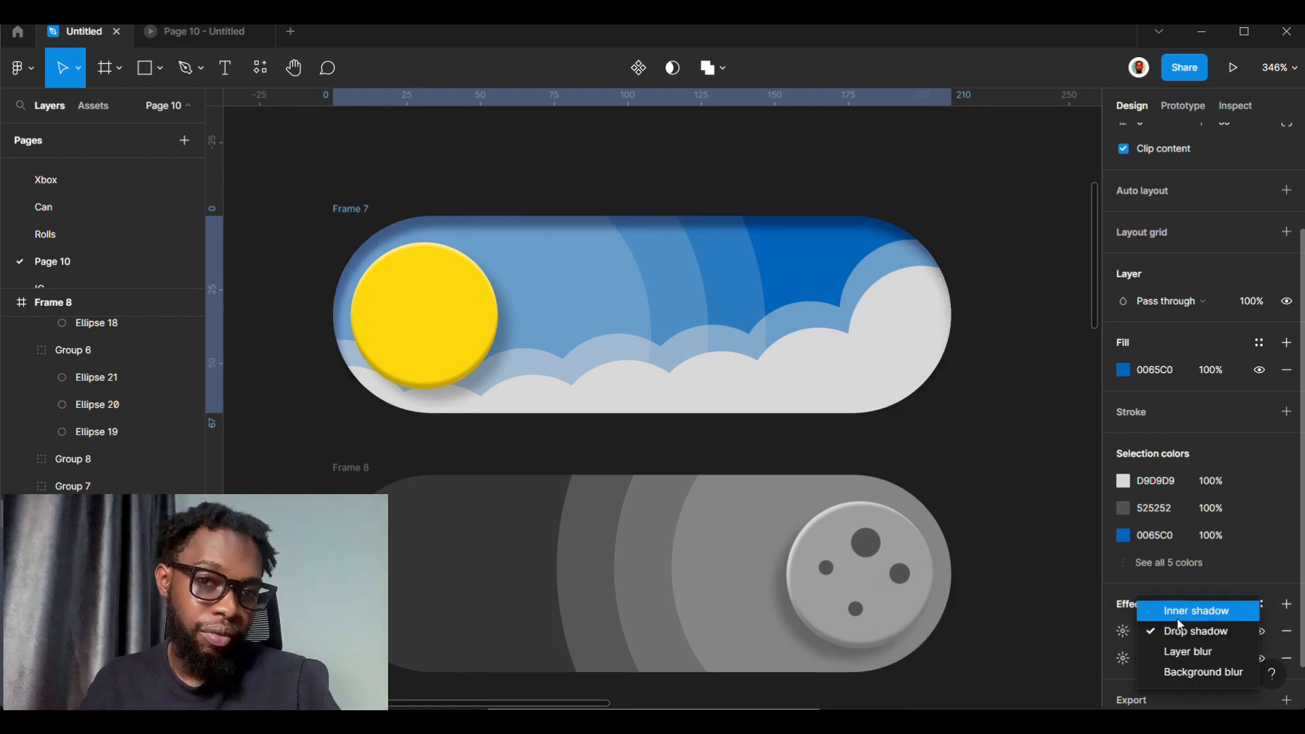
left_click(1186, 615)
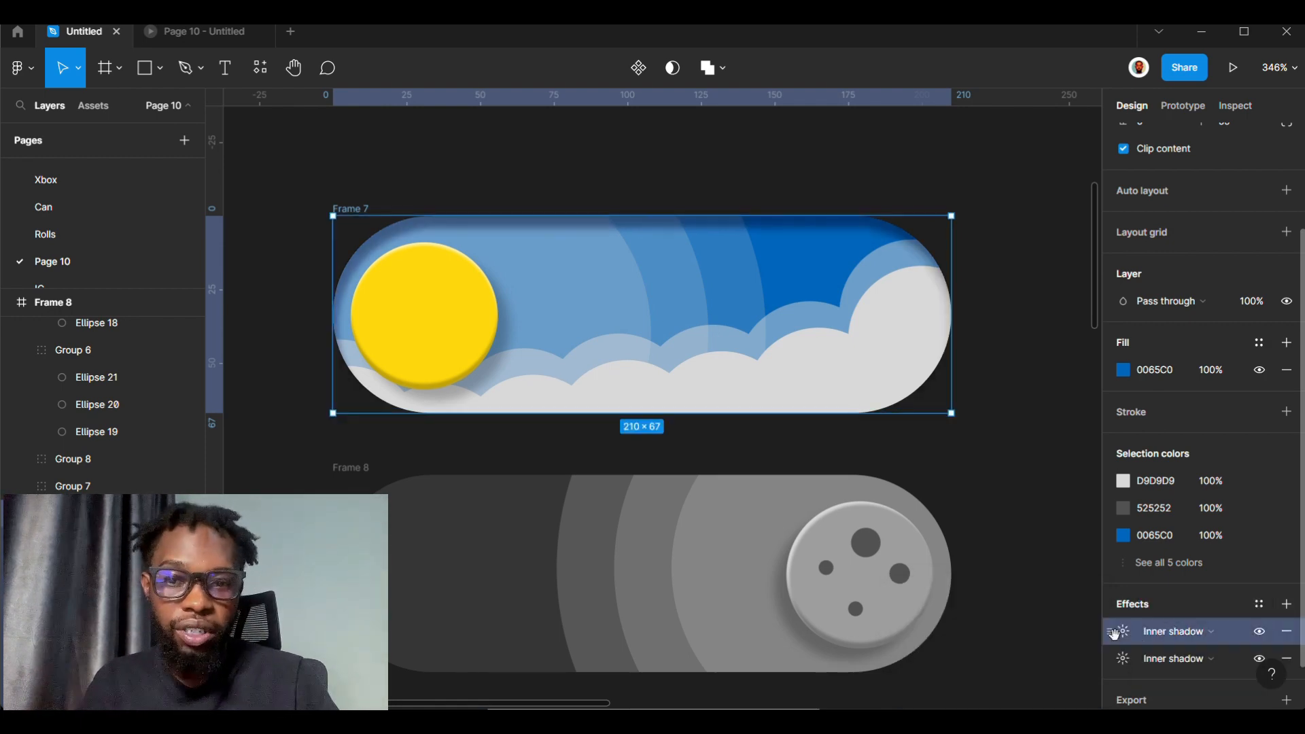
- Copy the colour 020144 from the day frame's original inner shadow to the newly added one
left_click(1122, 632)
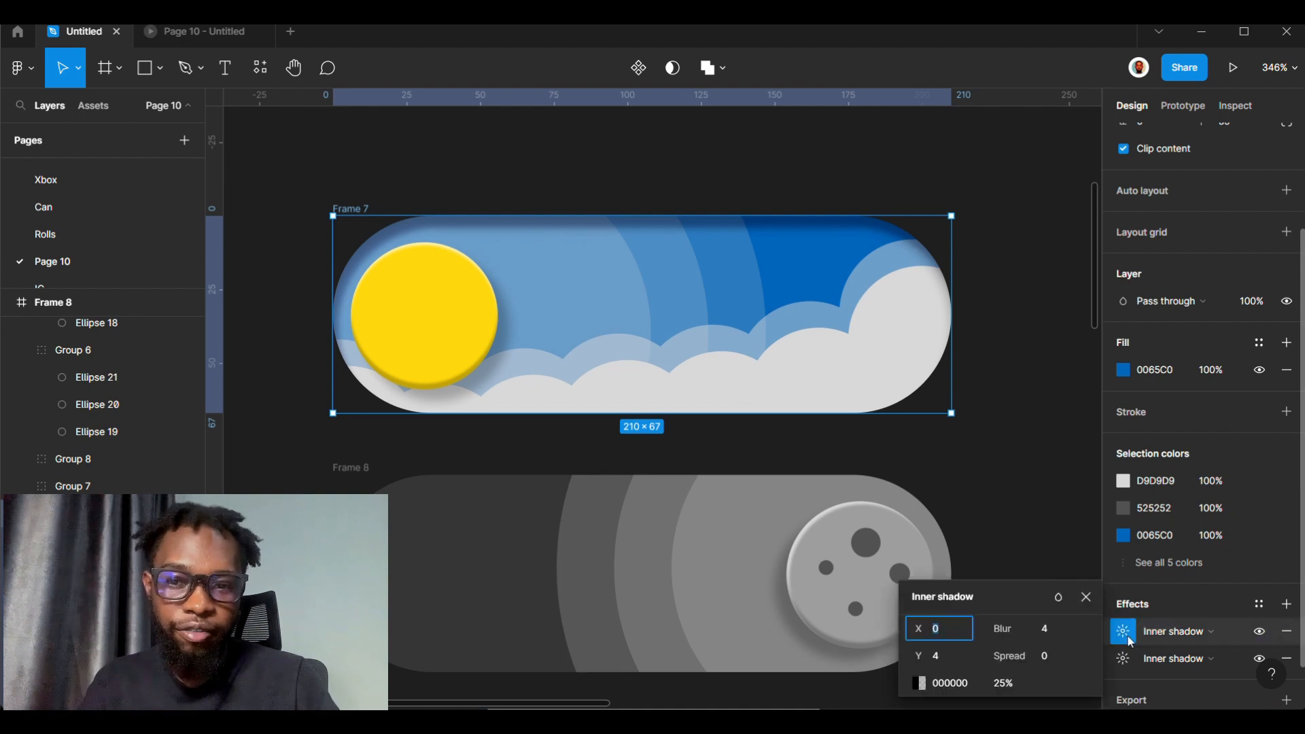
left_click(911, 680)
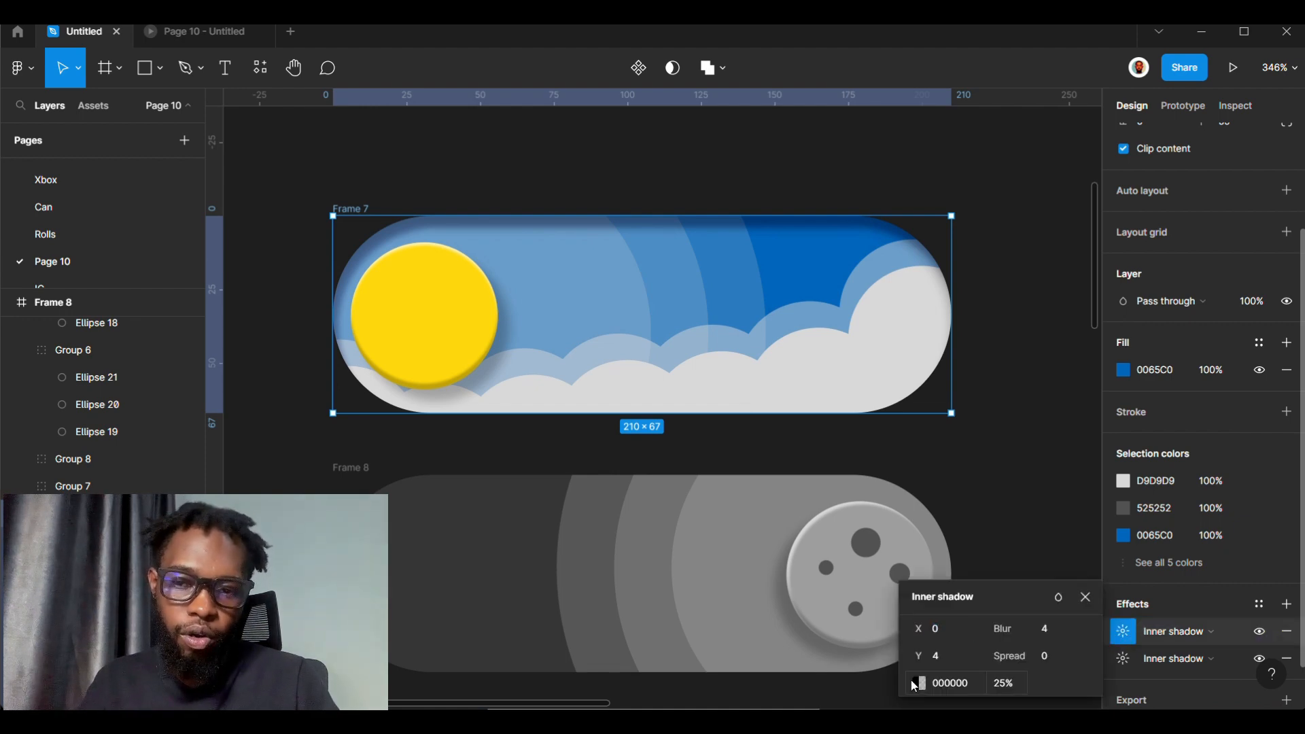
left_click(1122, 658)
left_click(960, 690)
key("ctrl+c")
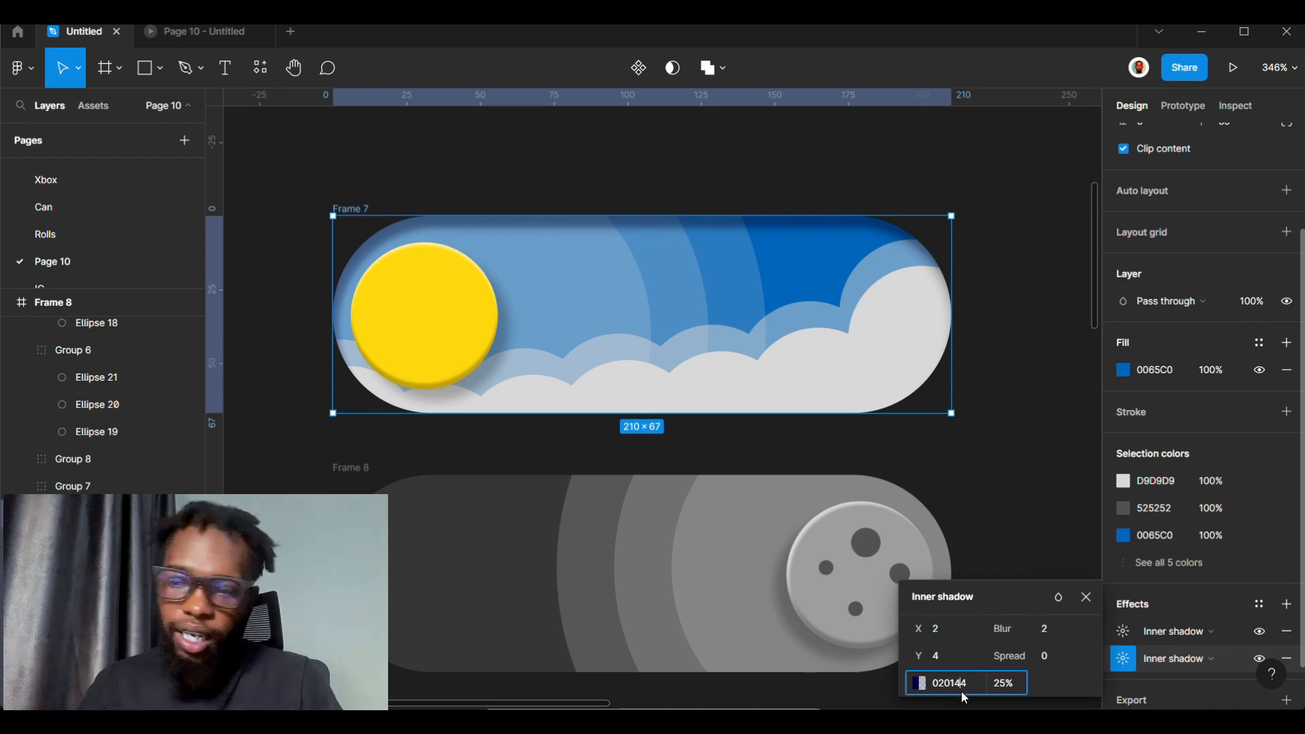
left_click(1134, 632)
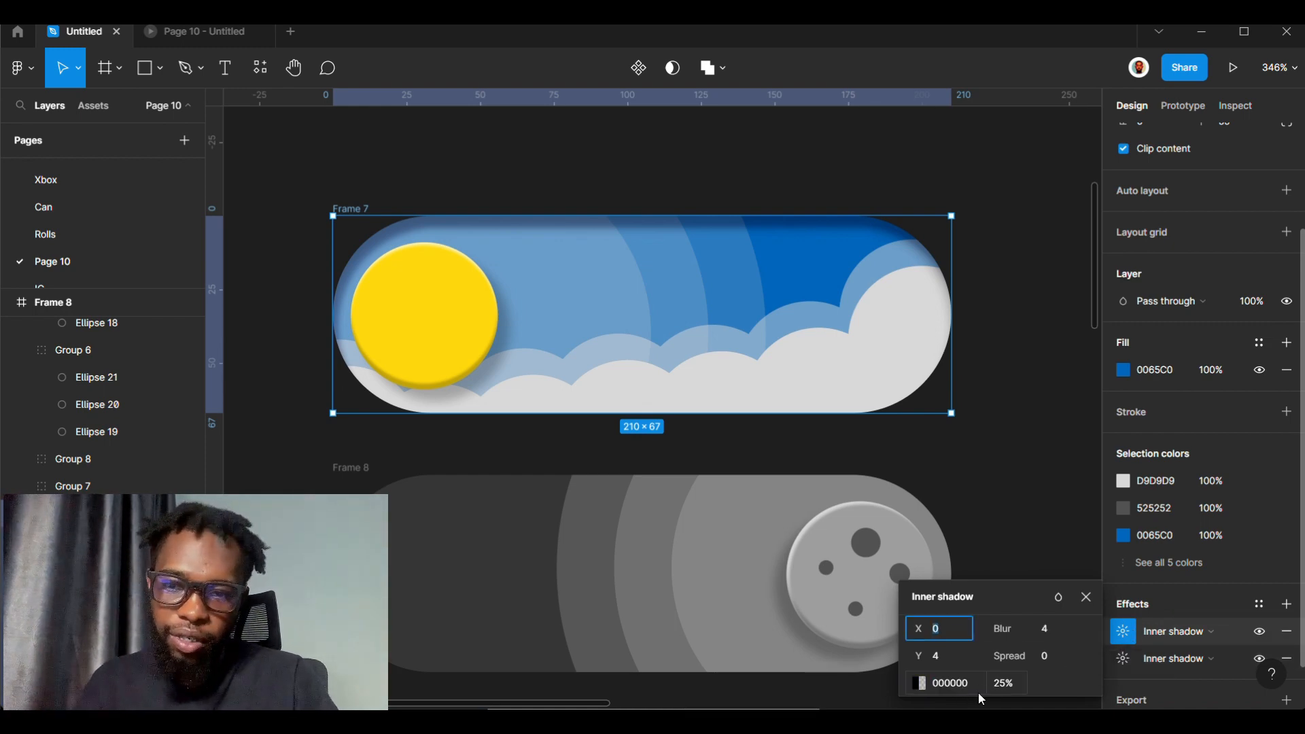
left_click(948, 680)
key("ctrl+v")
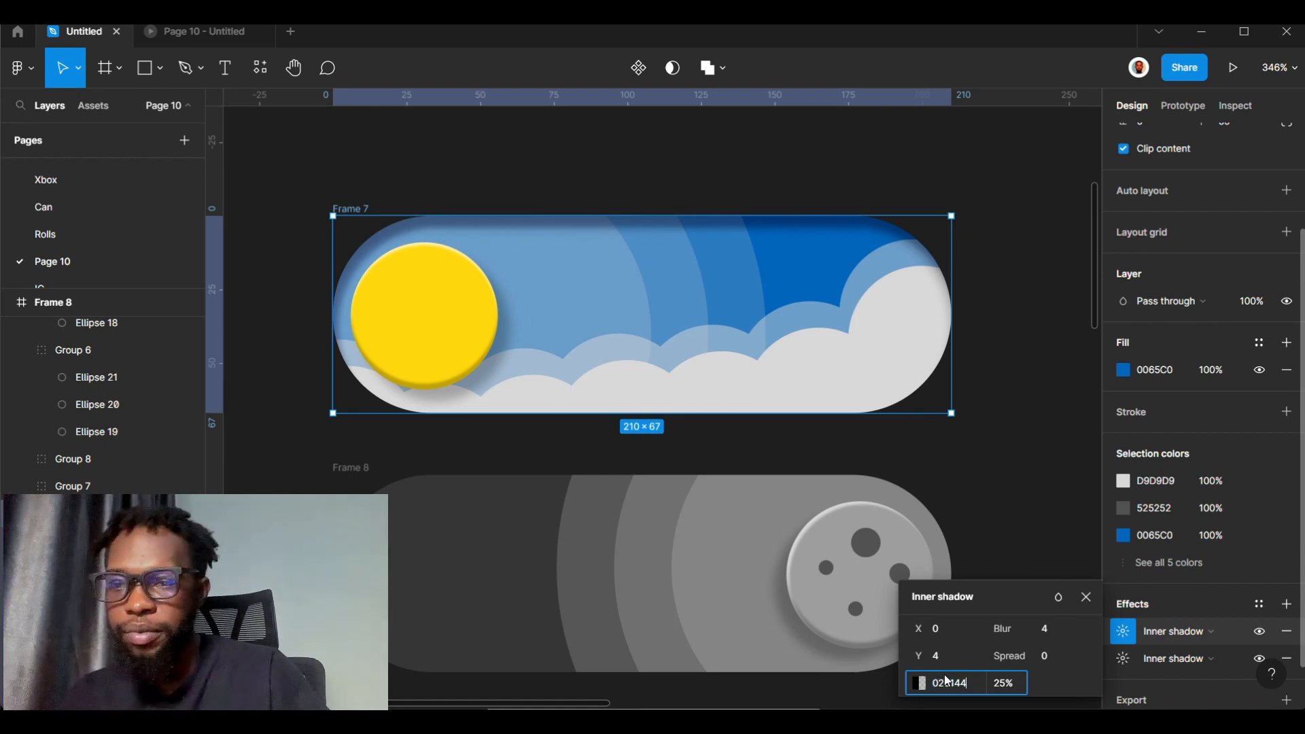
key("Return")
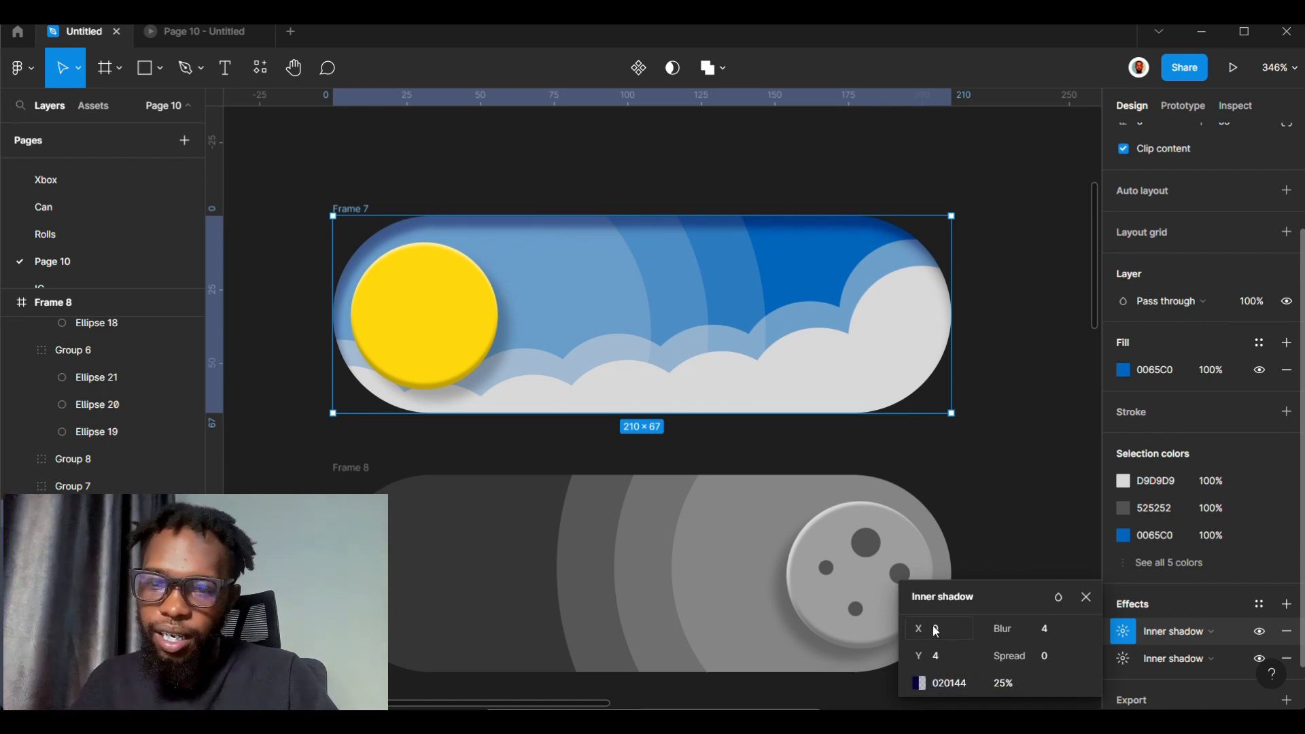
- Give the new inner shadow a blur of 1 and offsets of X -2 and Y -2
left_click_drag(919, 656, 907, 669)
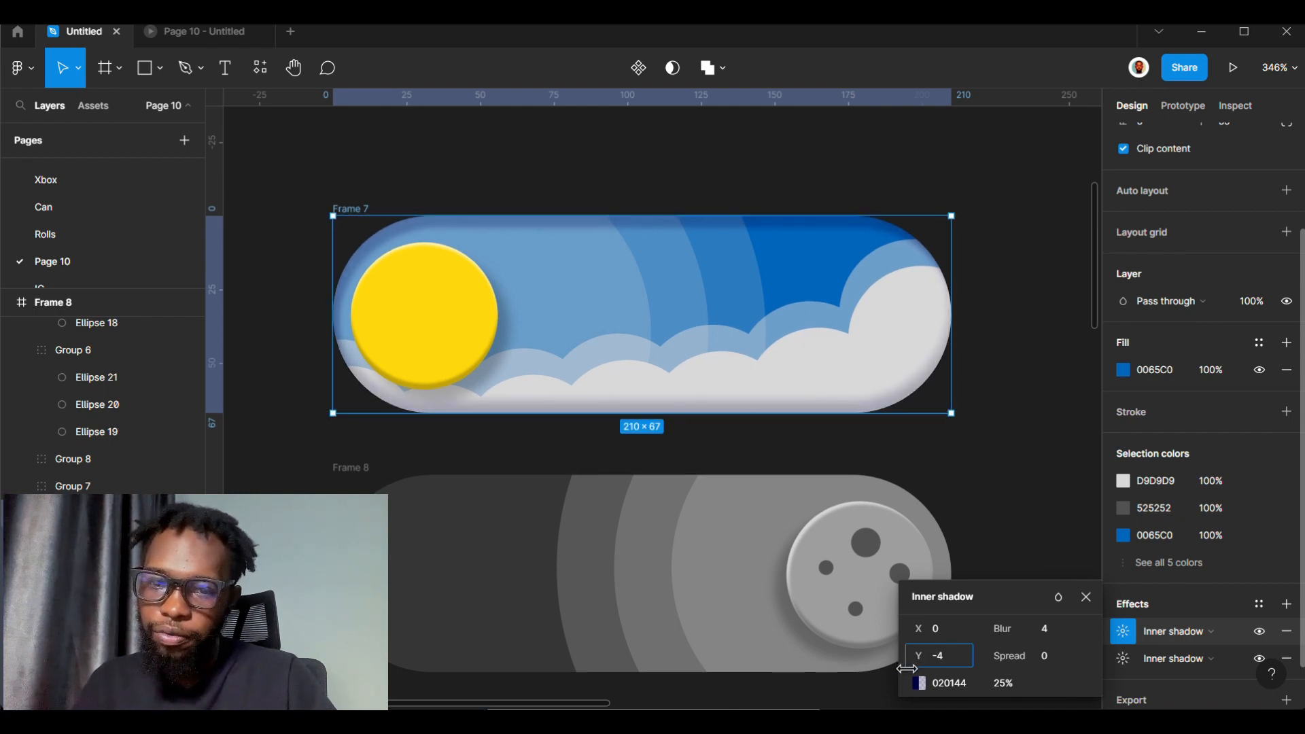
mouse_move(1002, 629)
left_mouse_down()
mouse_move(965, 649)
mouse_move(1001, 628)
left_mouse_up()
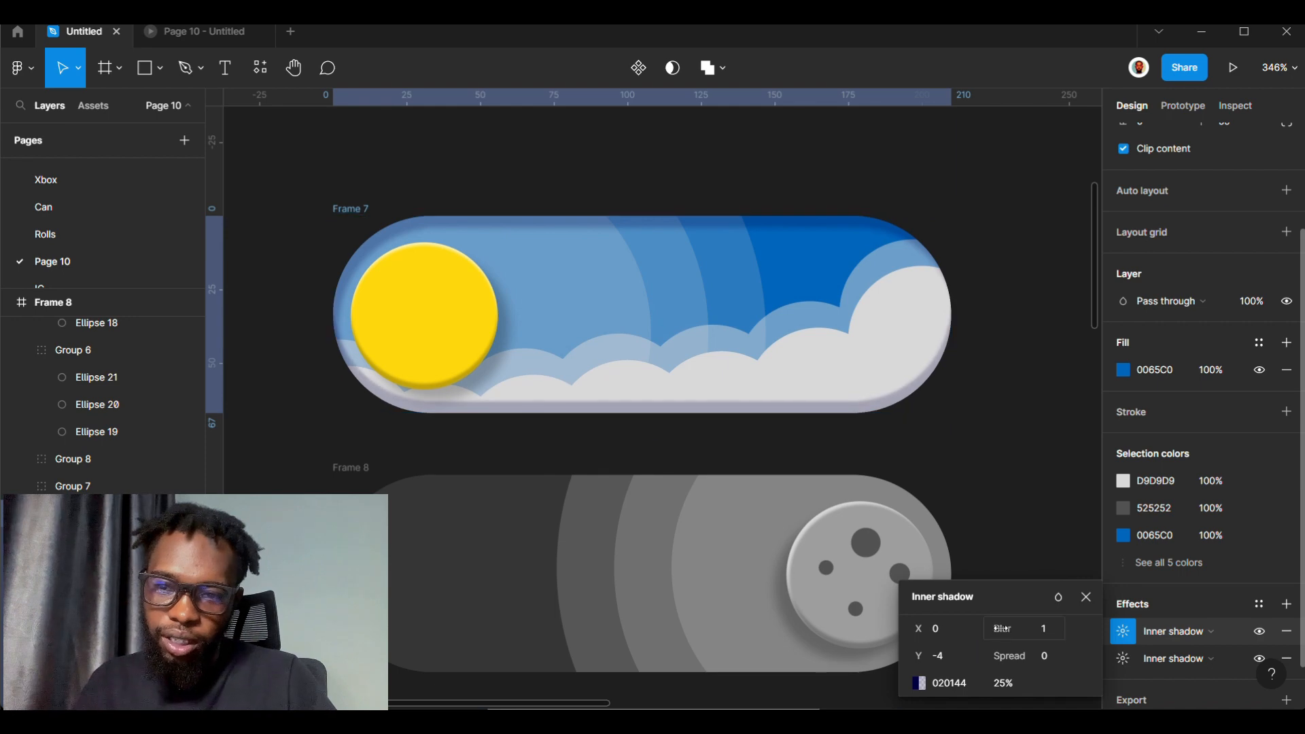
mouse_move(917, 656)
left_mouse_down()
mouse_move(921, 669)
mouse_move(916, 634)
left_mouse_up()
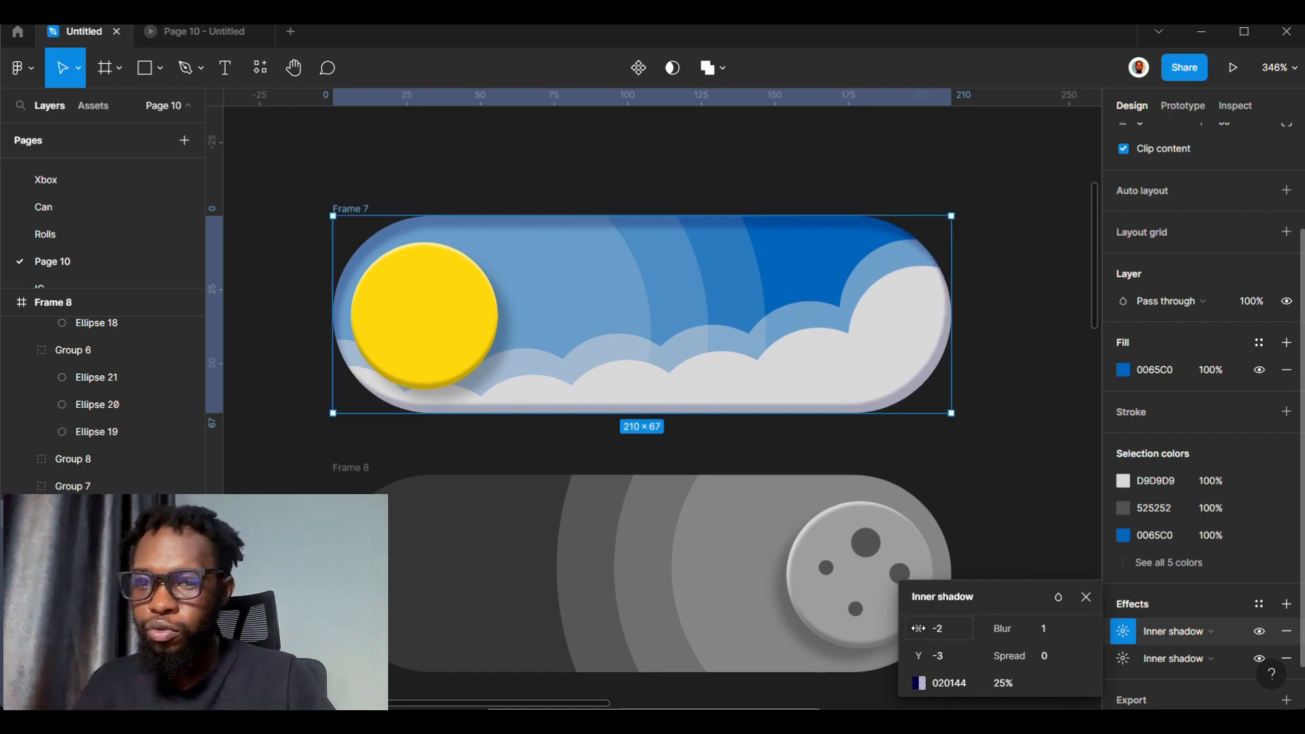
left_click_drag(917, 656, 919, 662)
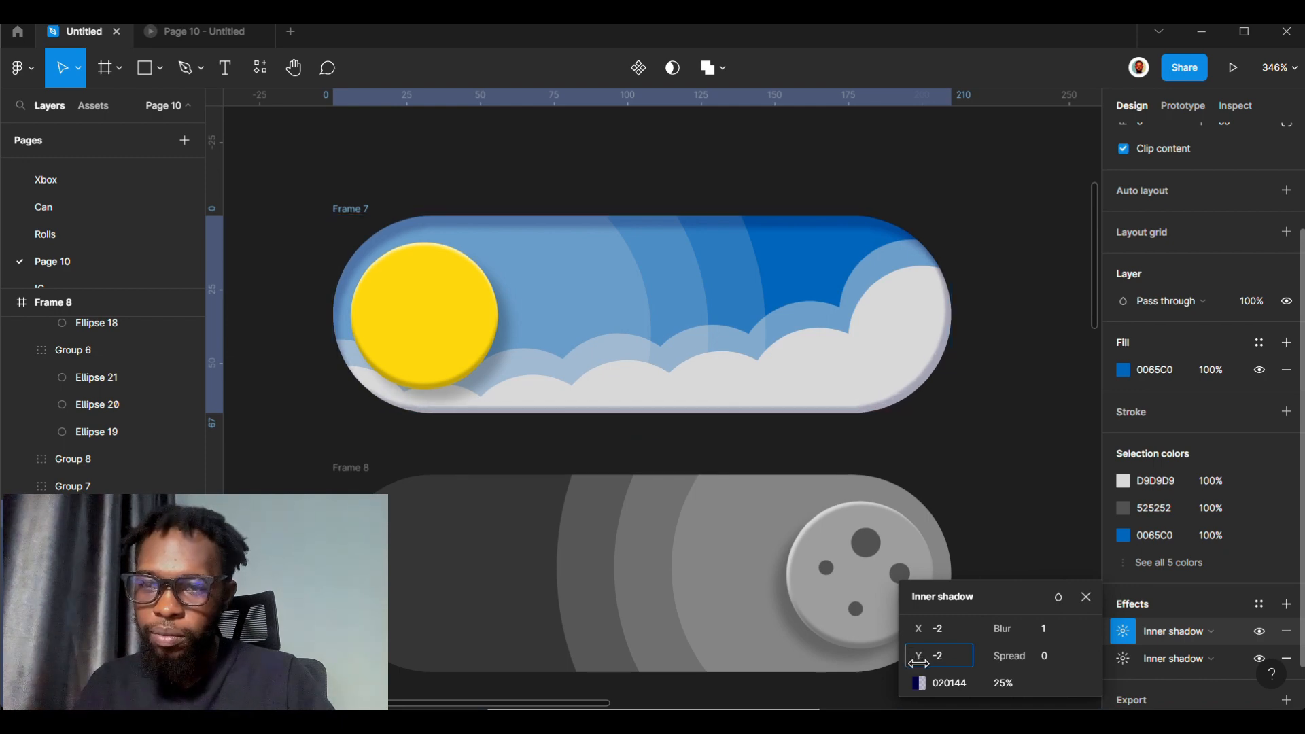
- Set the Y offset of the day toggle frame's newer inner shadow to -4
left_click(1122, 659)
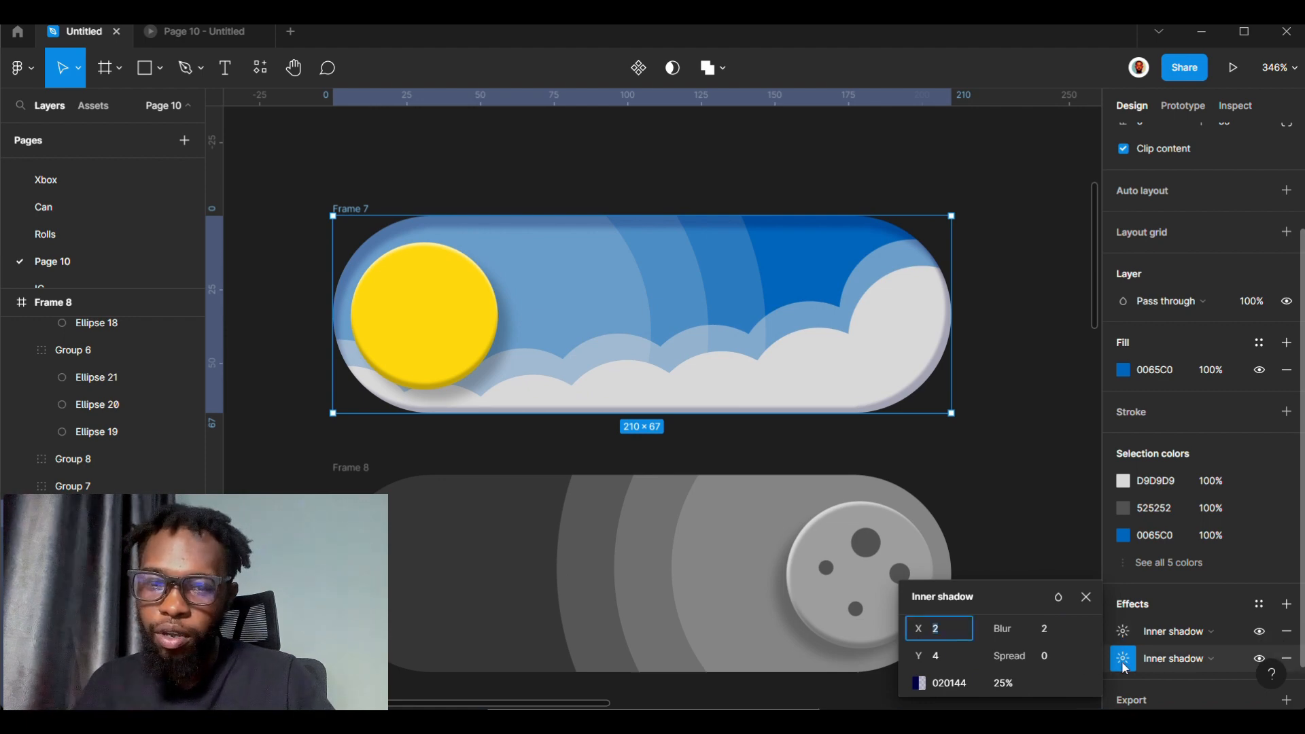
left_click(1125, 633)
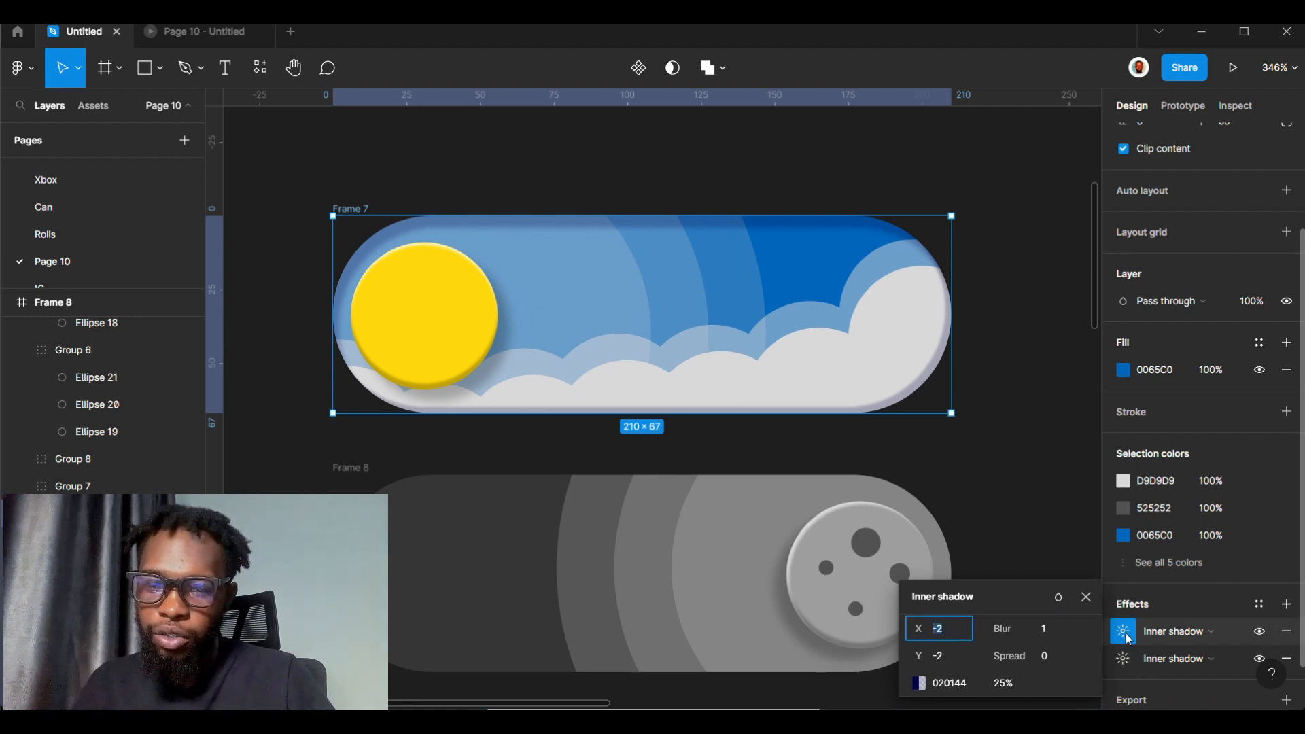
left_click(954, 659)
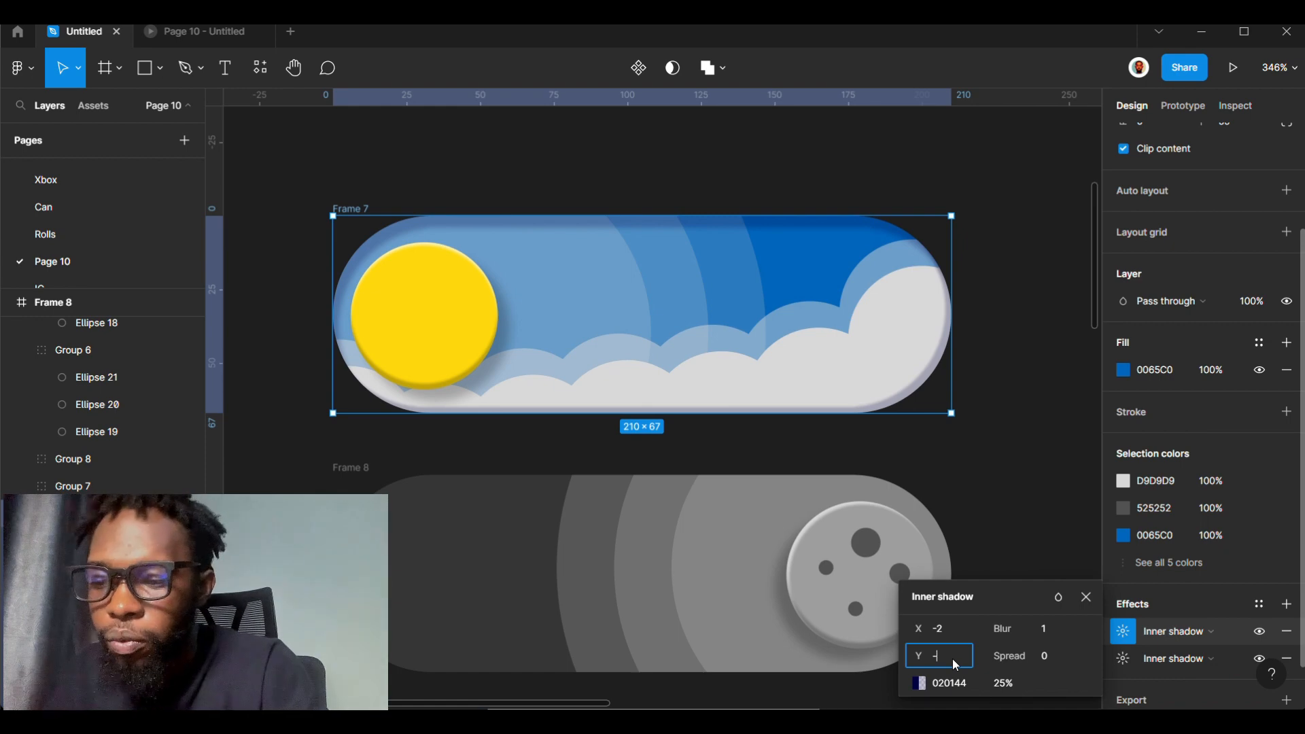
key("BackSpace")
type("4")
key("Return")
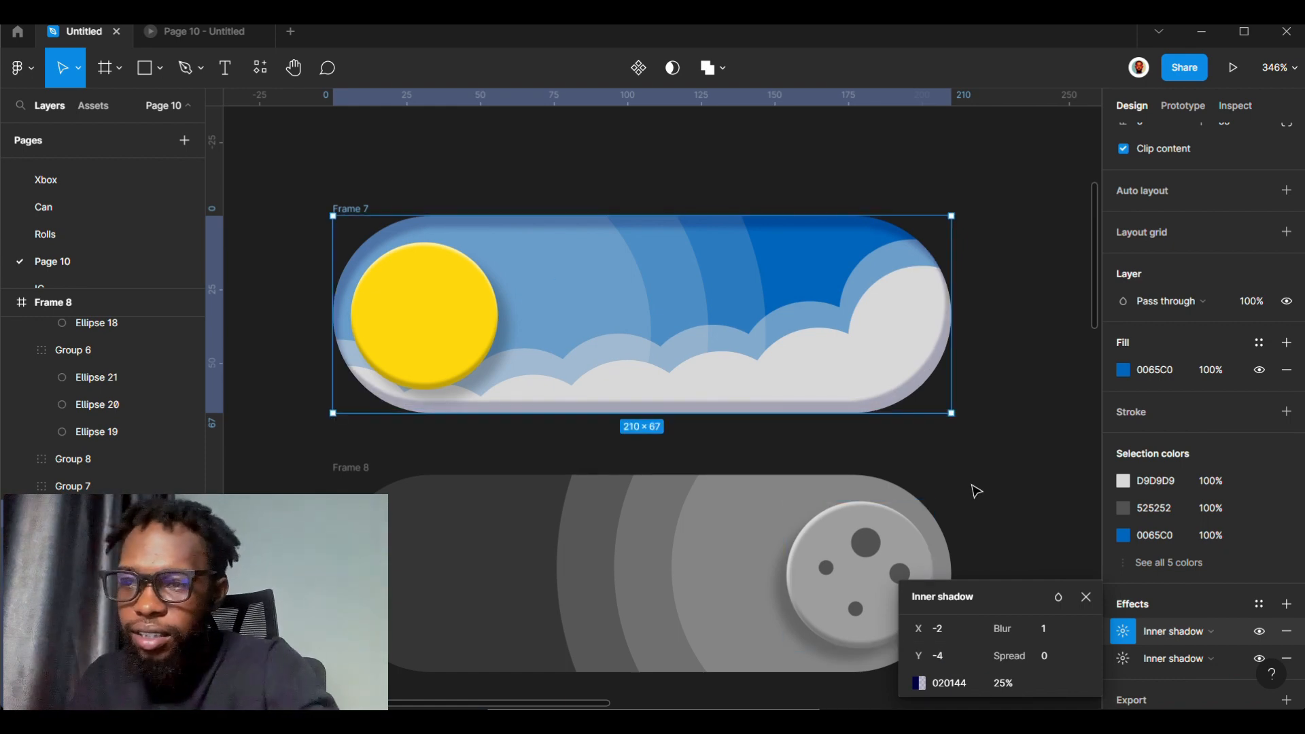
scroll(612, 226, "down", 5)
scroll(634, 345, "up", 1)
key("Escape")
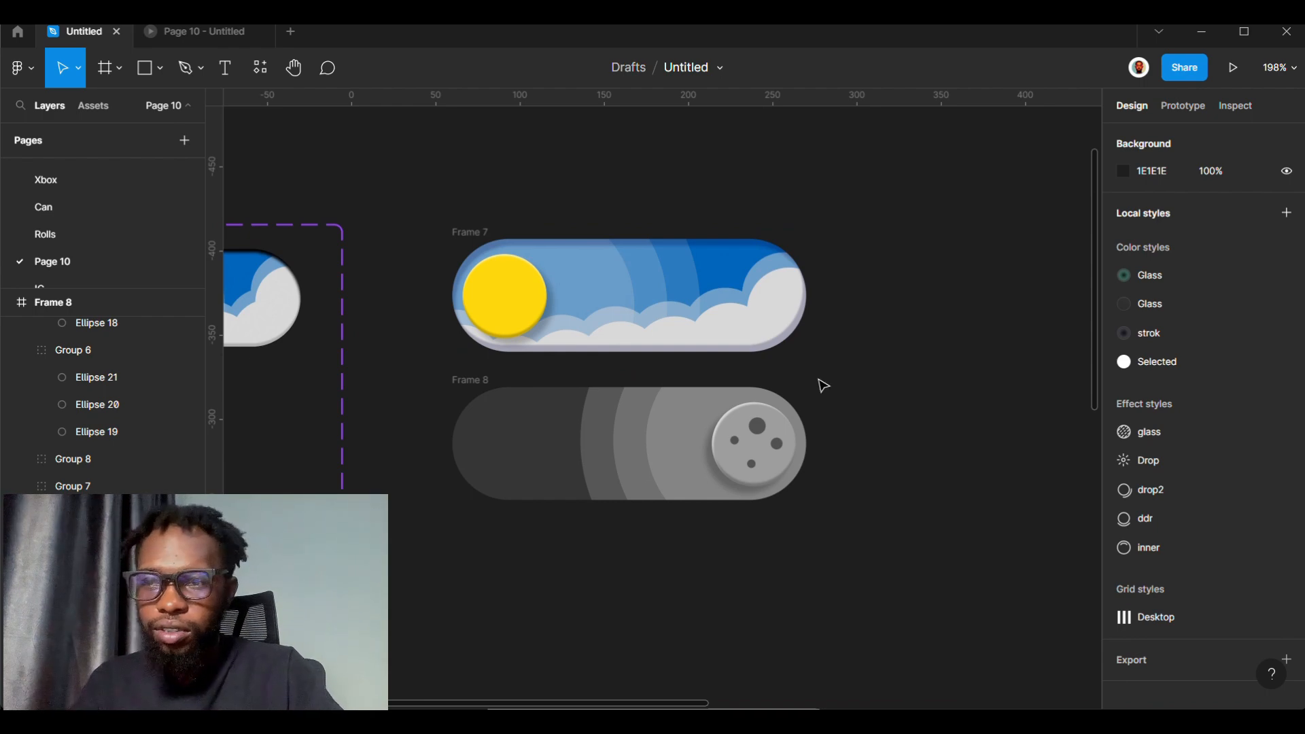
- Recolour the day toggle frame's inner shadow with the negative offsets to dark blue 010059
left_click(474, 232)
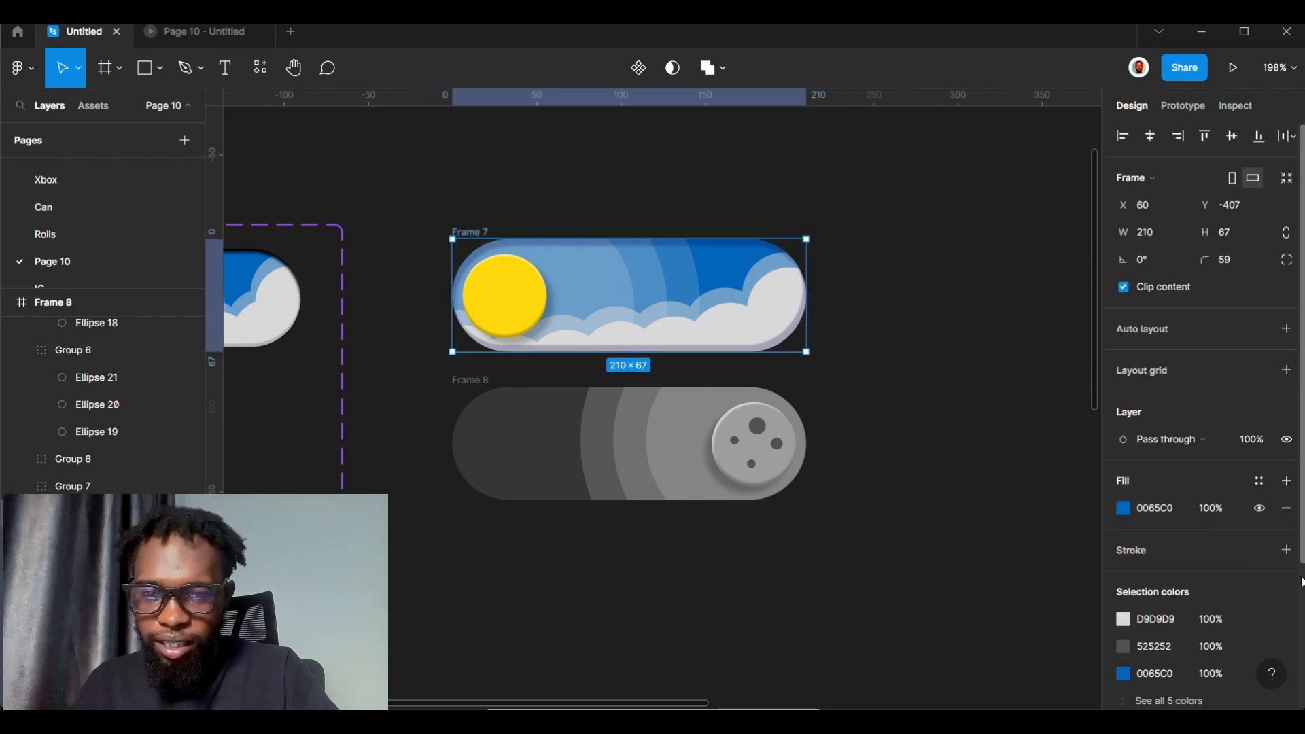
scroll(1299, 591, "down", 3)
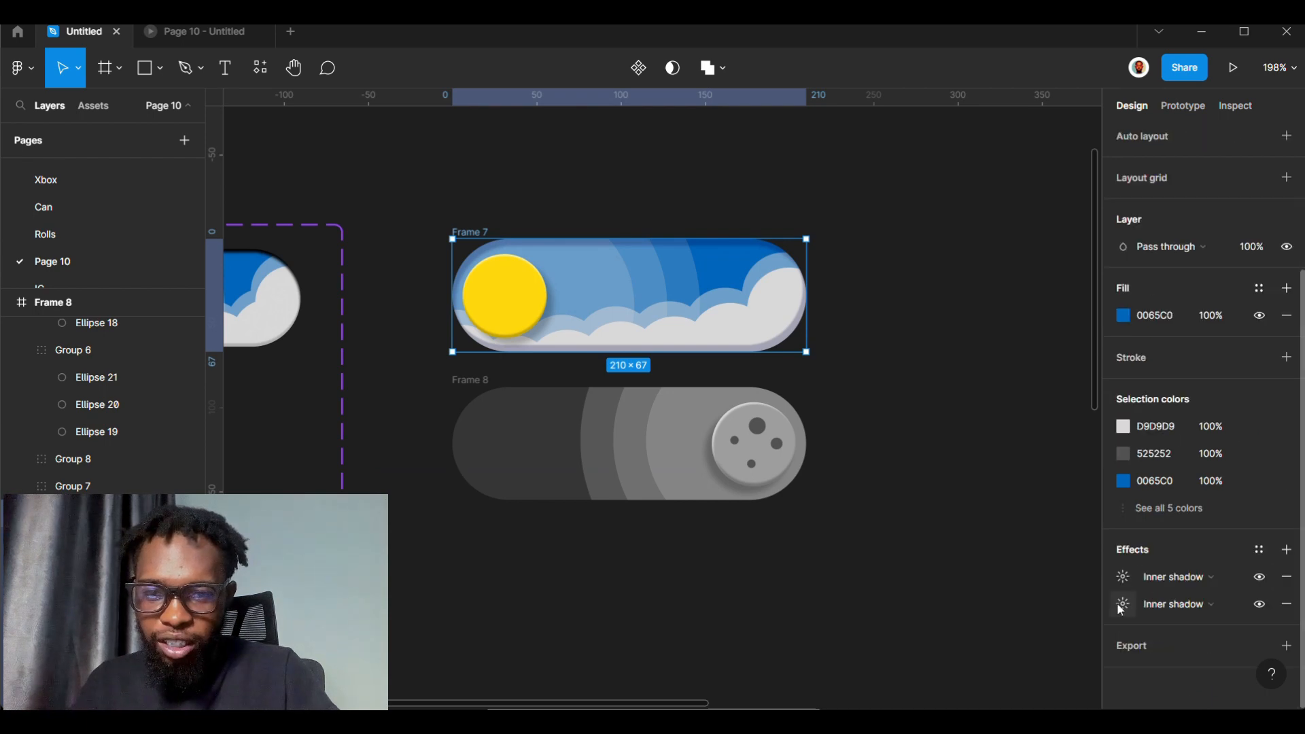
left_click(1123, 577)
left_click(919, 666)
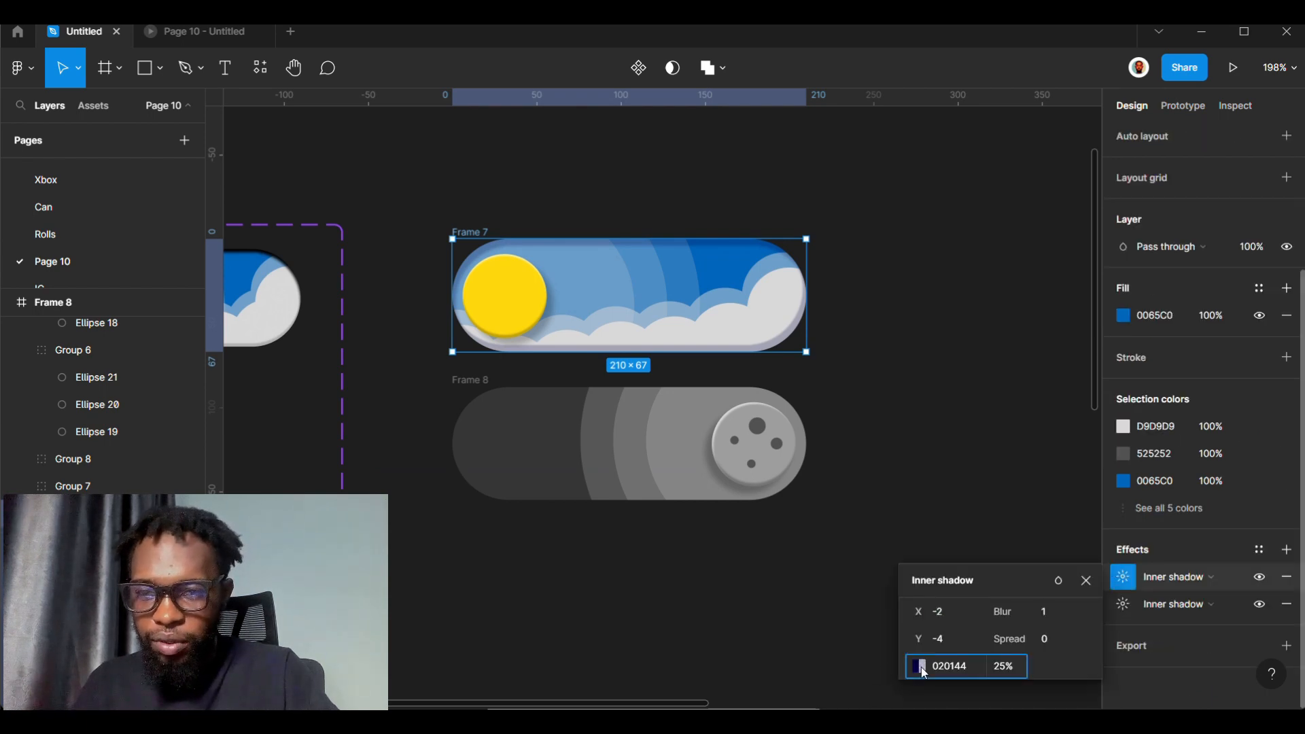
mouse_move(831, 302)
left_mouse_down()
mouse_move(851, 297)
mouse_move(848, 344)
mouse_move(796, 326)
mouse_move(861, 279)
mouse_move(1041, 267)
left_mouse_up()
left_click(989, 295)
mouse_move(988, 299)
left_mouse_down()
mouse_move(949, 285)
mouse_move(916, 346)
mouse_move(892, 333)
mouse_move(891, 315)
mouse_move(922, 287)
mouse_move(1006, 267)
mouse_move(989, 314)
mouse_move(1042, 334)
mouse_move(1060, 388)
mouse_move(1103, 414)
mouse_move(1160, 407)
left_mouse_up()
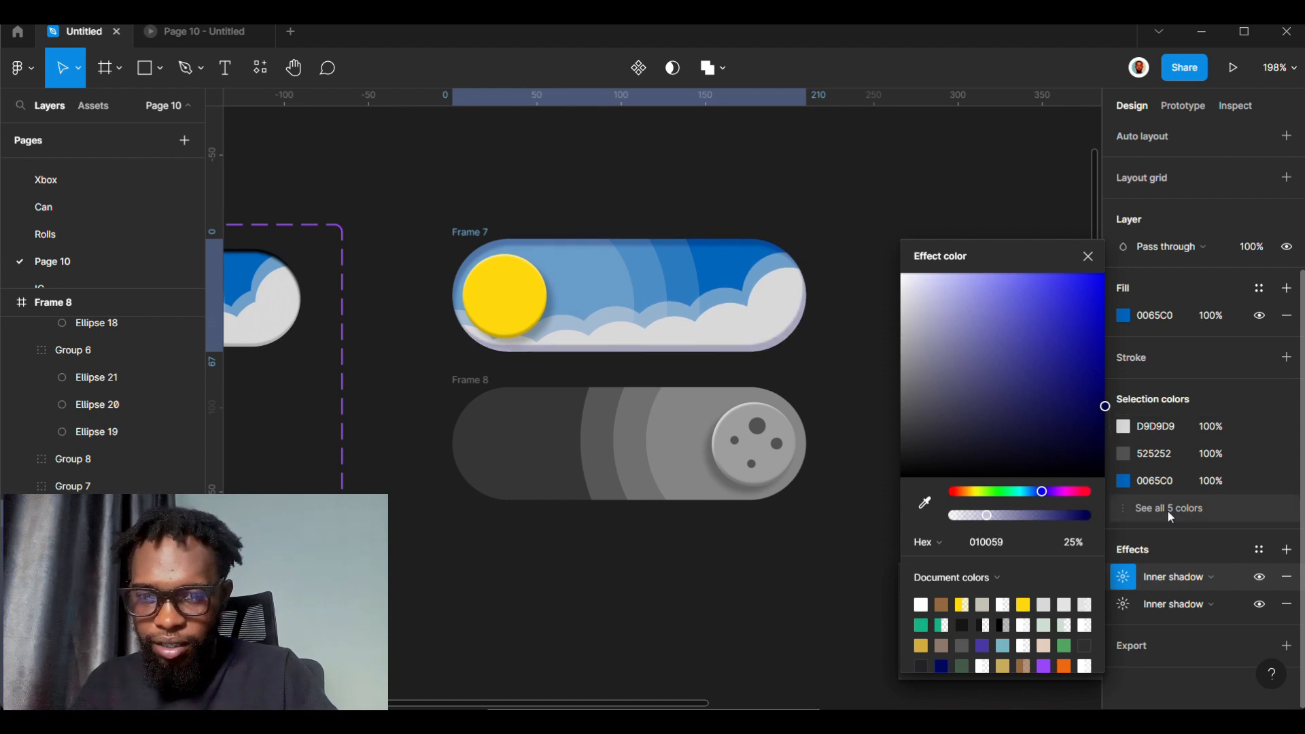
left_click(1121, 574)
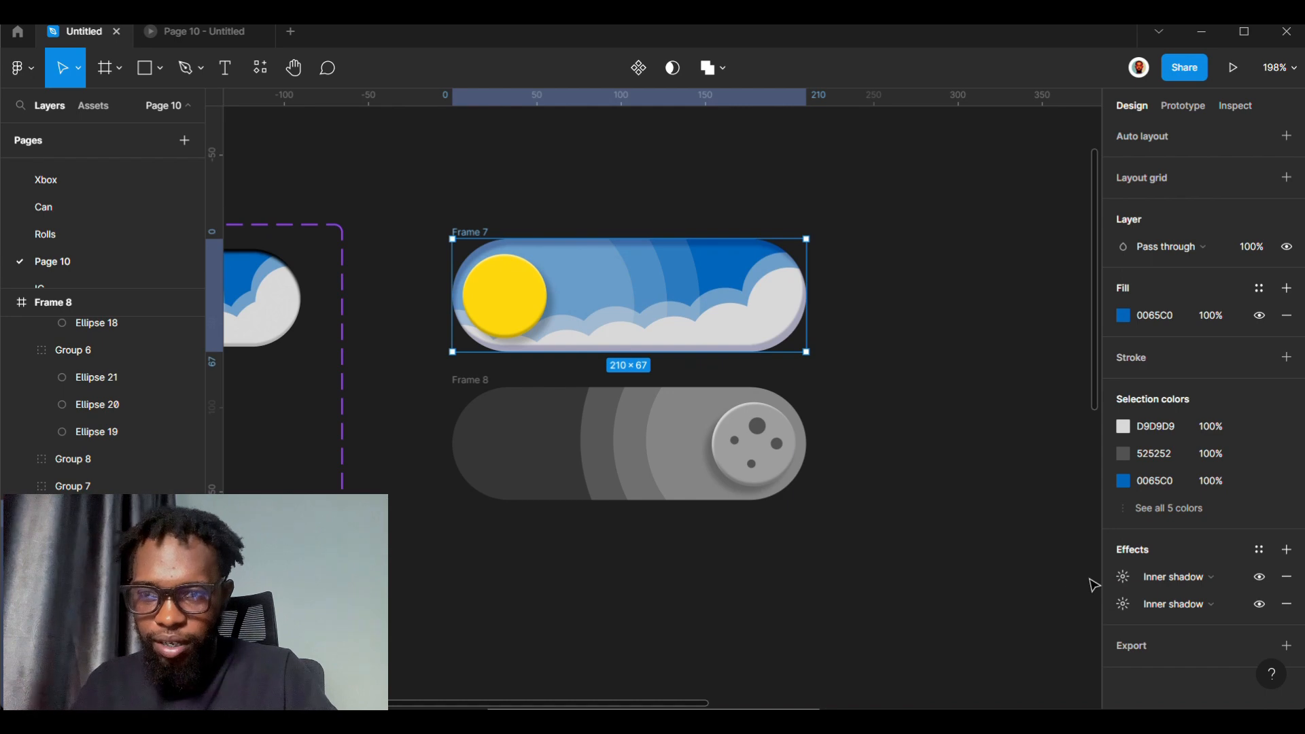
- Set the day frame's 010059 inner shadow to a Y offset of -2 and a blur of 2
left_click(1122, 577)
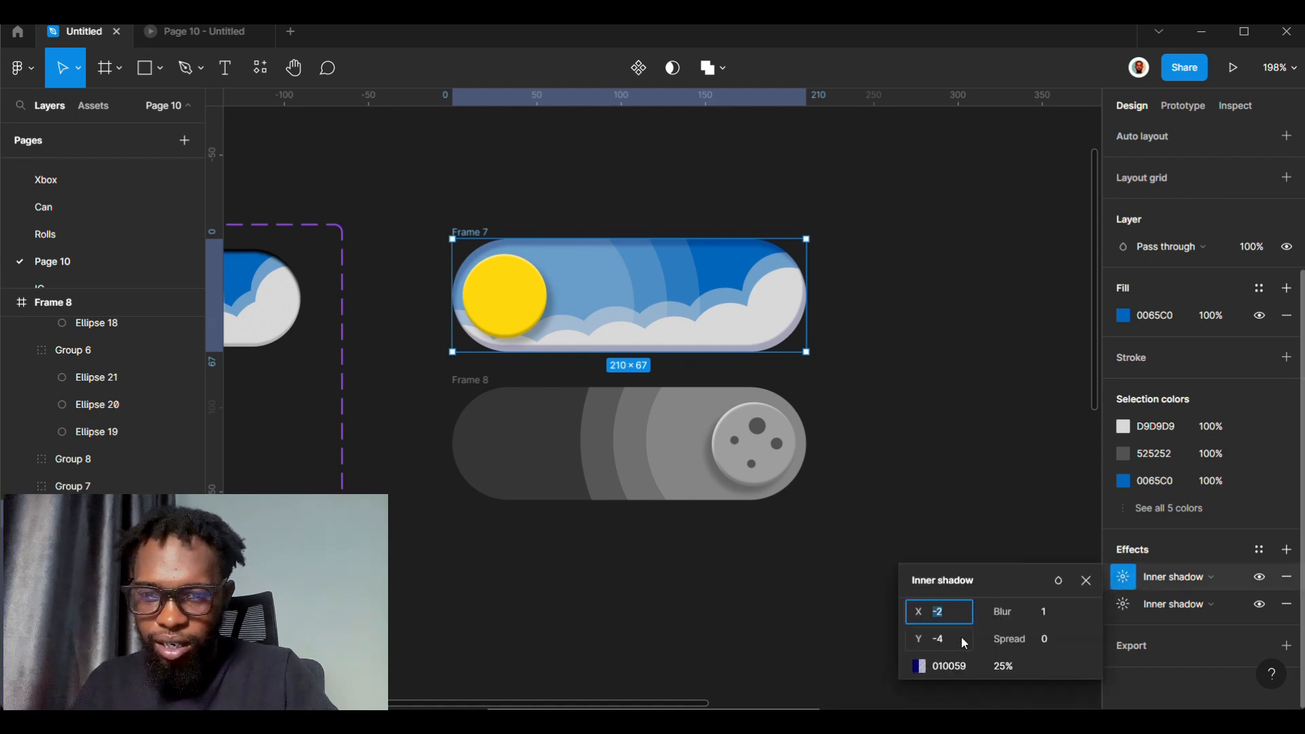
left_click_drag(920, 641, 925, 643)
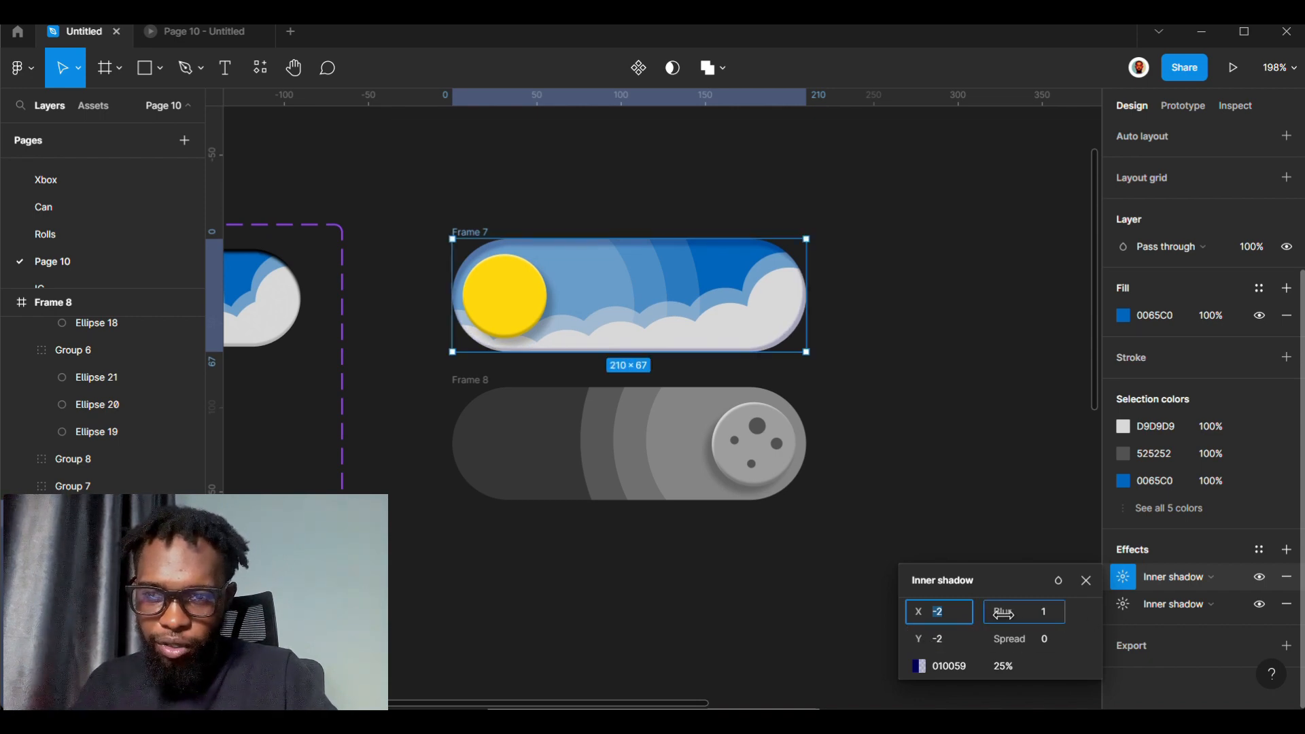
left_click_drag(1010, 614, 1017, 615)
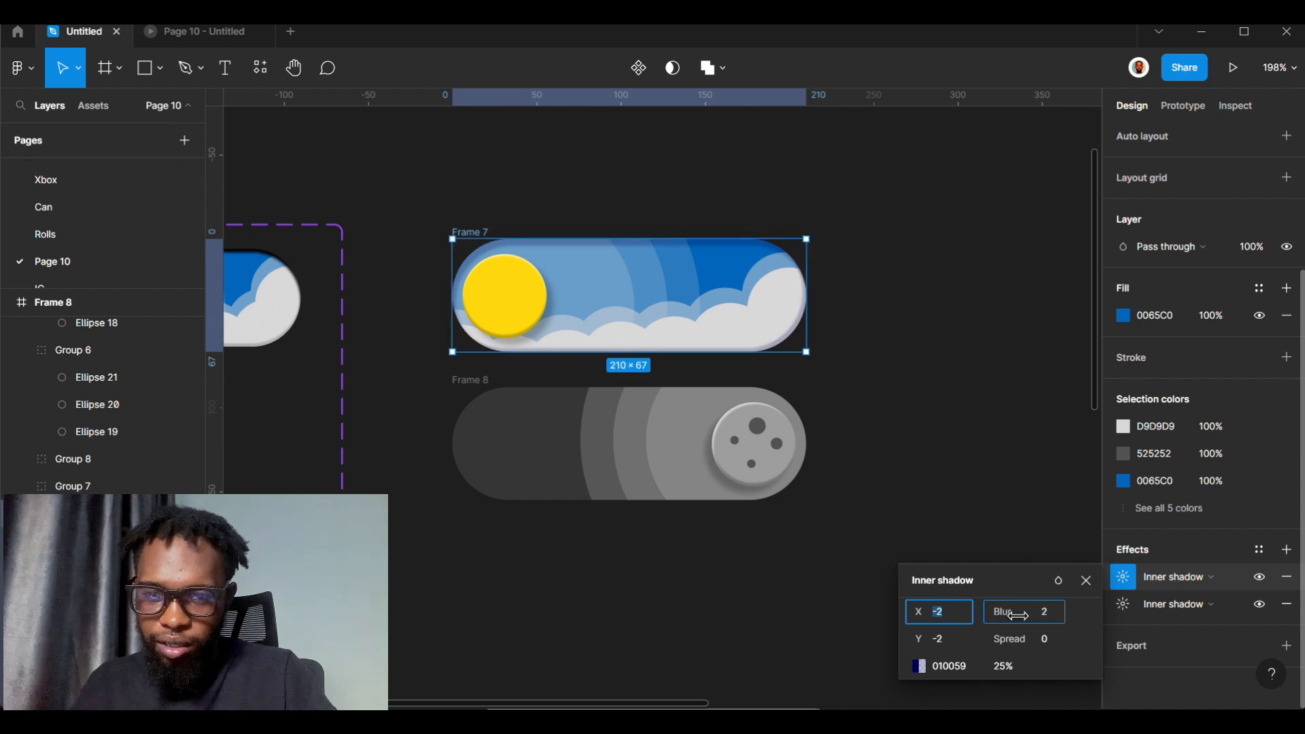
left_click(888, 373)
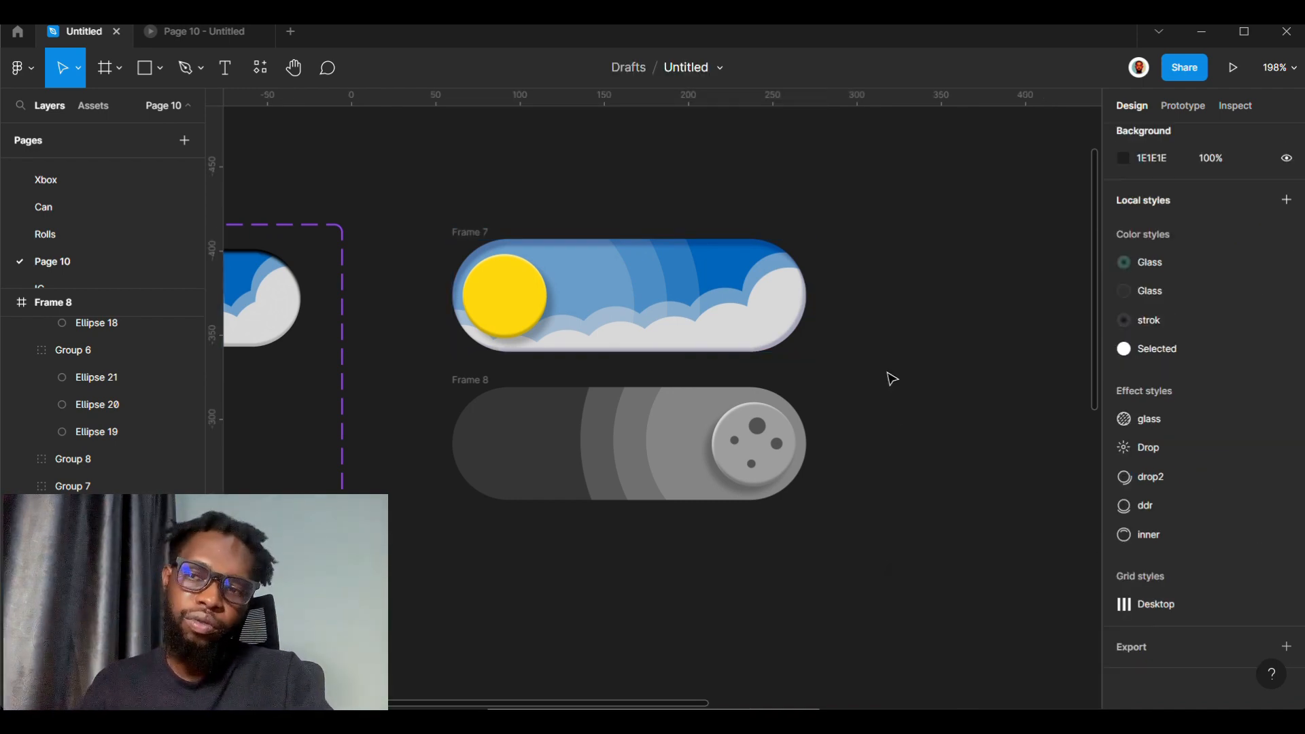
- Save the day toggle frame's inner shadows as a new effect style named 3D INNER
left_click(469, 233)
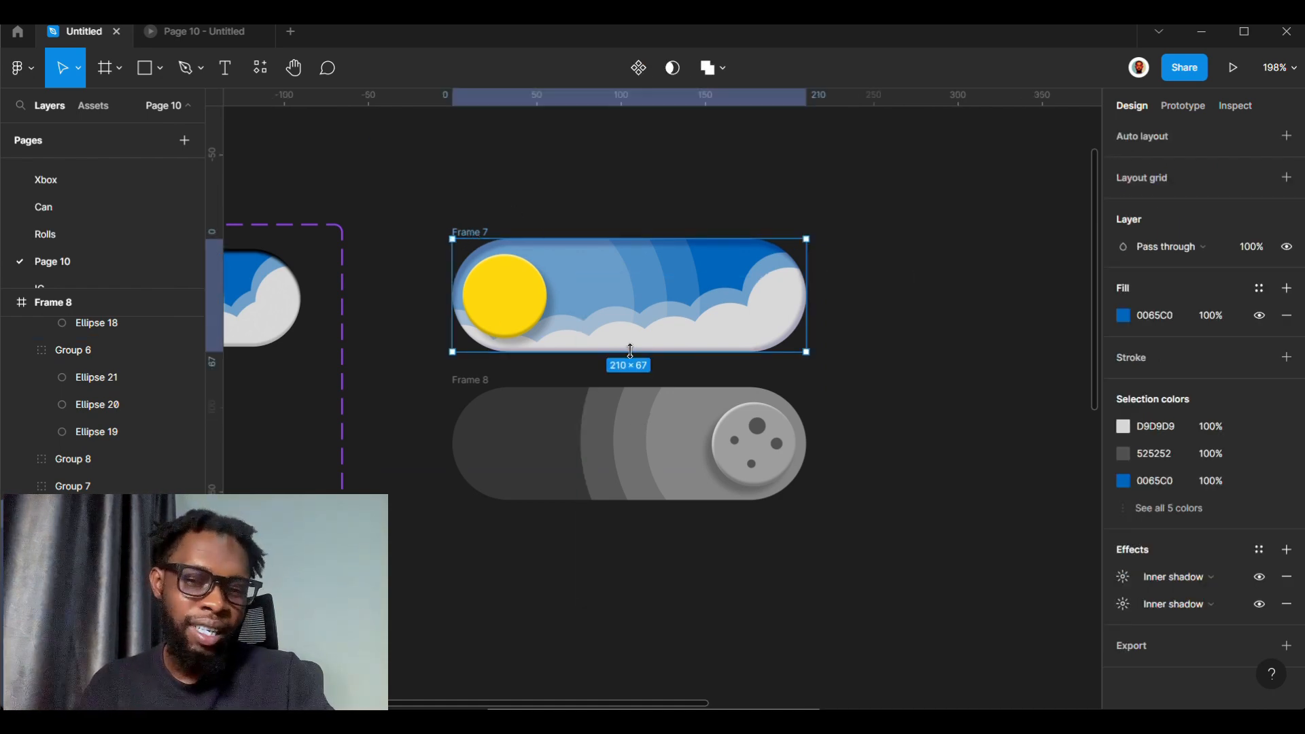
left_click(1258, 551)
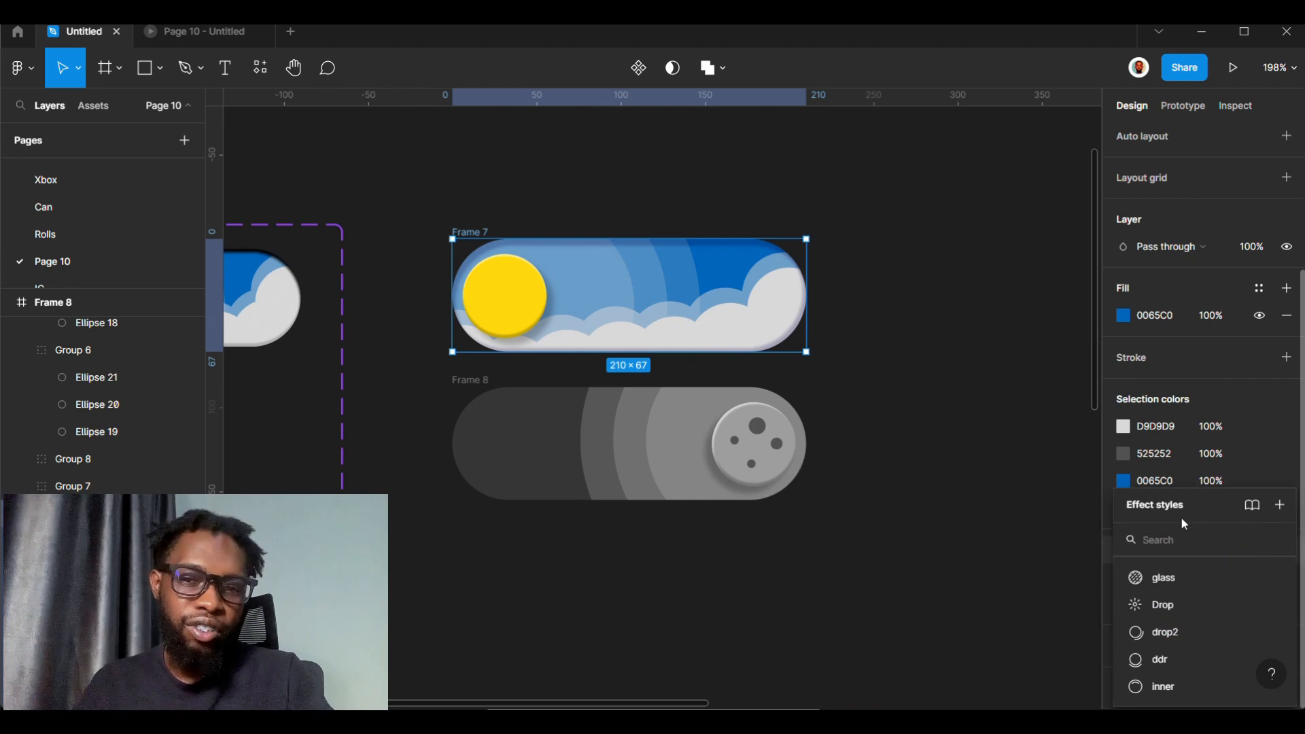
left_click(1280, 505)
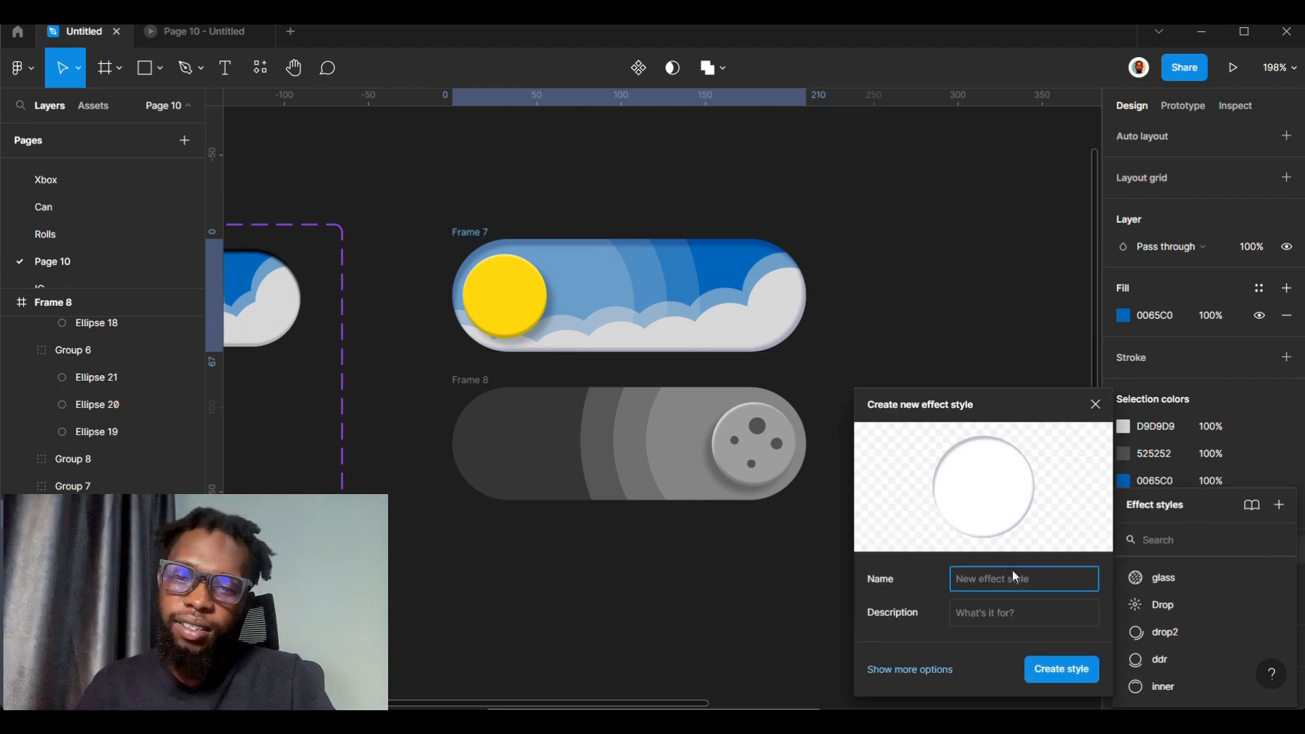
type("3")
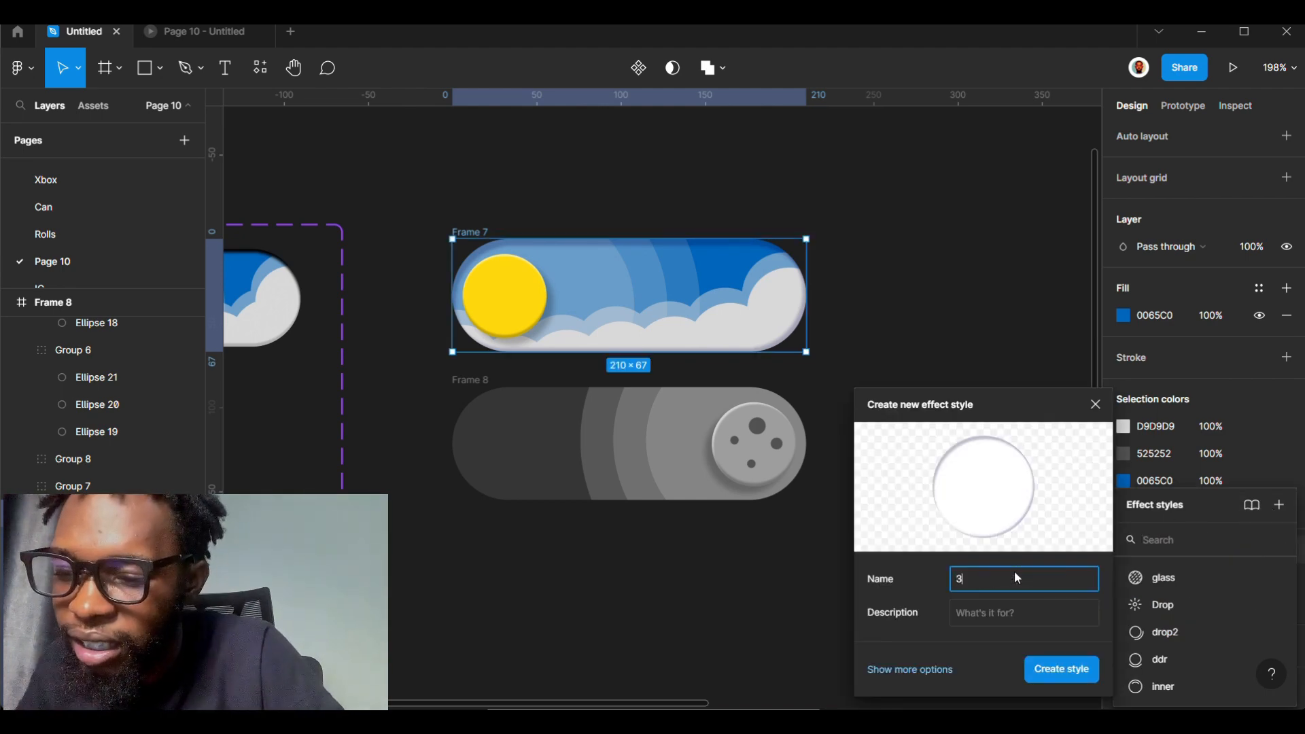
type("D INNER")
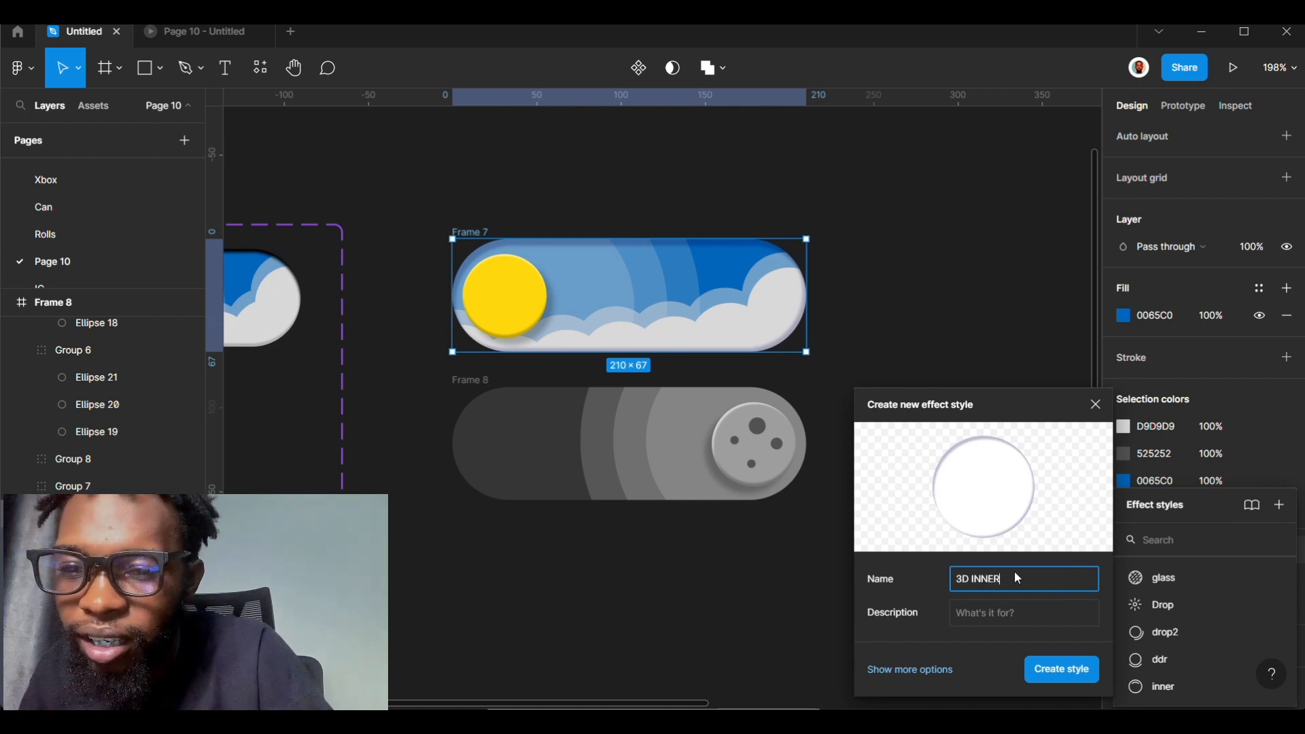
key("Return")
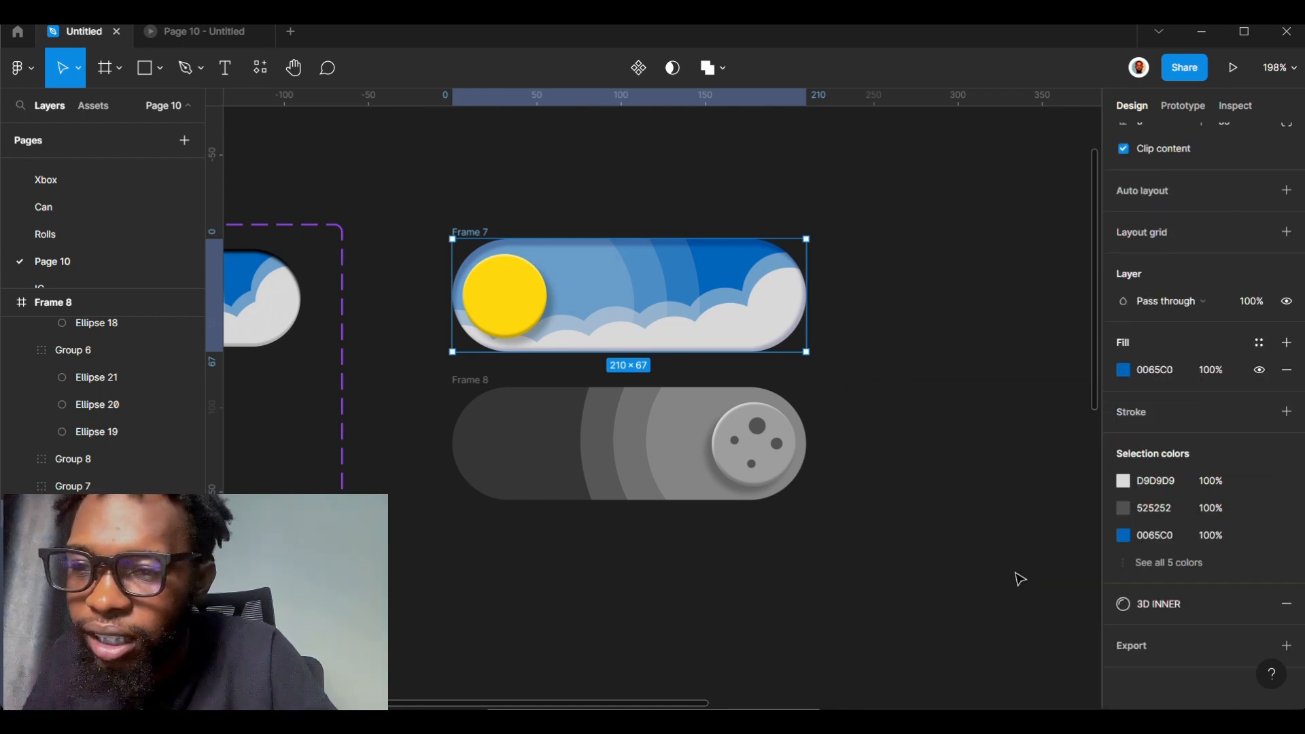
- Apply the 3D INNER effect style to the night toggle frame
left_click(485, 388)
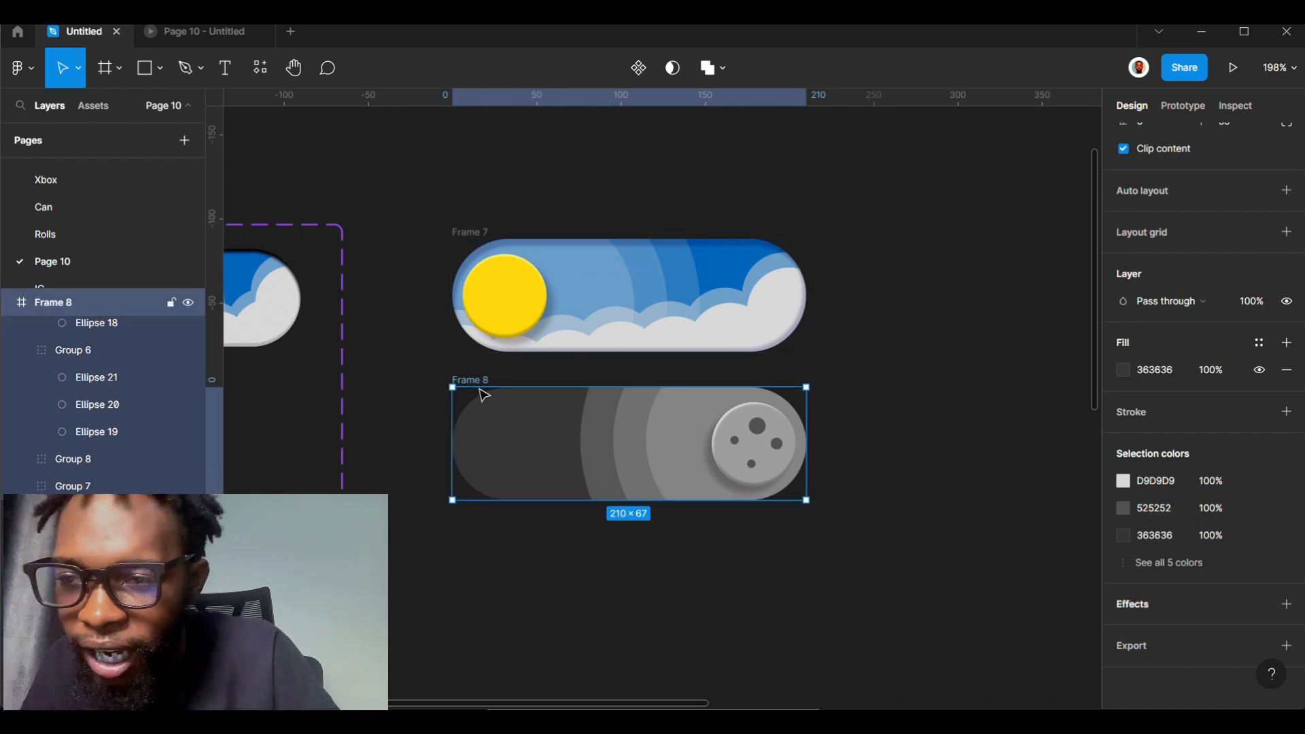
left_click(1258, 604)
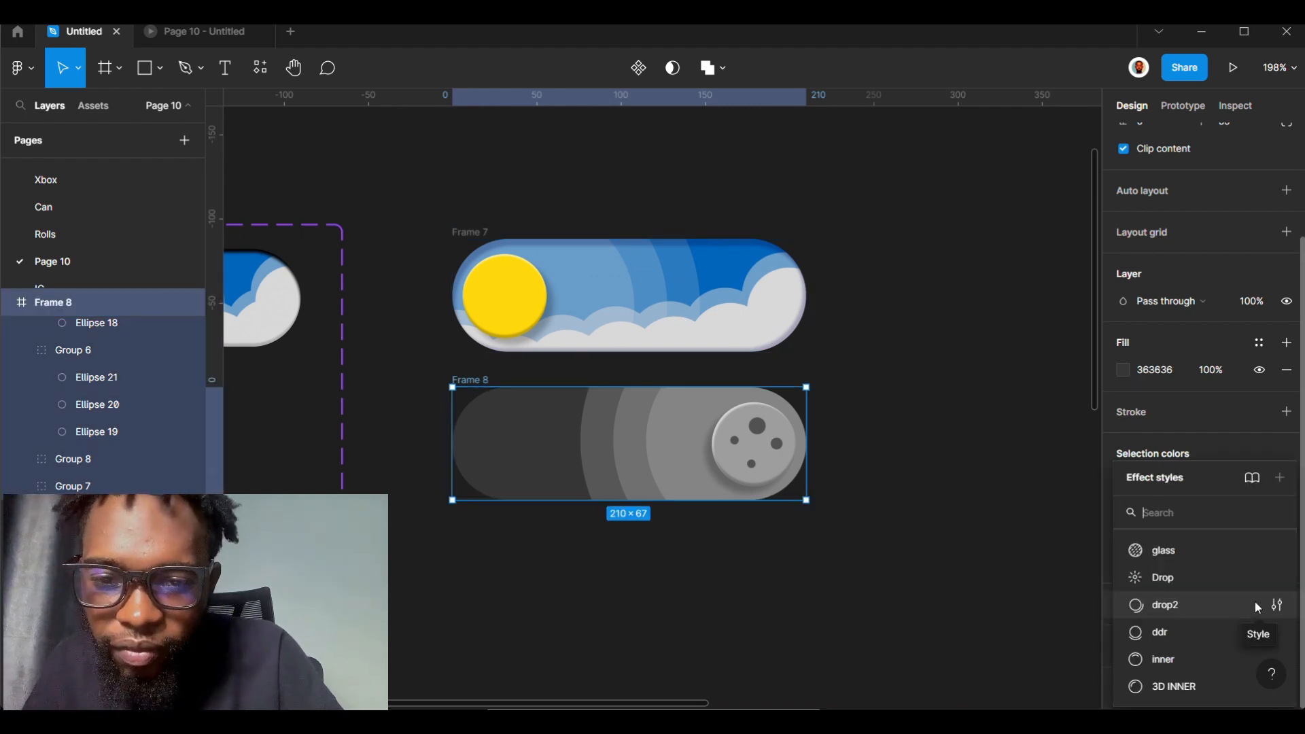
left_click(1179, 687)
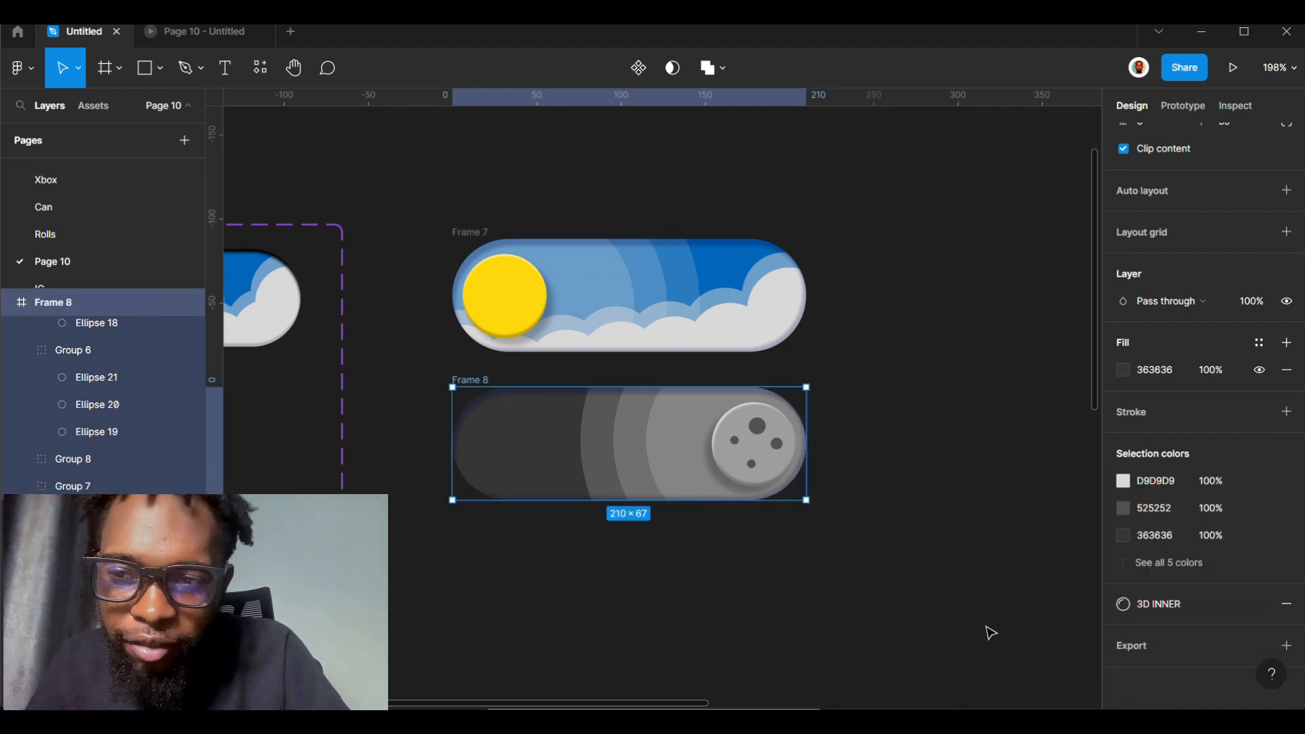
- Detach the 3D INNER style from the night frame and recolour its inner shadow with negative offsets to grey 7C7C7C
scroll(541, 358, "up", 5)
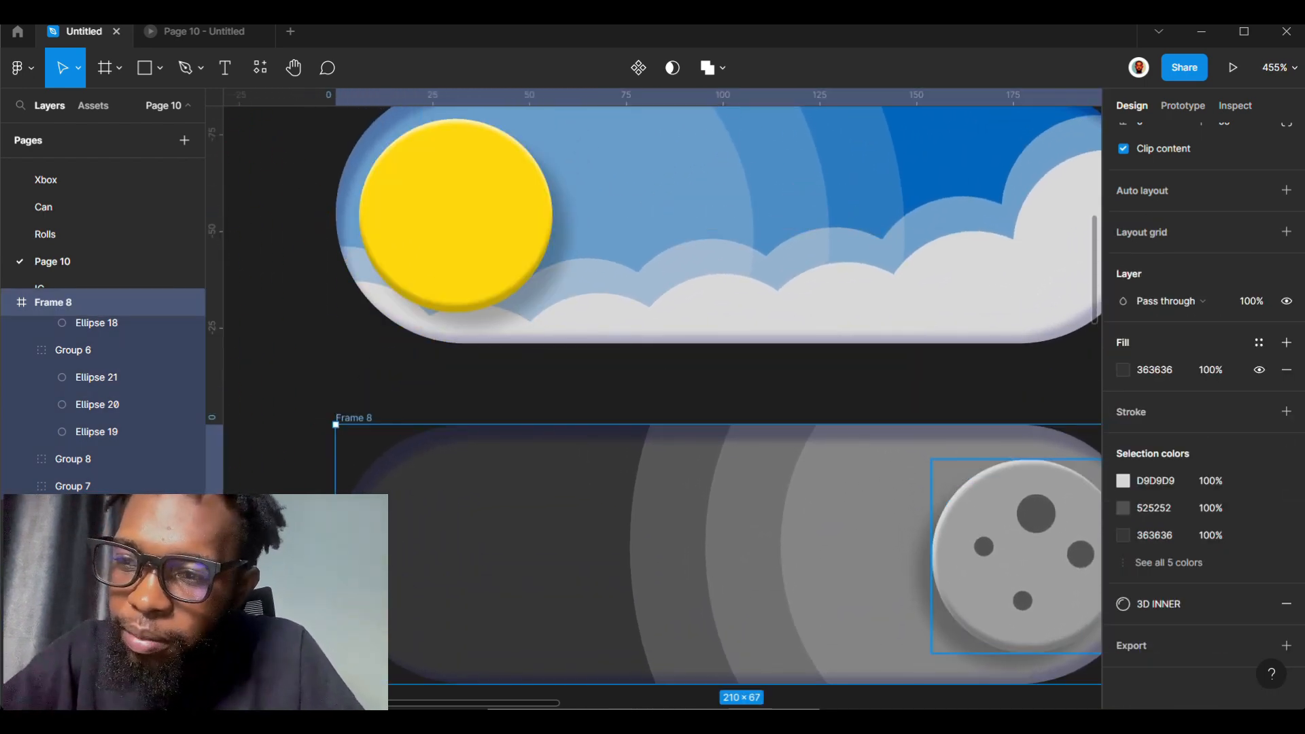
scroll(662, 398, "down", 3)
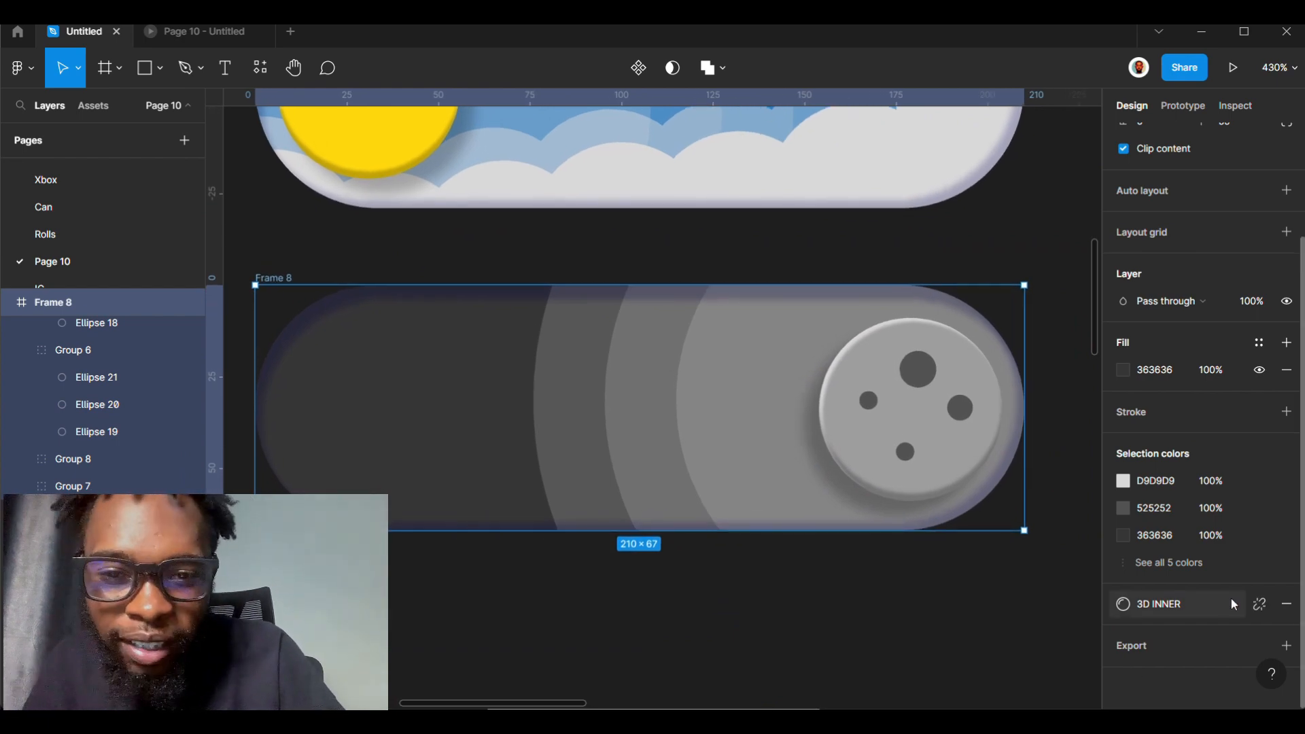
left_click(1265, 603)
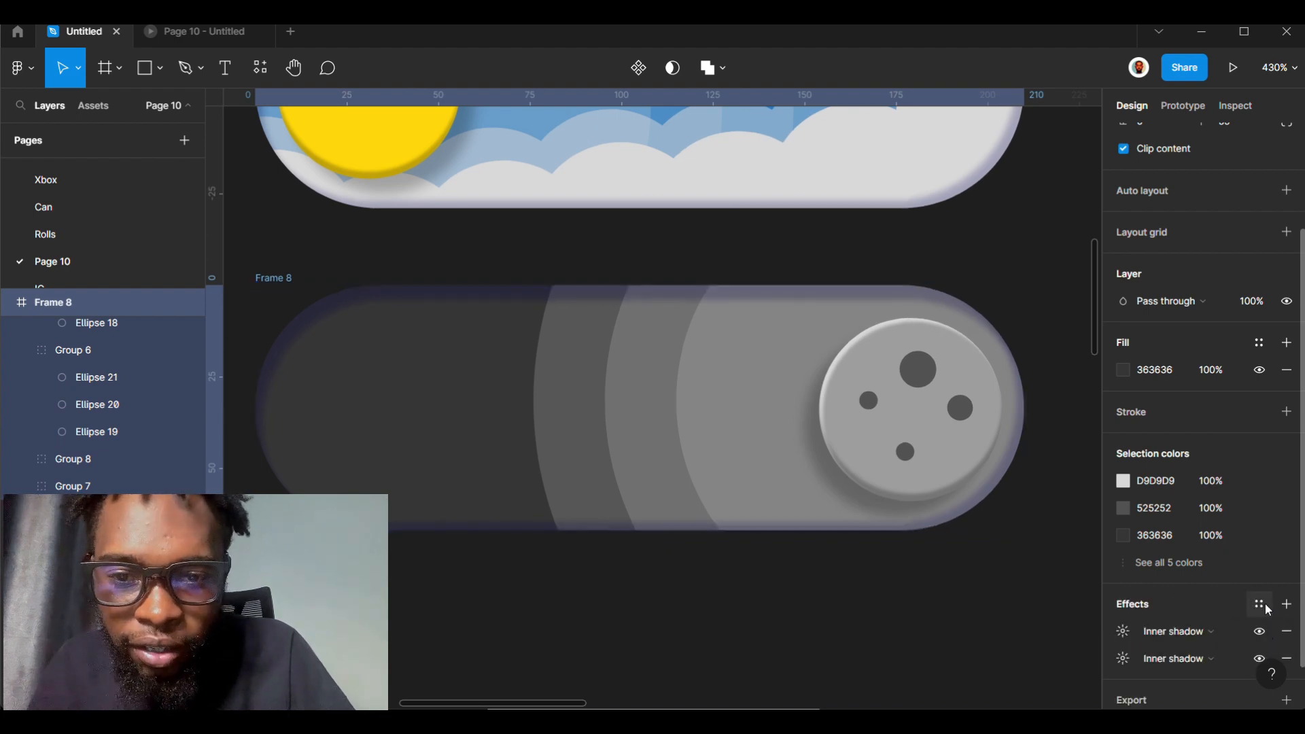
left_click(1123, 632)
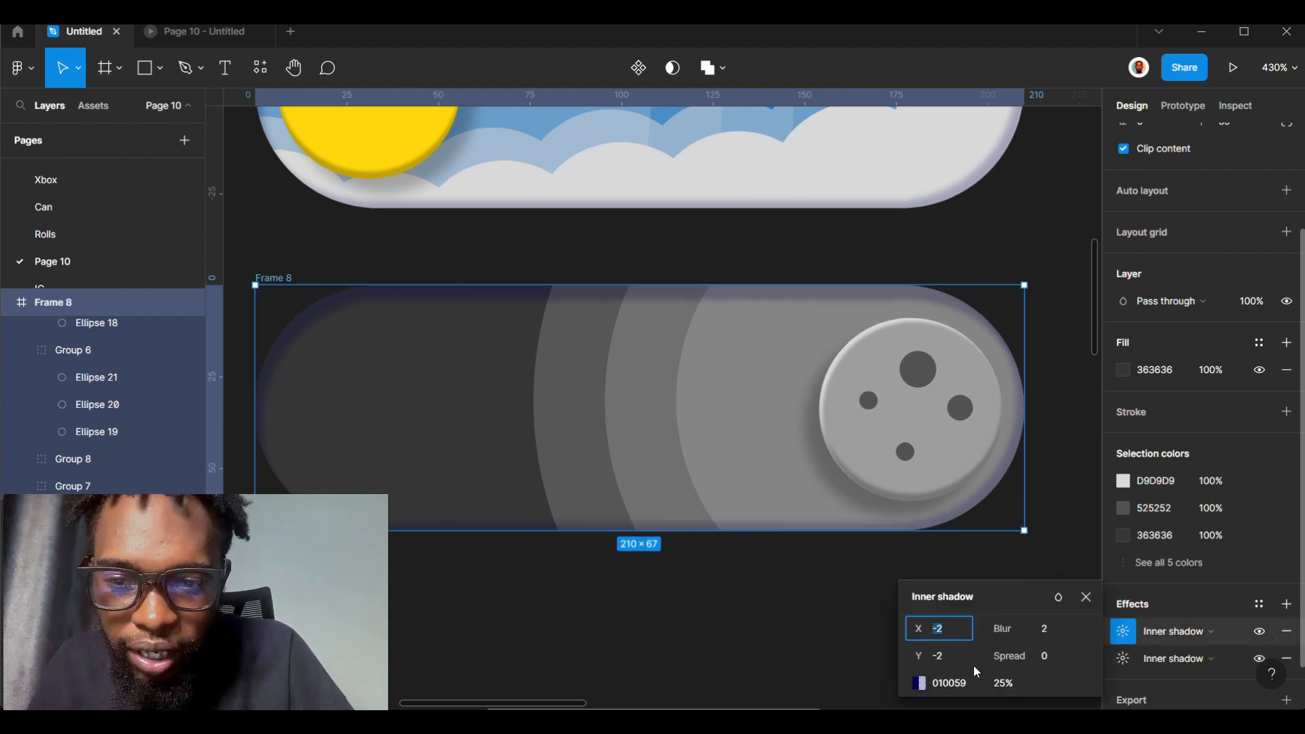
left_click(918, 681)
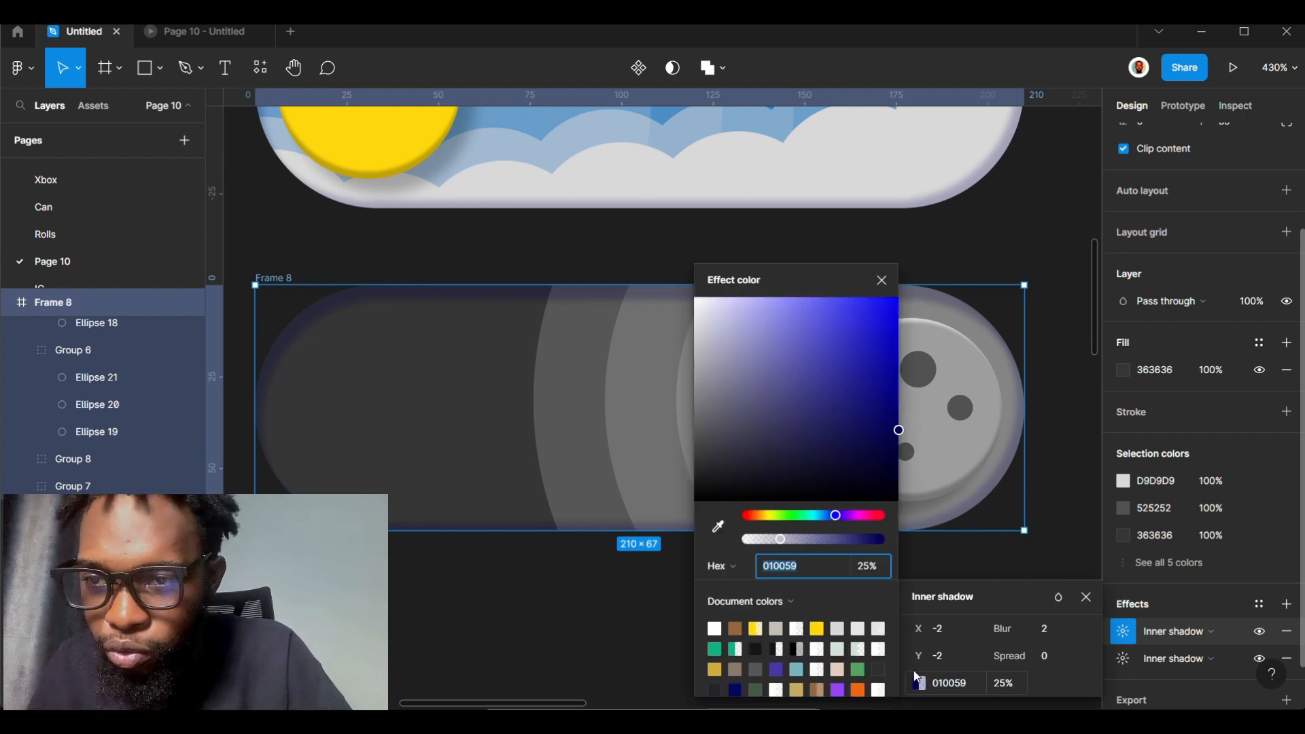
left_click_drag(898, 430, 595, 412)
- Recolour the night frame's inner shadow with offsets X 2 and Y 4 to near-black 0A0A0A
left_click(1125, 658)
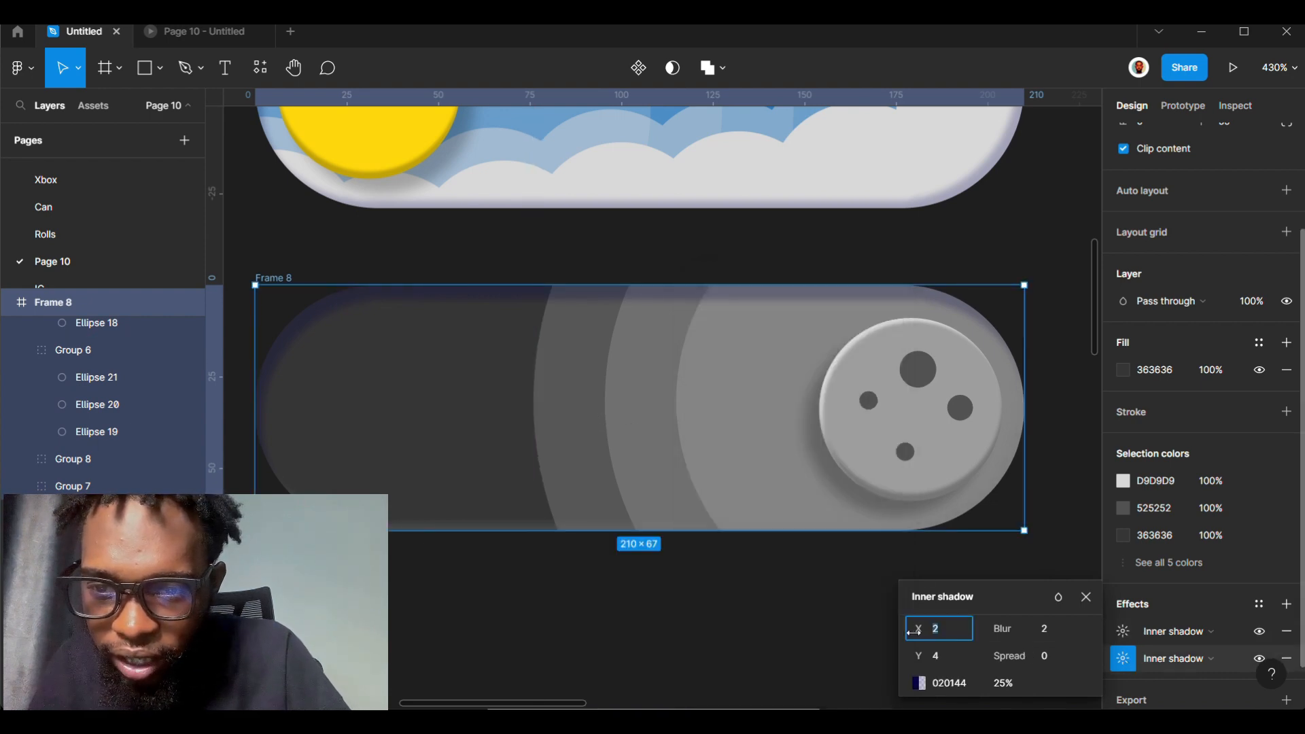
left_click(922, 682)
left_click_drag(760, 430, 446, 609)
left_click(446, 609)
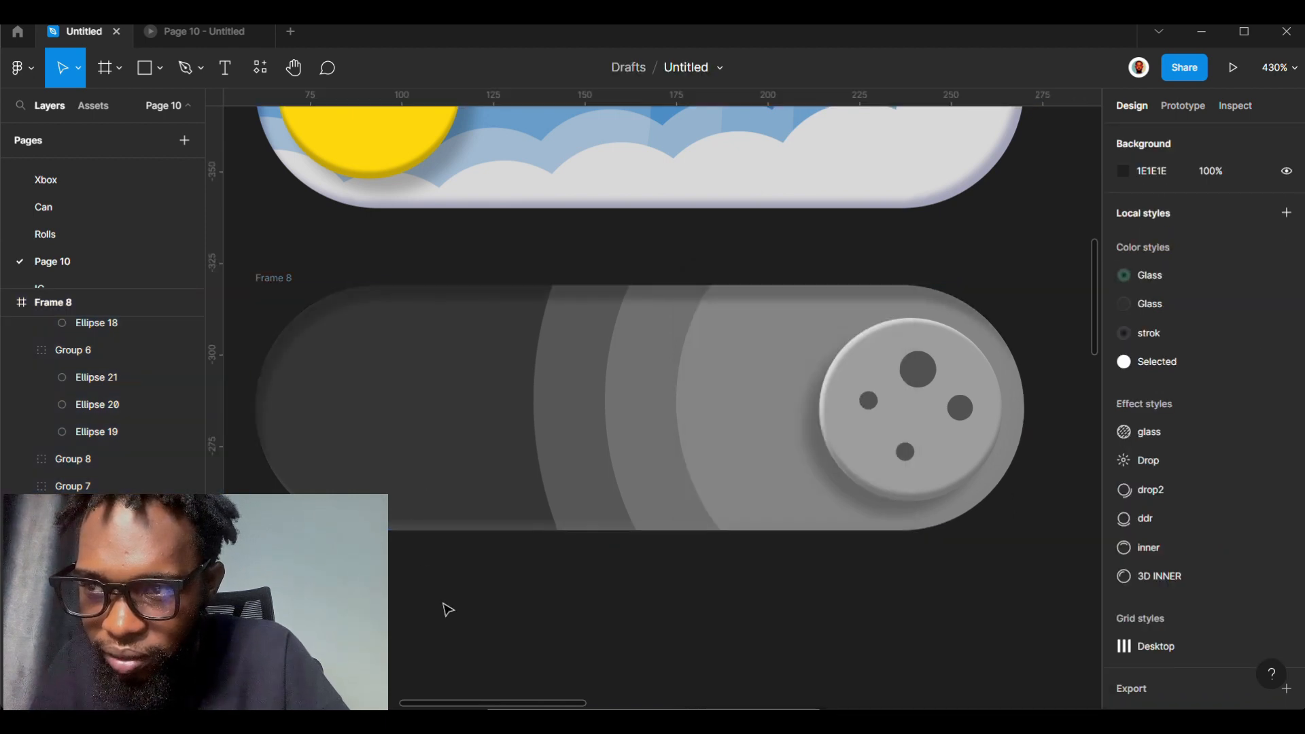
- Raise the opacity of the night frame's near-black 0A0A0A inner shadow to 100%
key("shift+1")
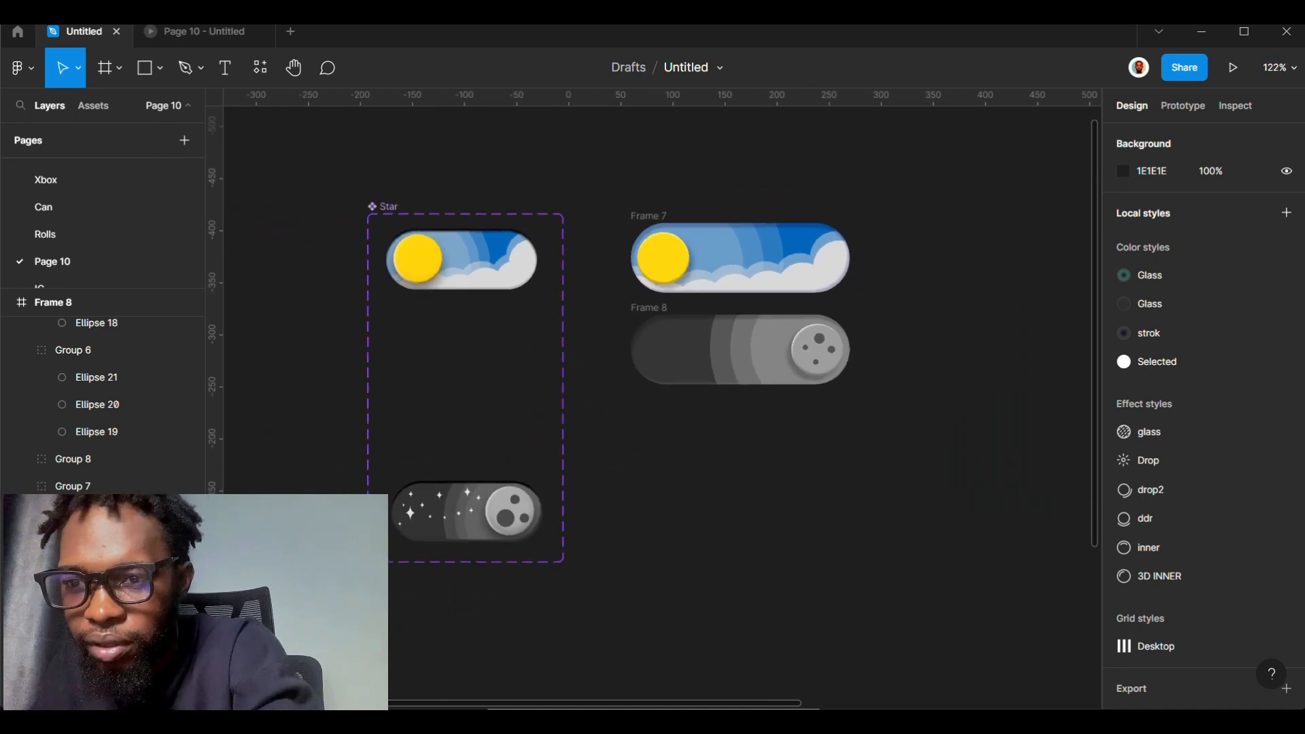
scroll(722, 188, "up", 1)
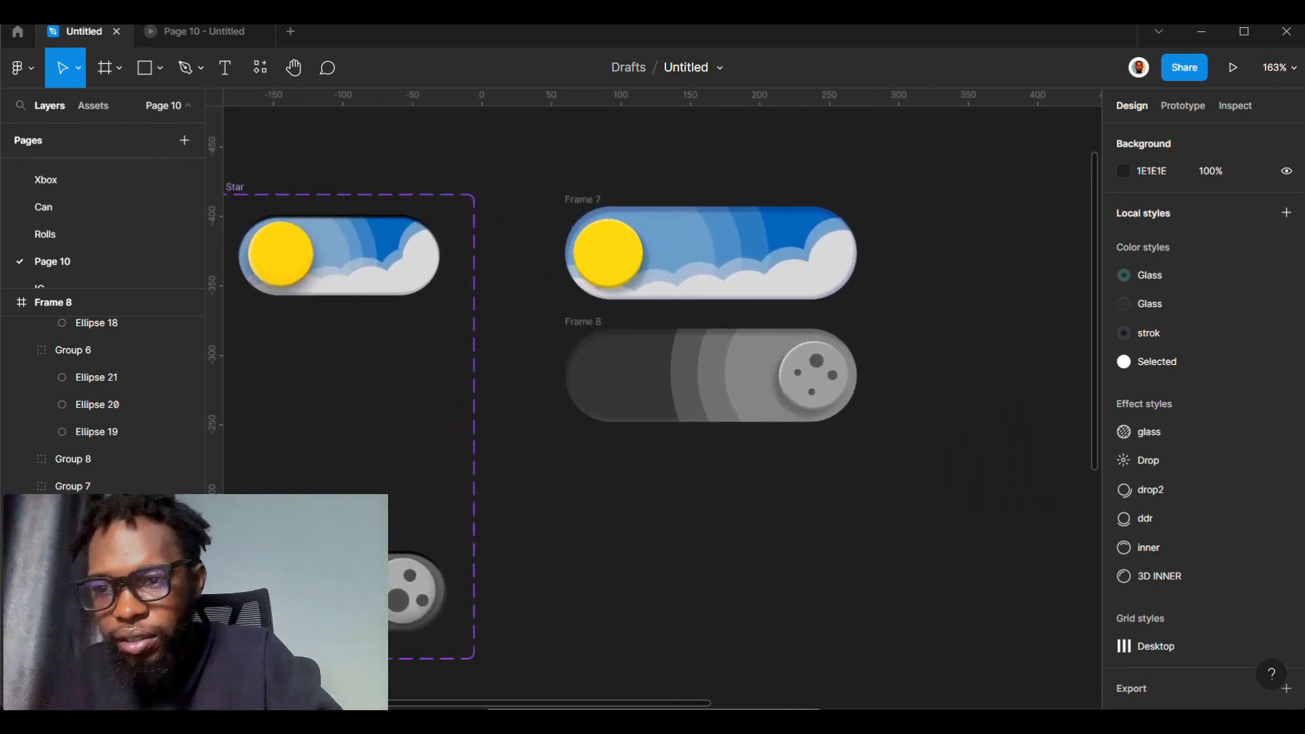
left_click(598, 330)
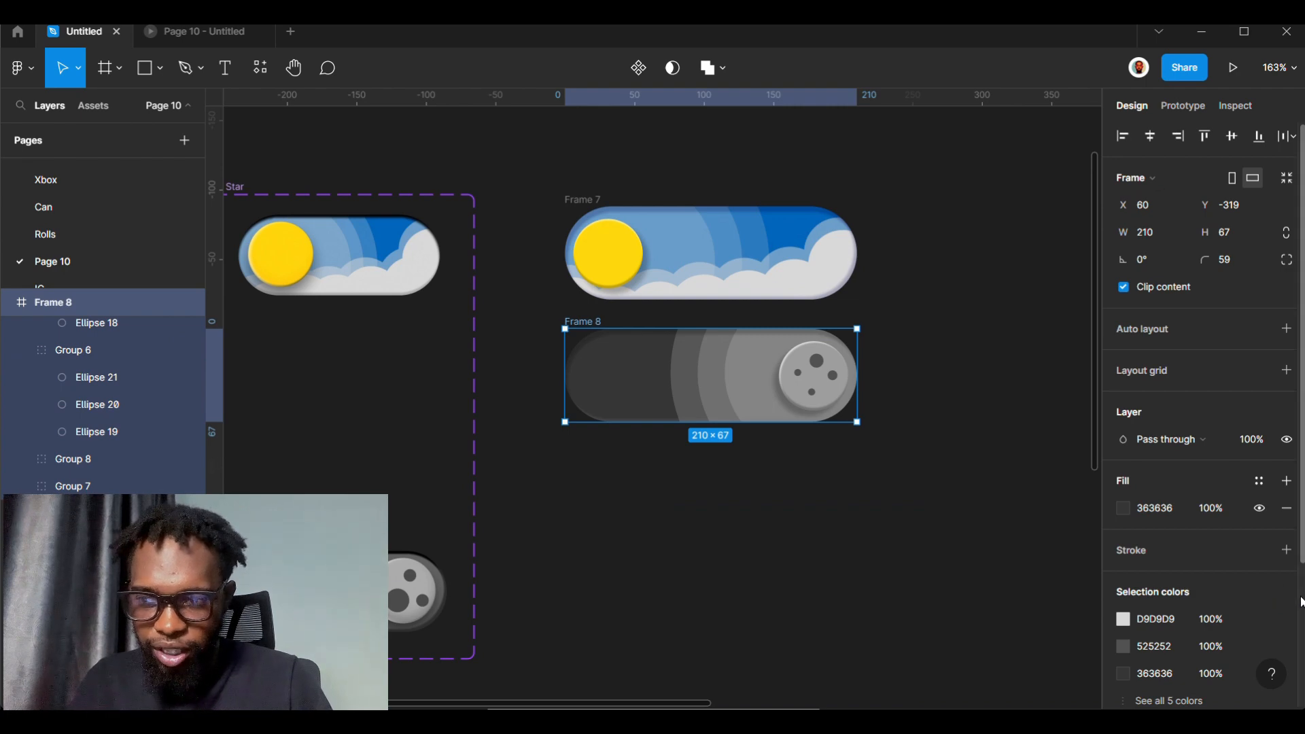
scroll(1291, 598, "down", 3)
left_click(1123, 577)
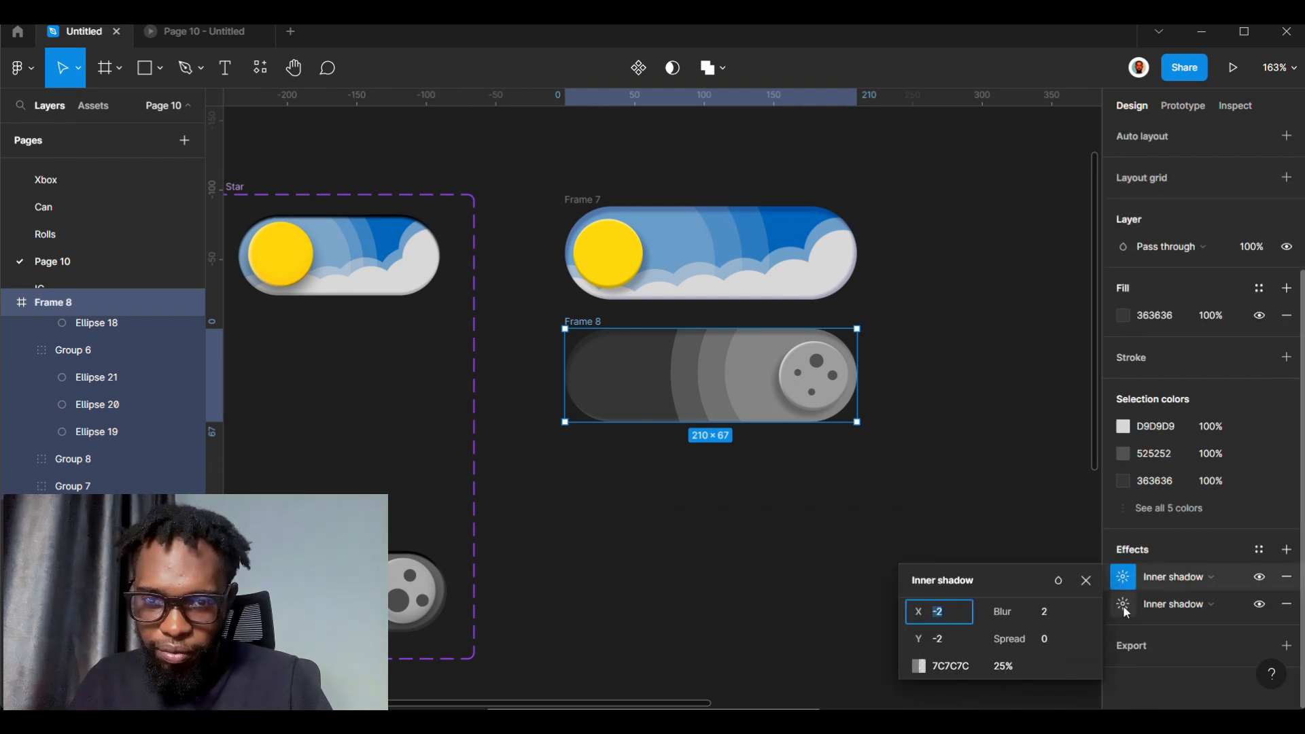
left_click(1123, 604)
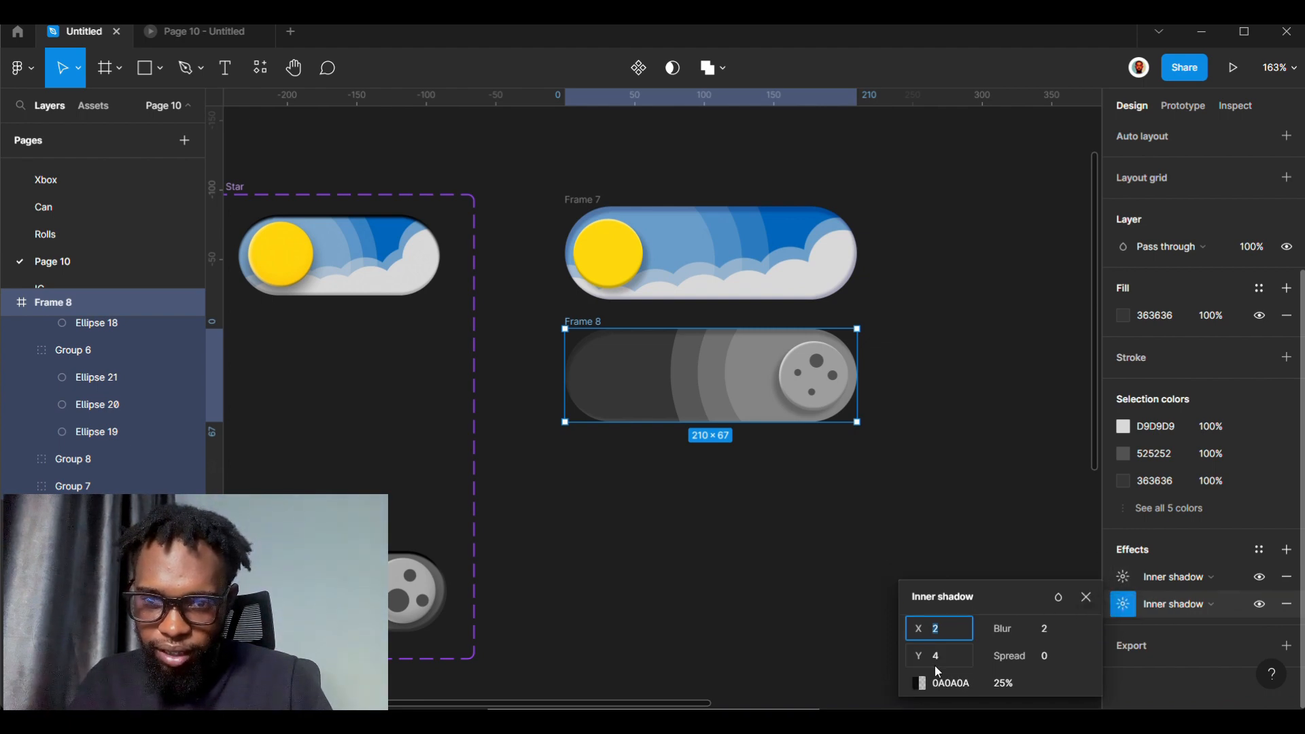
left_click(1004, 684)
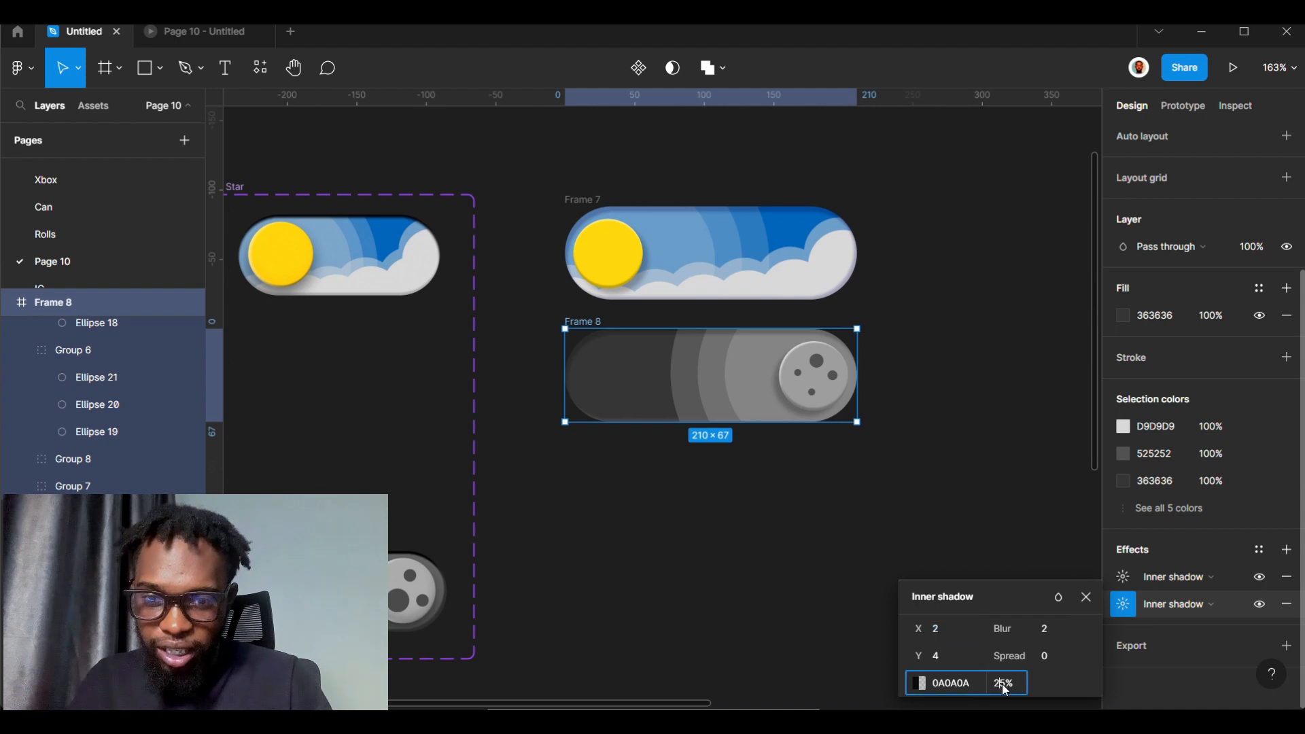
key("Return")
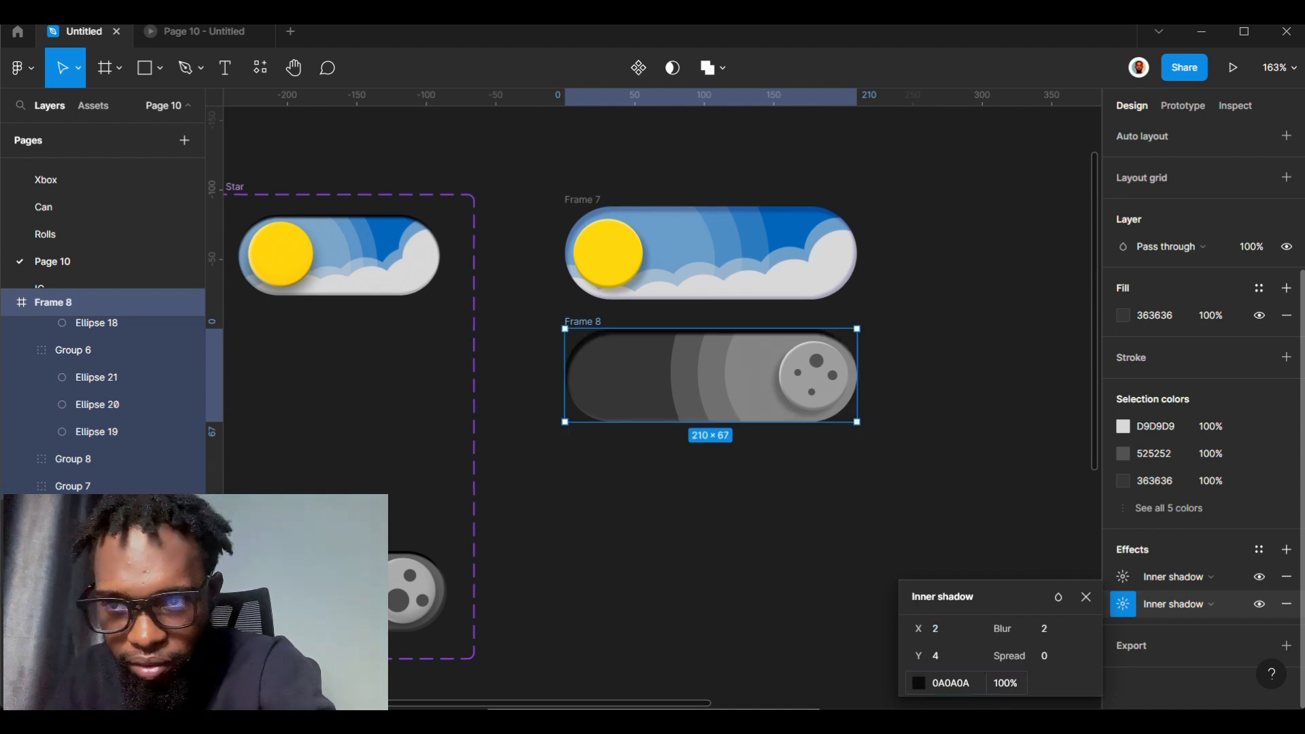
scroll(768, 339, "up", 5)
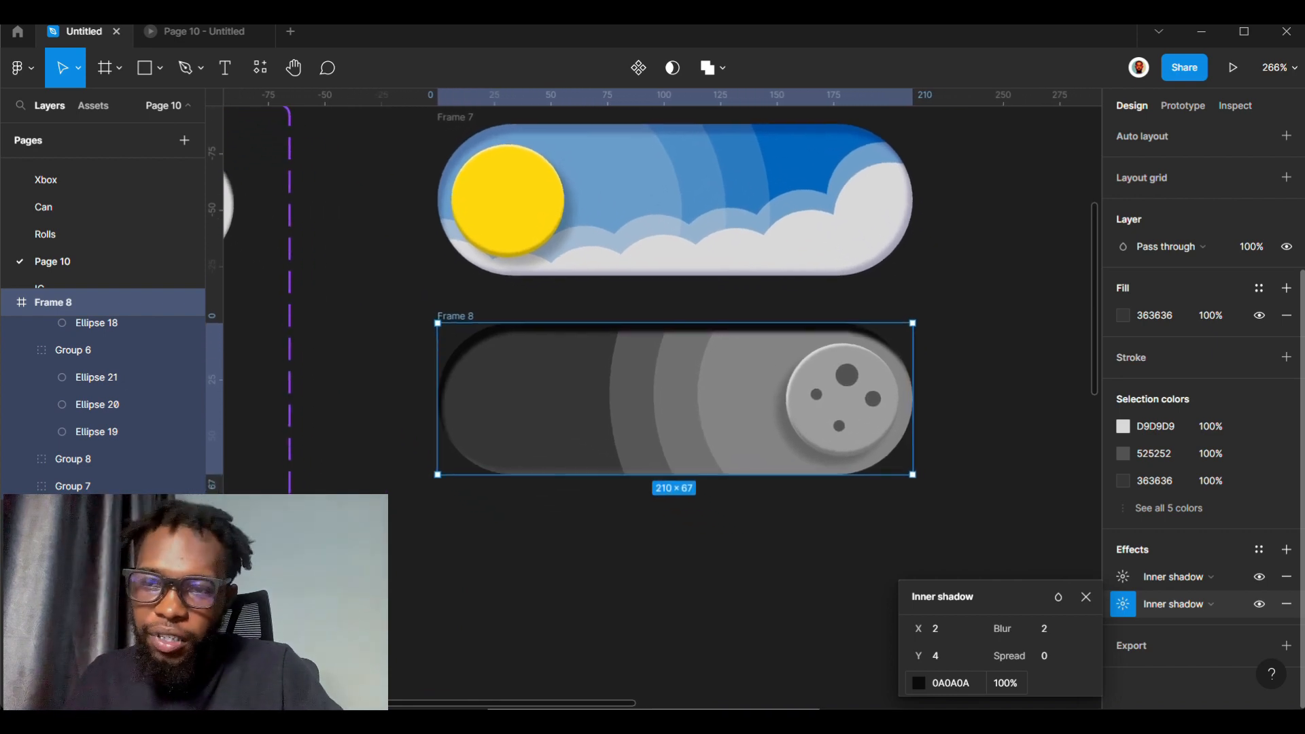
left_click(1041, 558)
scroll(597, 430, "down", 6)
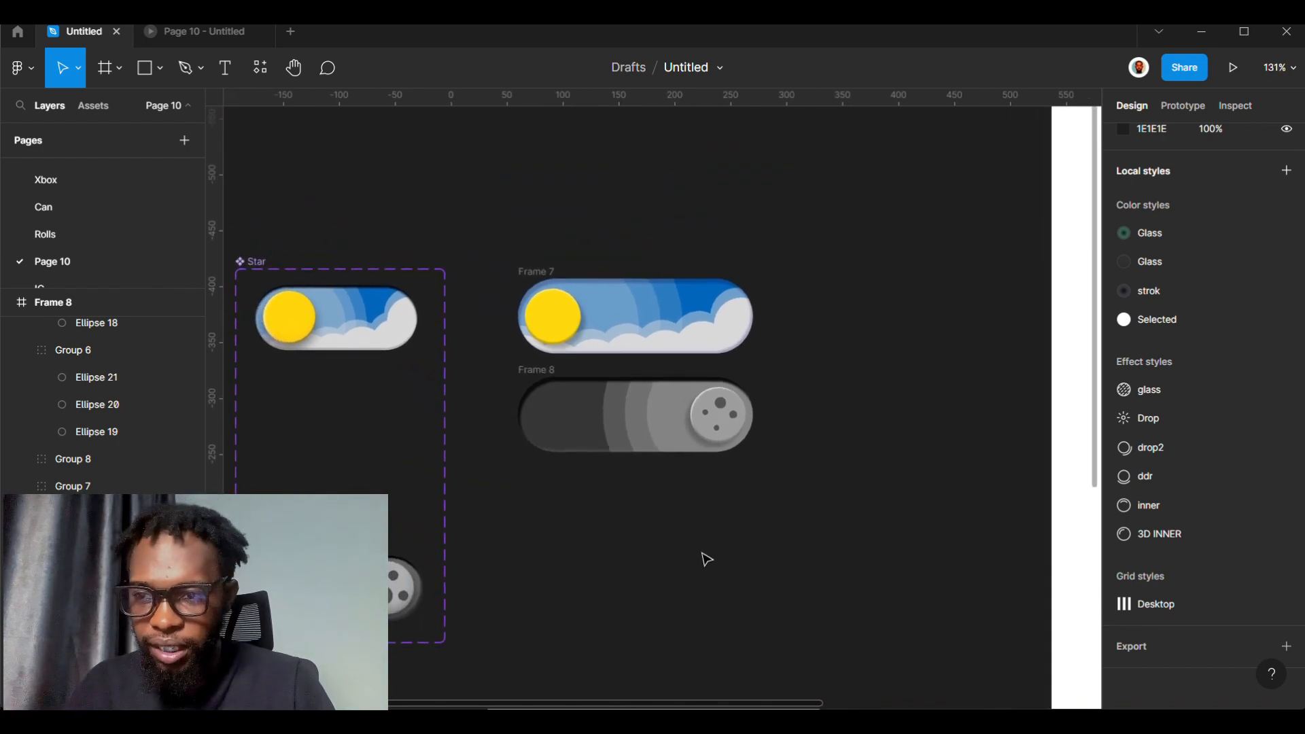
- Set the opacity of the night frame's grey 7C7C7C inner shadow to 100%
left_click(542, 370)
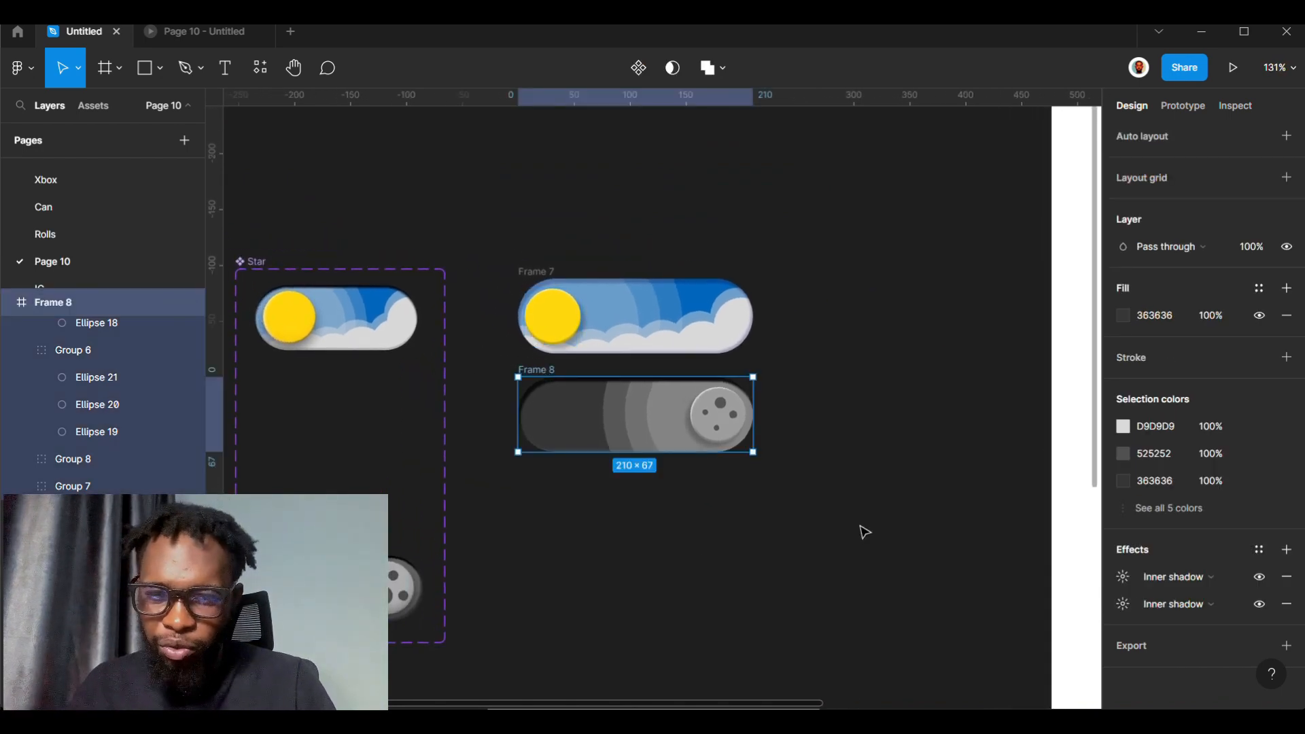
left_click(1122, 605)
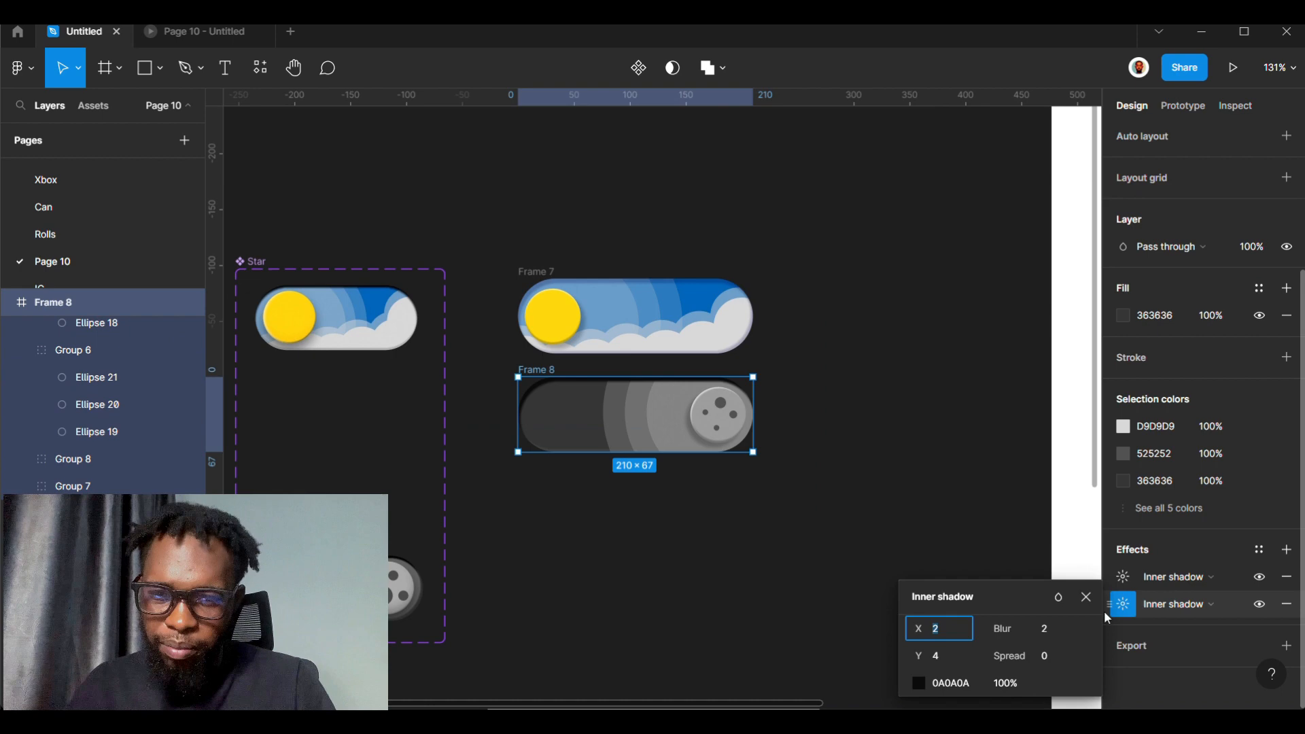
left_click(1123, 577)
left_click(1005, 669)
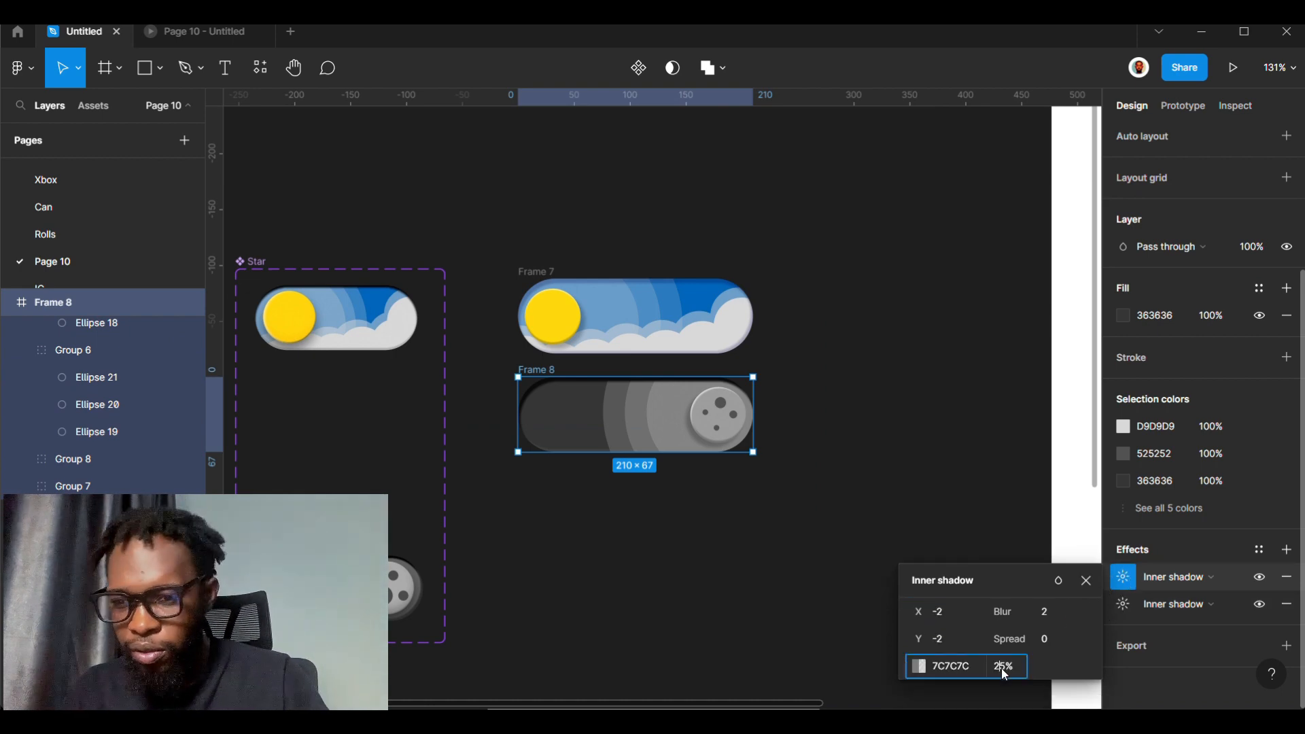
type("100")
key("Return")
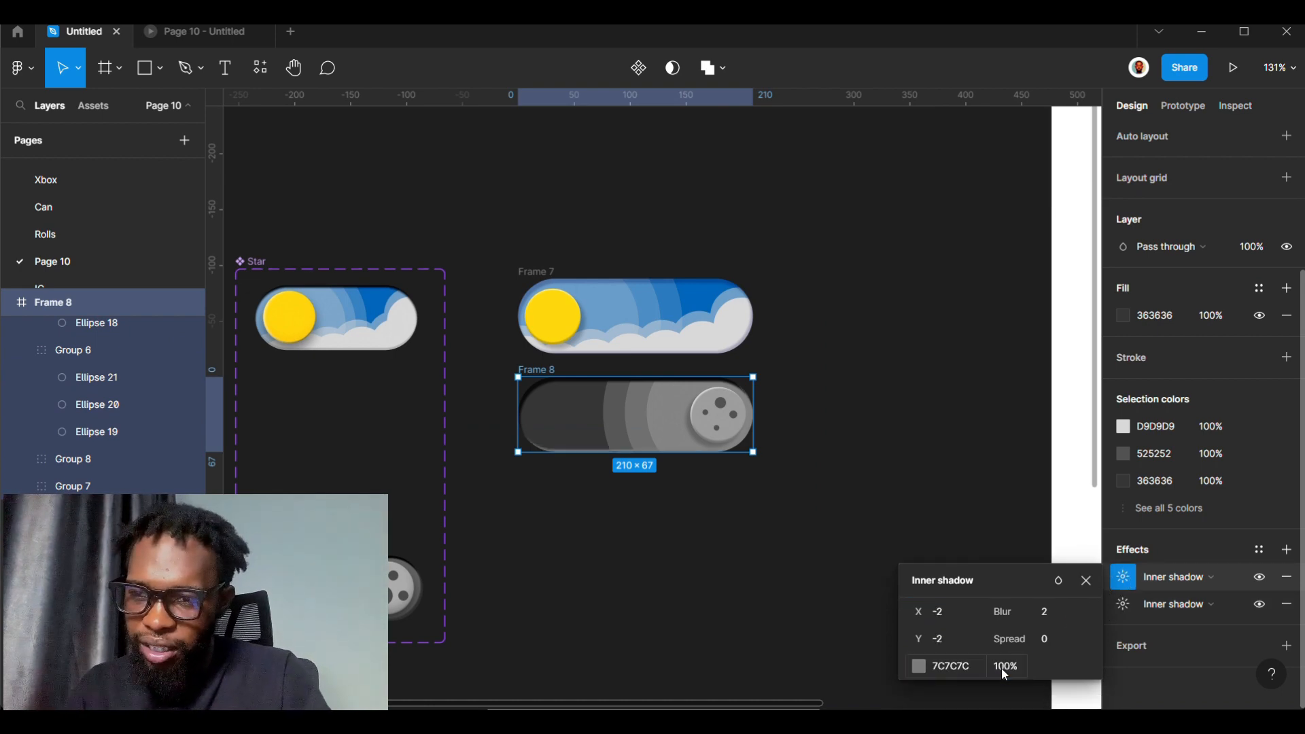
key("Escape")
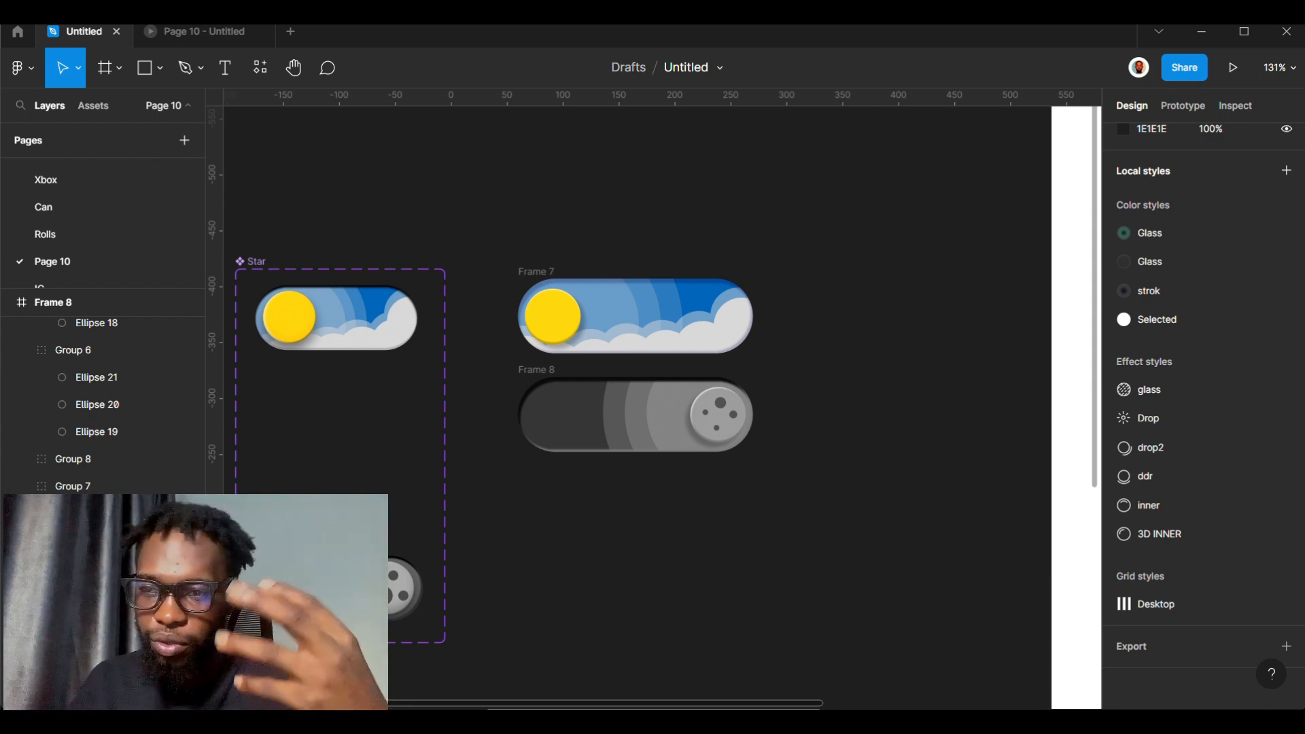
- Move the night frame straight down to about Y -298, widening the gap below the day frame
left_click(536, 369)
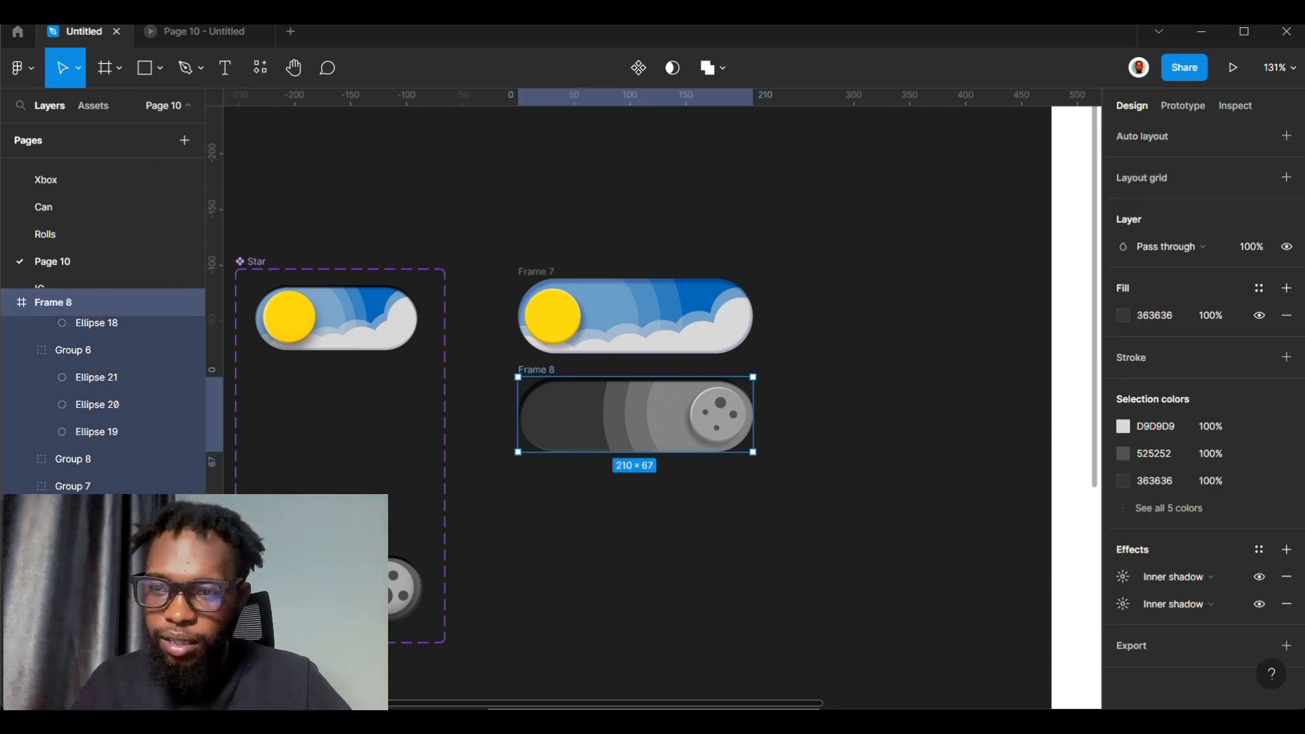
scroll(663, 408, "down", 1)
scroll(663, 408, "right", 3)
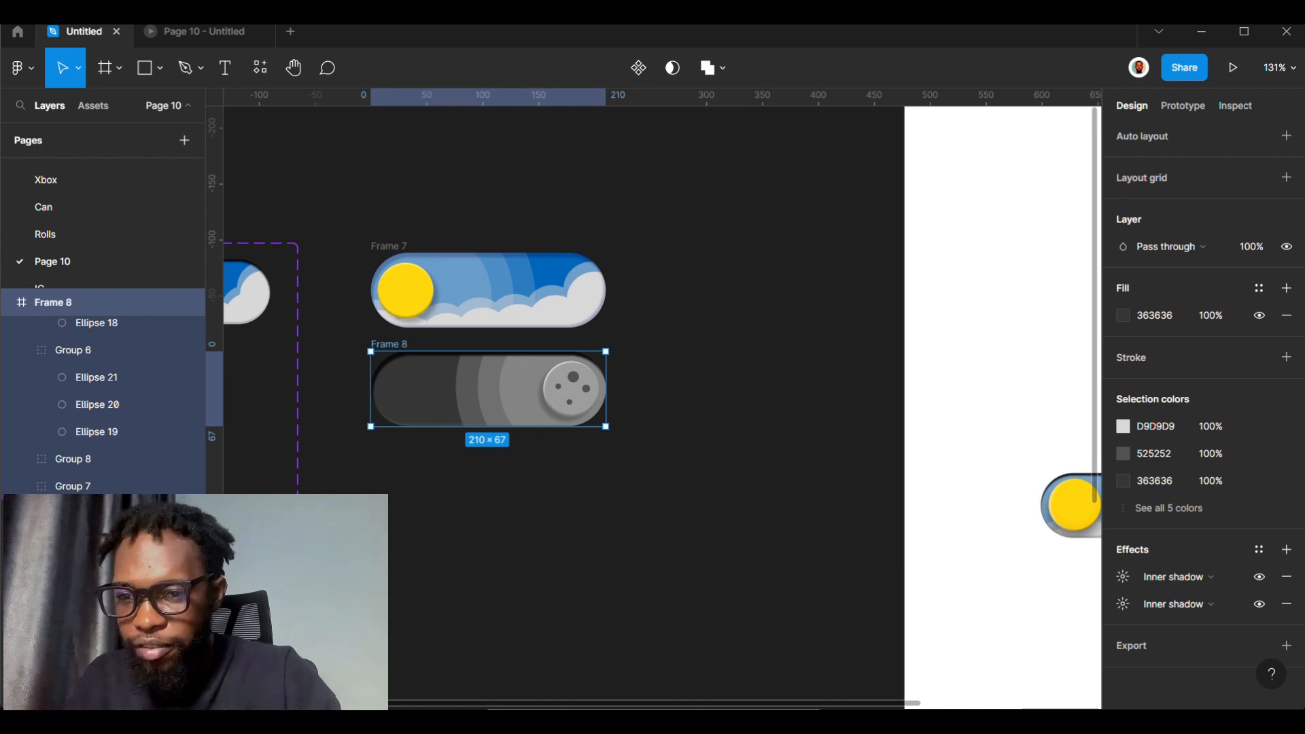
mouse_move(917, 721)
scroll(663, 408, "down", 2)
scroll(662, 408, "up", 4)
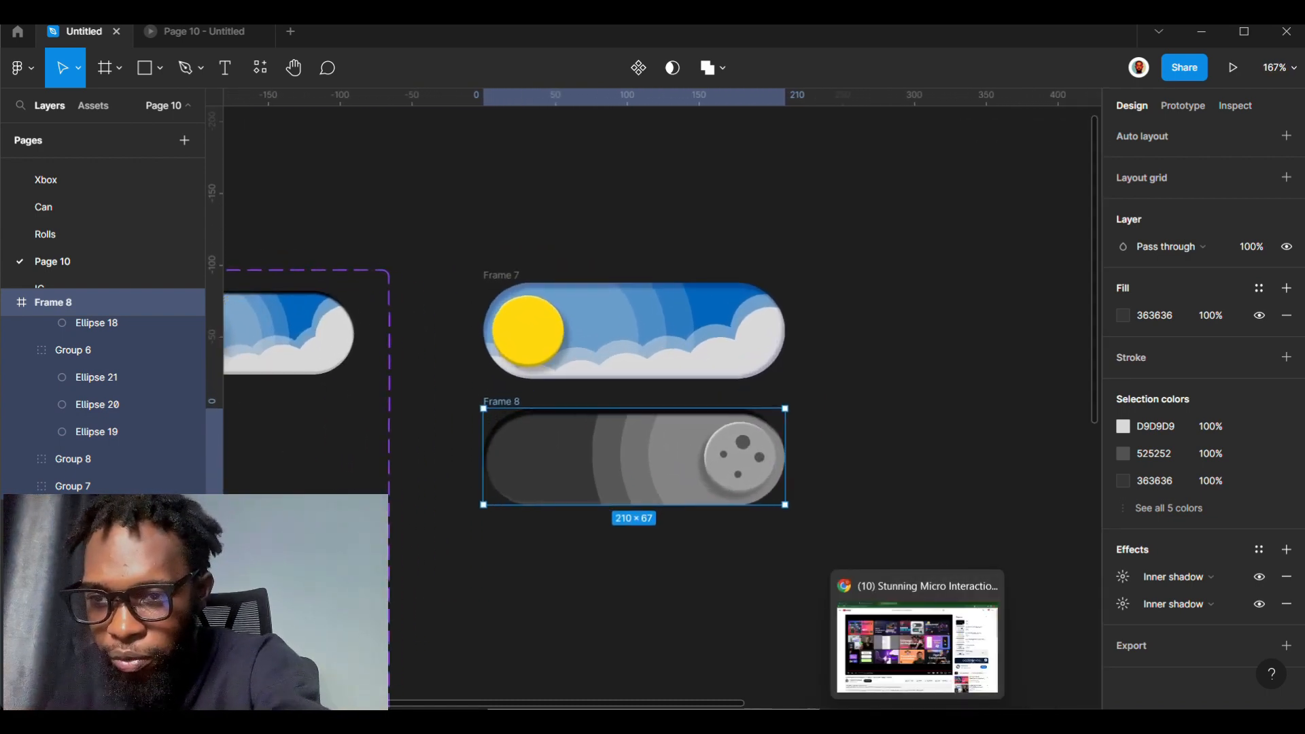
scroll(663, 407, "up", 2)
scroll(662, 408, "down", 1)
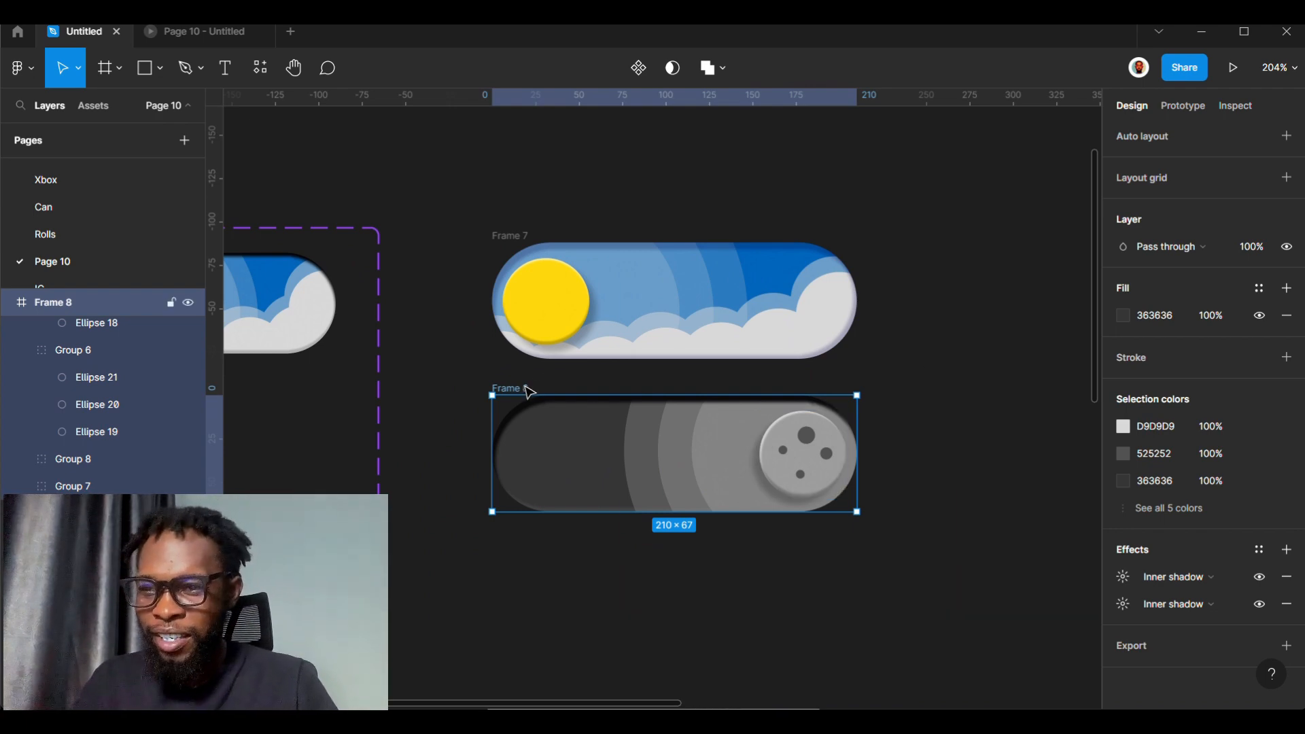
left_click_drag(530, 392, 525, 427)
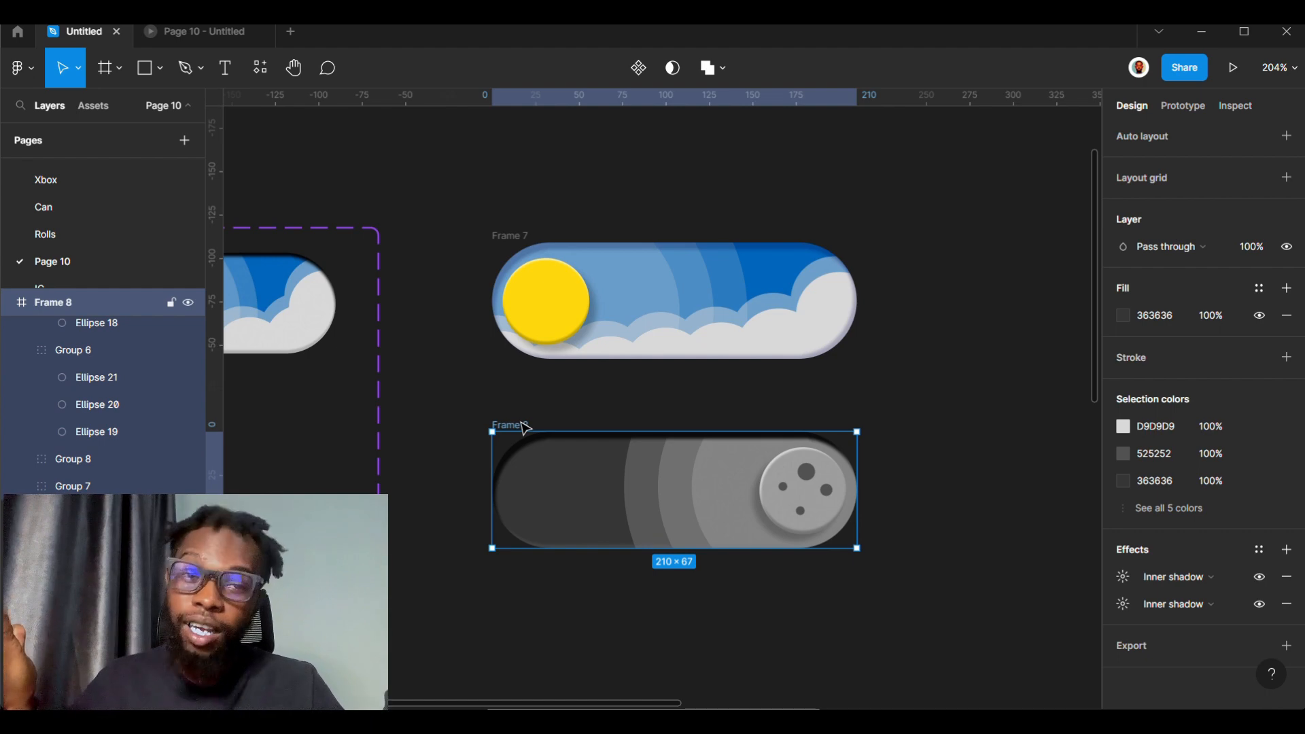
- Run the Iconduck plugin, search it for STAR and keep its window clear of the toggle frames
left_click(938, 388)
right_click(940, 389)
mouse_move(982, 527)
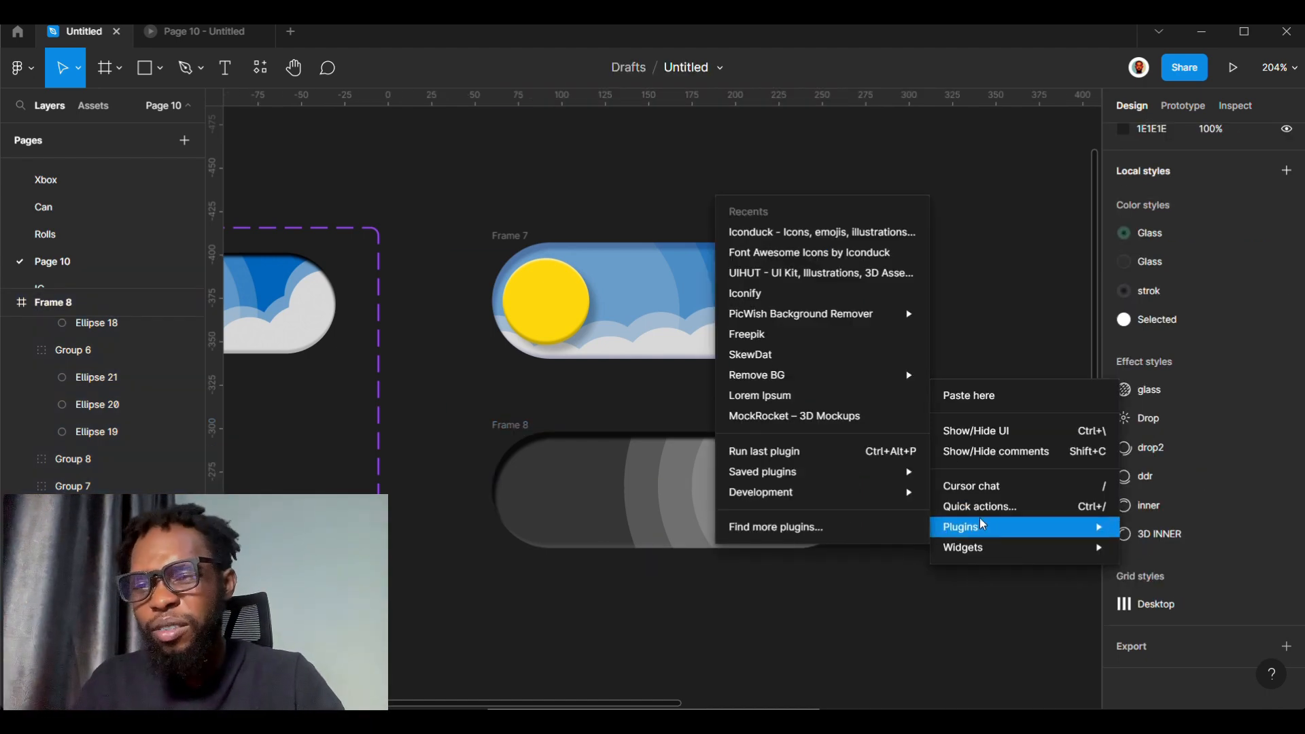
left_click(813, 234)
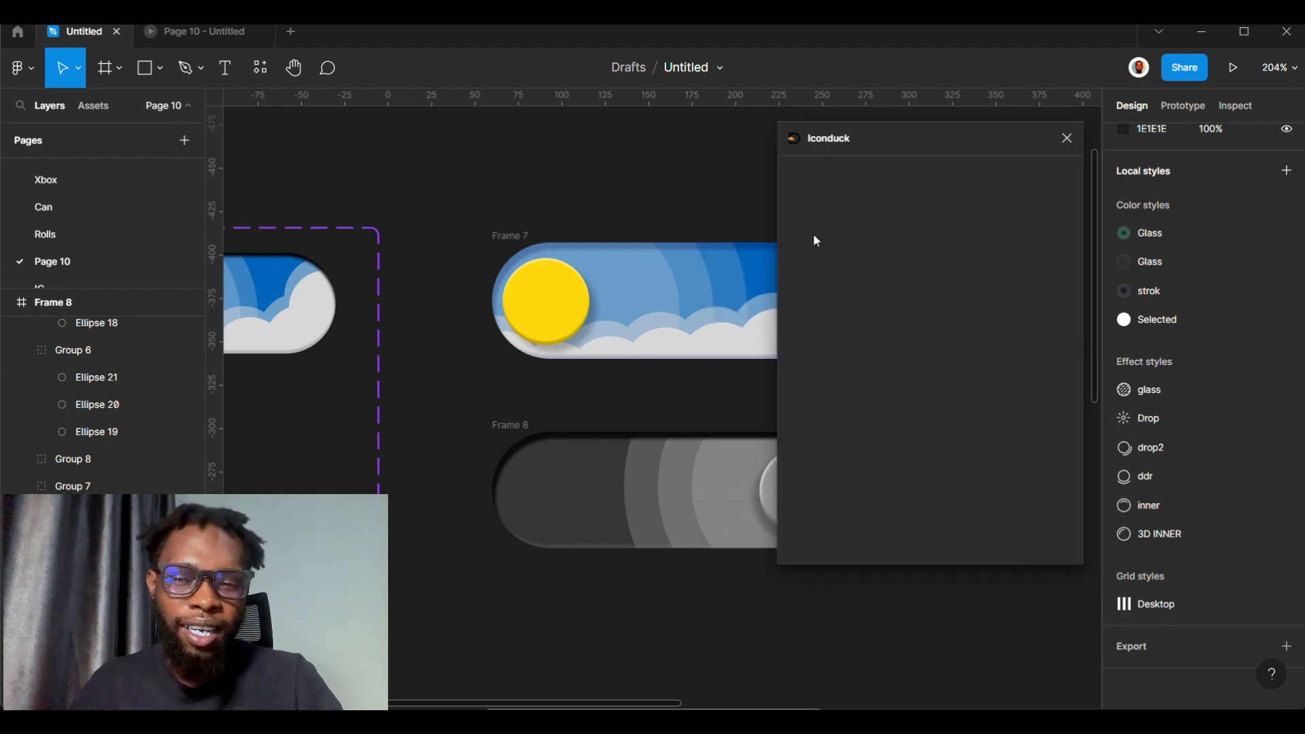
type("s")
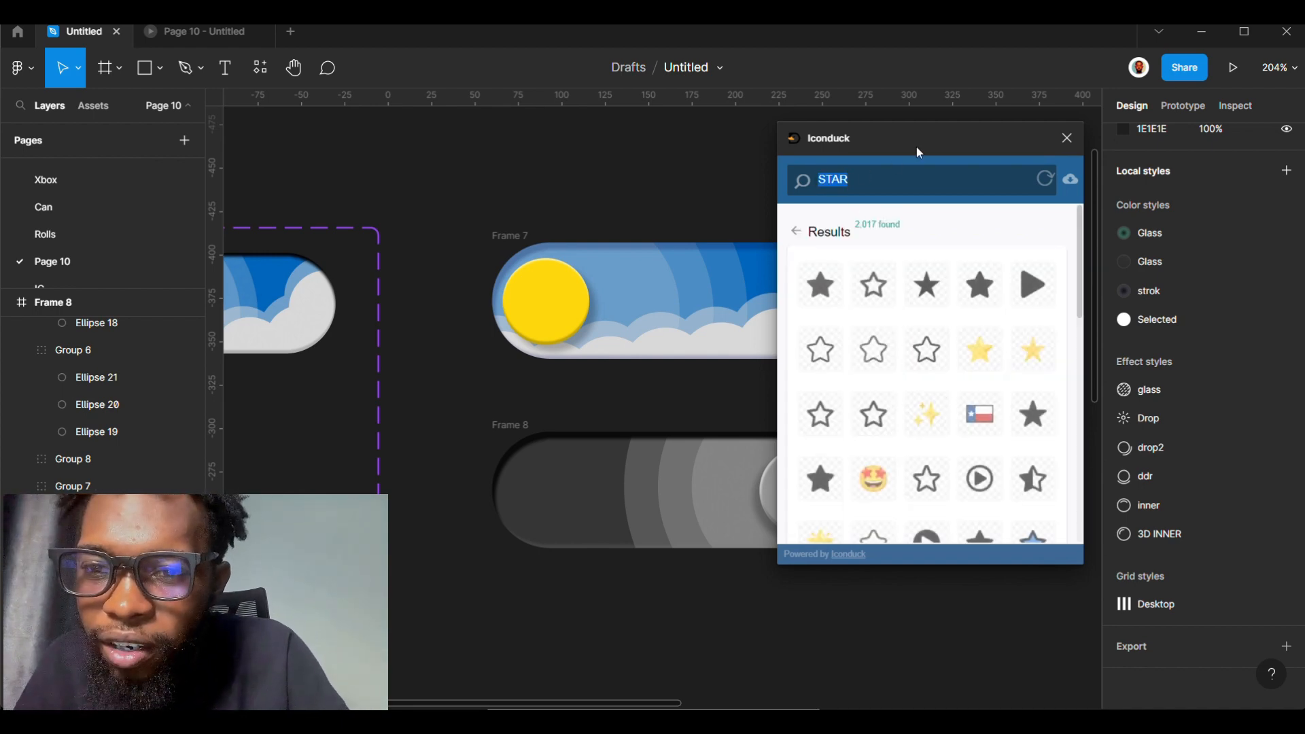
left_click_drag(917, 150, 988, 125)
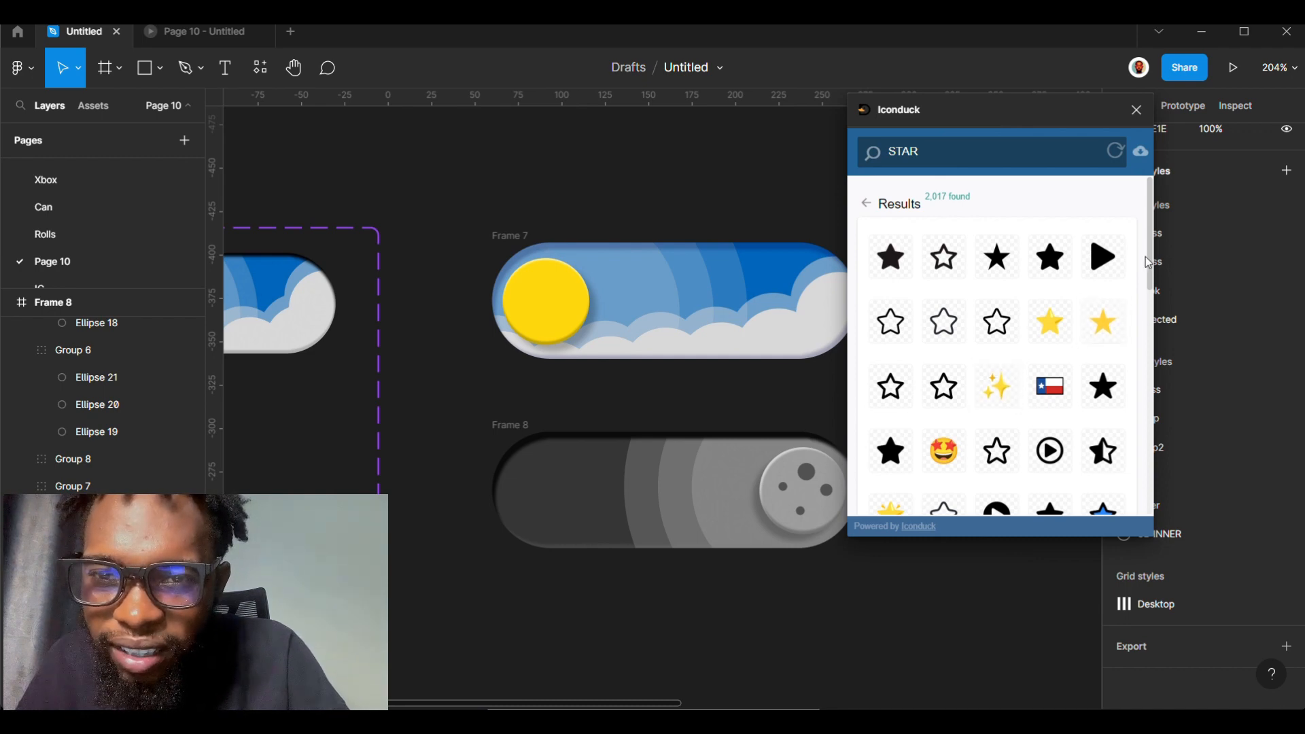
- Insert the black sparkles icon from the star results into the dark part of the night frame and close Iconduck
left_click_drag(1152, 275, 1133, 362)
scroll(1133, 362, "down", 2)
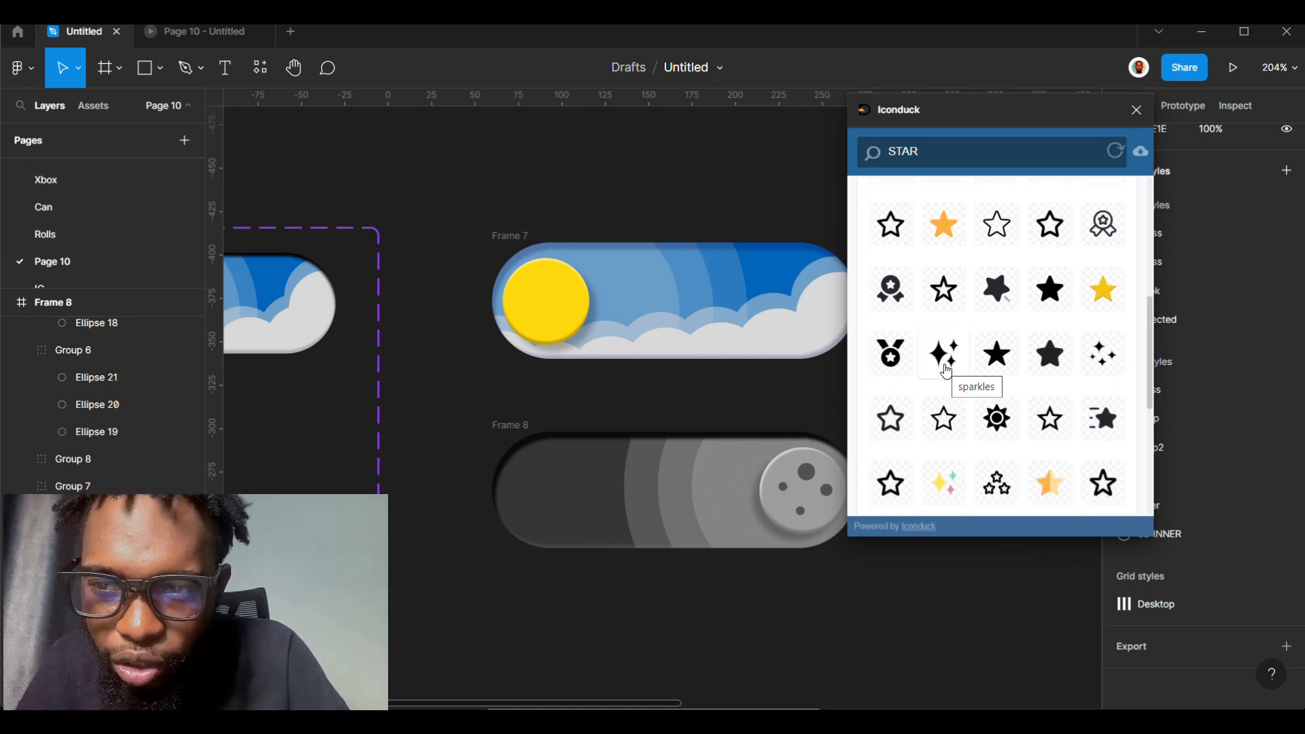
left_click_drag(946, 371, 587, 498)
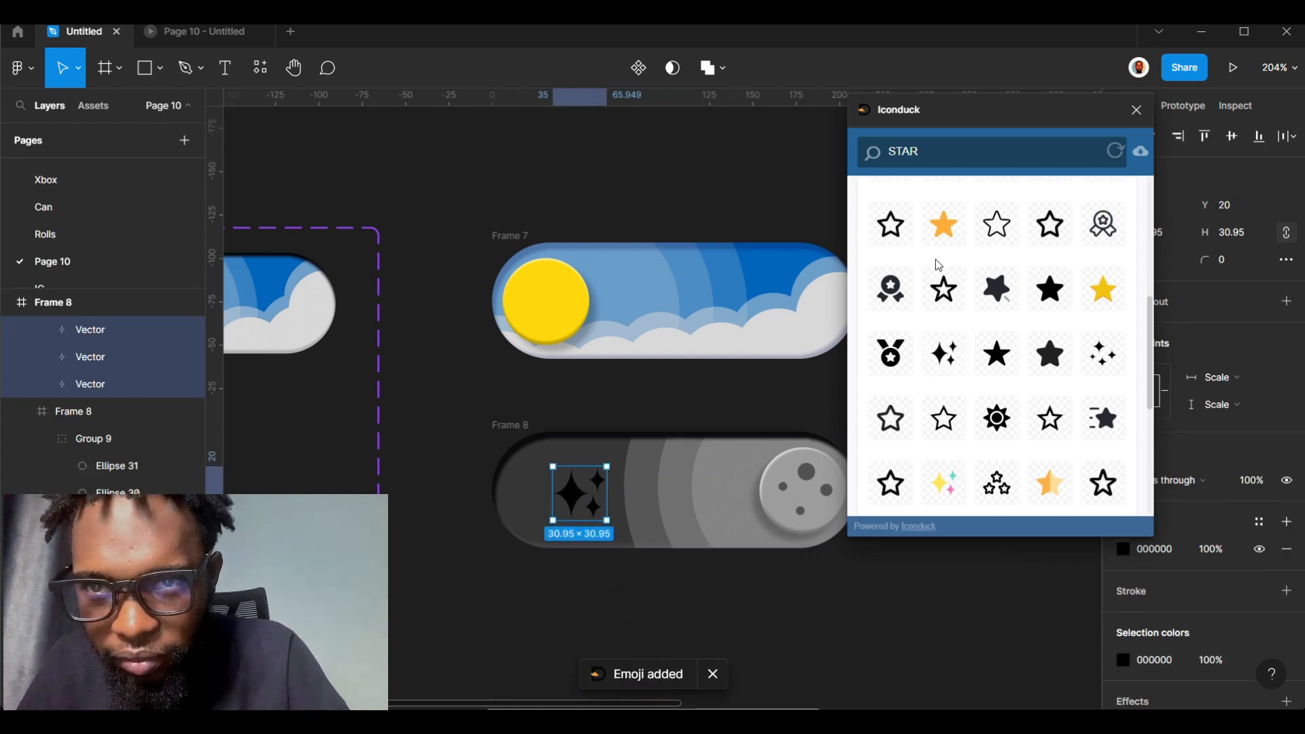
left_click(1136, 111)
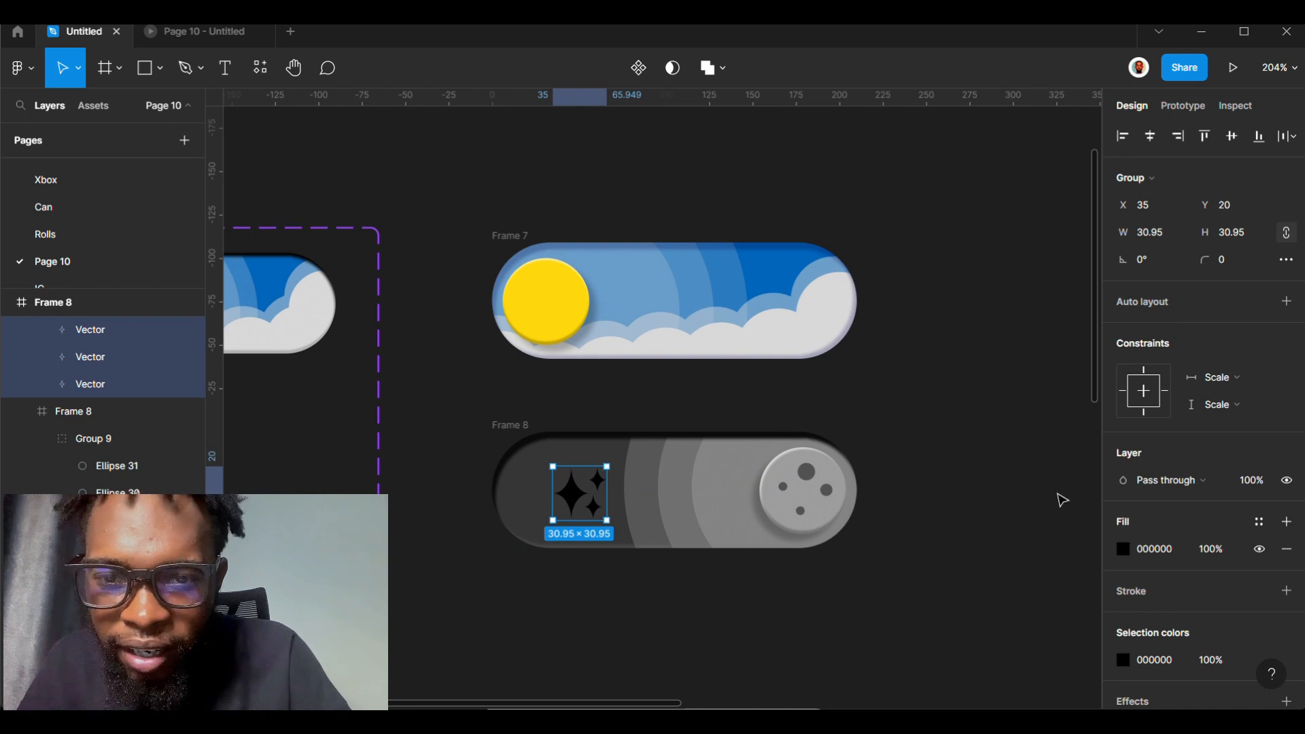
- Recolour the sparkles icon's fill to light grey B7B7B7
left_click(1119, 546)
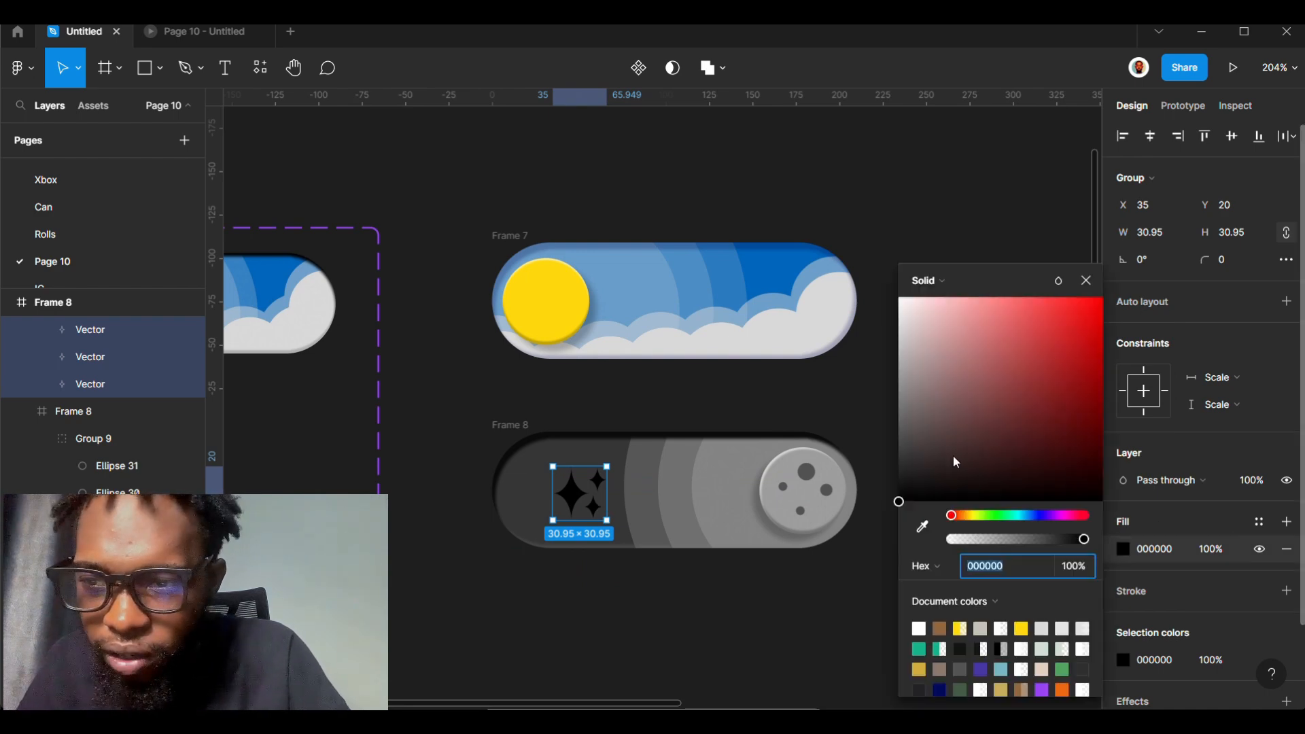
left_click_drag(953, 456, 791, 367)
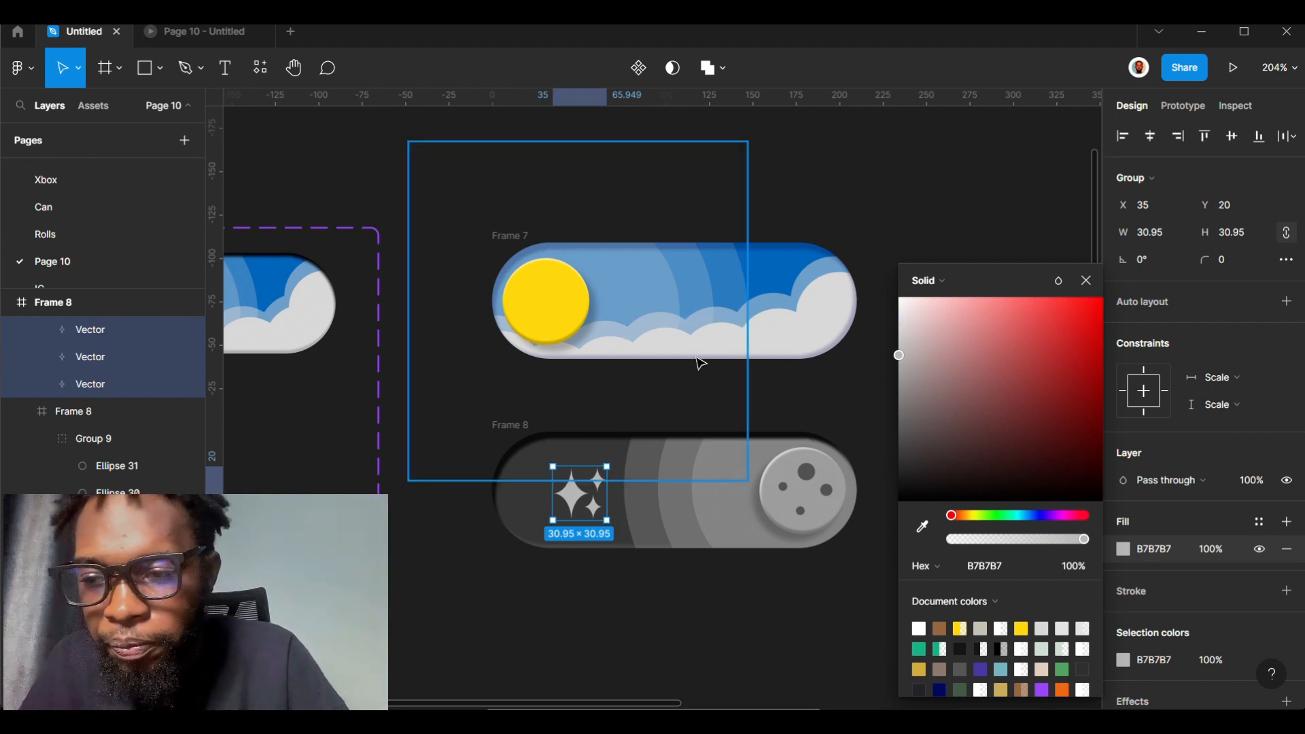
scroll(559, 548, "up", 6)
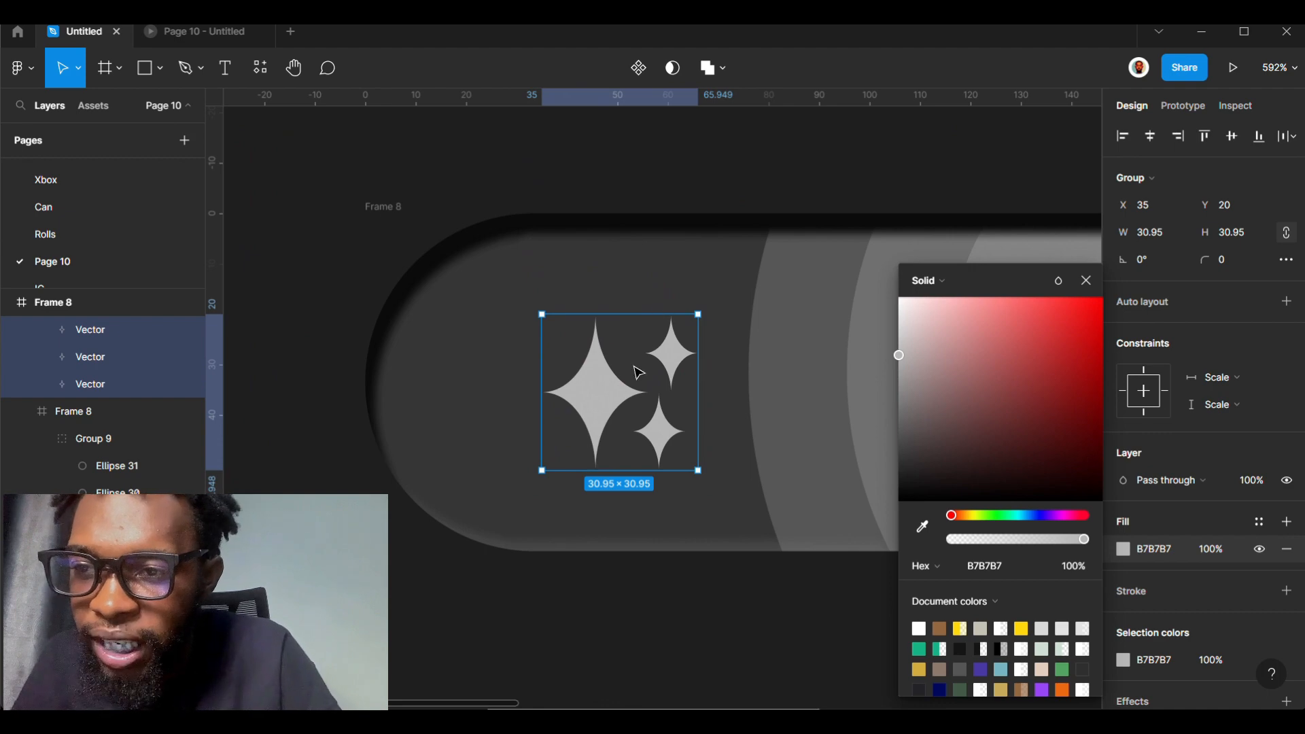
- Duplicate the large star of the sparkles icon and place the copy beside it at X 16, Y 20
double_click(612, 405)
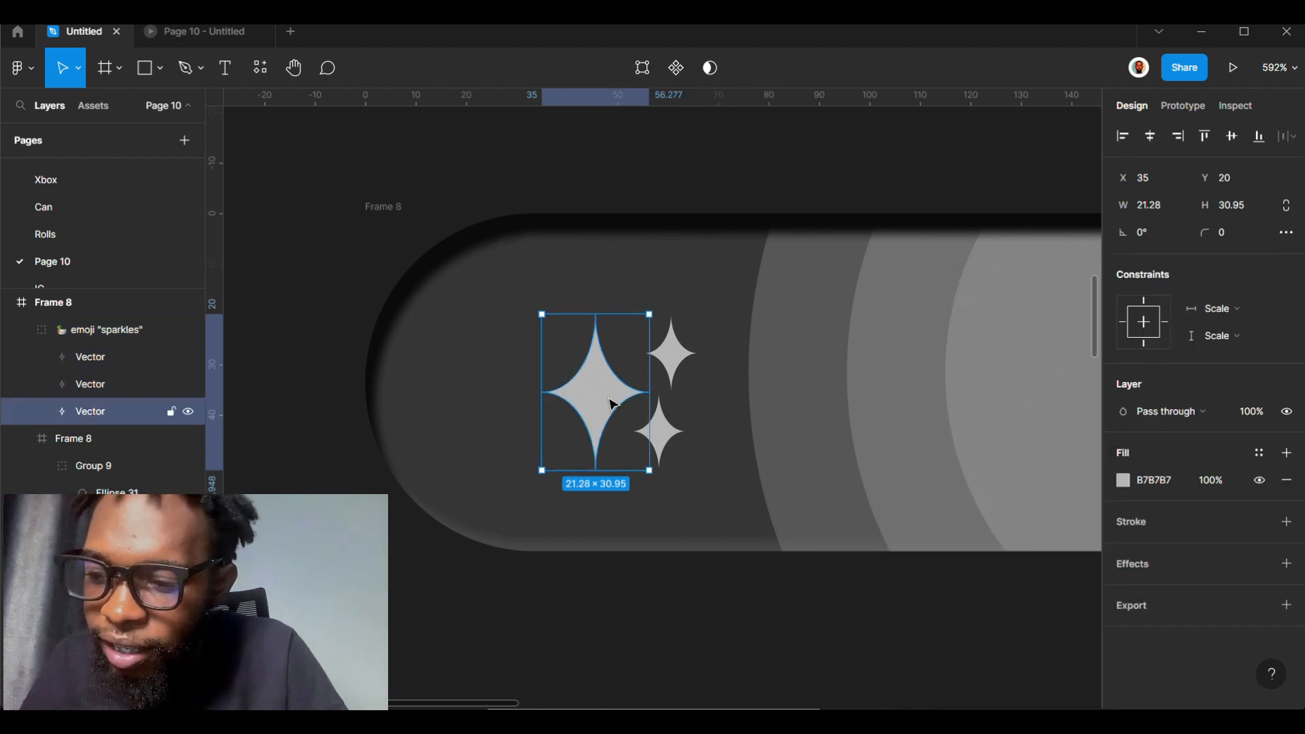
key("ctrl+d")
key("Left")
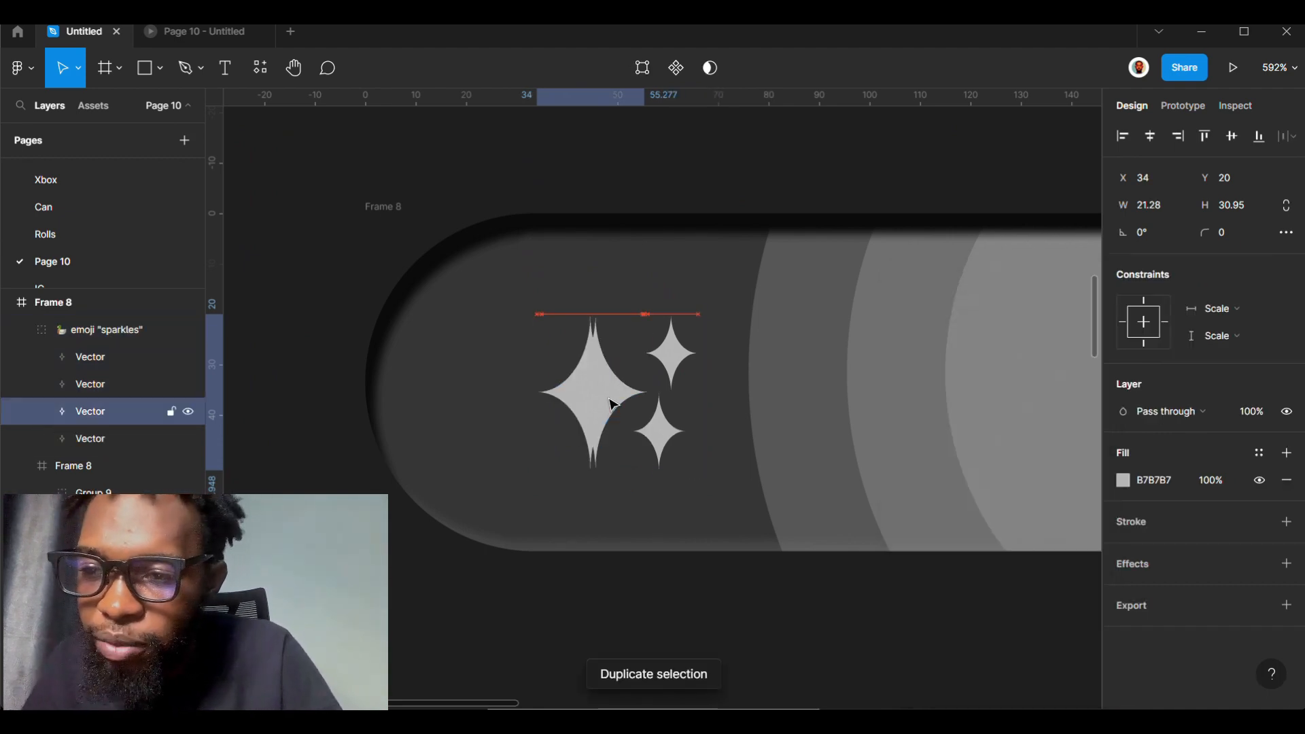
left_click_drag(612, 405, 521, 404)
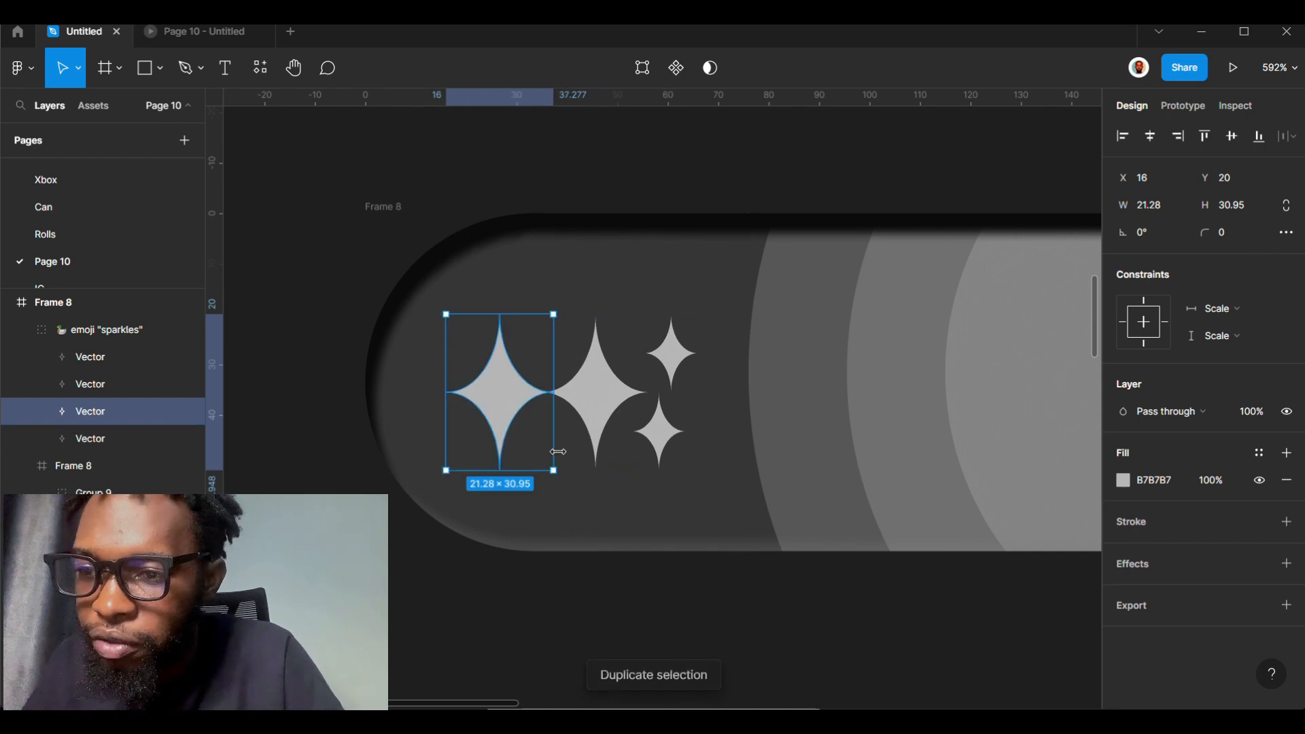
right_click(551, 479)
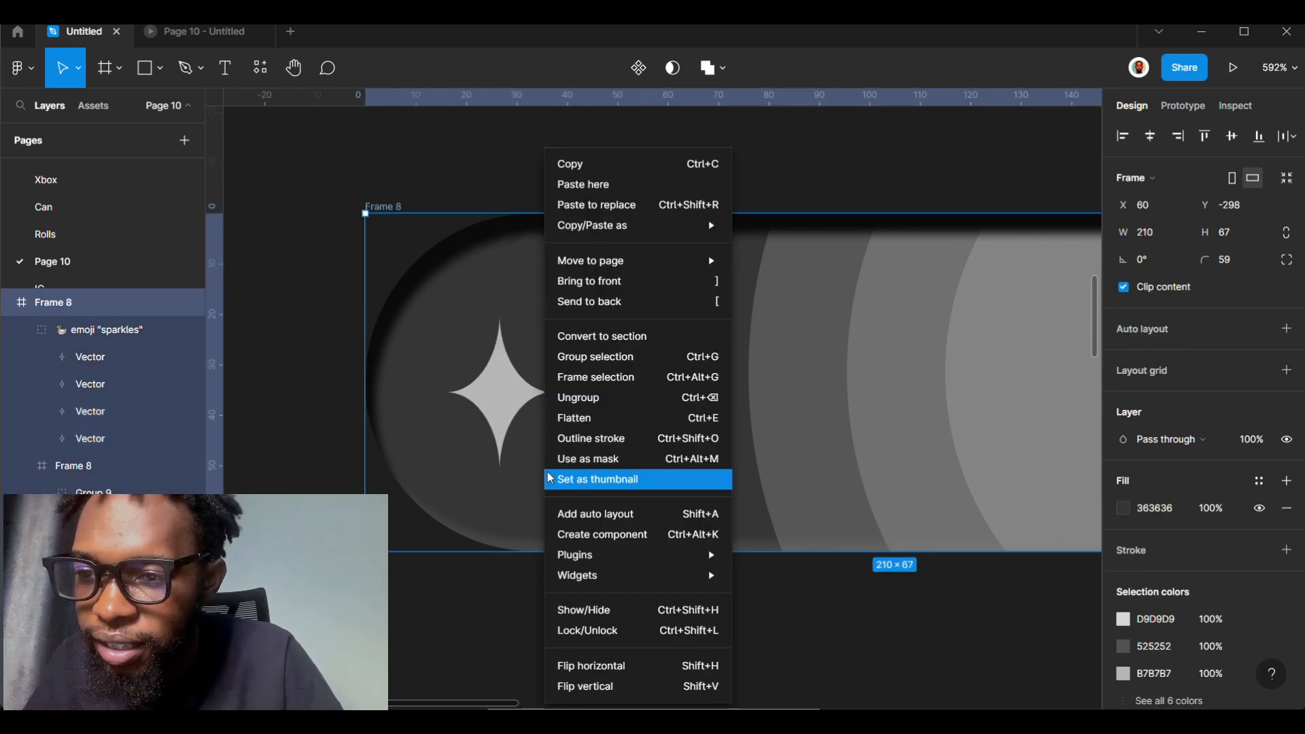
left_click(551, 479)
- Constrain the copied star's proportions and shrink it to a width of 5
left_click(509, 431)
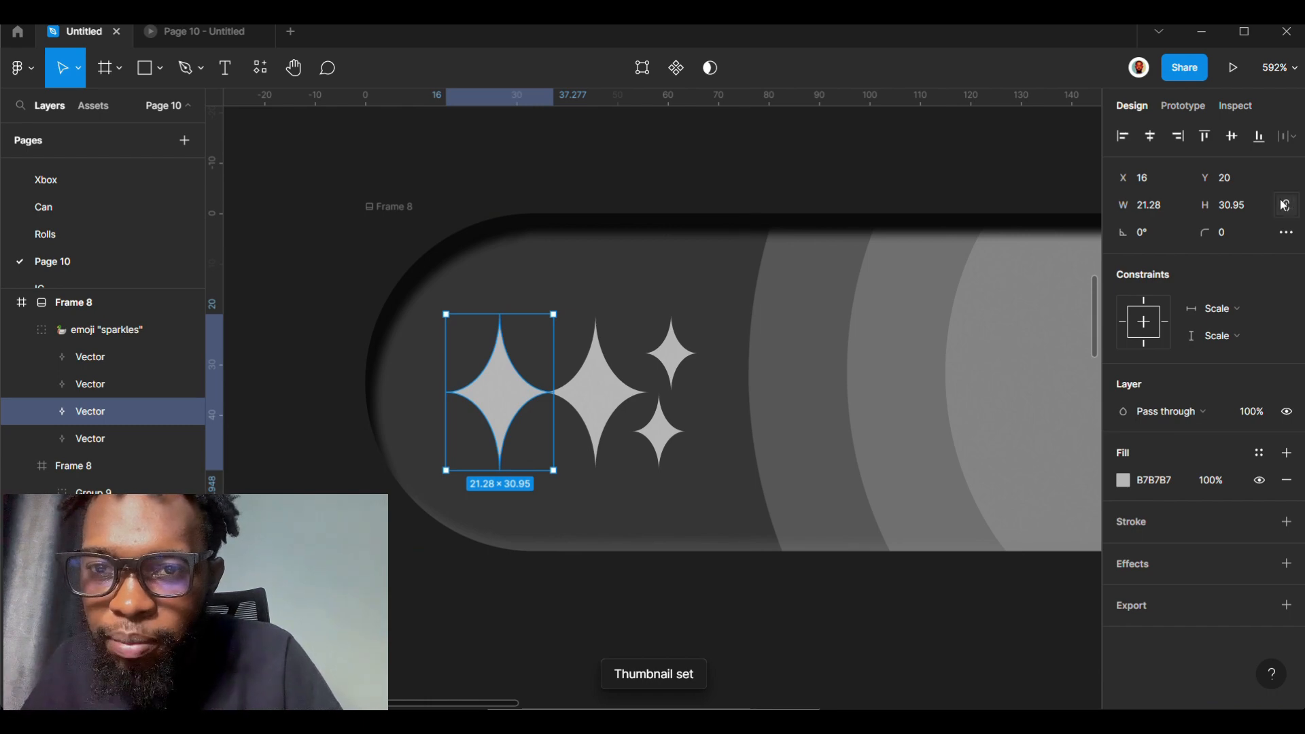
mouse_move(1120, 218)
left_mouse_down()
mouse_move(1096, 218)
mouse_move(1102, 227)
left_mouse_up()
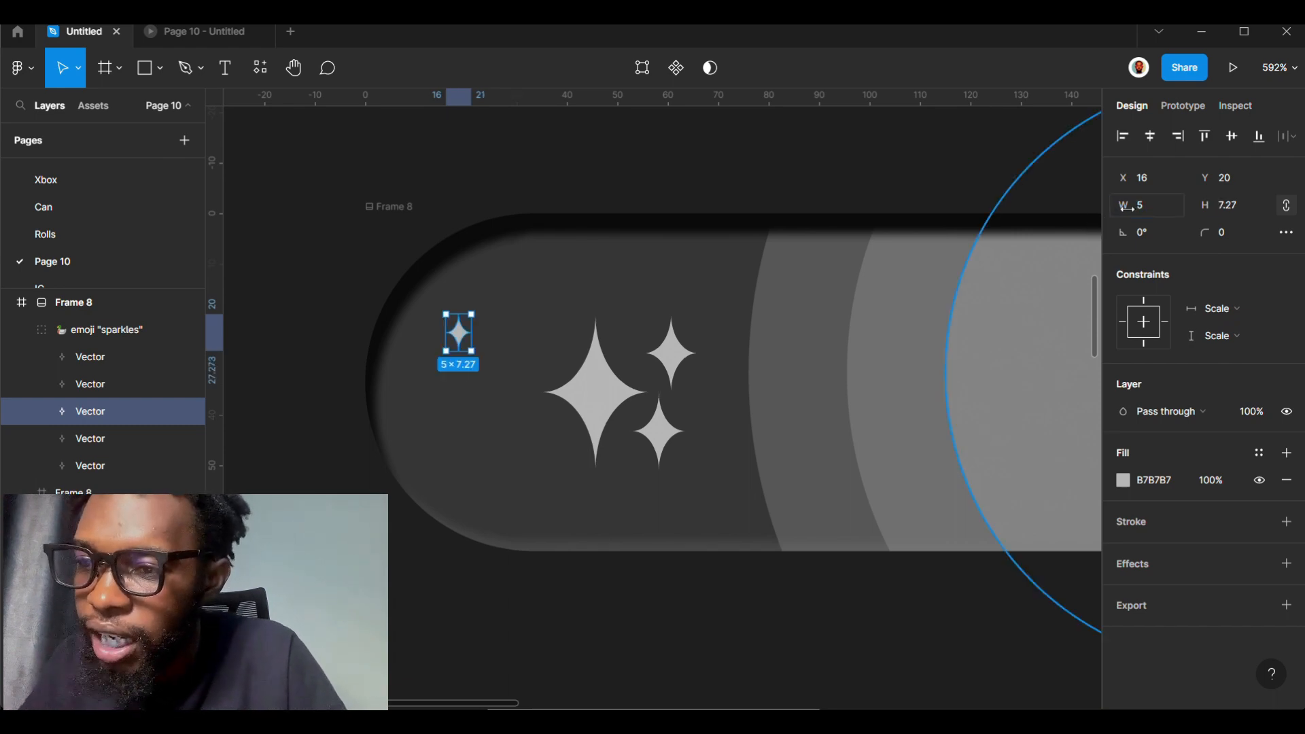
- Duplicate the small star, move the copy to X 27, Y 55 near the frame's lower edge, and enlarge it to a width of 8
key("ctrl+d")
key("Down")
key("Right")
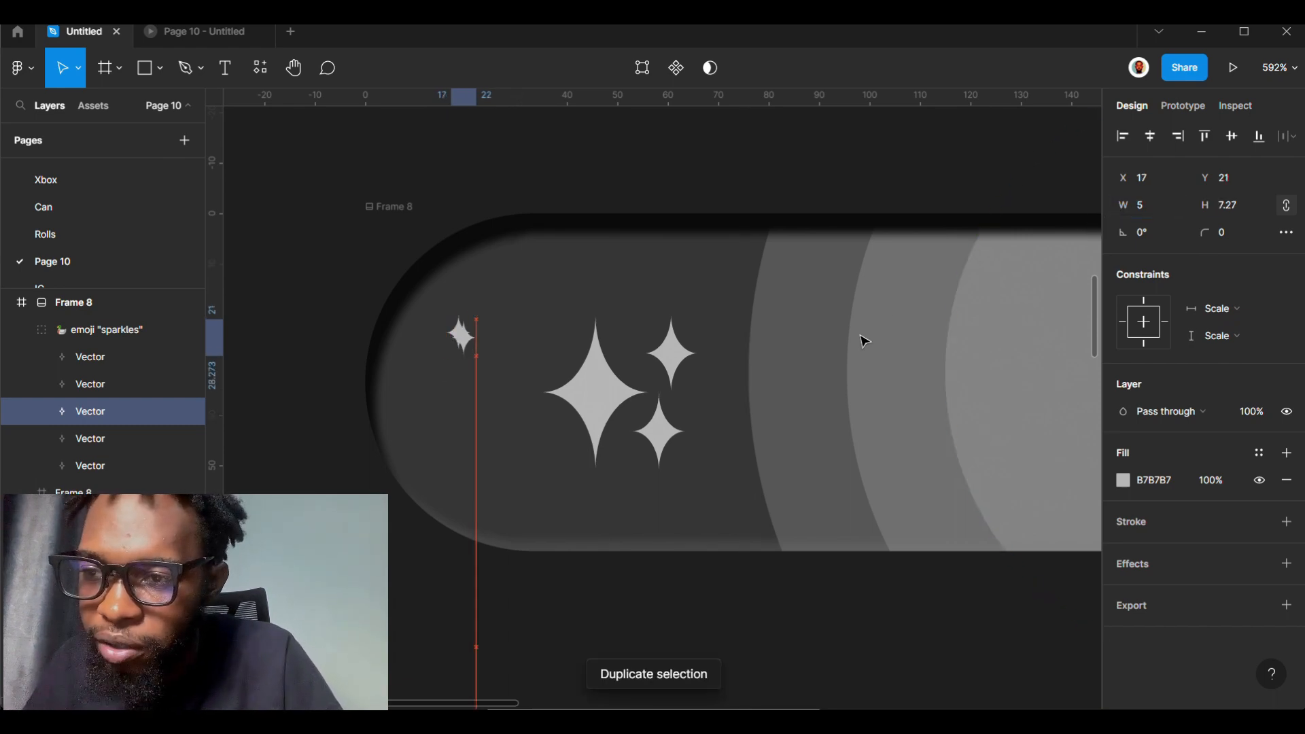
key("Down")
key("Down")
key("Down")
key("Down")
key("Down")
key("Down")
key("Down")
key("Down")
key("Down")
key("Down")
key("Down")
key("Down")
key("Down")
key("Down")
key("Down")
key("Down")
key("Down")
key("Down")
key("Down")
key("Down")
key("Right")
key("Right")
key("Right")
key("Right")
key("Right")
key("Right")
key("Right")
key("Right")
key("Right")
key("Right")
key("Right")
key("Right")
key("Right")
key("Right")
key("Right")
key("Right")
key("Right")
key("Right")
key("Right")
key("Right")
key("Left")
key("Left")
key("Down")
key("Down")
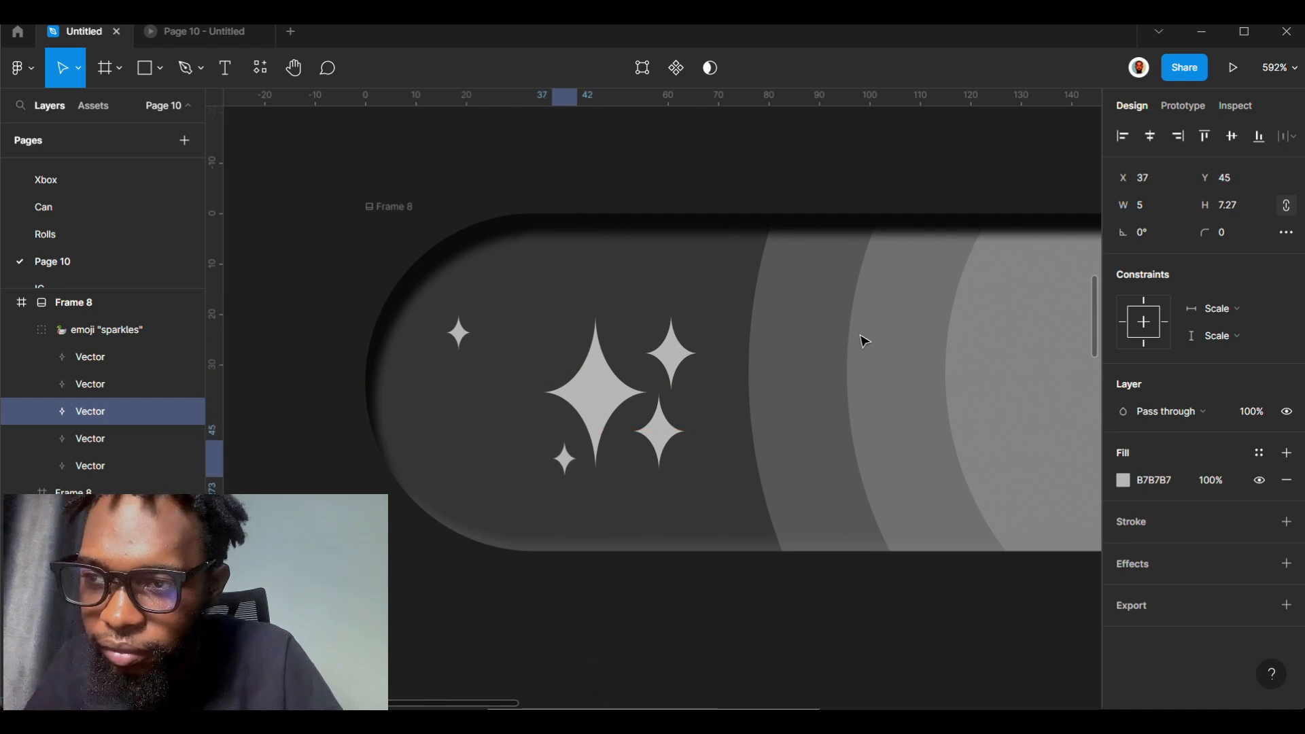
key("shift+Left")
key("shift+Down")
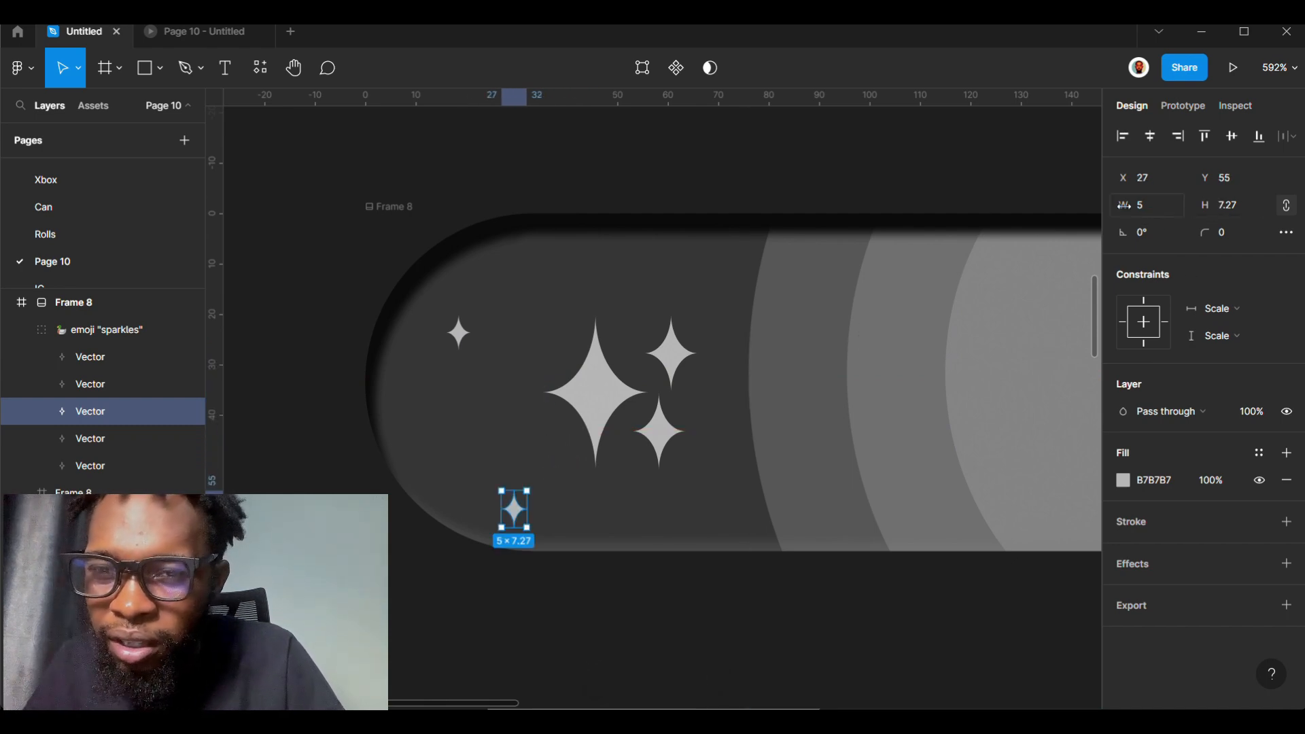
left_click_drag(1125, 205, 1128, 212)
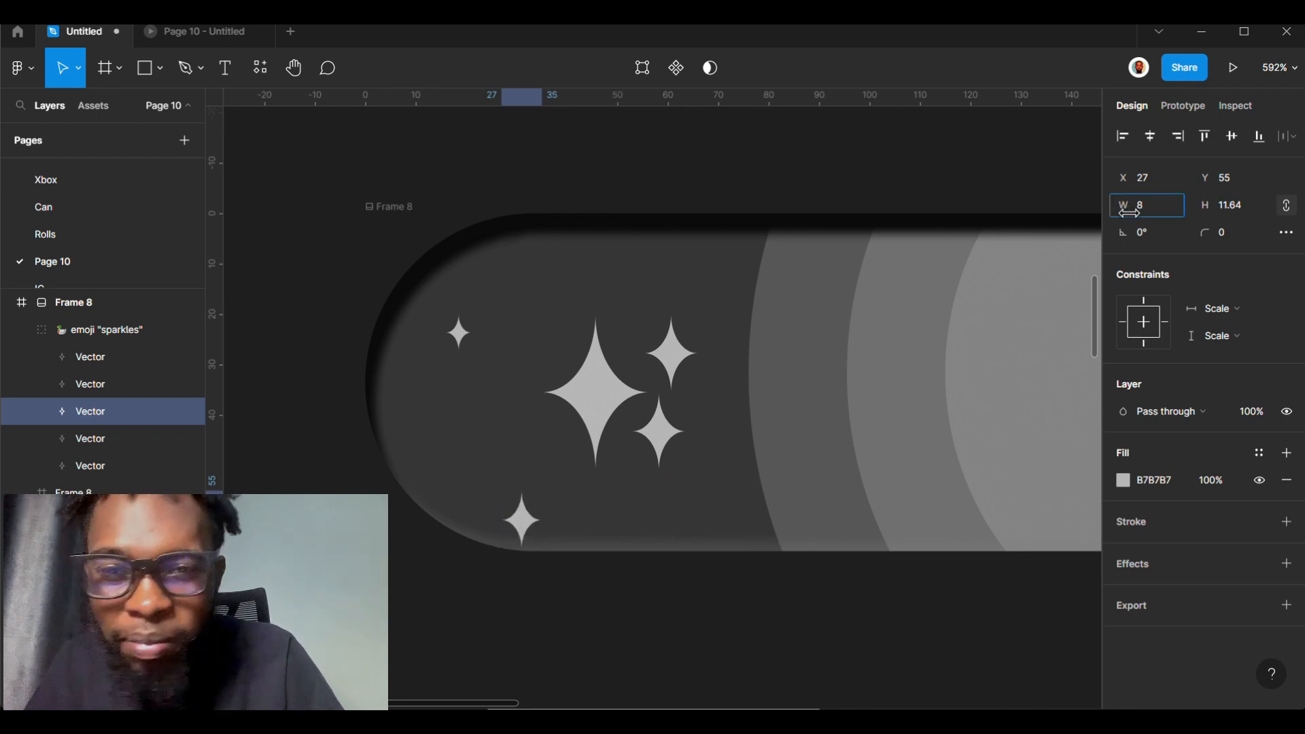
- Duplicate the width-8 star, place the copy at X 38, Y 10 above the large star, and shrink it to 4 × 4
key("ctrl+d")
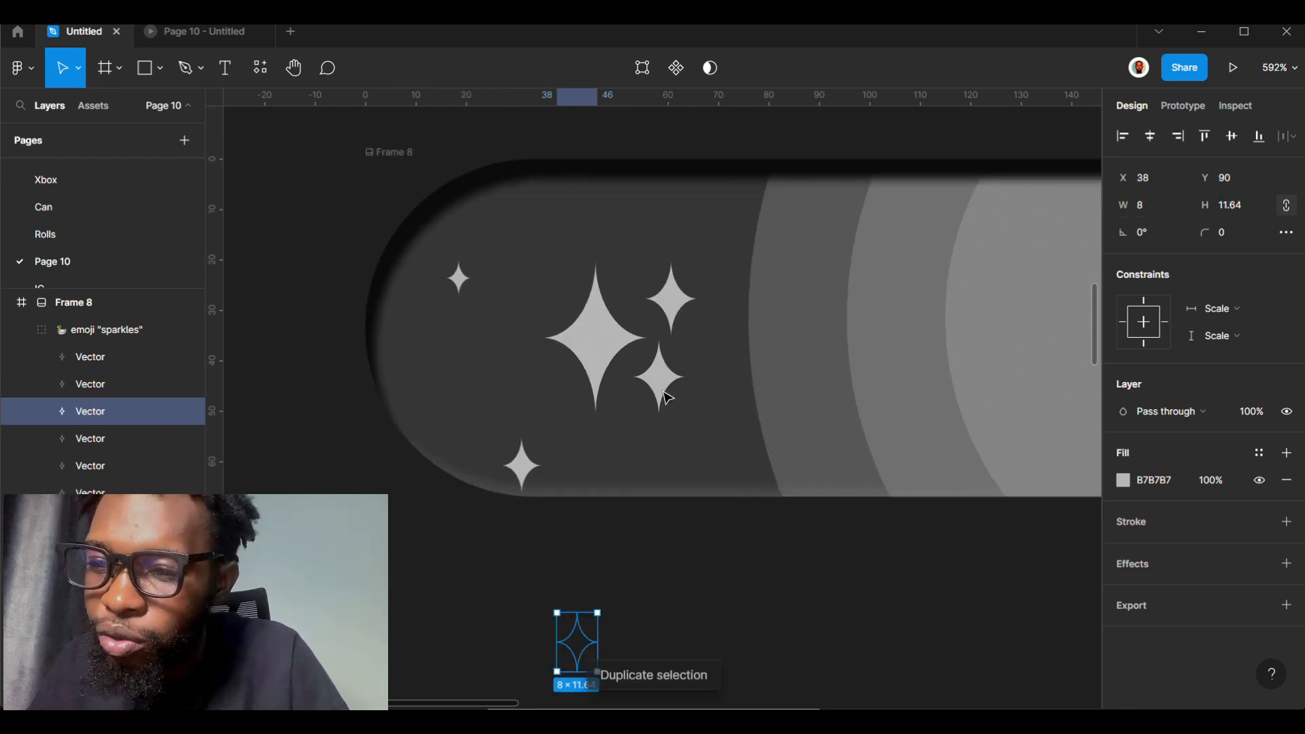
left_click_drag(574, 641, 551, 309)
key("ctrl+z")
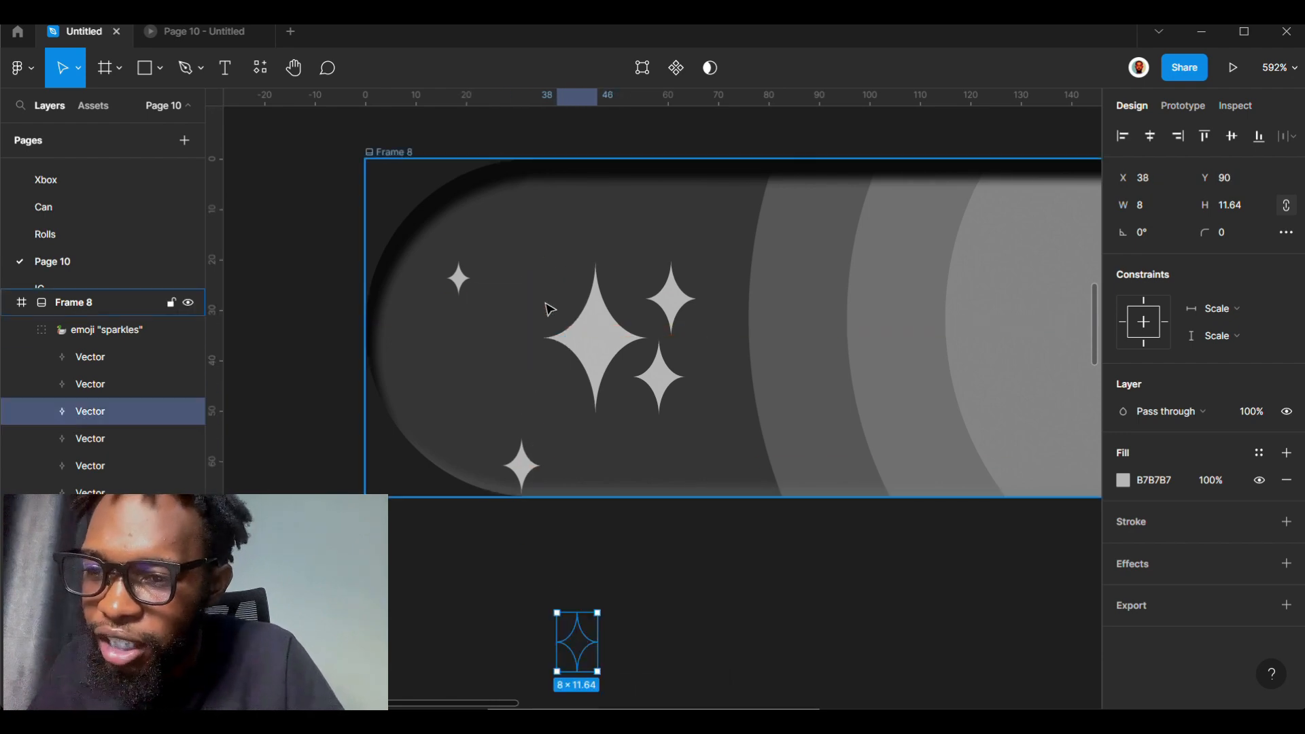
key("shift+Up")
key("shift+Up")
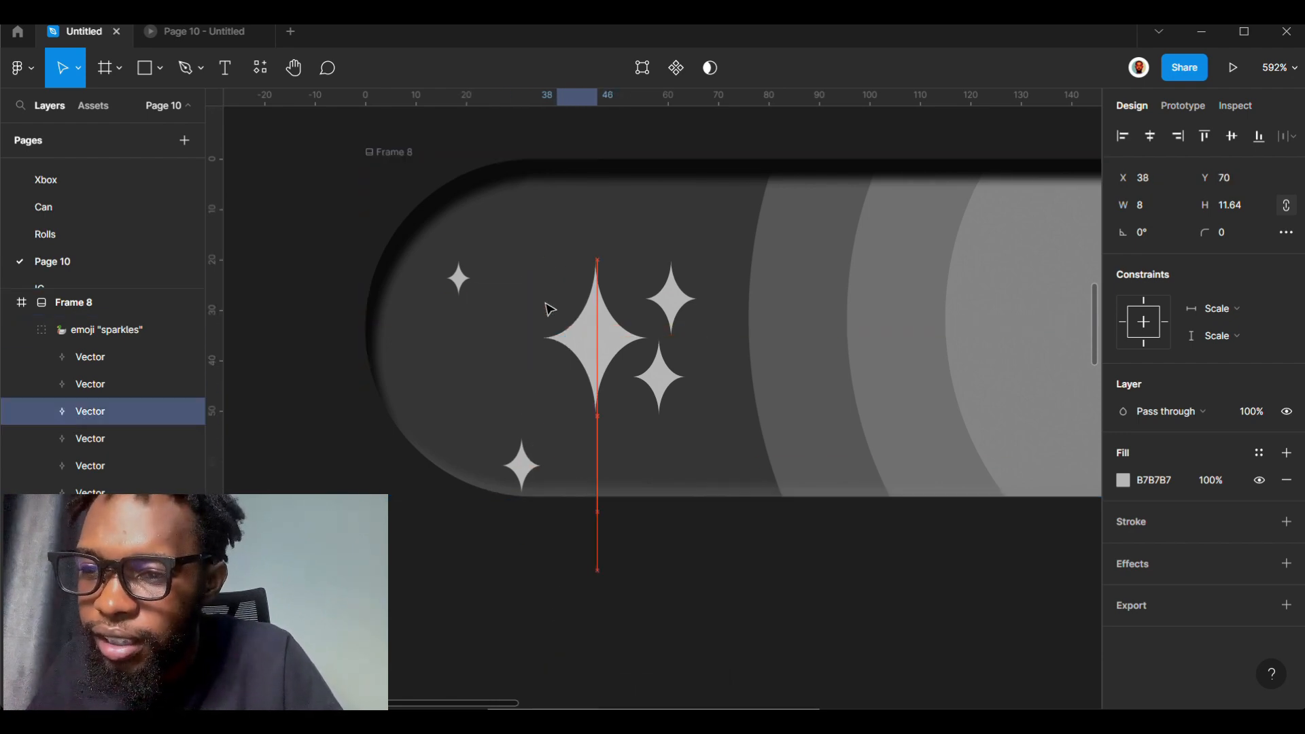
key("shift+Up")
key("shift+Up")
key("shift+Up")
key("shift+Up")
key("shift+Up")
key("shift+Up")
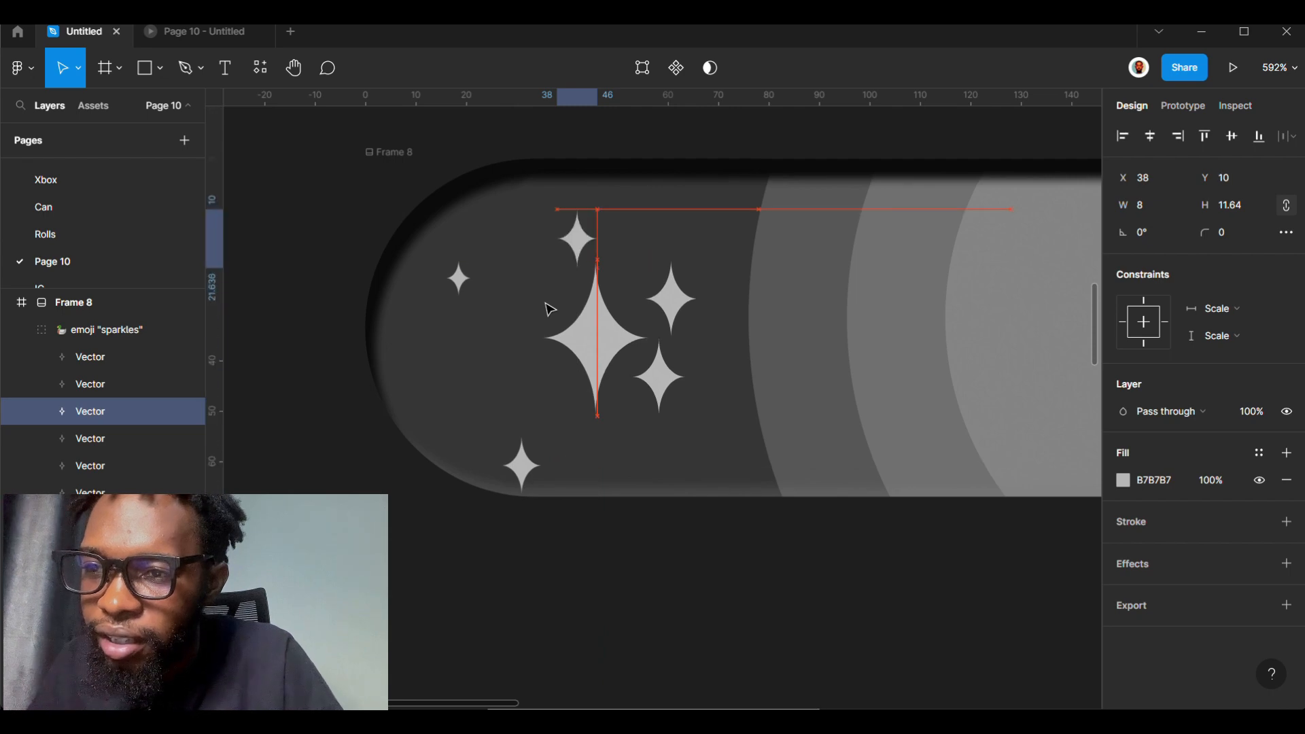
left_click(1130, 204)
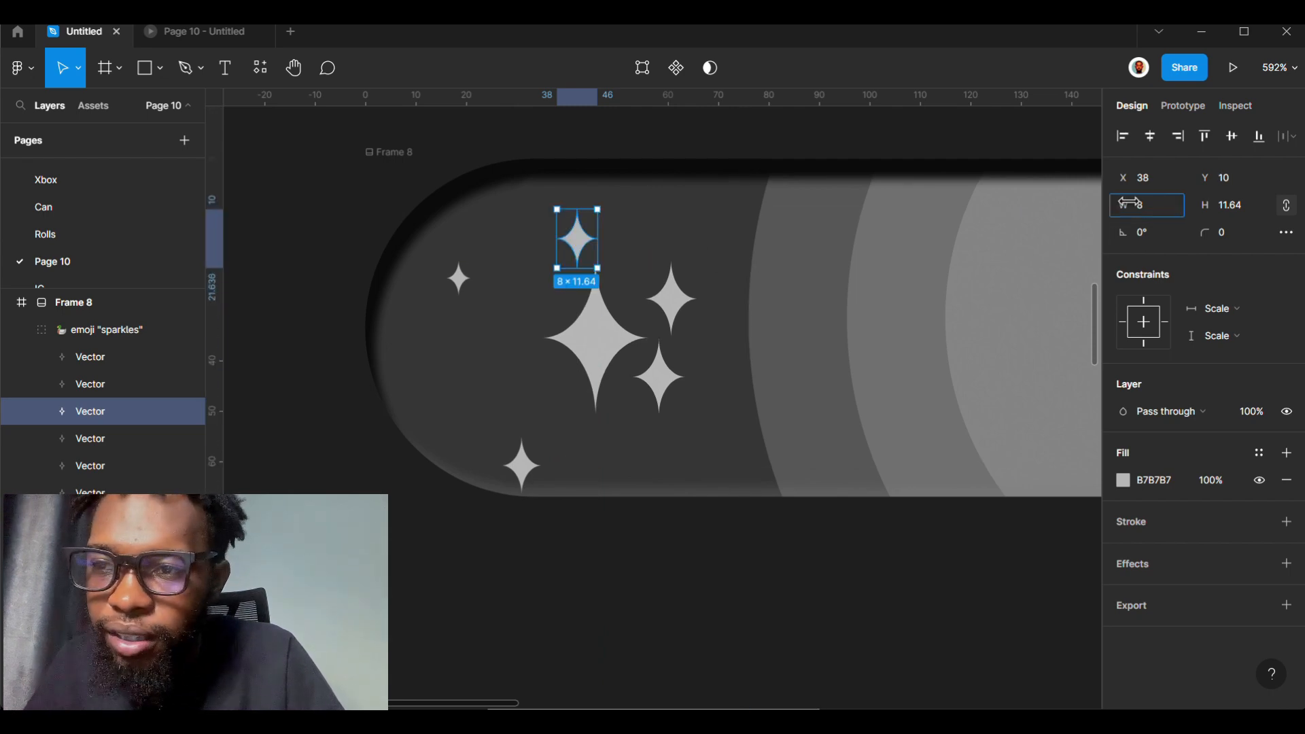
mouse_move(1128, 202)
left_mouse_down()
mouse_move(1112, 209)
mouse_move(1134, 203)
left_mouse_up()
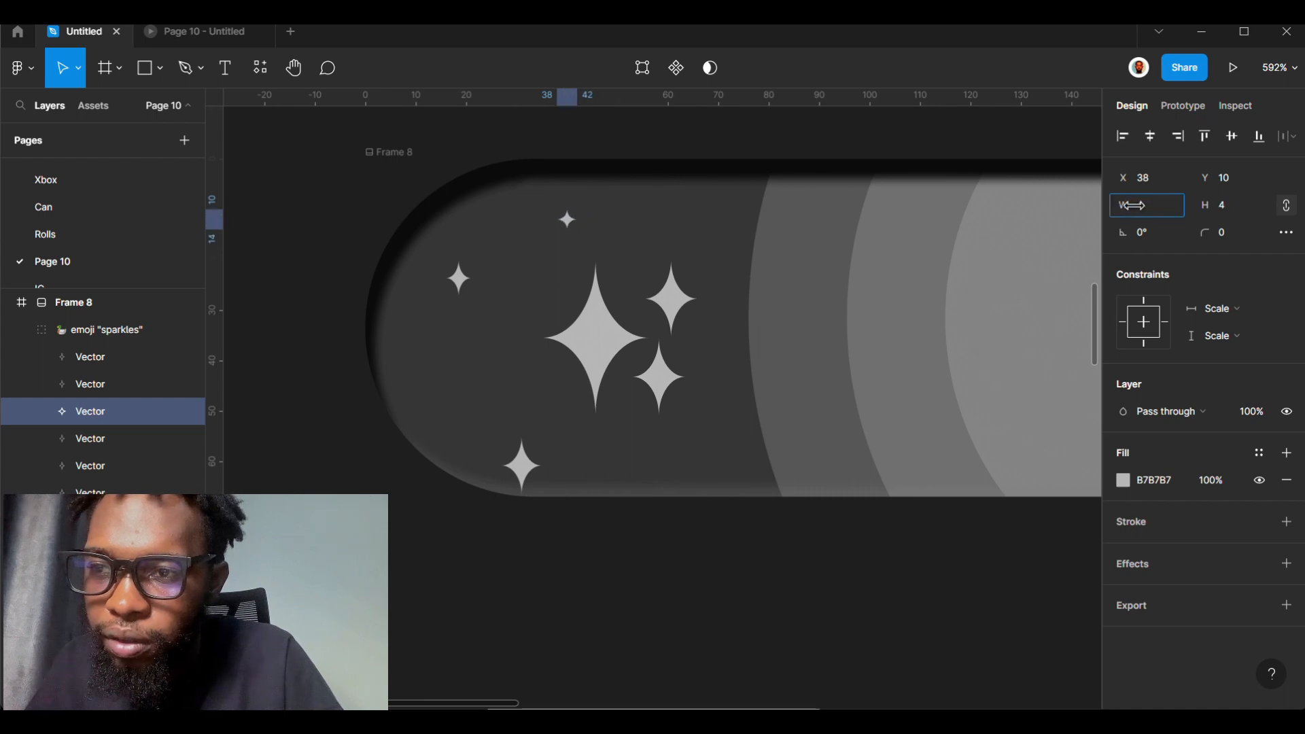
- Move the large star toward the night frame's rounded left end and the upper medium star to the upper edge beside the first grey band
left_click(600, 362)
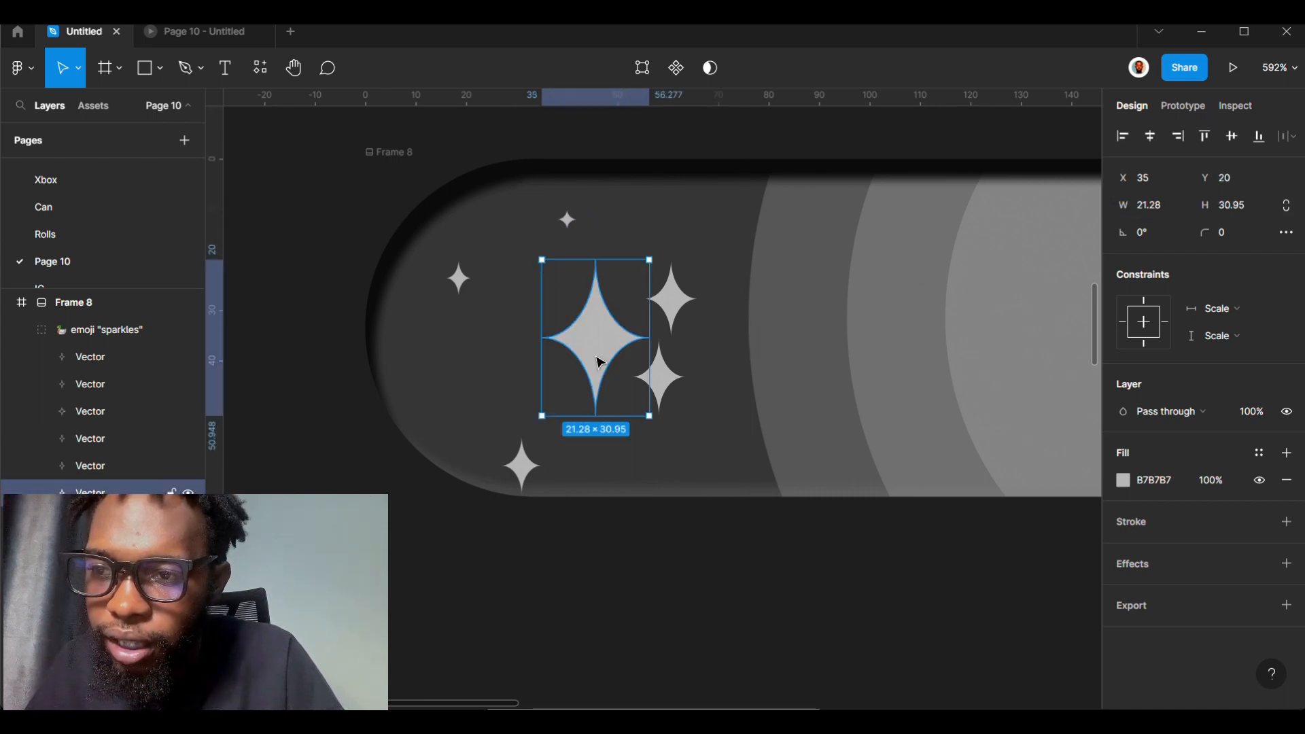
left_click_drag(599, 362, 499, 396)
left_click(673, 313)
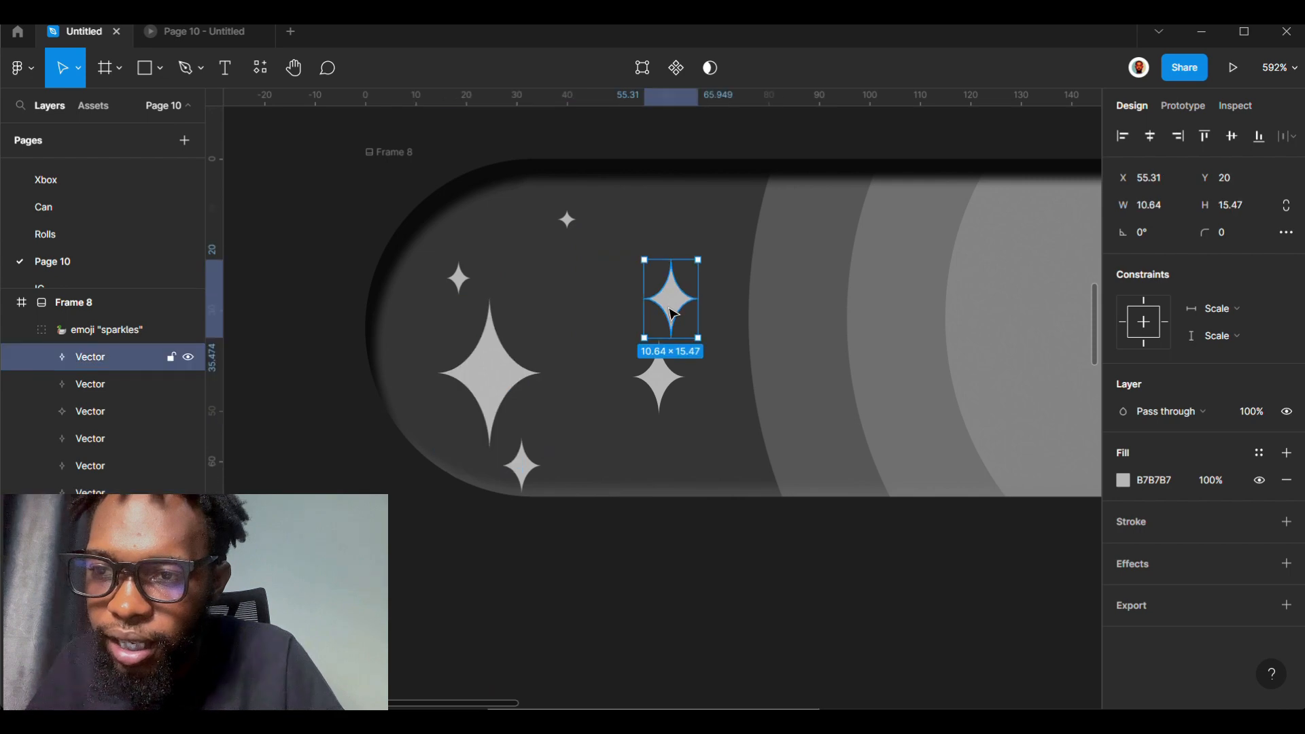
double_click(672, 313)
key("Escape")
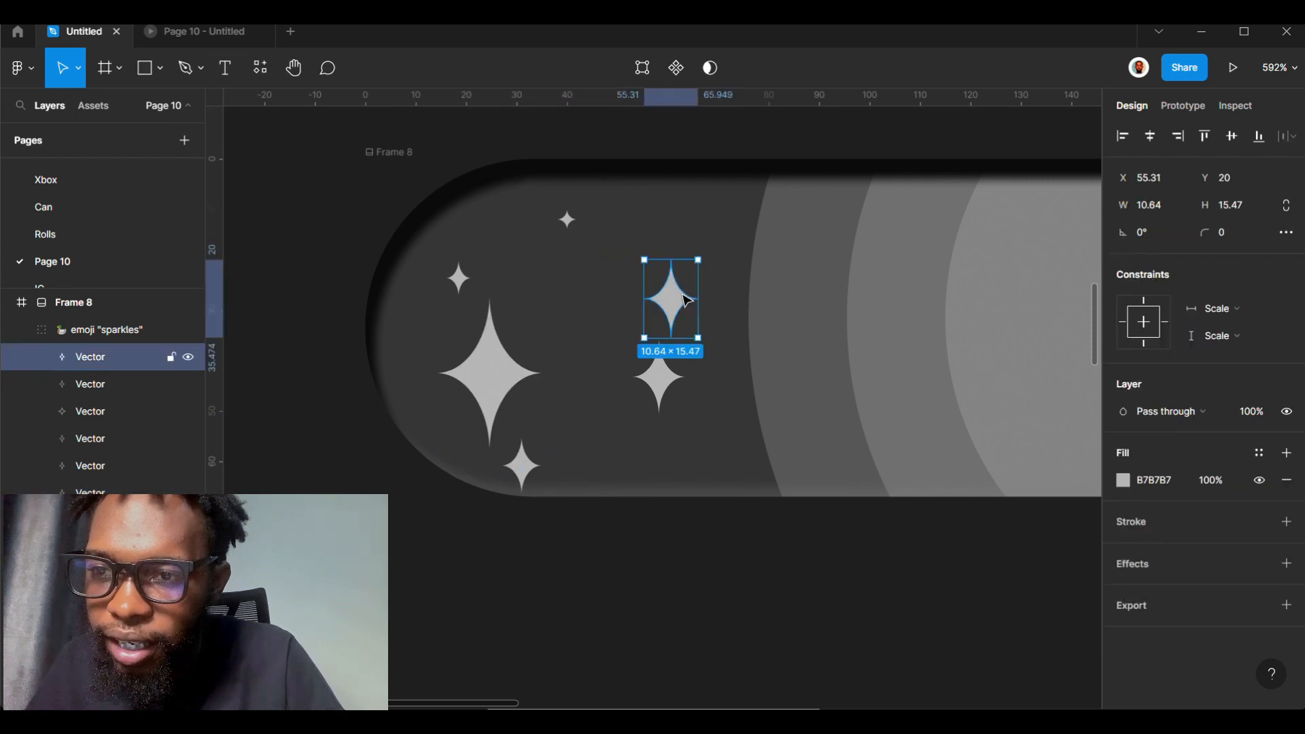
left_click_drag(682, 306, 740, 224)
- Duplicate the remaining medium star and place the copy at X 40, Y 25, beside the large star
left_click(672, 387)
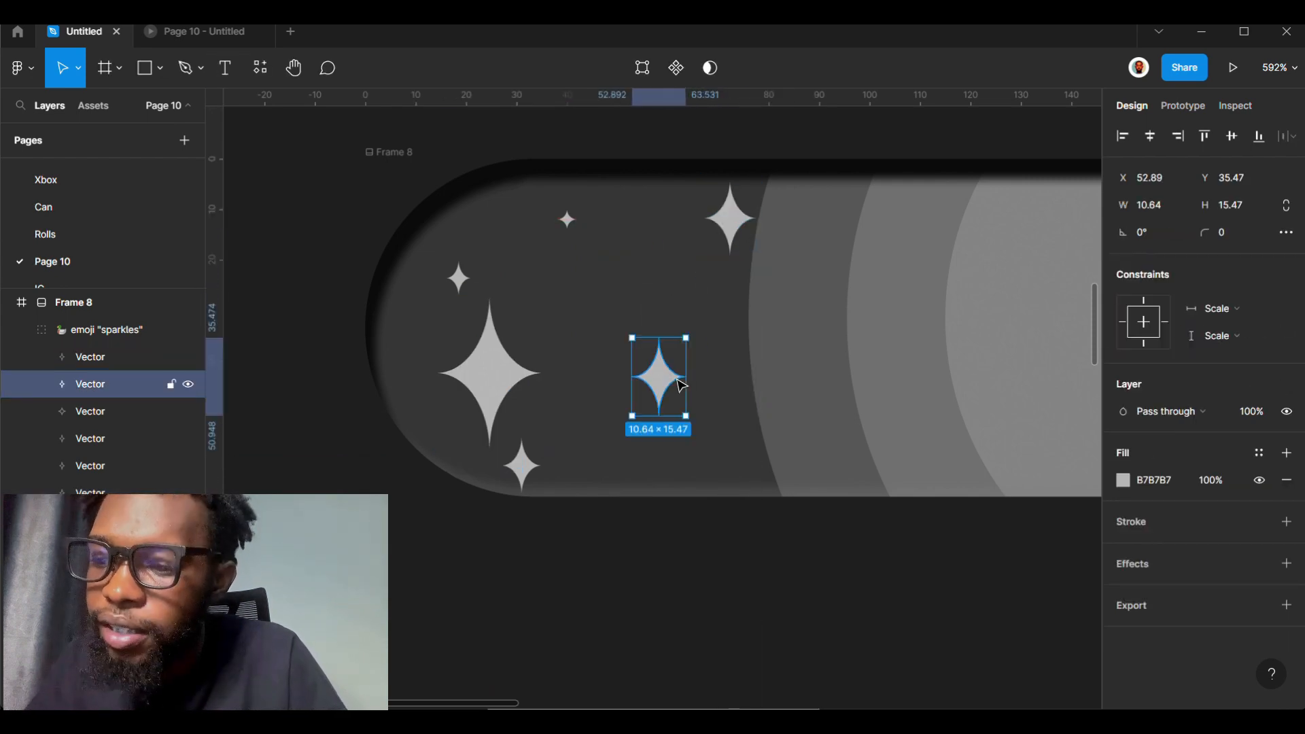
key("ctrl+d")
left_click_drag(668, 396, 603, 342)
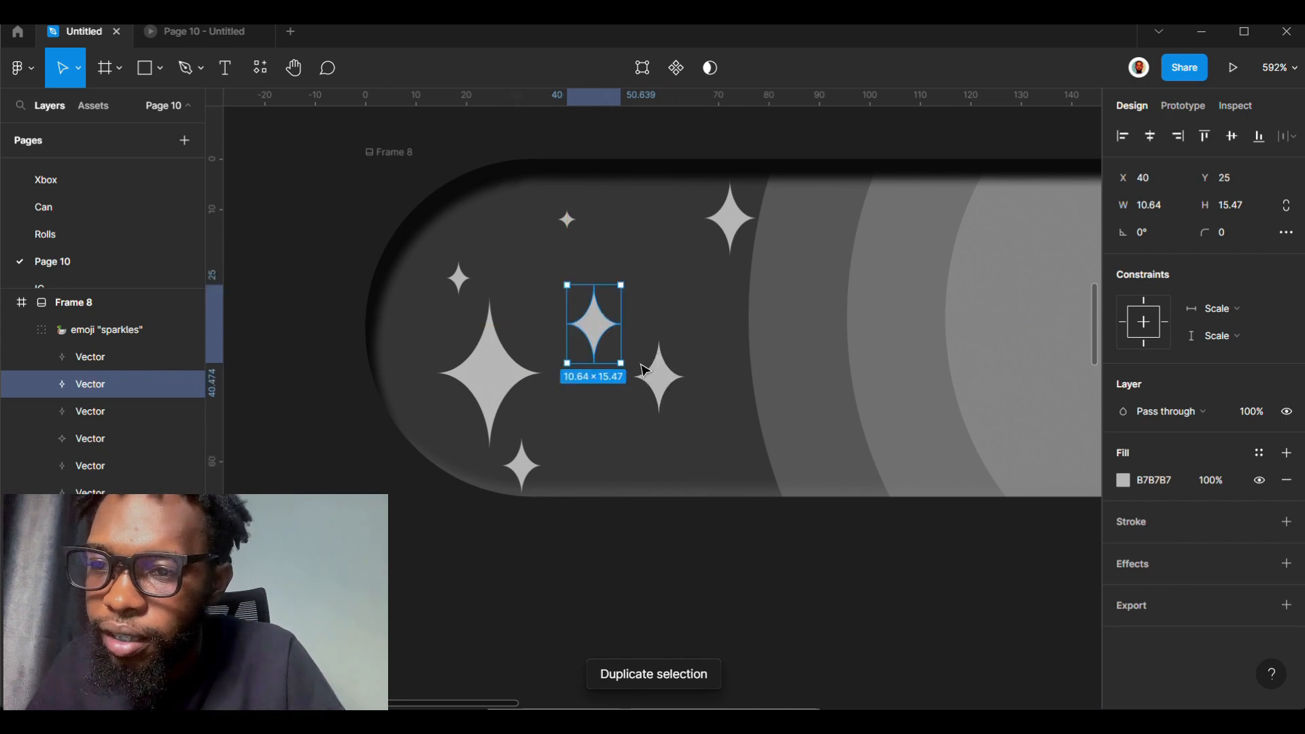
- Duplicate the original medium star again, place the copy at X 65, Y 49, and shrink it to 3 × 3
left_click(653, 384)
key("ctrl+d")
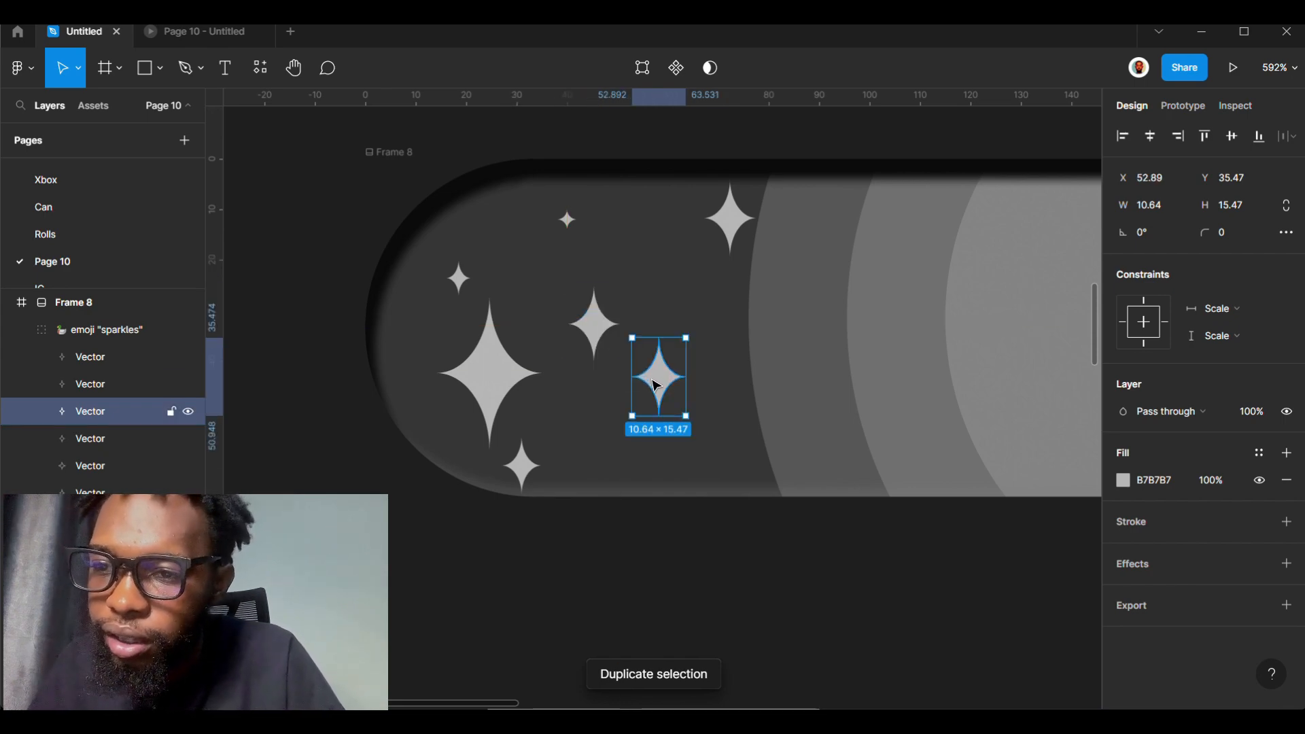
left_click_drag(651, 384, 729, 452)
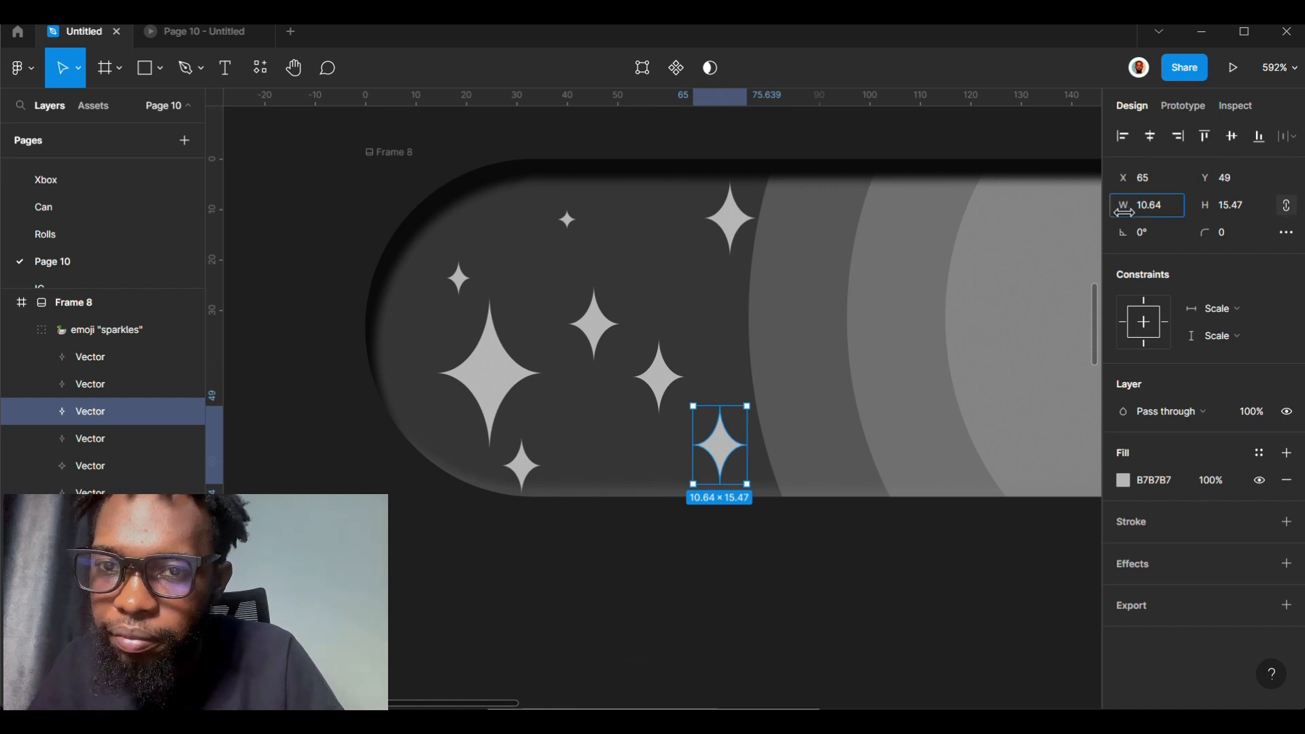
left_click_drag(1122, 212, 1102, 217)
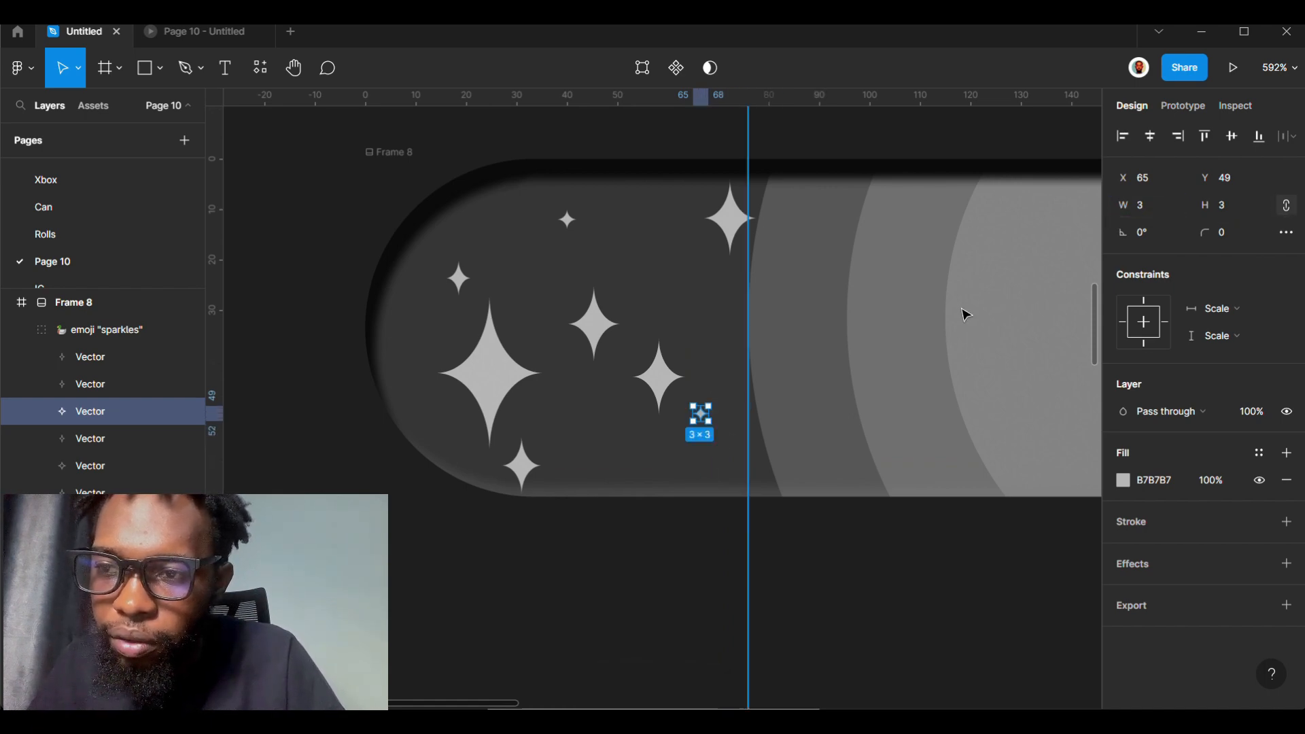
- Shift the original medium star up toward the first grey band and the tiny 3 × 3 star down near the frame's lower edge
left_click(674, 393)
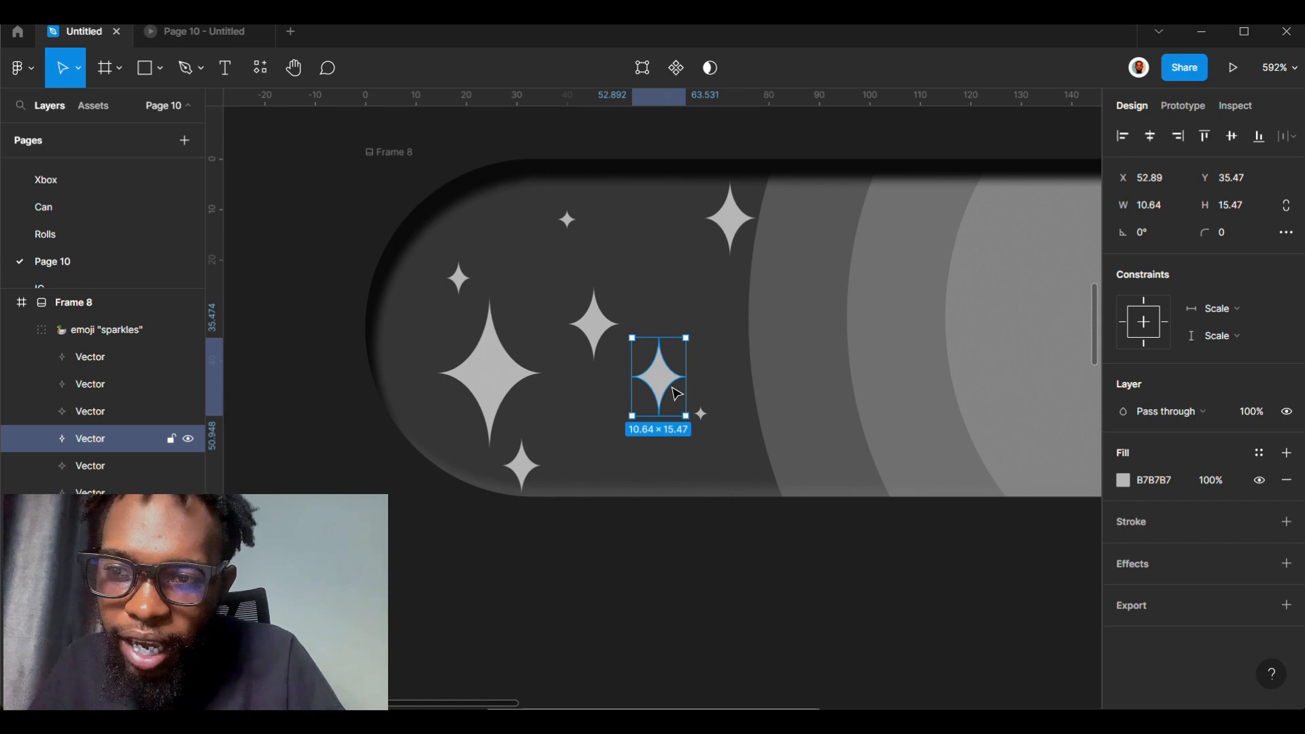
left_click_drag(675, 393, 704, 352)
left_click(701, 414)
left_click_drag(700, 415, 665, 482)
- Move the medium star beside the large star to X 64, Y 47, constrain its proportions, and shrink it to a width of 5
left_click(621, 347)
left_click(588, 332)
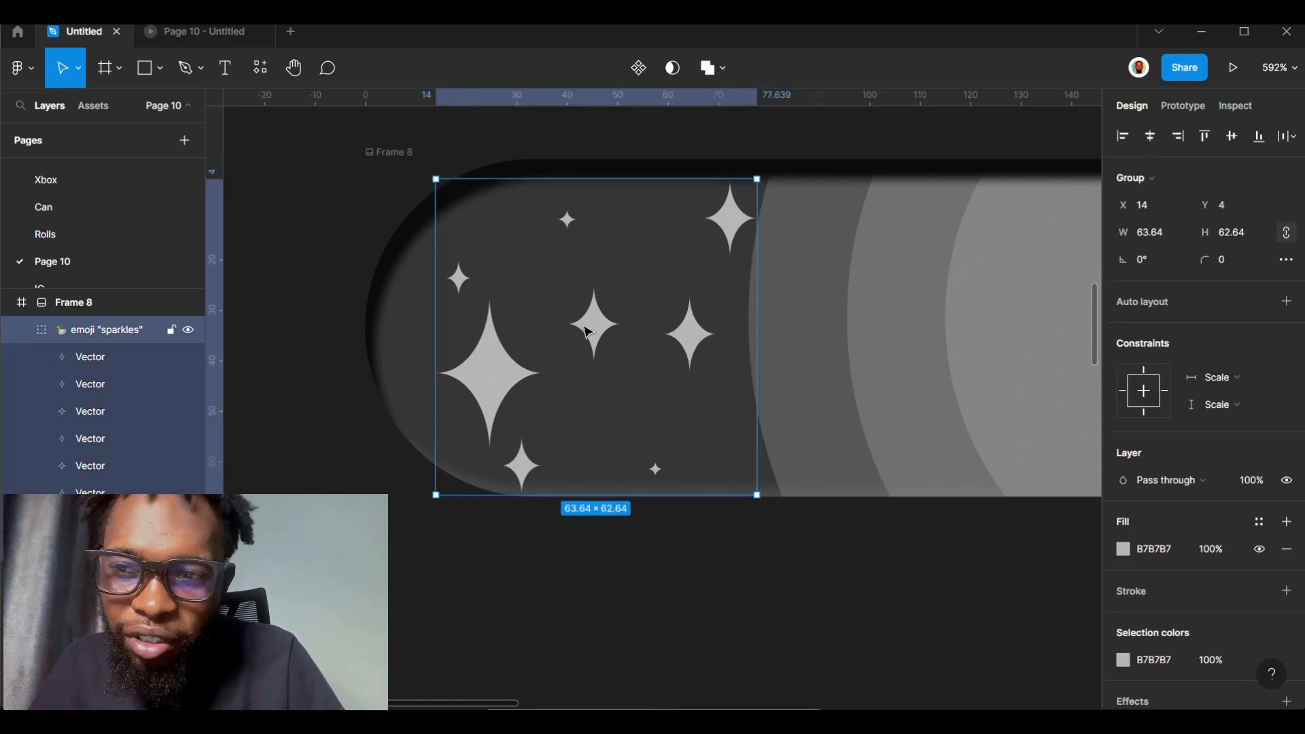
left_click(588, 332)
left_click_drag(590, 333, 711, 447)
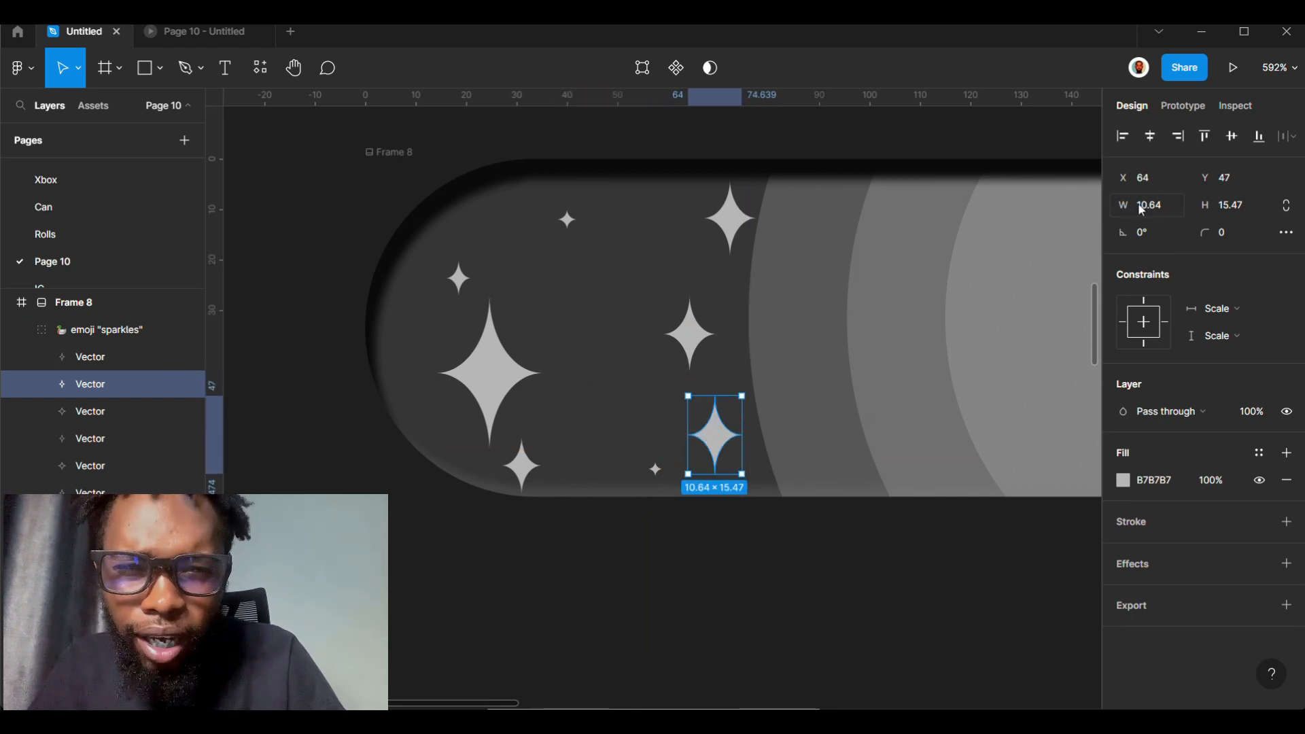
left_click_drag(1124, 207, 1118, 216)
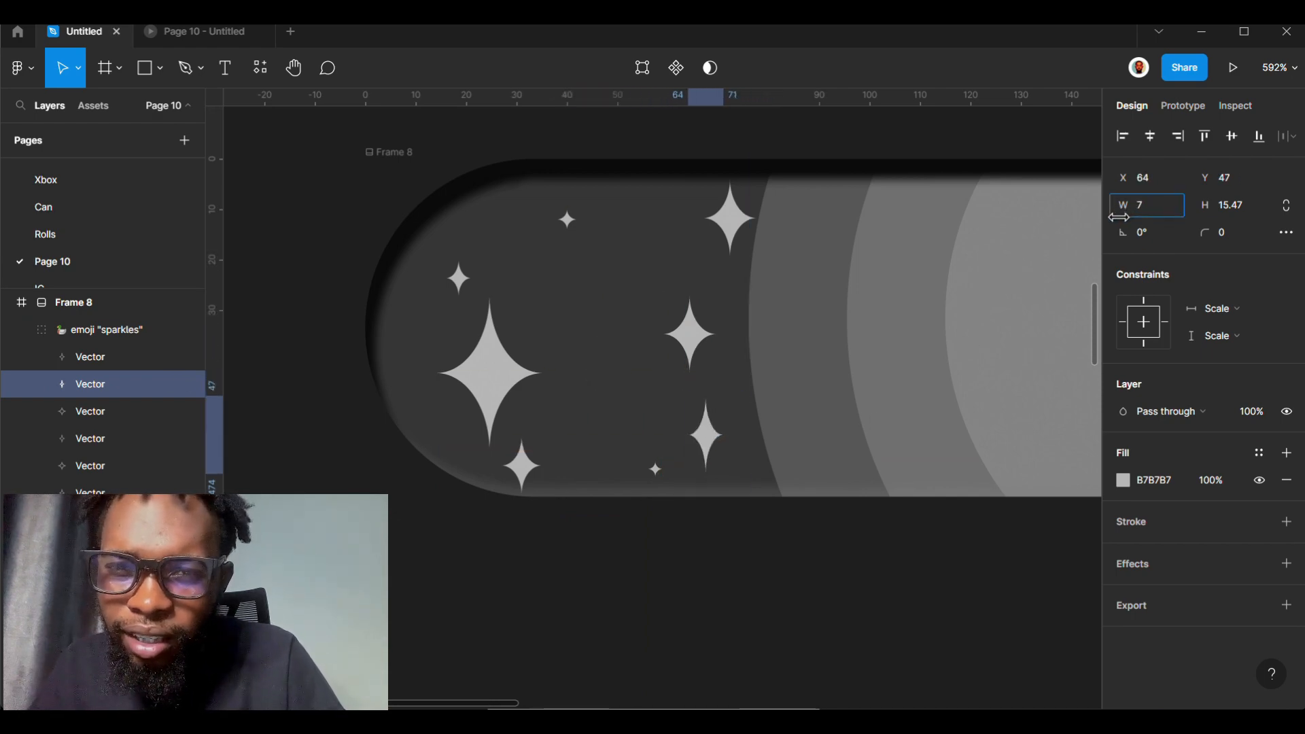
key("ctrl+z")
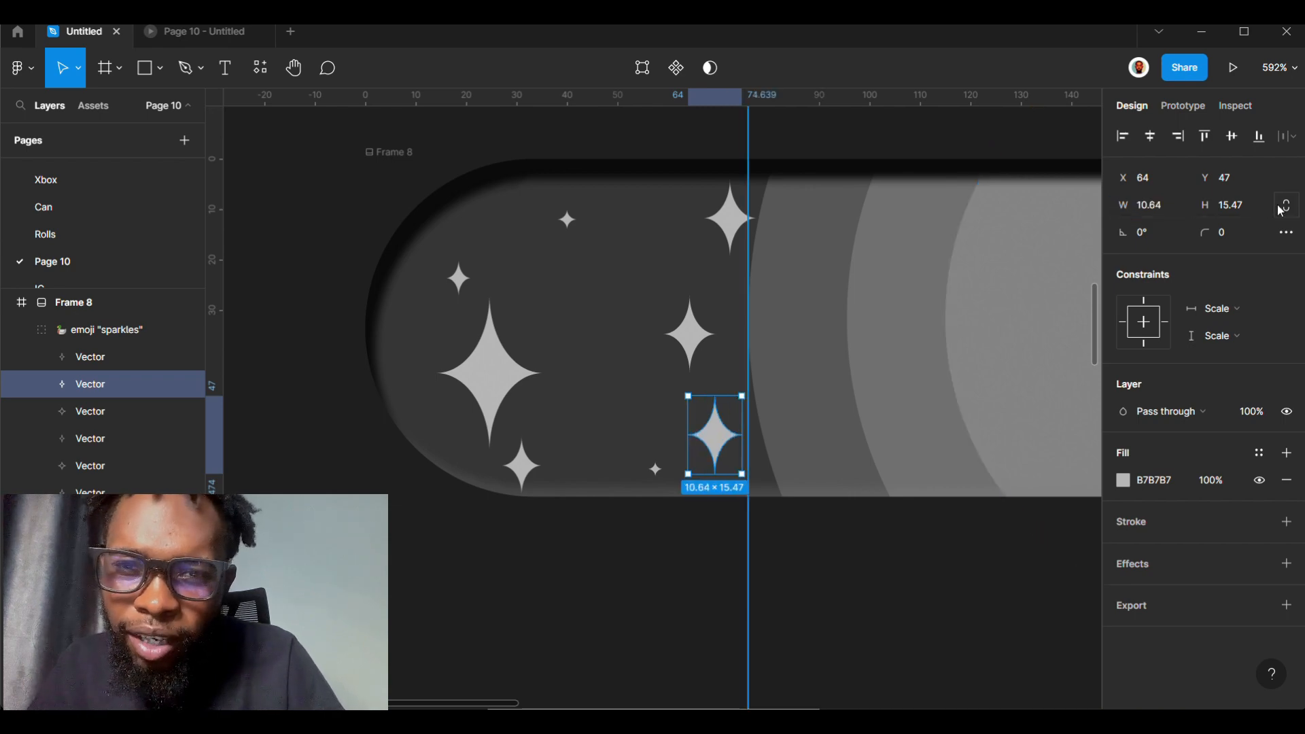
left_click(1280, 210)
left_click_drag(1113, 216, 1114, 231)
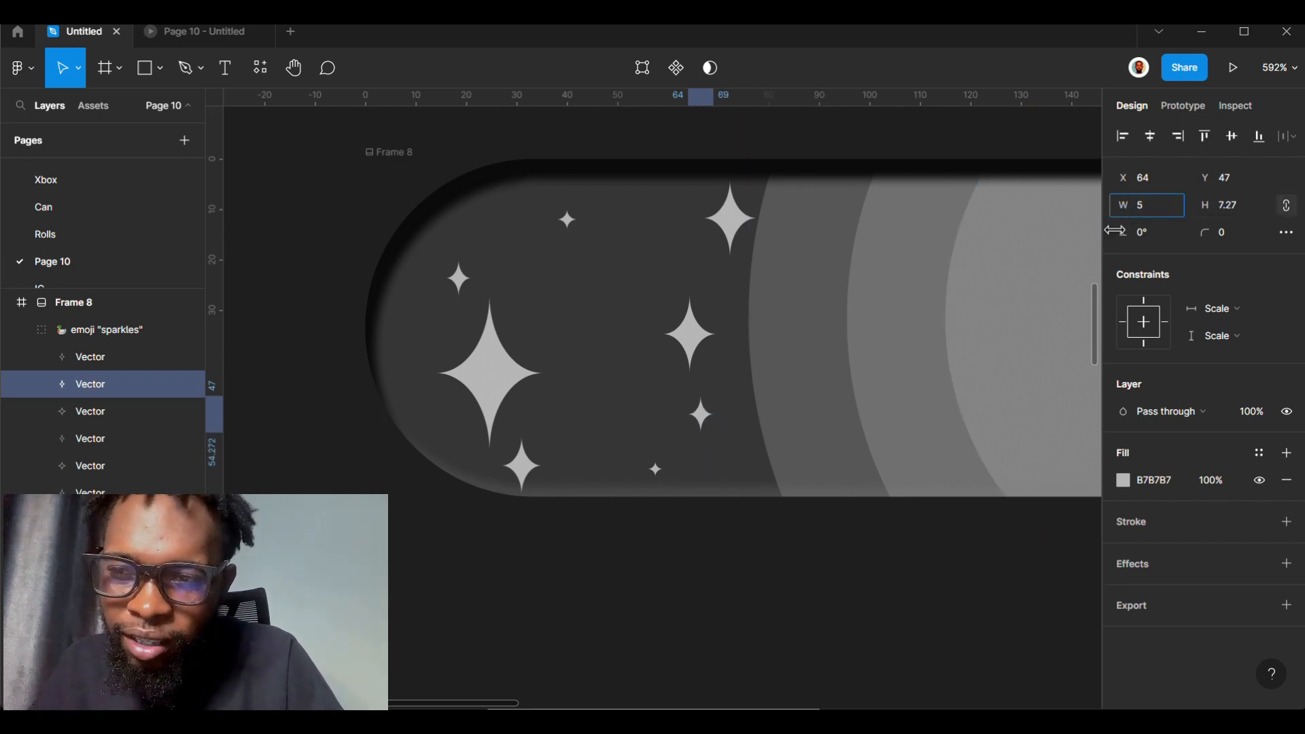
- Move the remaining central medium star to X 46, Y 26 and clear the selection
left_click(693, 340)
left_click_drag(695, 341, 630, 335)
scroll(630, 334, "down", 5)
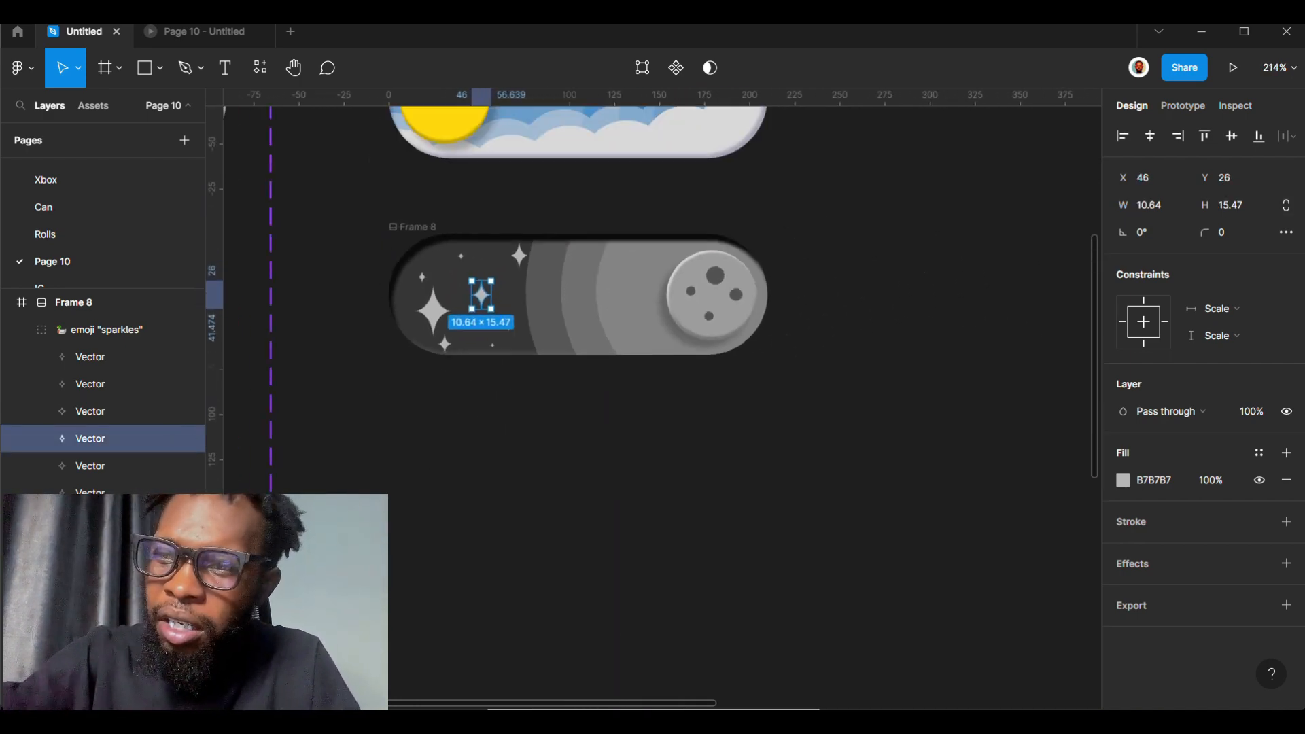
left_click(596, 425)
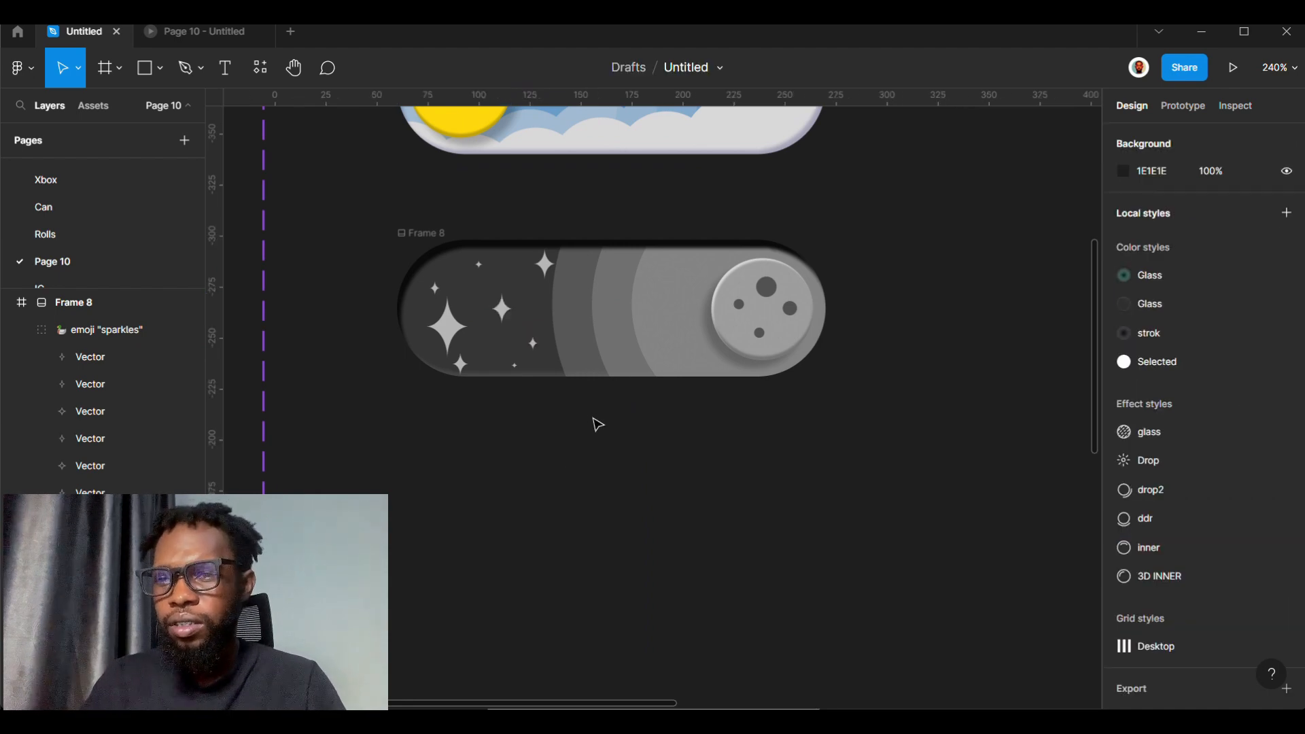
- Combine Frame 7 and Frame 8 into one component set
left_click(465, 338)
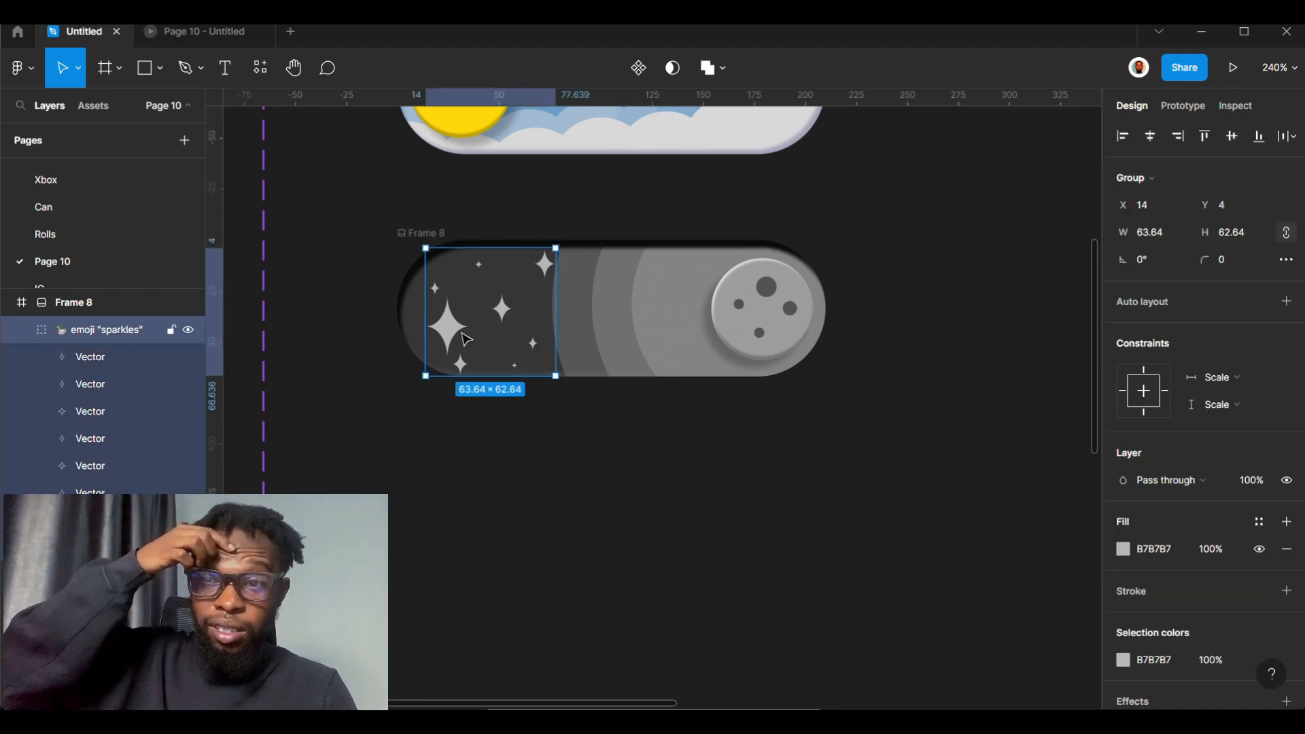
scroll(519, 376, "down", 5)
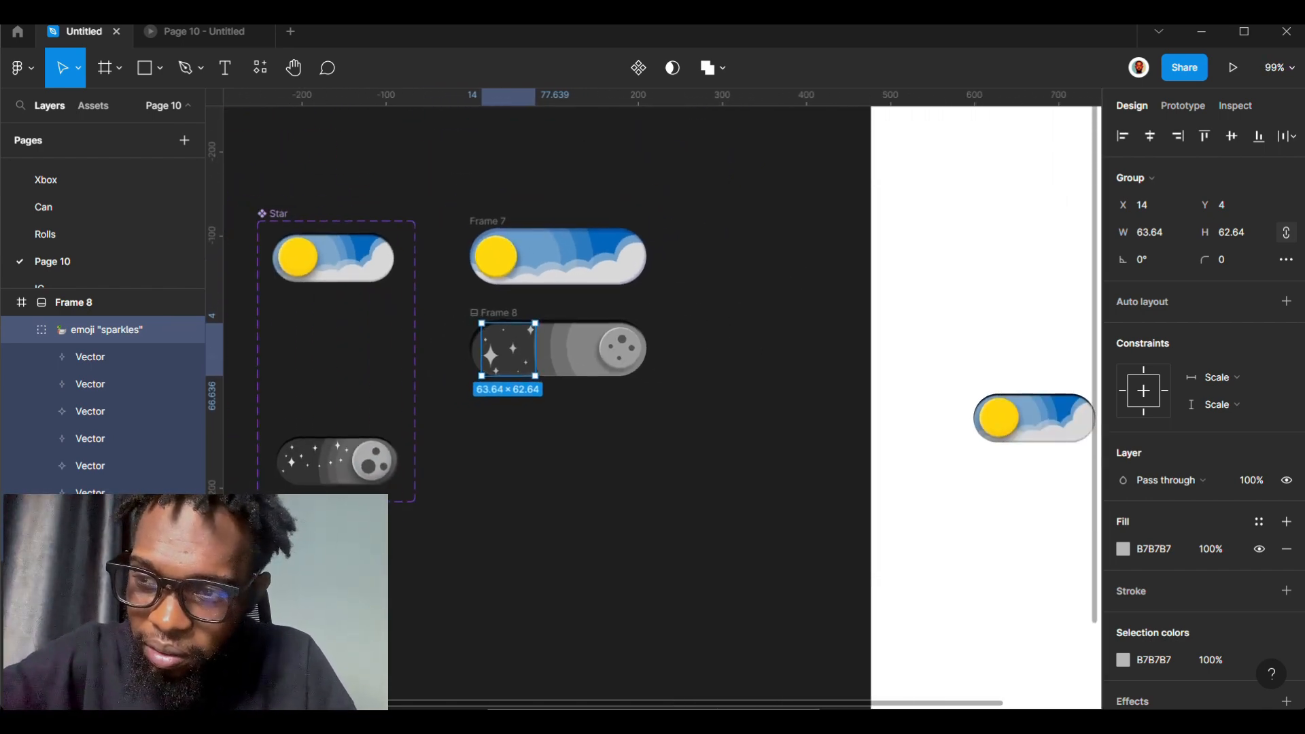
scroll(358, 264, "up", 2)
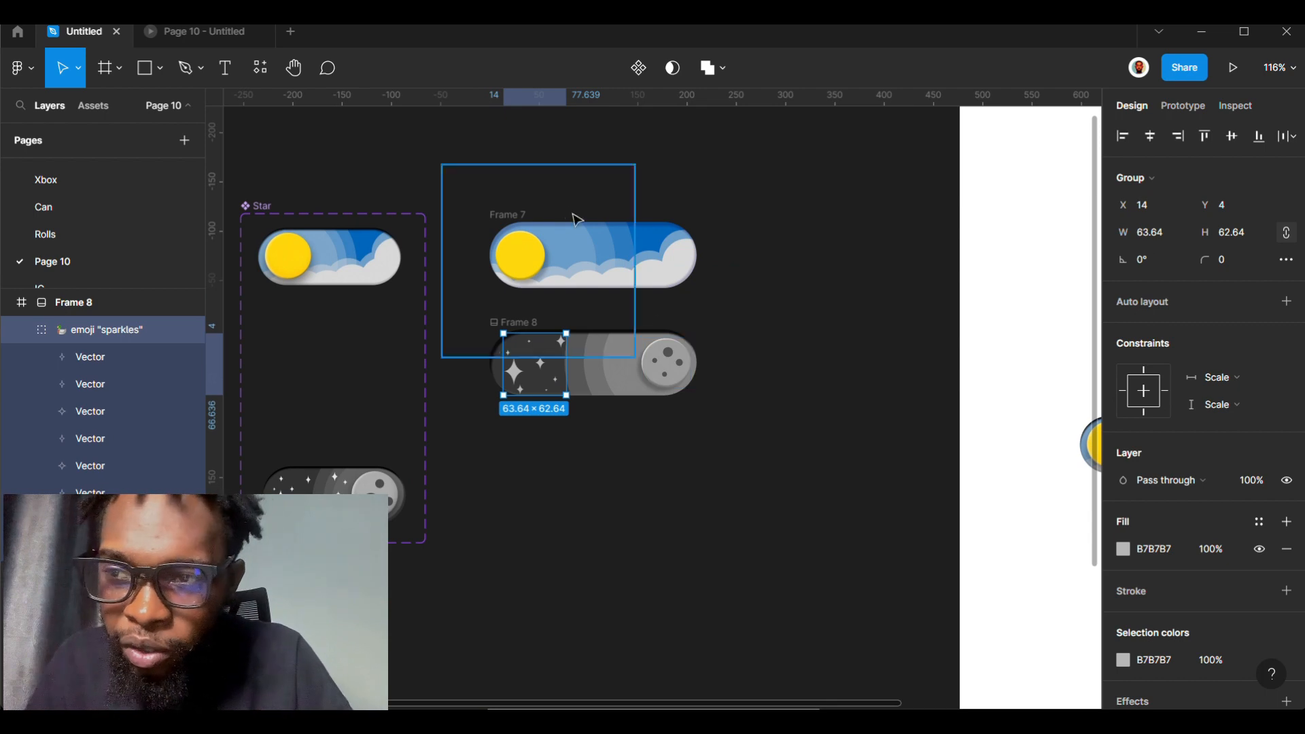
left_click_drag(483, 181, 775, 526)
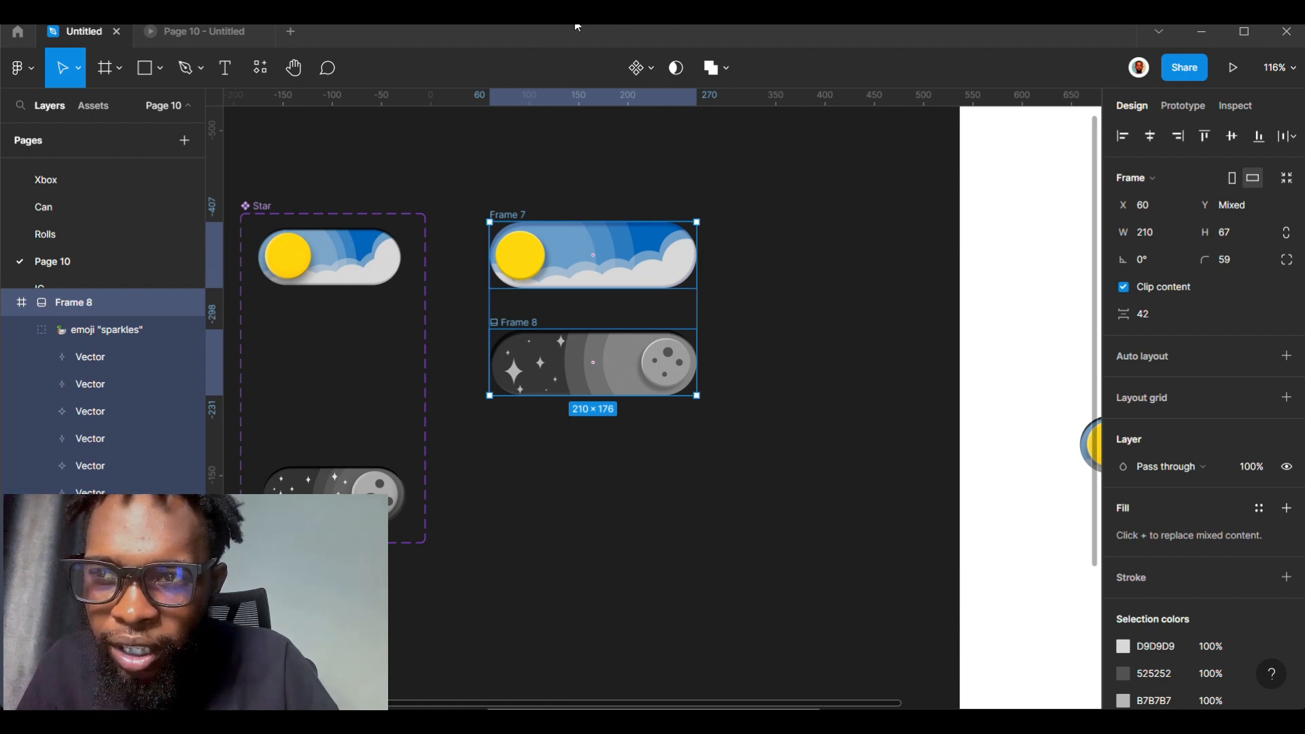
left_click(637, 83)
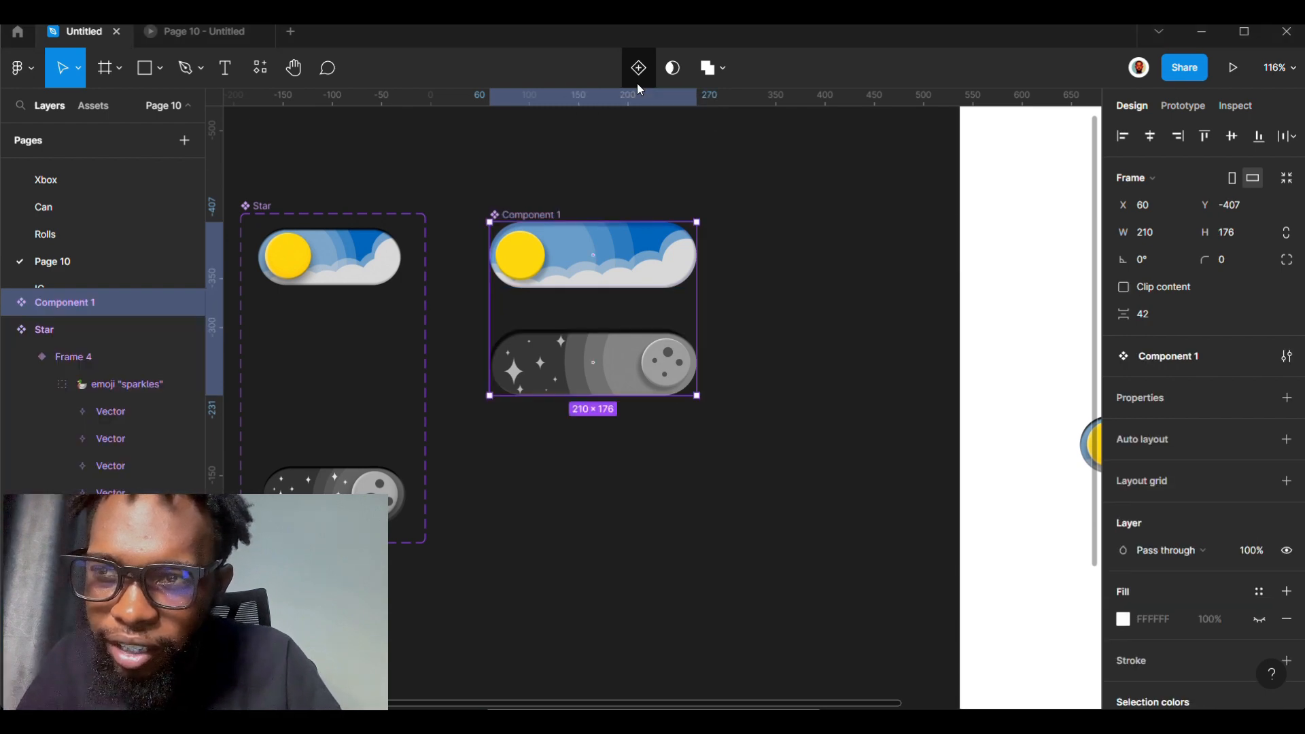
key("ctrl+z")
left_click(654, 83)
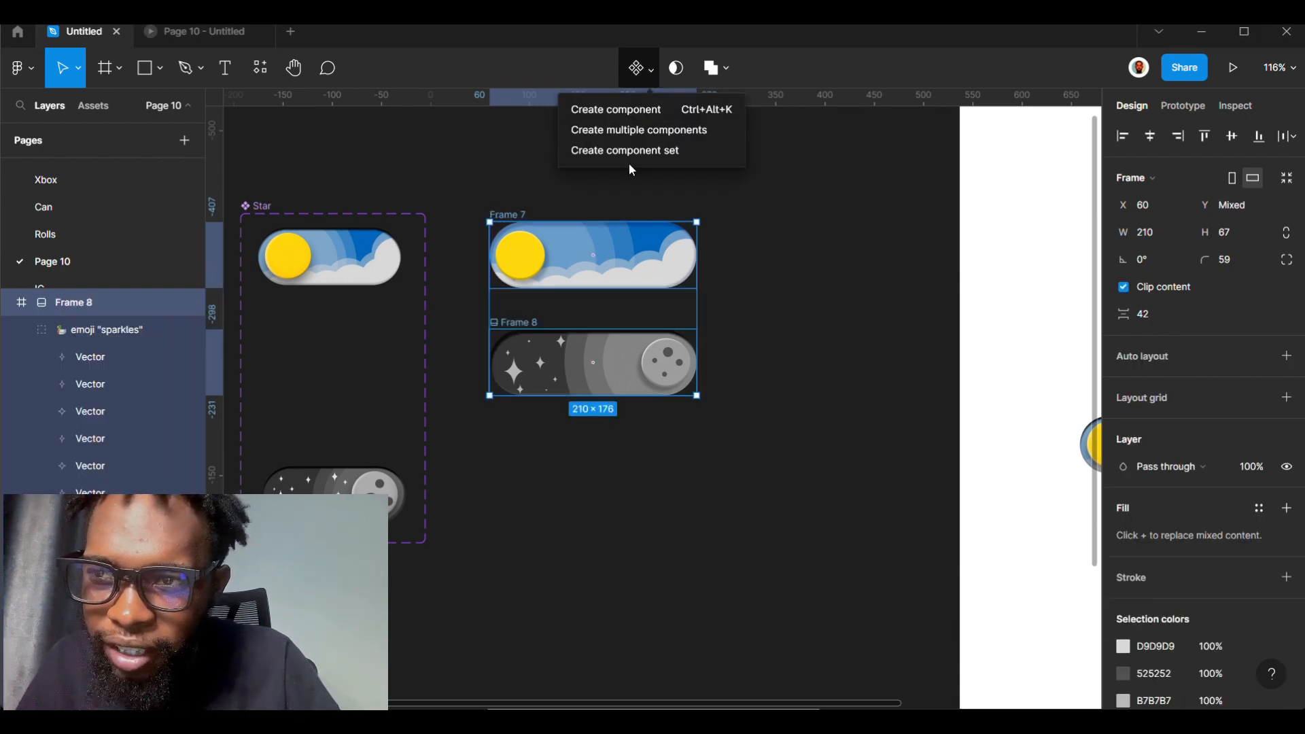
left_click(647, 152)
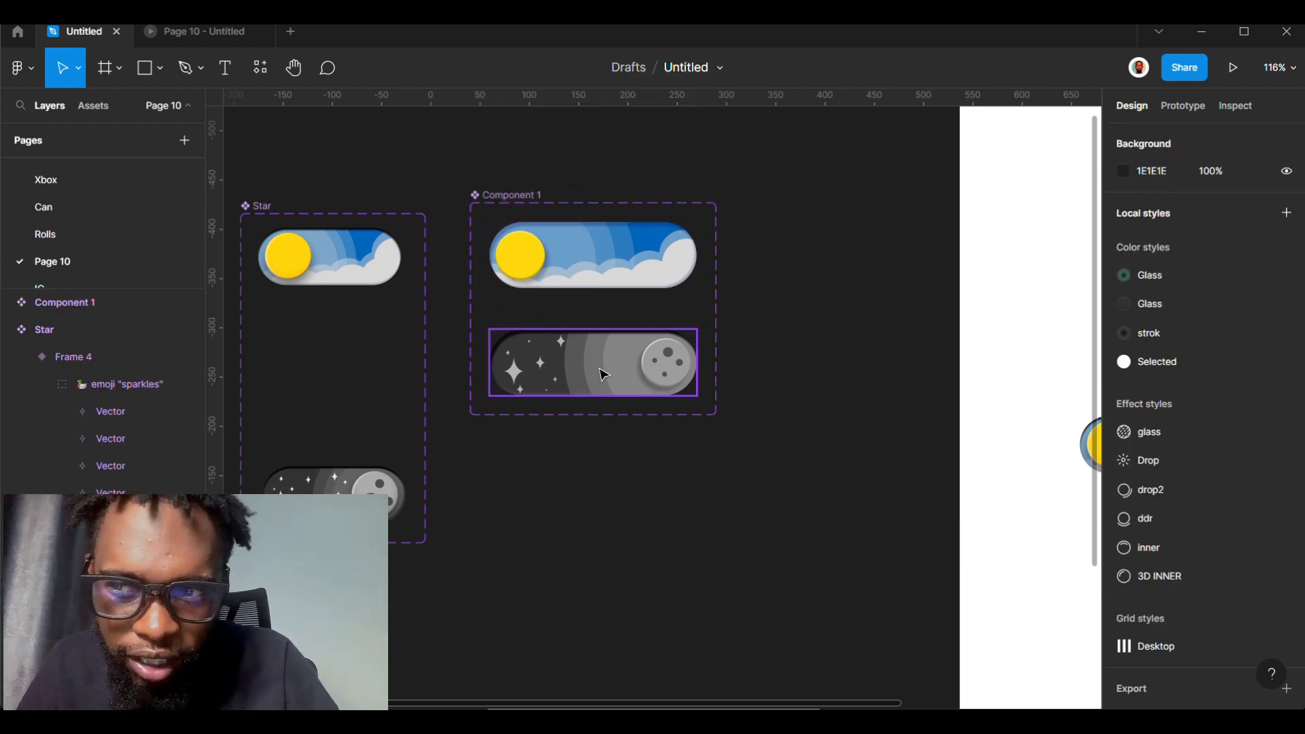
- Rename the new component set as tOGGLE
double_click(491, 196)
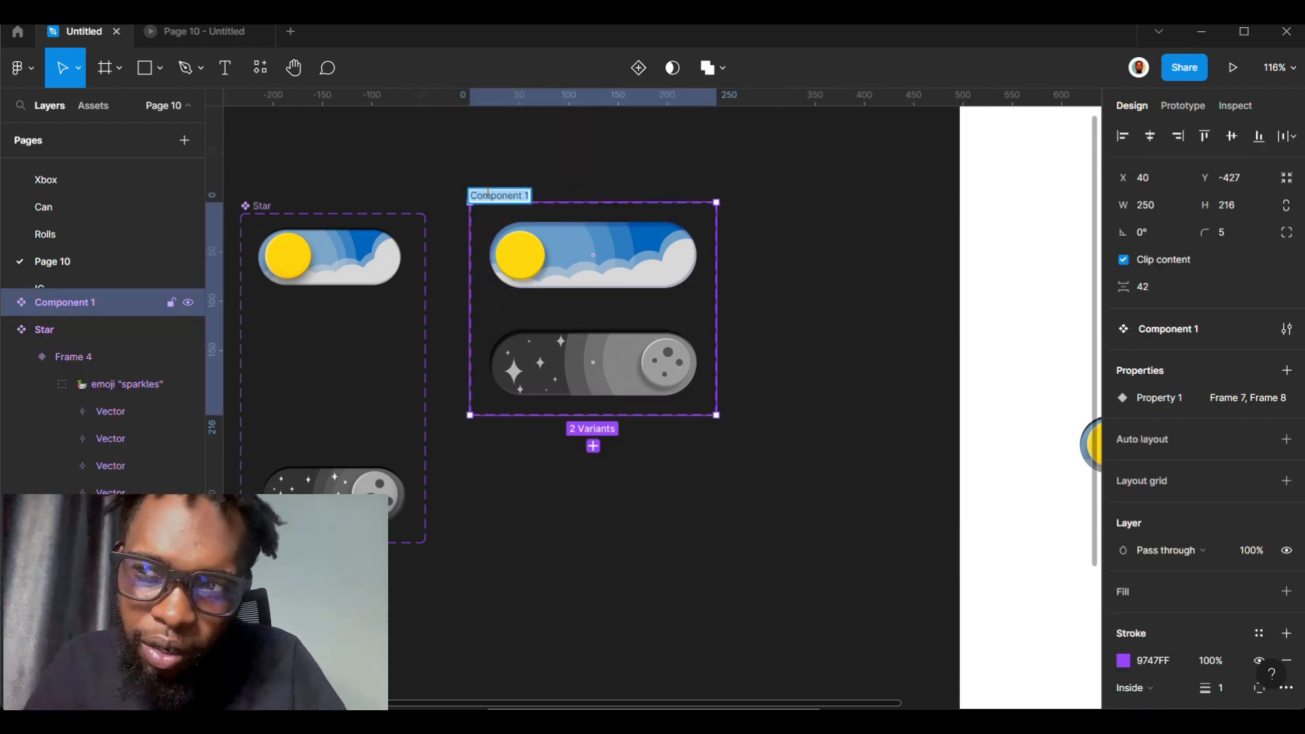
type("To")
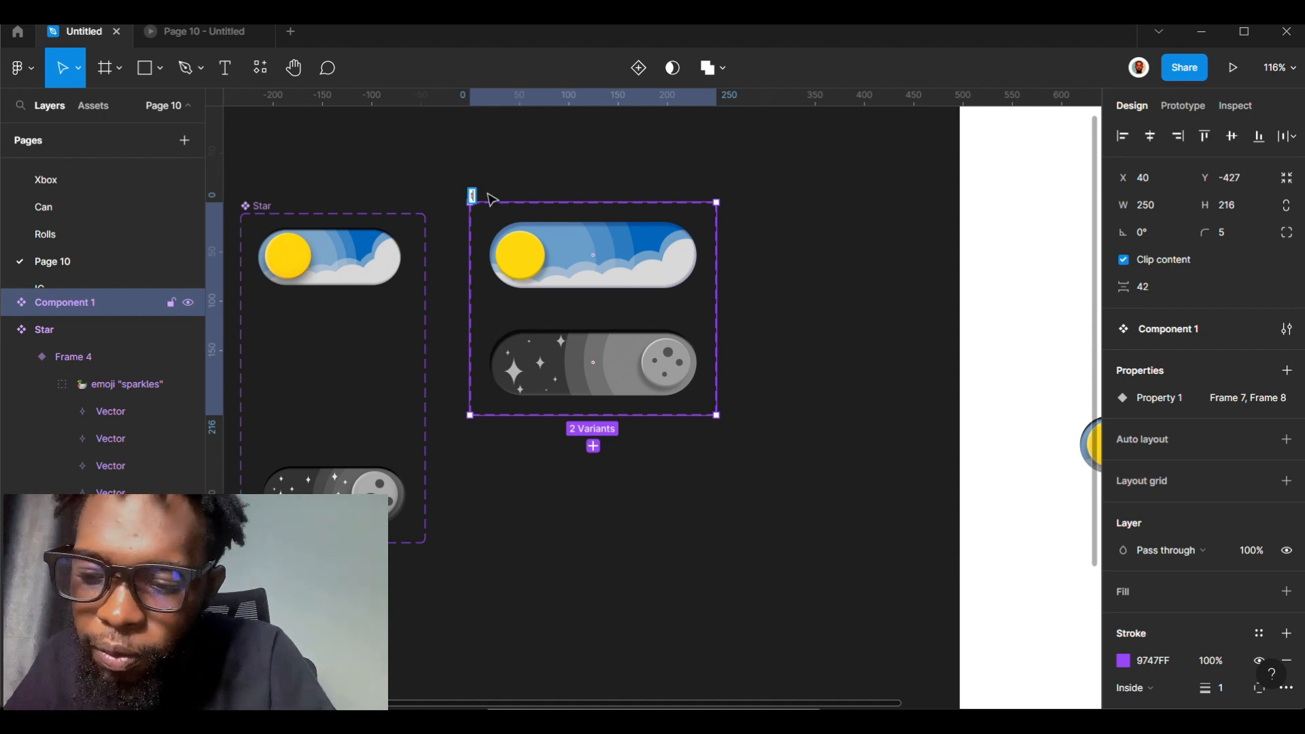
type("GGLE")
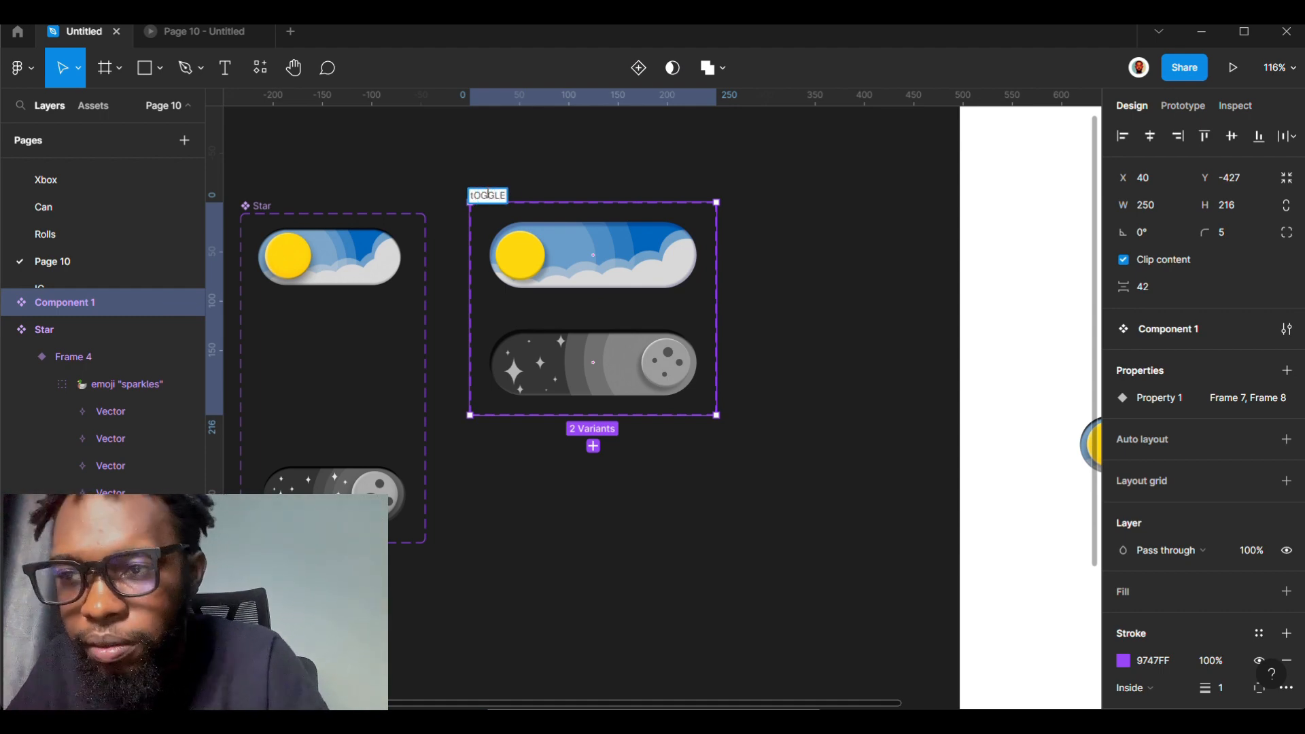
key("Return")
- Link tOGGLE's day variant to Frame 8 with an on-click Change to interaction using Smart animate, Slow, 600 ms
left_click(588, 254)
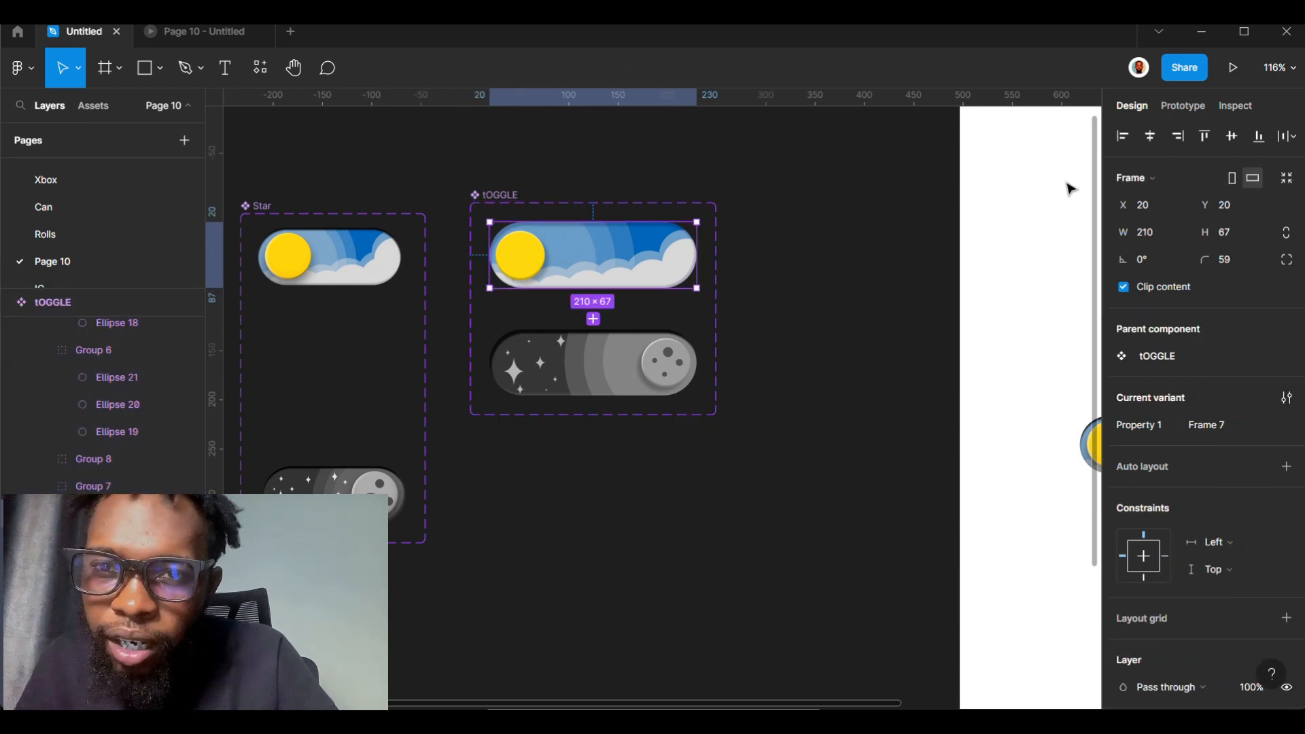
left_click(1183, 107)
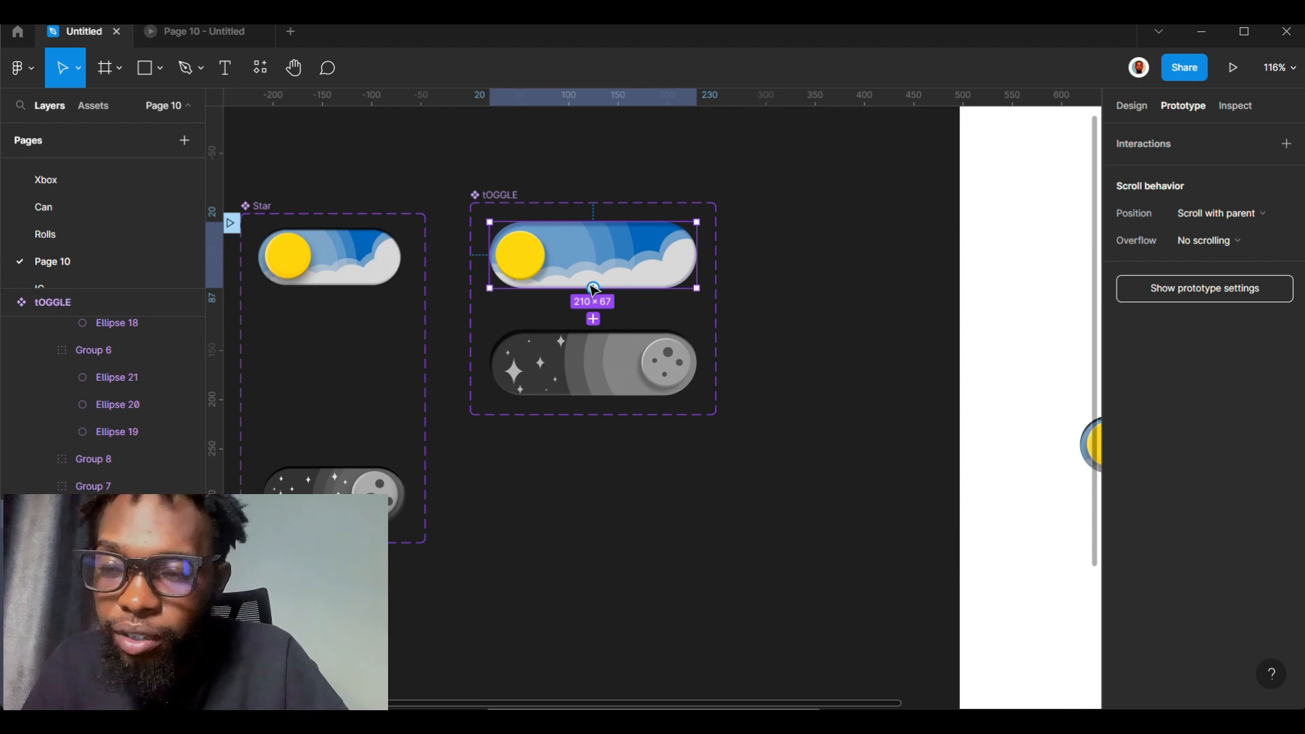
left_click_drag(593, 289, 622, 360)
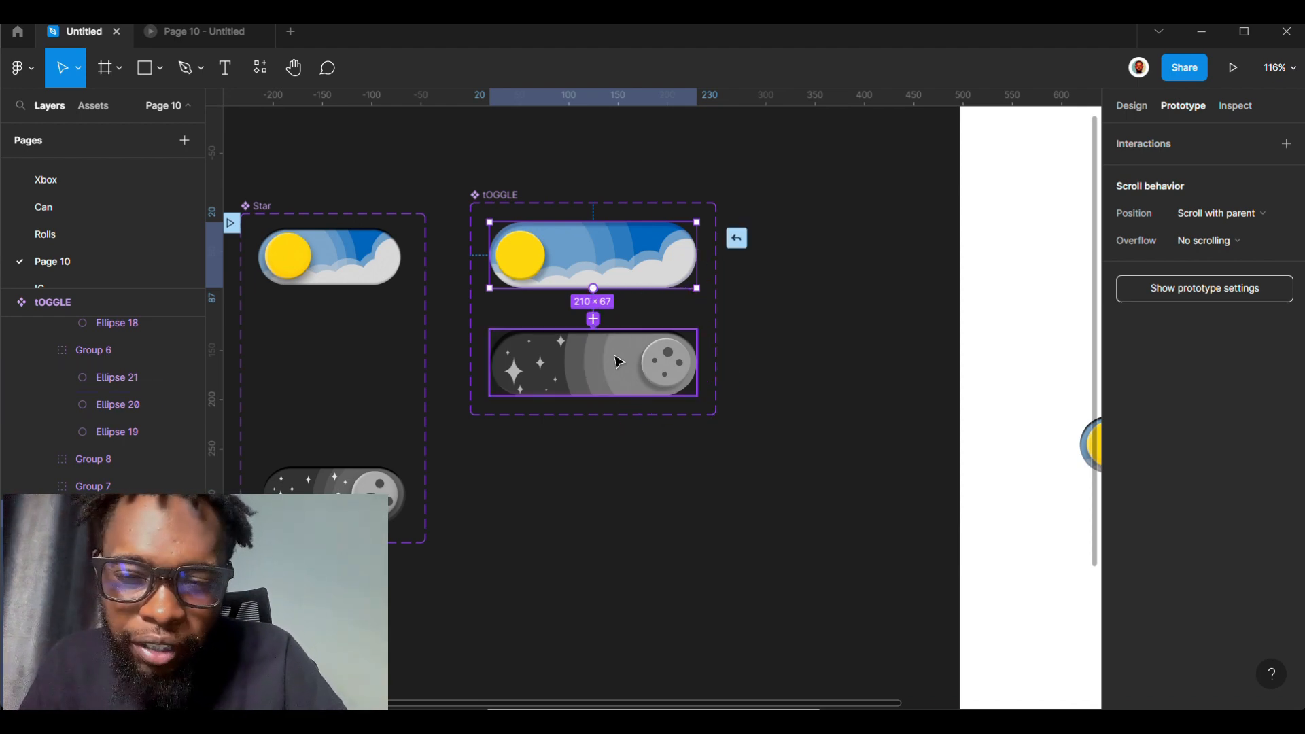
left_click_drag(619, 360, 619, 361)
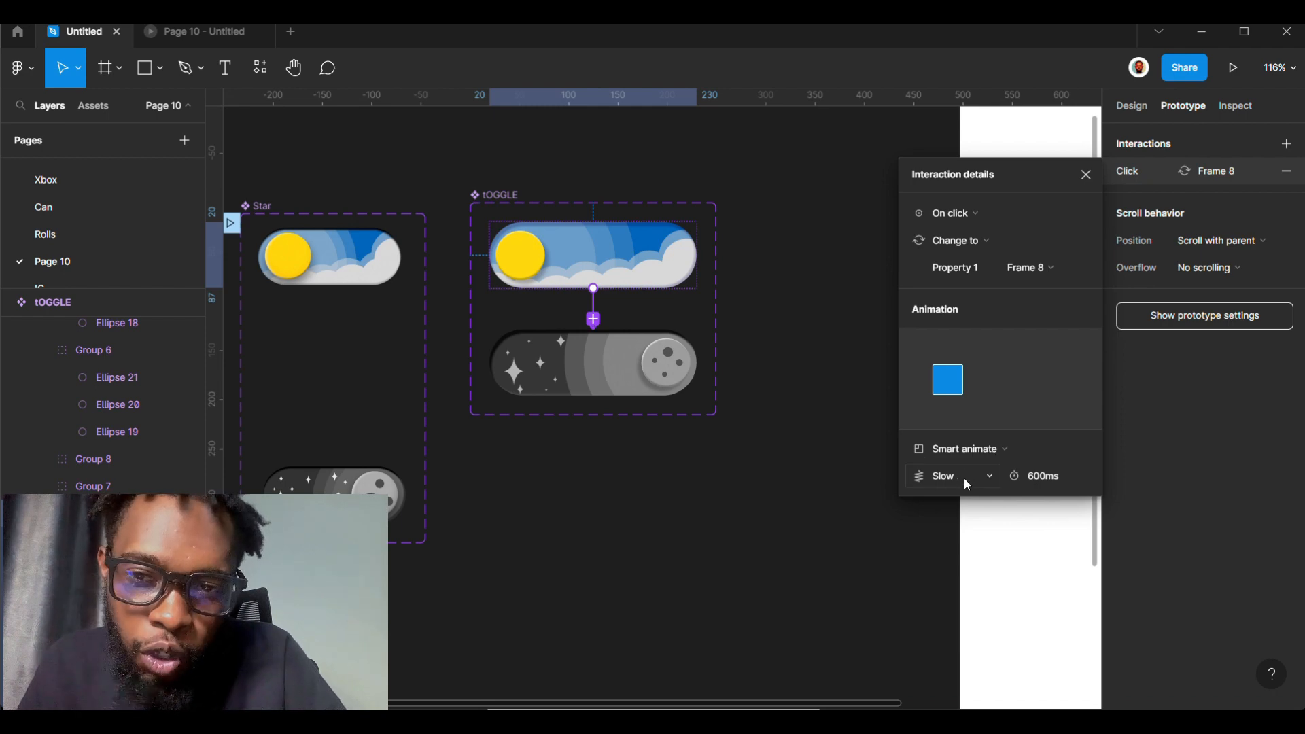
left_click(1042, 479)
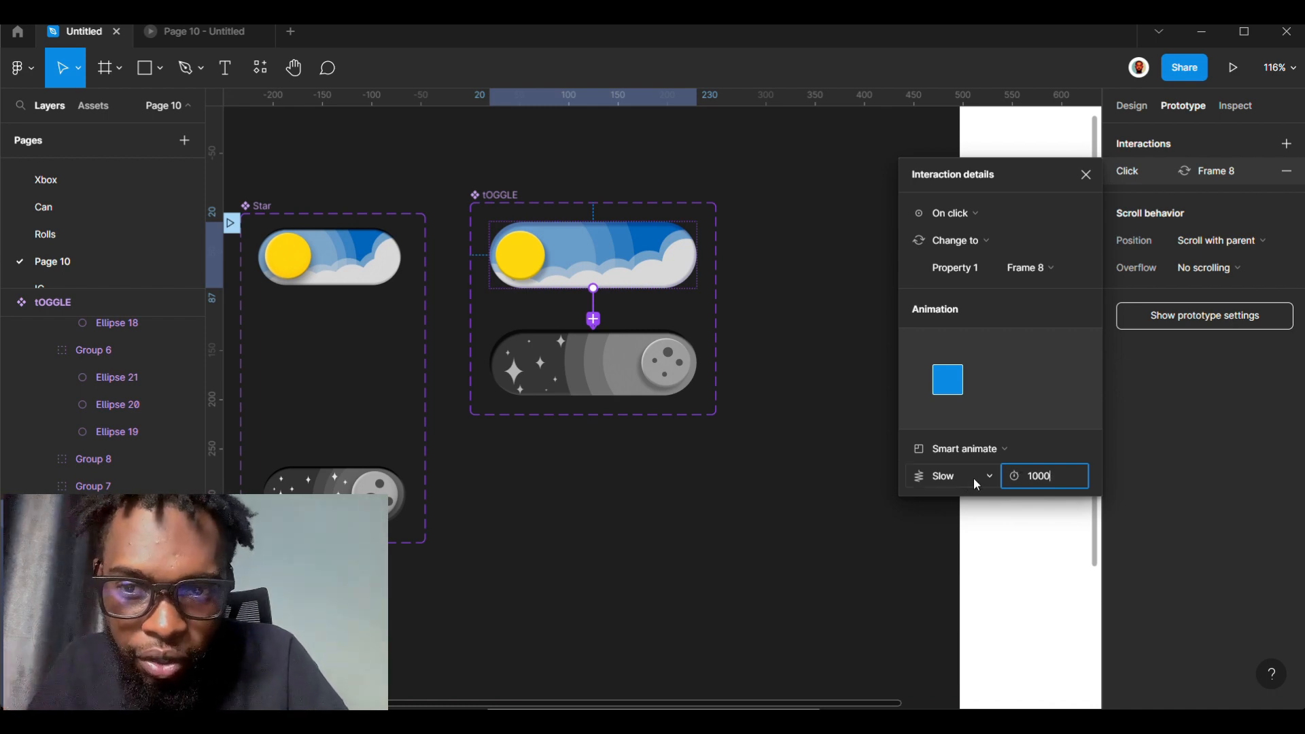
left_click(1057, 450)
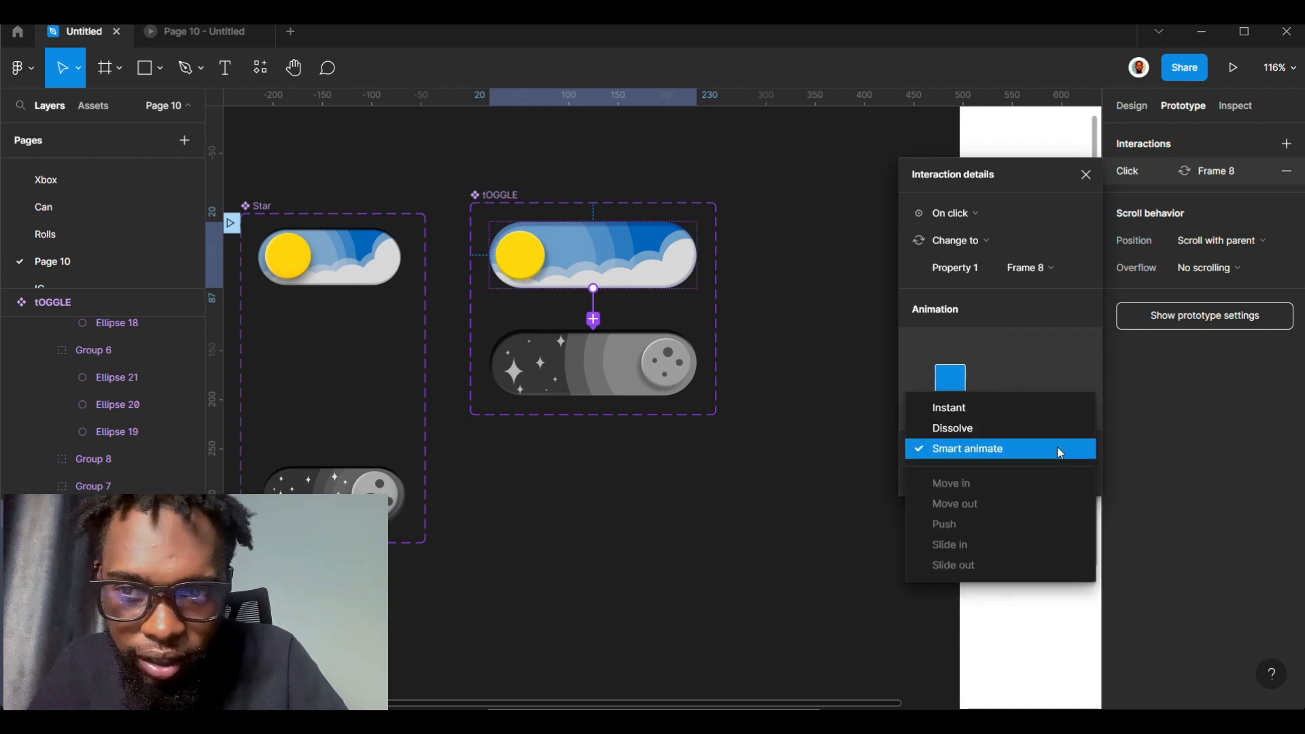
left_click(965, 451)
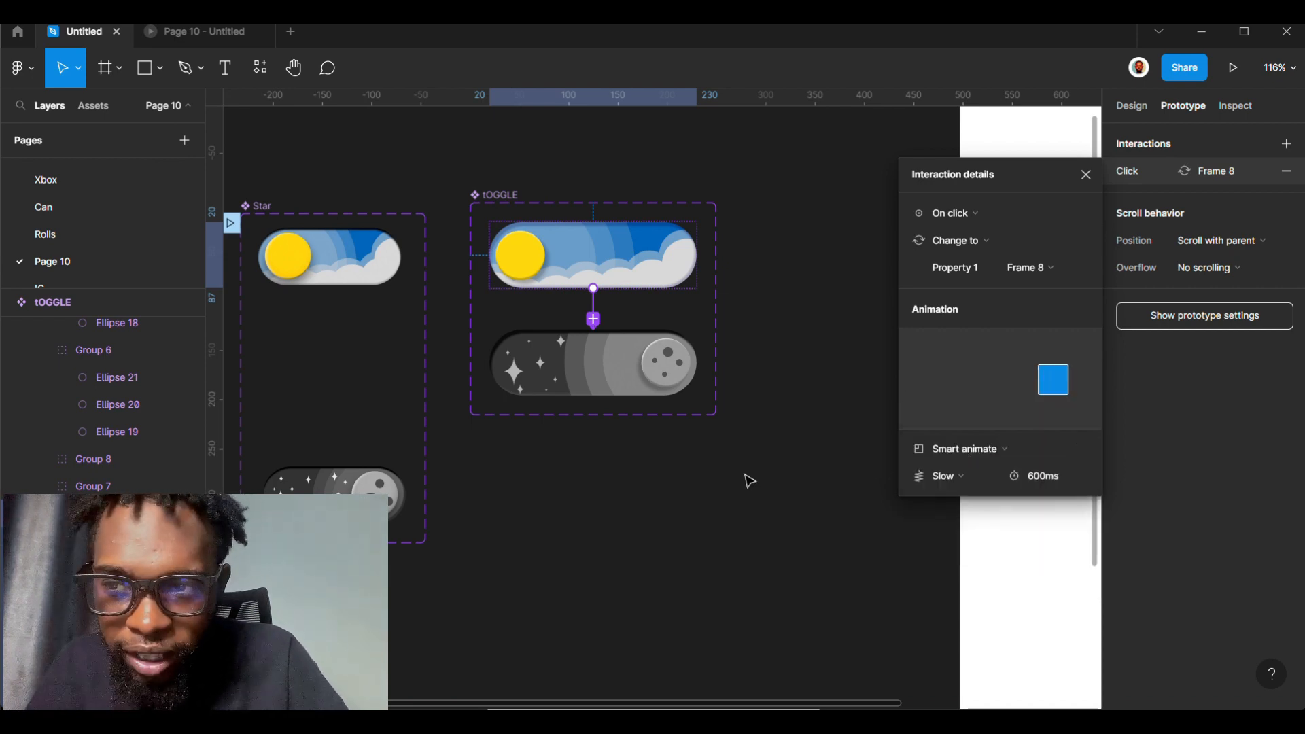
- Link tOGGLE's night variant back to Frame 7 with an on-click Change to interaction using Smart animate, Slow, 600 ms
left_click(619, 369)
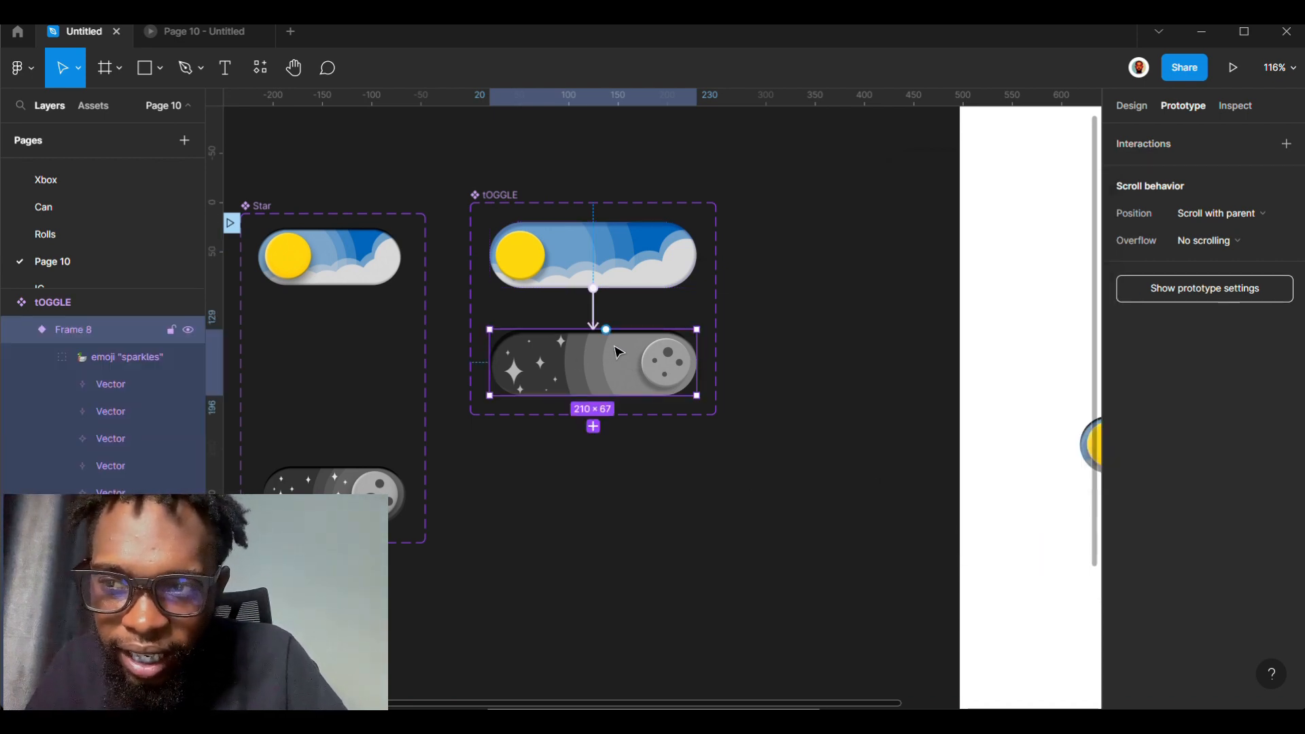
left_click_drag(605, 329, 693, 264)
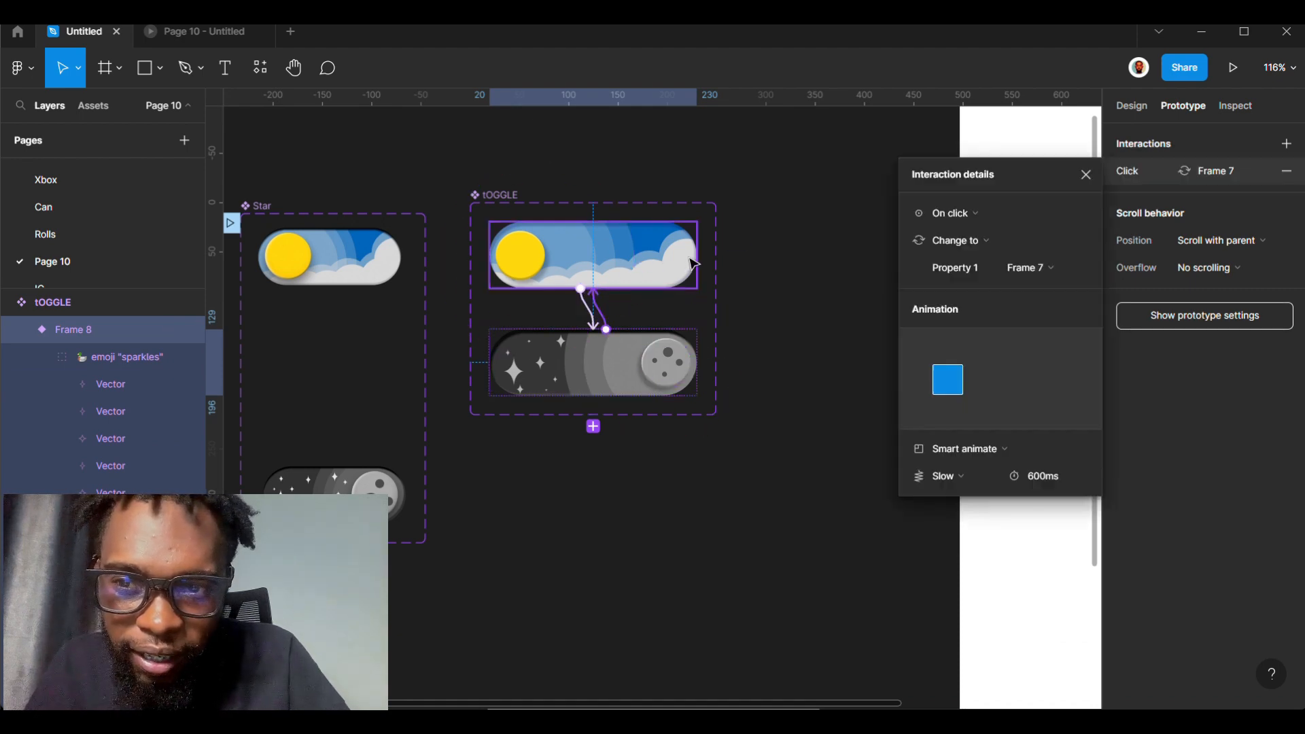
left_click(811, 491)
- Place an instance of tOGGLE's day variant in Frame 6 above the smaller toggle, at X 91, Y 167
scroll(811, 490, "down", 5)
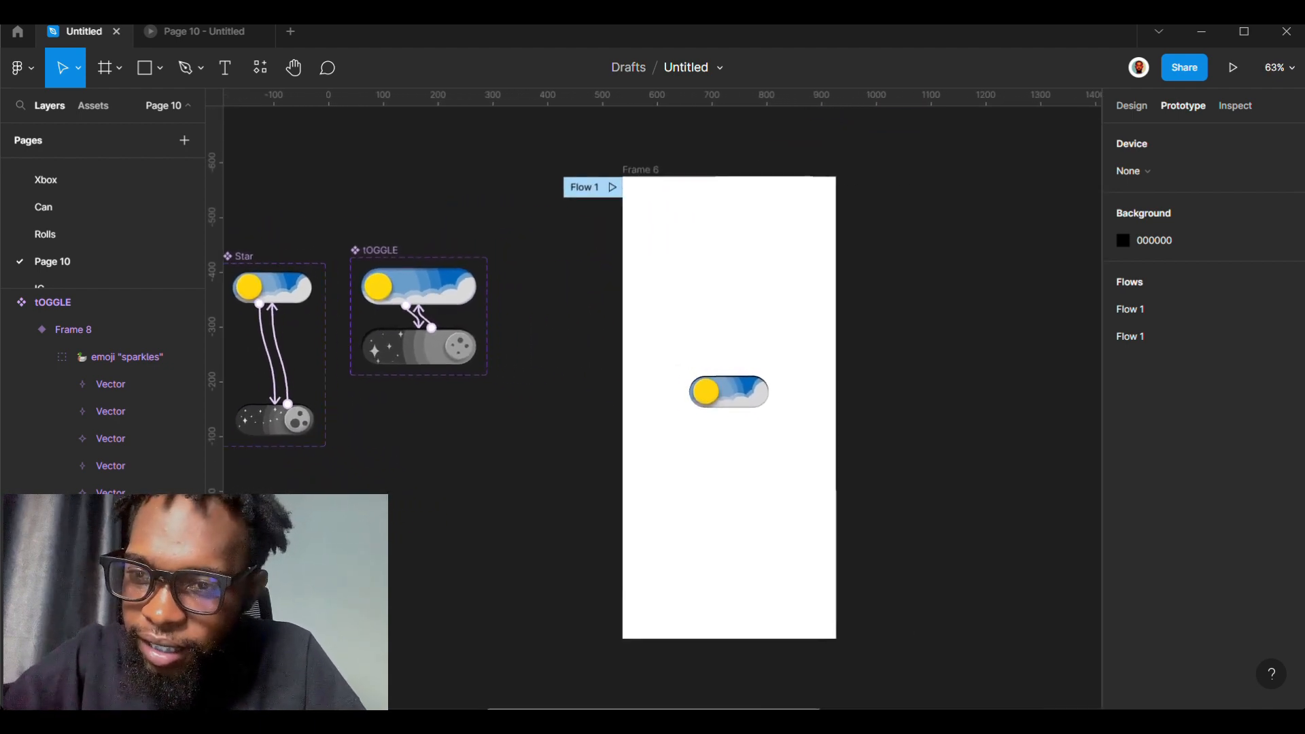
scroll(575, 374, "up", 2)
left_click(395, 271)
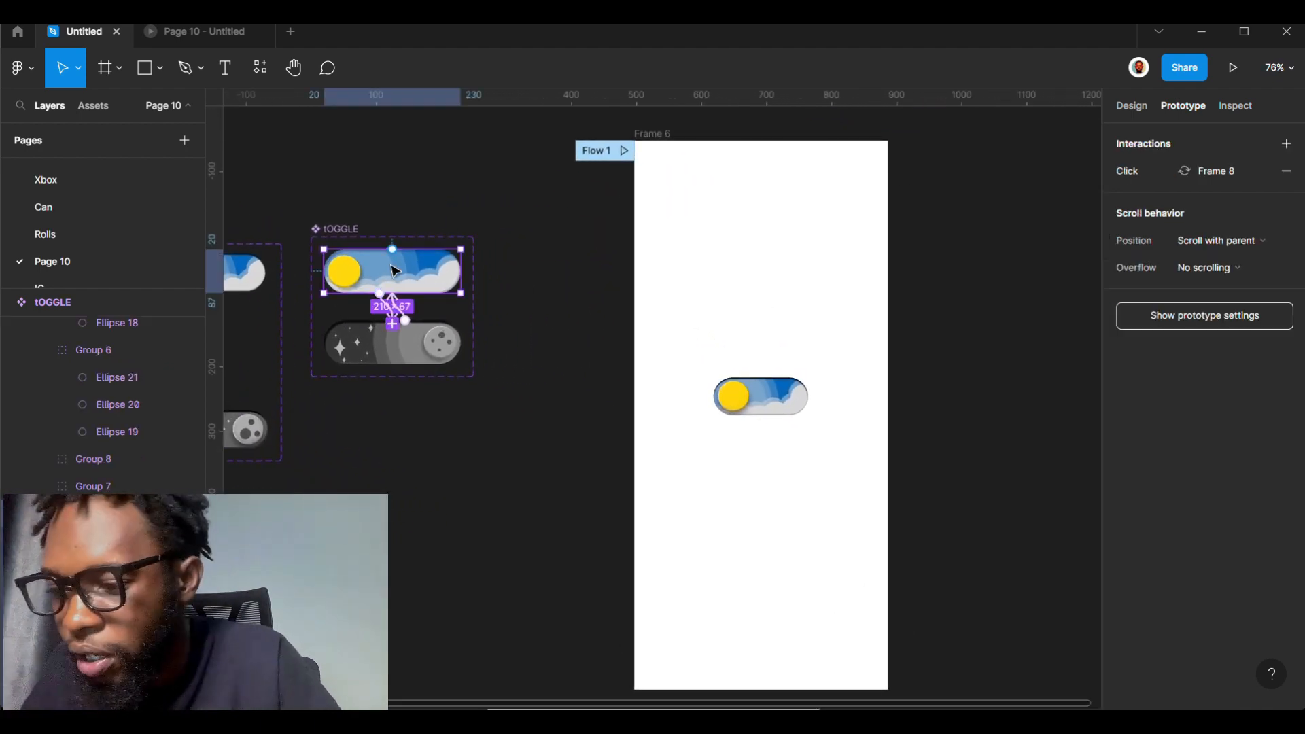
left_click_drag(461, 270, 503, 348)
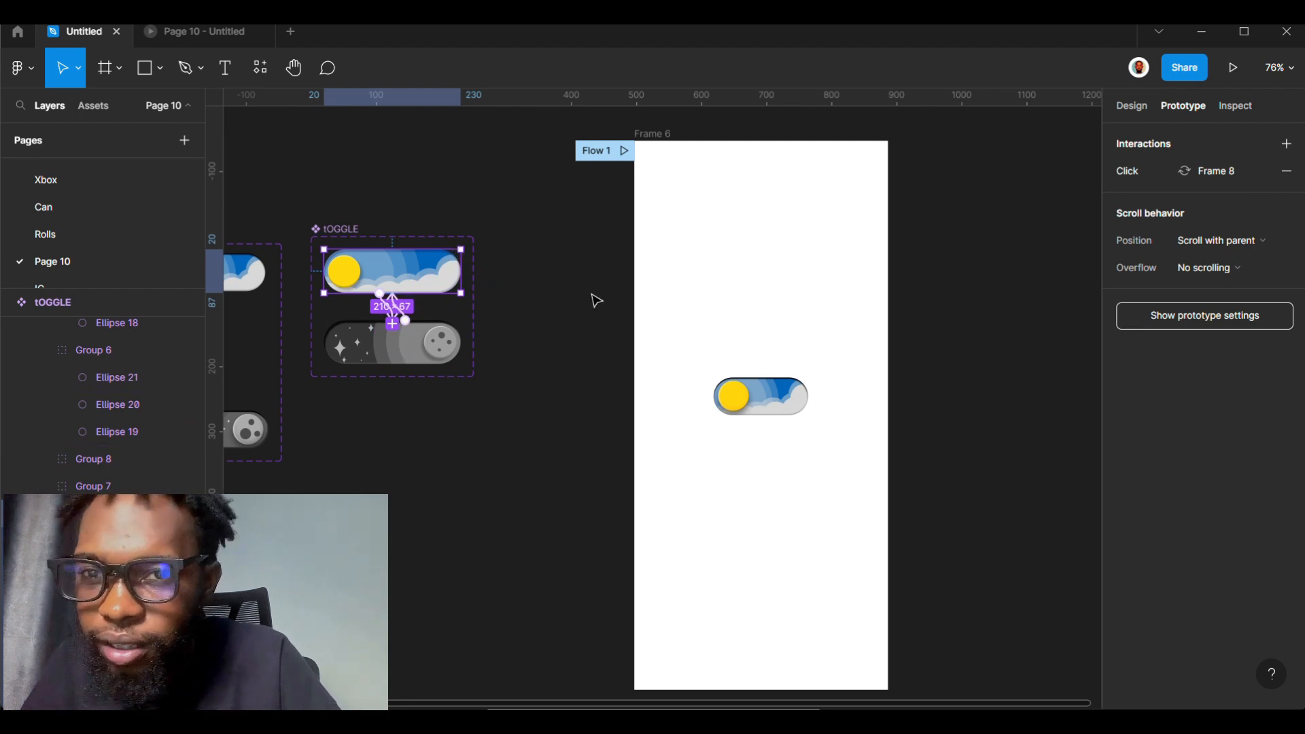
left_click(1131, 109)
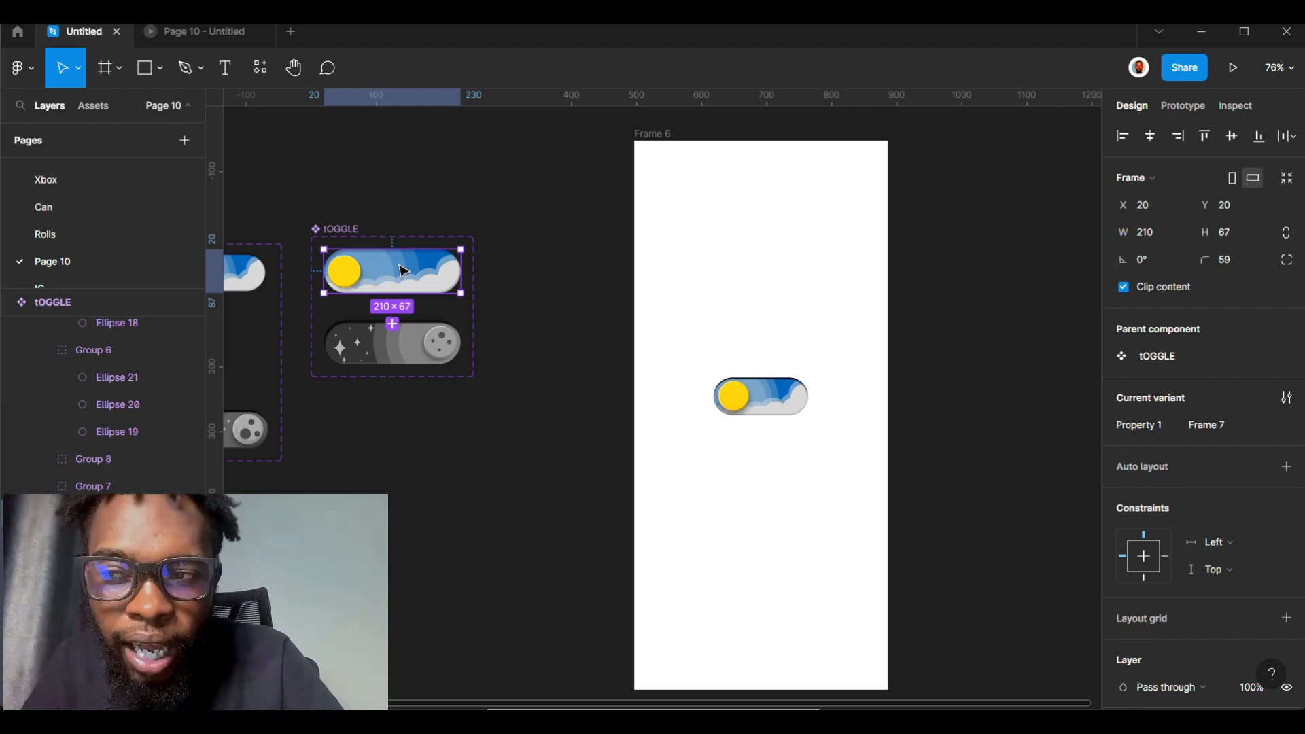
left_click_drag(445, 268, 755, 264)
key("ctrl+z")
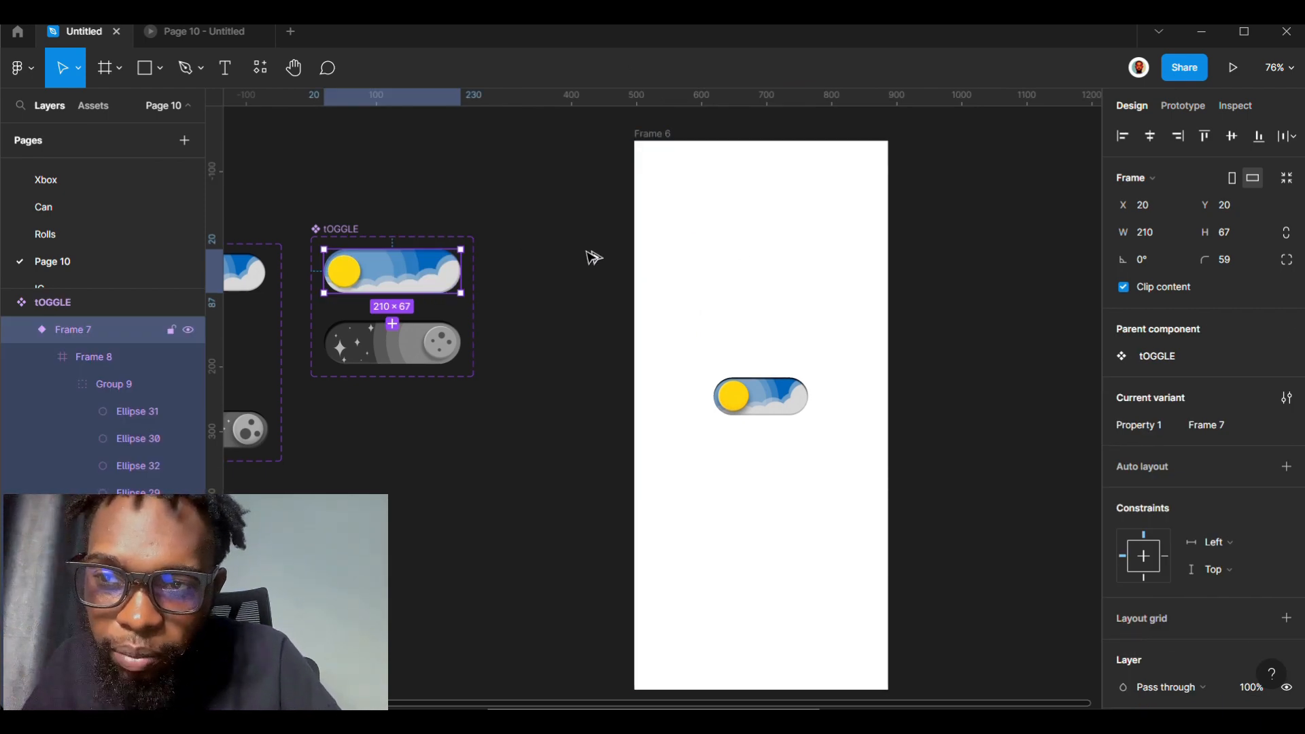
left_click_drag(593, 257, 800, 295)
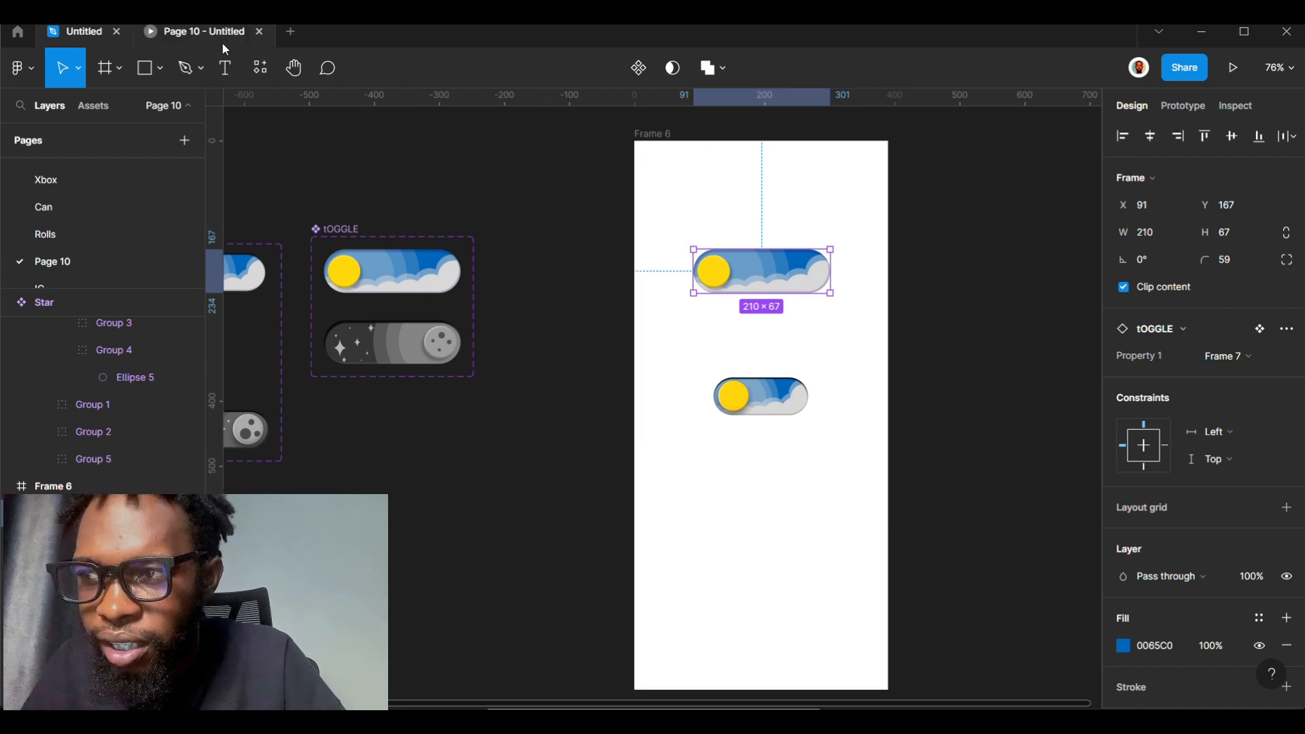
- Switch to the running Page 10 prototype and test the larger toggle by flipping it repeatedly between day and night
left_click(204, 32)
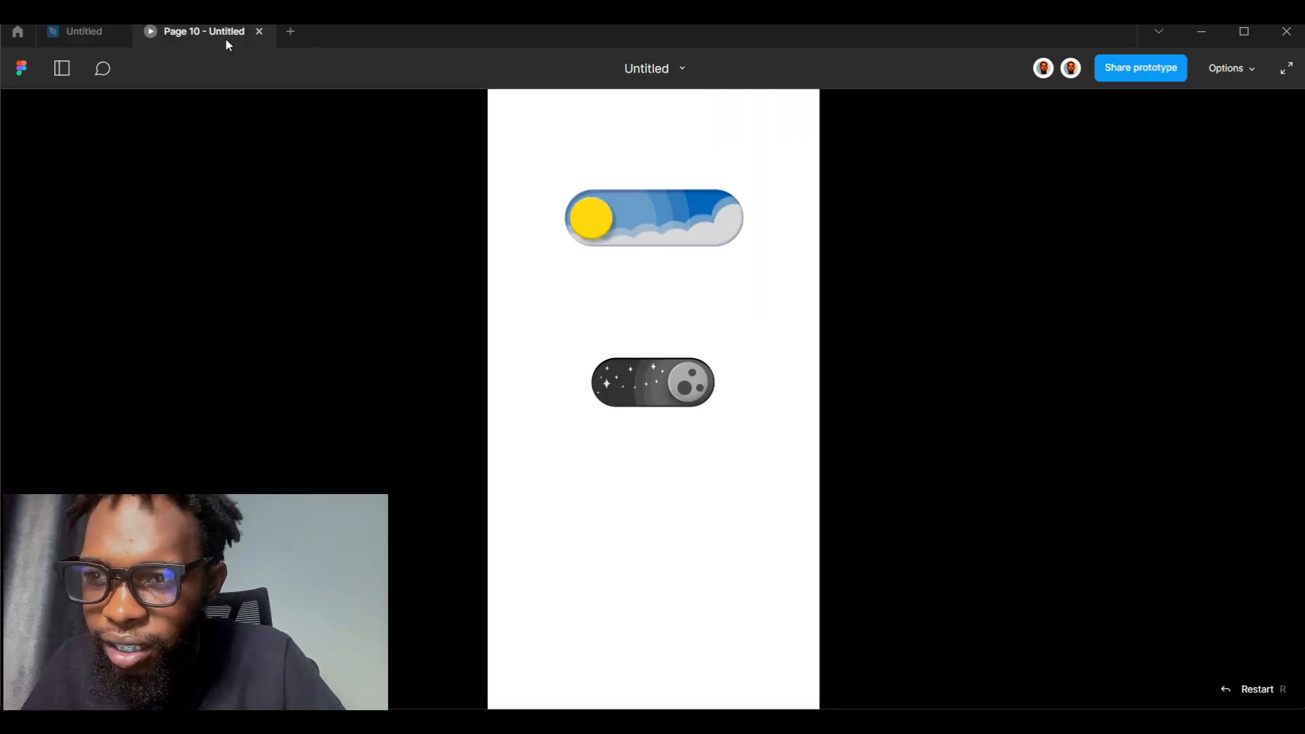
left_click(598, 234)
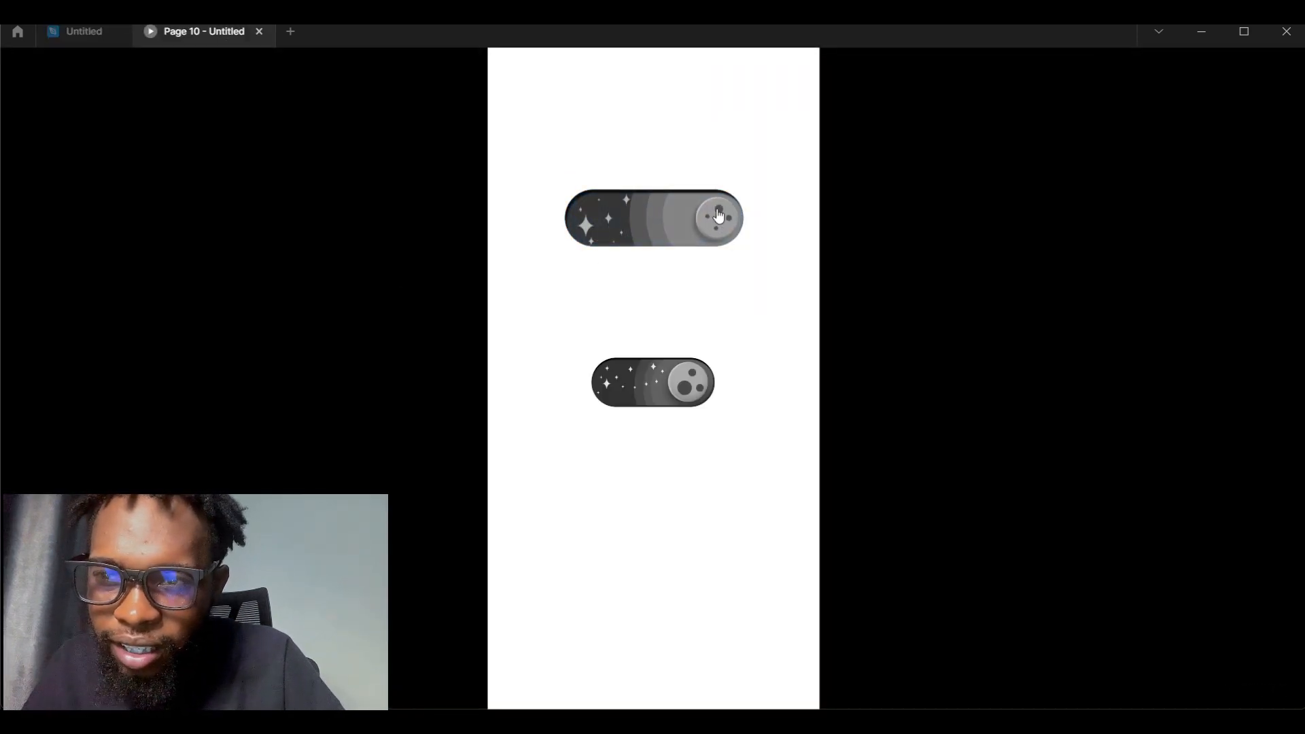
left_click(719, 216)
left_click(593, 237)
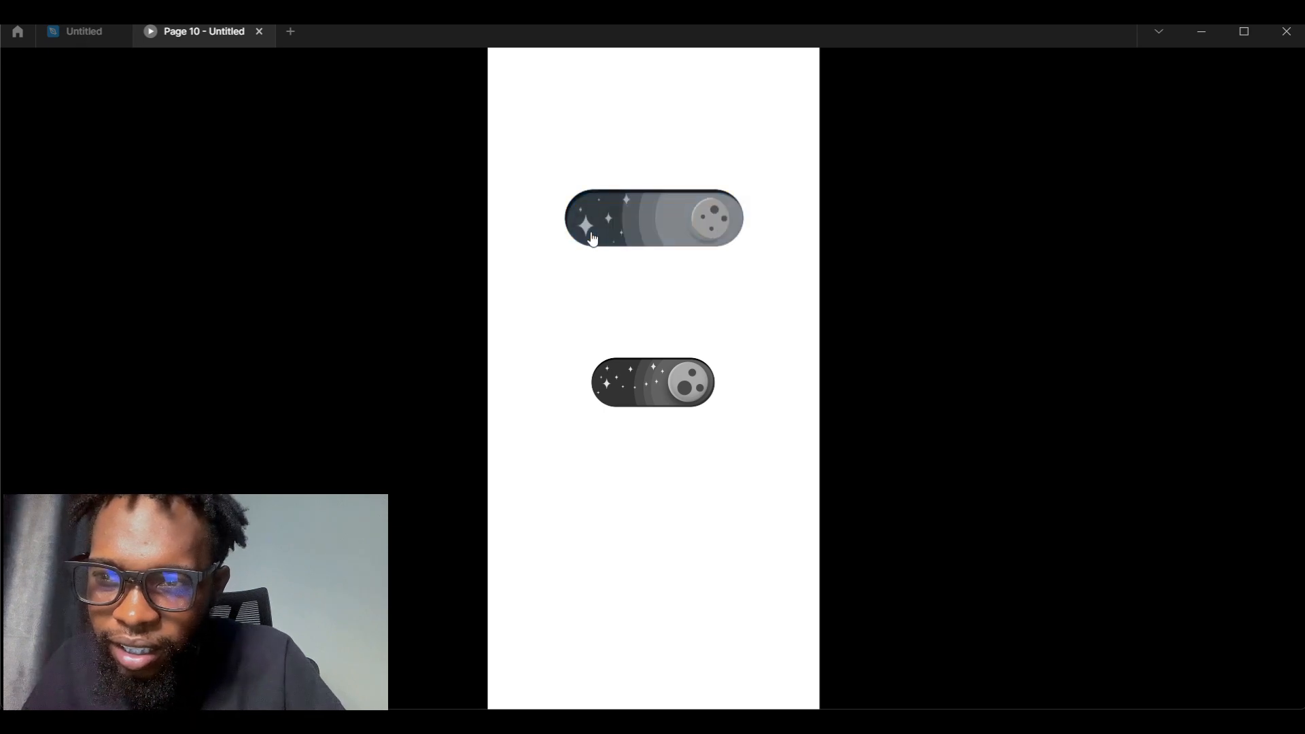
left_click(713, 235)
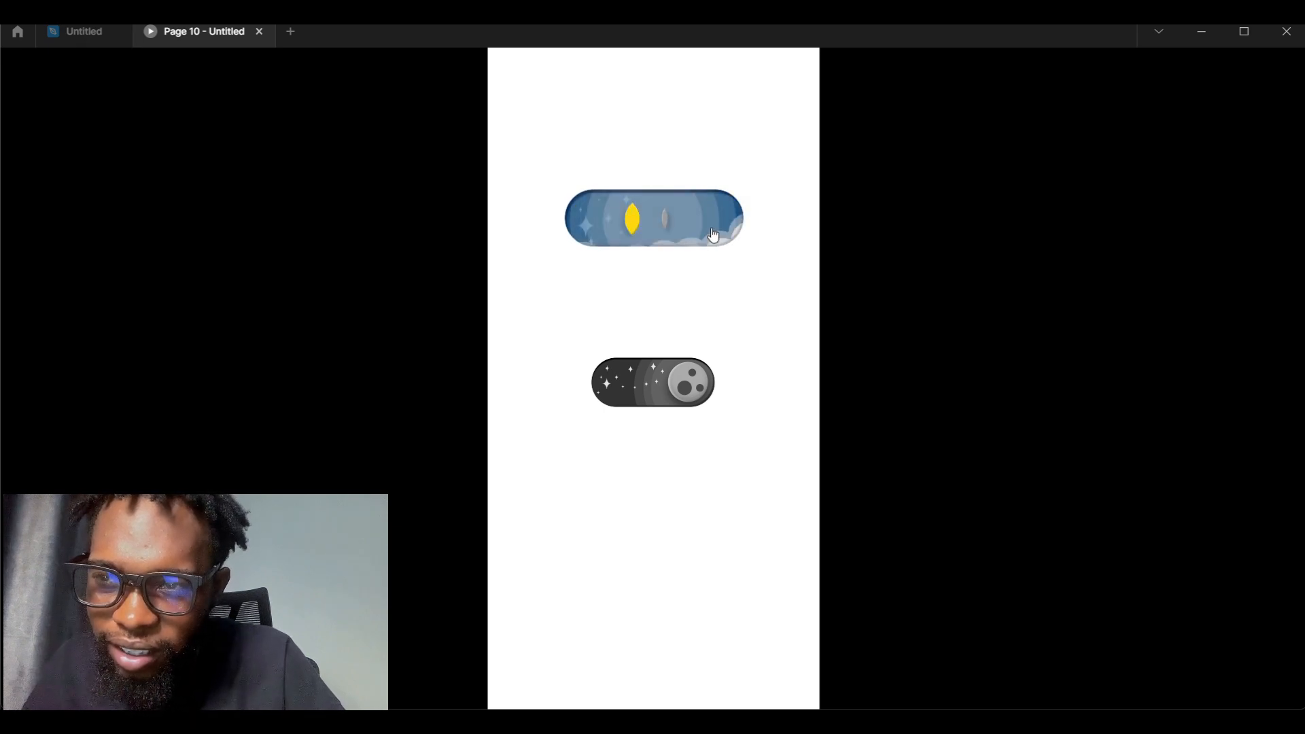
left_click(596, 232)
left_click(601, 241)
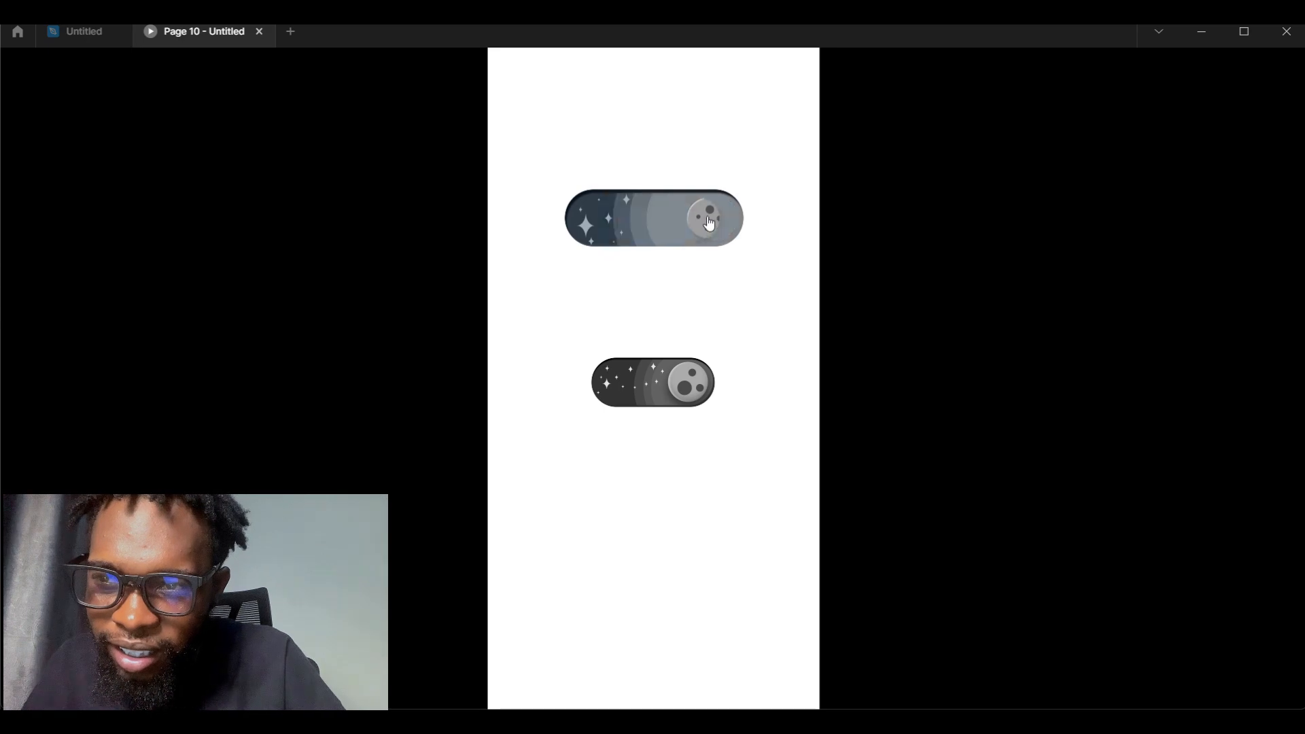
left_click(597, 230)
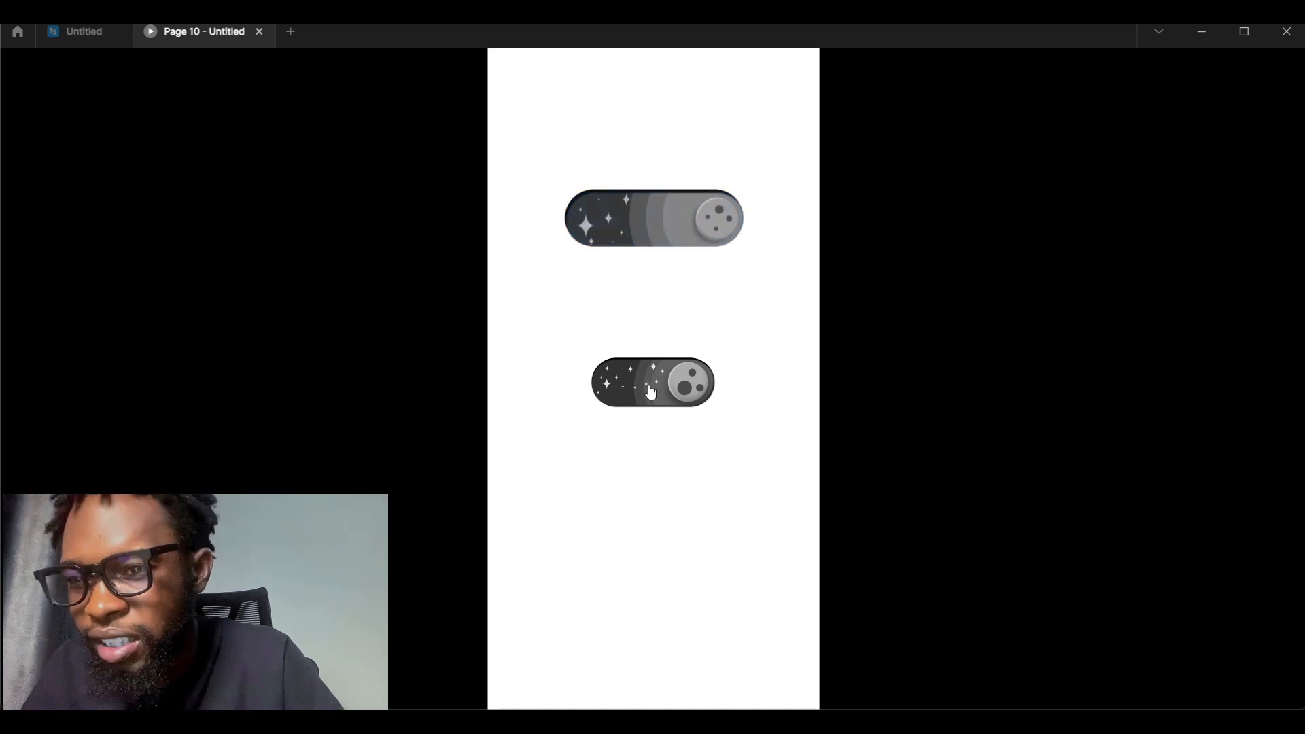
- Test the smaller toggle in the prototype by flipping it repeatedly between its day and night states for comparison
left_click(681, 393)
left_click(618, 381)
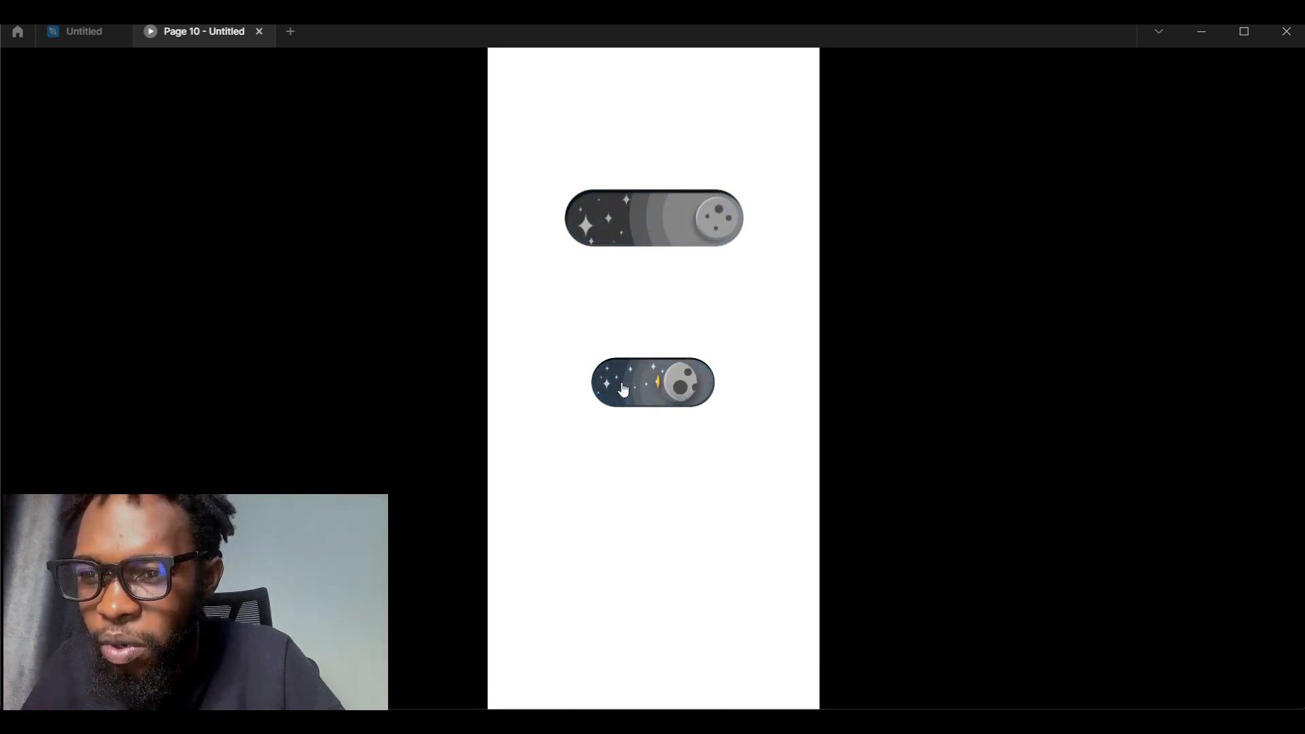
left_click(687, 408)
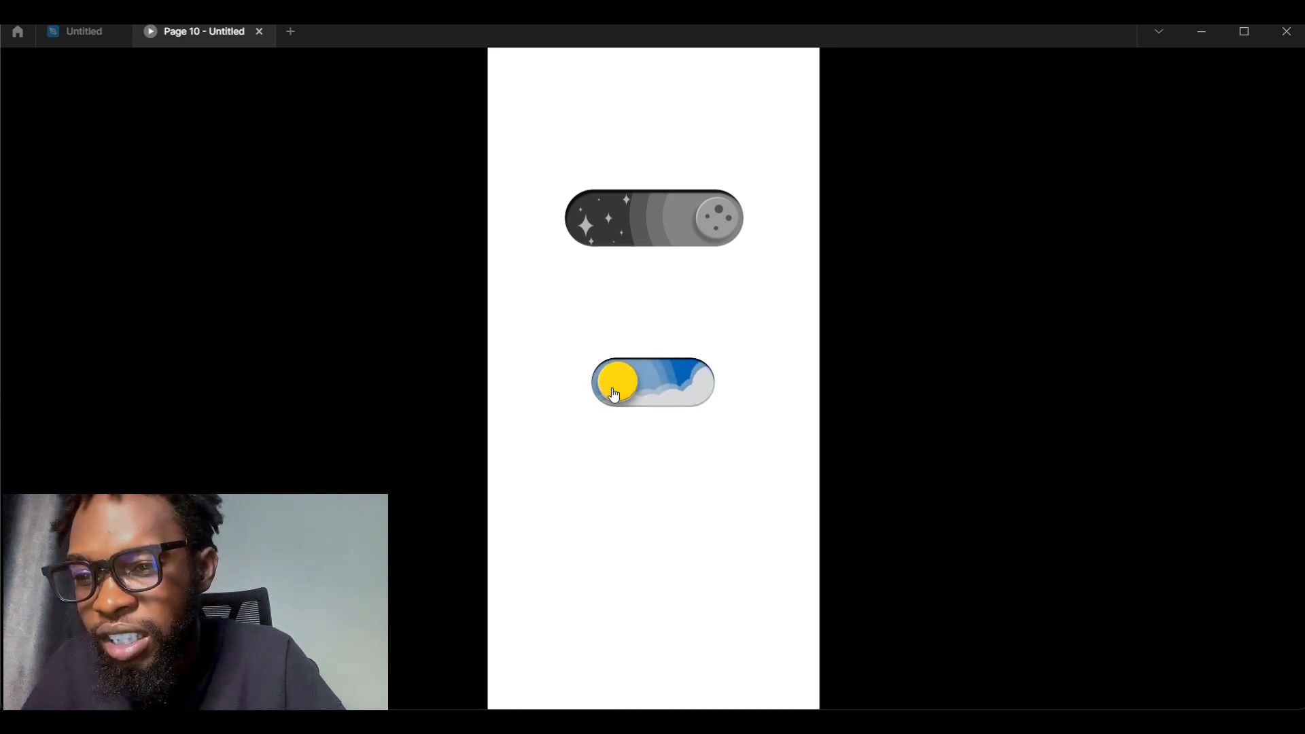
left_click(614, 393)
left_click(689, 390)
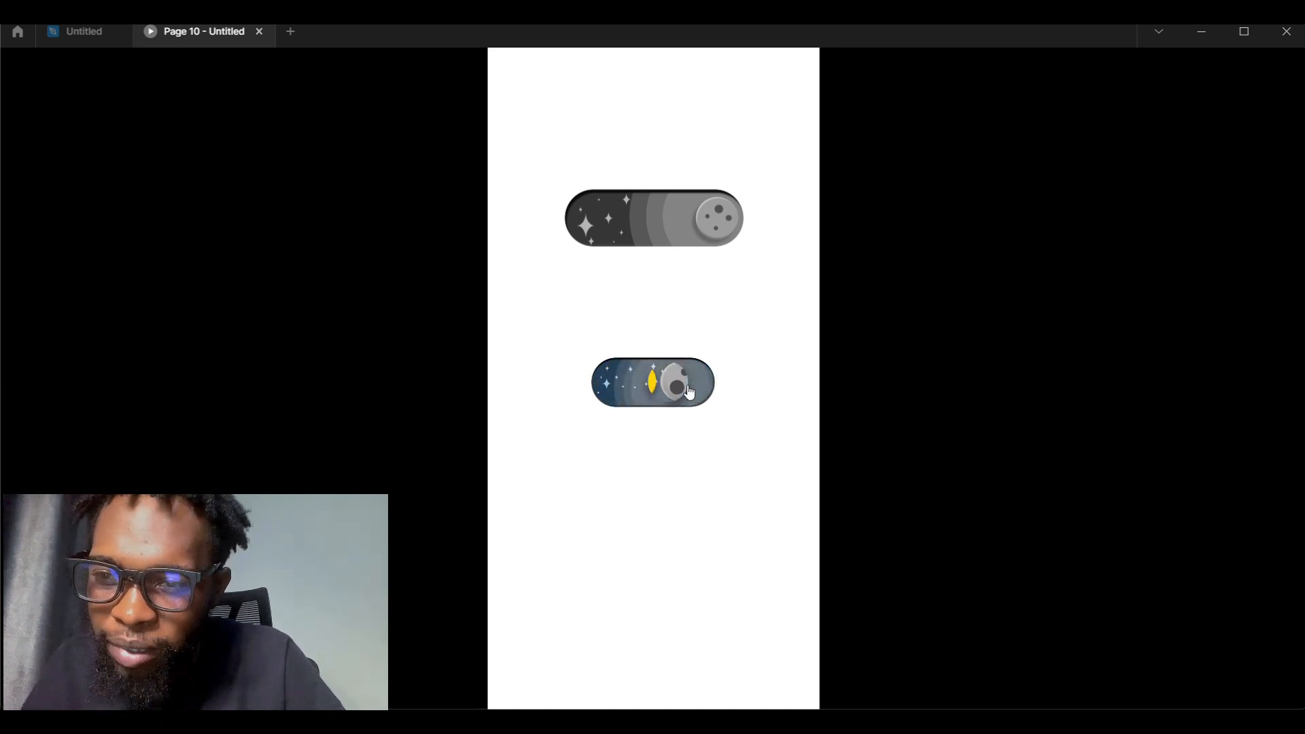
left_click(624, 390)
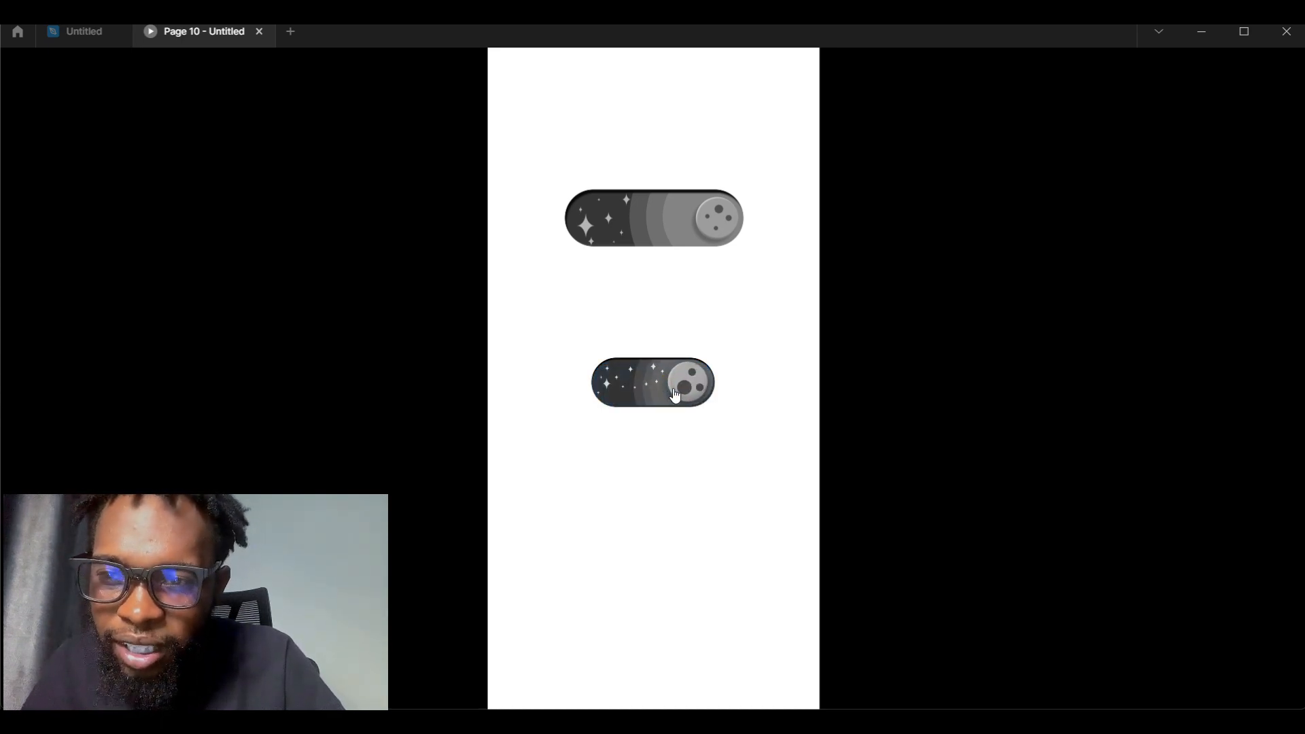
left_click(632, 394)
left_click(643, 392)
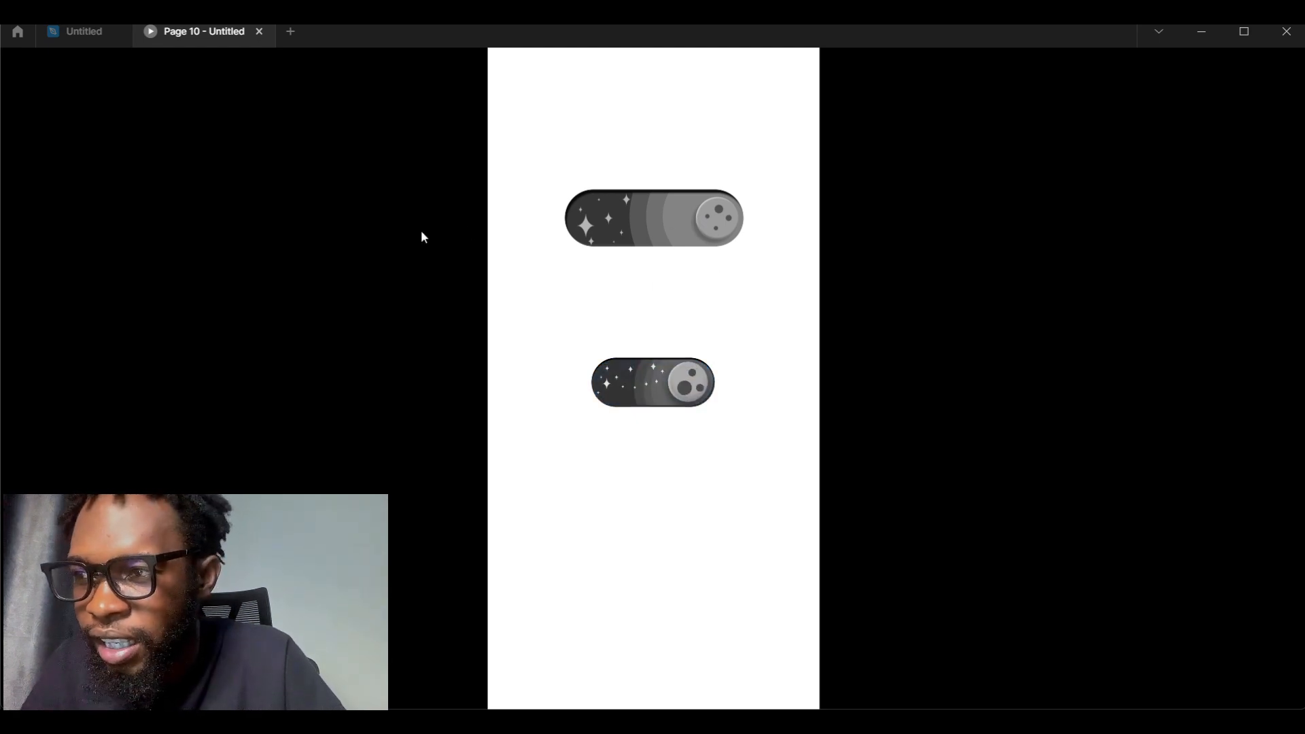
- Return to the design file and compare the night-to-day interaction settings of the Star and tOGGLE component sets
left_click(75, 41)
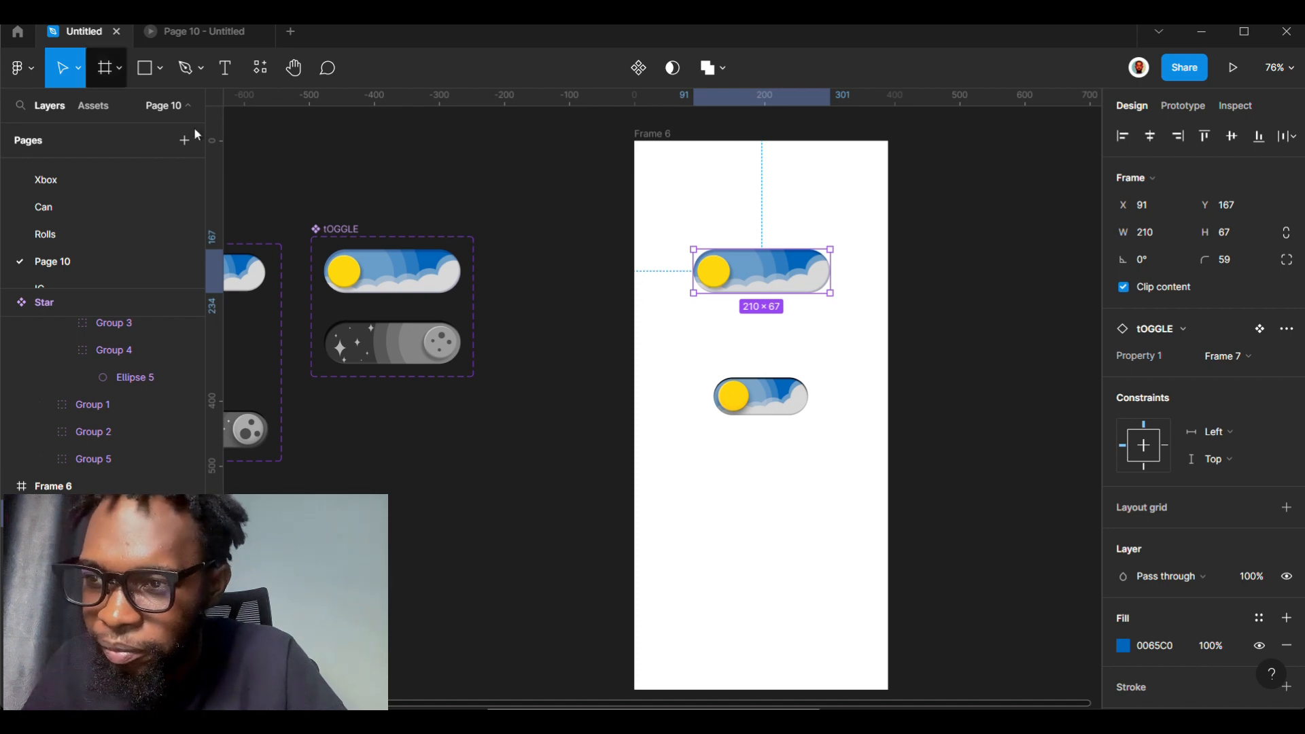
scroll(373, 283, "up", 5)
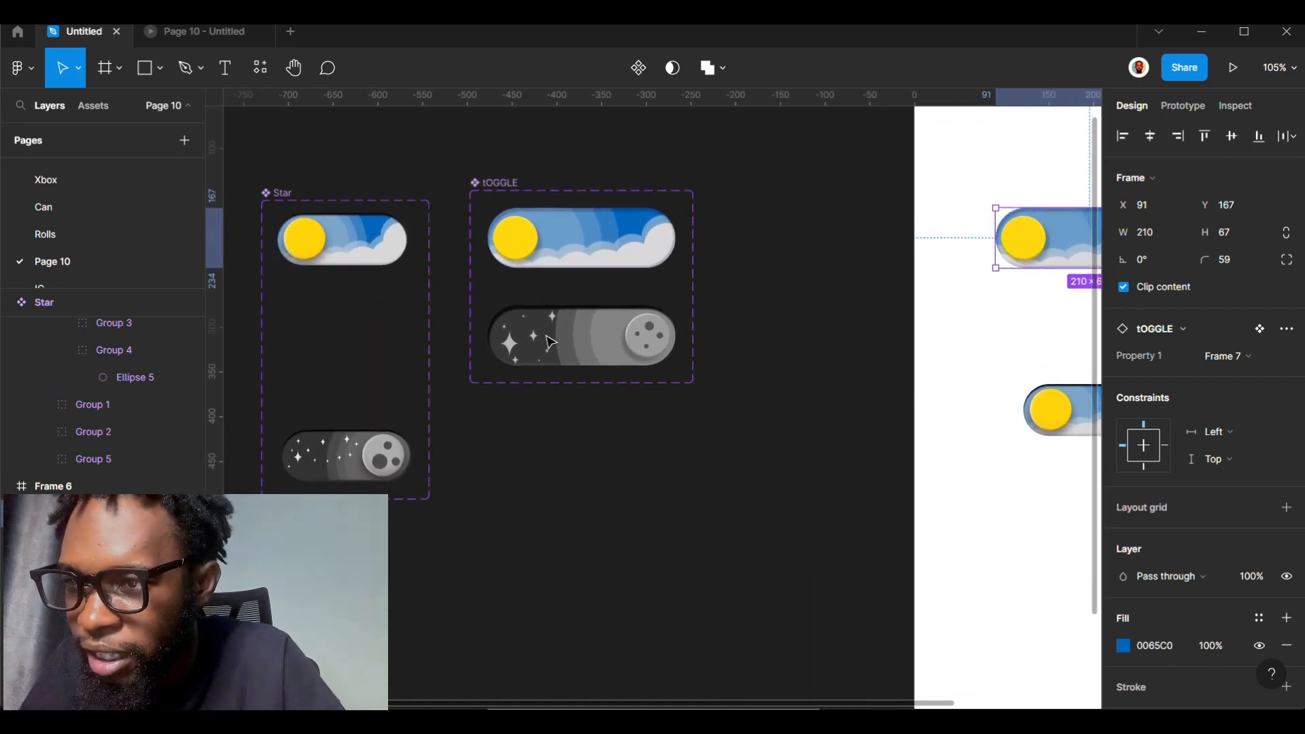
left_click(327, 197)
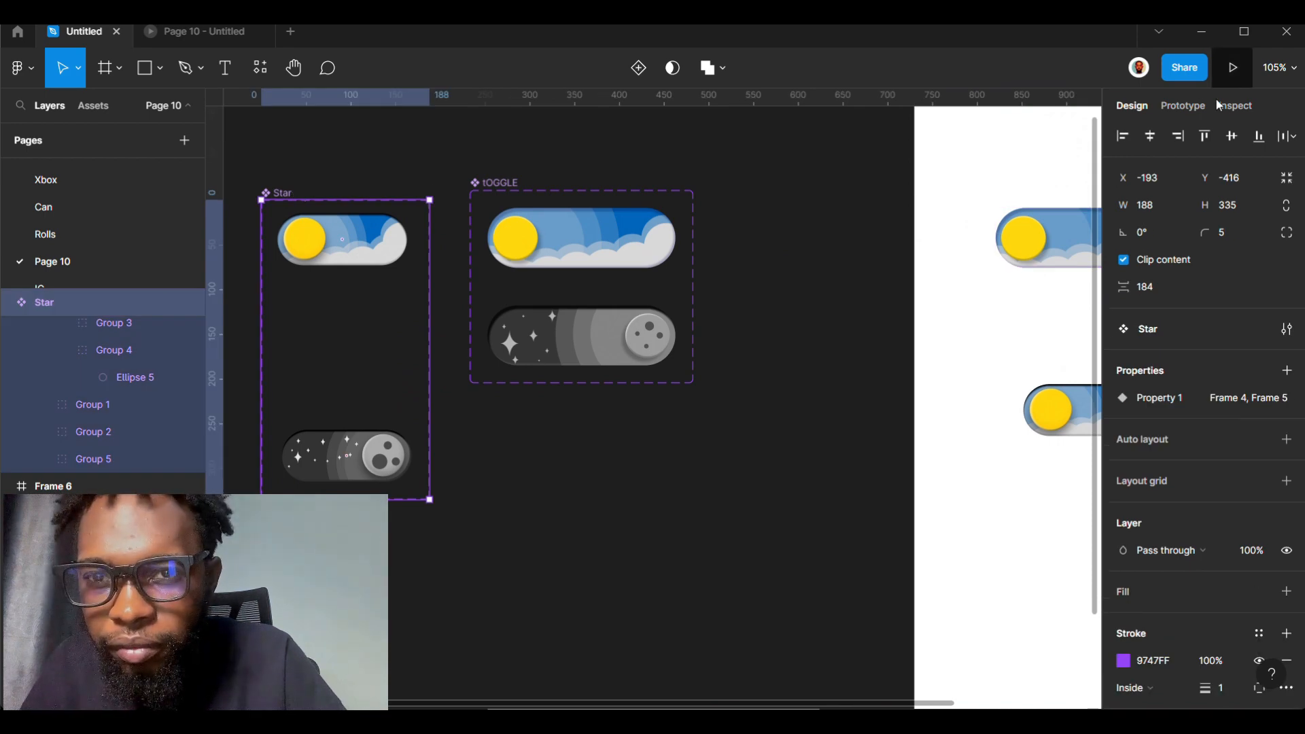
left_click(1200, 115)
left_click(355, 368)
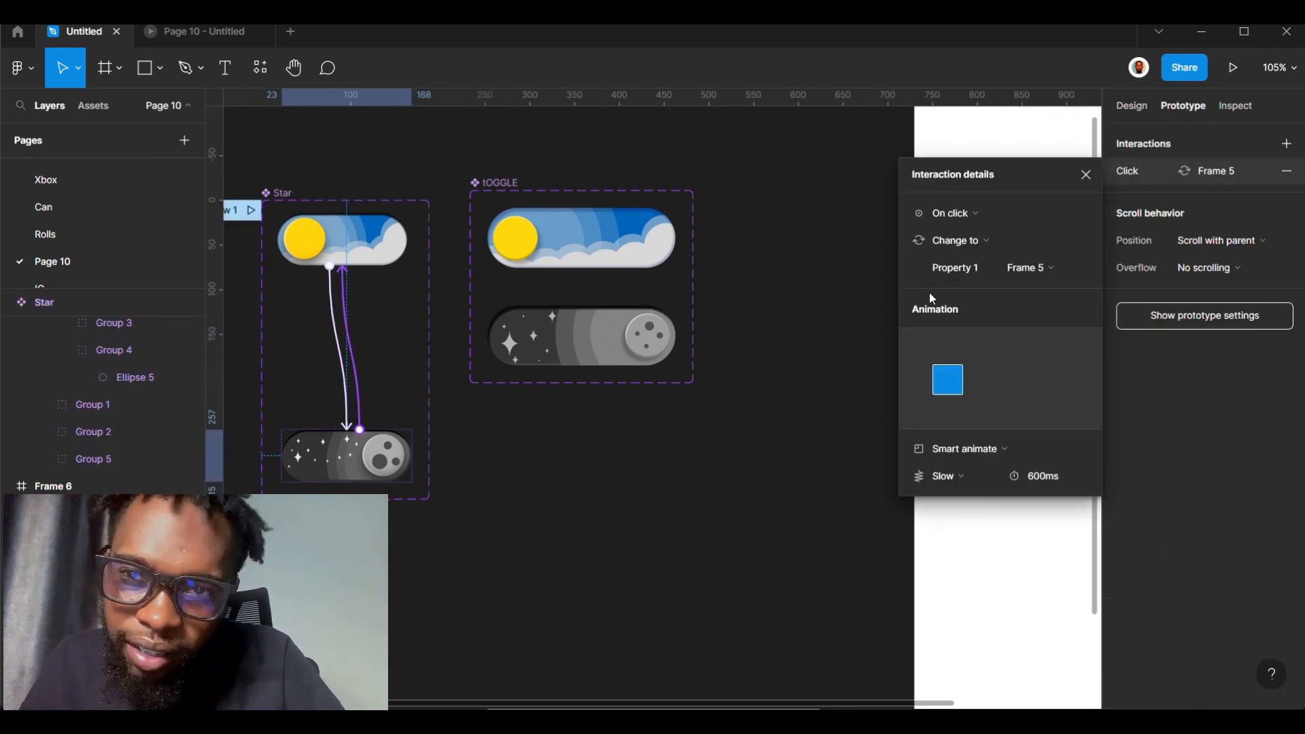
left_click(1084, 177)
left_click(607, 252)
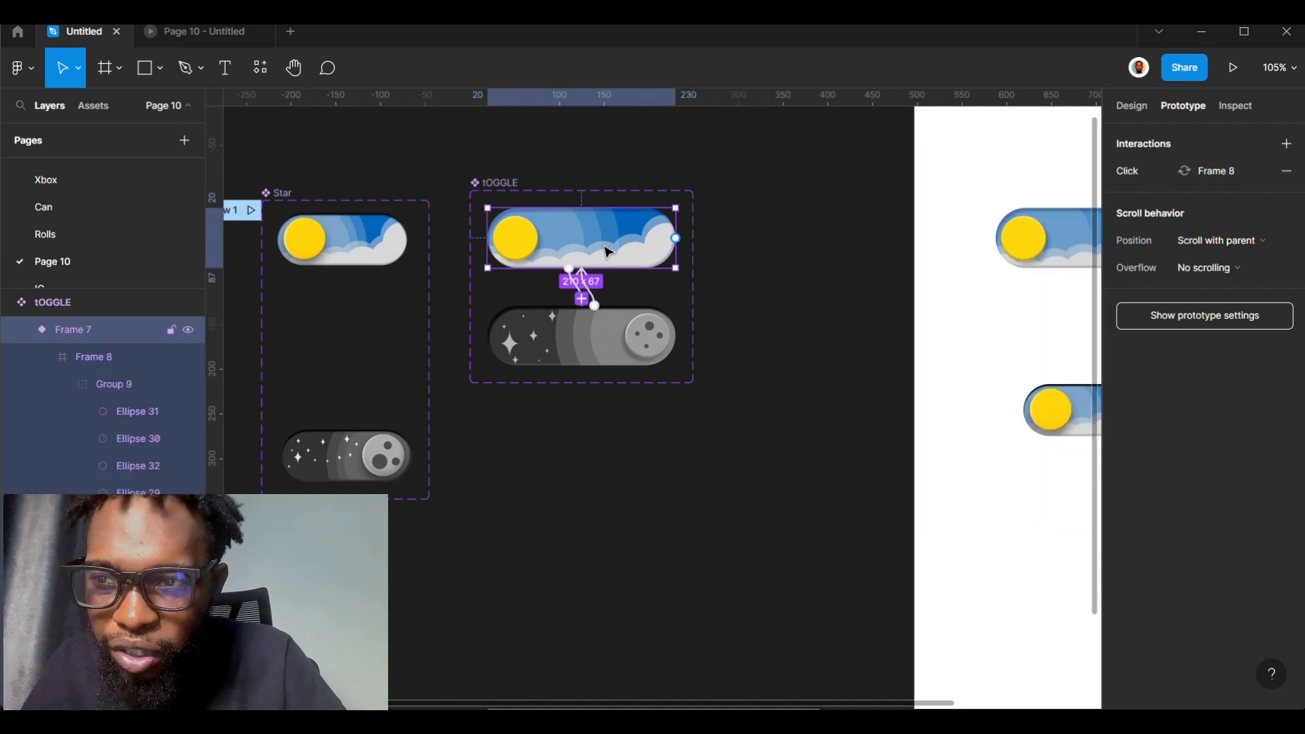
left_click_drag(594, 301, 593, 303)
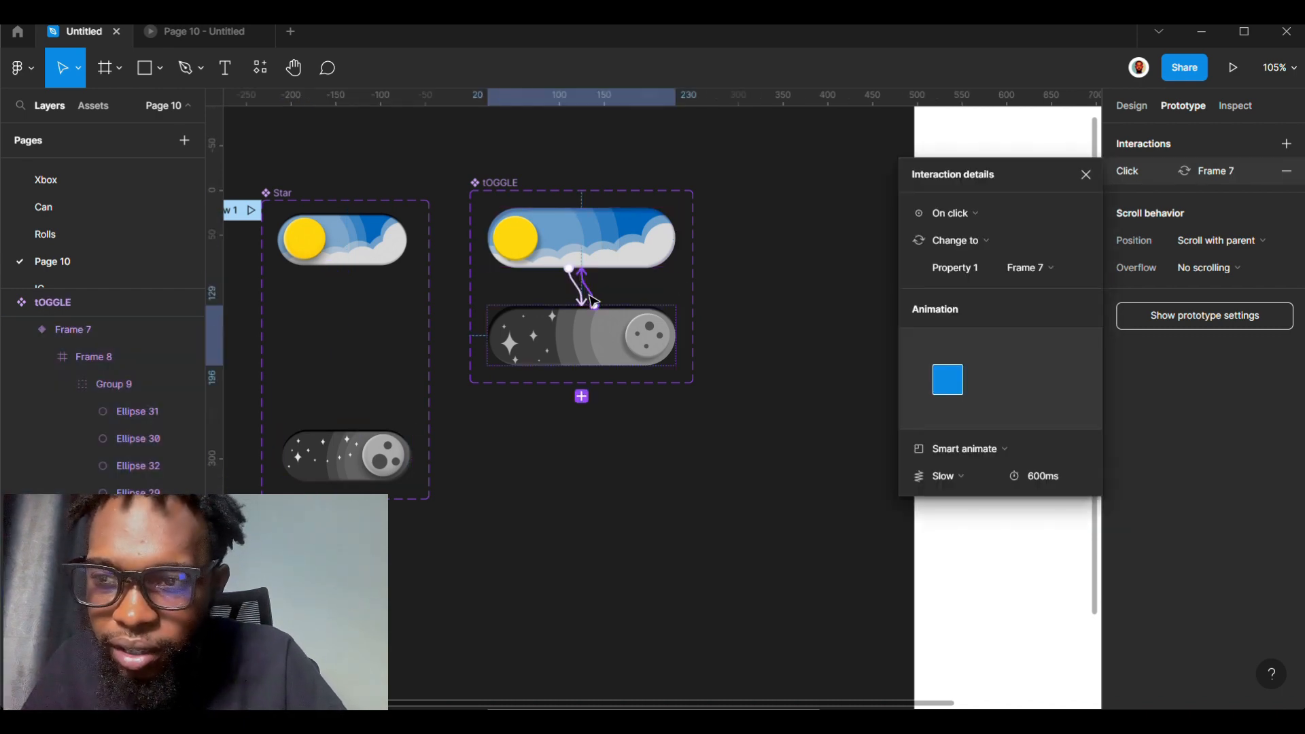
- Check the day-to-night interaction settings of the tOGGLE component set
left_click(583, 296)
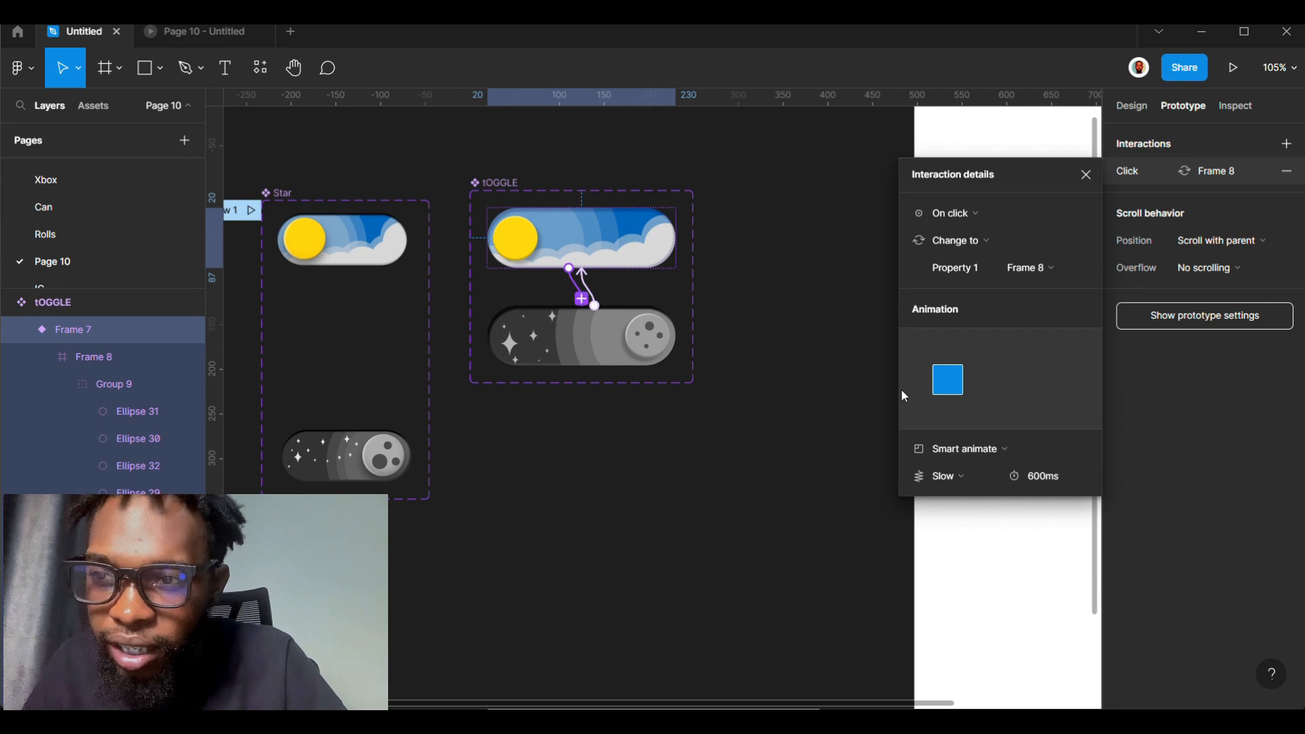
left_click(783, 401)
- Turn off content clipping on the sun's frame, Frame 8, in tOGGLE's day variant to expose the moon group
scroll(781, 400, "up", 5)
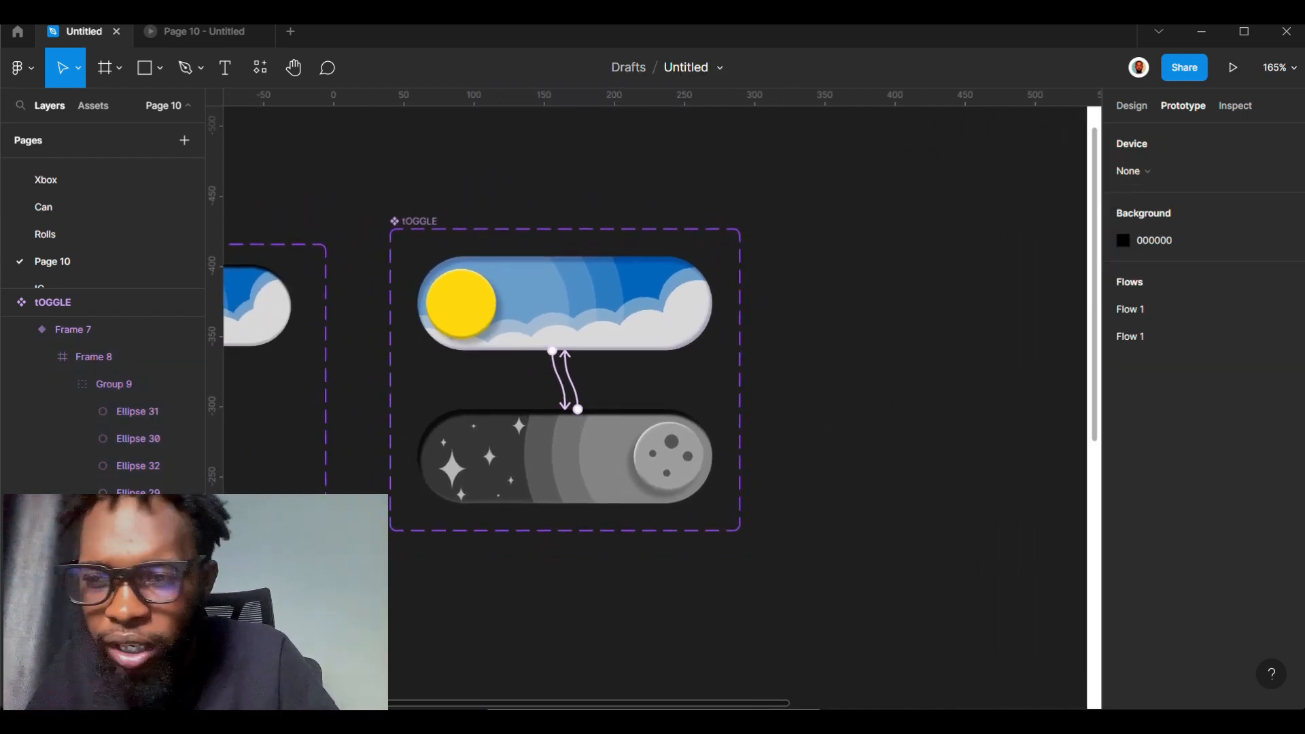
double_click(462, 308)
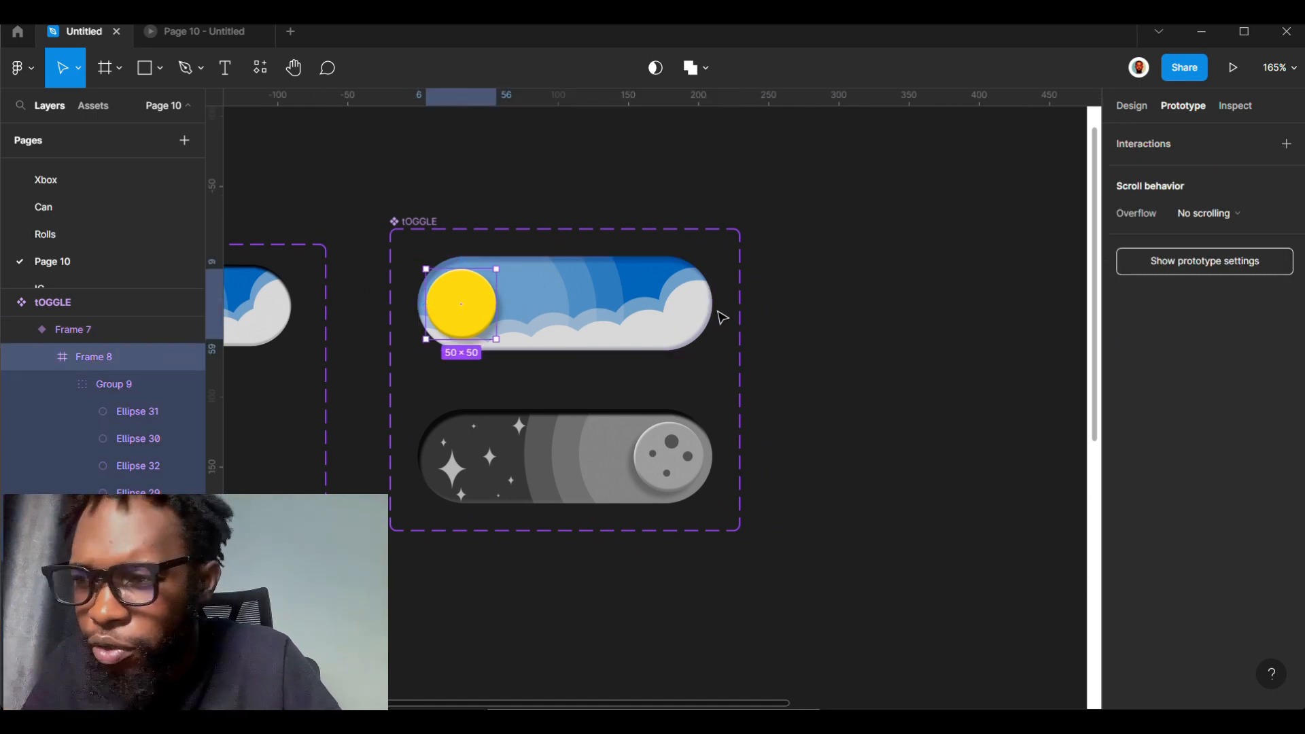
mouse_move(1137, 81)
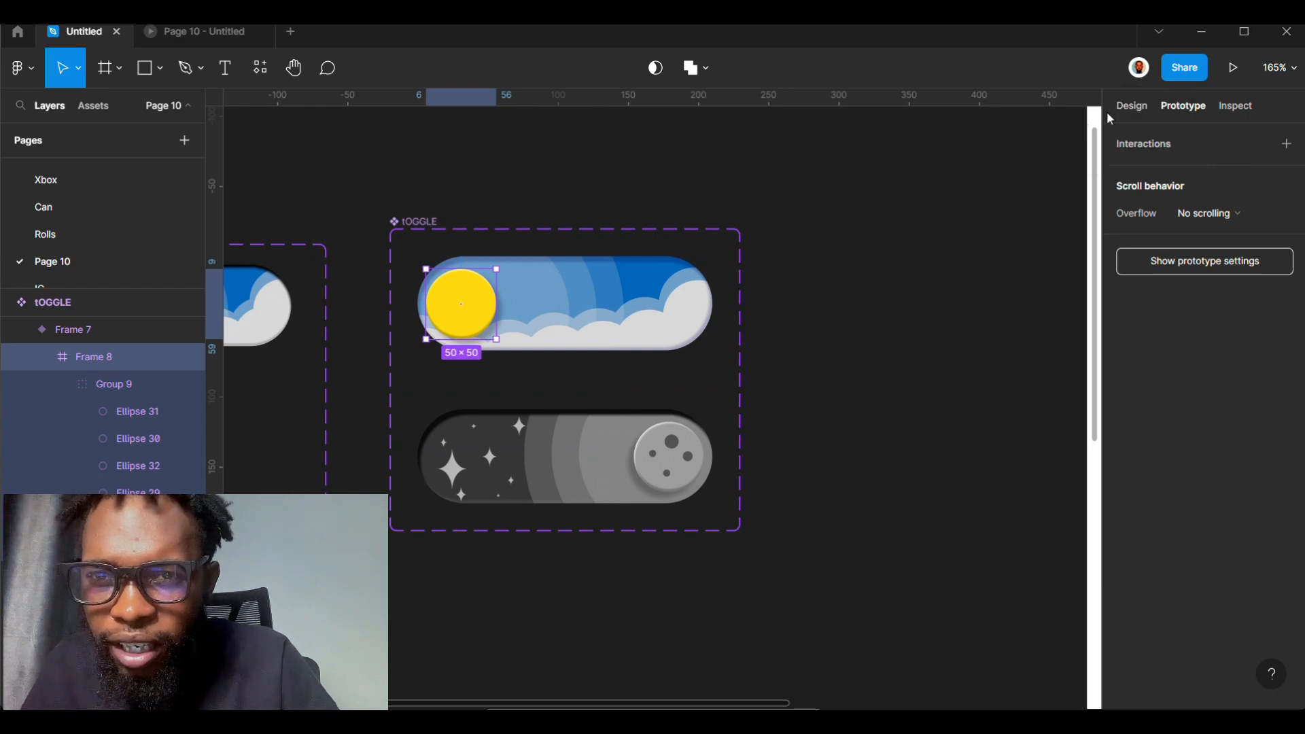
left_click(1131, 106)
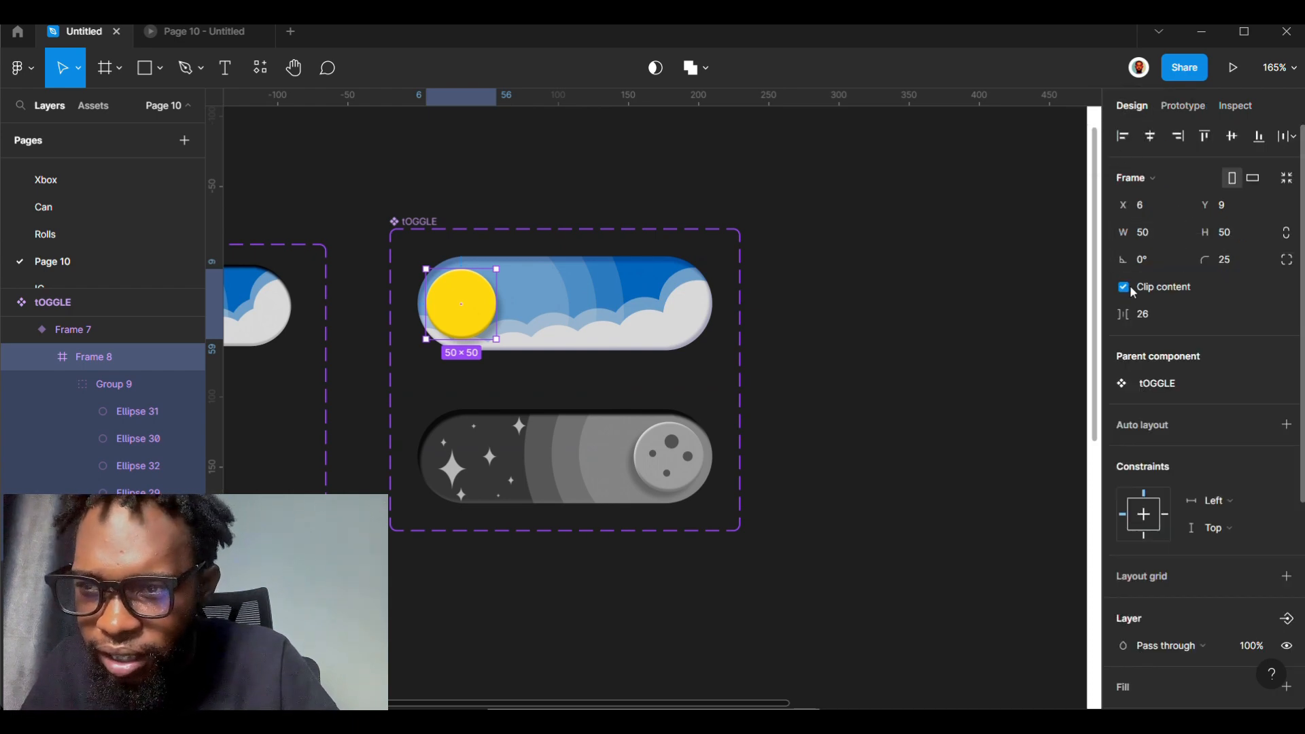
left_click(1125, 287)
- Nudge the day variant's moon group right to X 83, and turn content clipping back on for the sun's frame
left_click(579, 307)
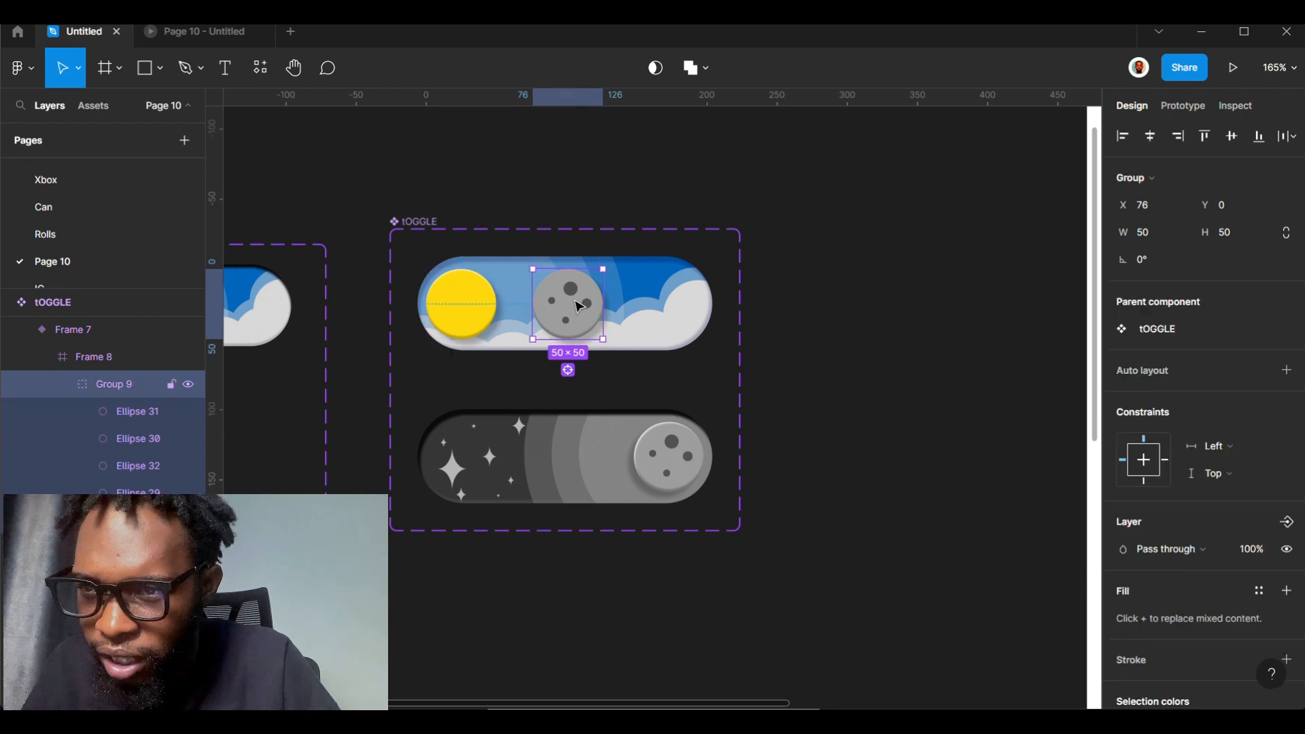
key("Right")
key("Right")
key("Right")
key("Right")
key("Right")
key("Right")
key("Right")
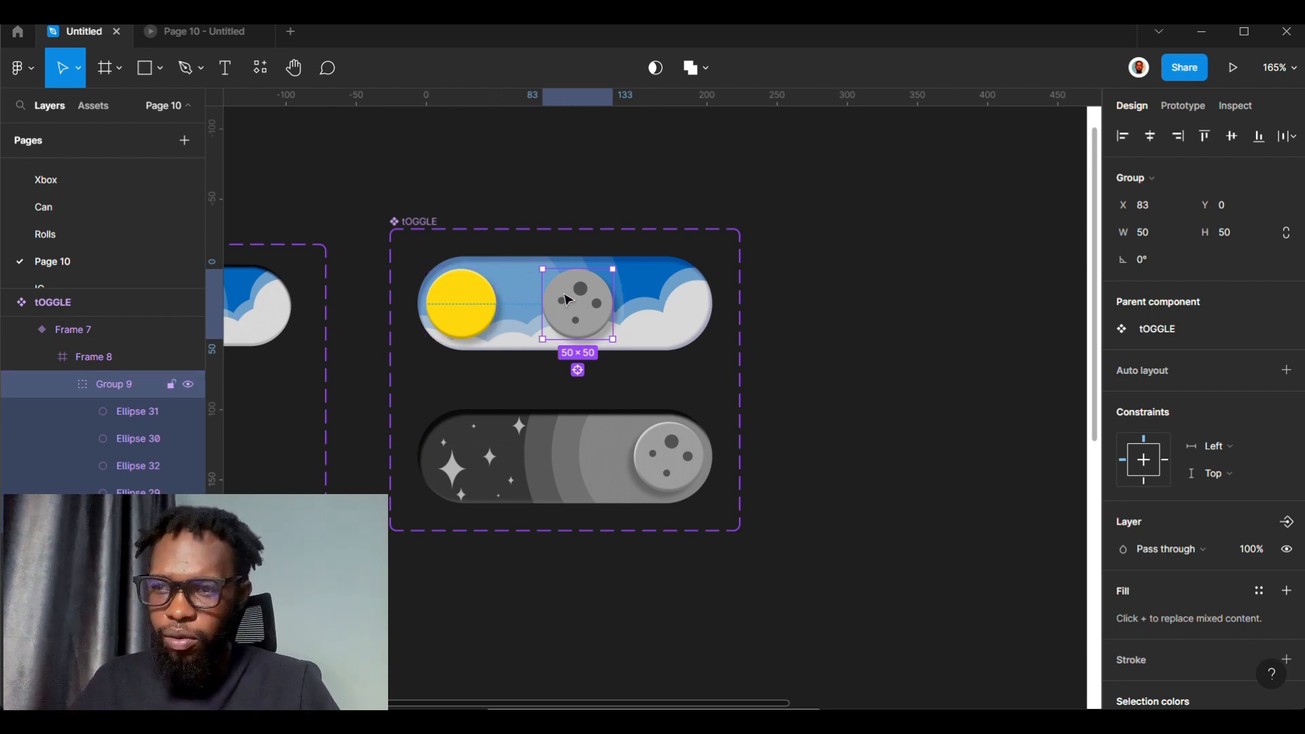
left_click(441, 319)
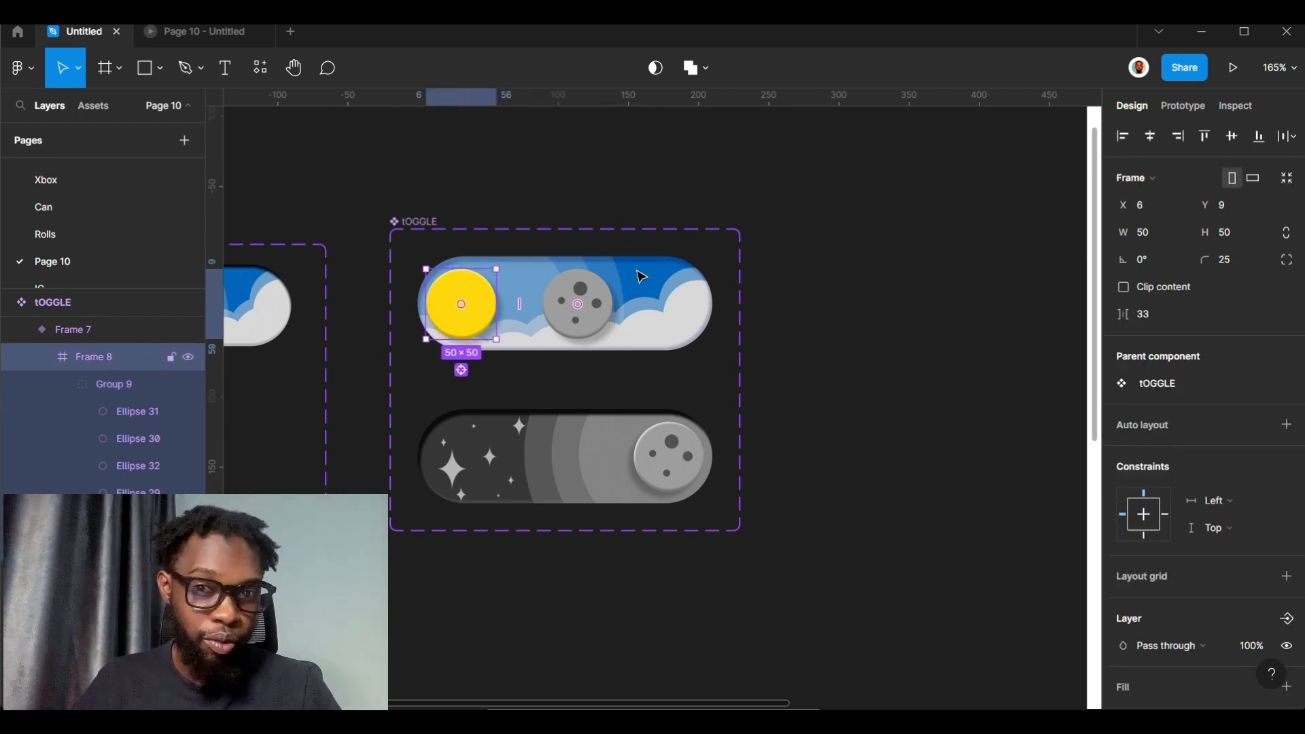
left_click(1123, 287)
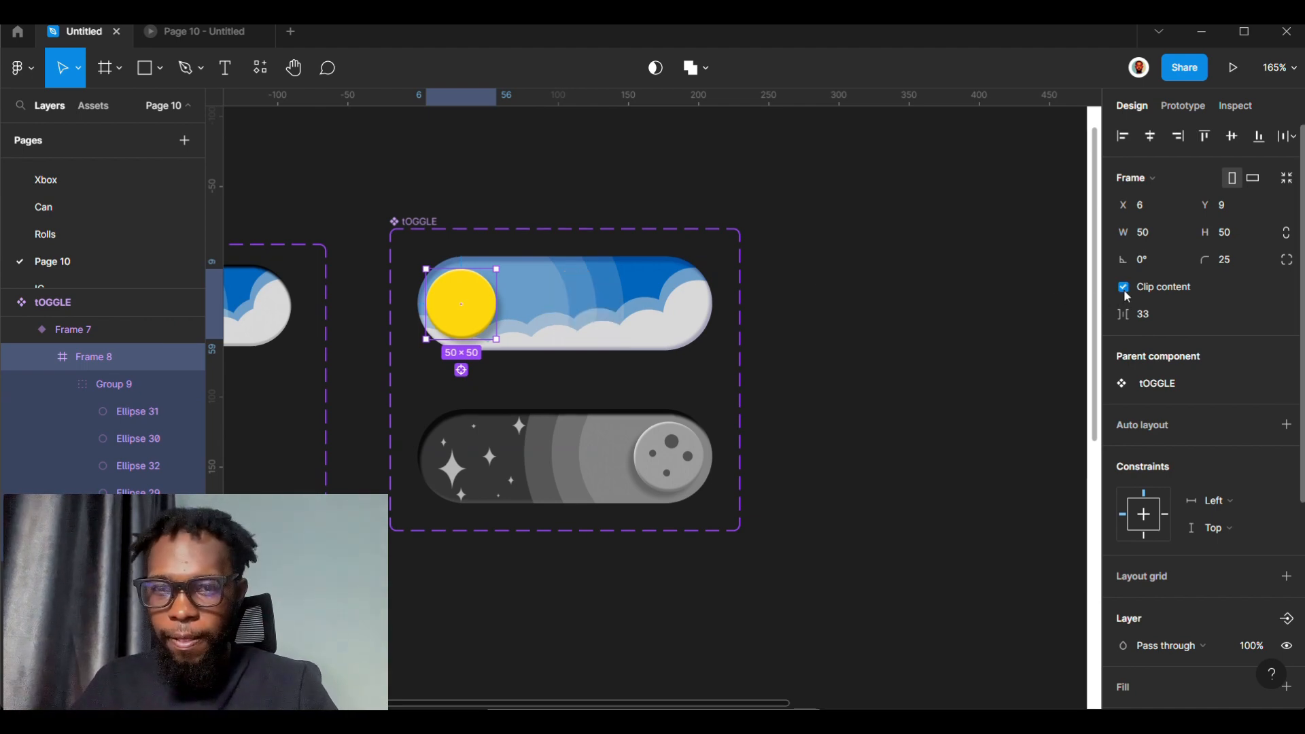
- Switch to the running Page 10 prototype and retest the larger toggle by flipping it repeatedly between day and night
left_click(202, 31)
left_click(704, 220)
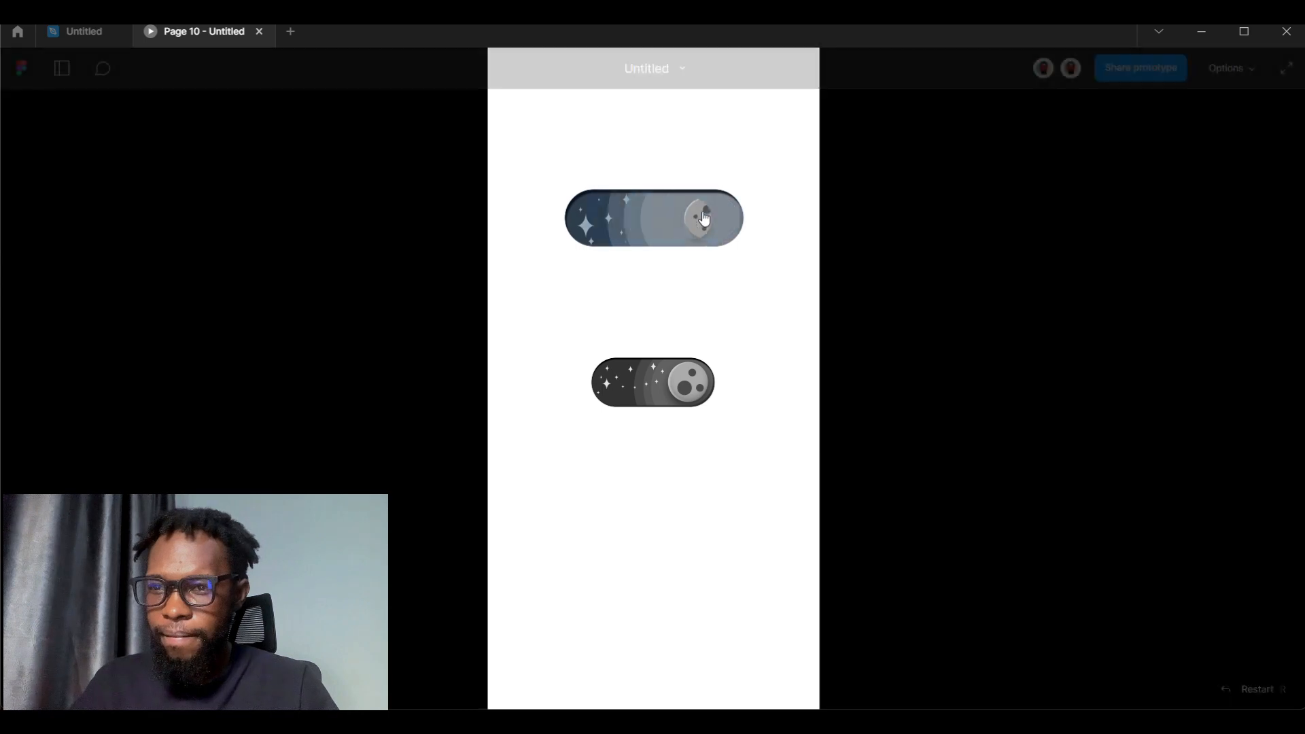
left_click(638, 221)
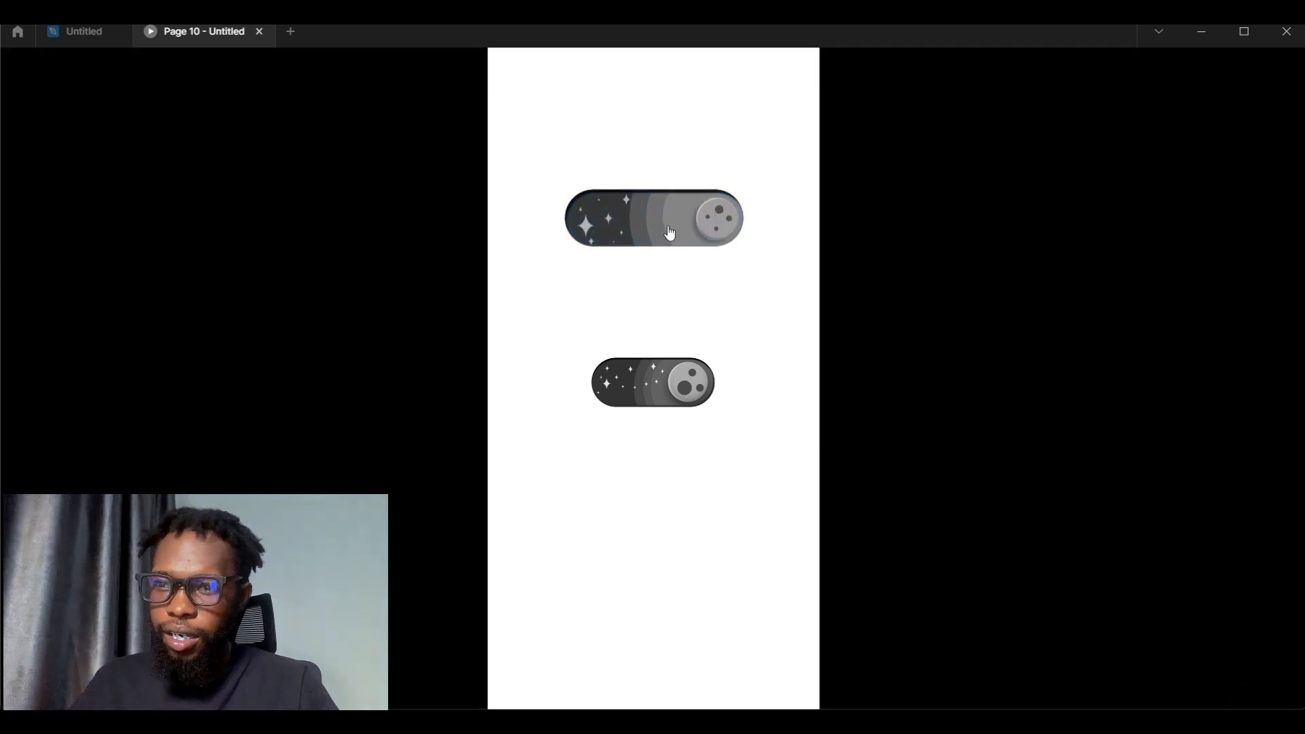
left_click(615, 231)
left_click(613, 234)
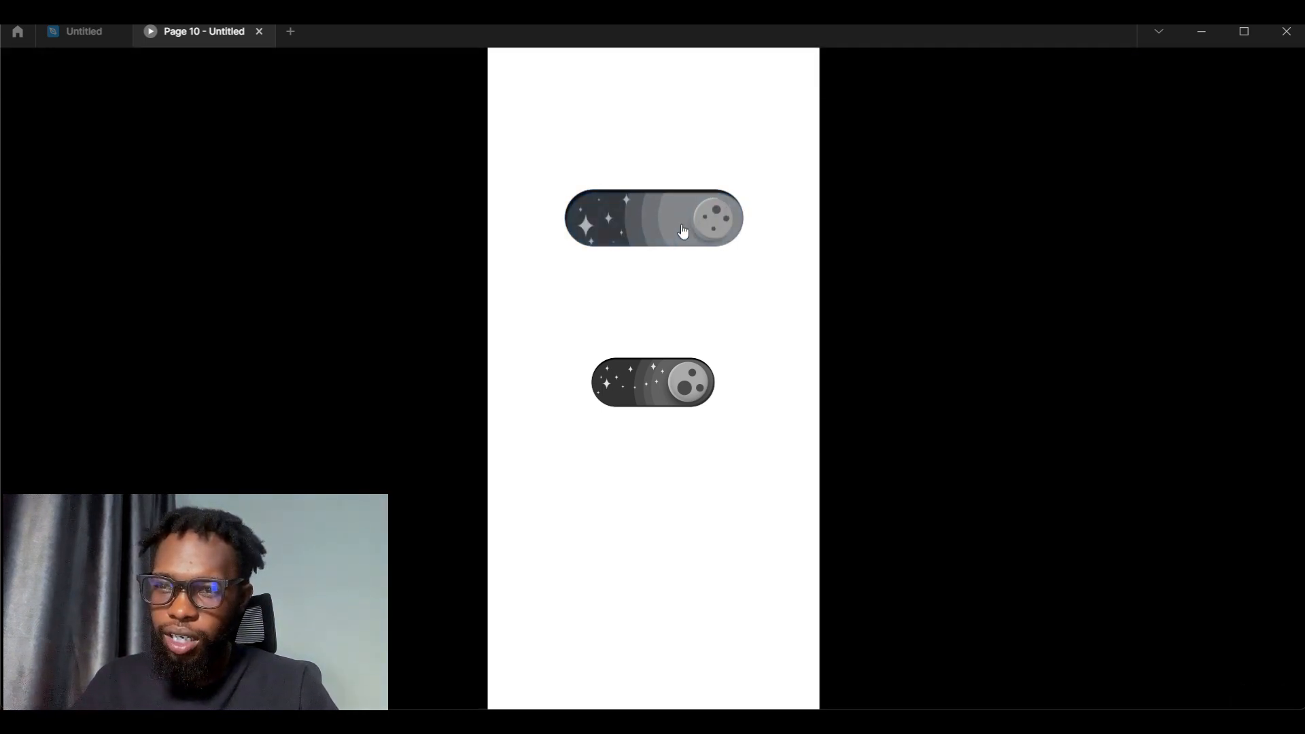
left_click(607, 231)
left_click(605, 231)
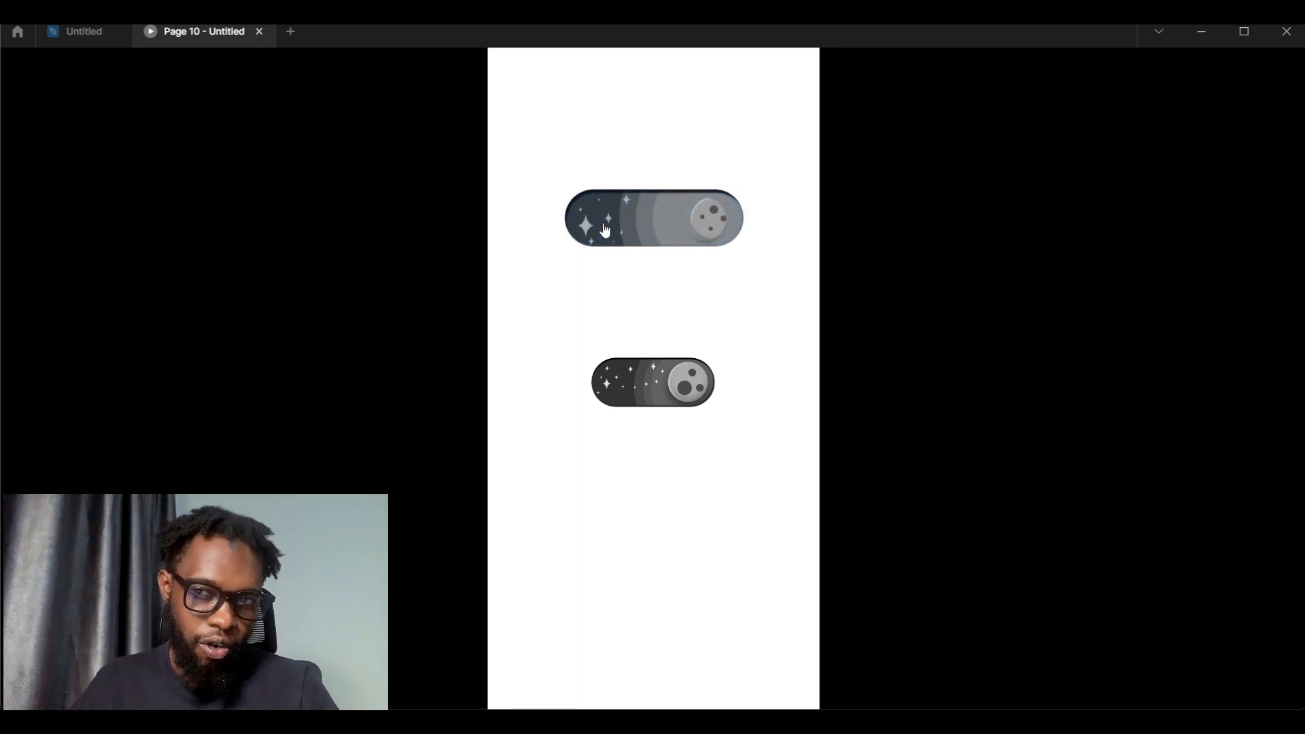
left_click(692, 229)
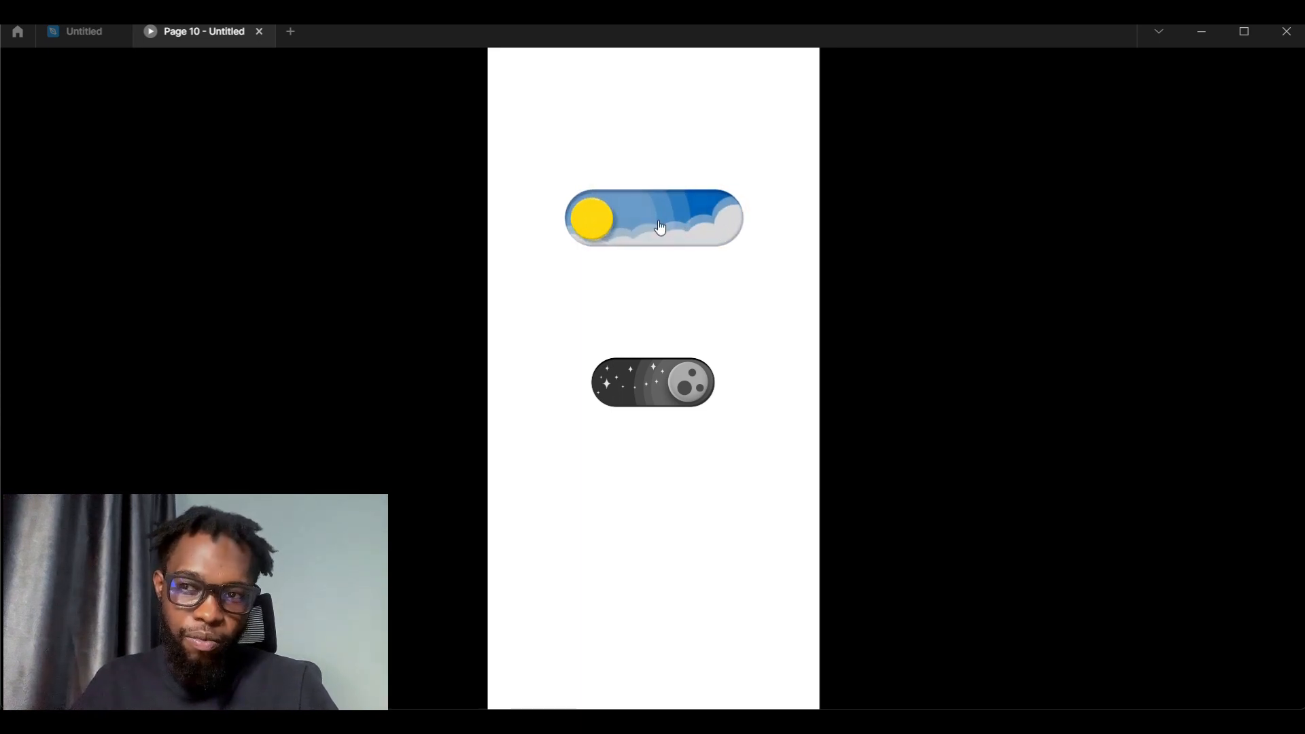
left_click(662, 229)
left_click(660, 228)
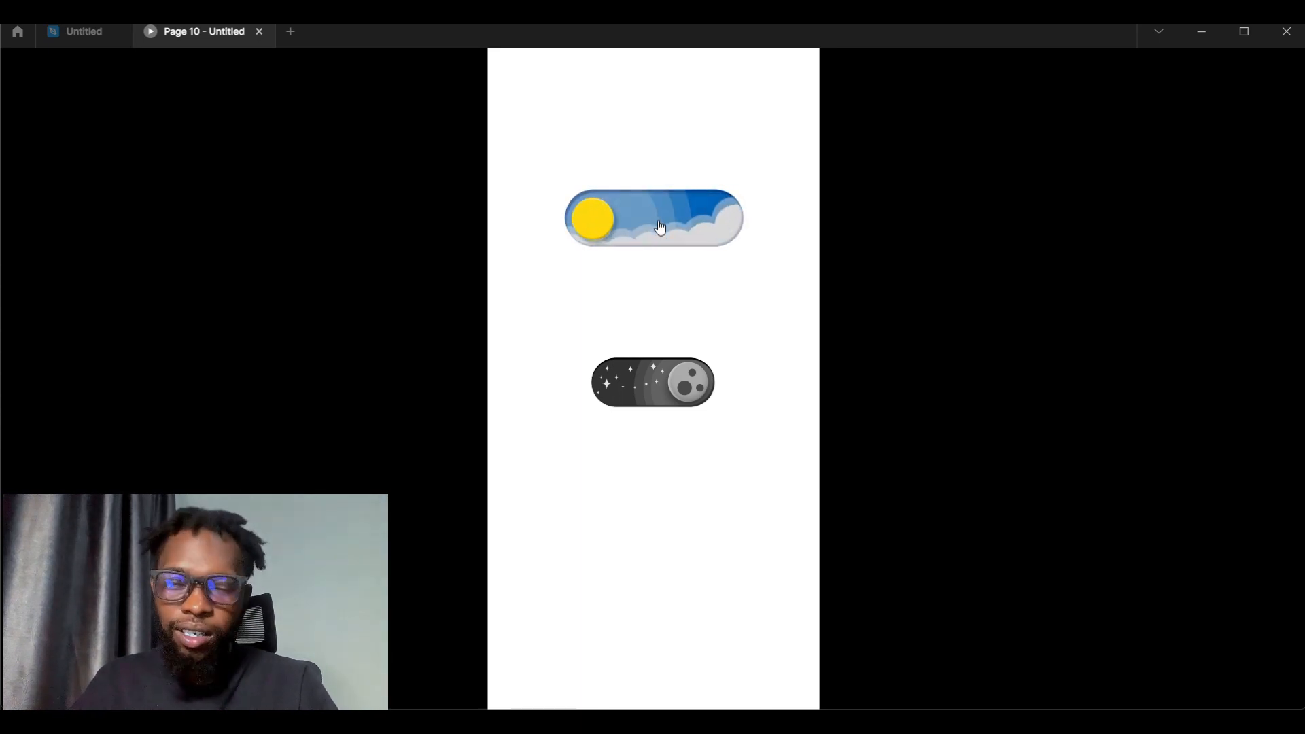